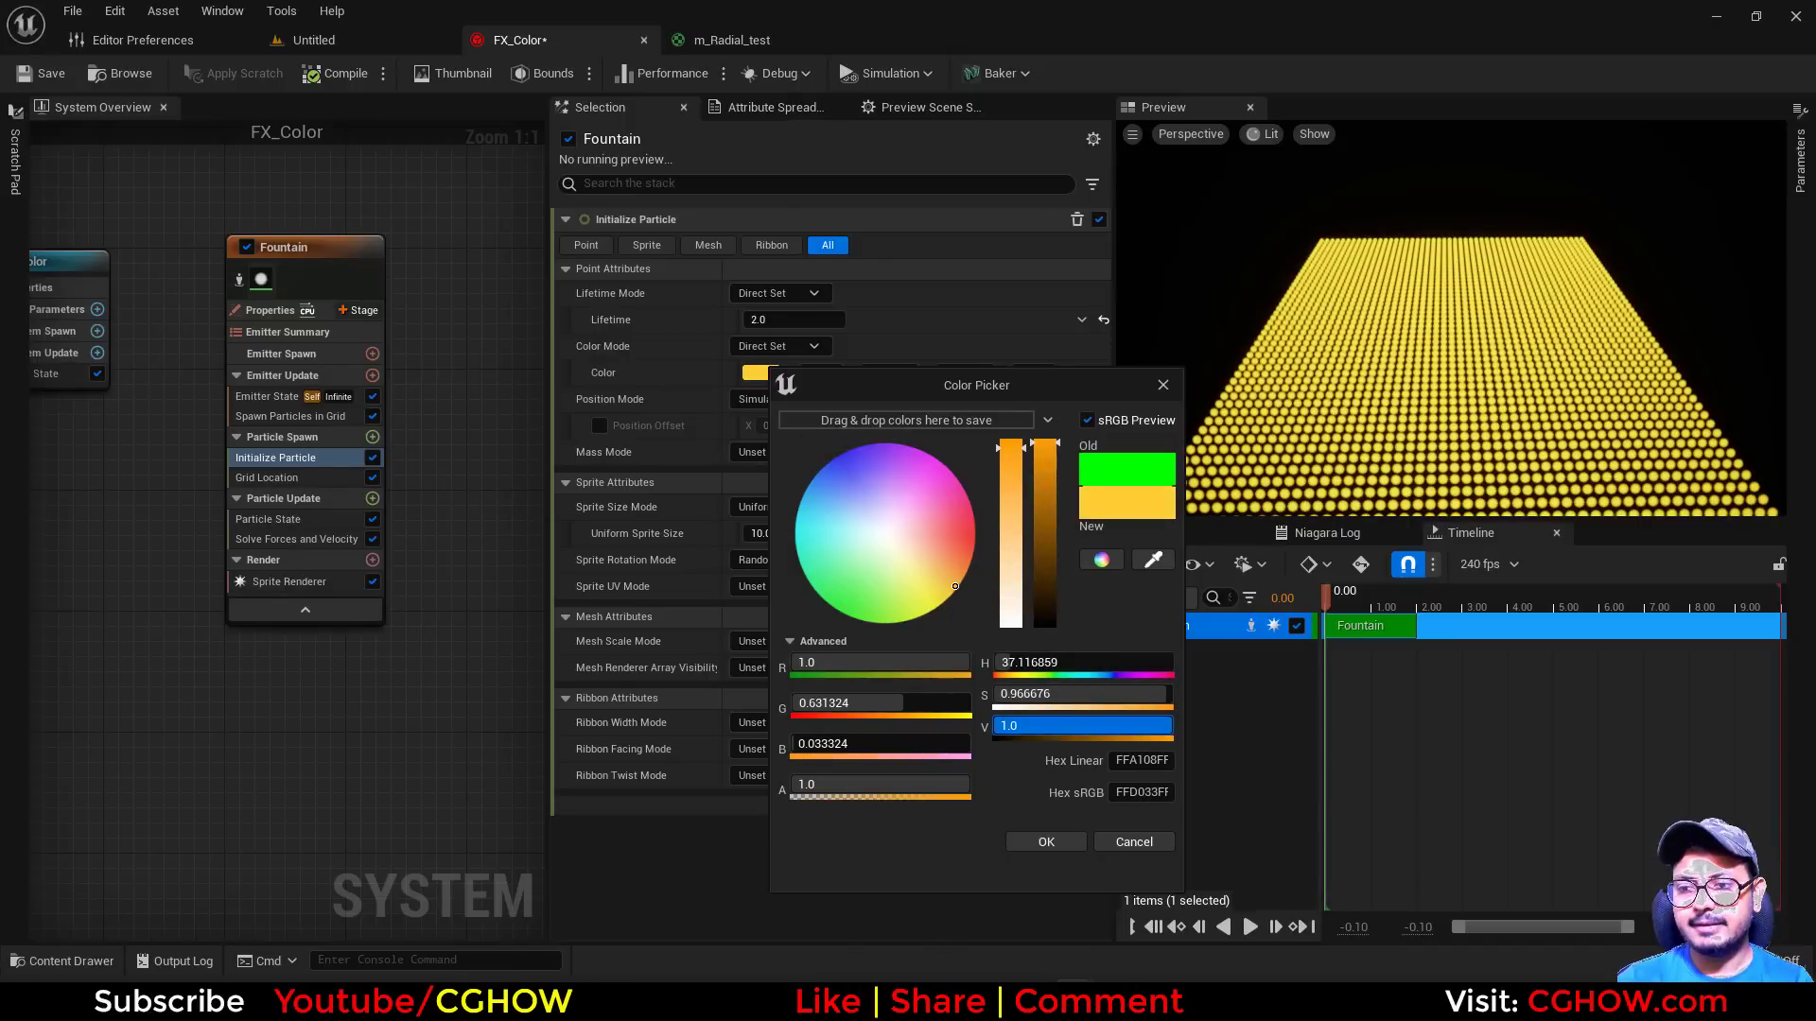
Test a brightness value (V) of 100 on the particle color and accept the color with V set back to 1
key(Return)
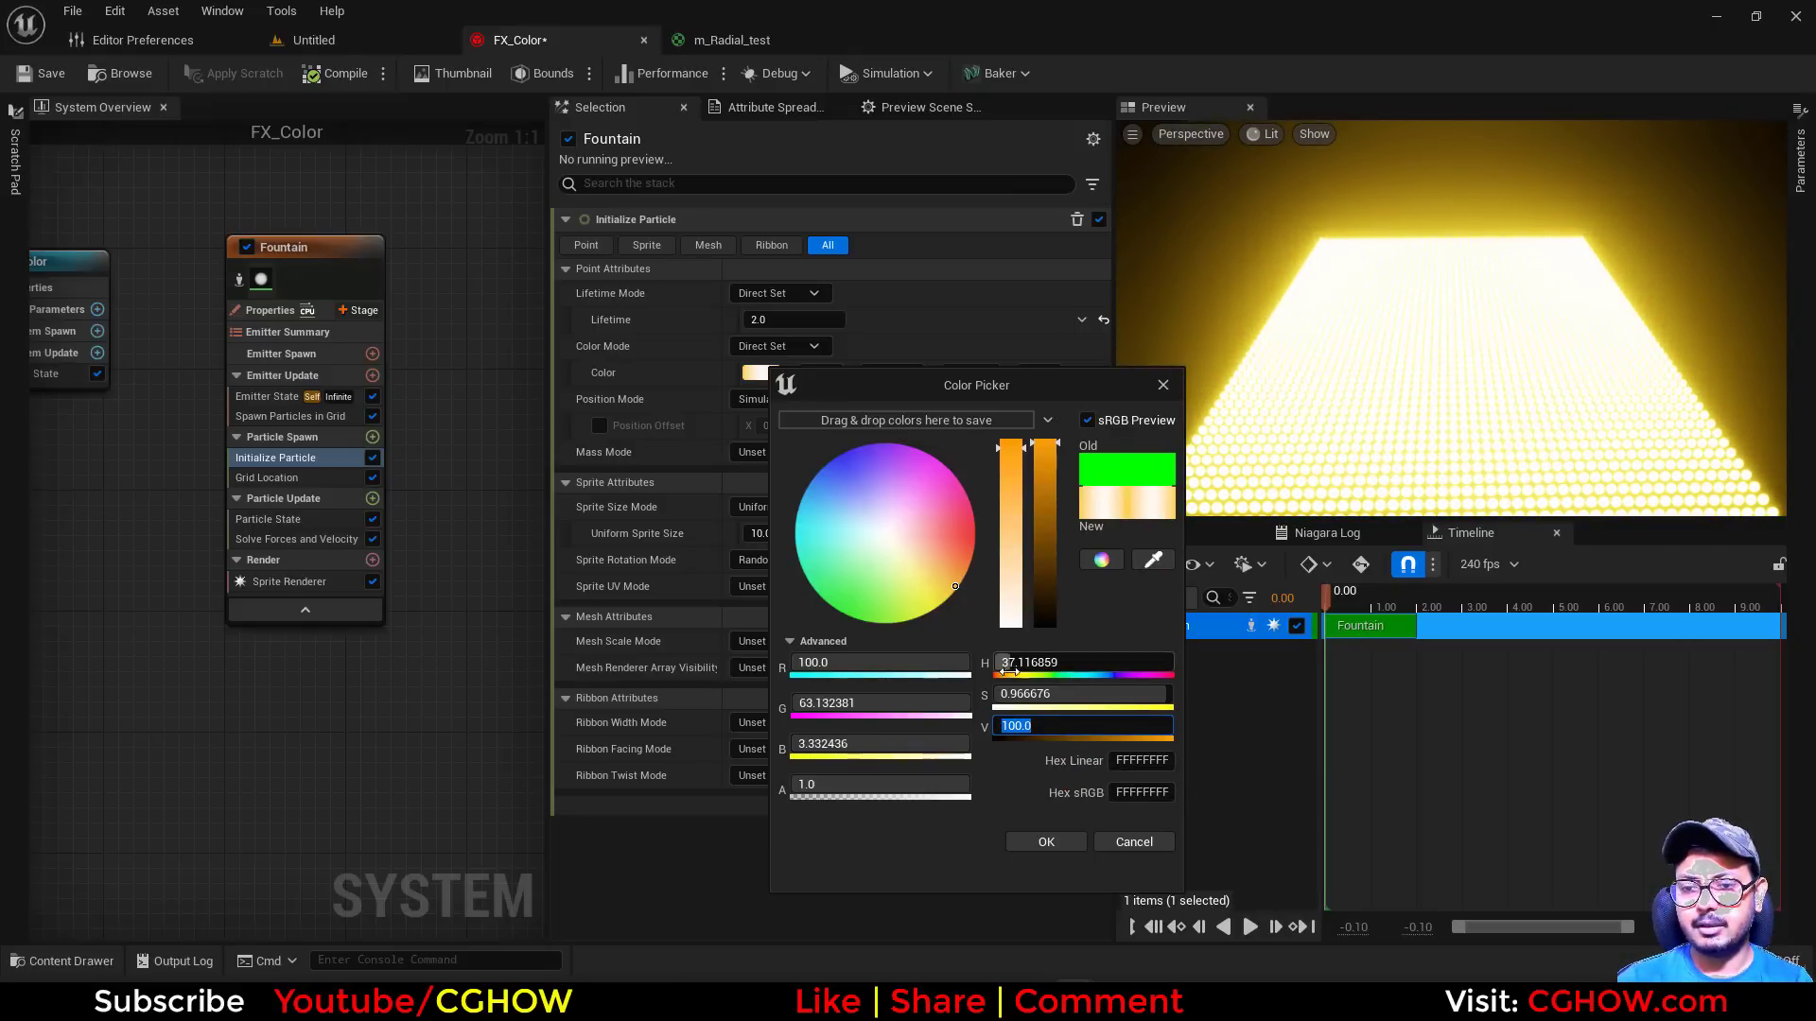
text(1)
key(Return)
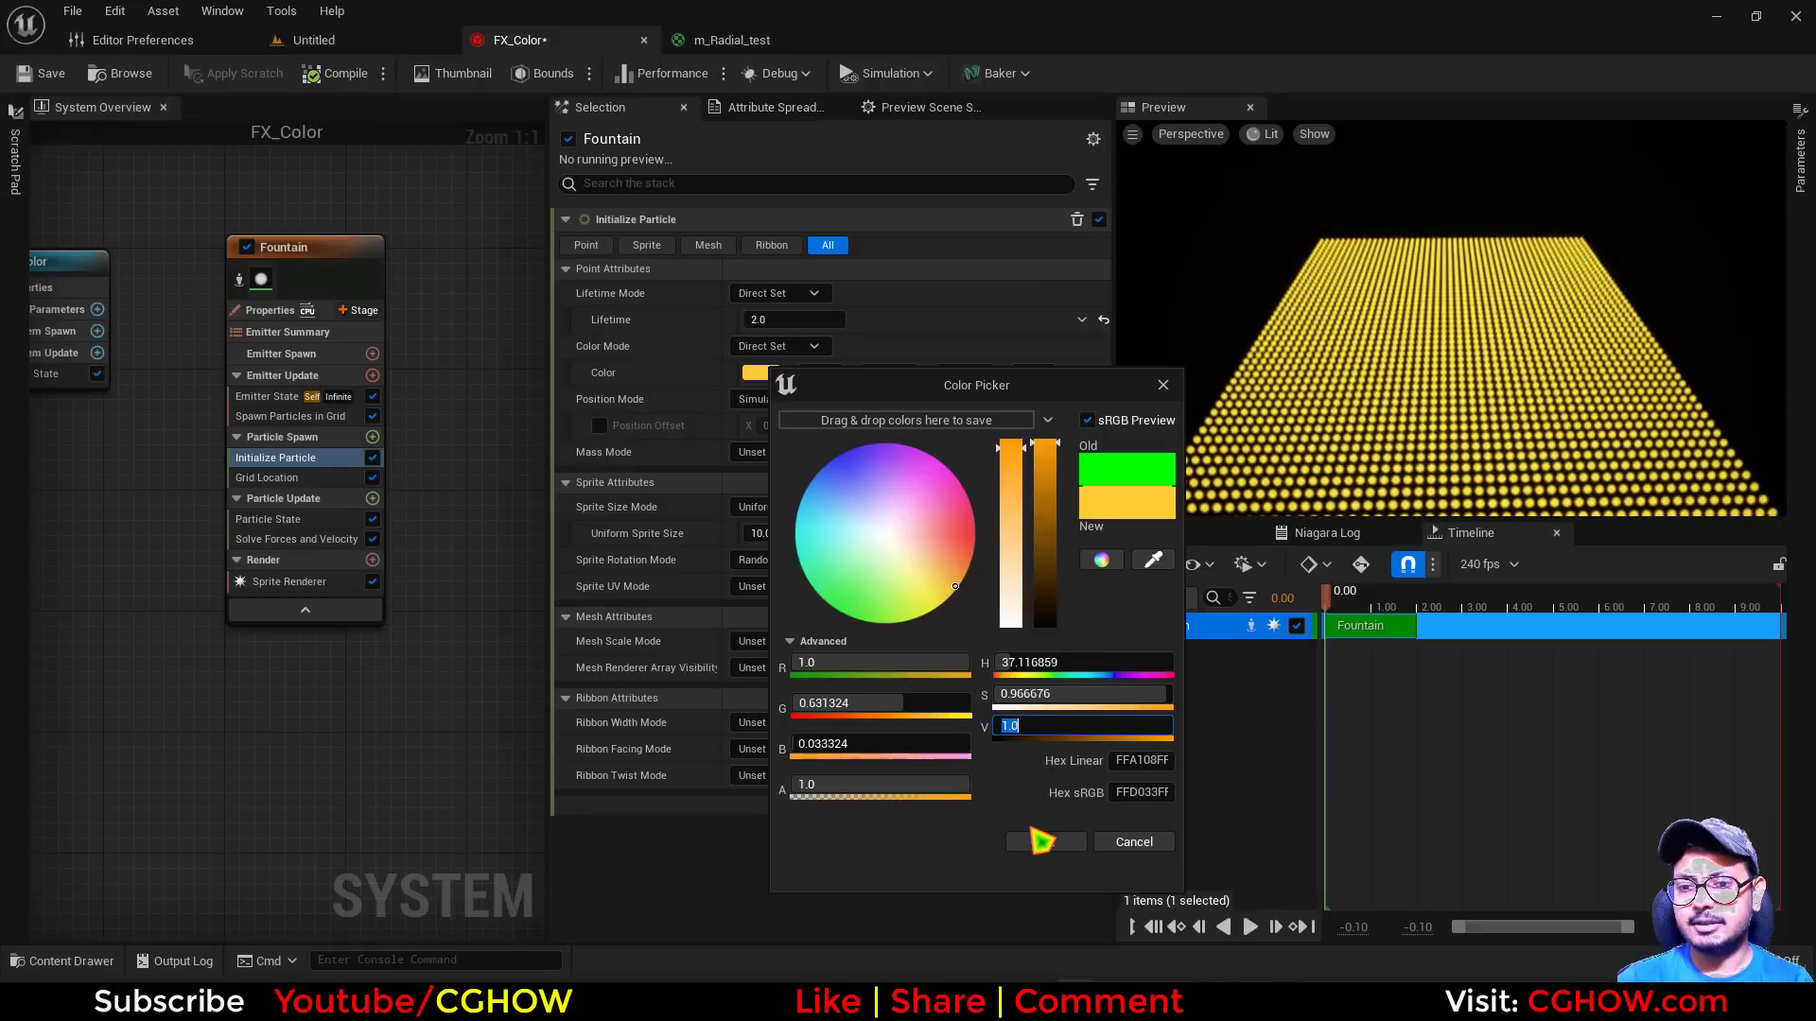
click(1045, 842)
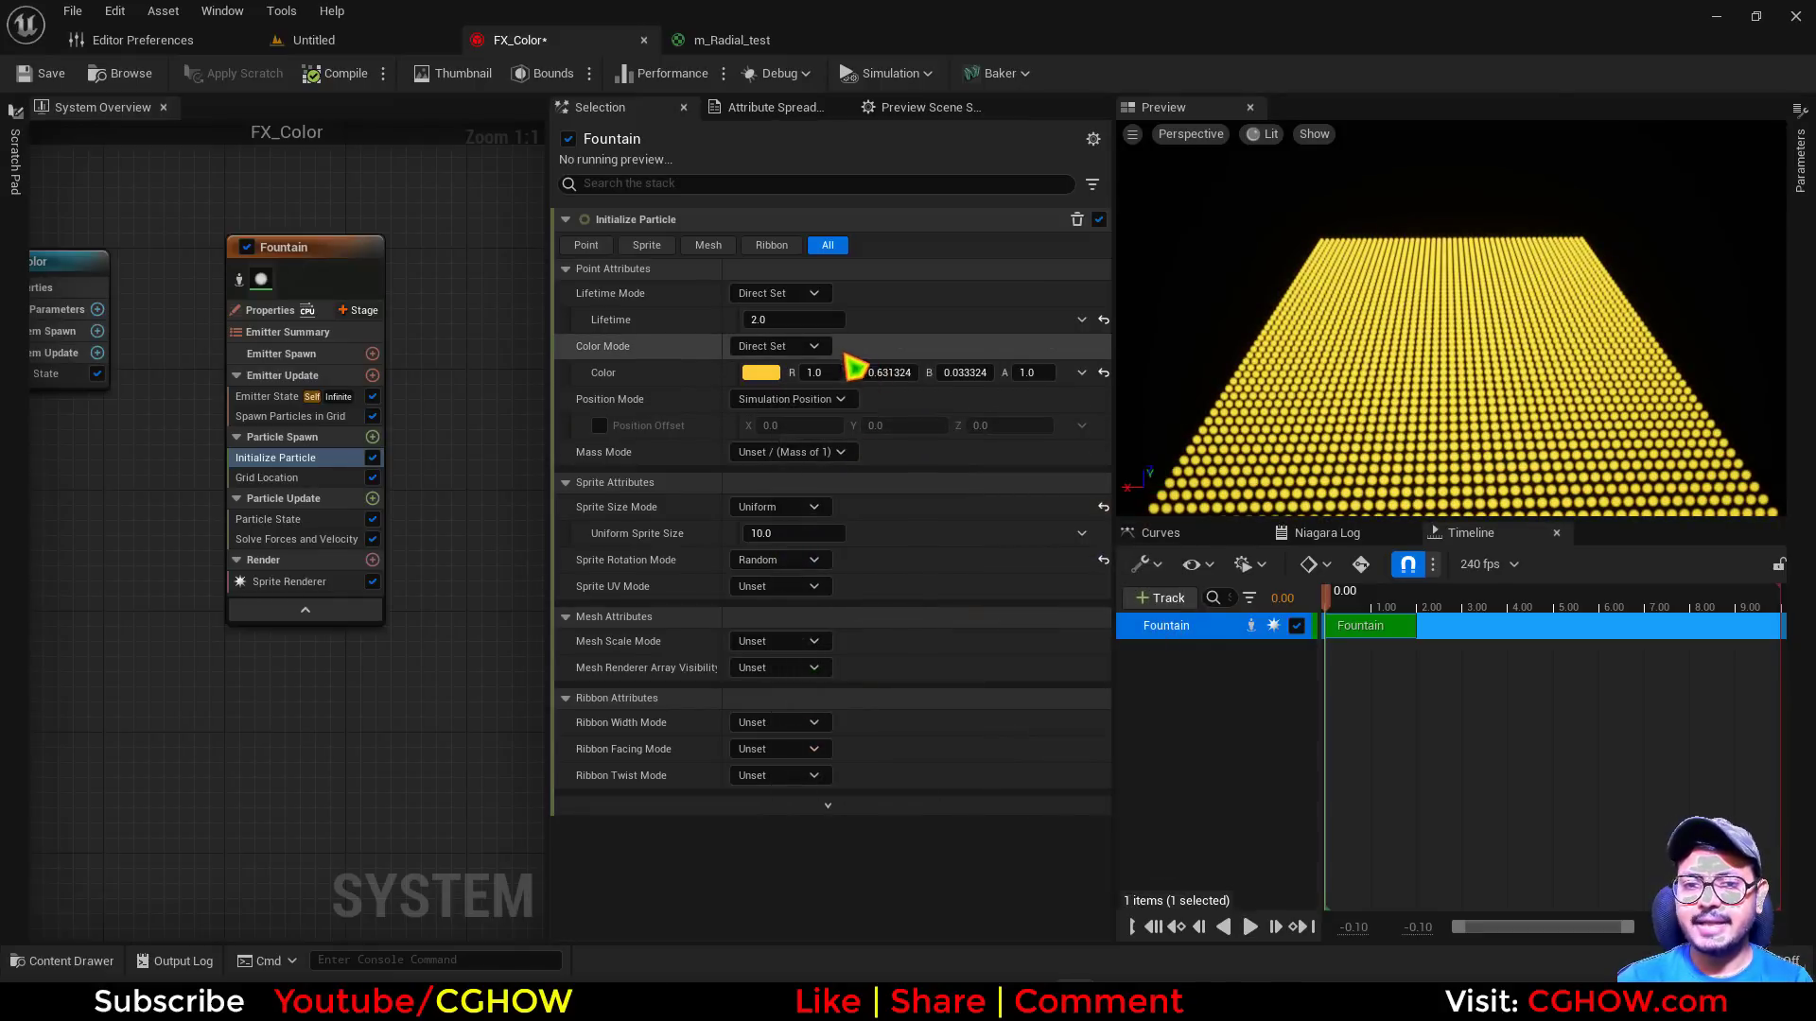
Try the Unset color mode in Initialize Particle and switch Color Mode to Random Range
click(821, 347)
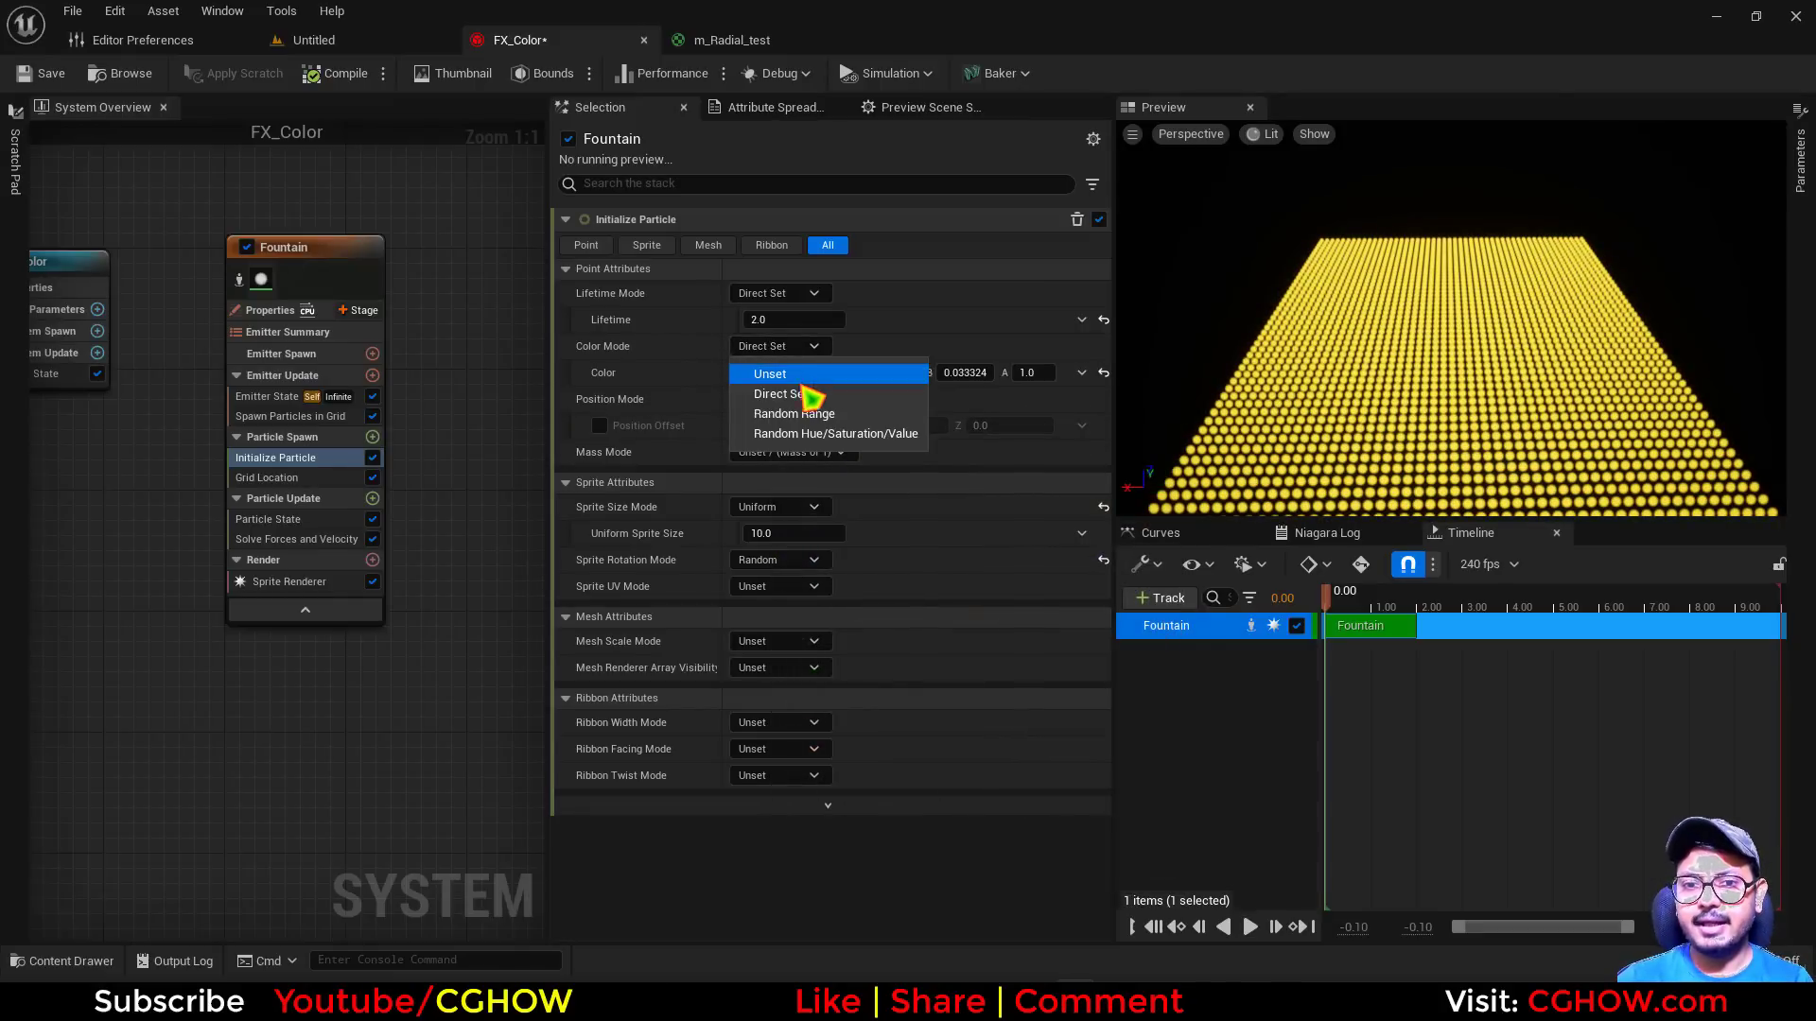
click(794, 371)
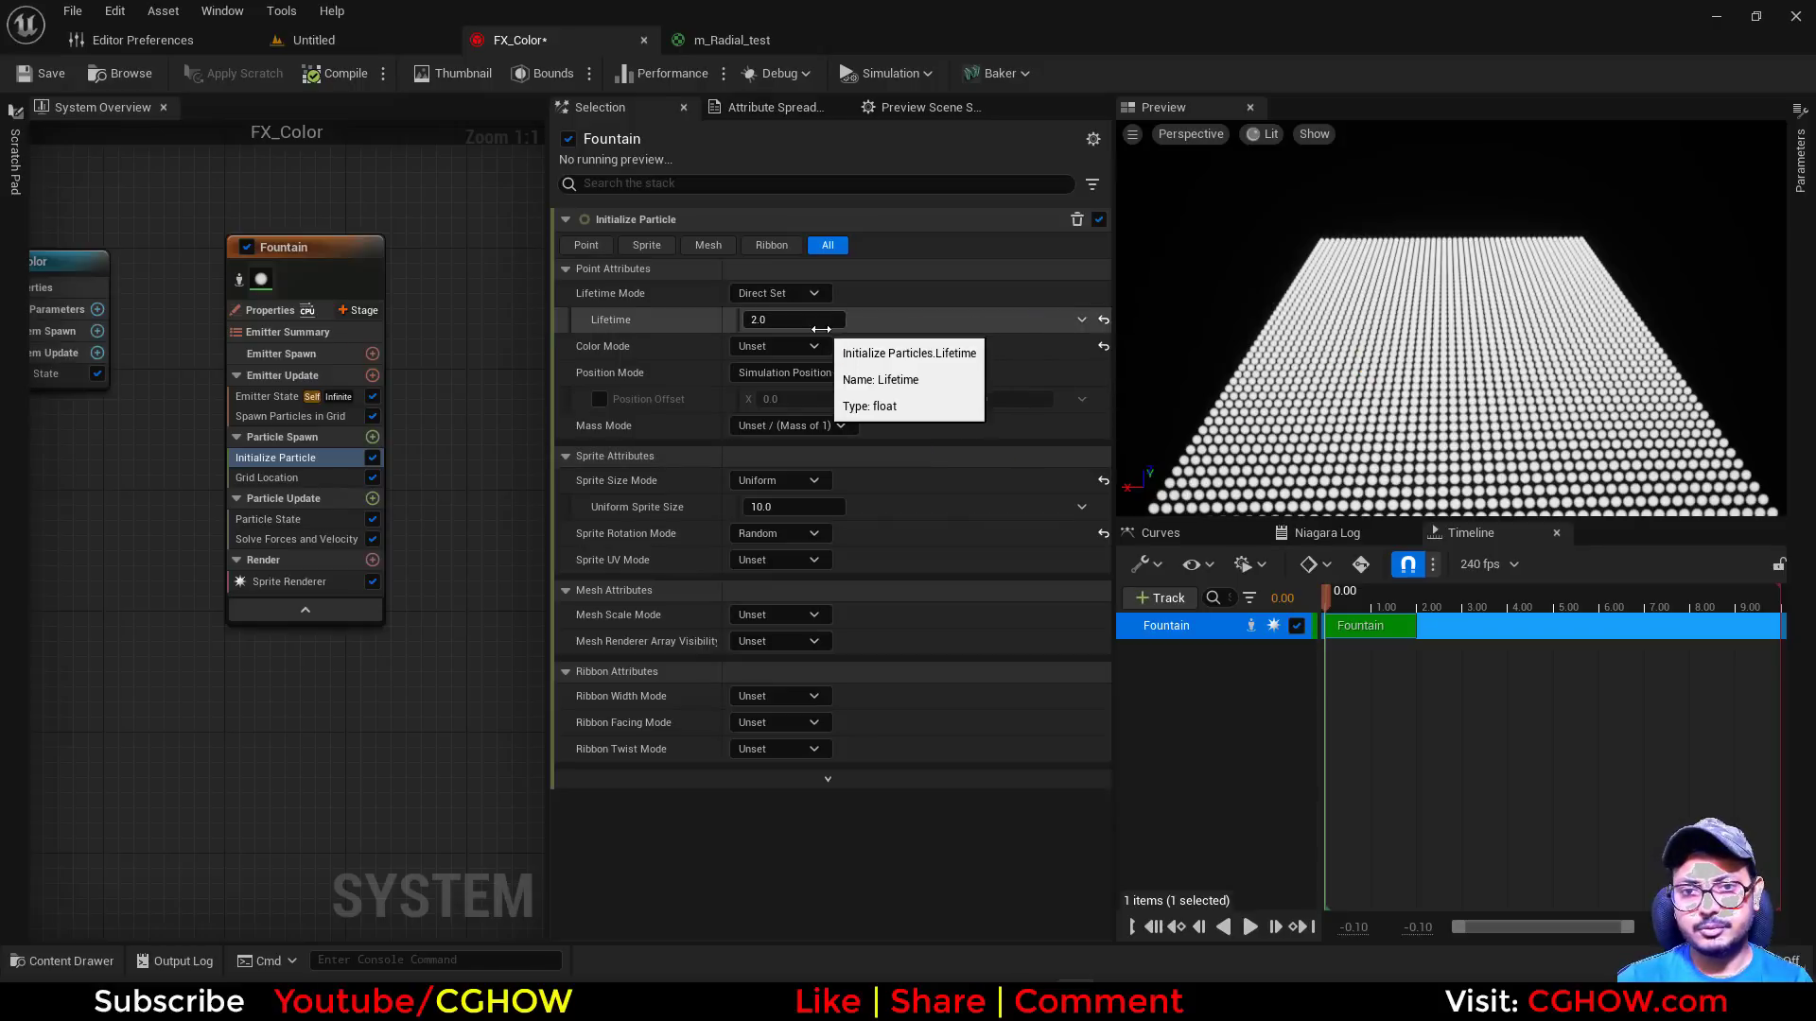
click(819, 347)
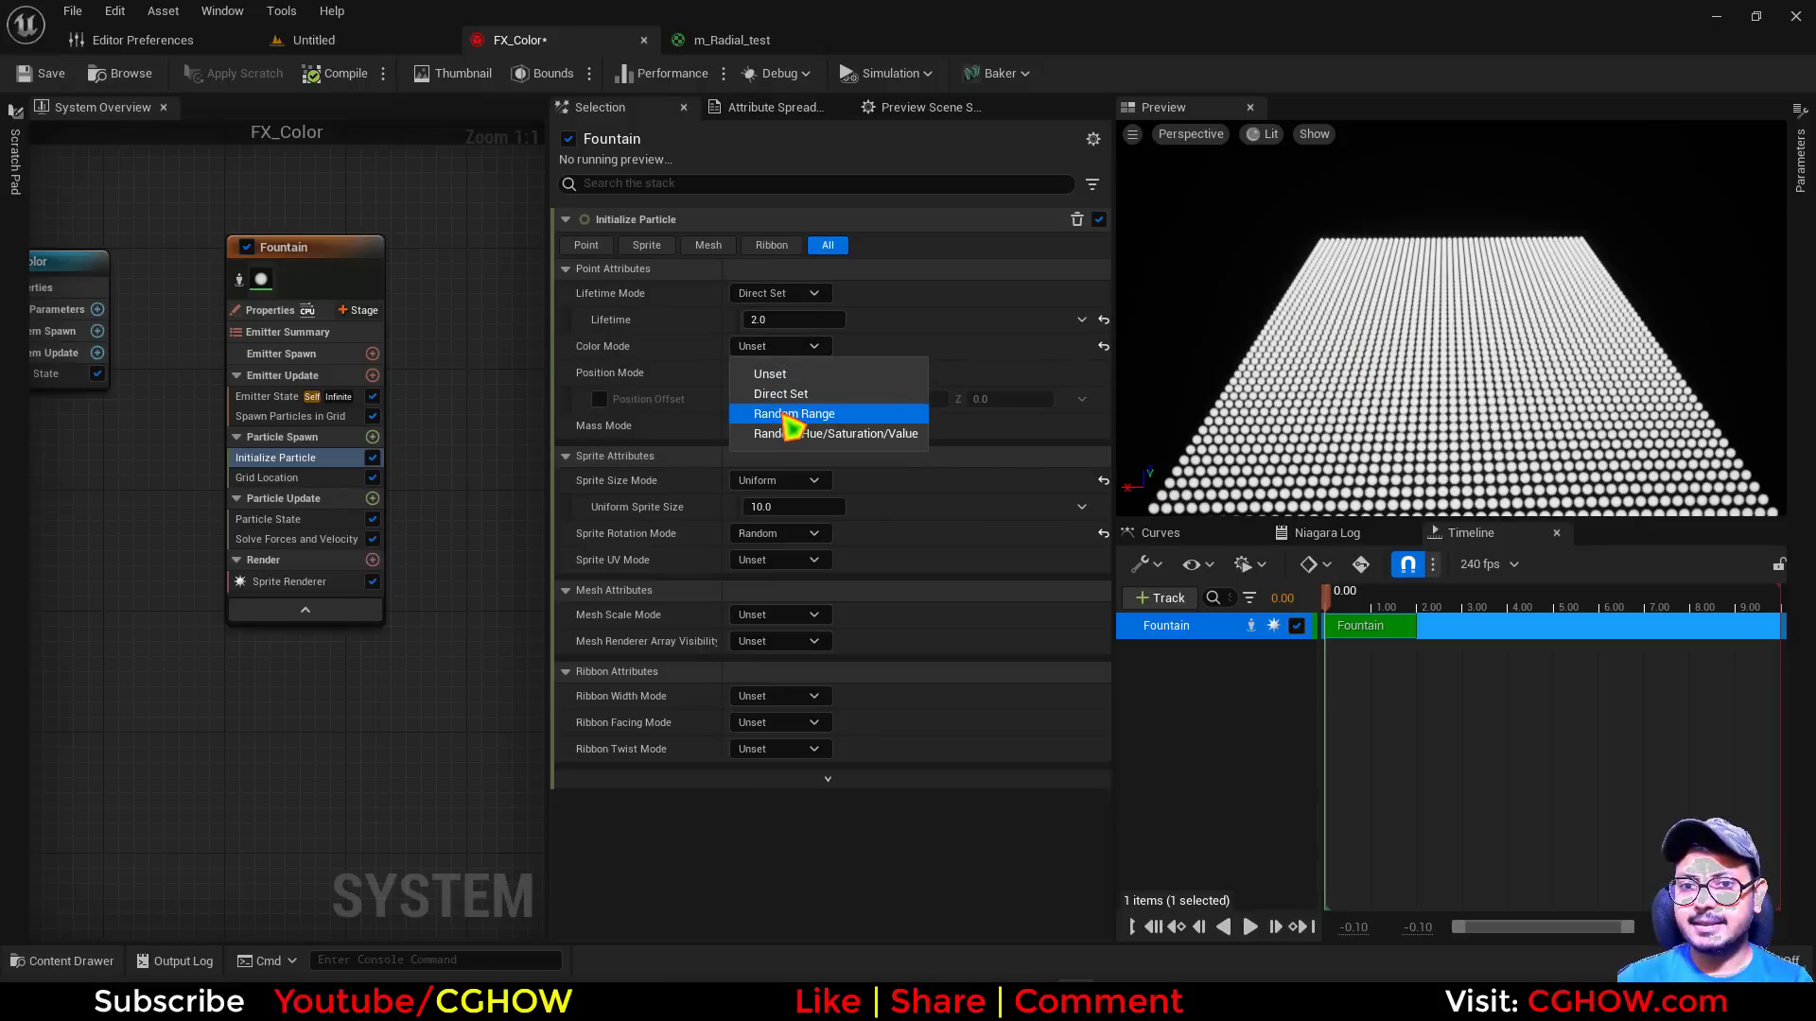
click(789, 419)
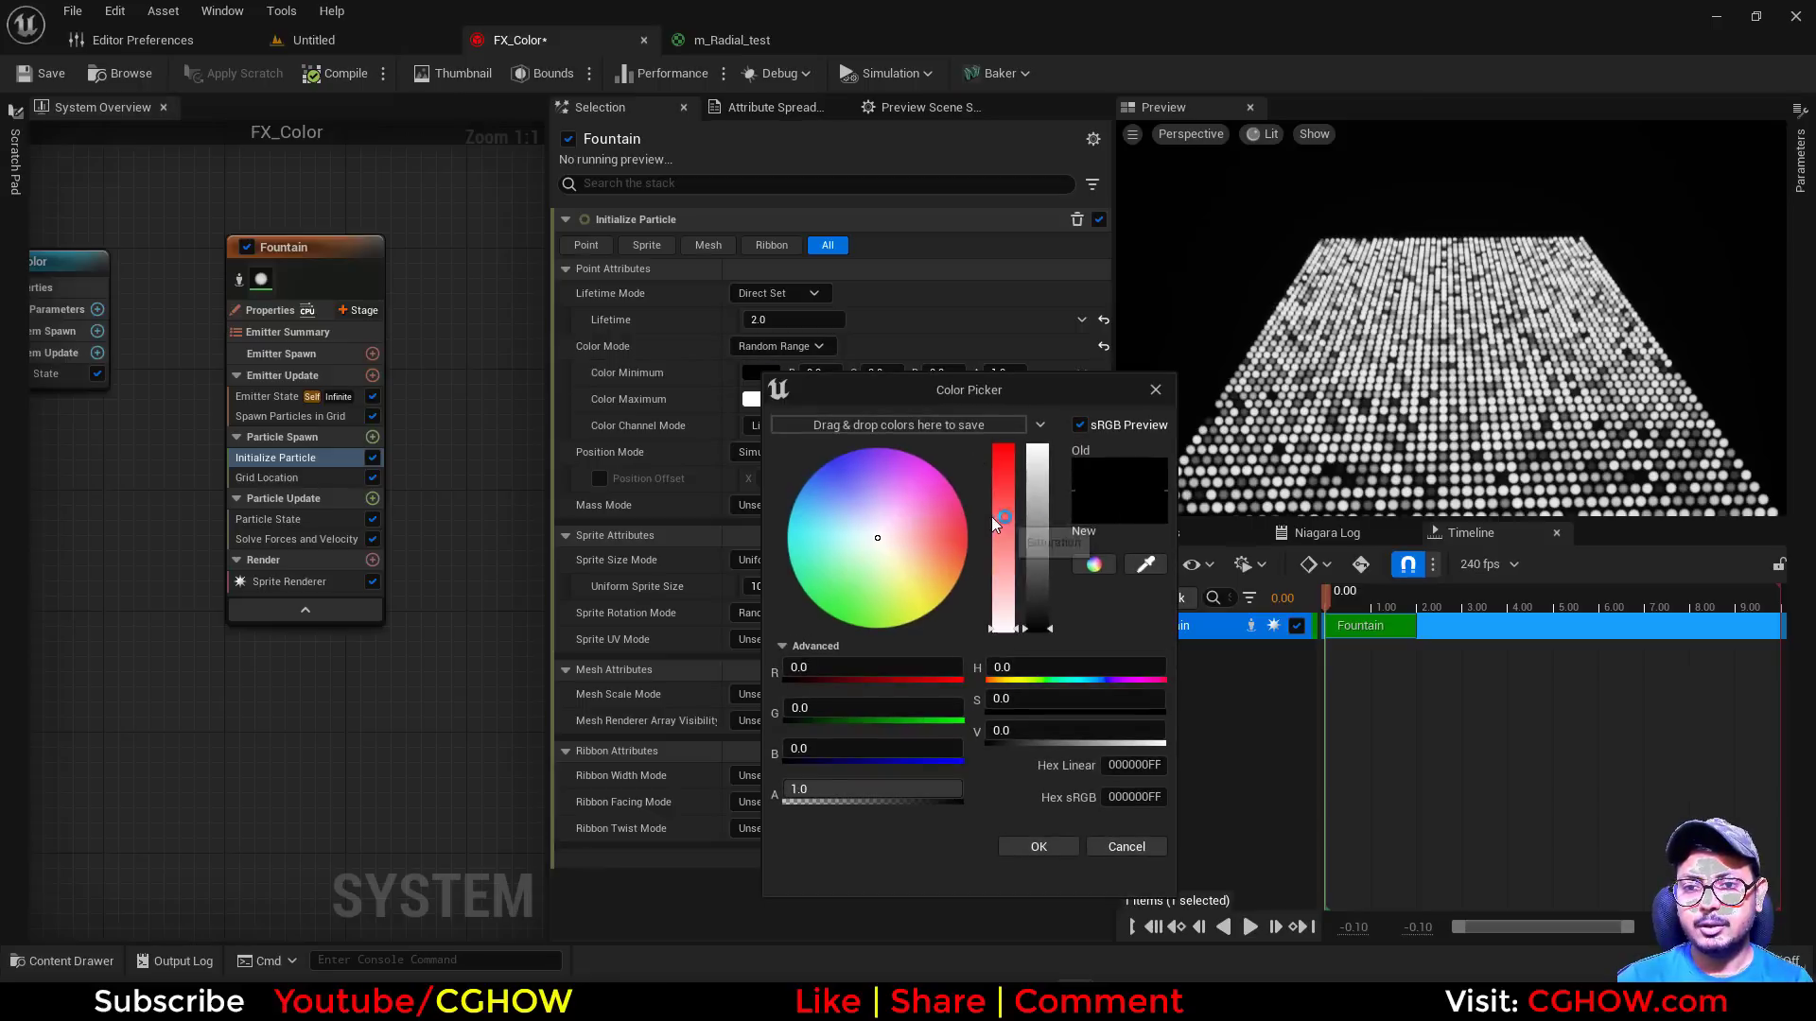
Make Color Minimum pure red by setting its R channel to 1
click(813, 668)
text(1)
key(Return)
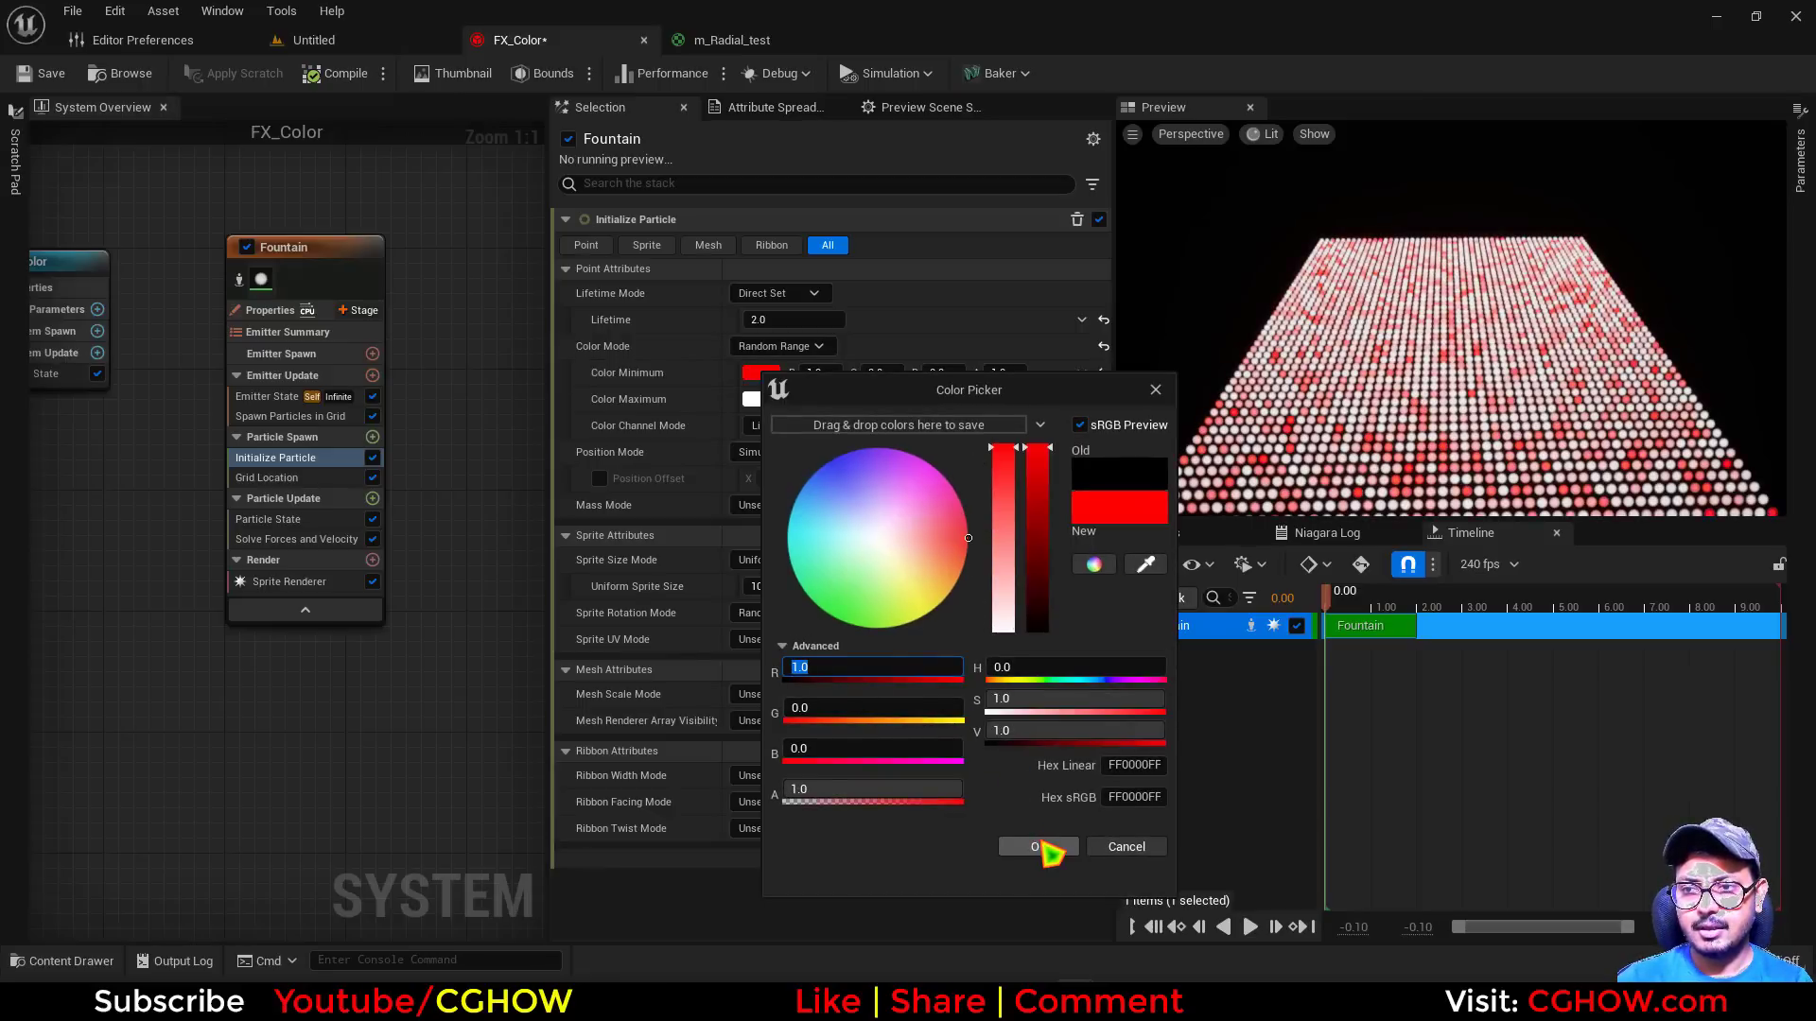
click(1043, 847)
Make Color Maximum yellow by setting its B channel to 0
click(761, 399)
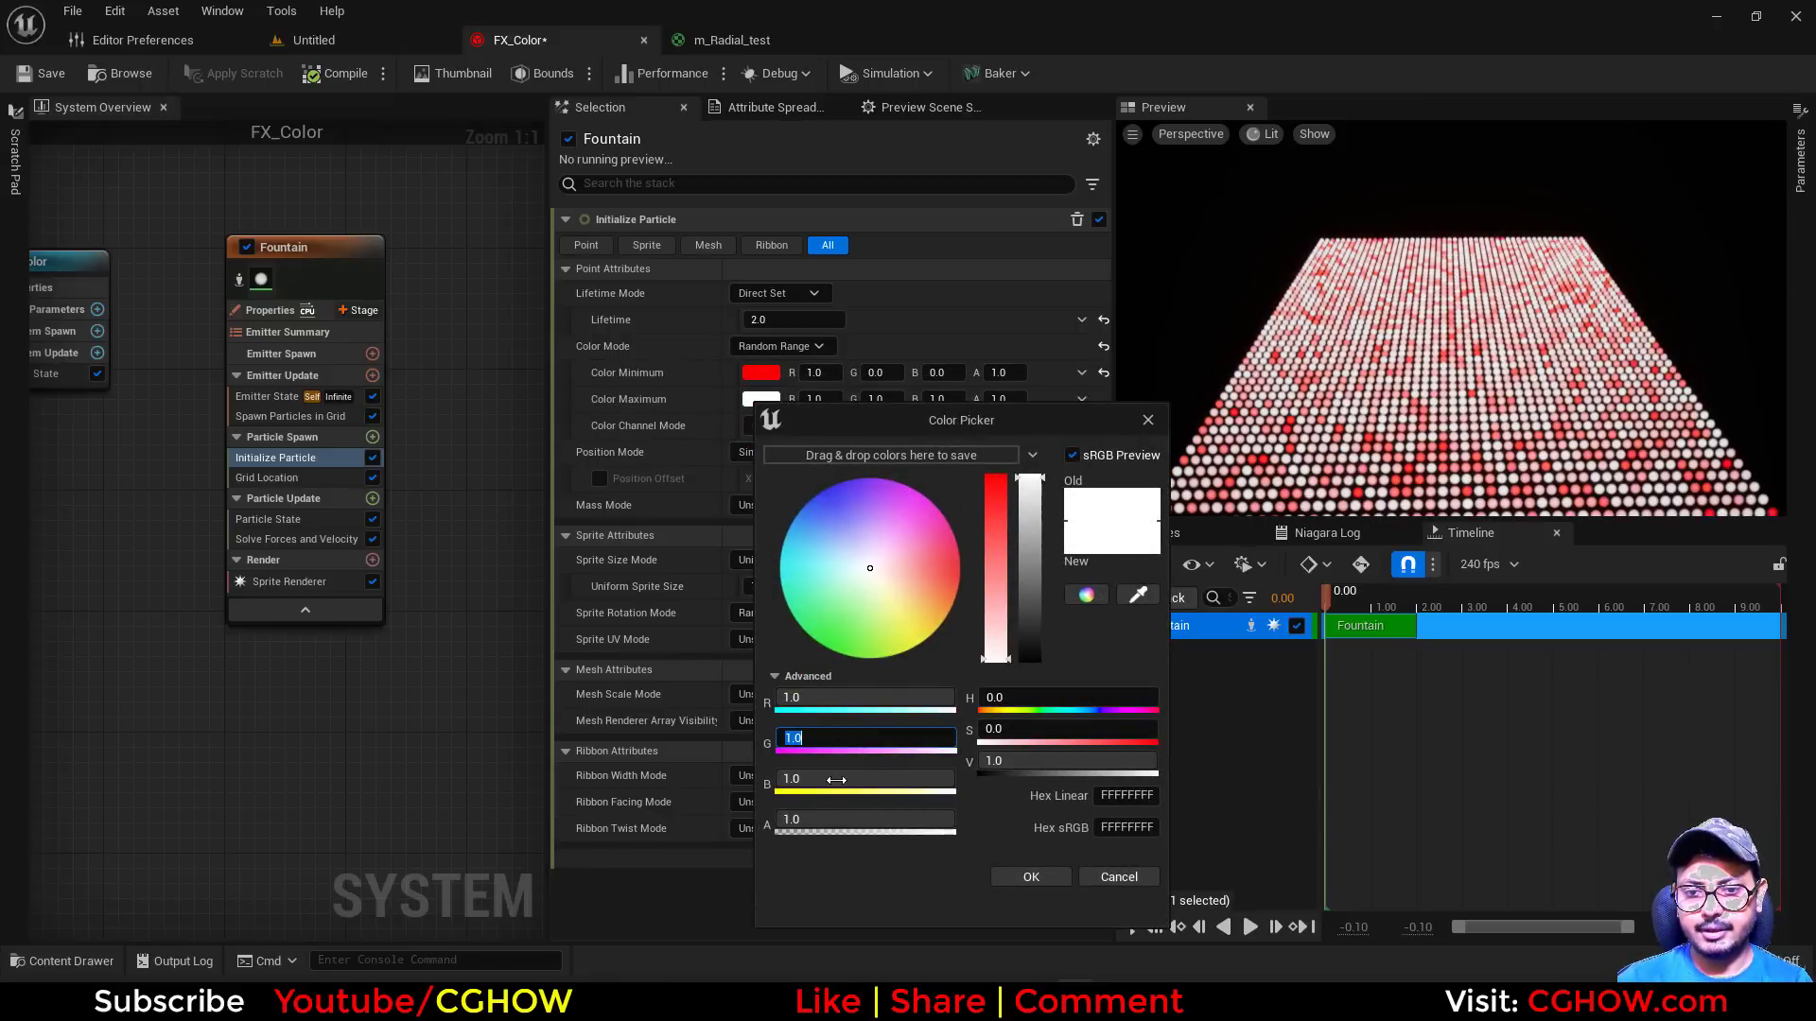
click(836, 779)
text(0)
key(Return)
click(1031, 877)
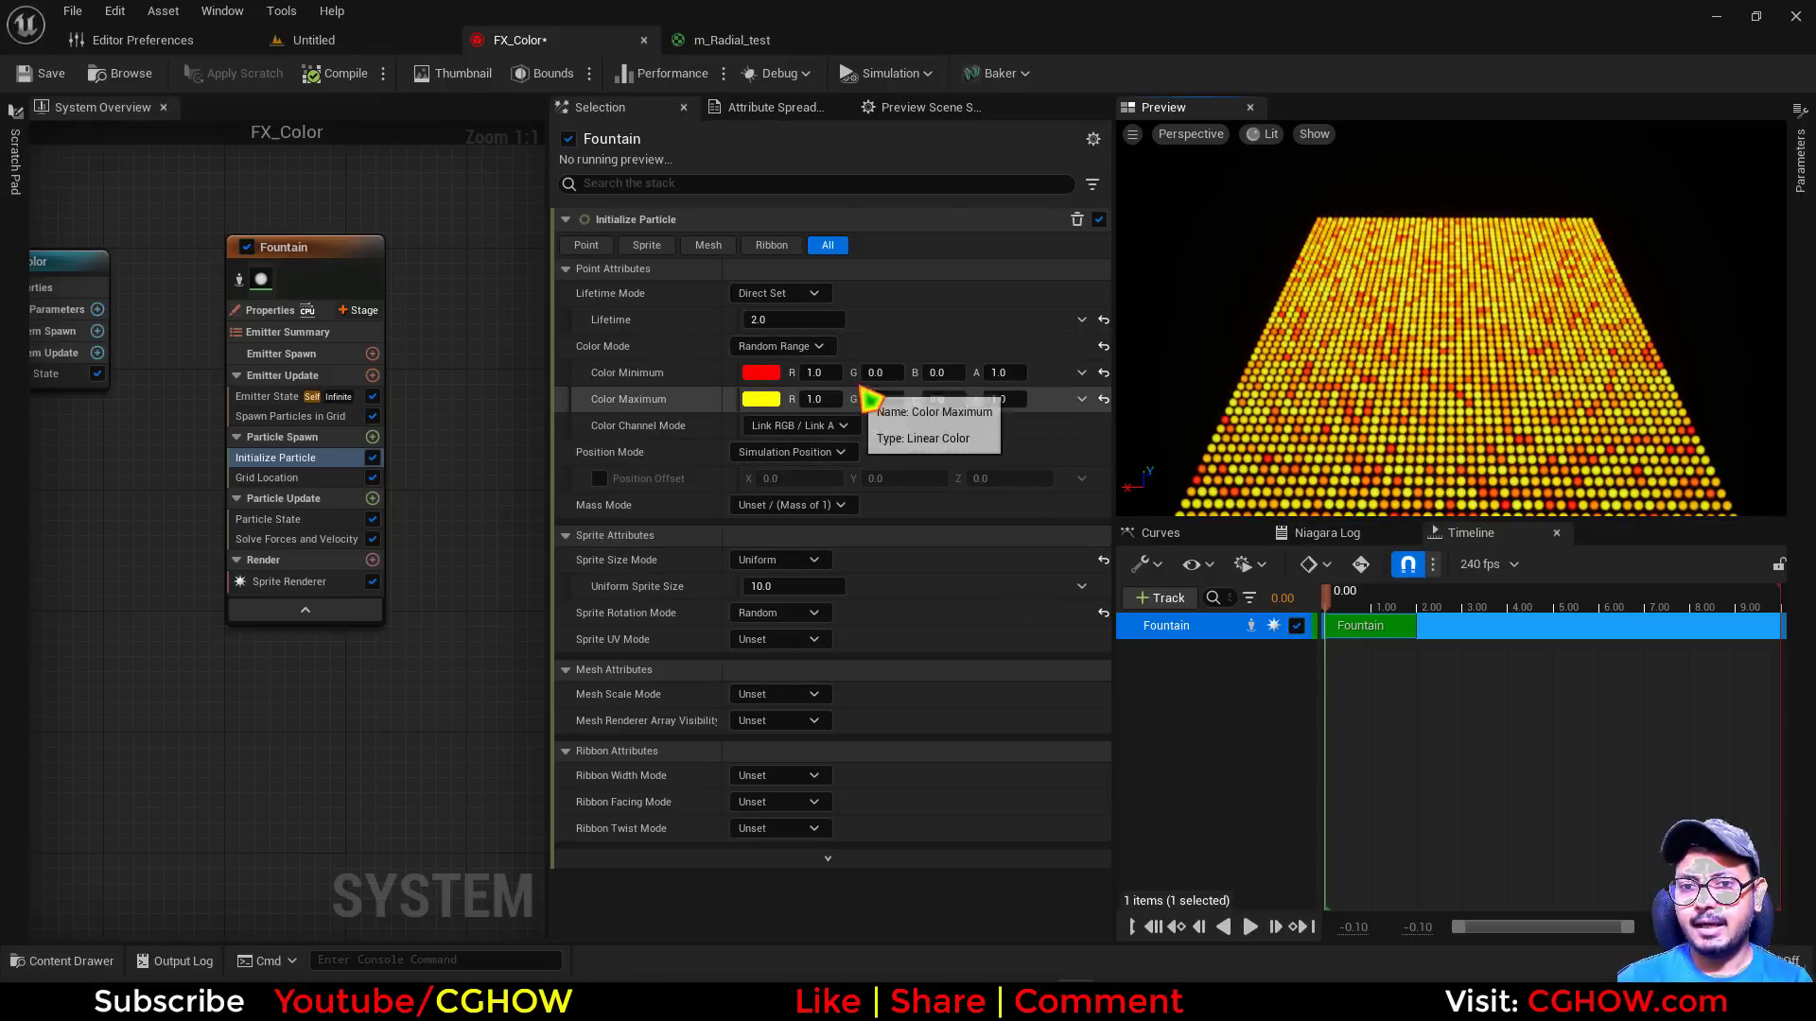
Turn Color Maximum dark red by setting G to 0 and R first to 0.2, finally to 0.1
click(875, 372)
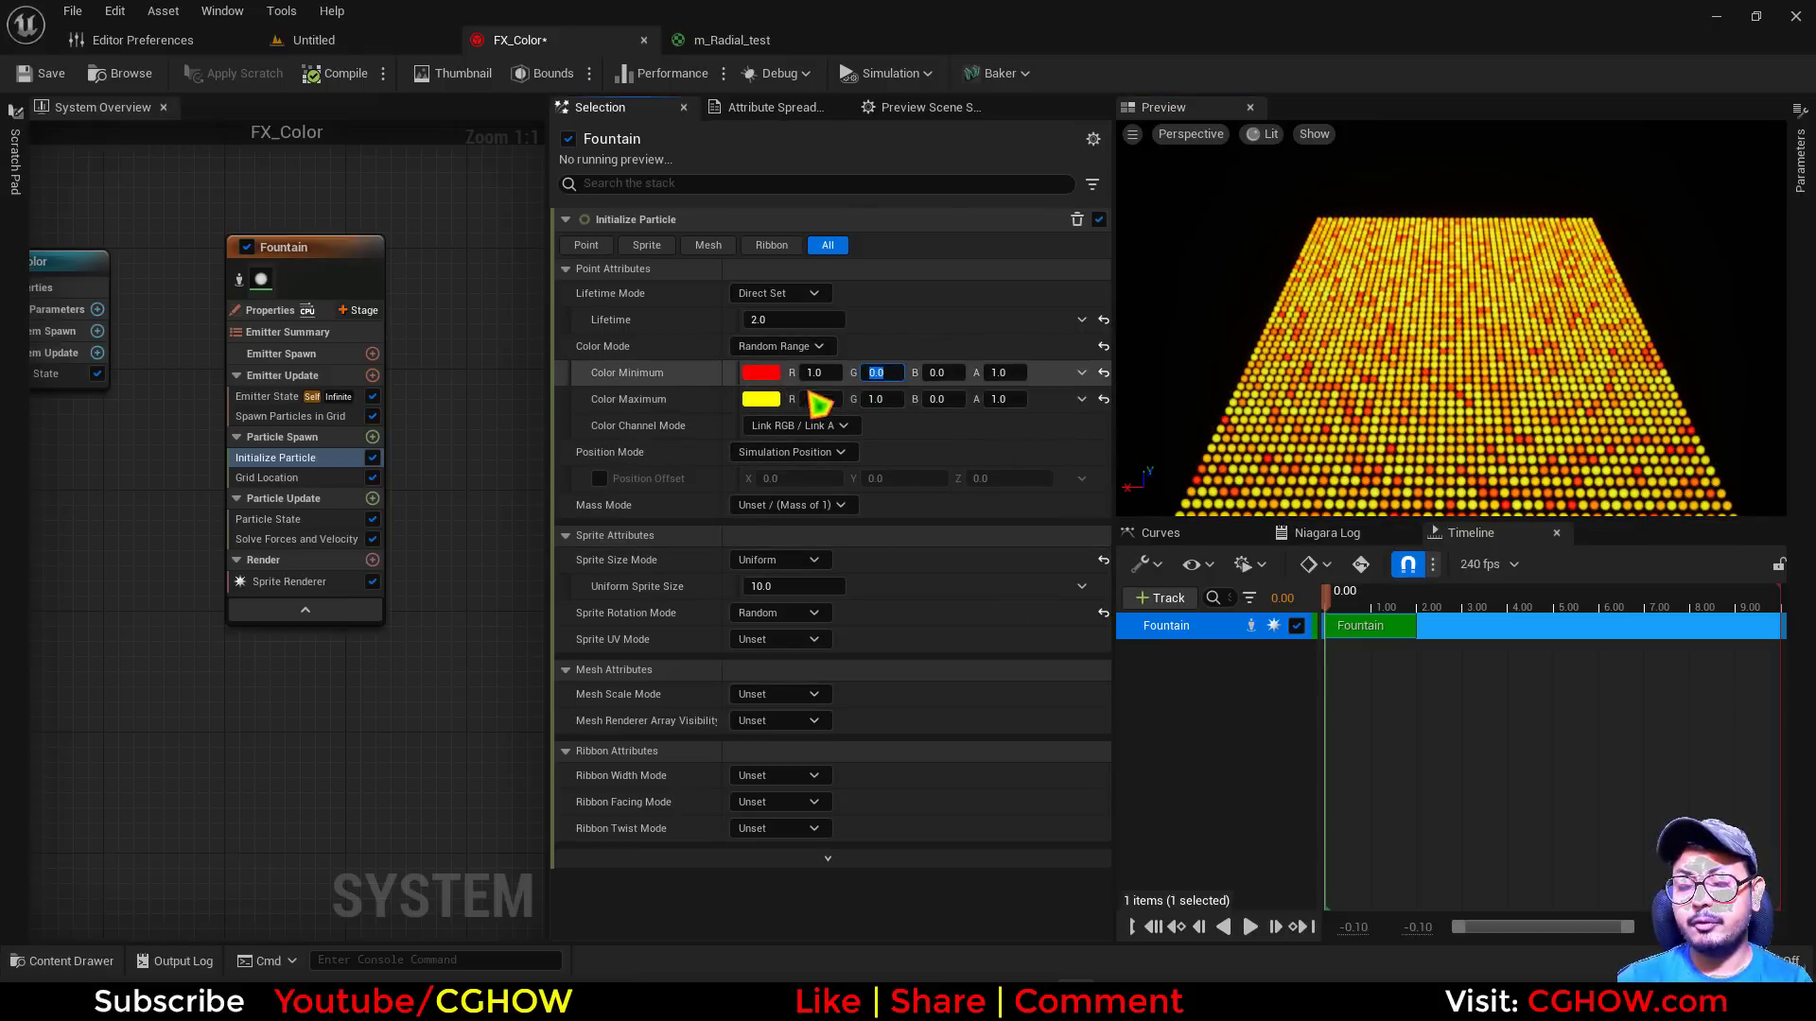
click(895, 399)
text(0)
key(Return)
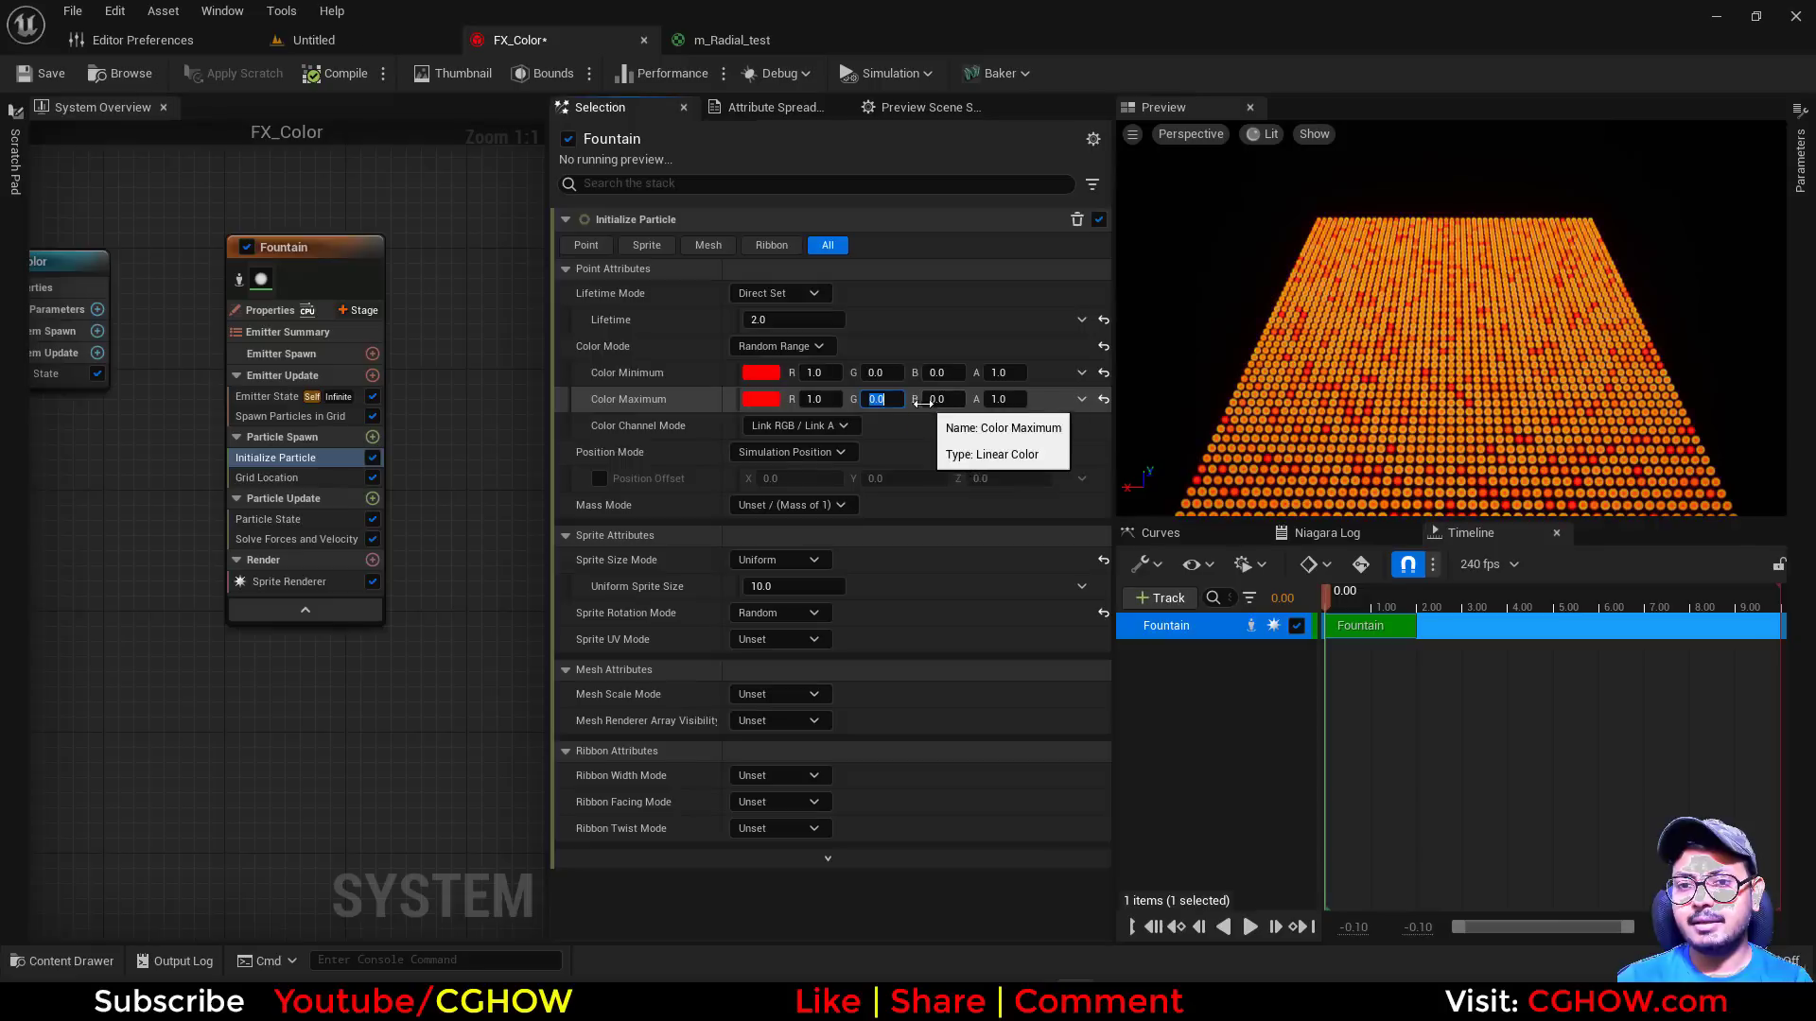
click(830, 399)
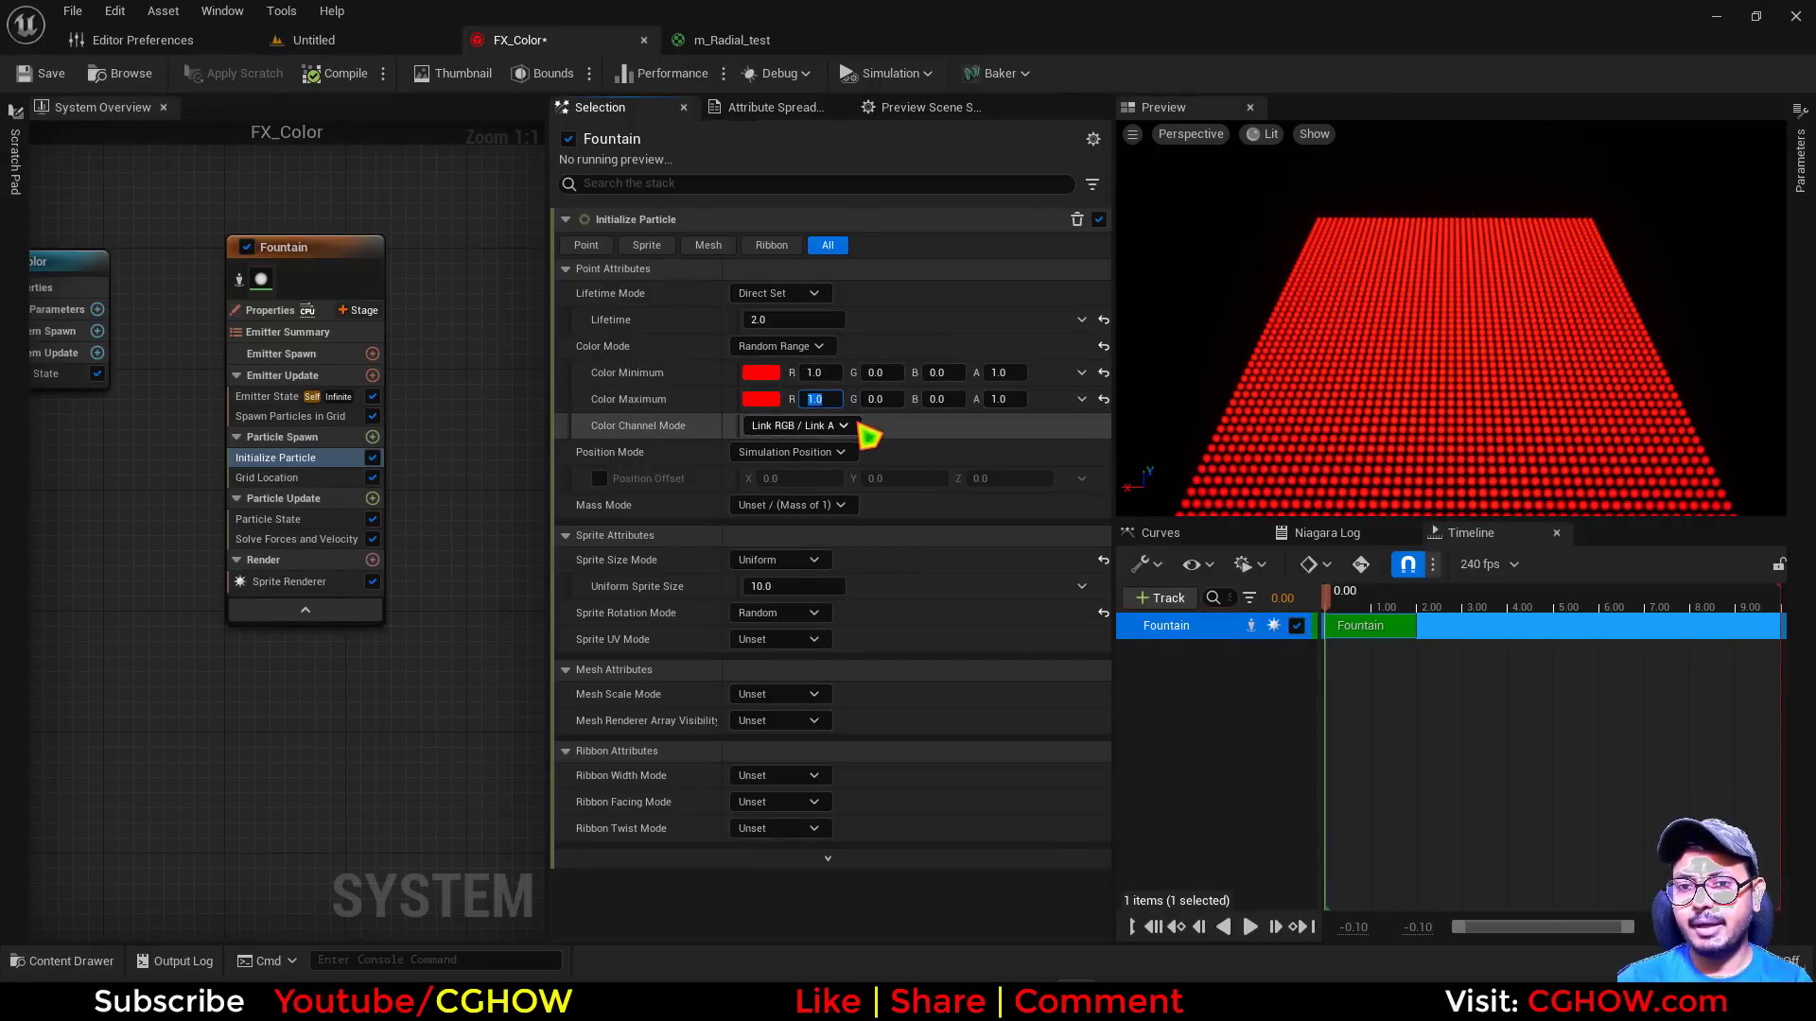
text(0.2)
key(Return)
text(0.1)
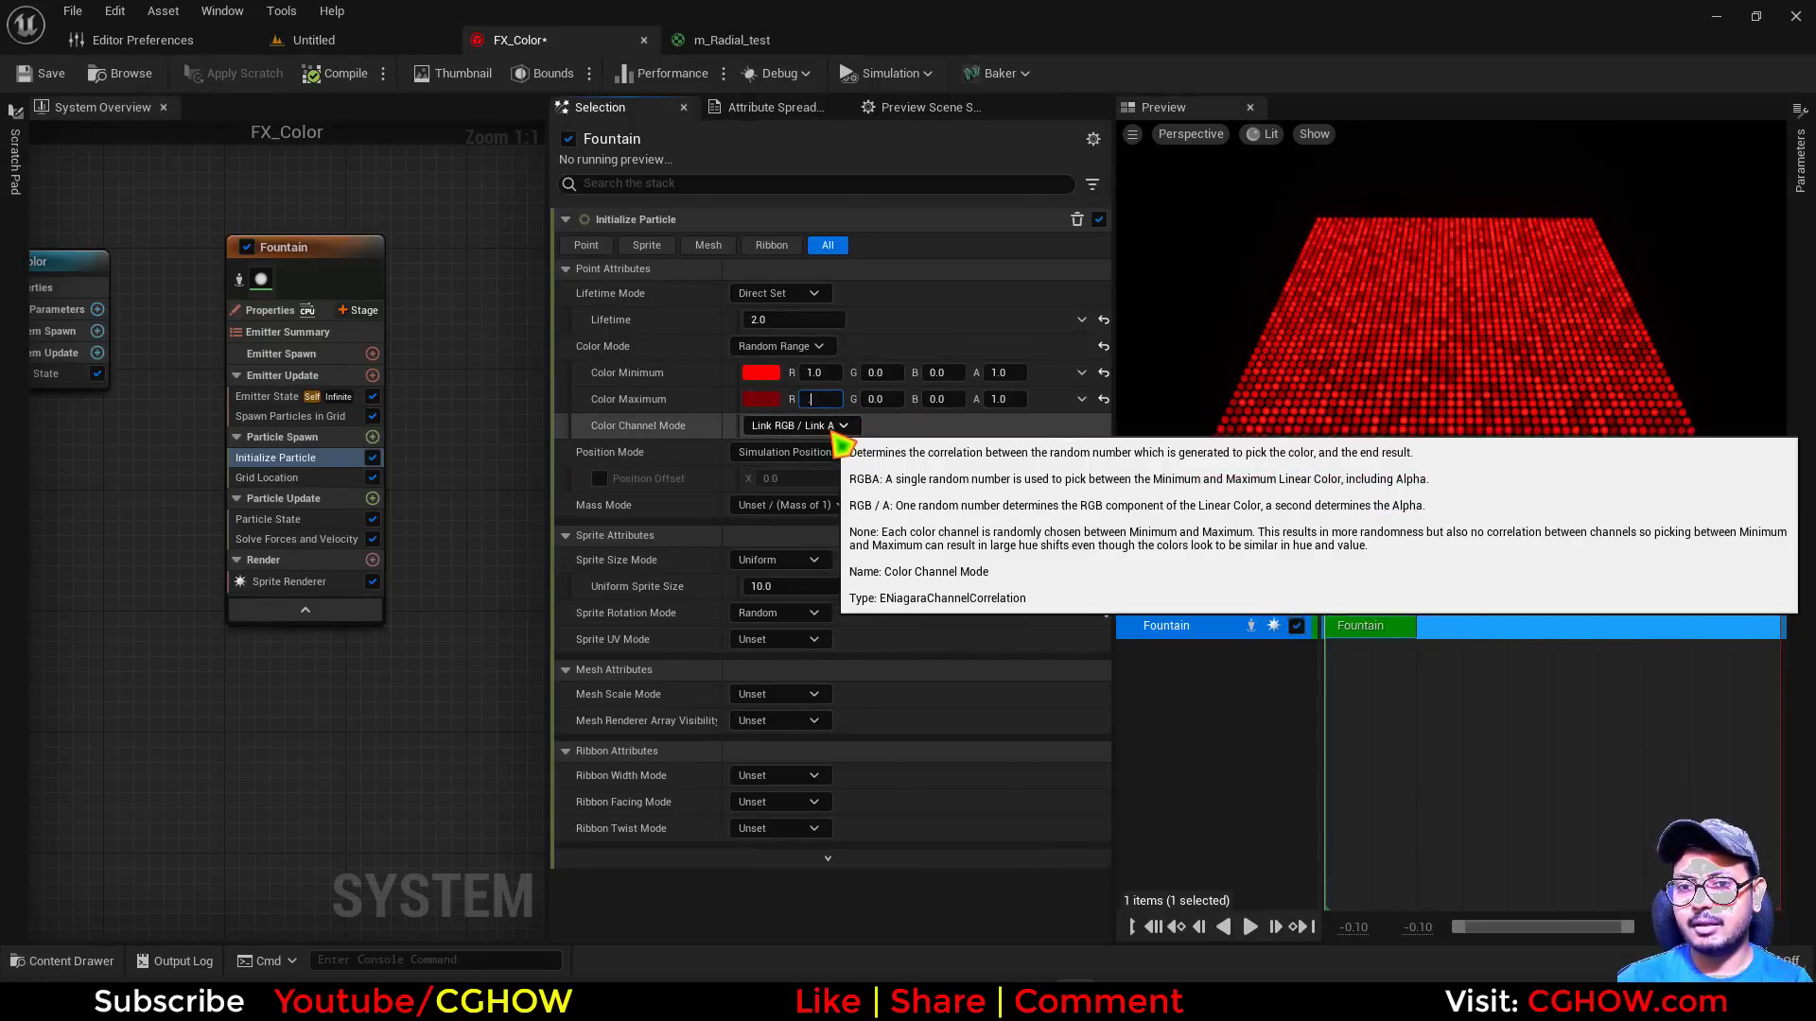
key(Return)
right_drag(1530, 366, 1631, 366)
right_drag(1368, 286, 1262, 286)
mouse_move(1472, 327)
mouse_down()
mouse_move(1472, 378)
mouse_move(1482, 352)
mouse_up()
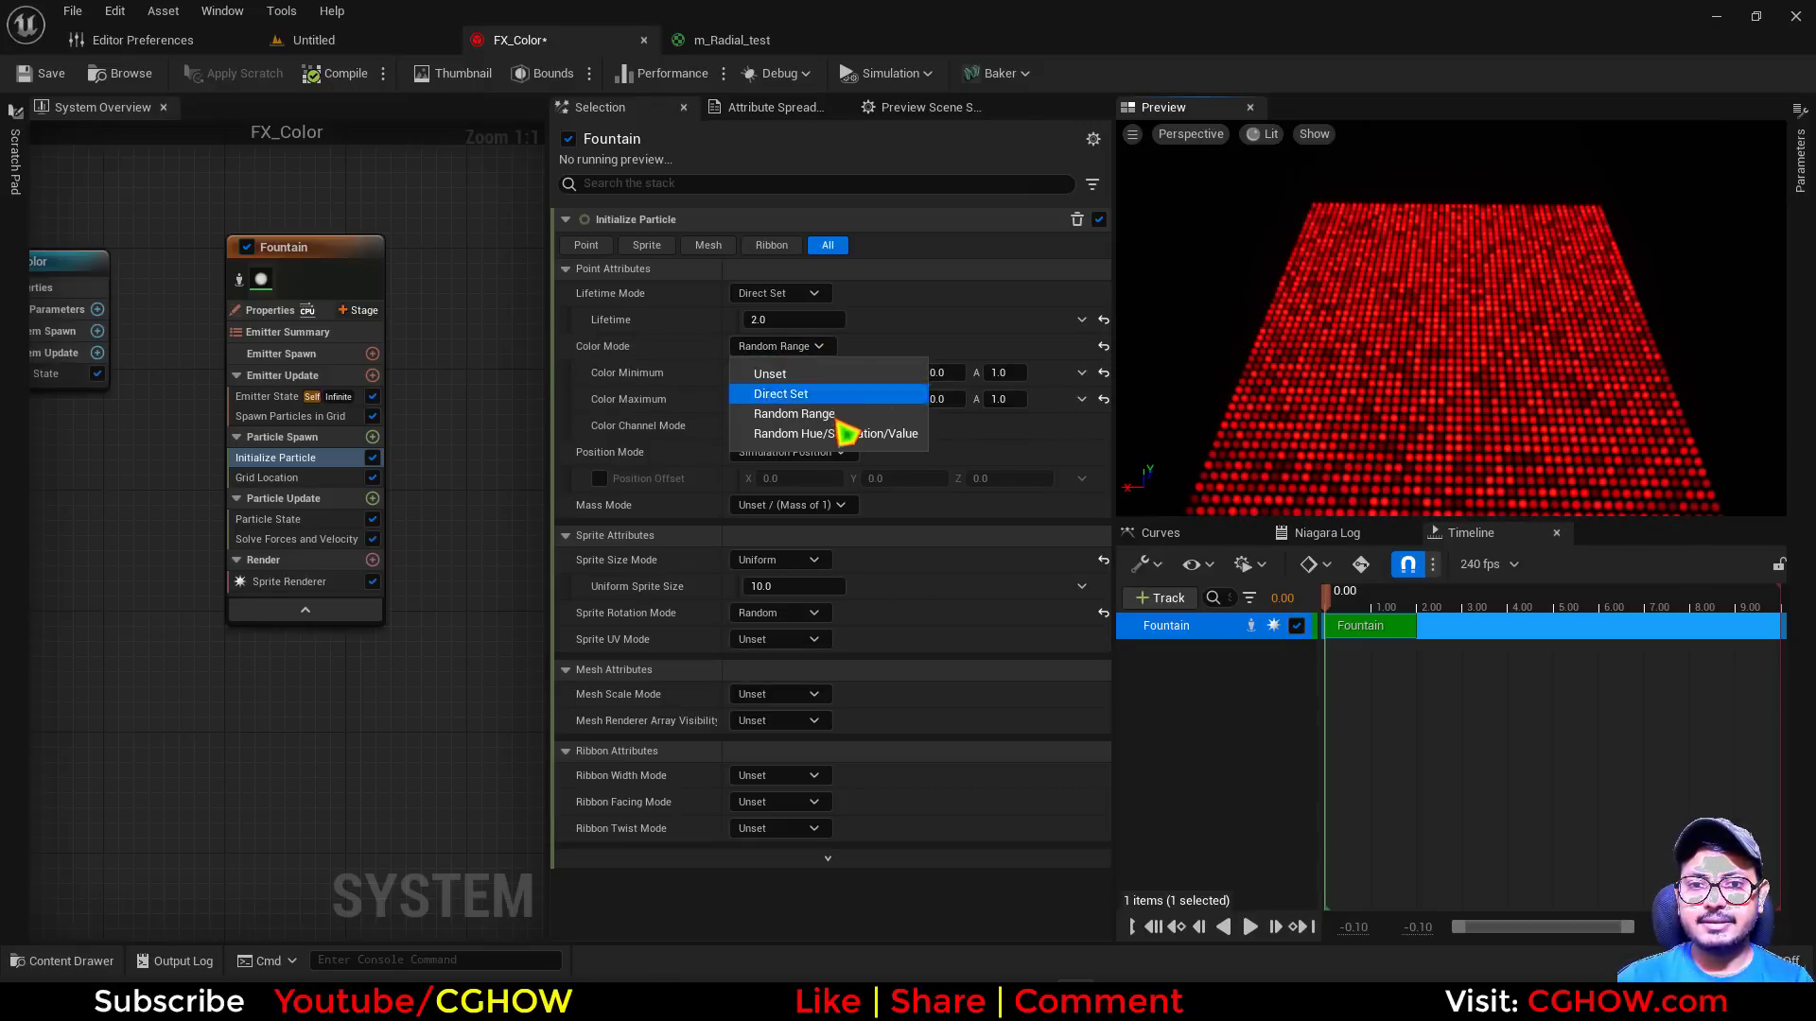
Compare Random Individual Channels with Link RGBA as Color Channel Mode and leave it on Random Individual Channels
click(899, 324)
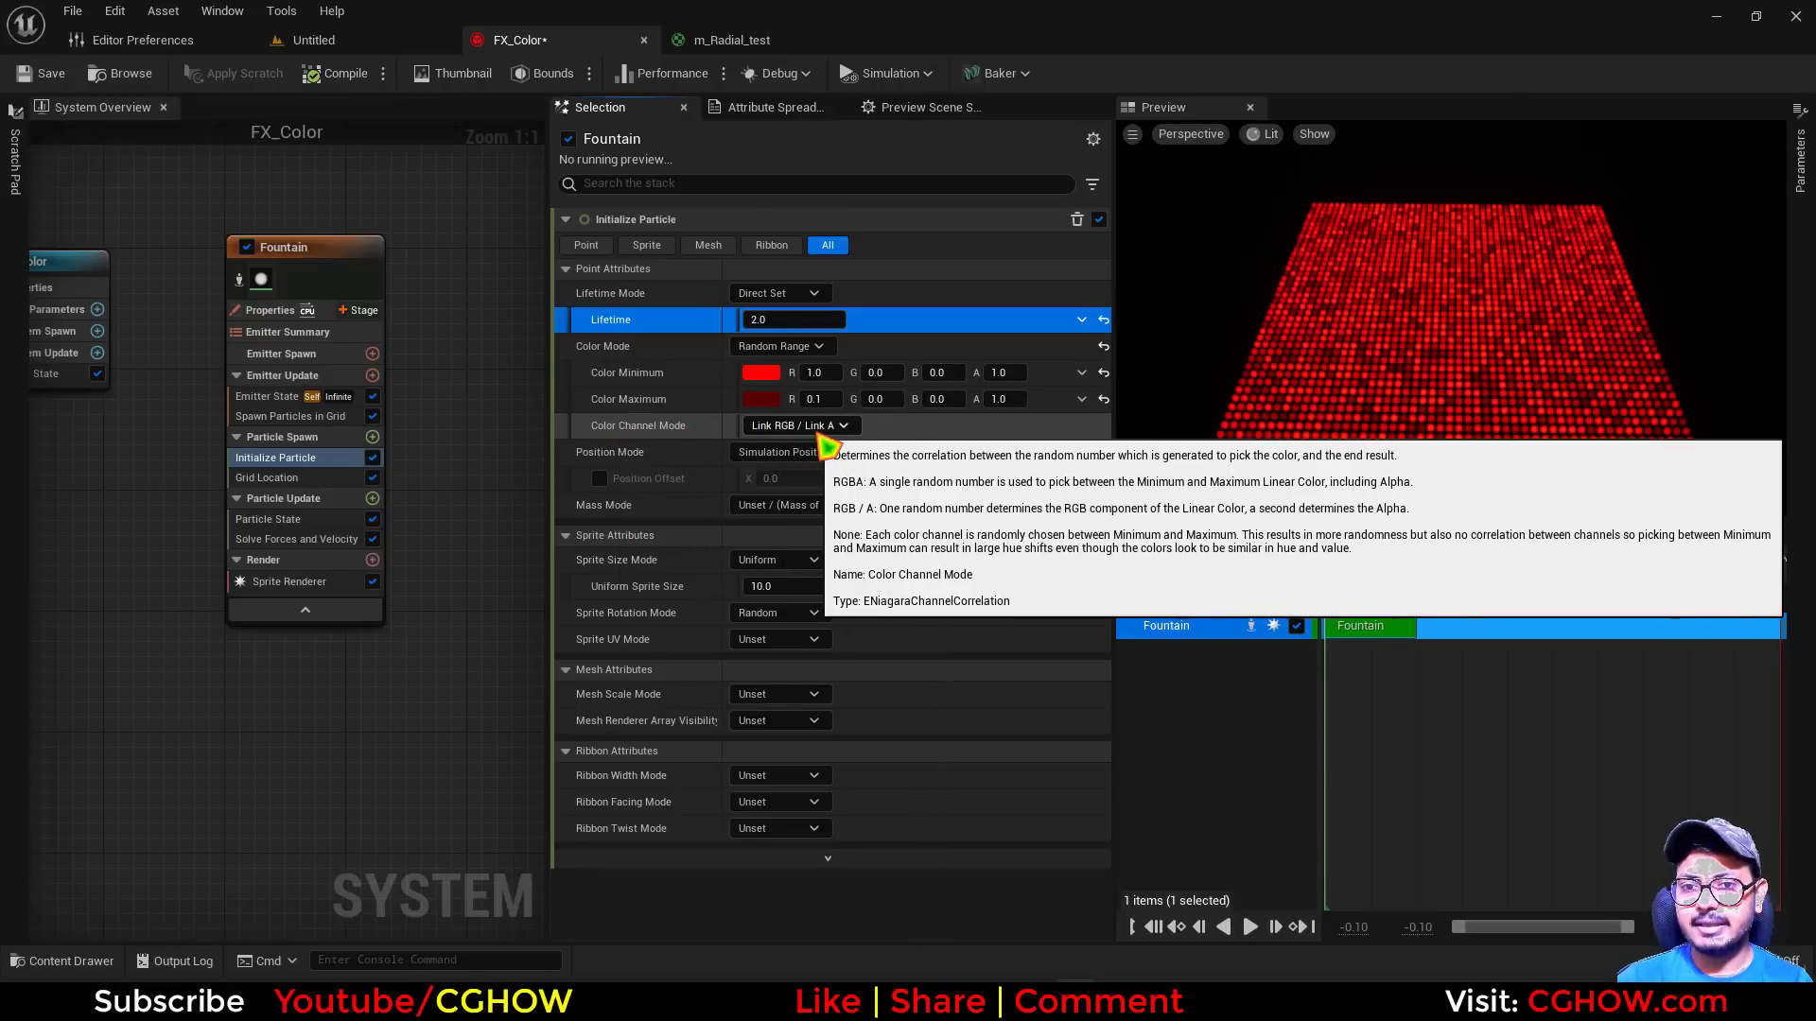
click(799, 427)
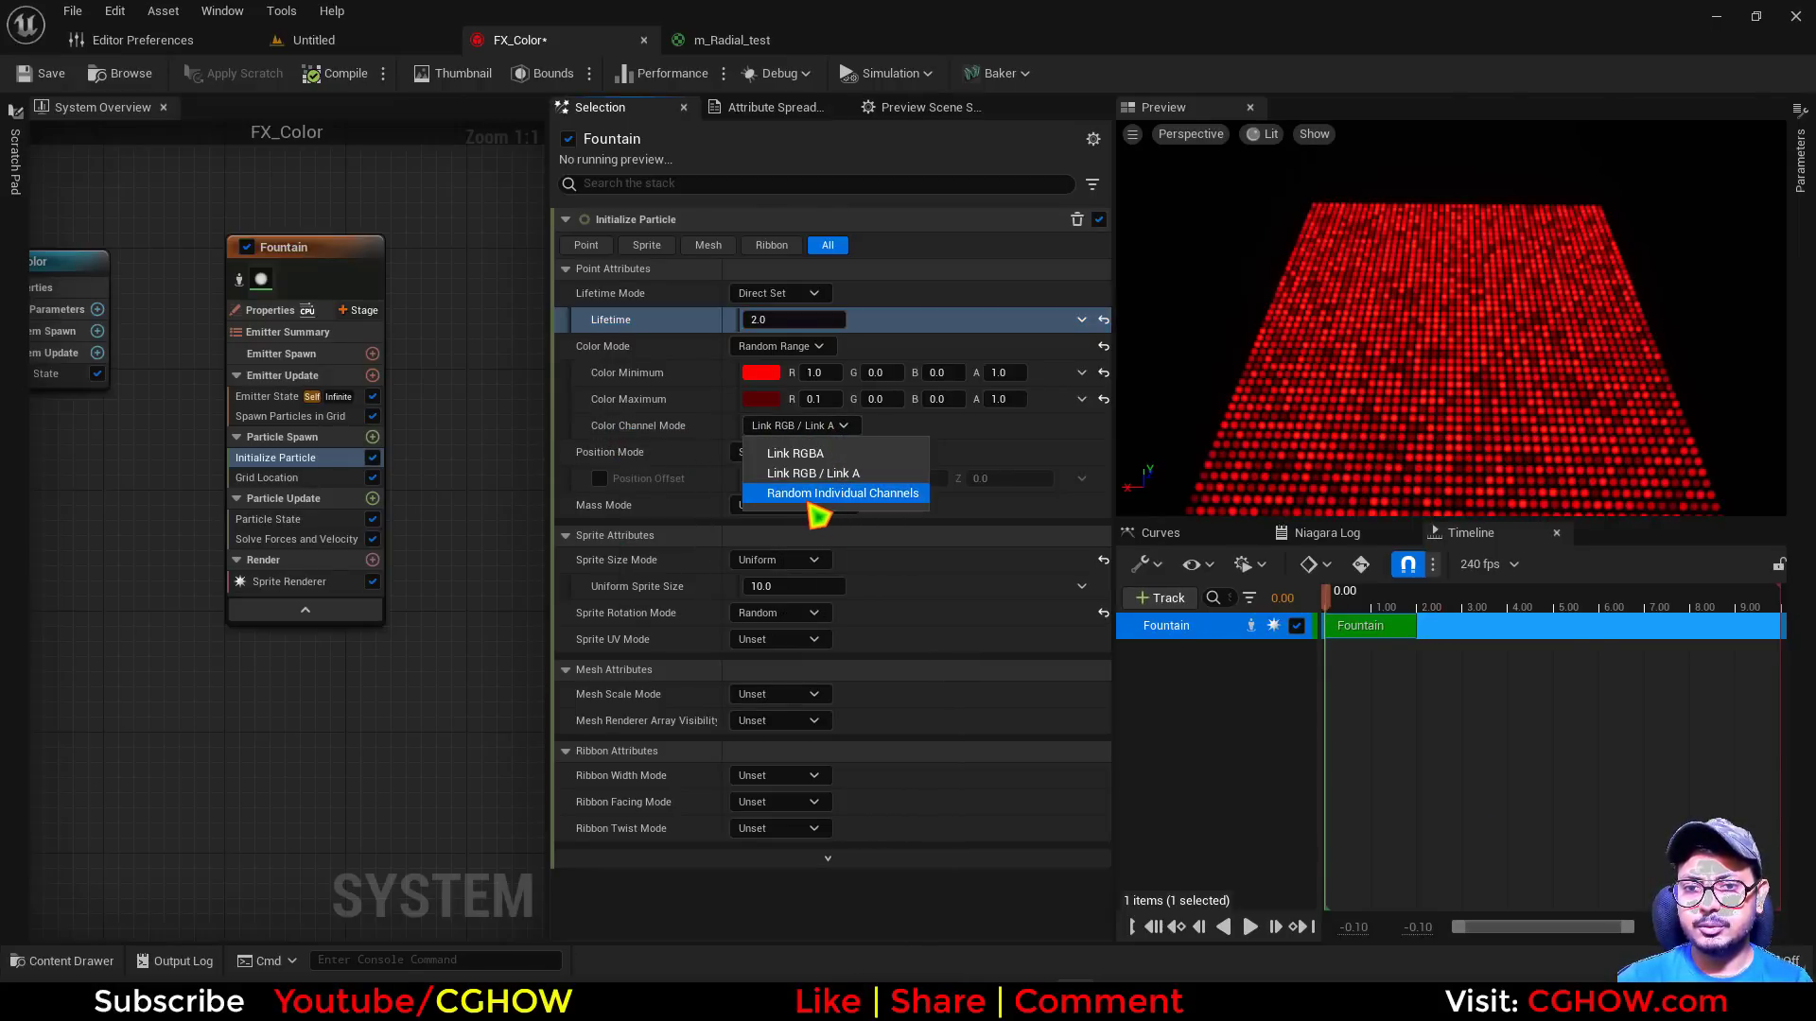
click(805, 494)
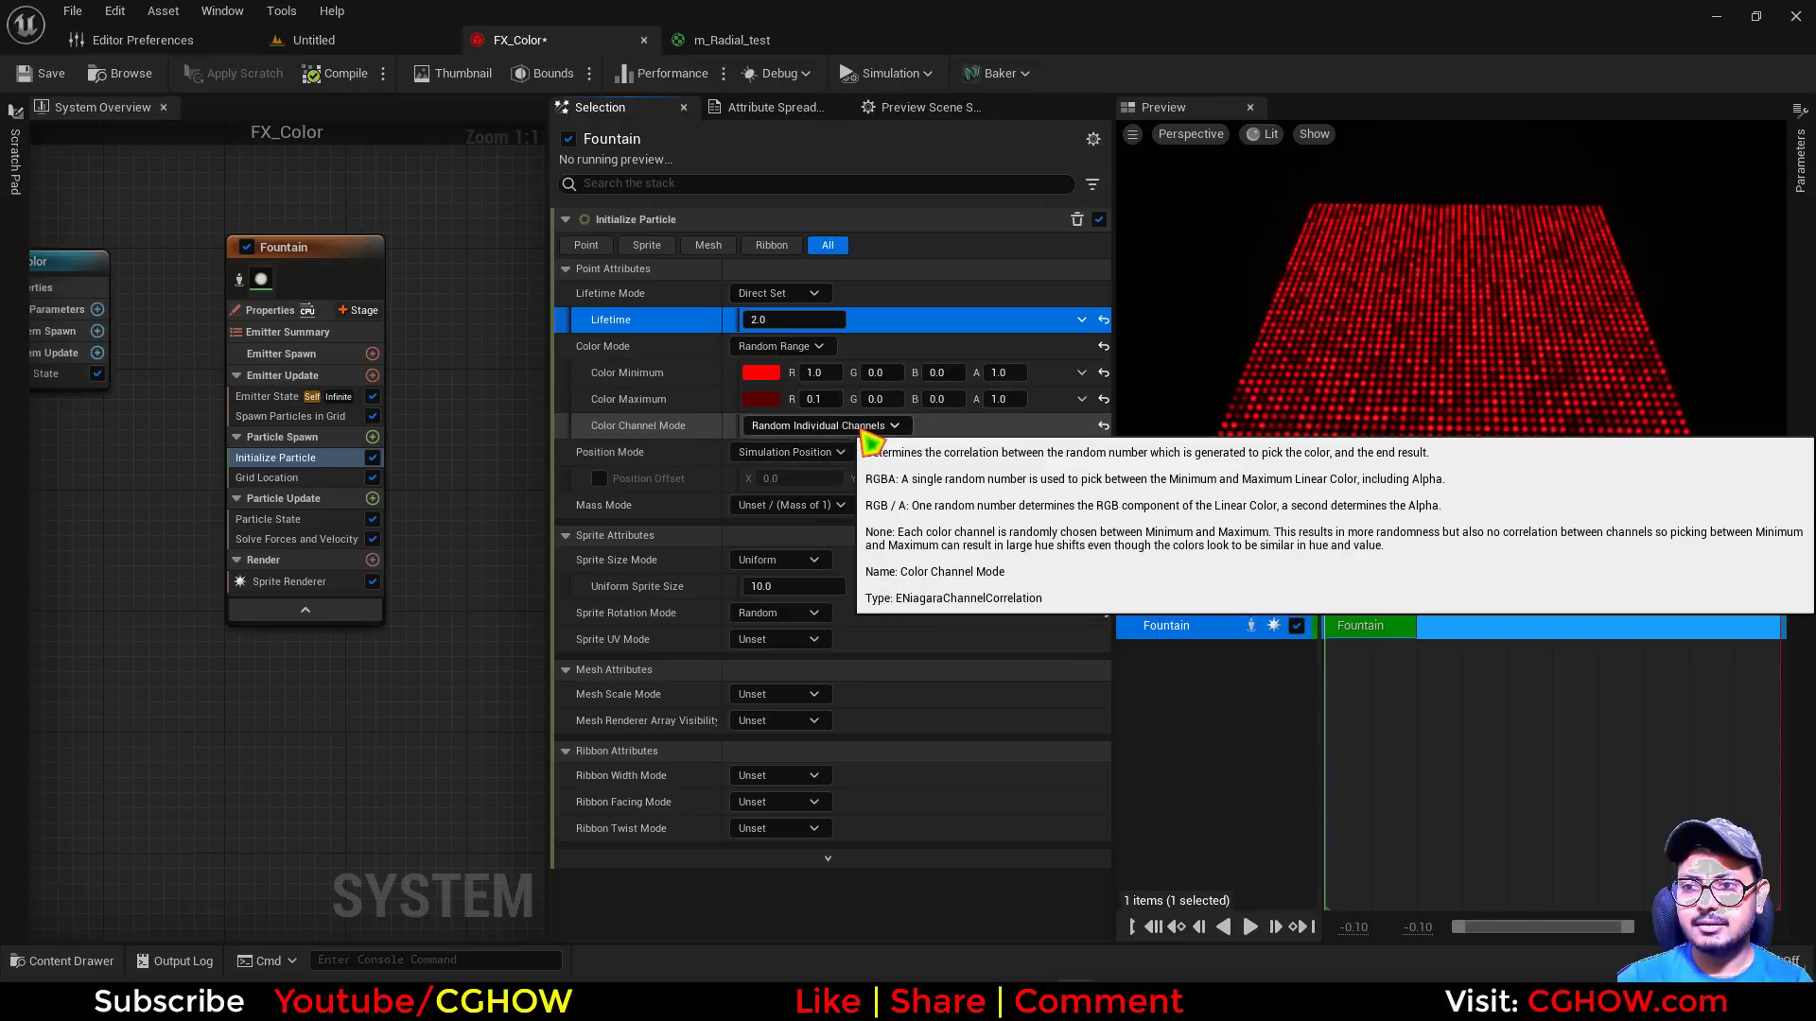
click(853, 455)
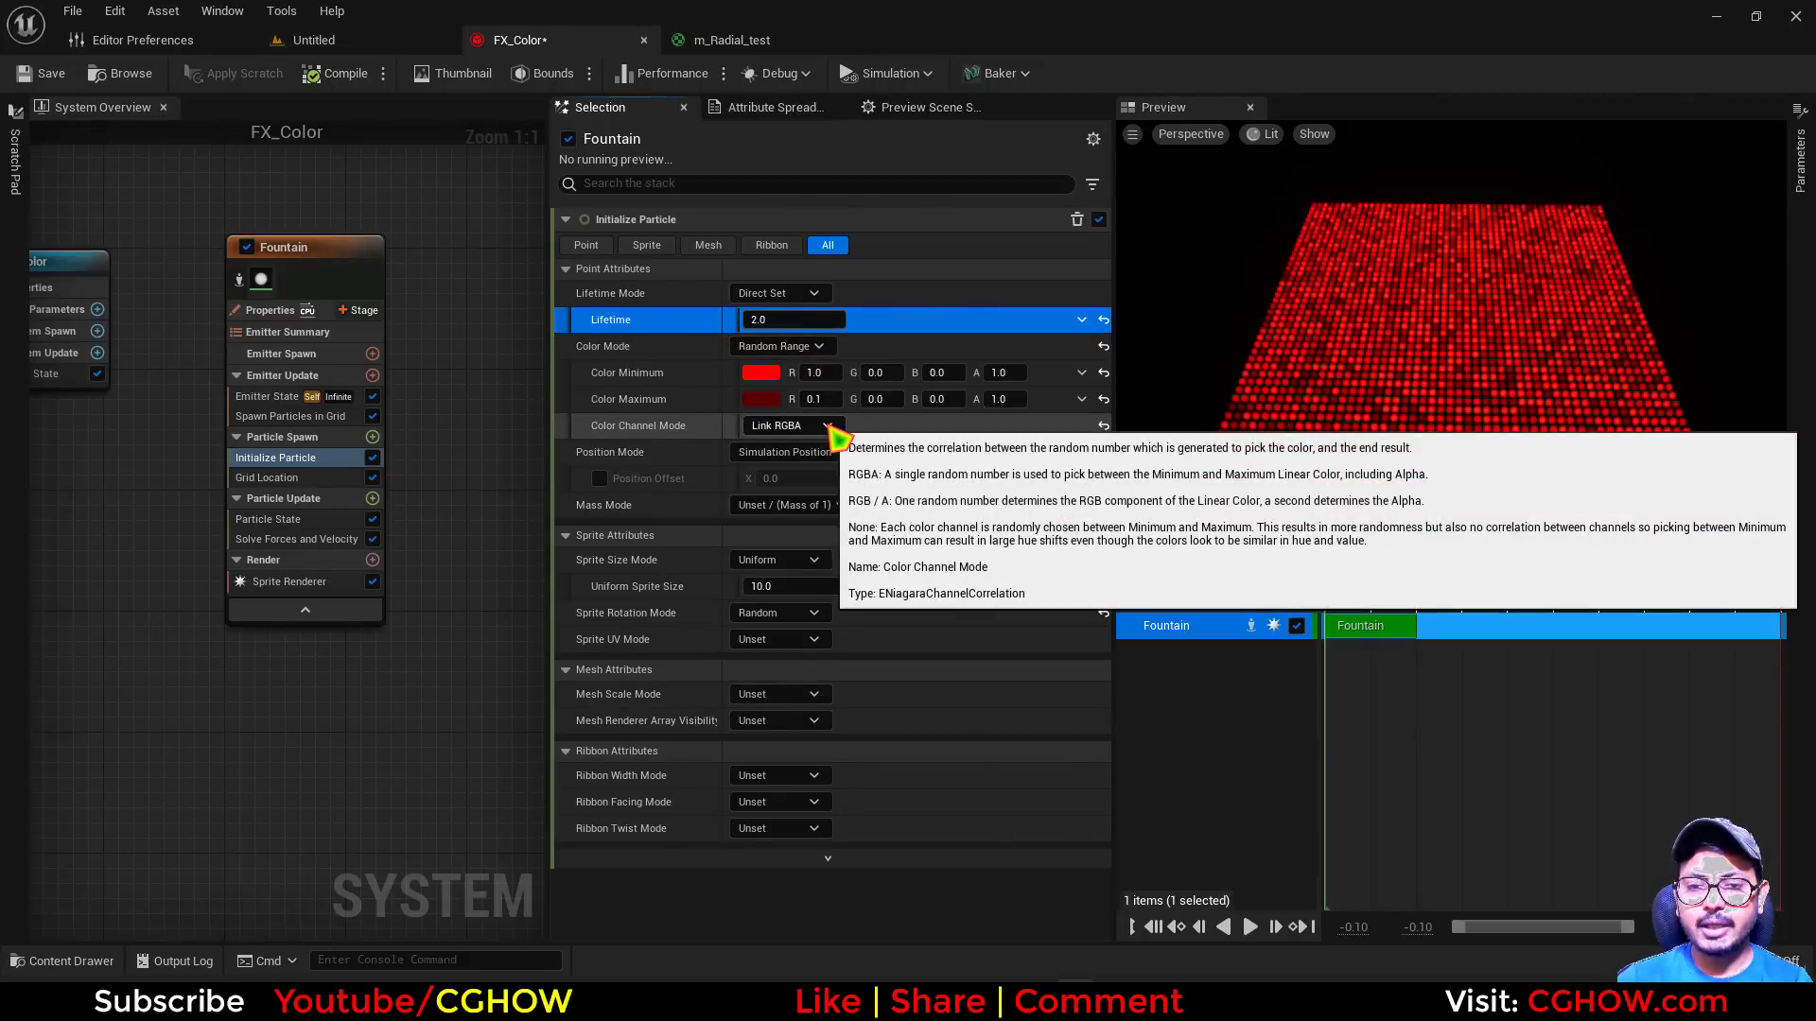
click(833, 427)
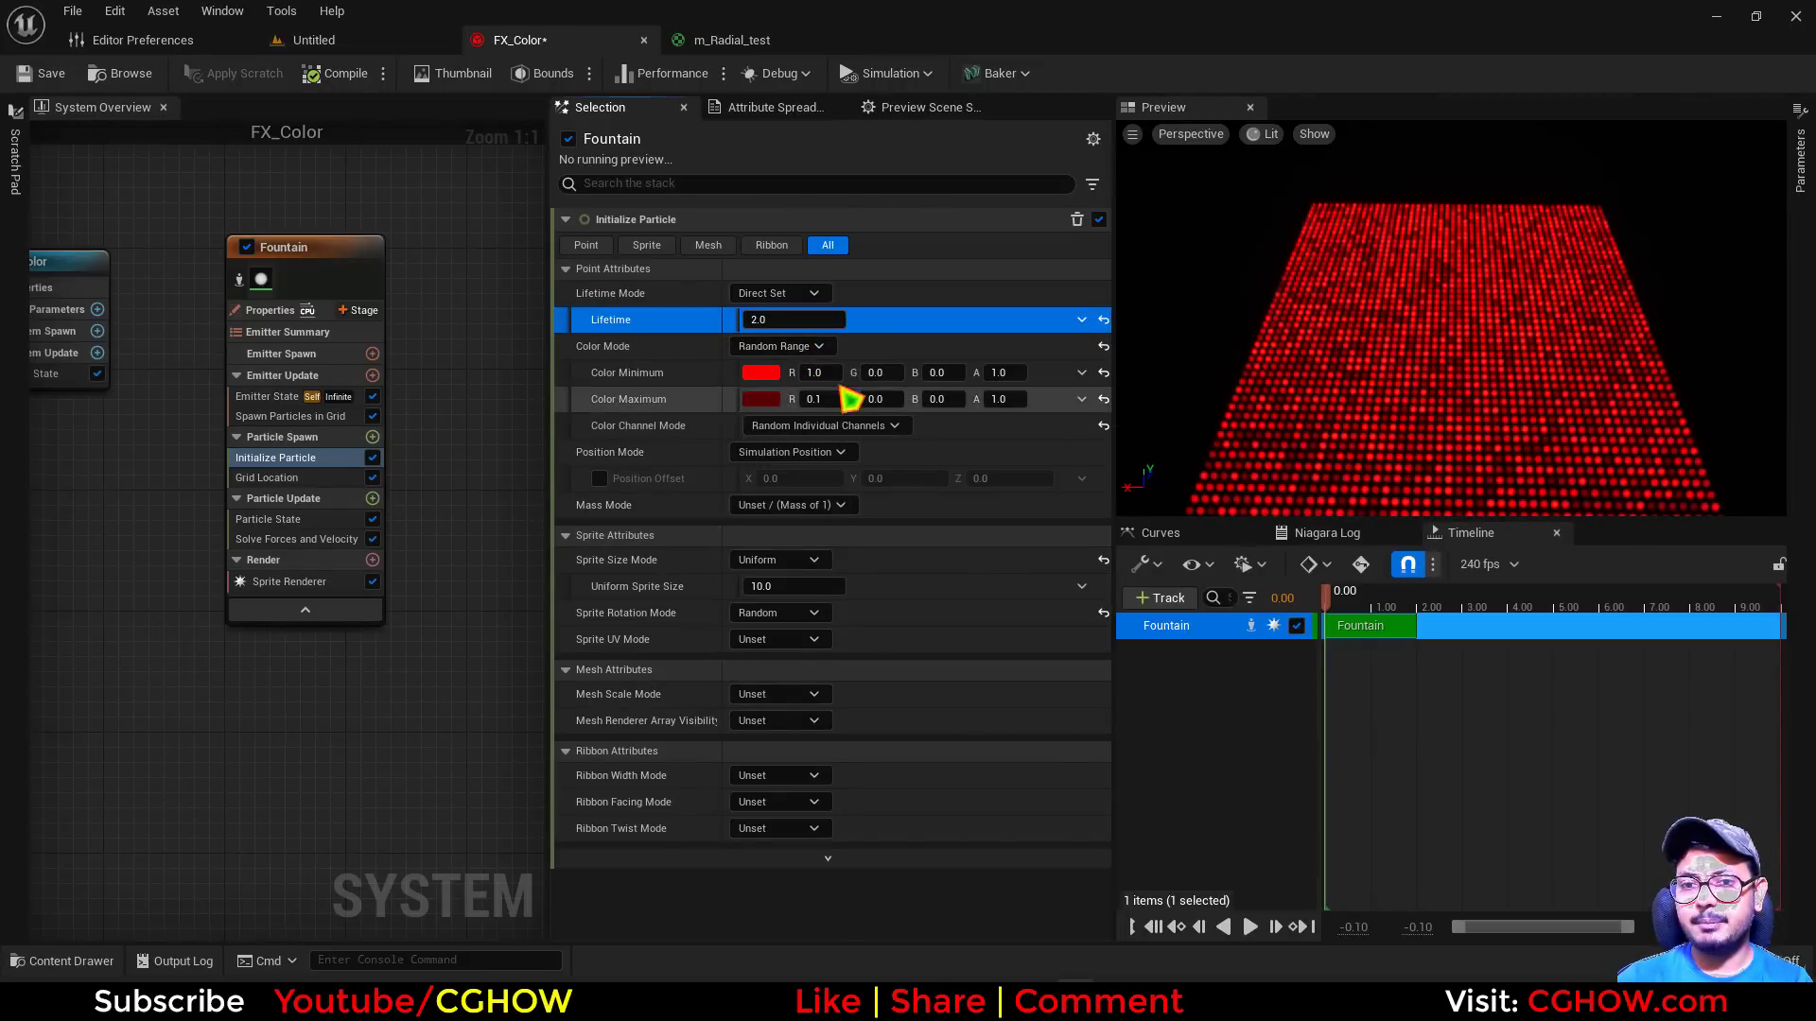
Set the G channel of both Color Minimum and Color Maximum to 1
click(876, 373)
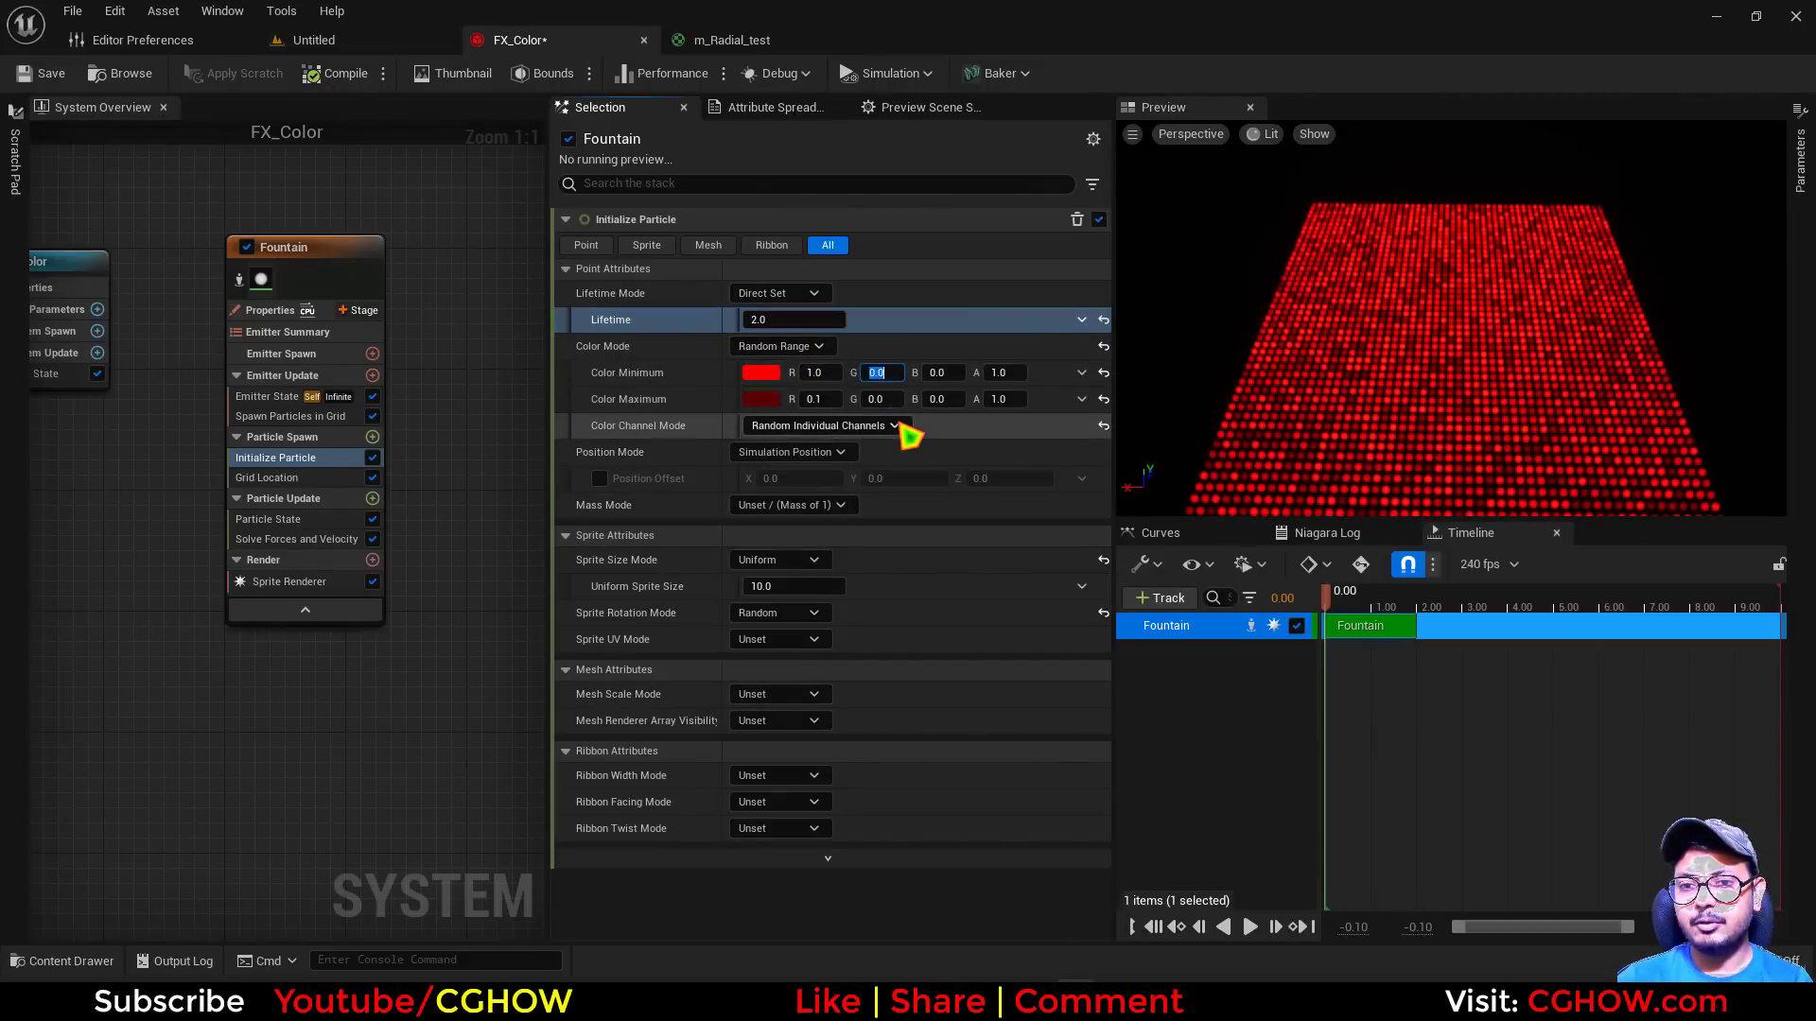
text(1)
key(Return)
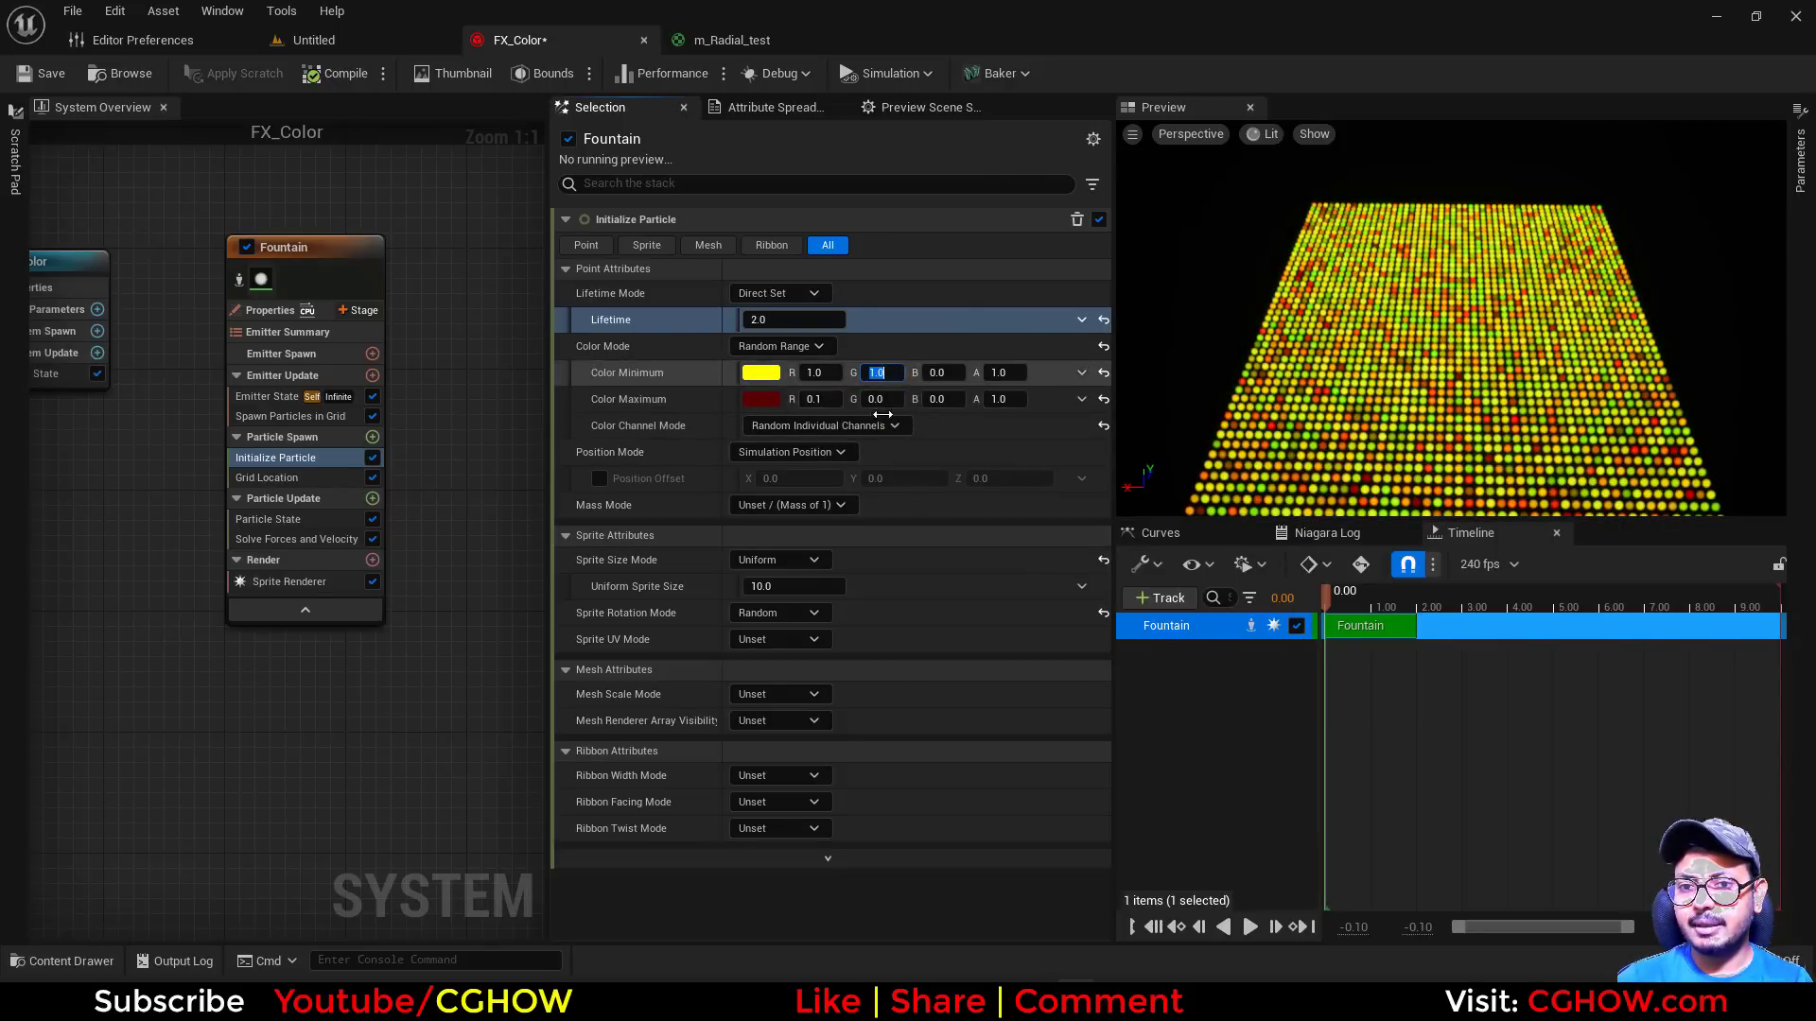
click(880, 398)
text(1)
key(Return)
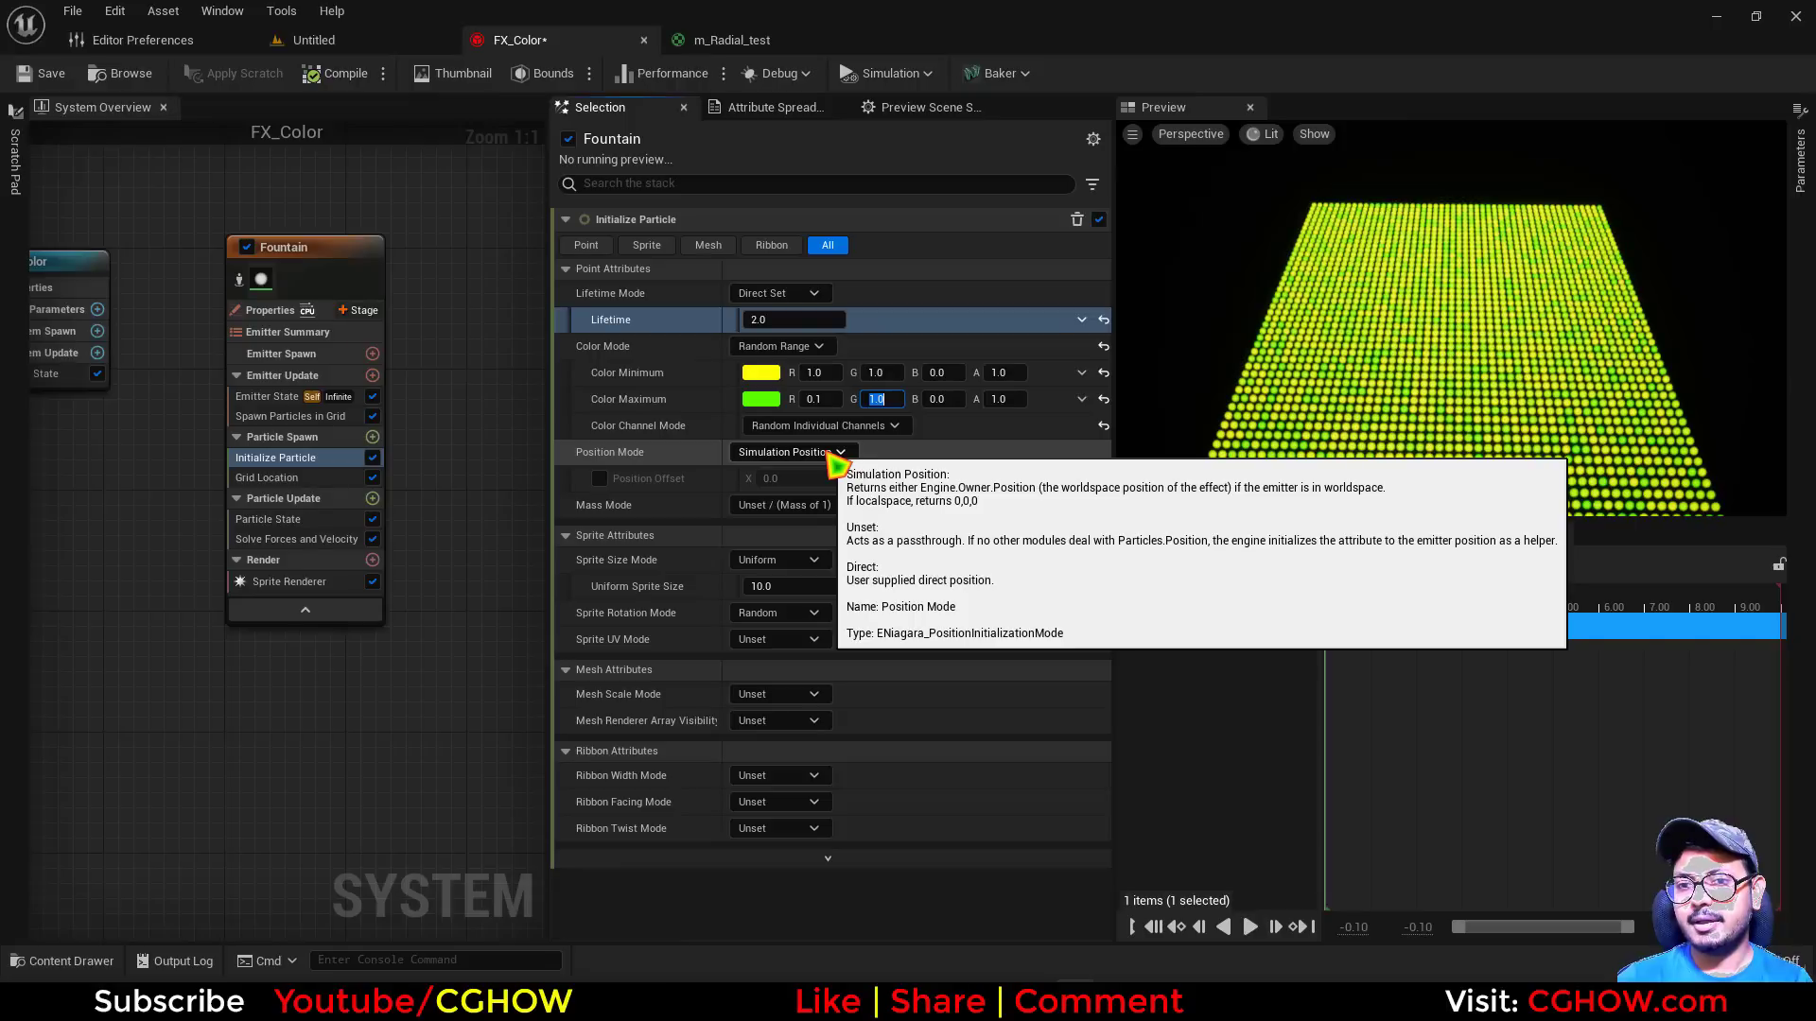
Switch Color Mode to Random Hue/Saturation/Value and make its base color pure red with G and B at 0
click(777, 346)
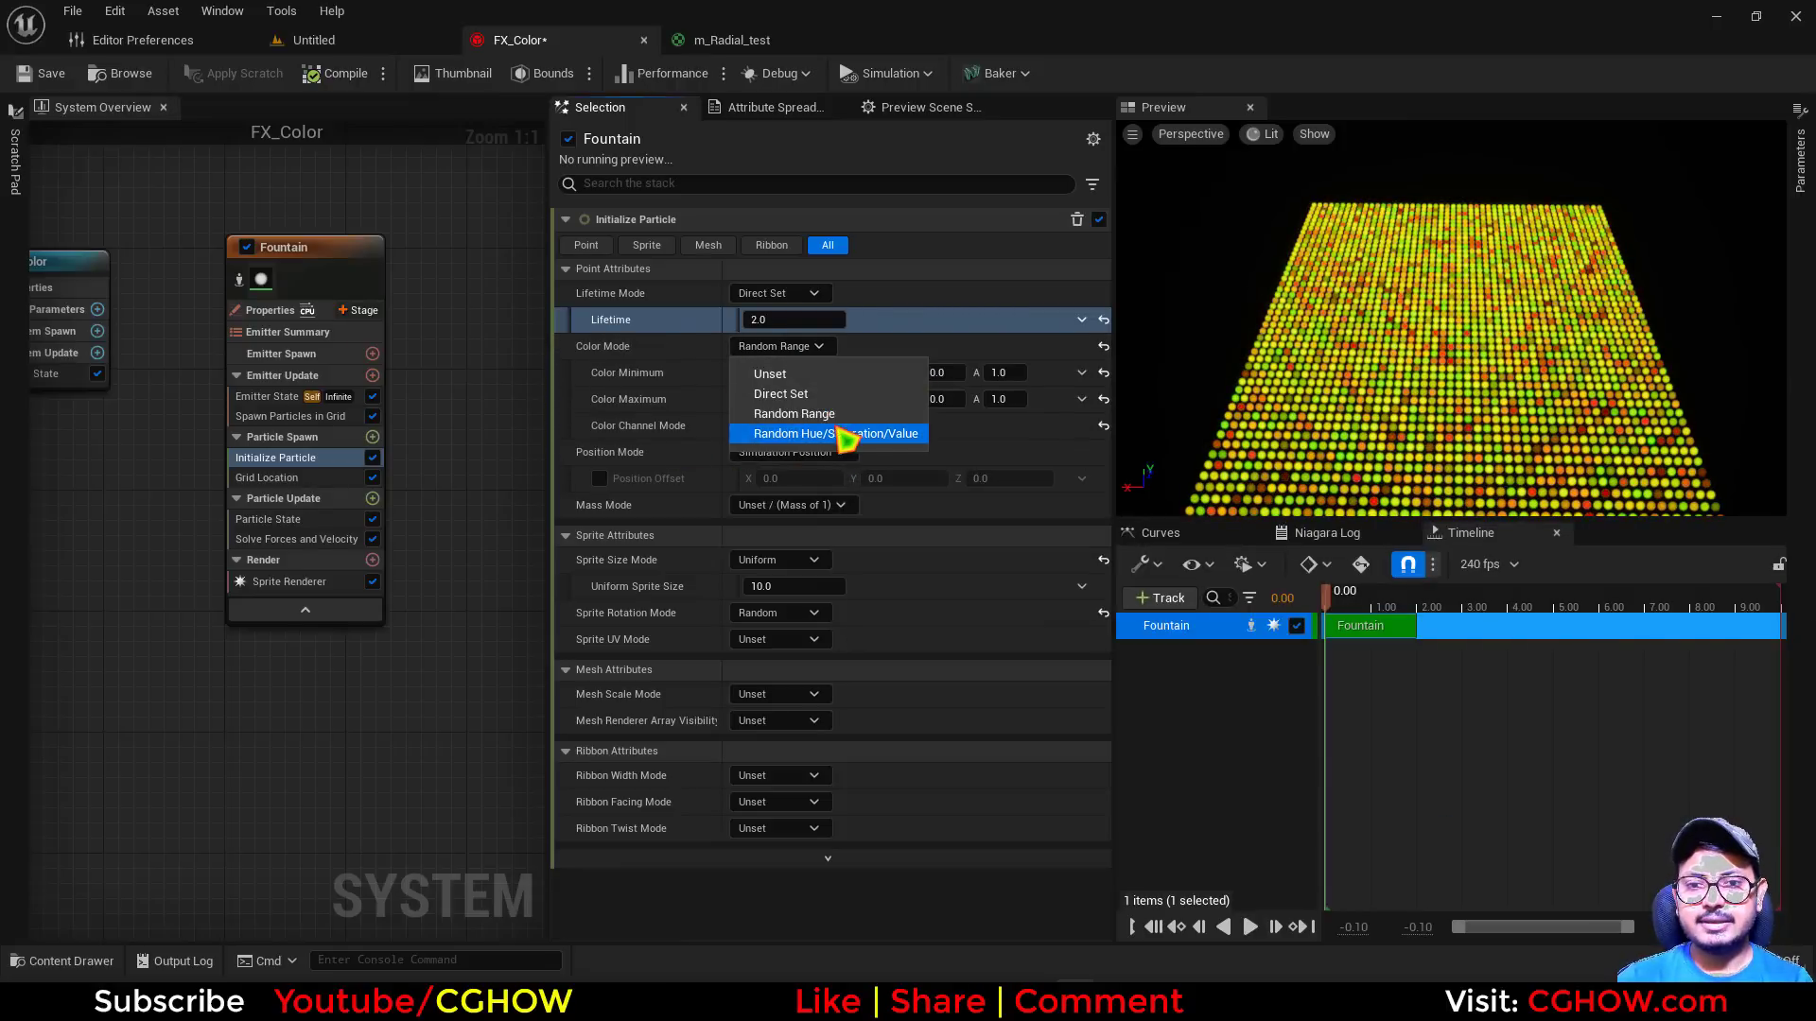
click(768, 437)
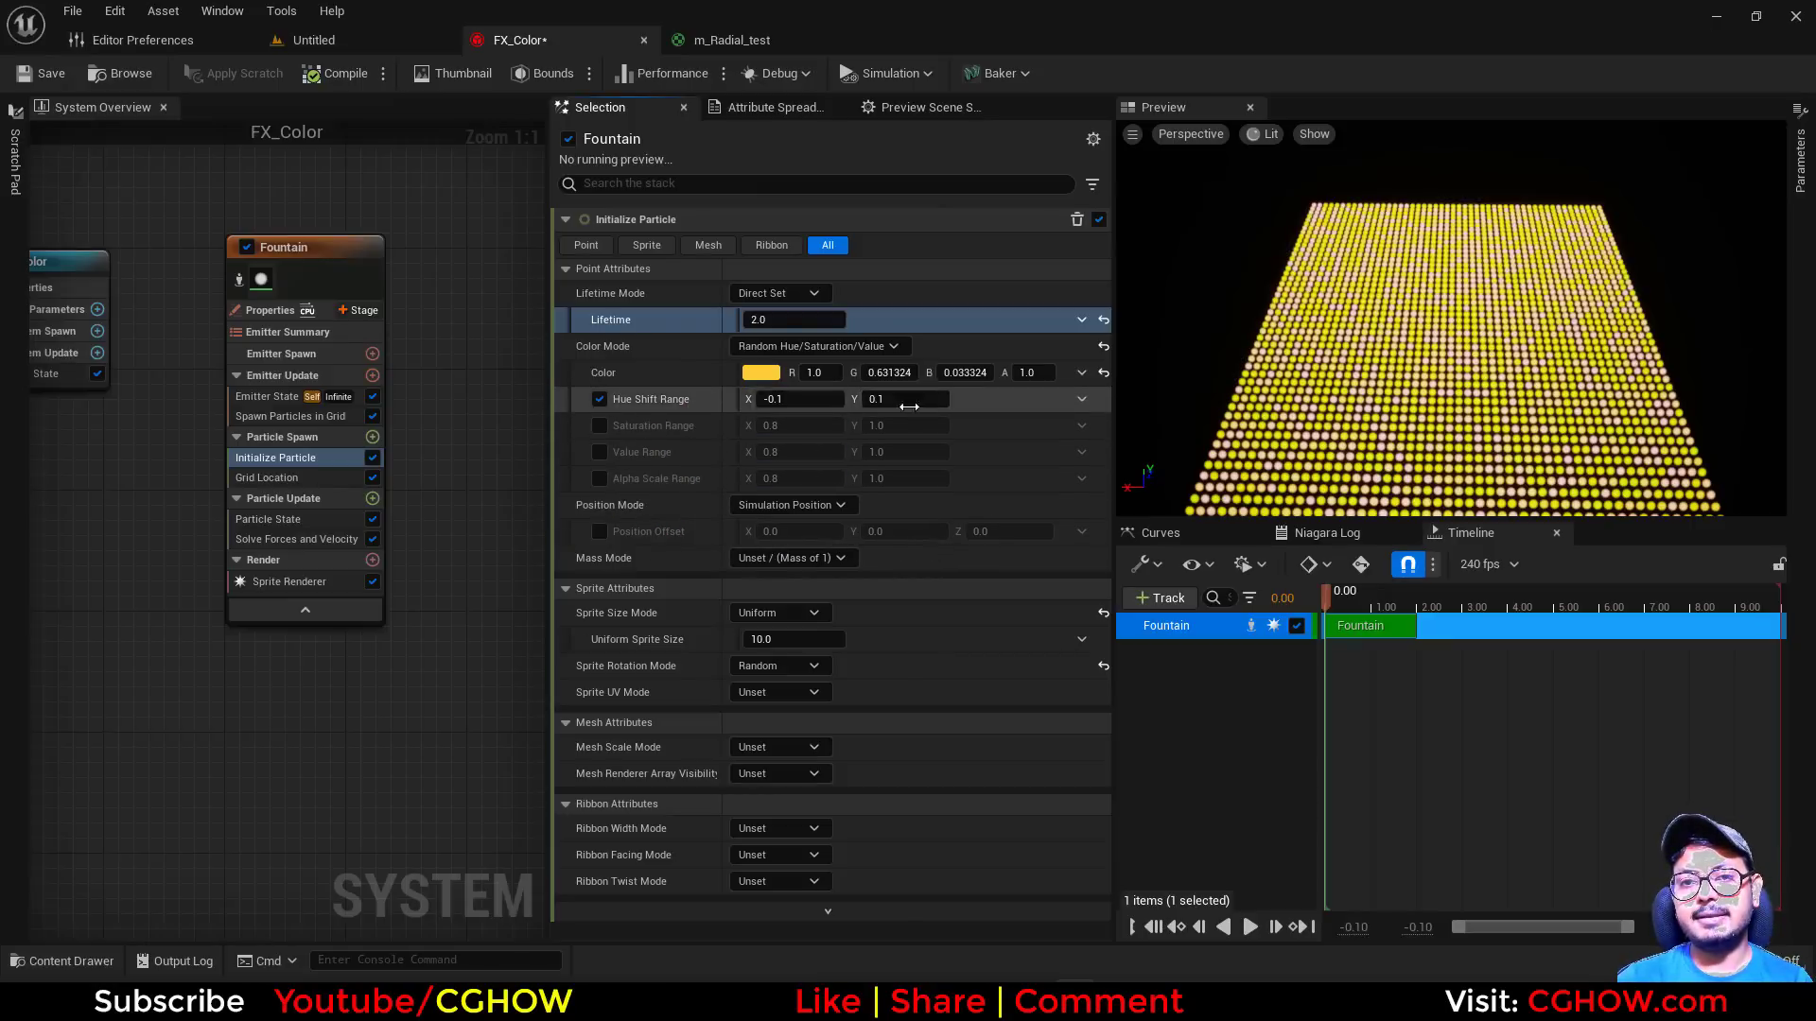
click(761, 373)
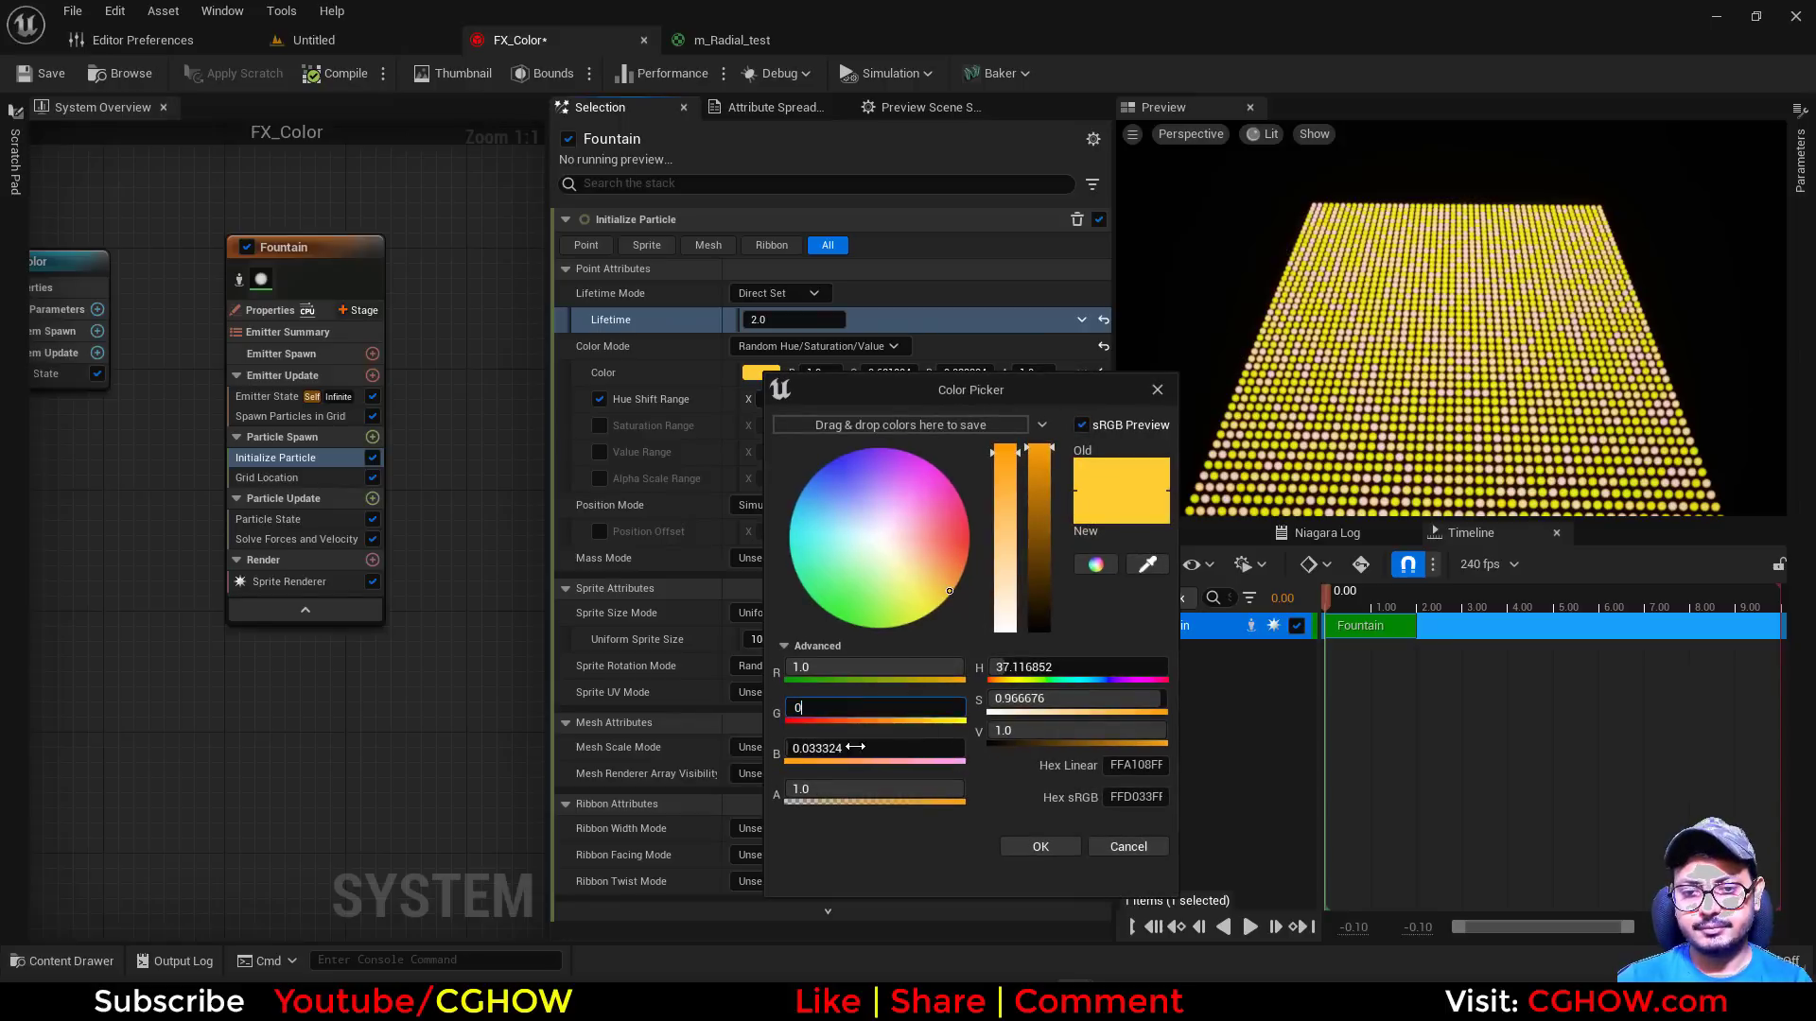
key(Return)
click(1040, 847)
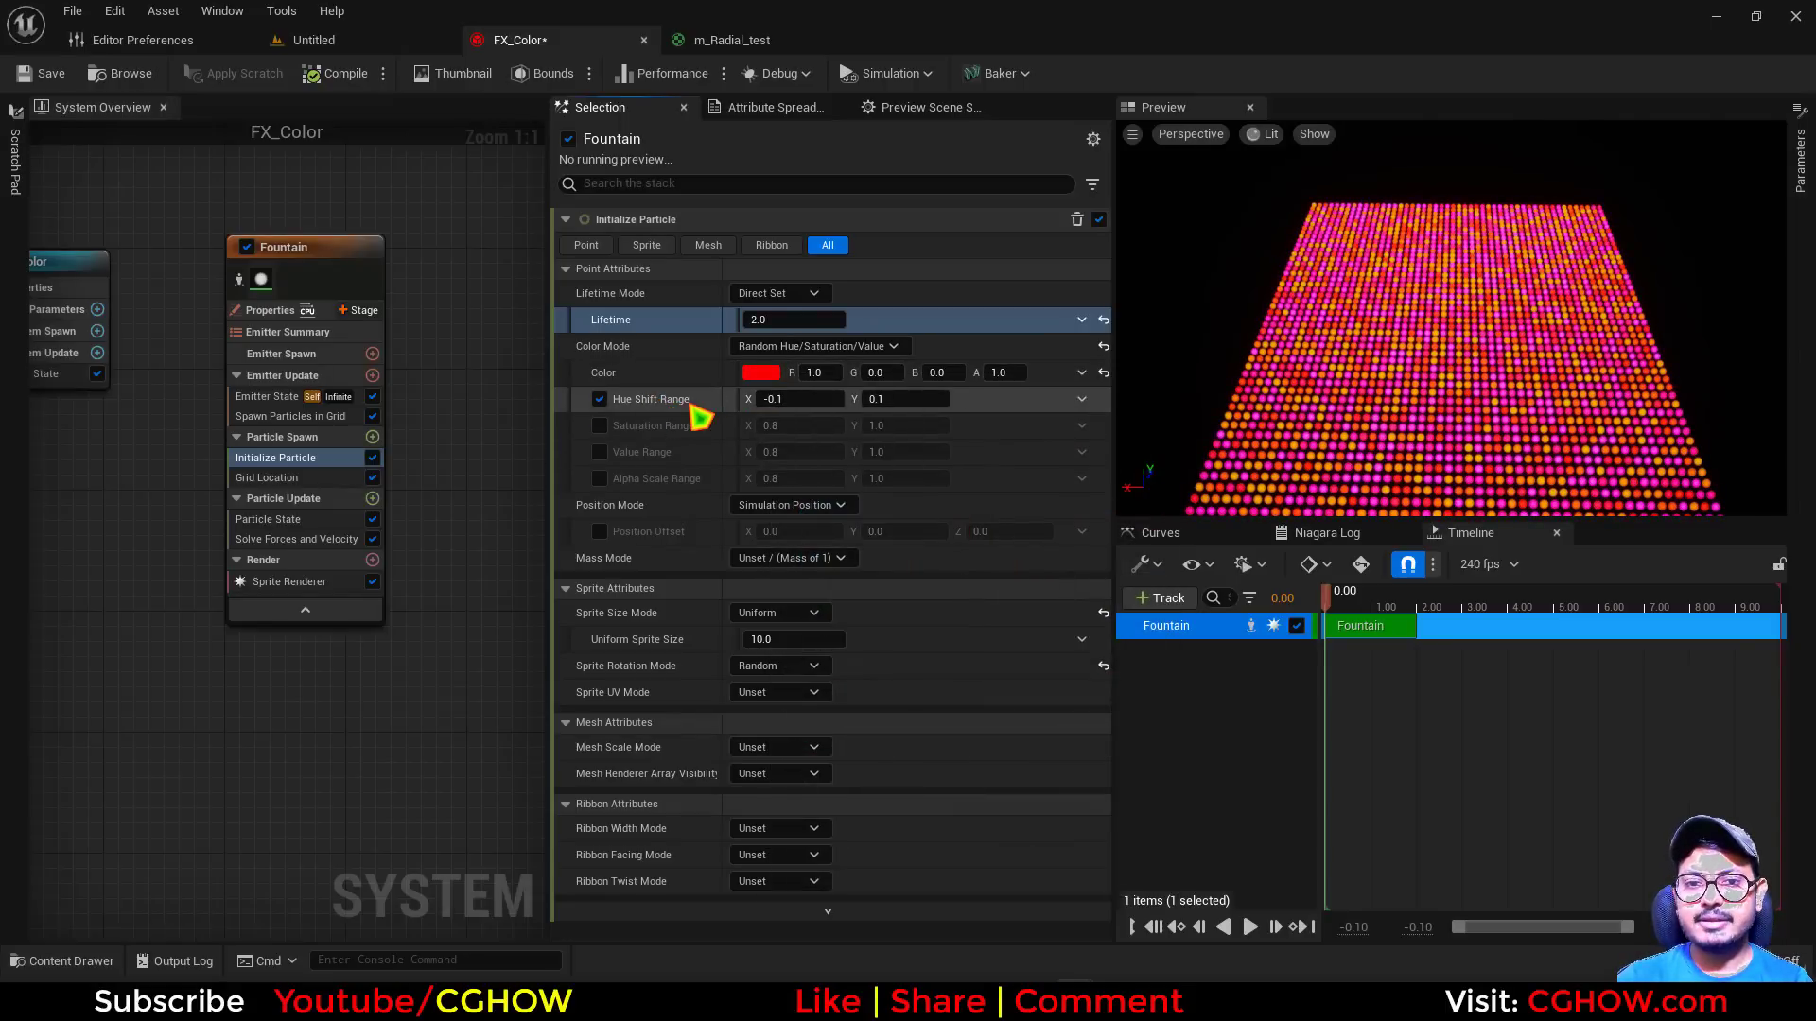
Set the Hue Shift Range to X 0 and Y 1, after testing Y at 0, and inspect the particle colors up close
click(781, 400)
text(0)
click(884, 399)
text(0)
key(Return)
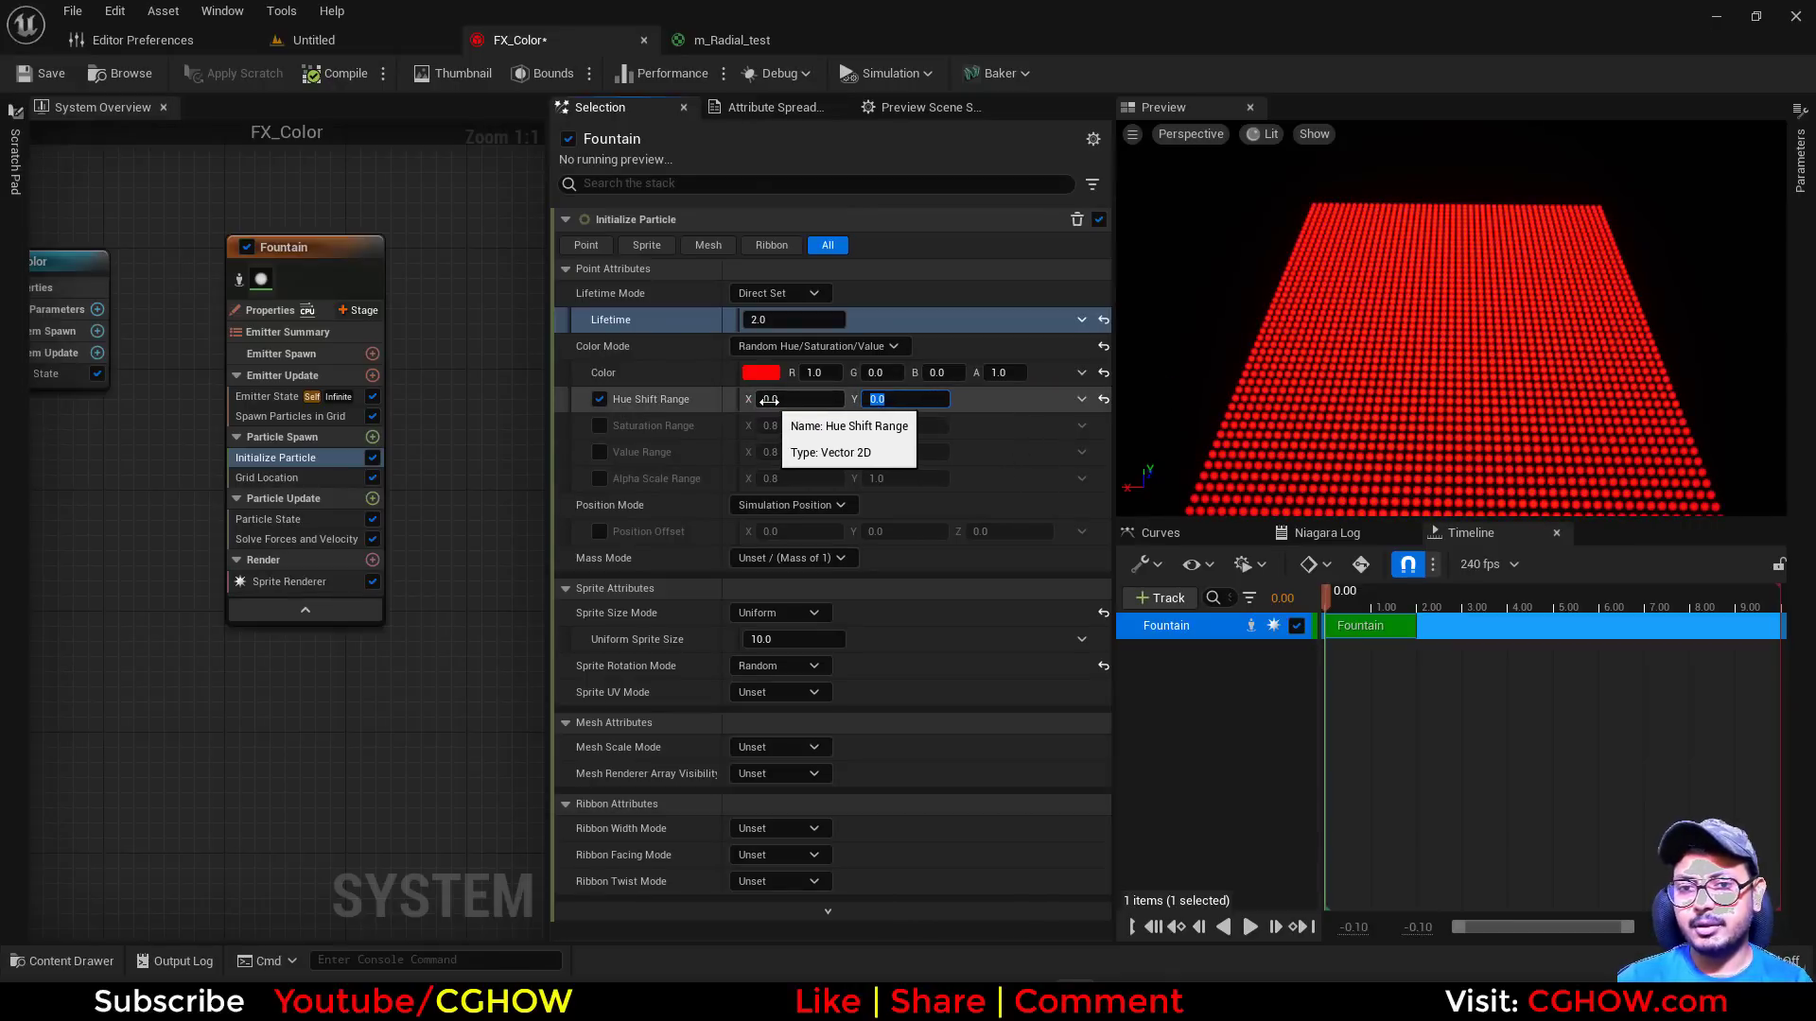
text(1)
key(Return)
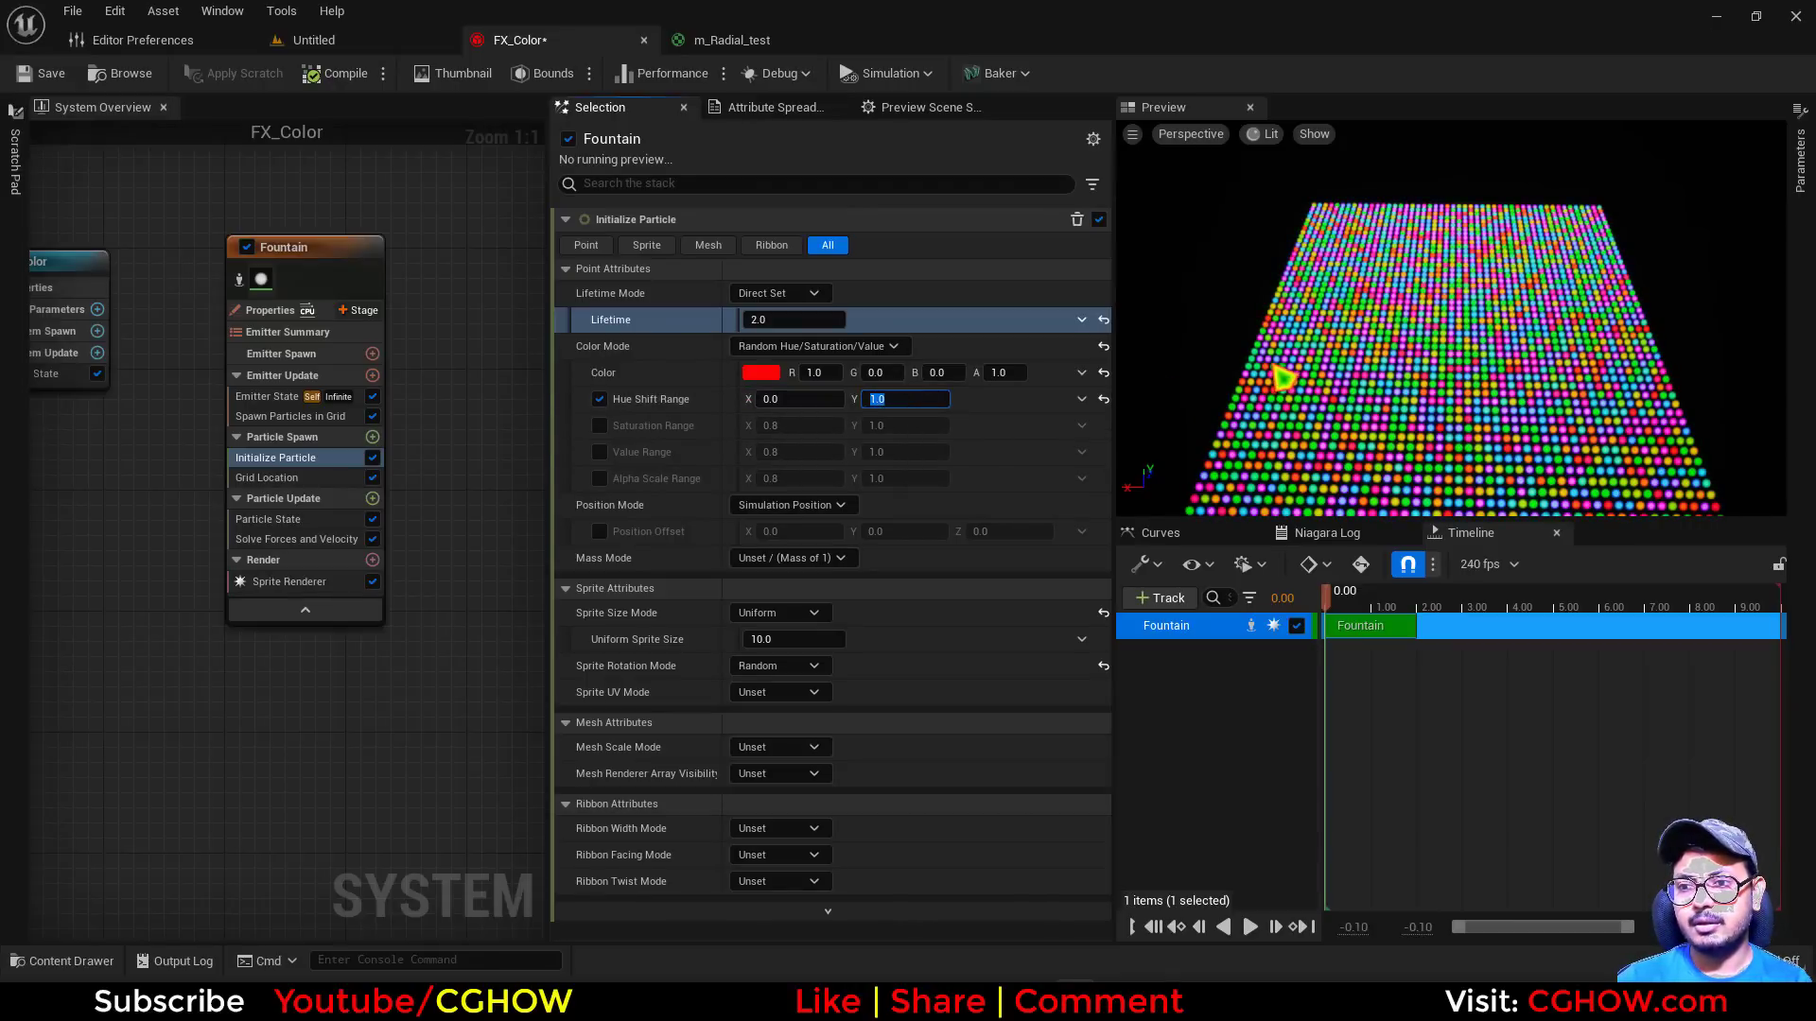
scroll(1281, 379, up, 6)
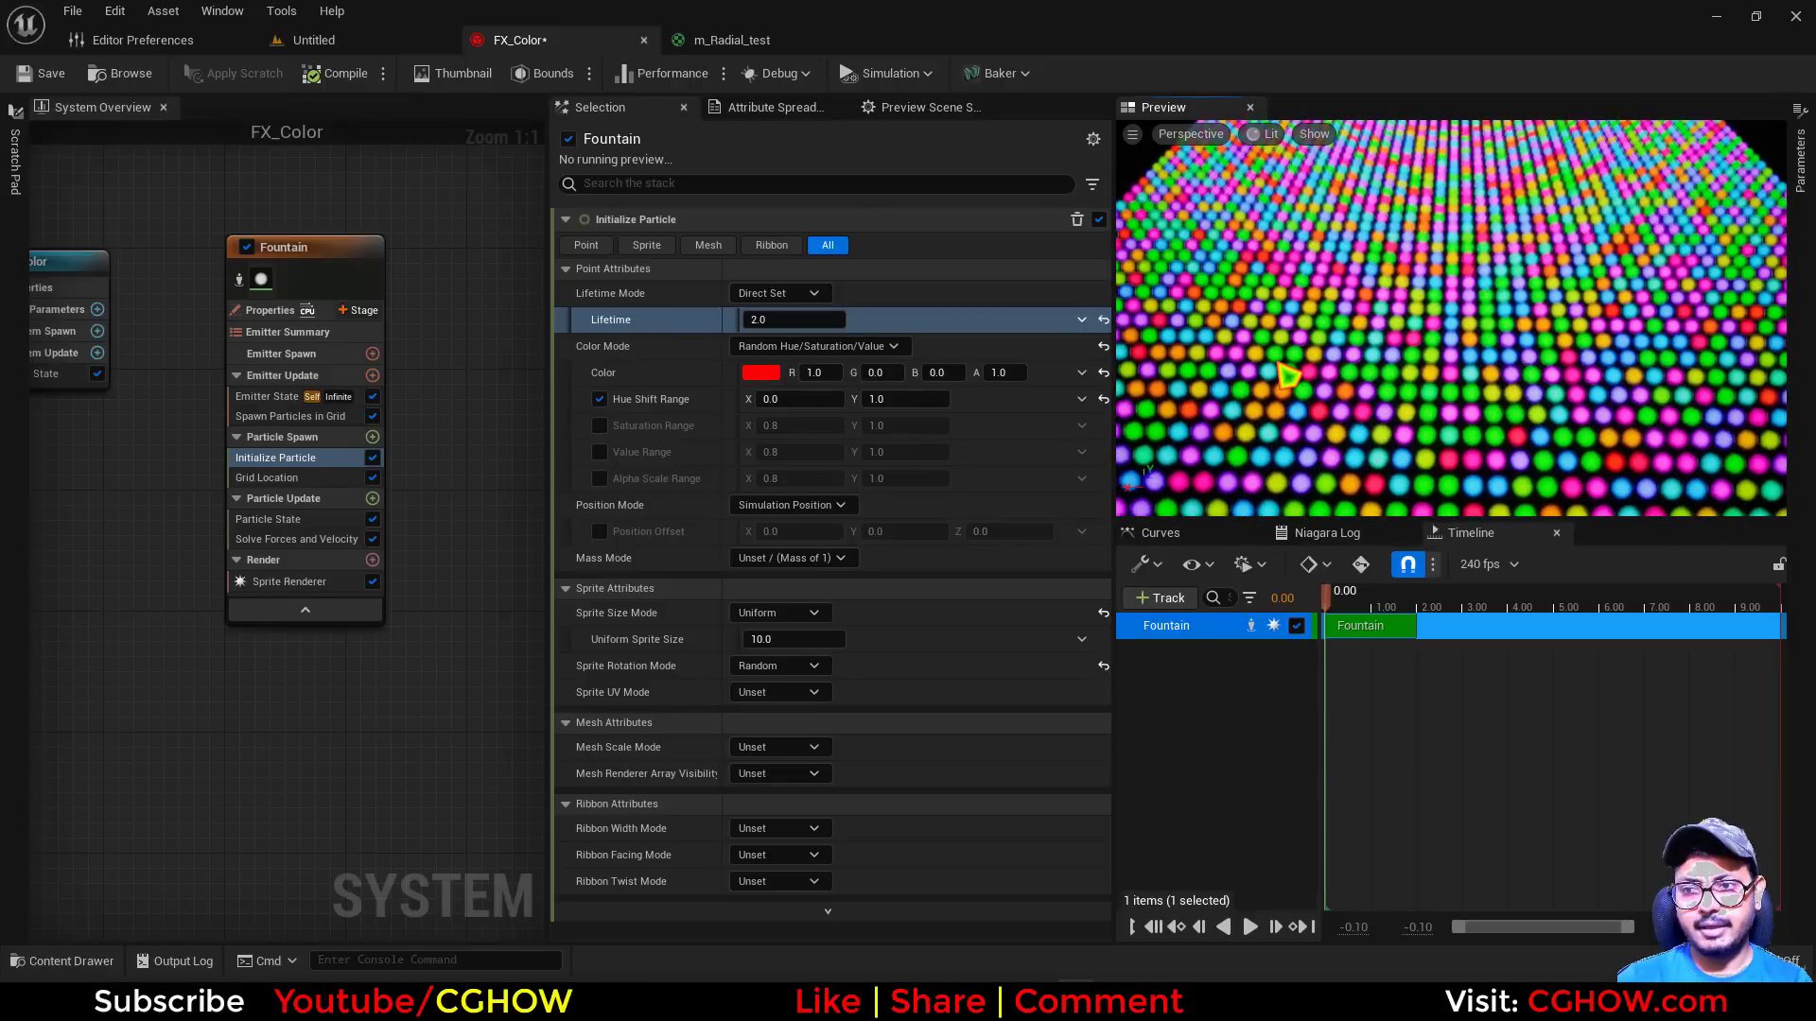
scroll(1522, 307, down, 6)
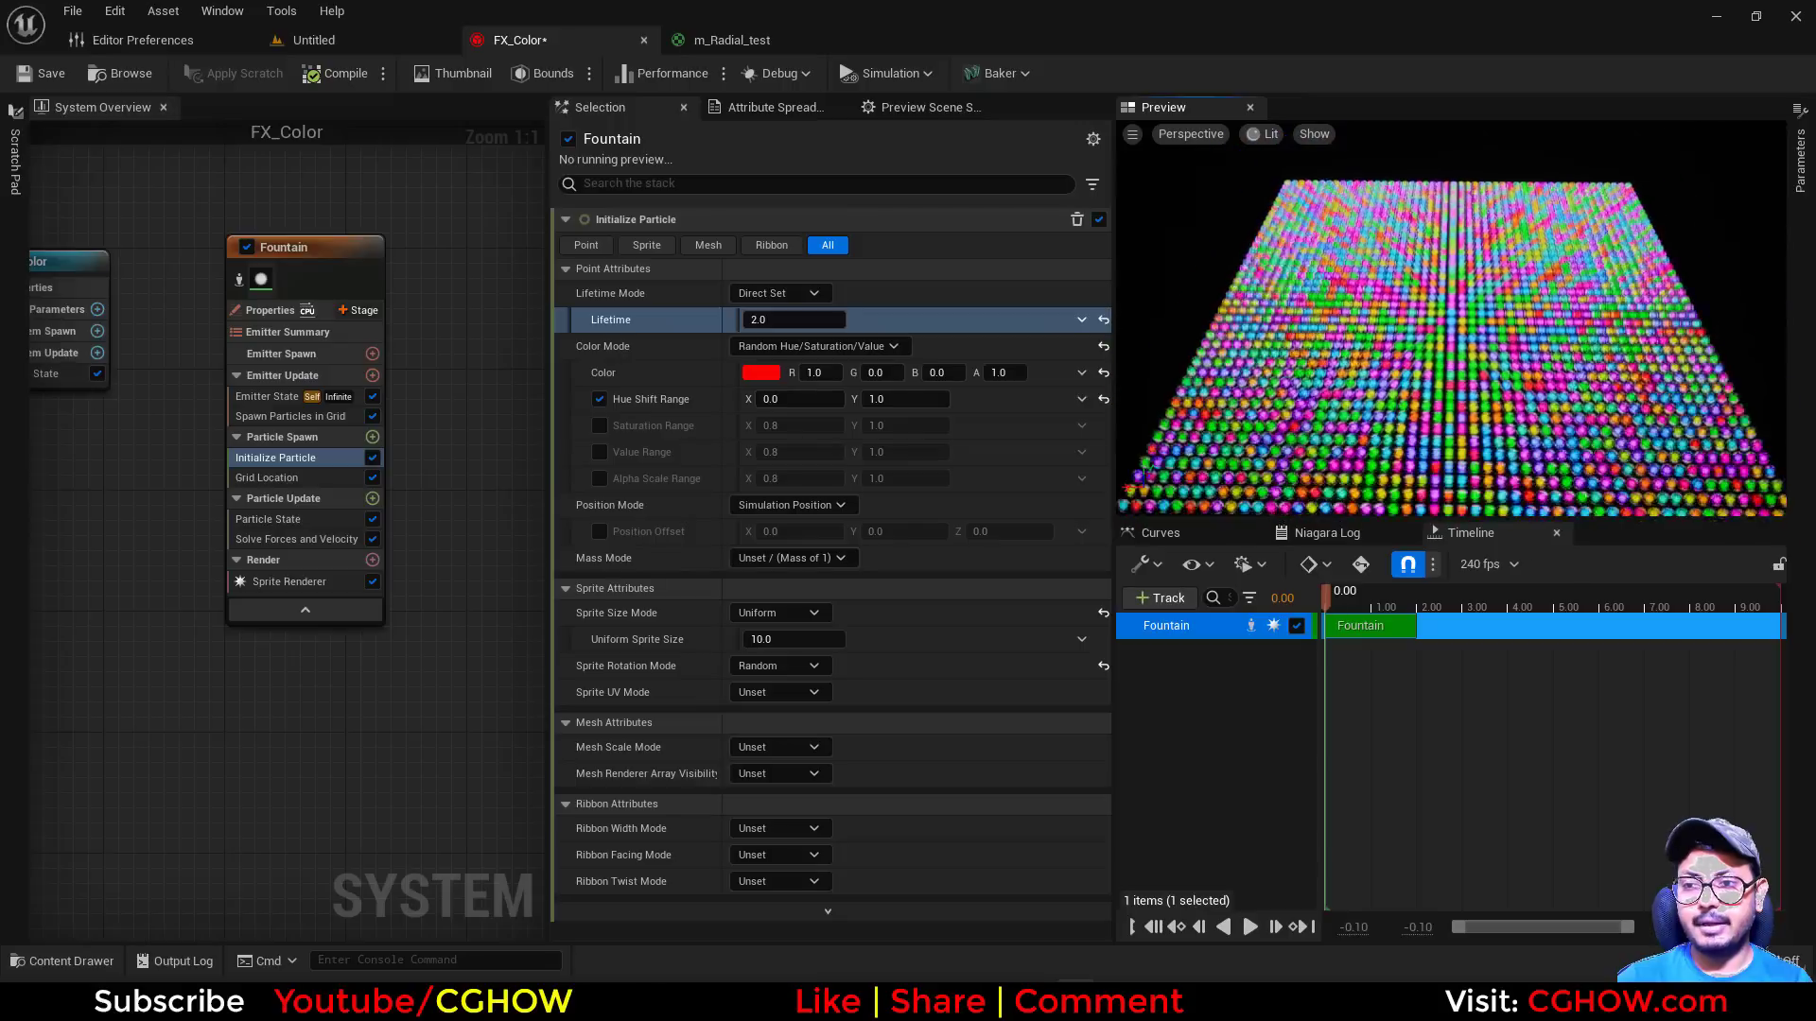
scroll(1347, 359, down, 3)
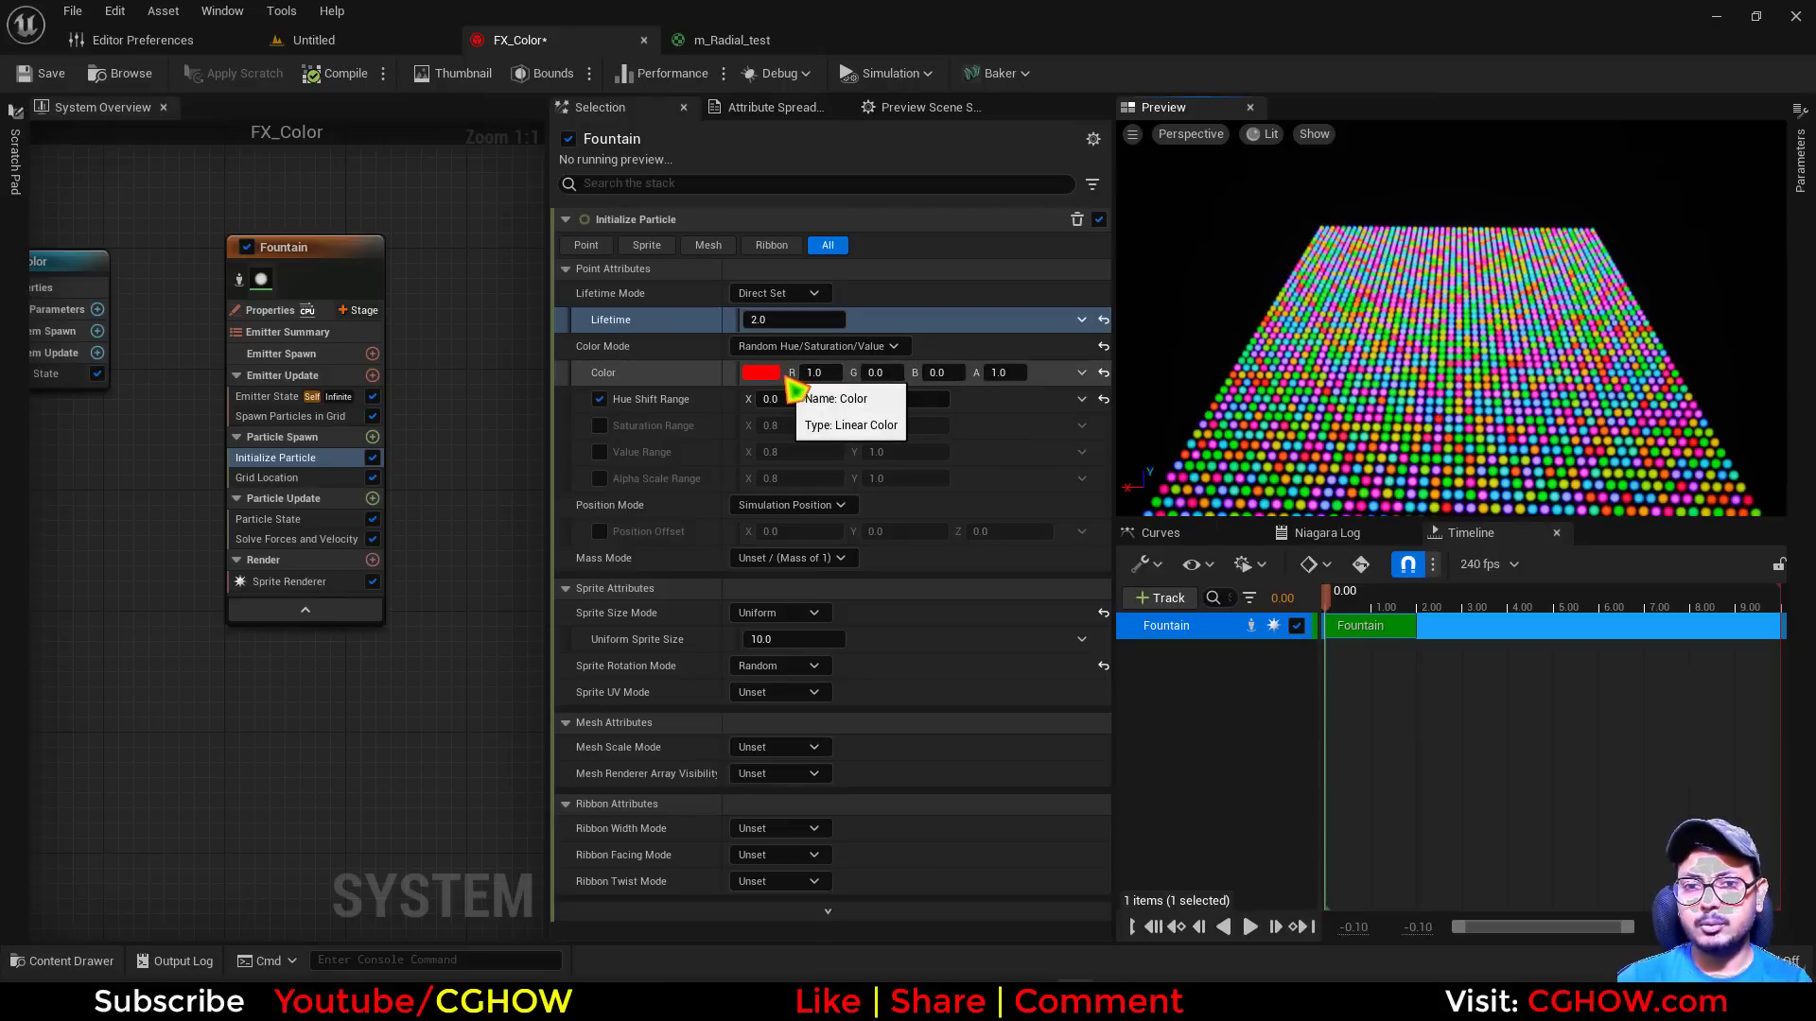
Try a hue of 359 for the base color and return the hue to 0
click(761, 373)
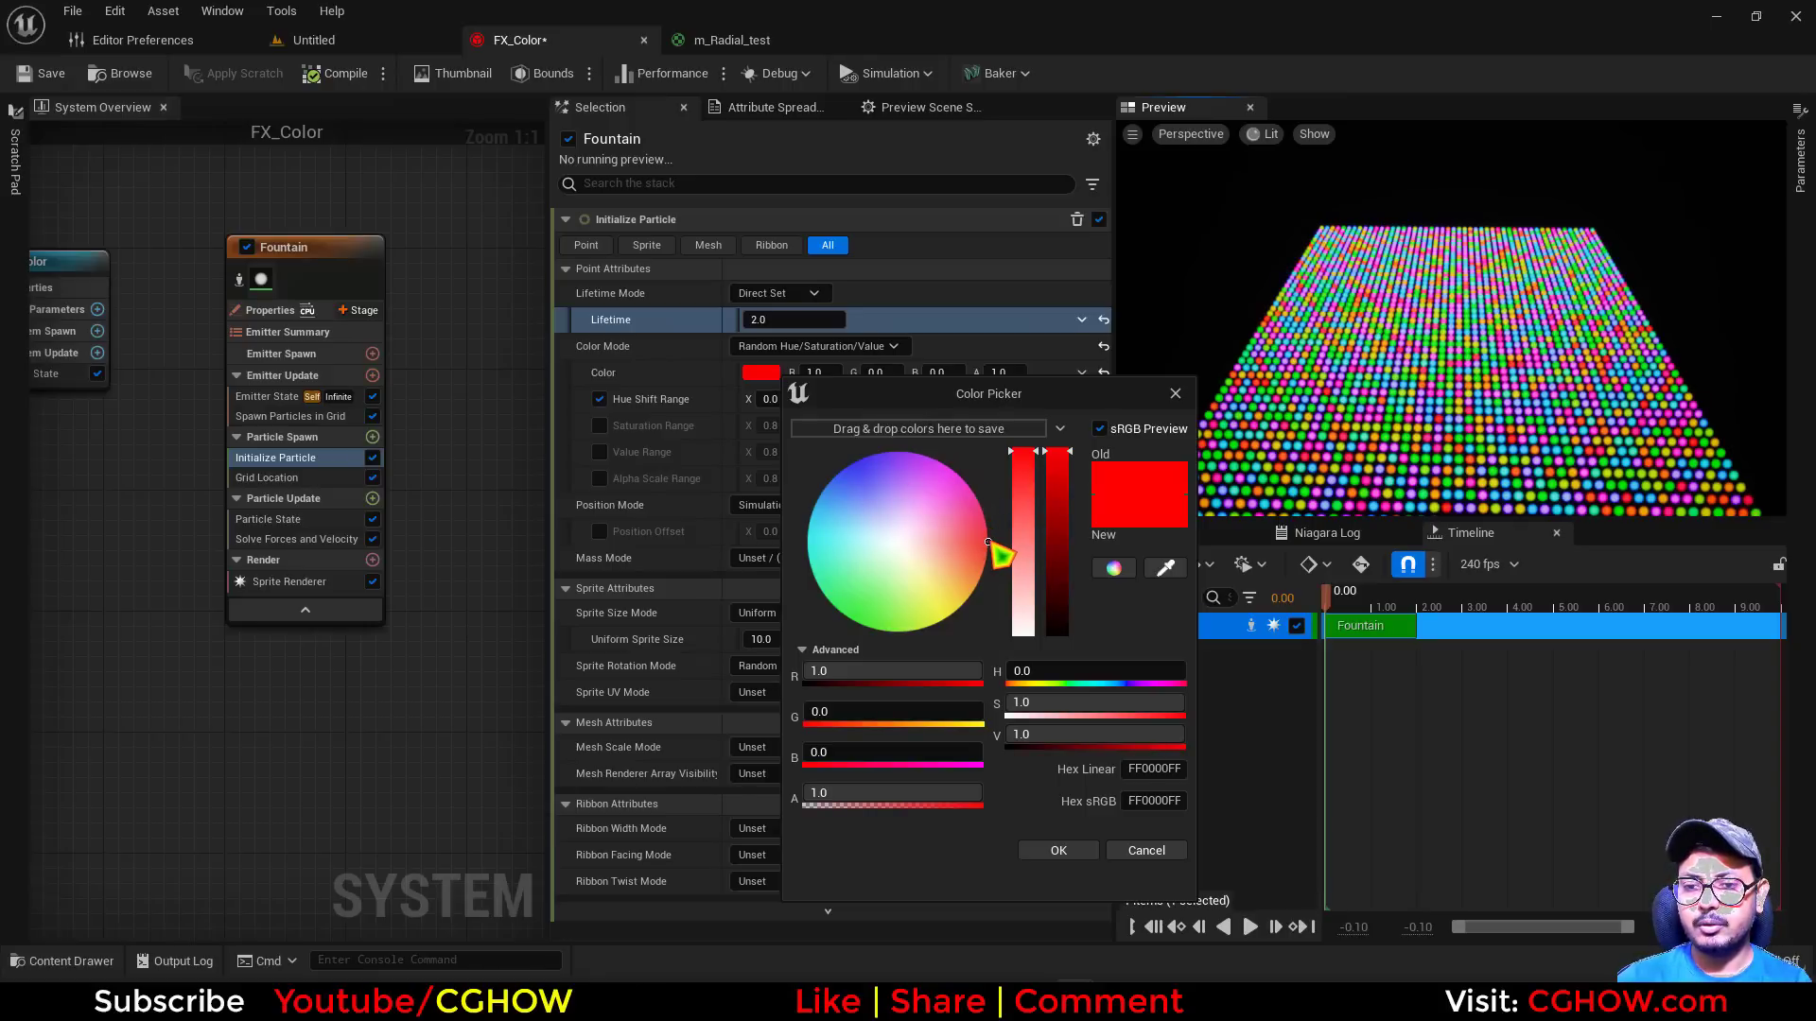
drag(1008, 671, 1050, 697)
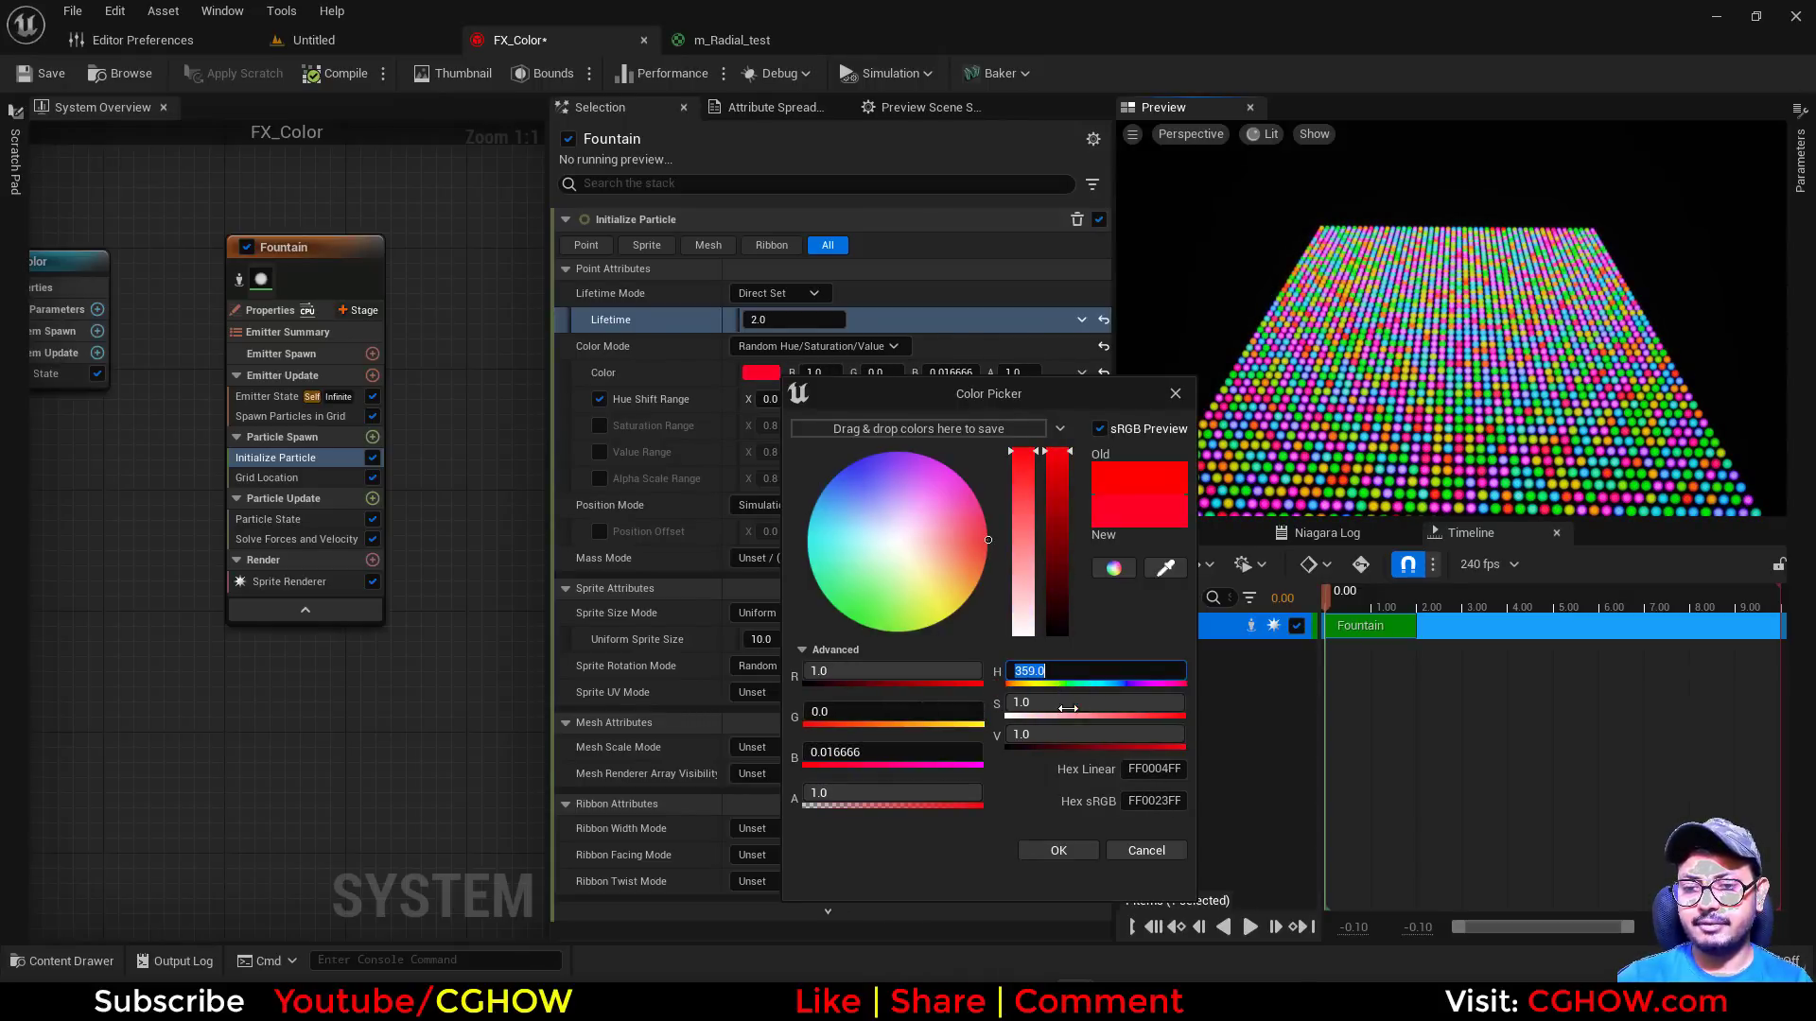
text(0)
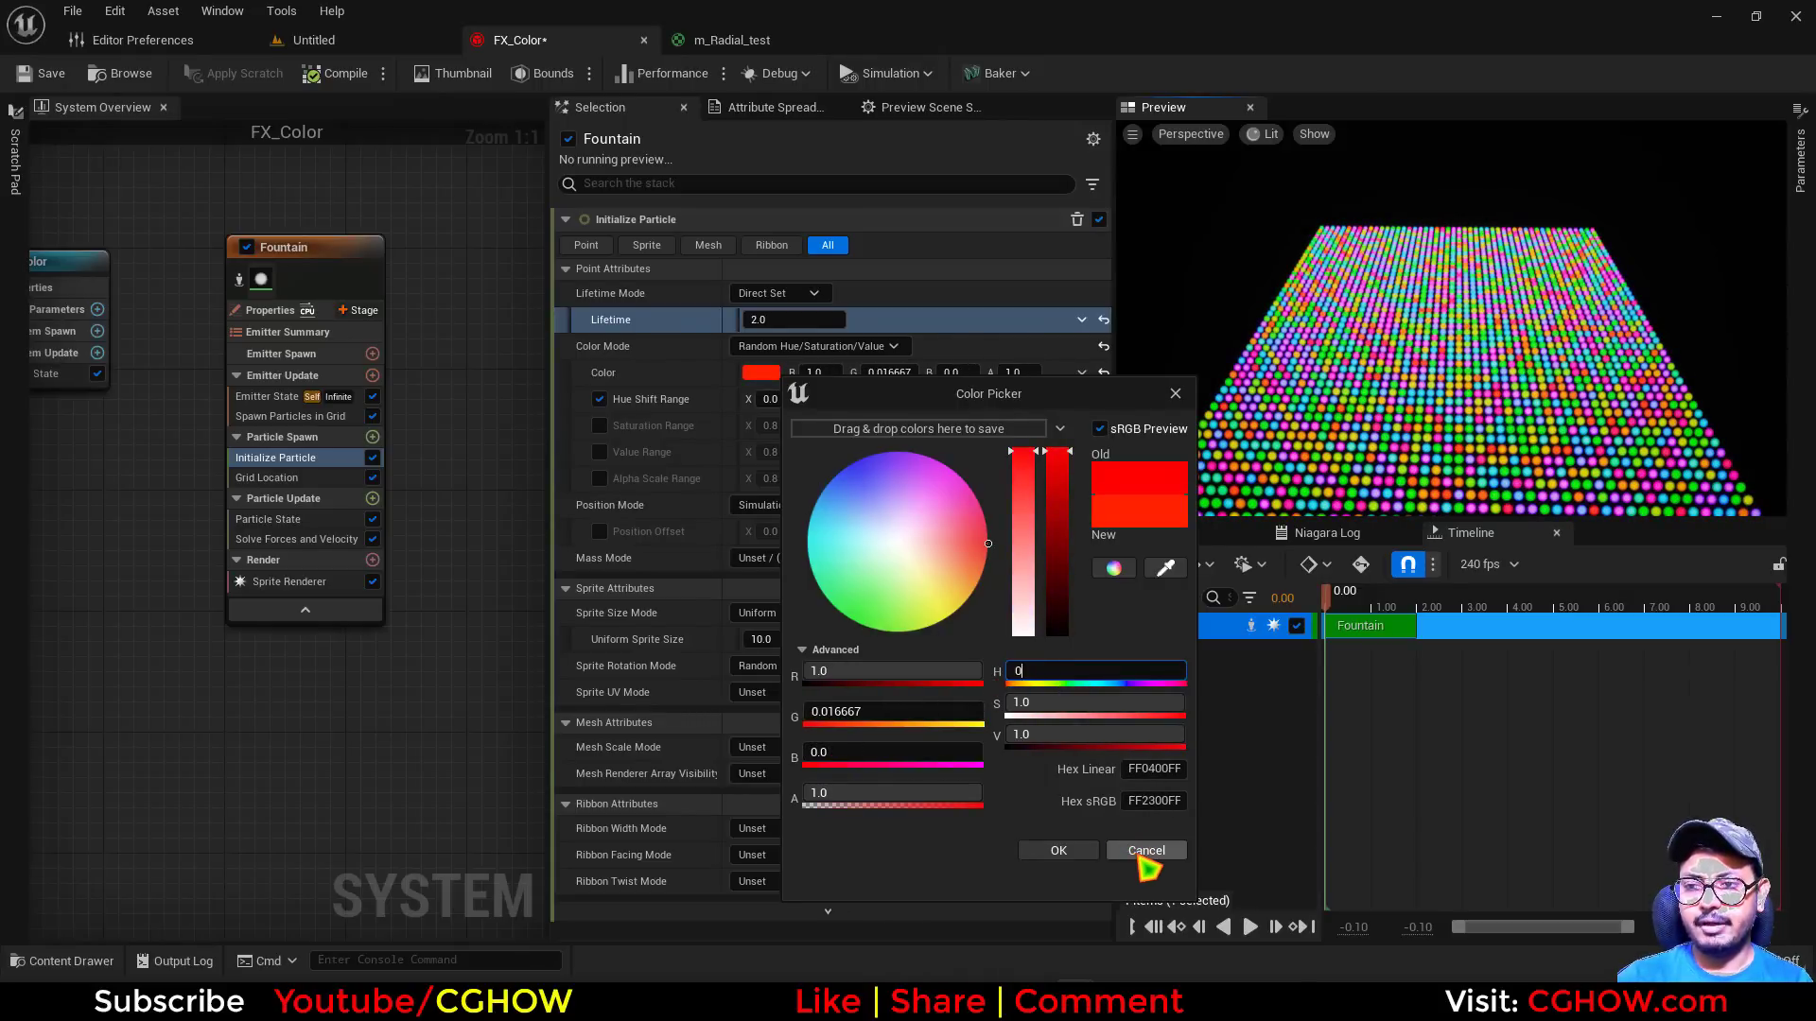
key(Return)
click(1058, 851)
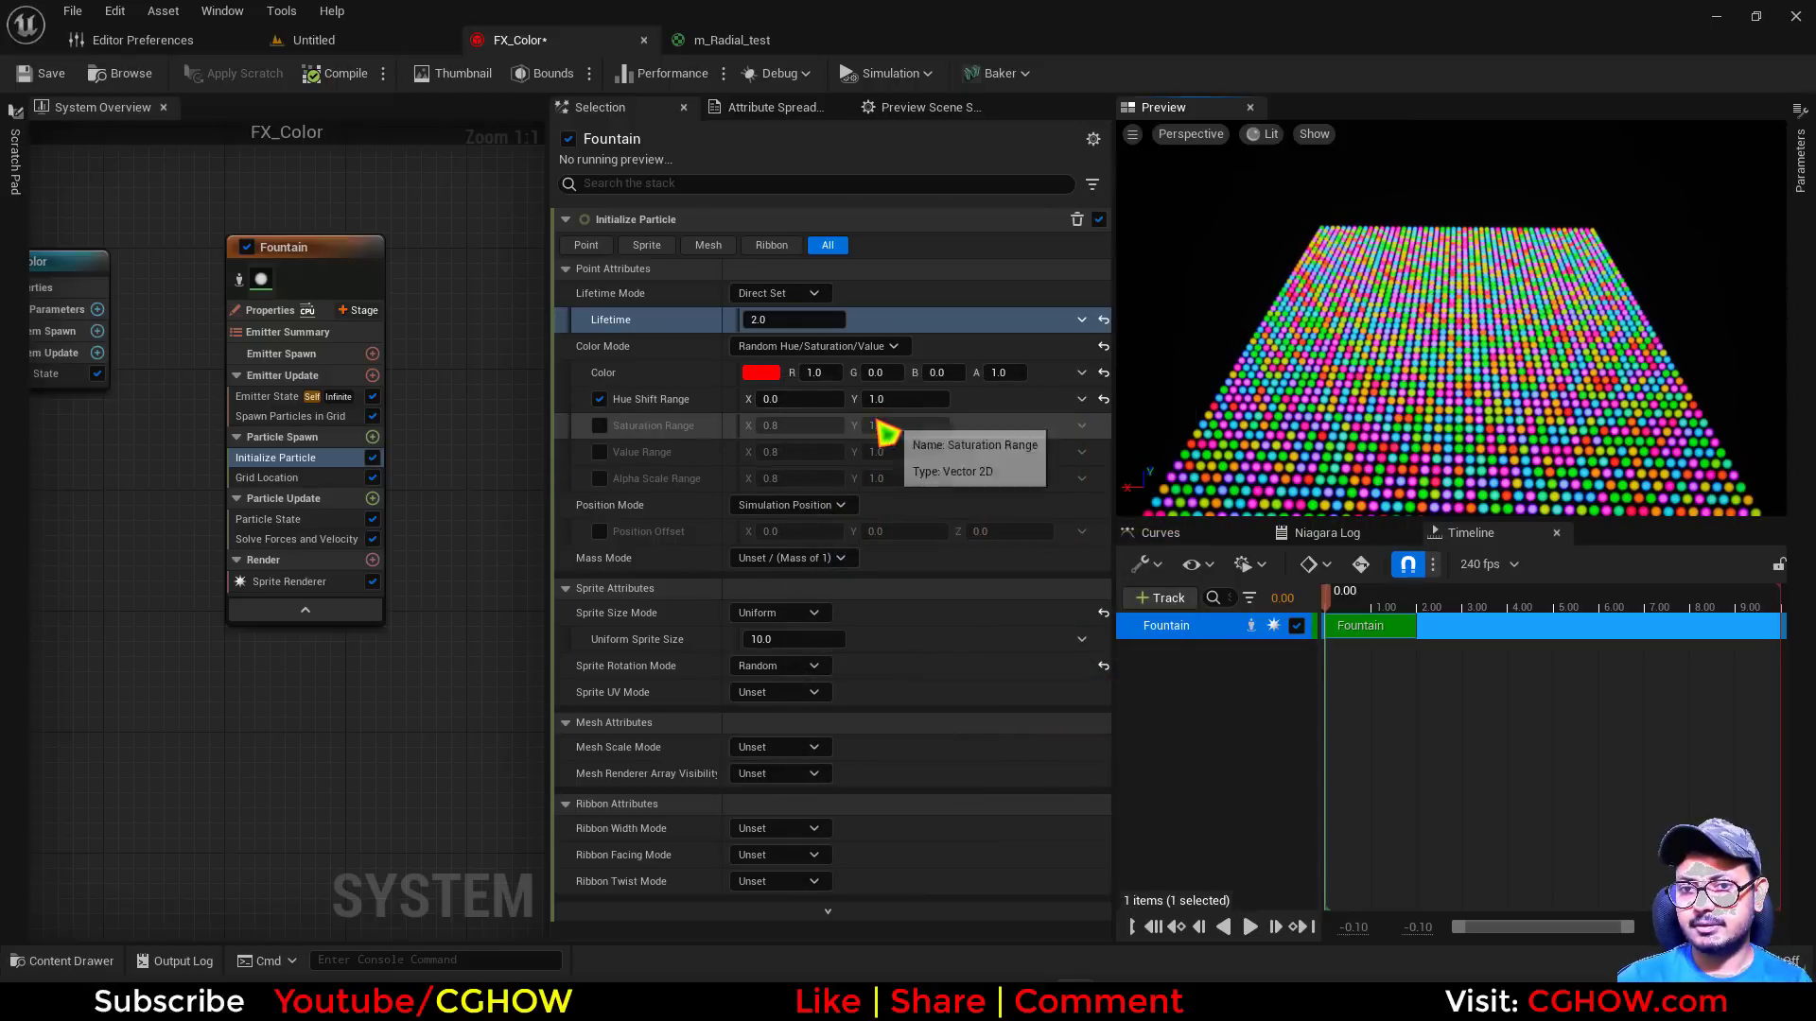
Set the Hue Shift Range to X 0 and Y 0, after trying X at -1, and enable Saturation Range
click(766, 399)
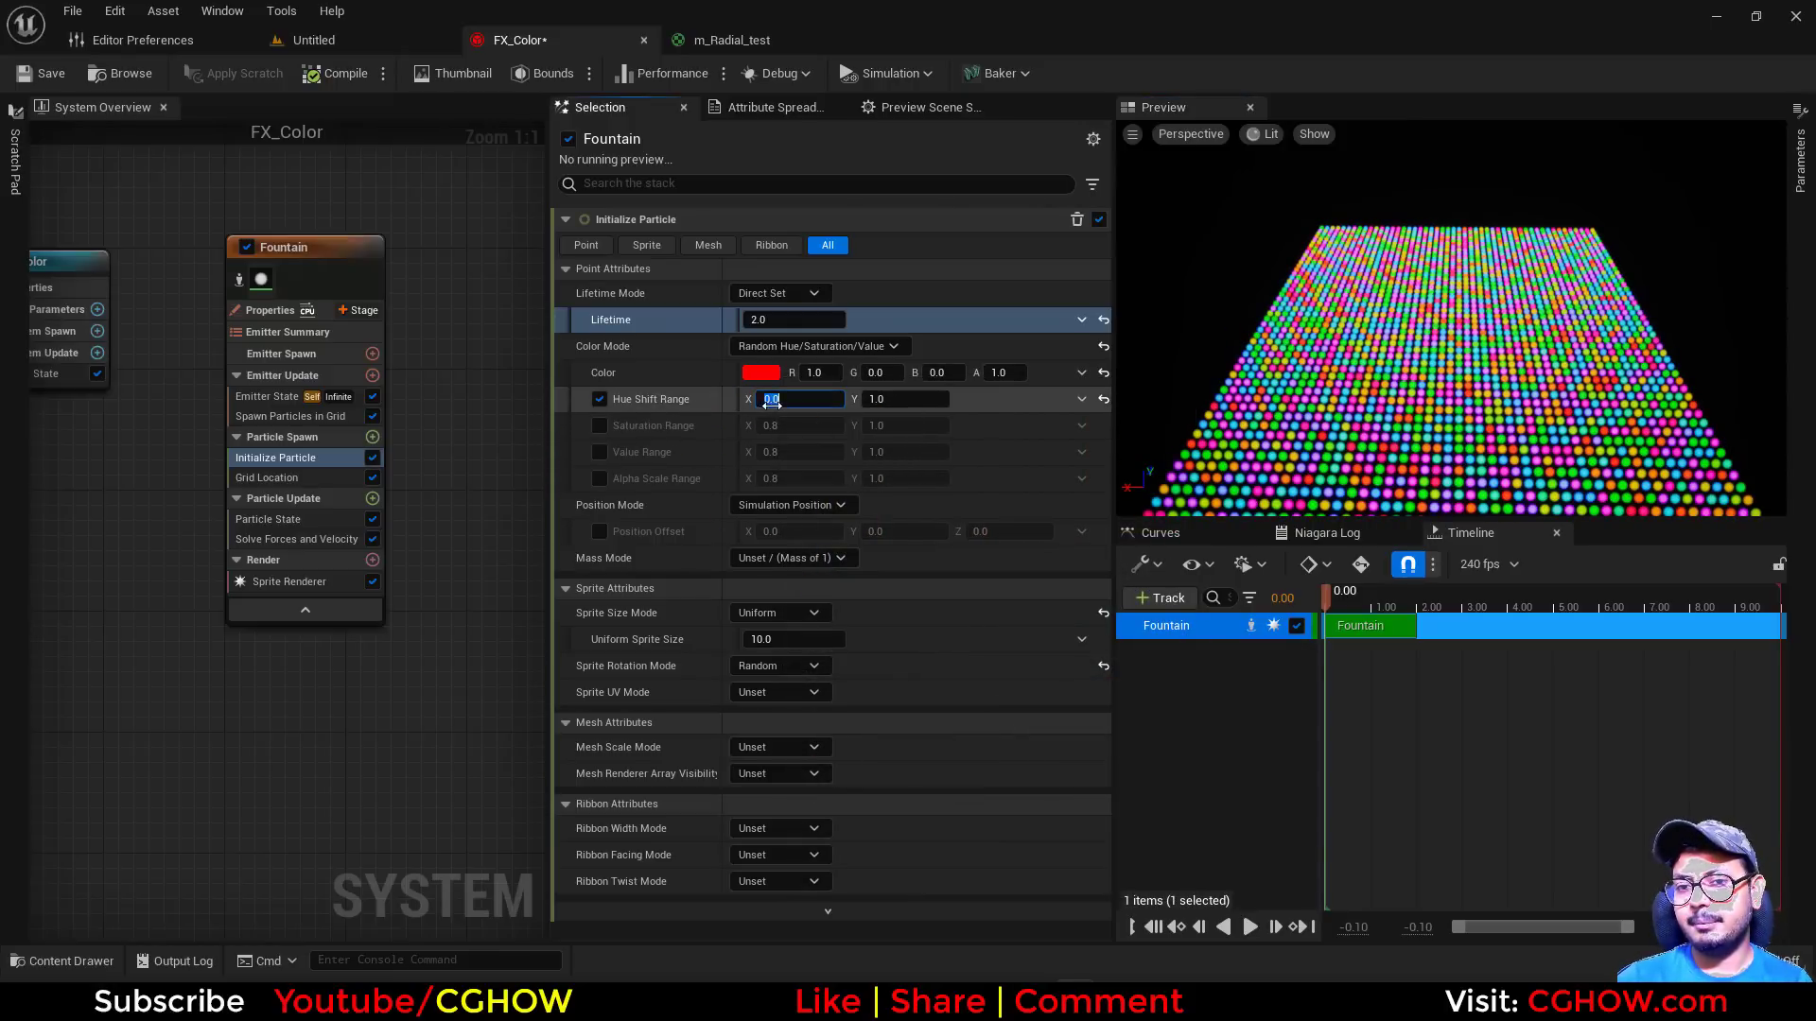
text(-1)
key(Return)
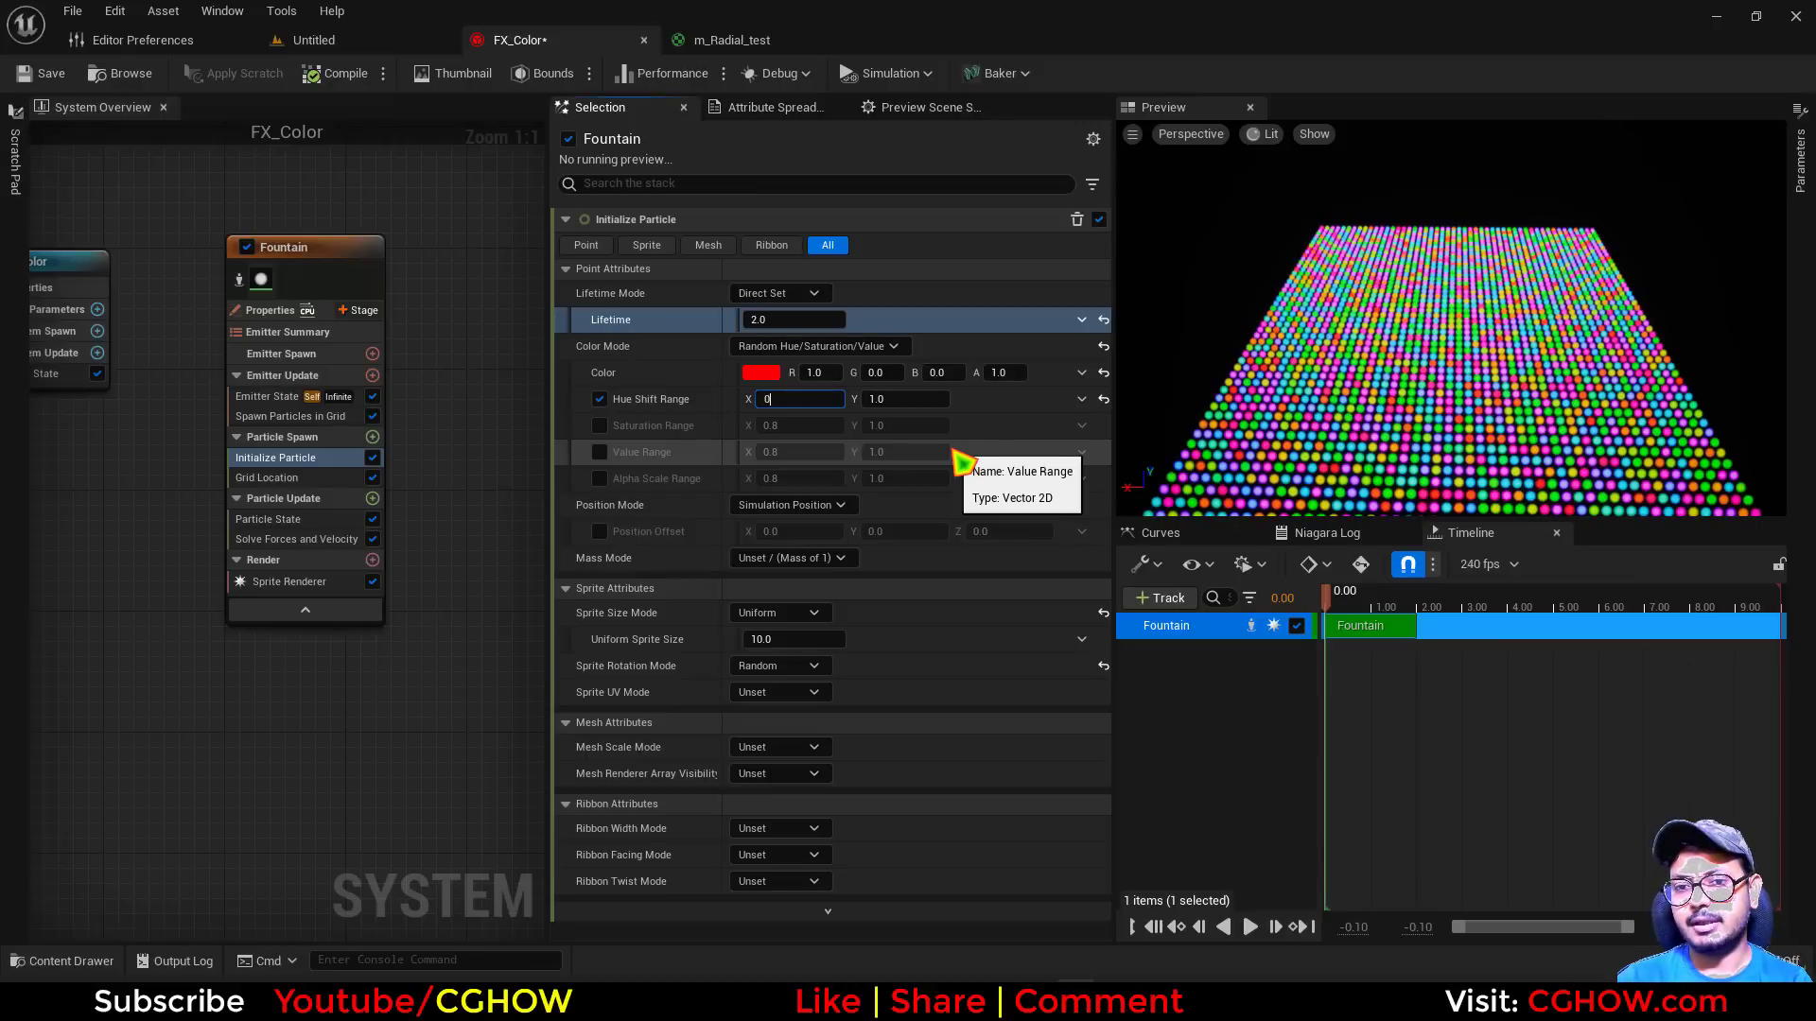
key(Return)
click(881, 398)
text(0)
key(Return)
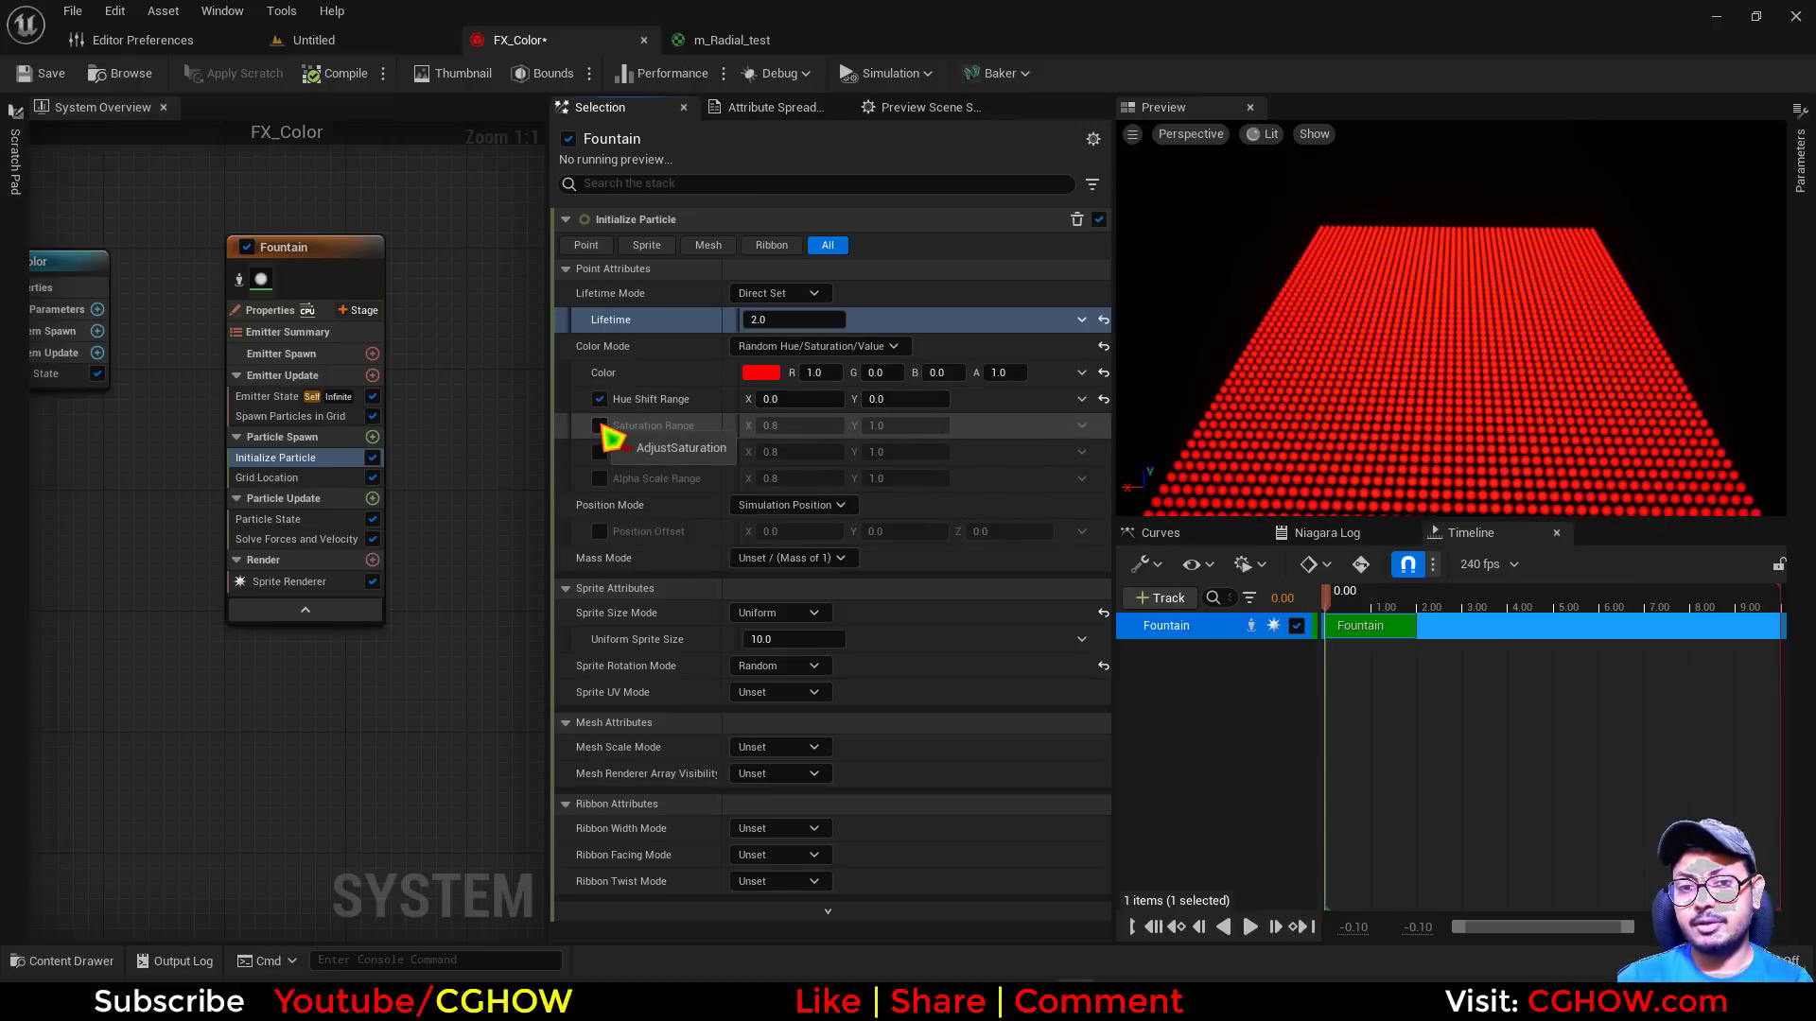
click(599, 426)
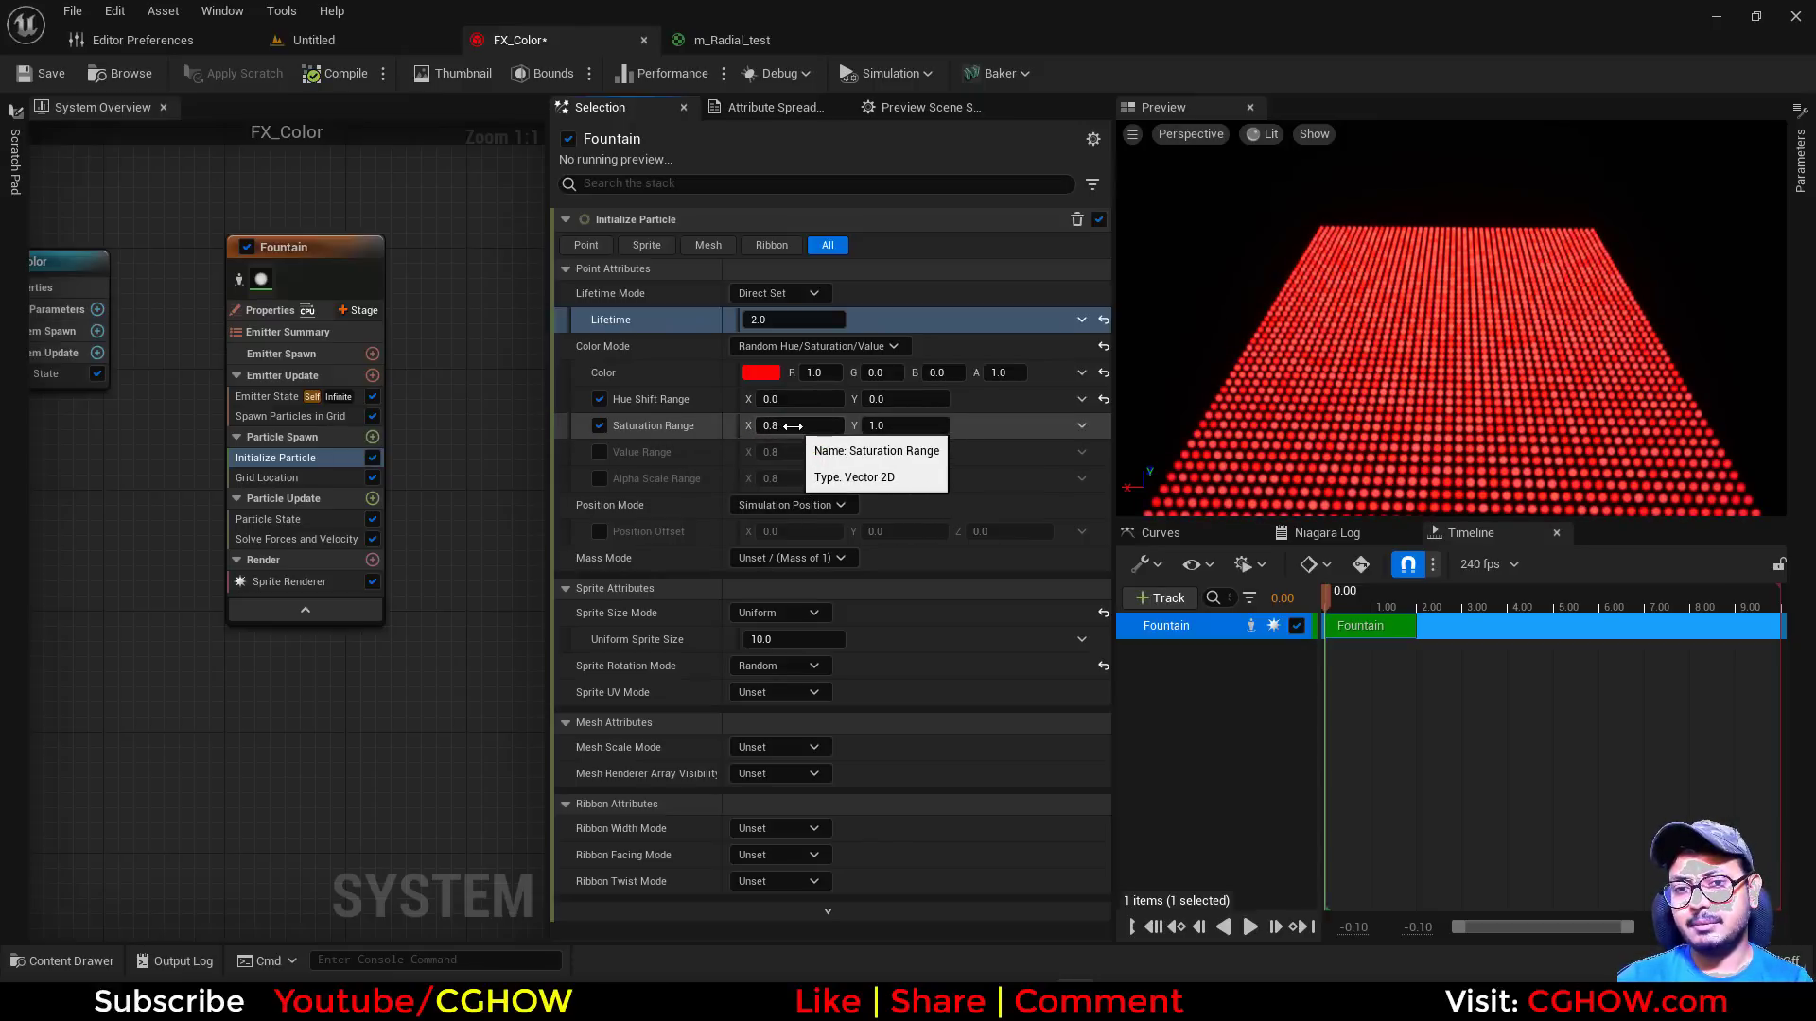
Preview the base color's saturation at 0 and about 0.49, restore it to 1 and cancel the color edit
click(764, 374)
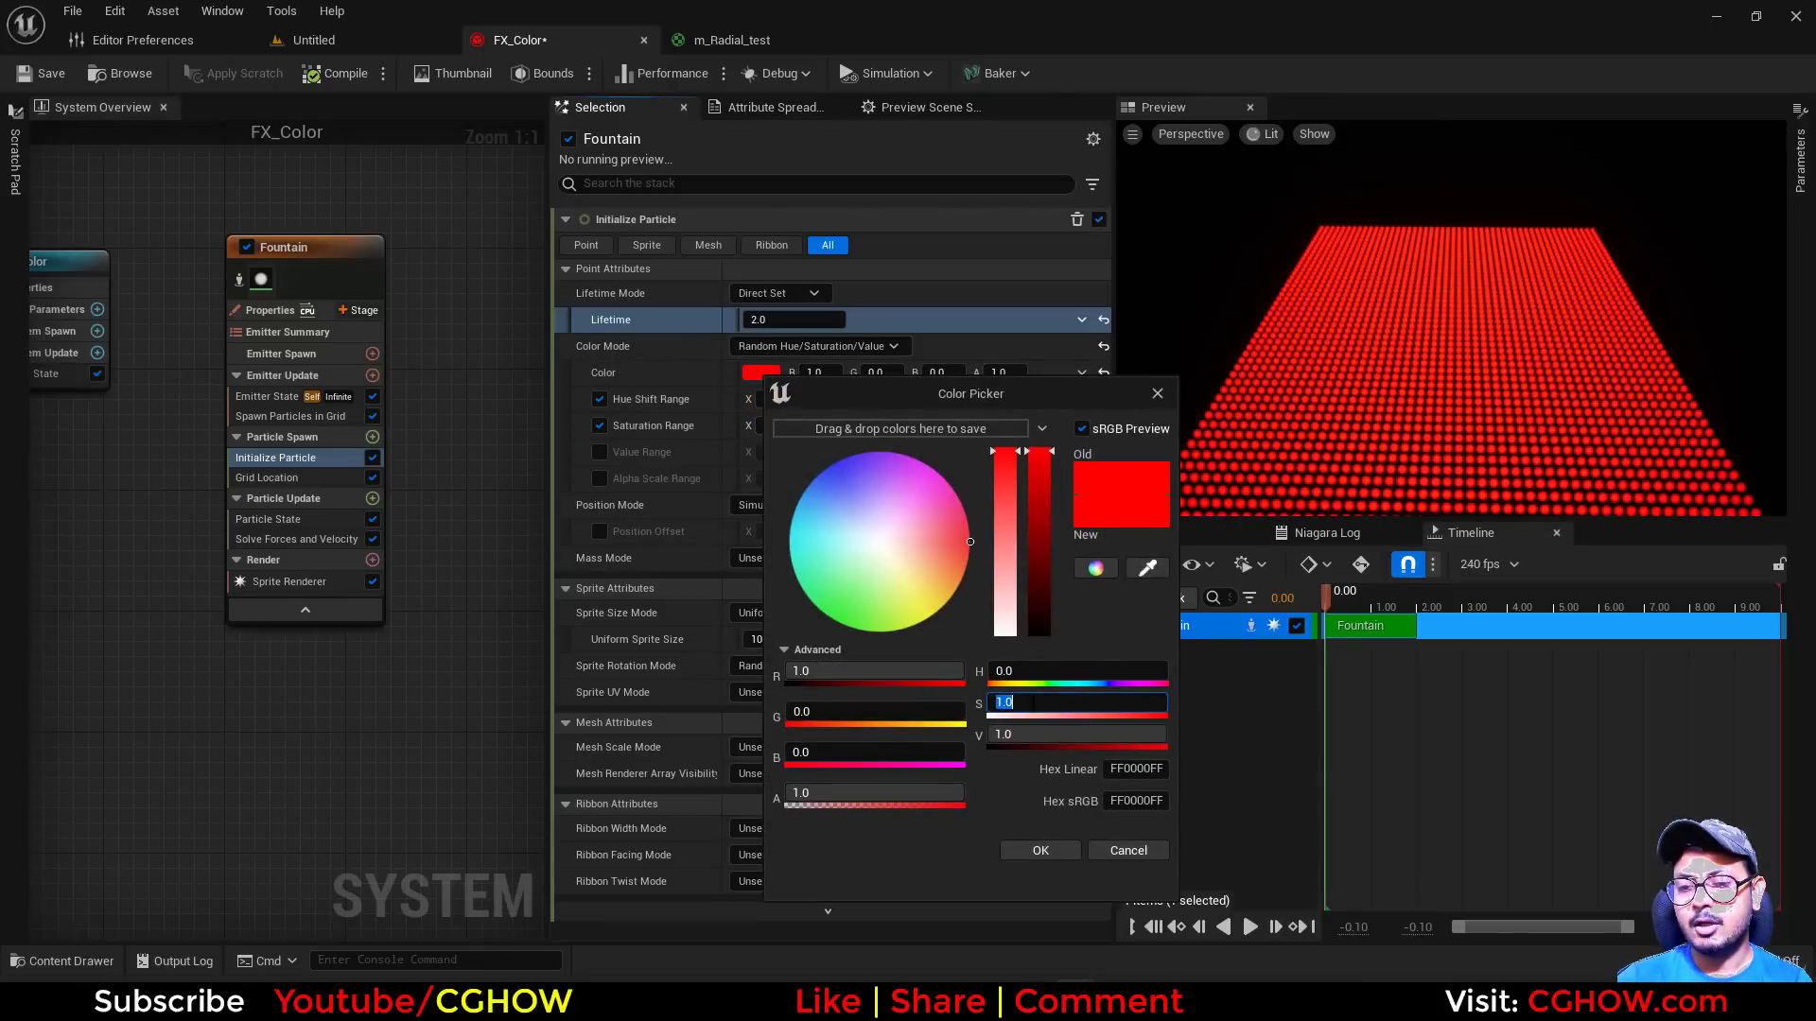
key(Return)
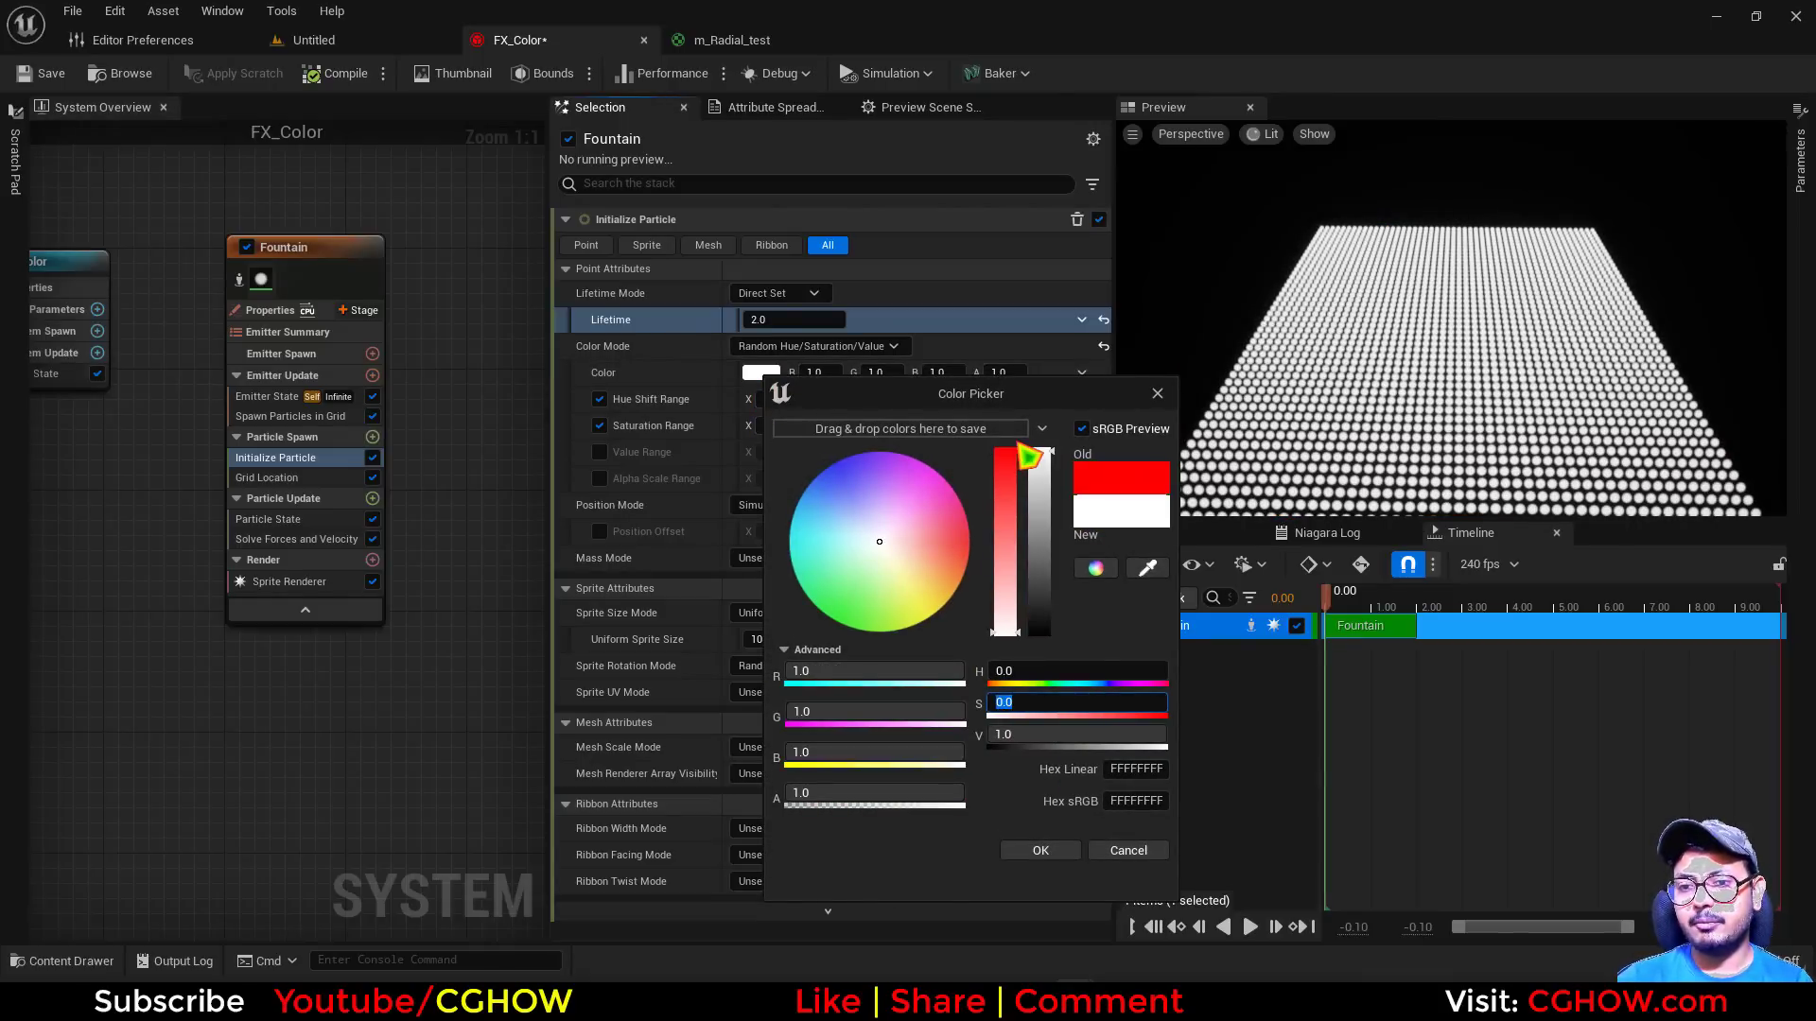
text(1)
key(Return)
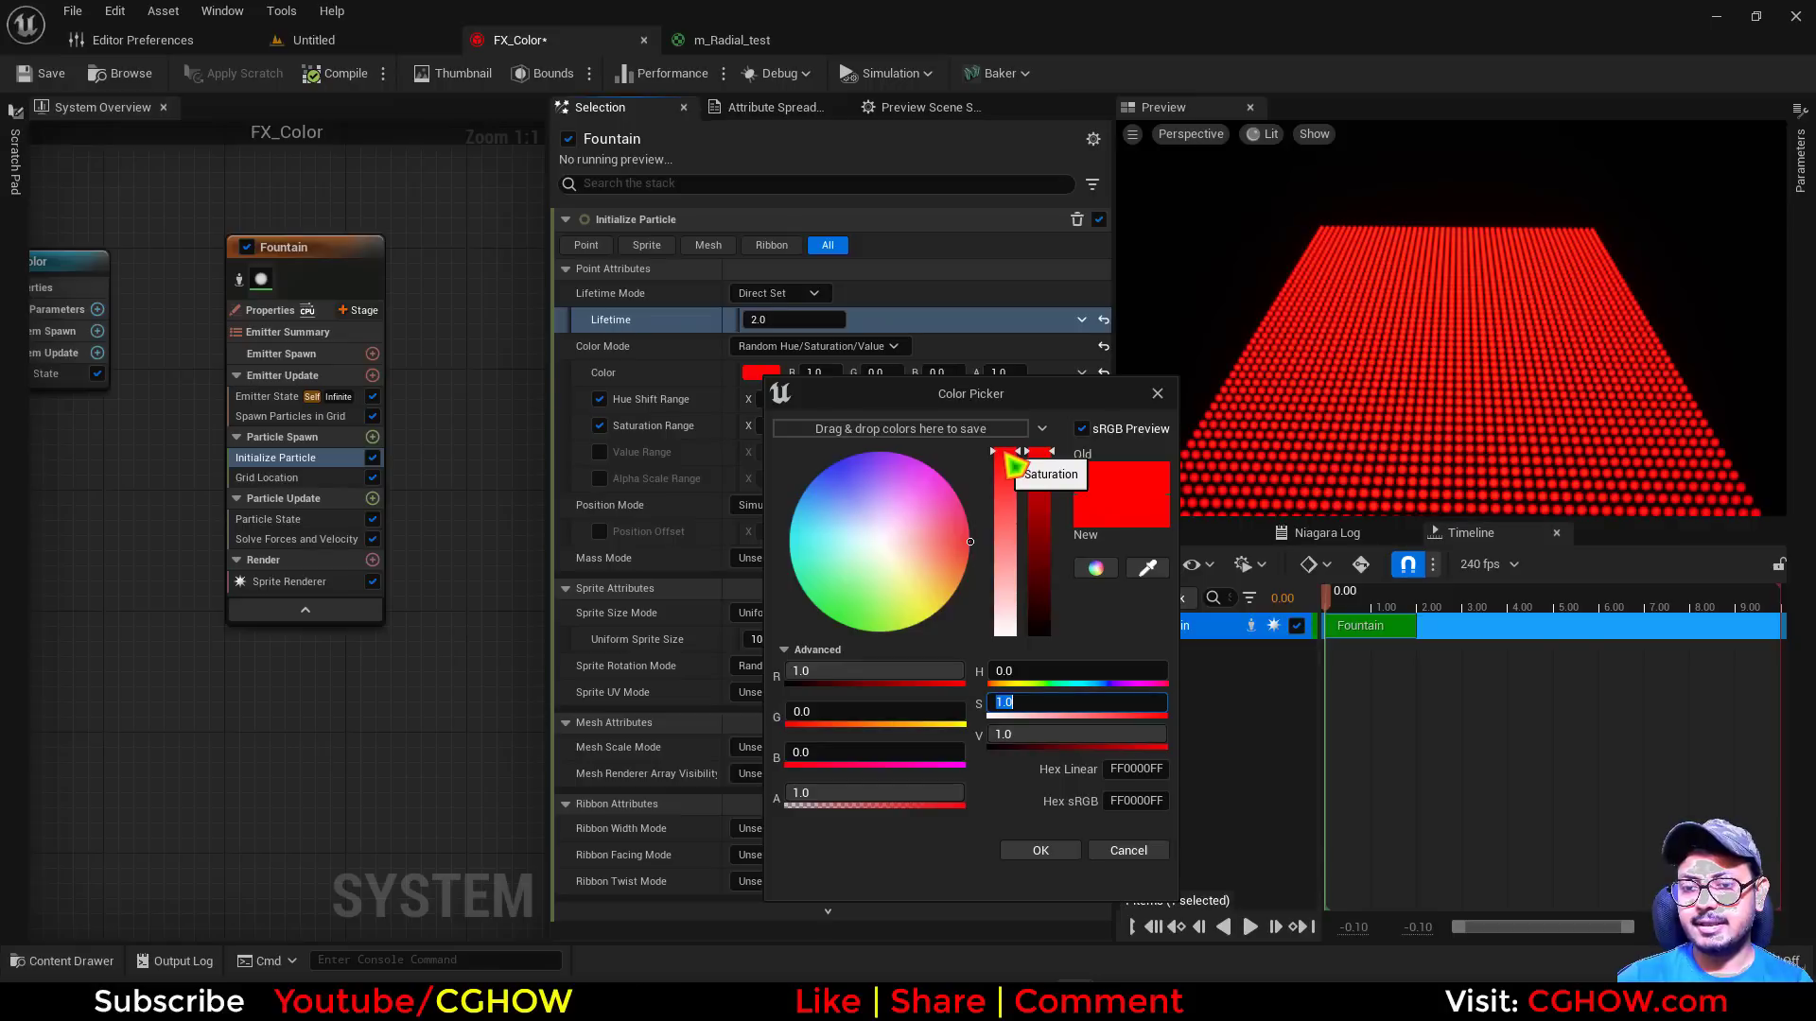
drag(1012, 463, 1006, 515)
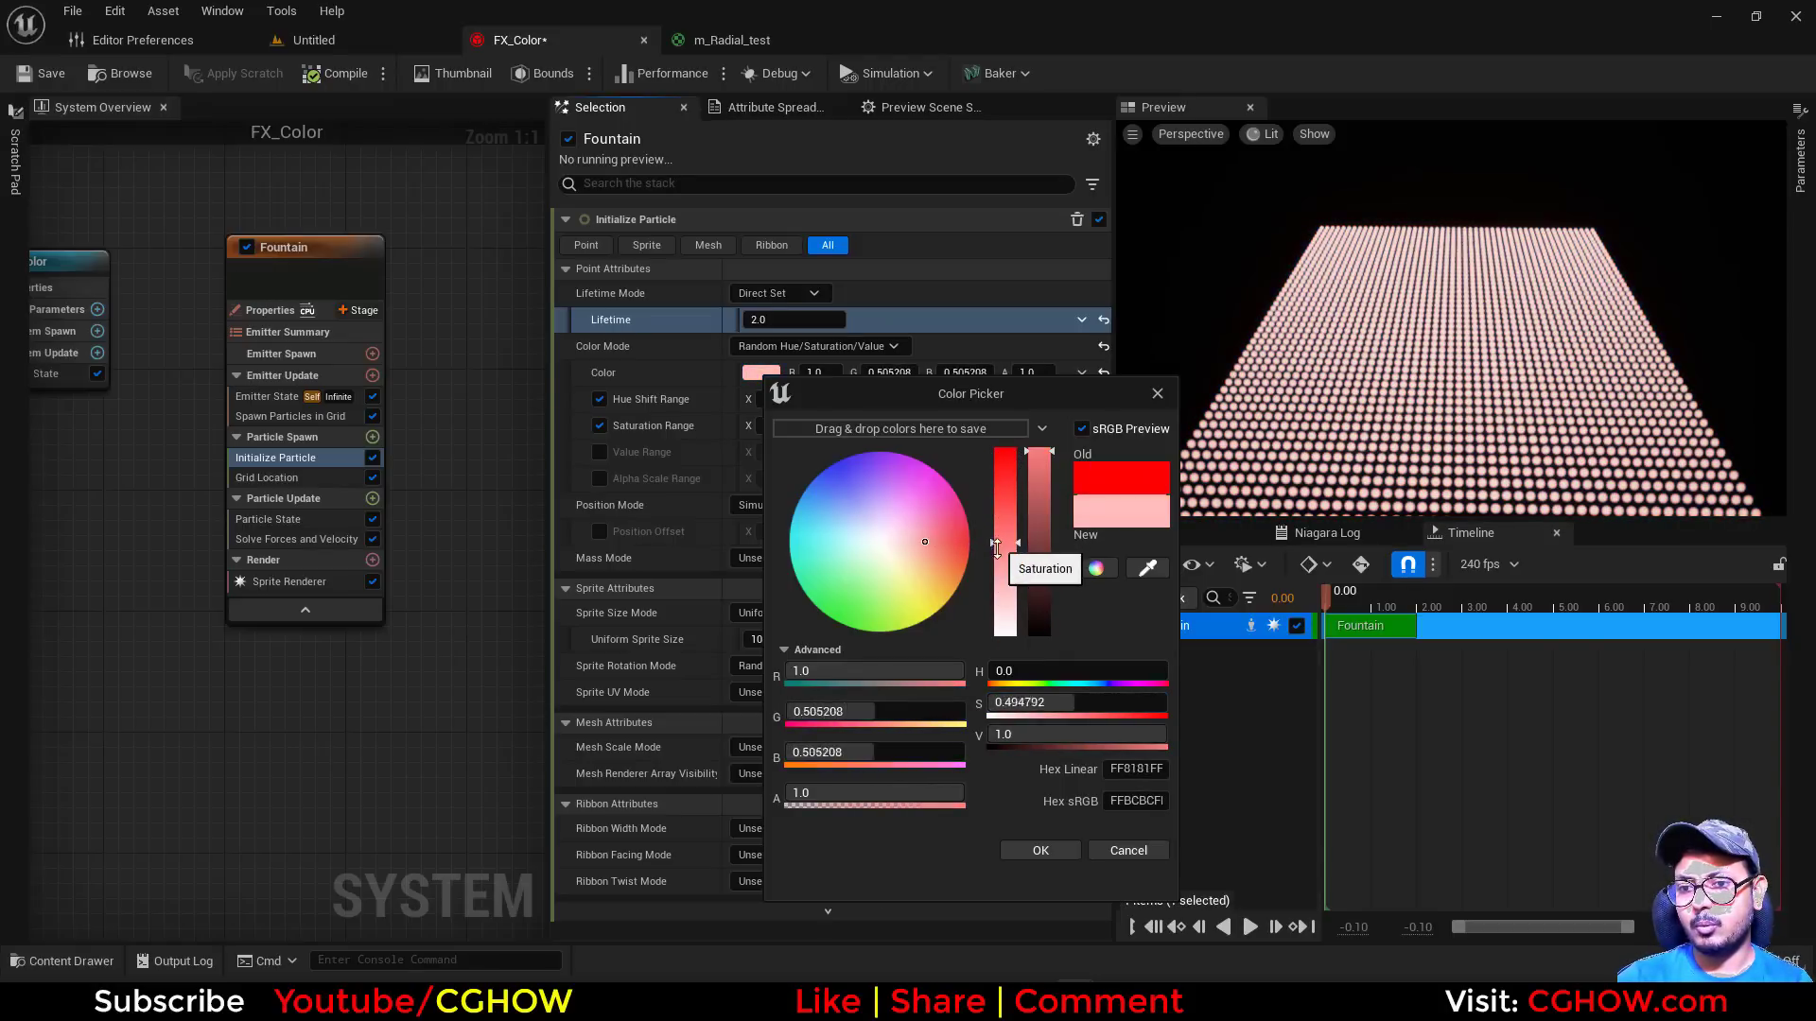
drag(1005, 564, 1002, 445)
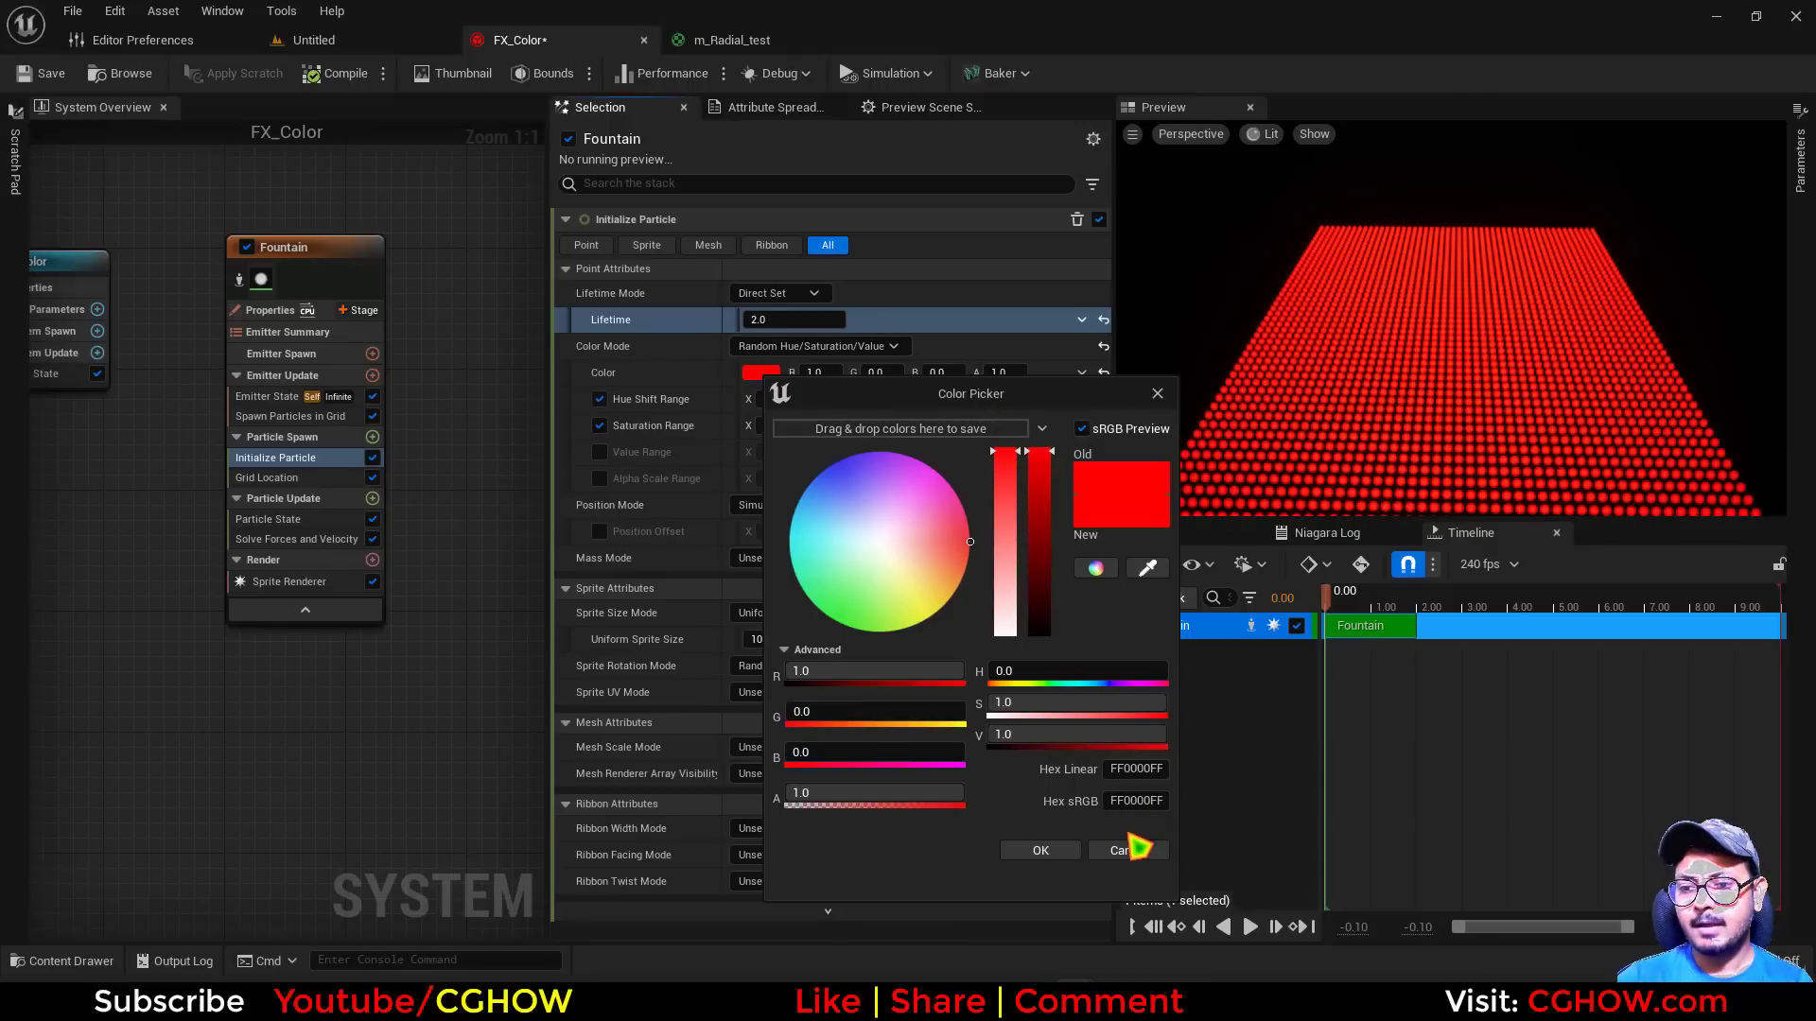
click(1132, 850)
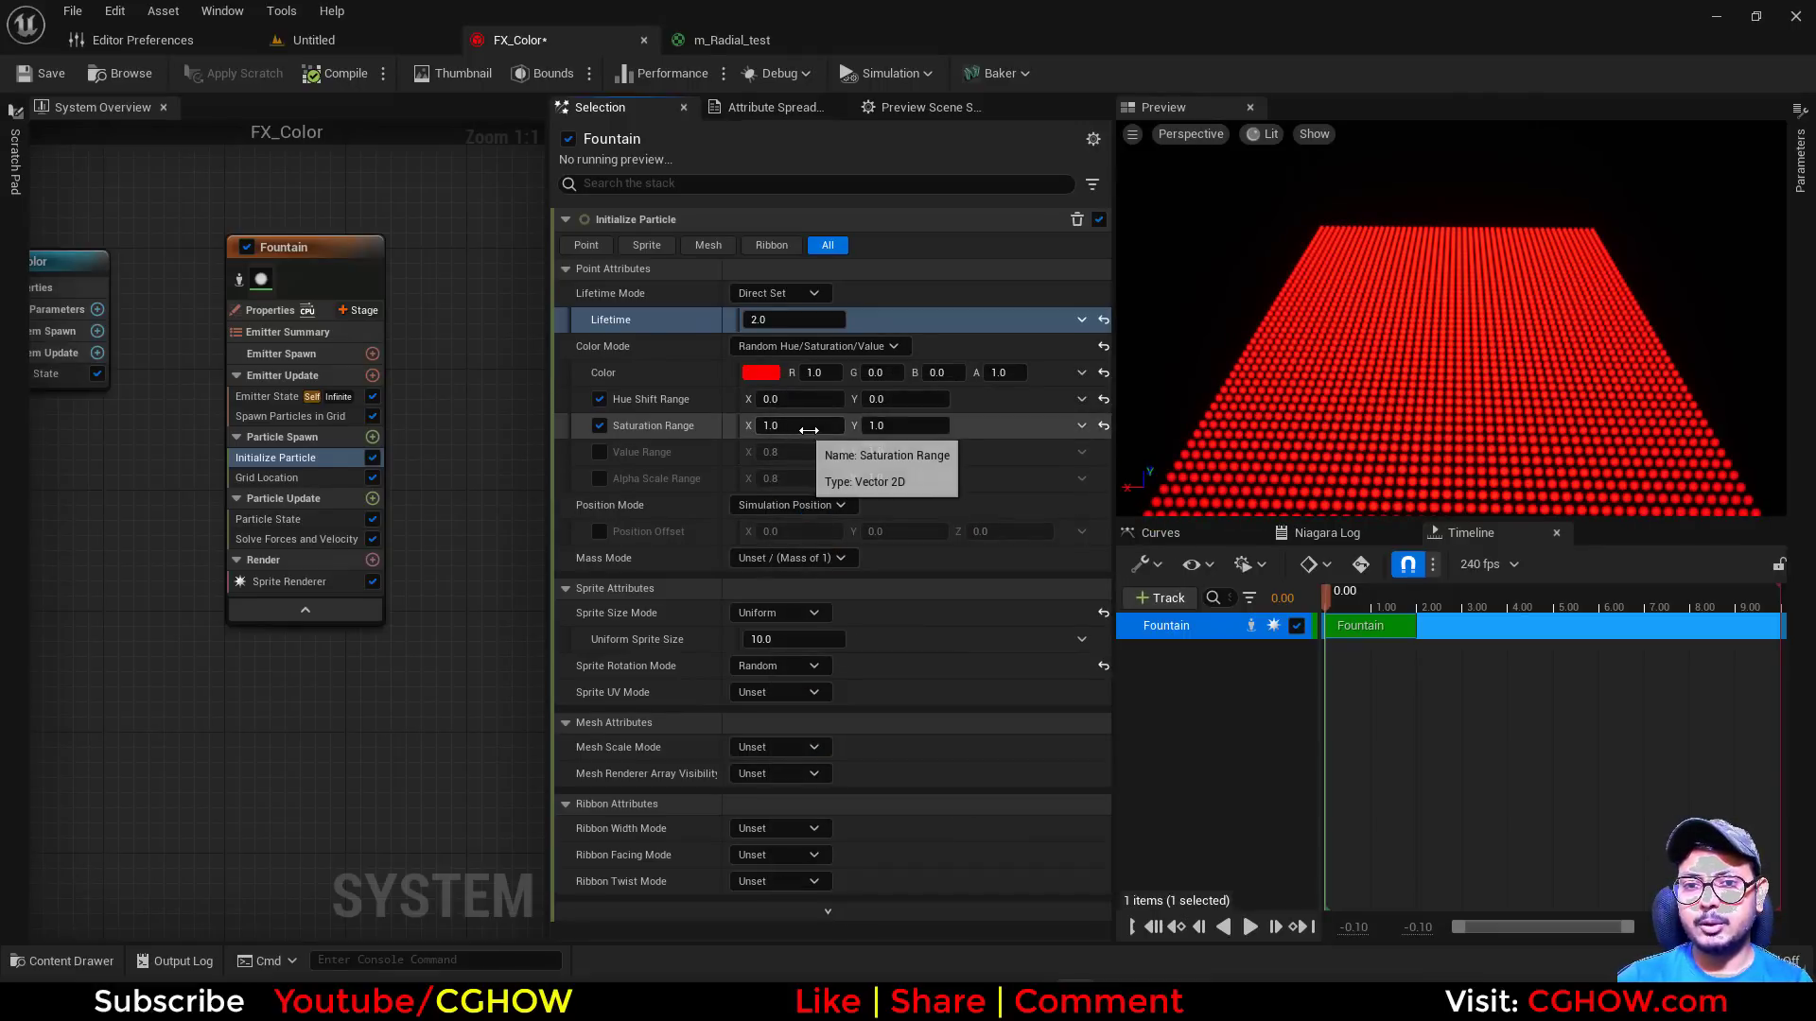
Test the Saturation Range with X at 0 and 0.5, and Y at 5 and 0
click(809, 430)
text(0)
key(Return)
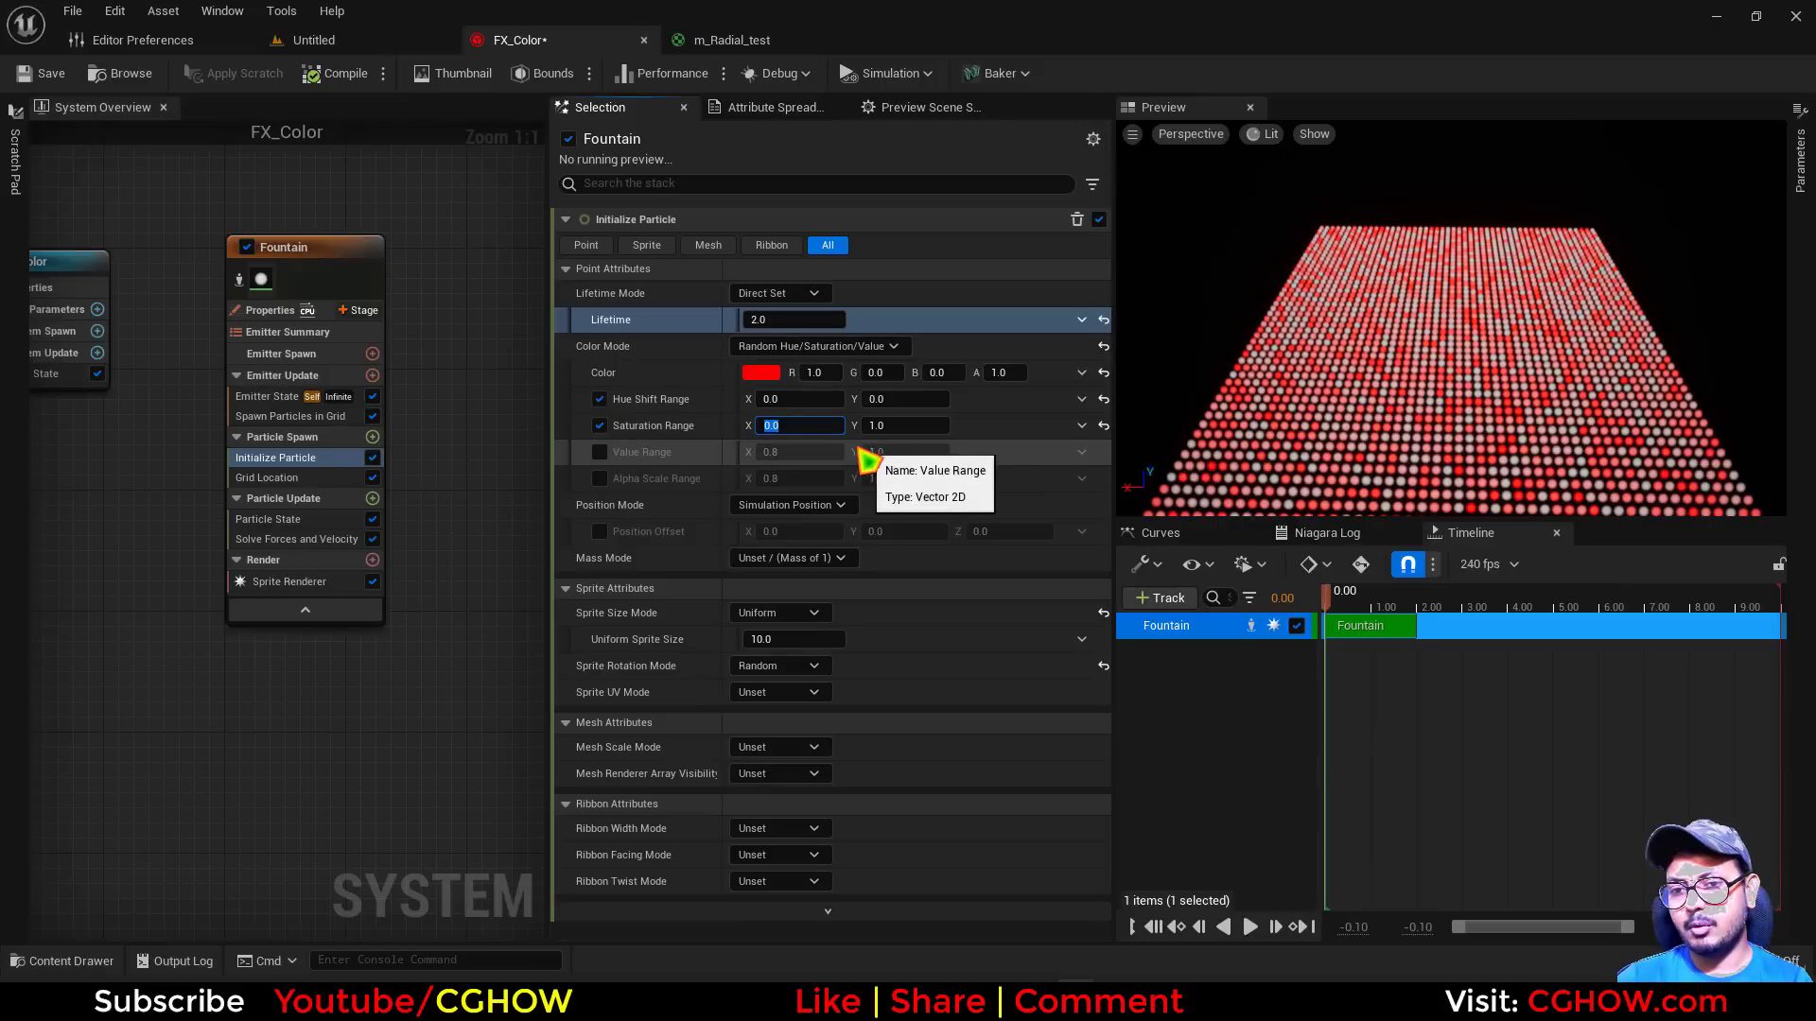
text(0.5)
key(Tab)
text(5)
key(Return)
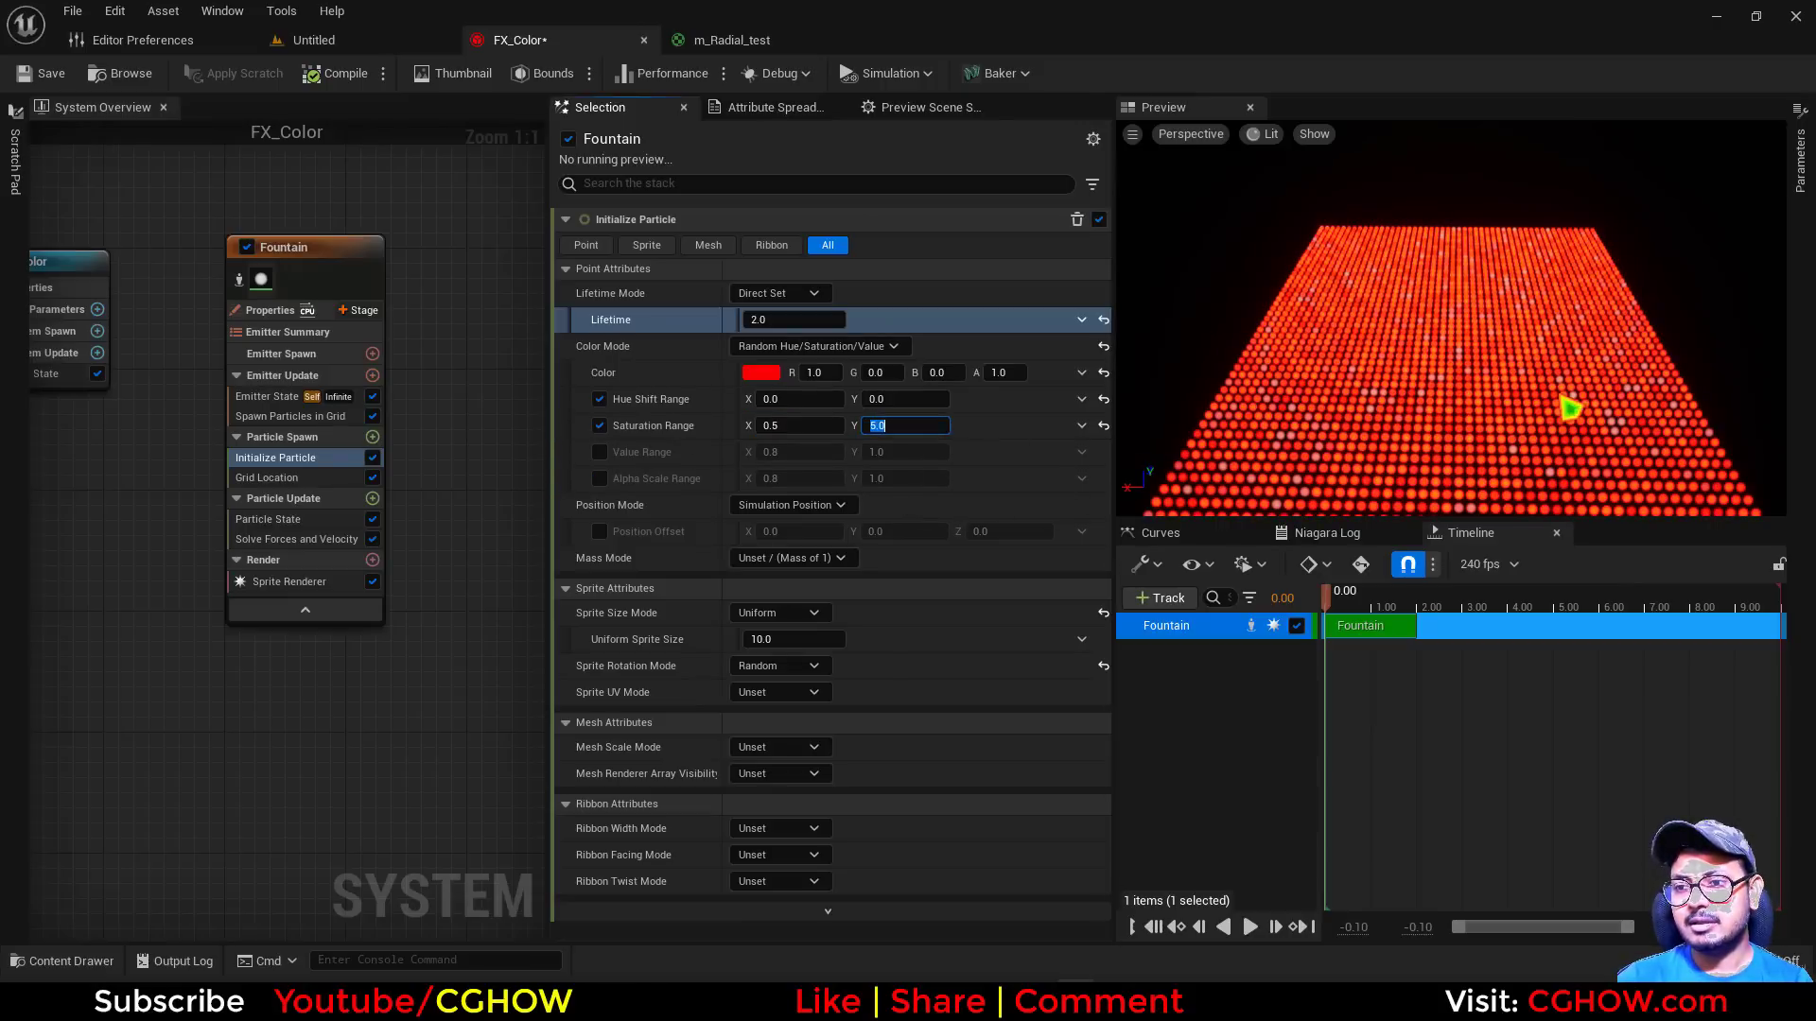
text(0)
key(Return)
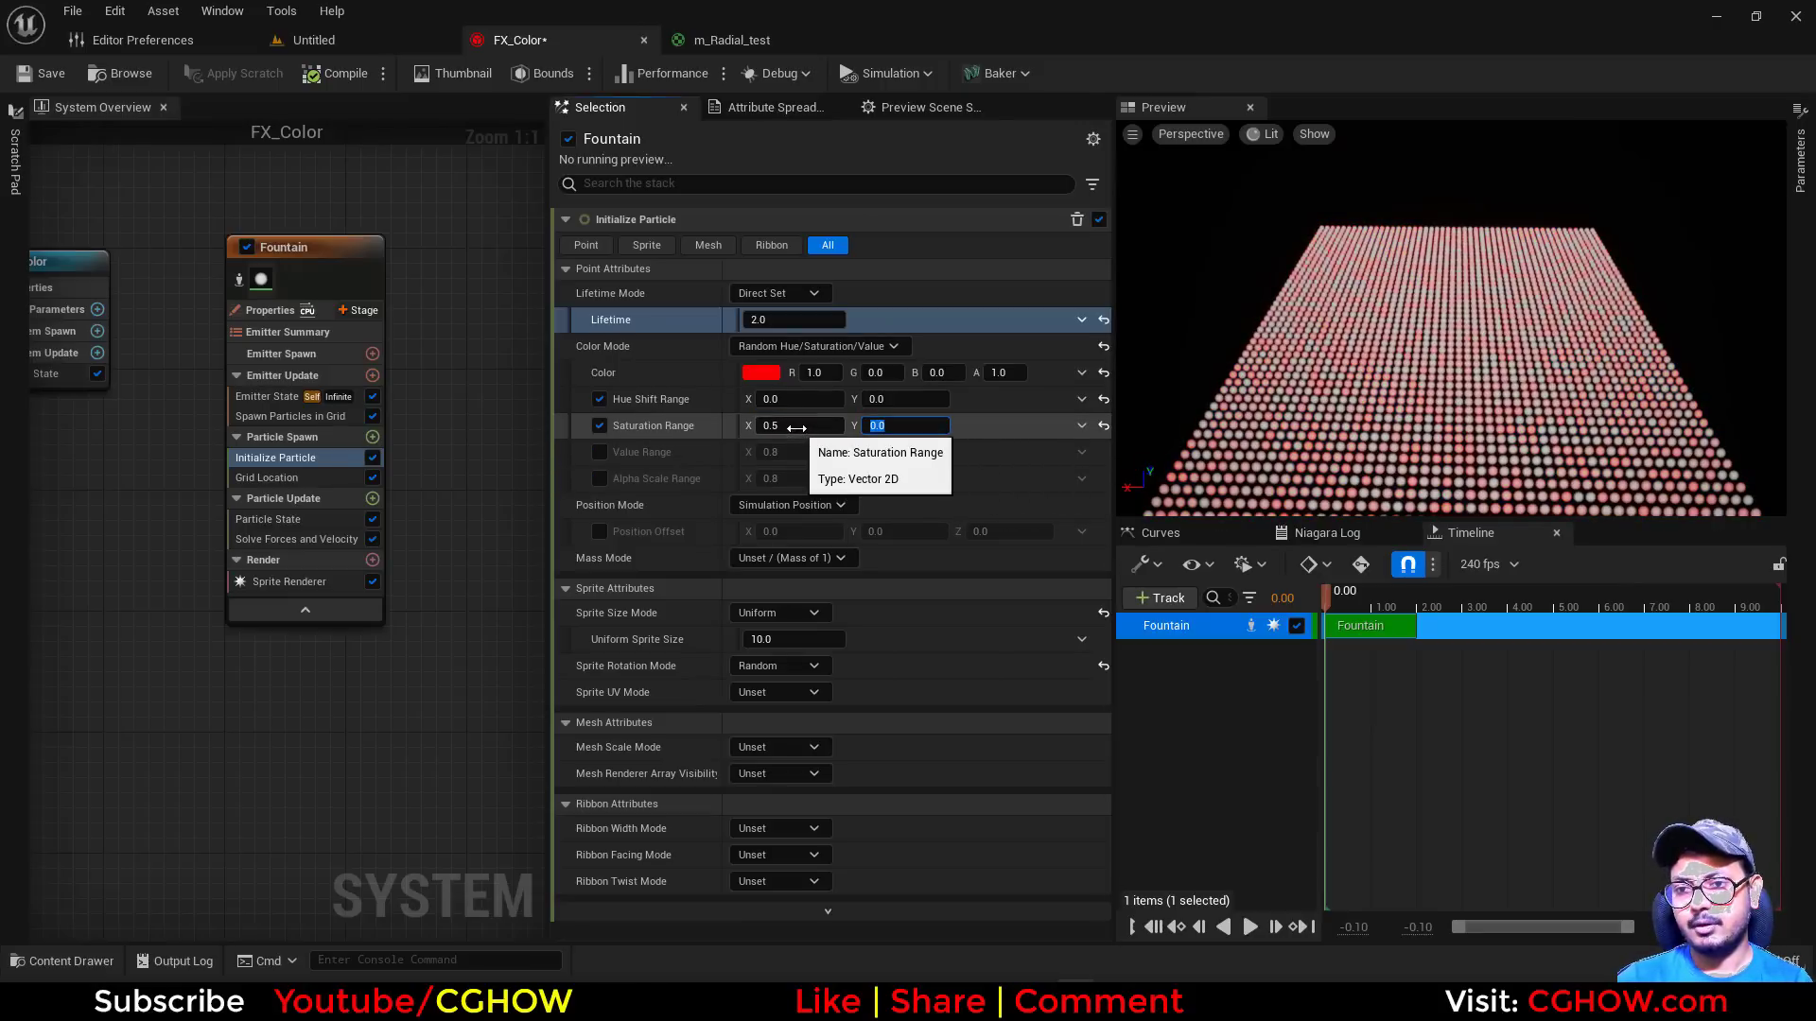
Set the Saturation Range to X 1 and Y 1, and enable Value Range
click(796, 428)
text(1)
key(Return)
click(888, 428)
text(1)
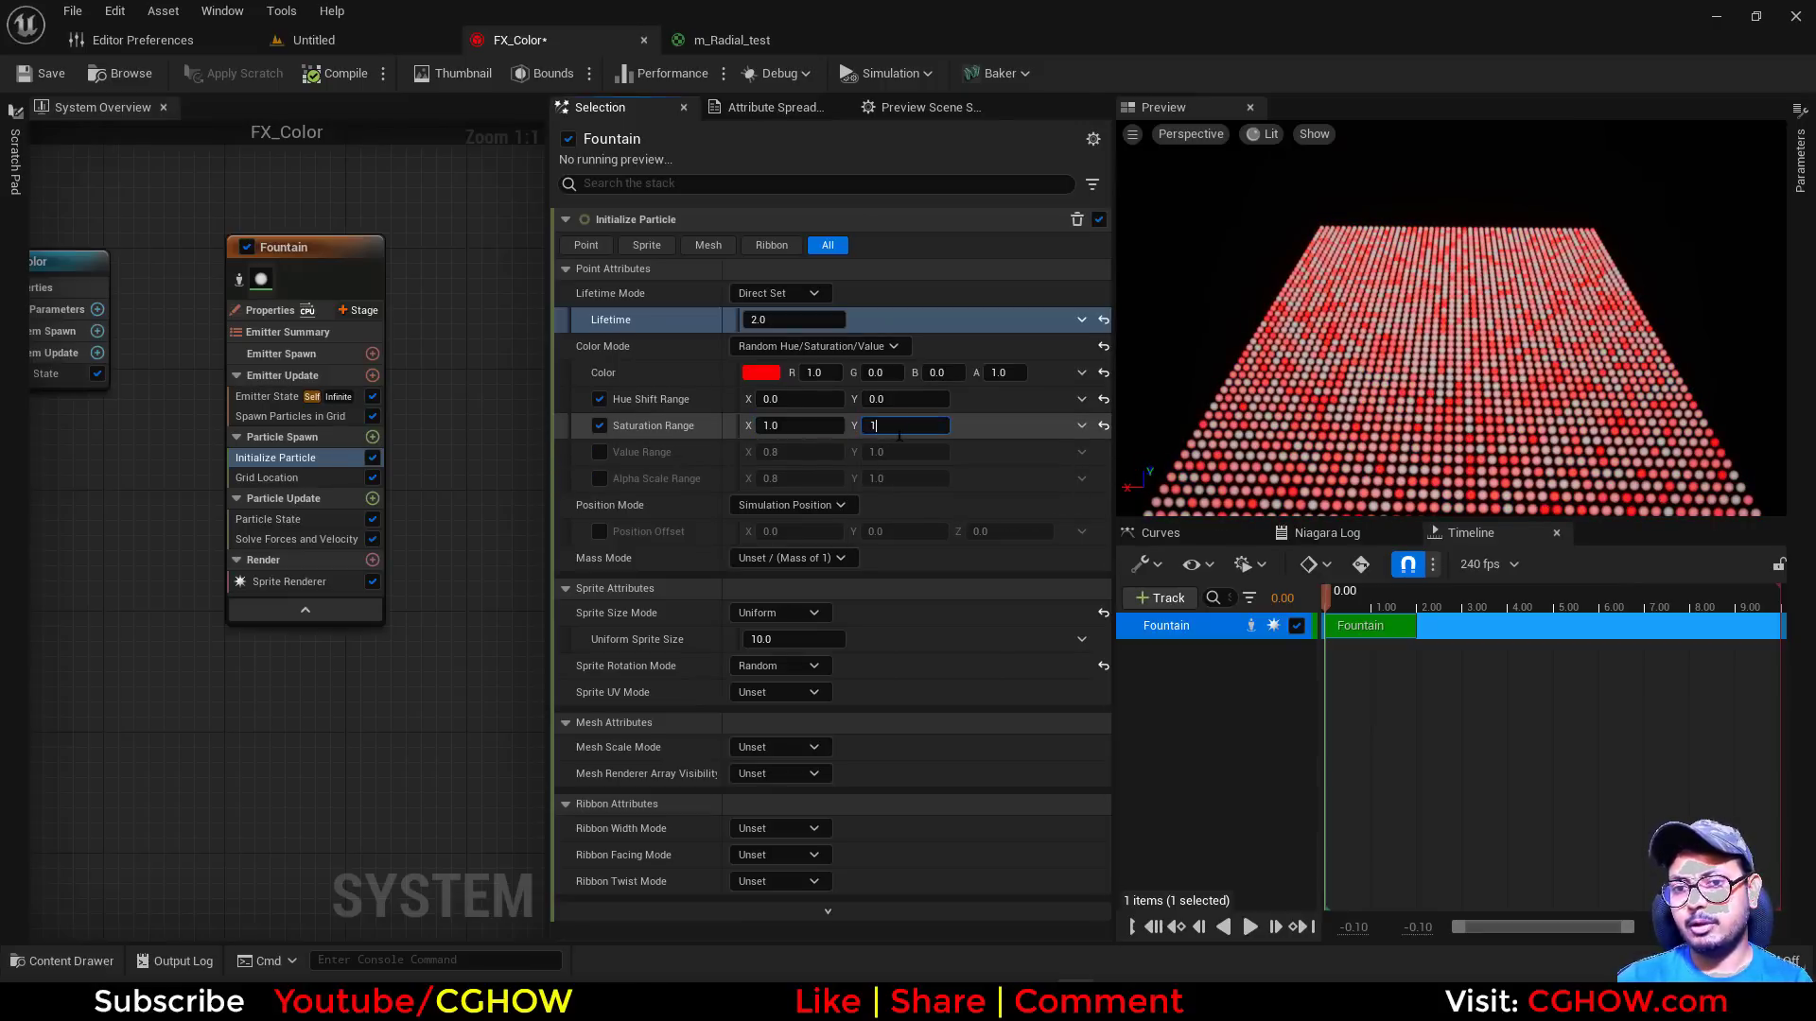
key(Return)
click(882, 410)
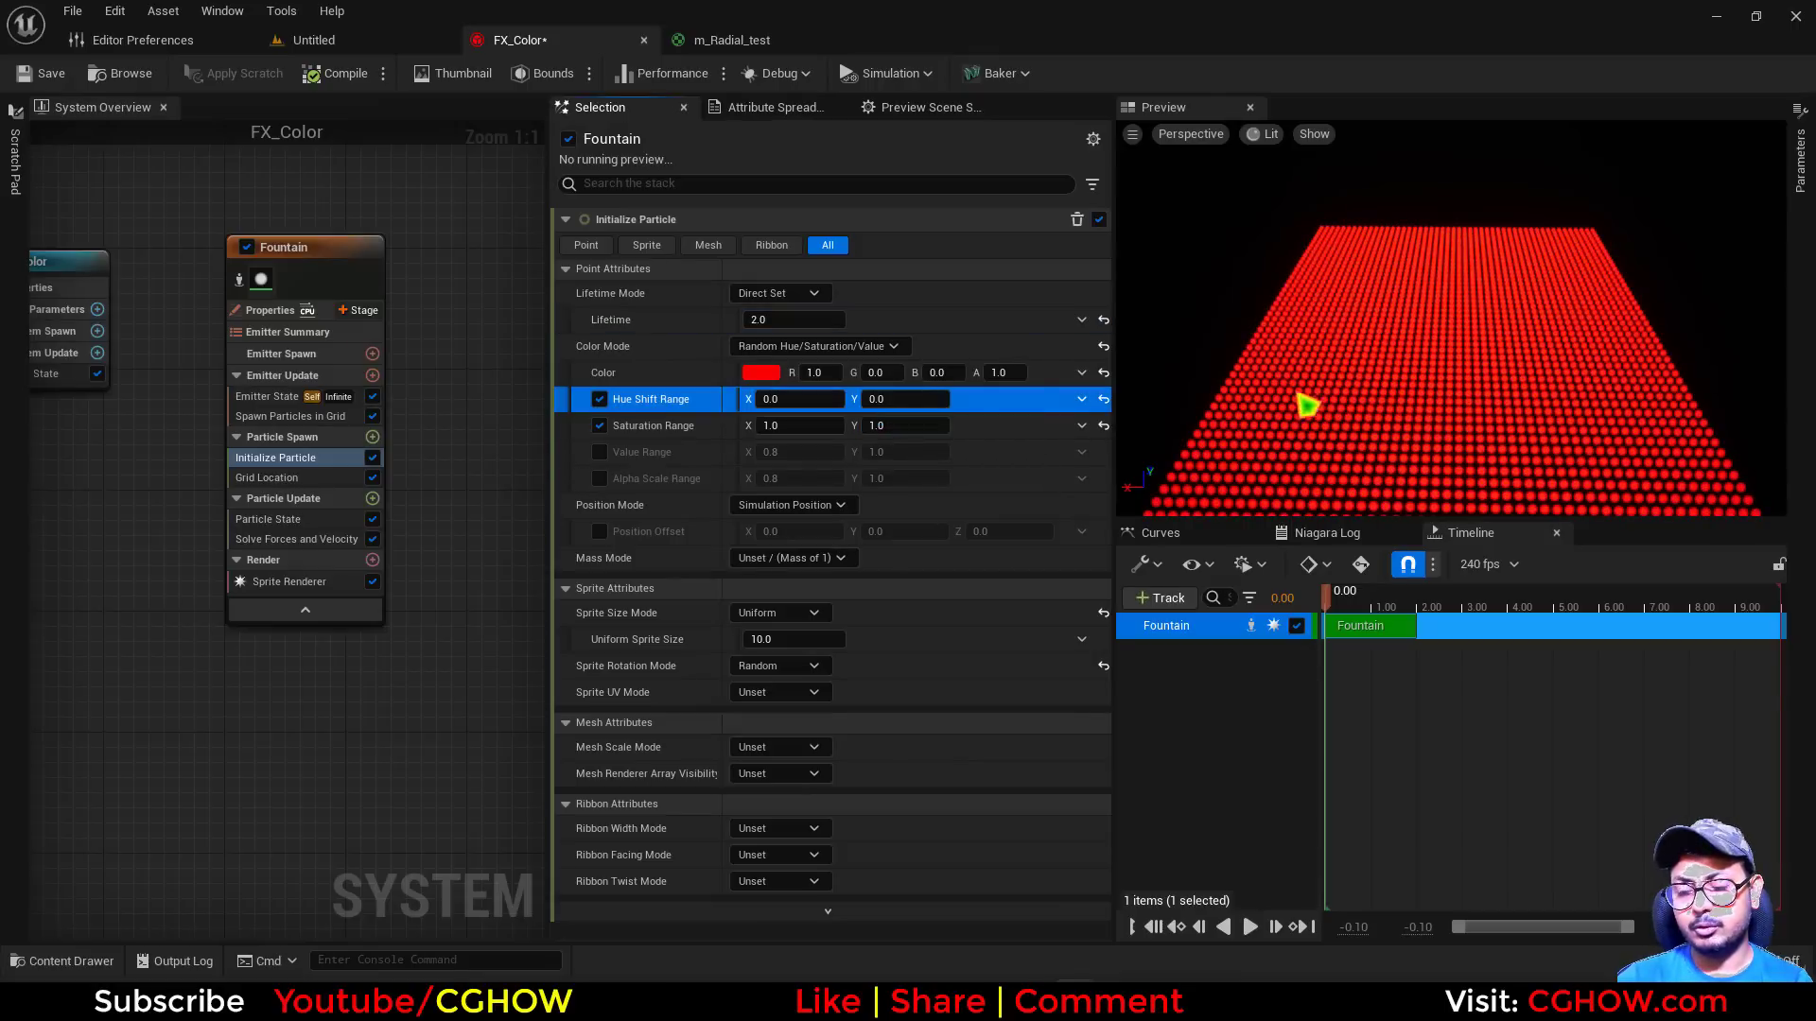
drag(1321, 444, 1312, 441)
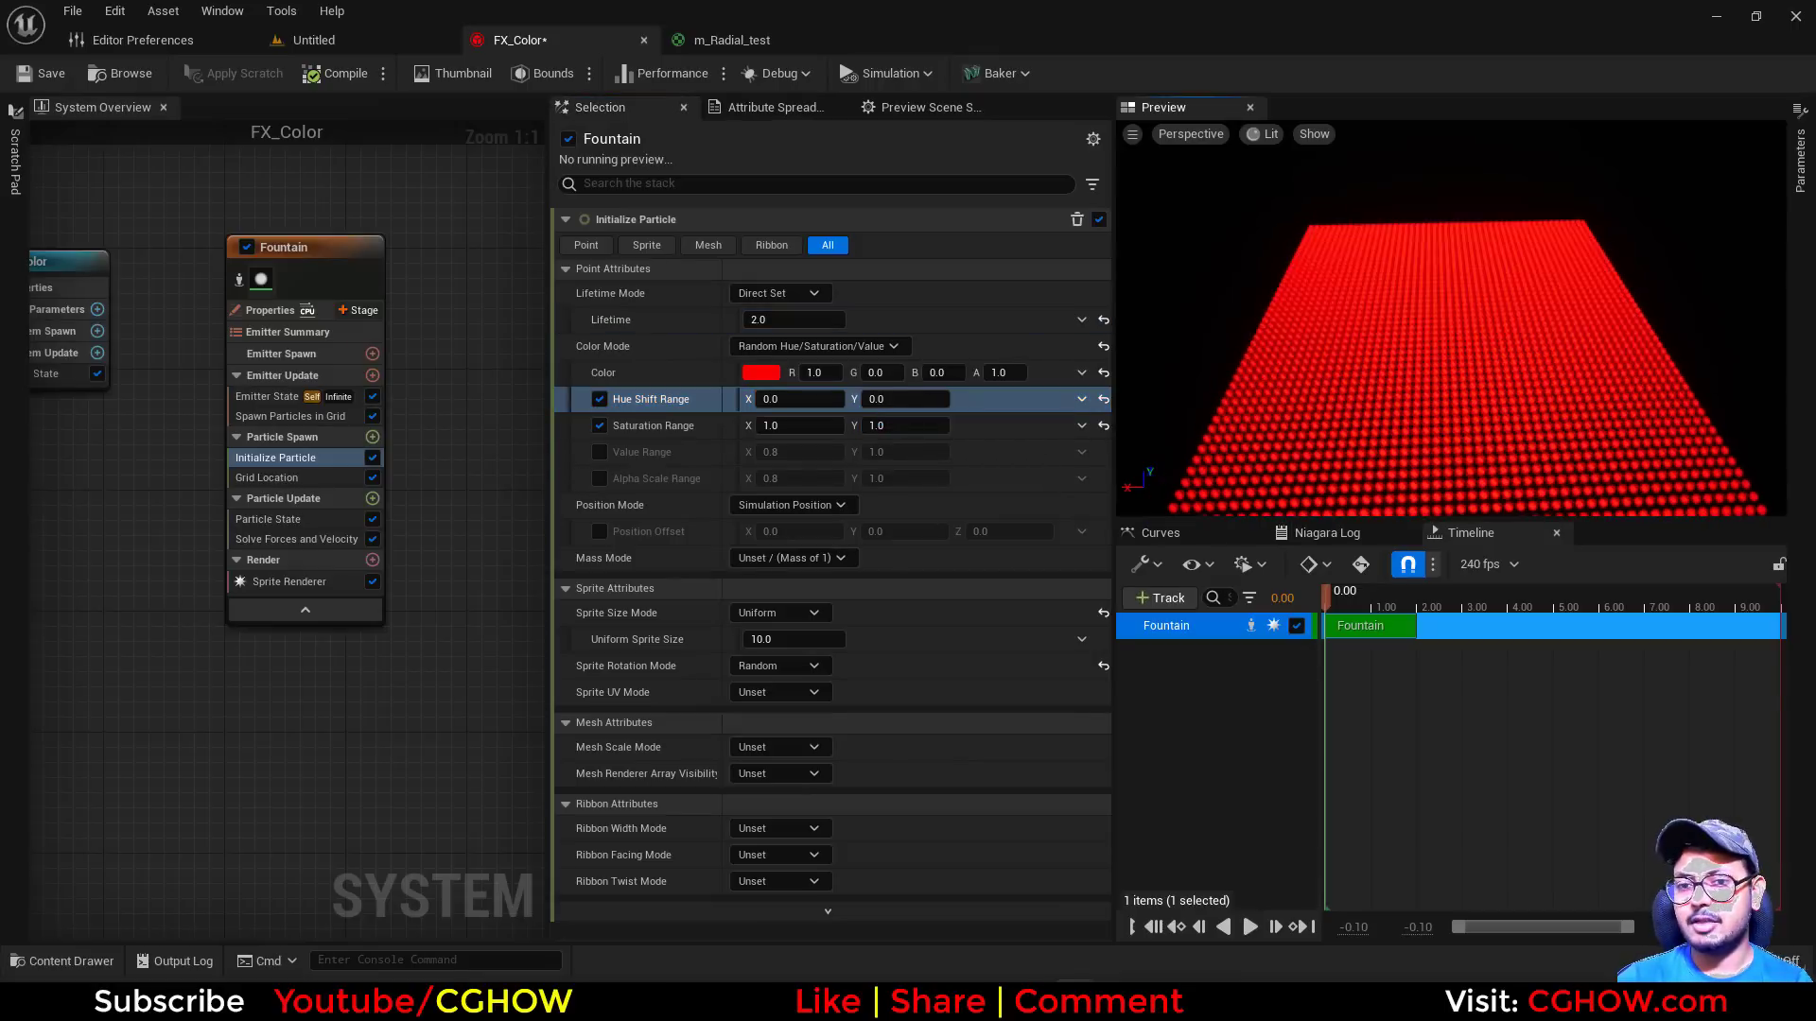
click(599, 452)
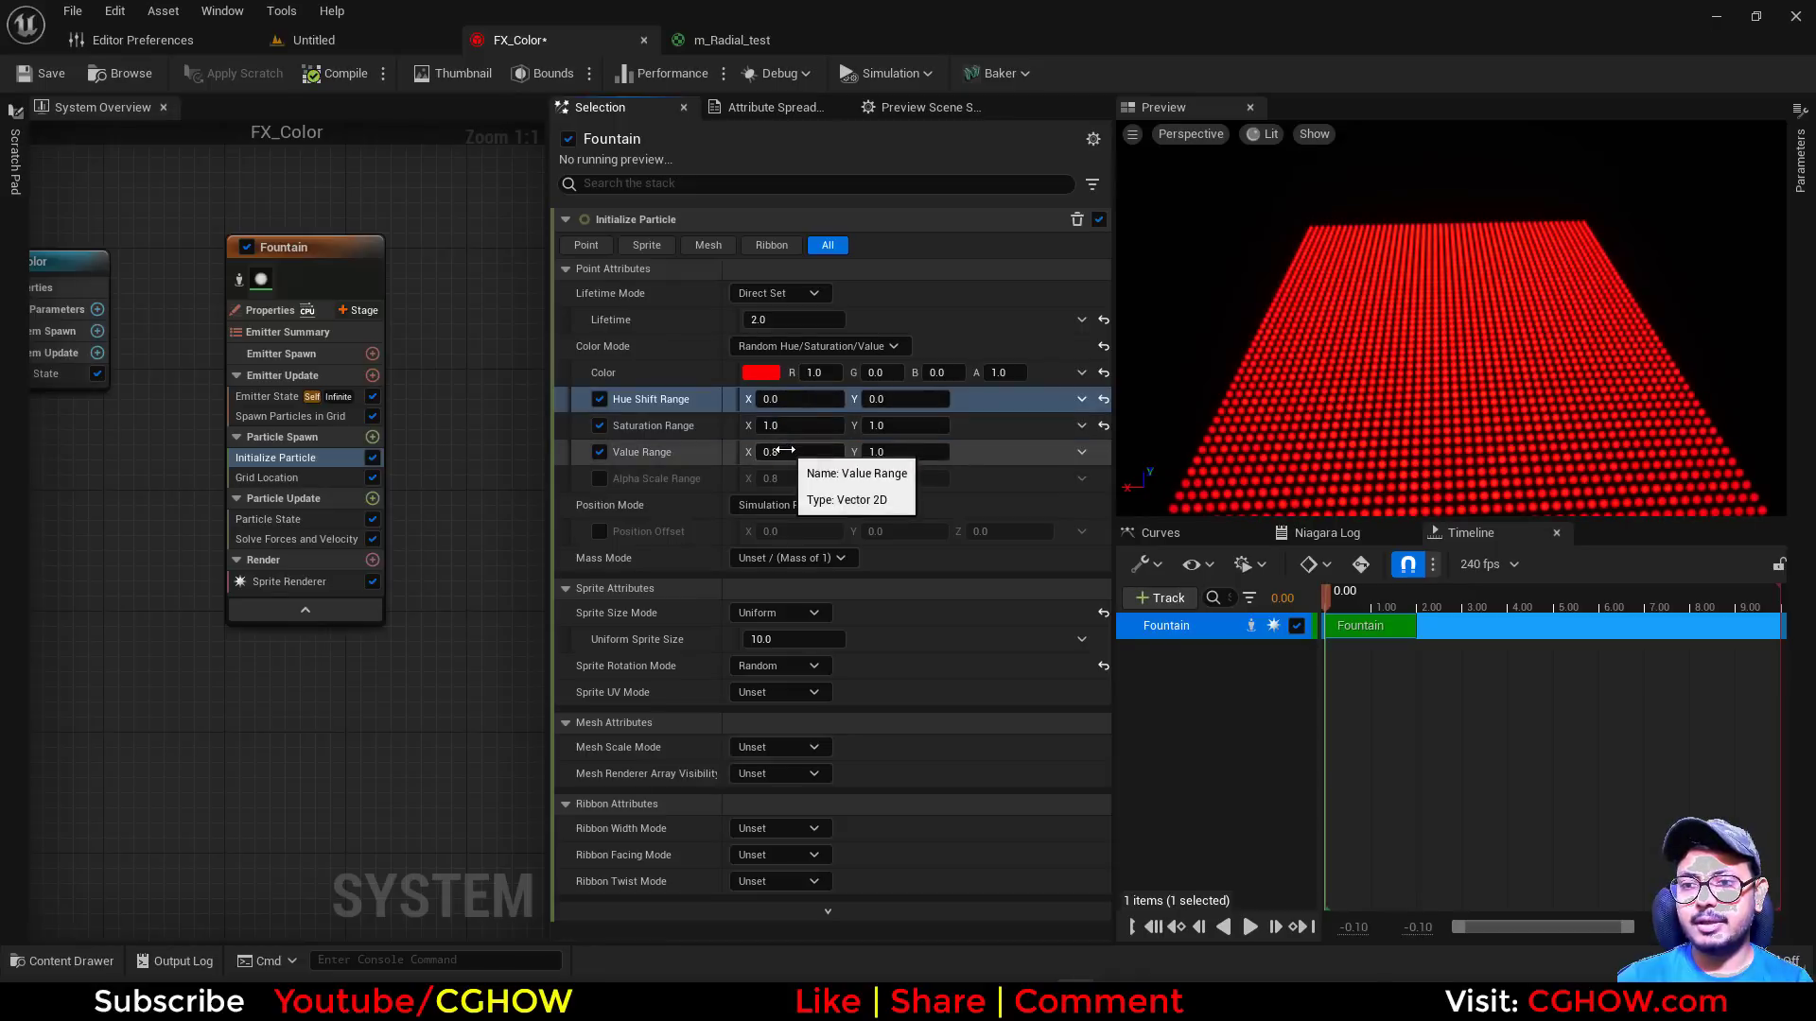
Preview the base color's value at about 0.32 and at 10, restore it to 1 and cancel the color edit
click(761, 373)
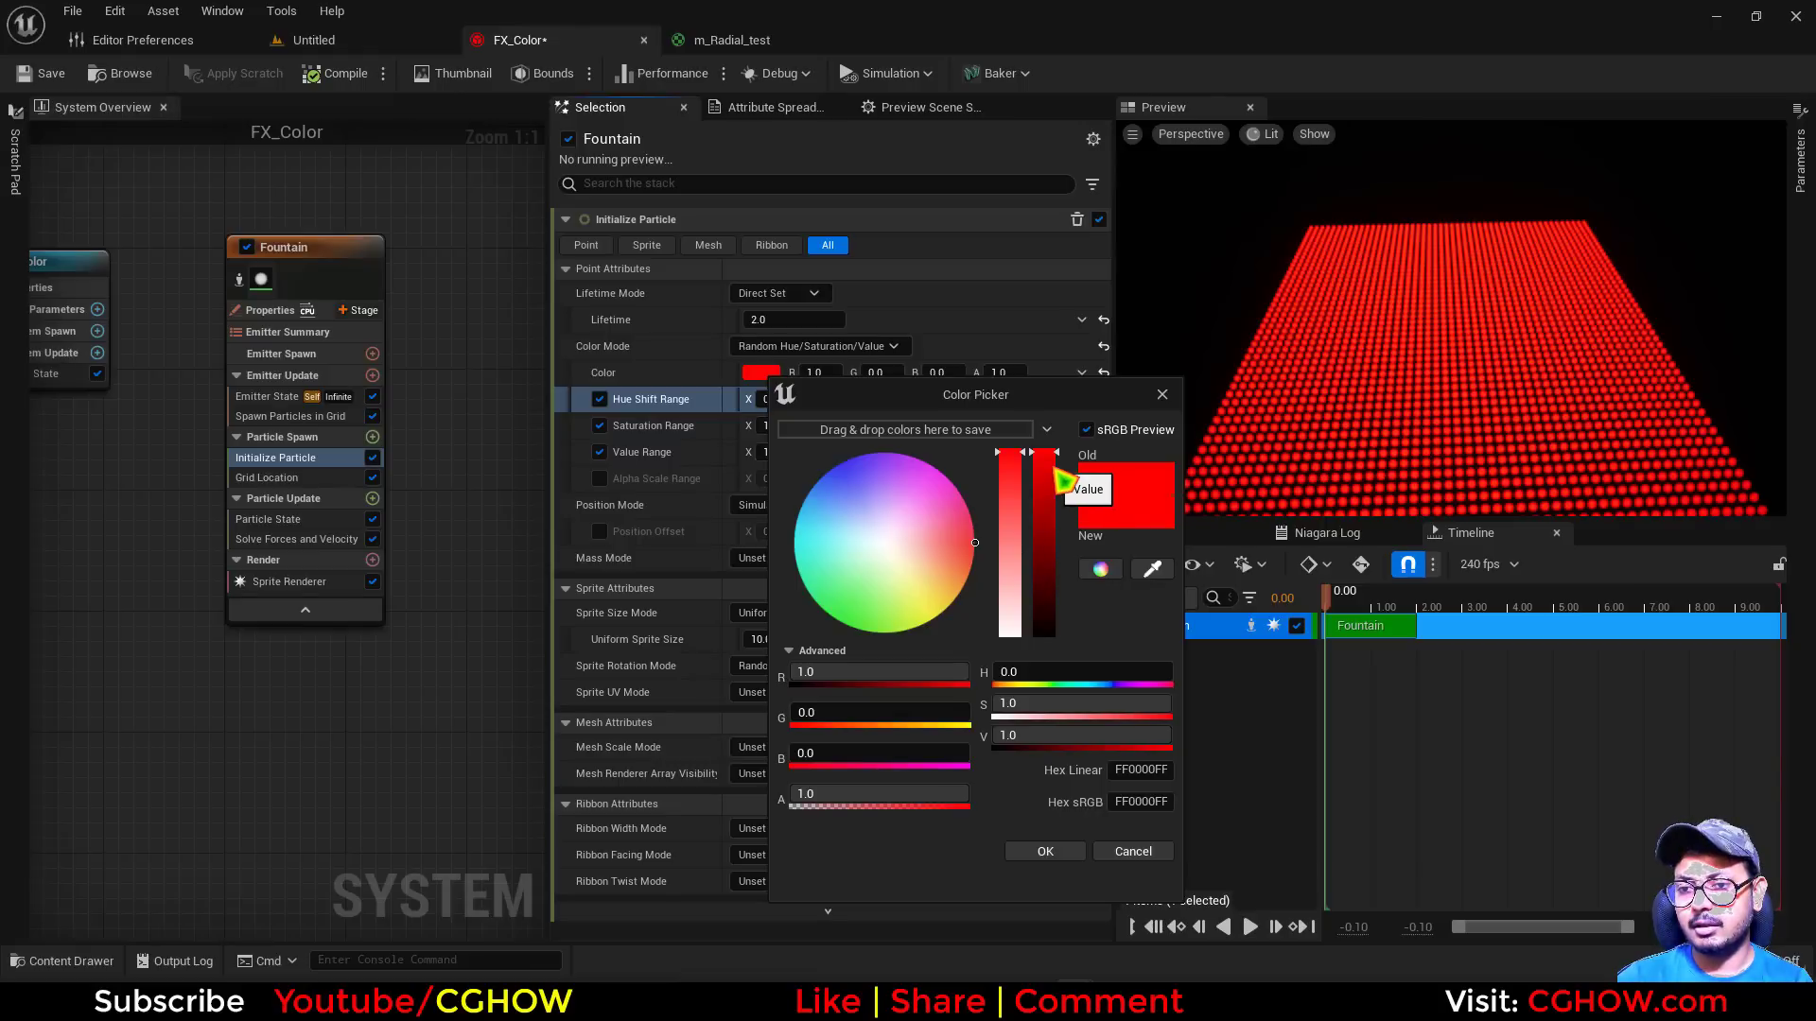
drag(1047, 504, 1045, 577)
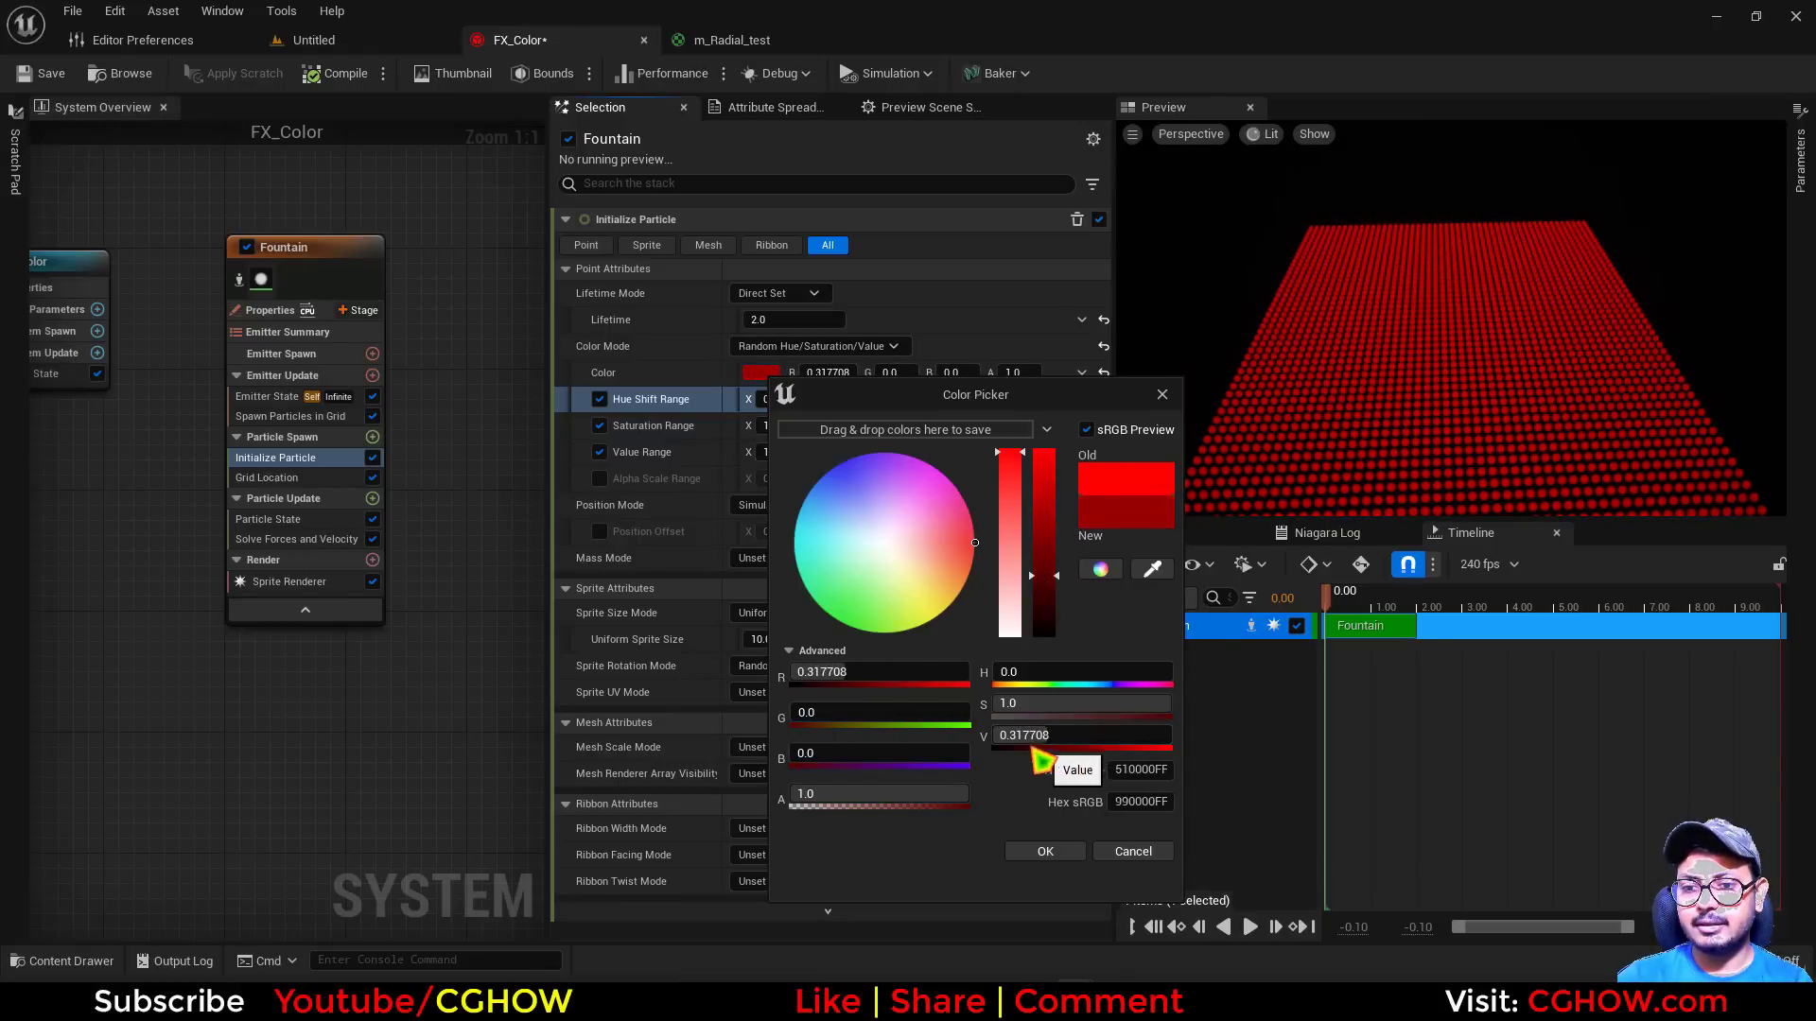
drag(1051, 594, 1047, 449)
click(1024, 737)
text(1)
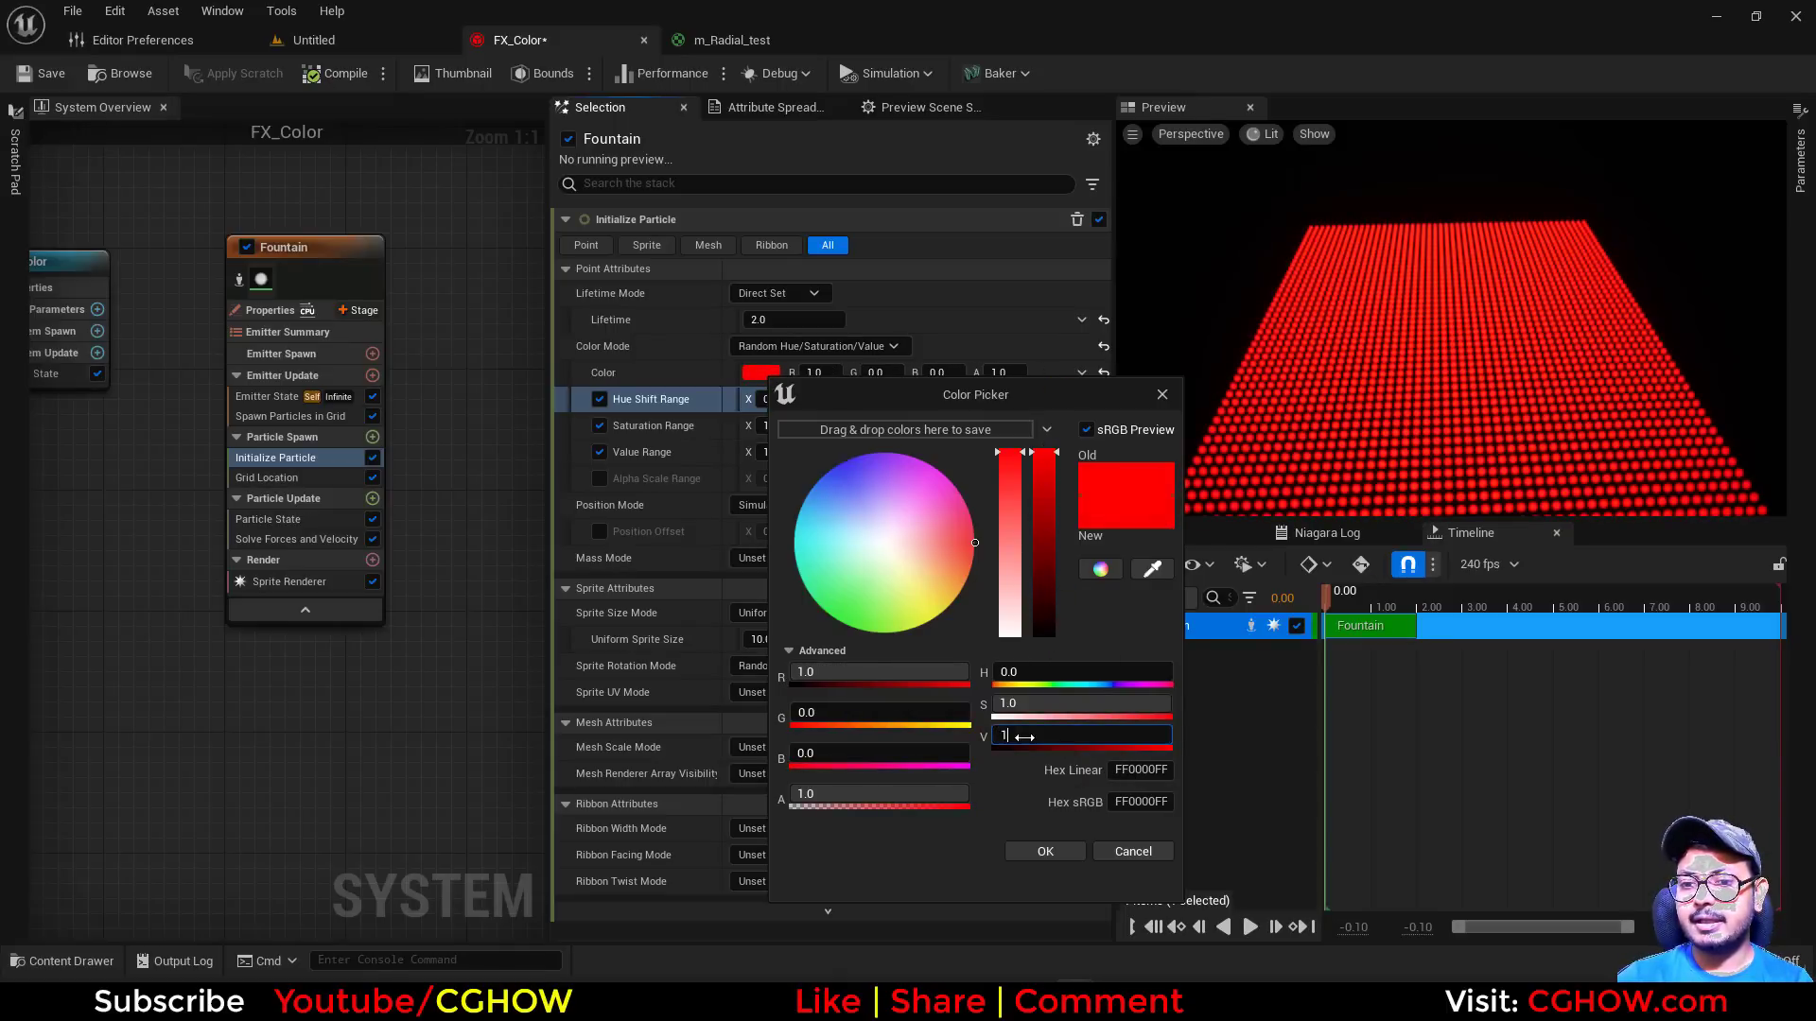
text(0)
key(Return)
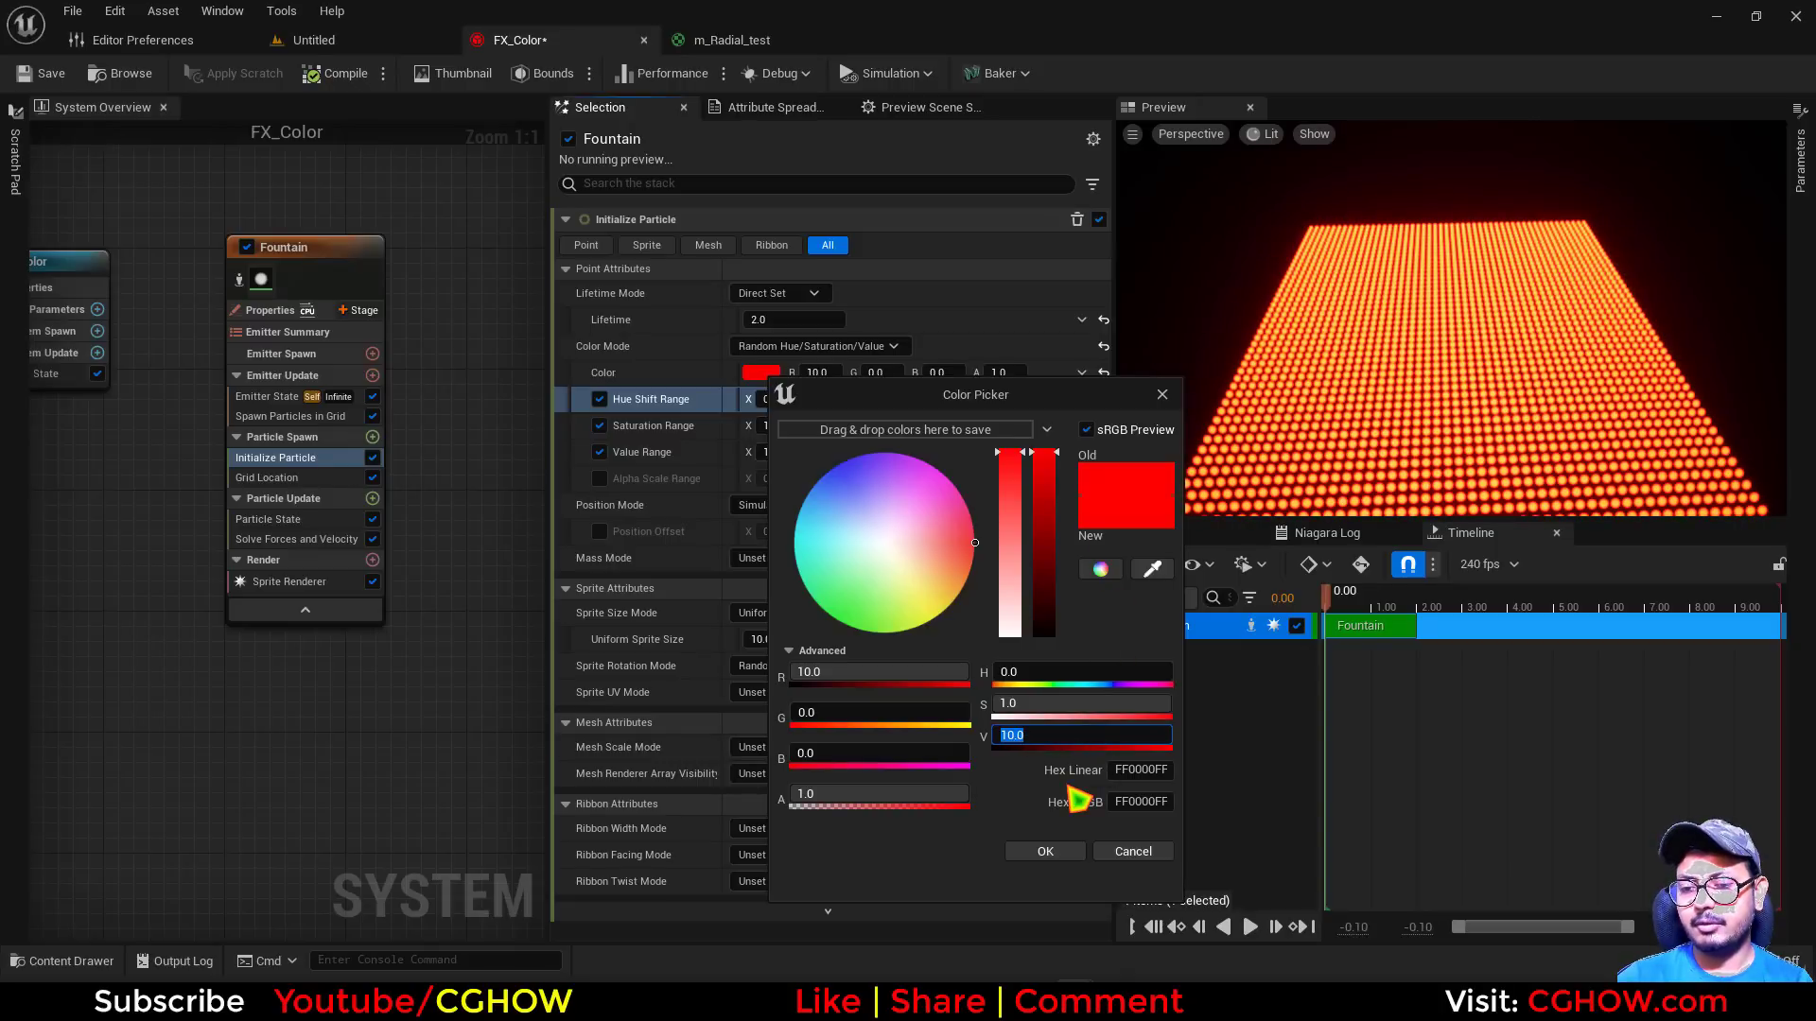
text(1)
key(Return)
click(1135, 855)
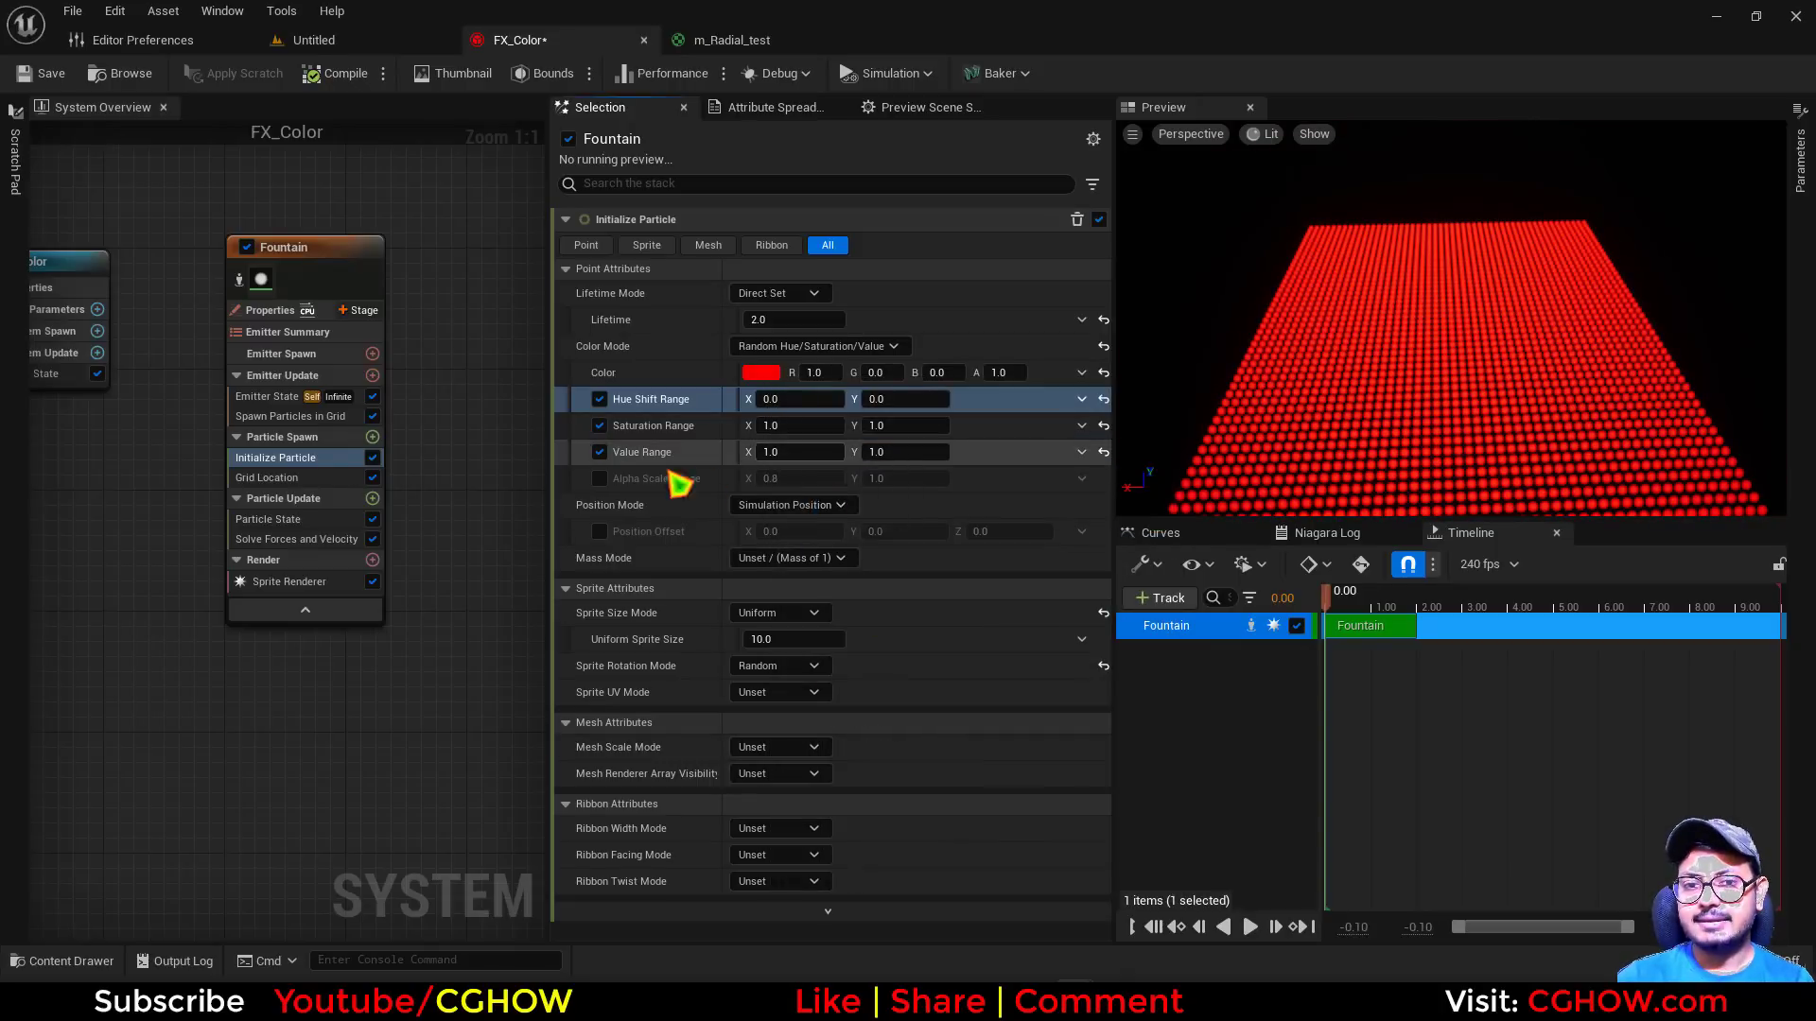
Set the Value Range to X 0 and Y 10
text(0)
key(Tab)
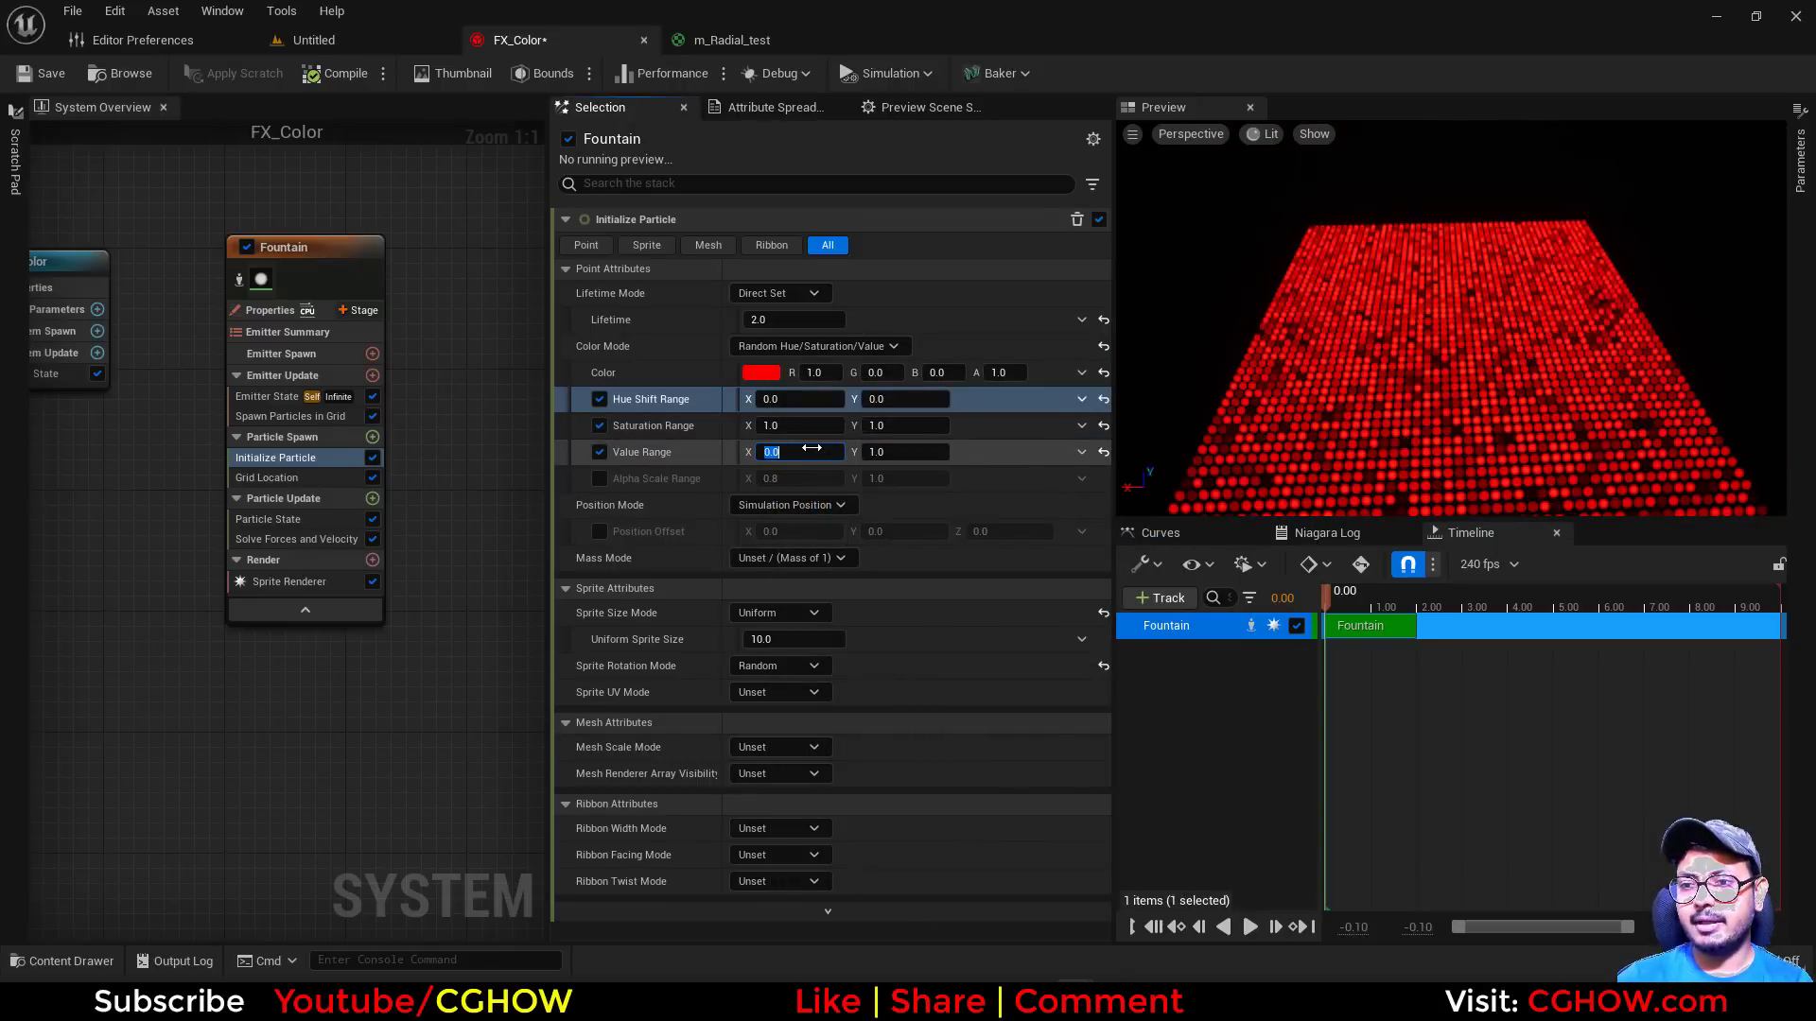
text(10)
key(Return)
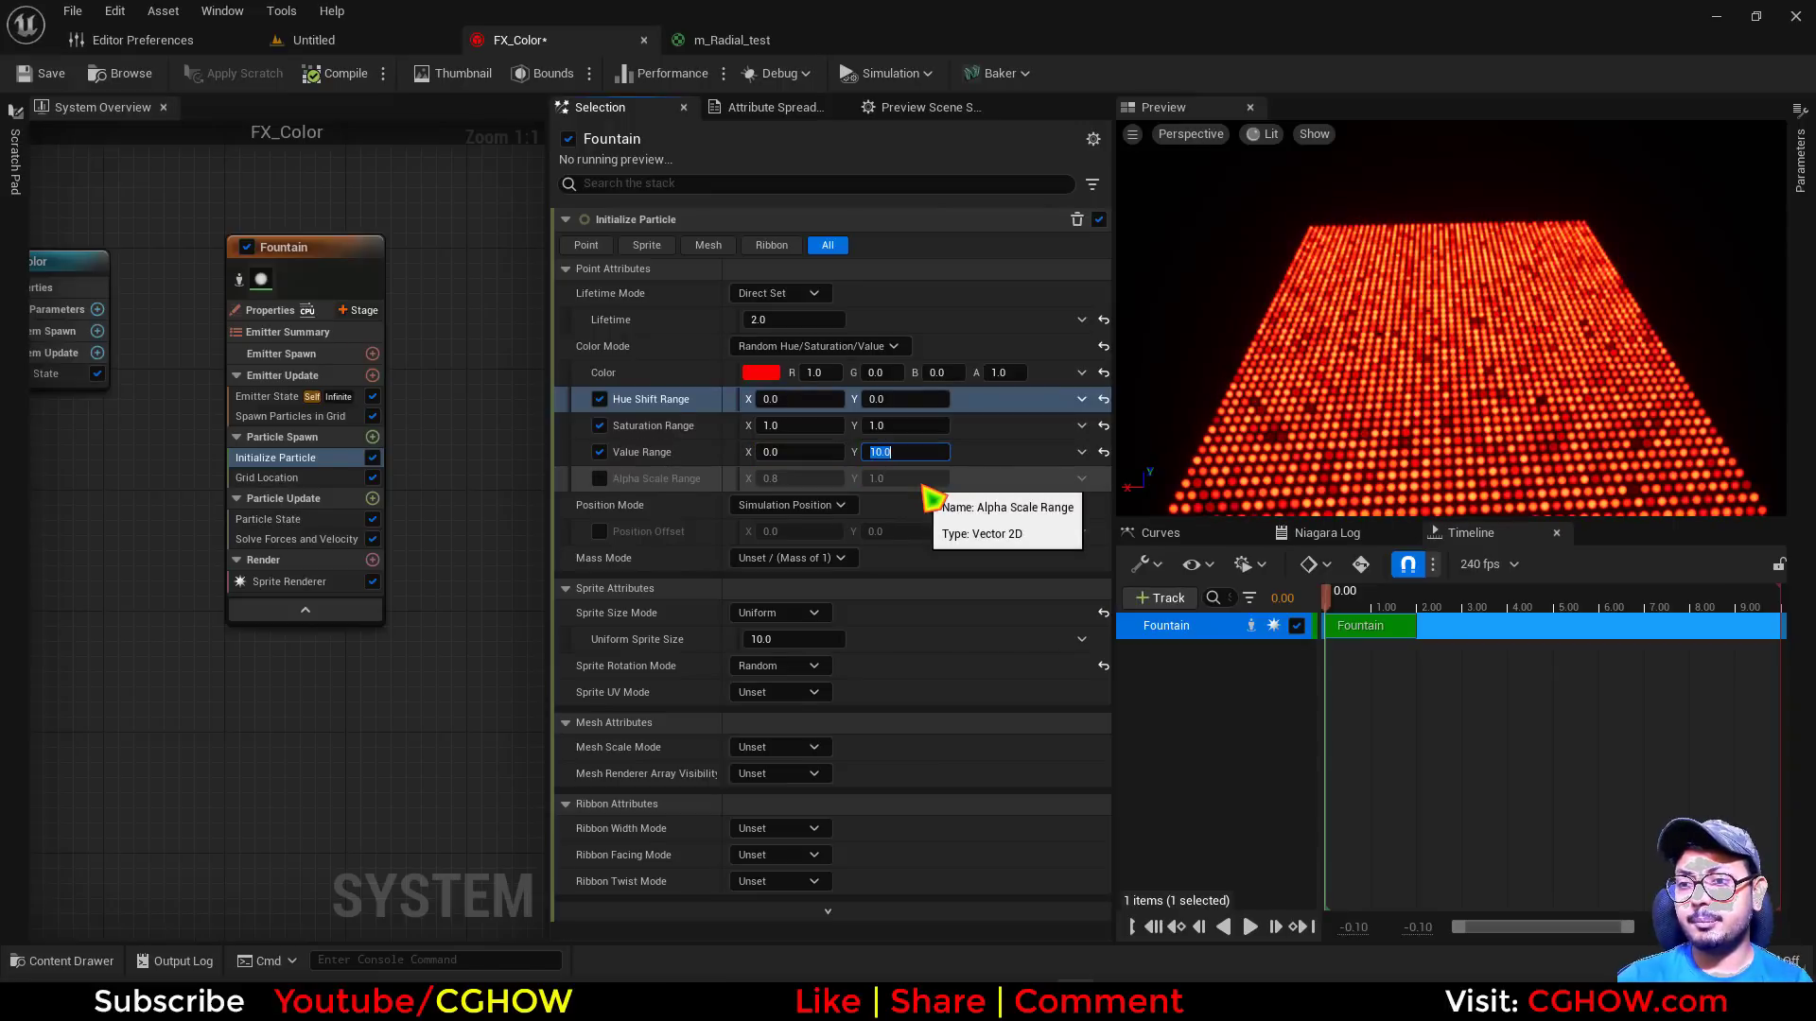
Set the Value Range's X to -10 and inspect the particle grid from a lower angle
click(781, 454)
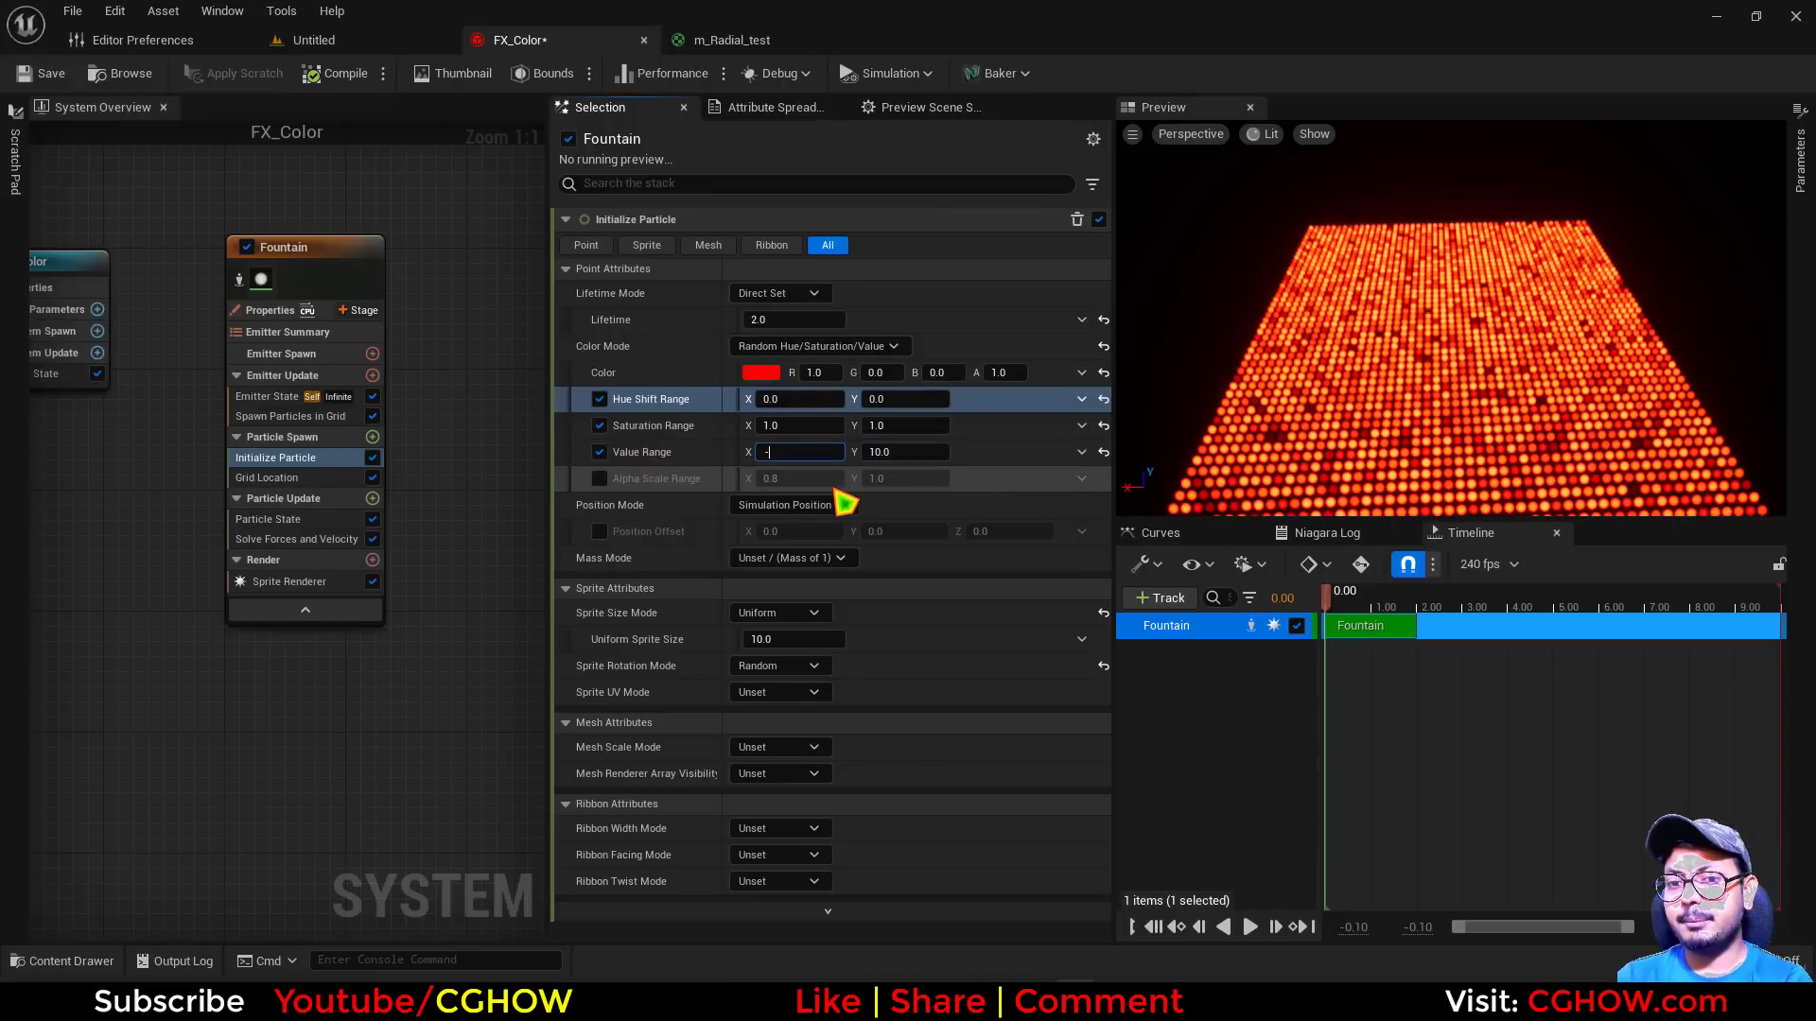
text(-10)
key(Return)
drag(1543, 300, 1544, 263)
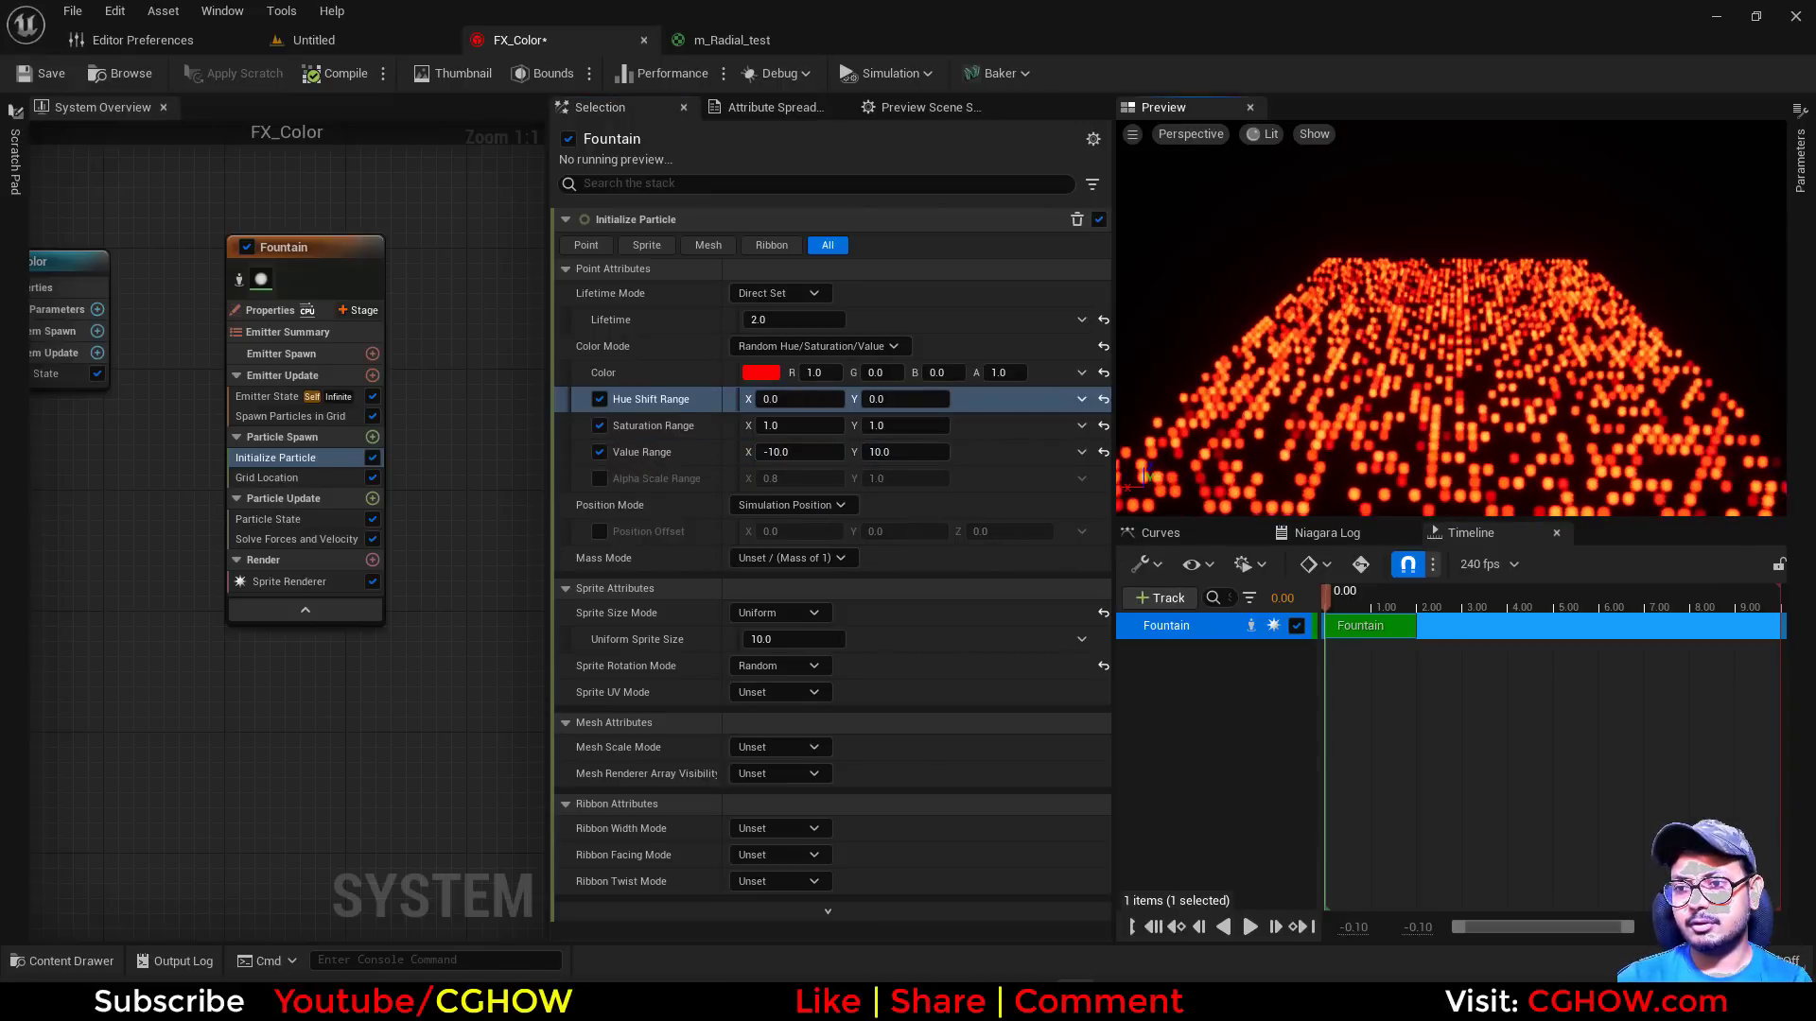
drag(1454, 464, 1454, 416)
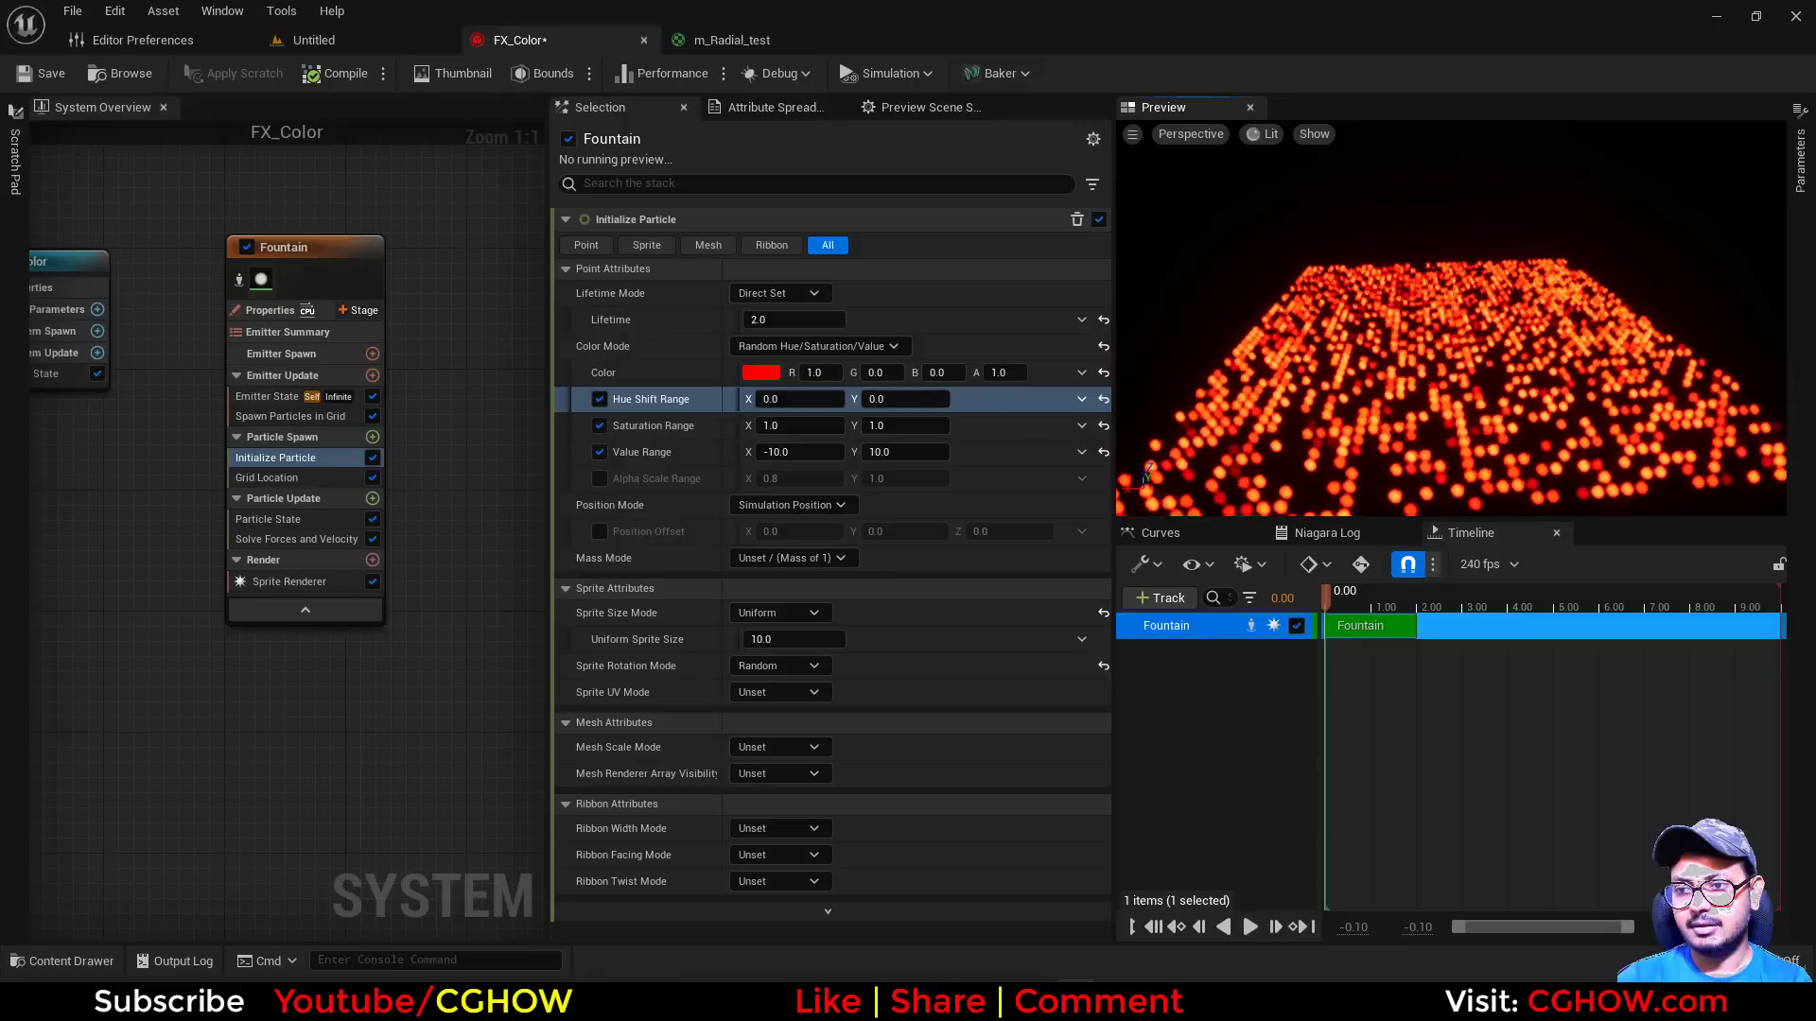
scroll(1447, 417, down, 3)
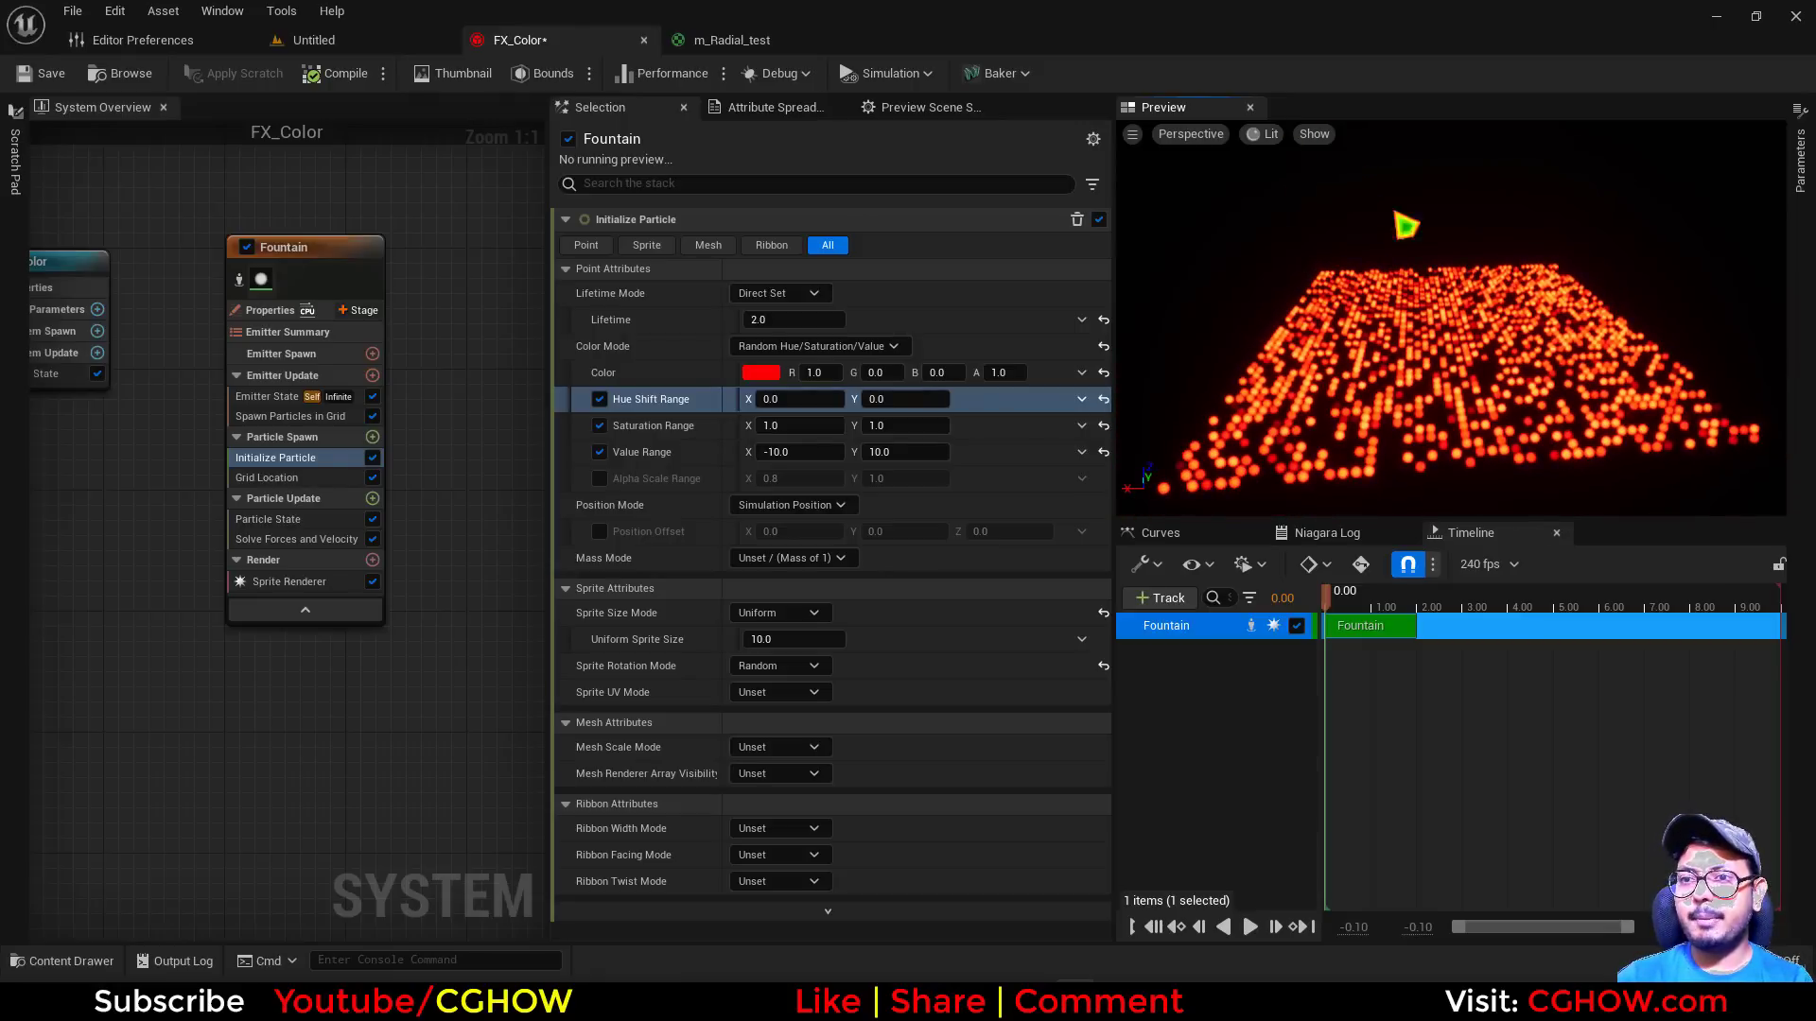
Reopen the preview scene settings and lighten the environment color to a gray with a value of about 0.12
click(910, 108)
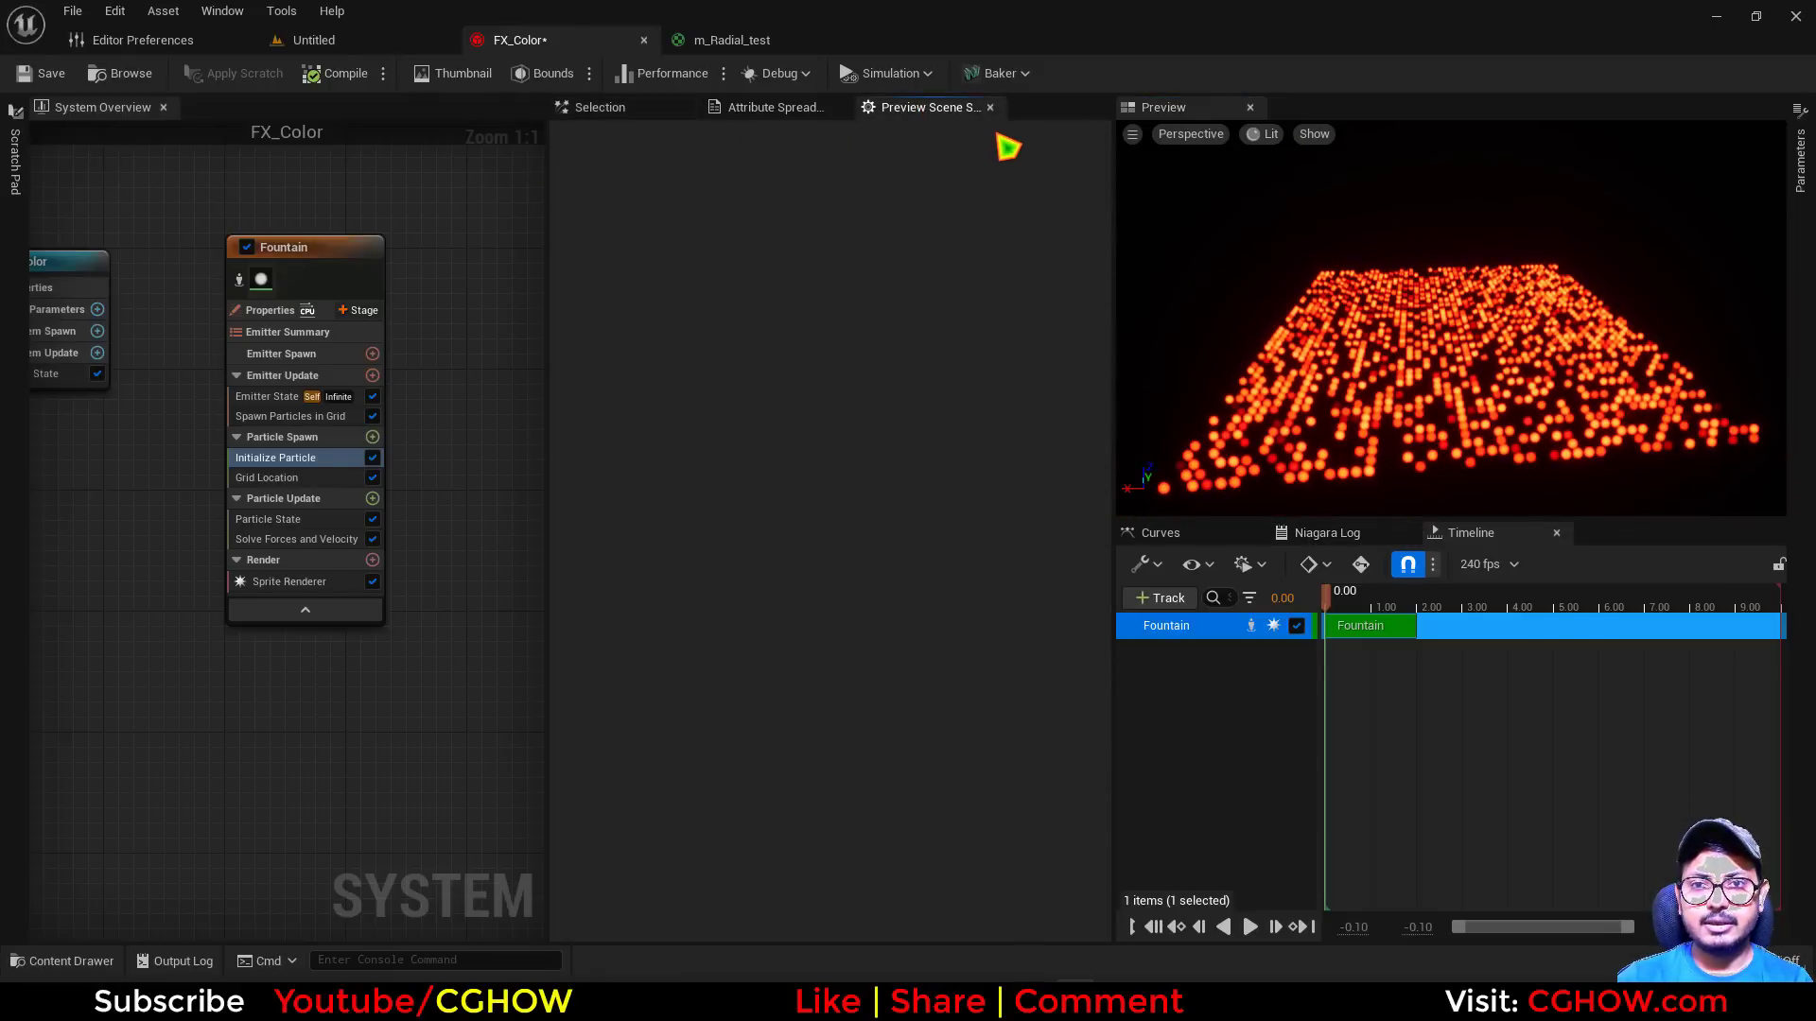
click(222, 11)
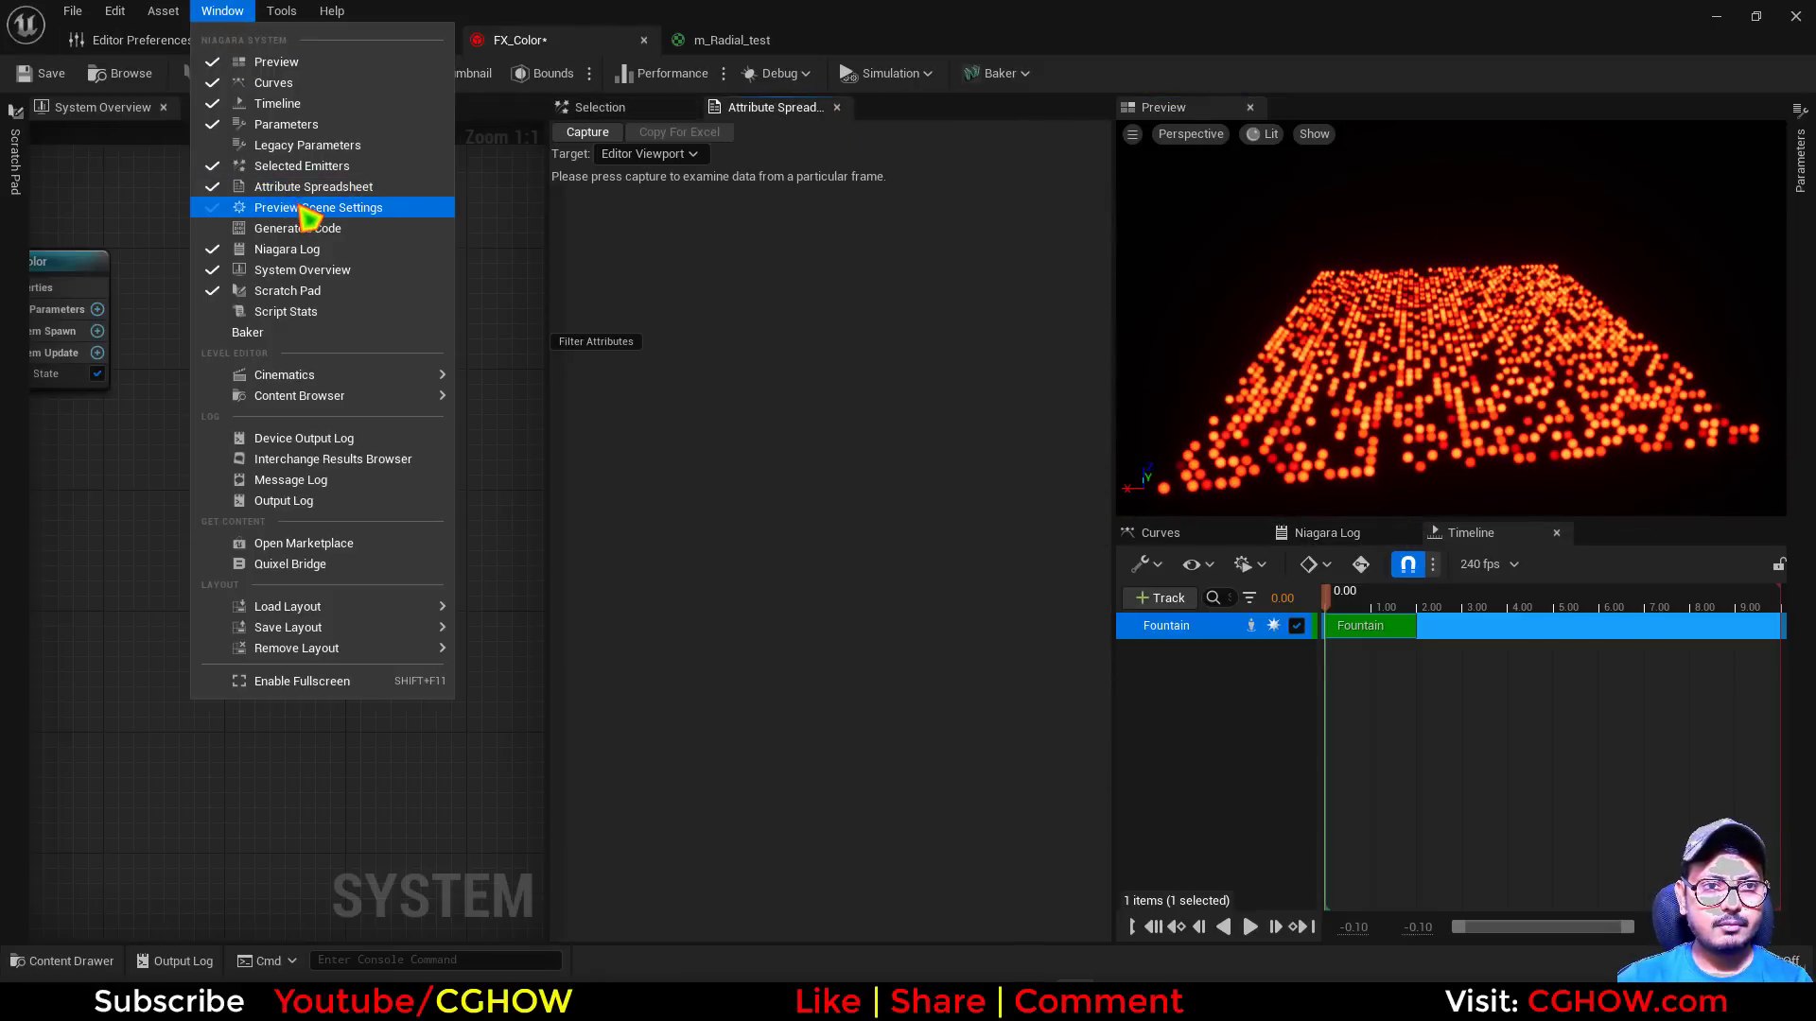
click(252, 210)
click(802, 349)
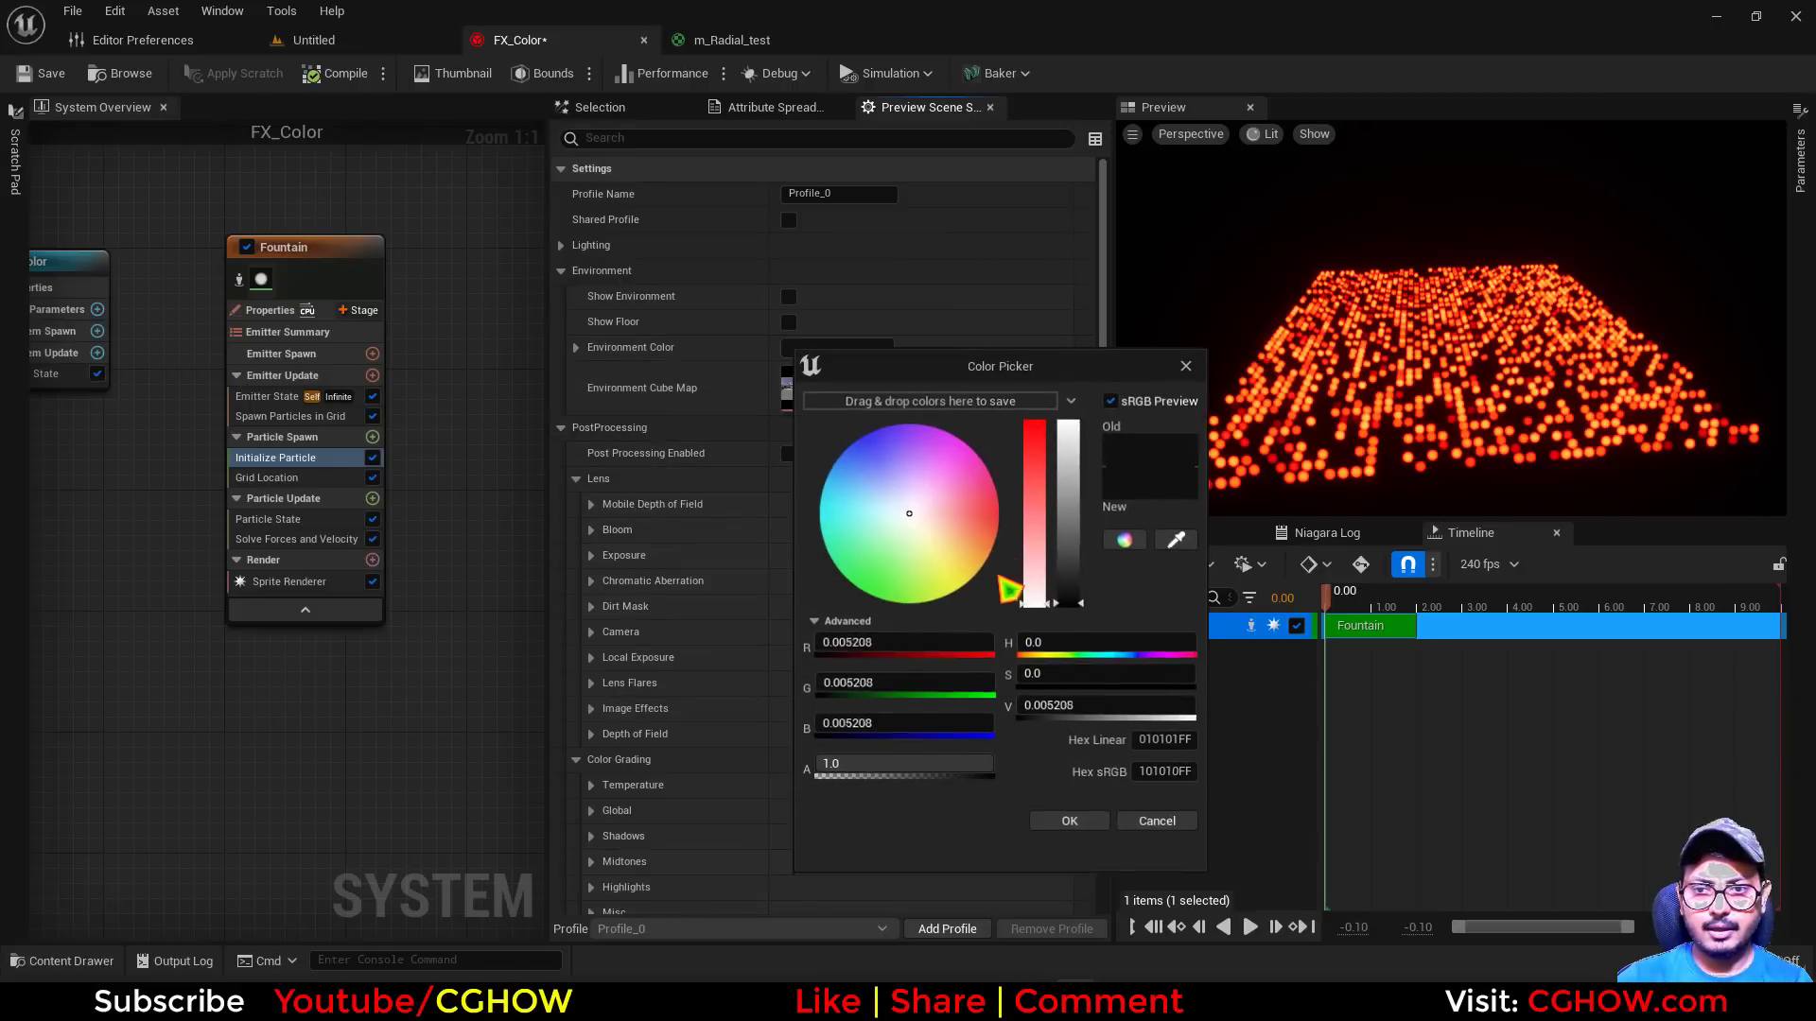
drag(1078, 591, 1083, 587)
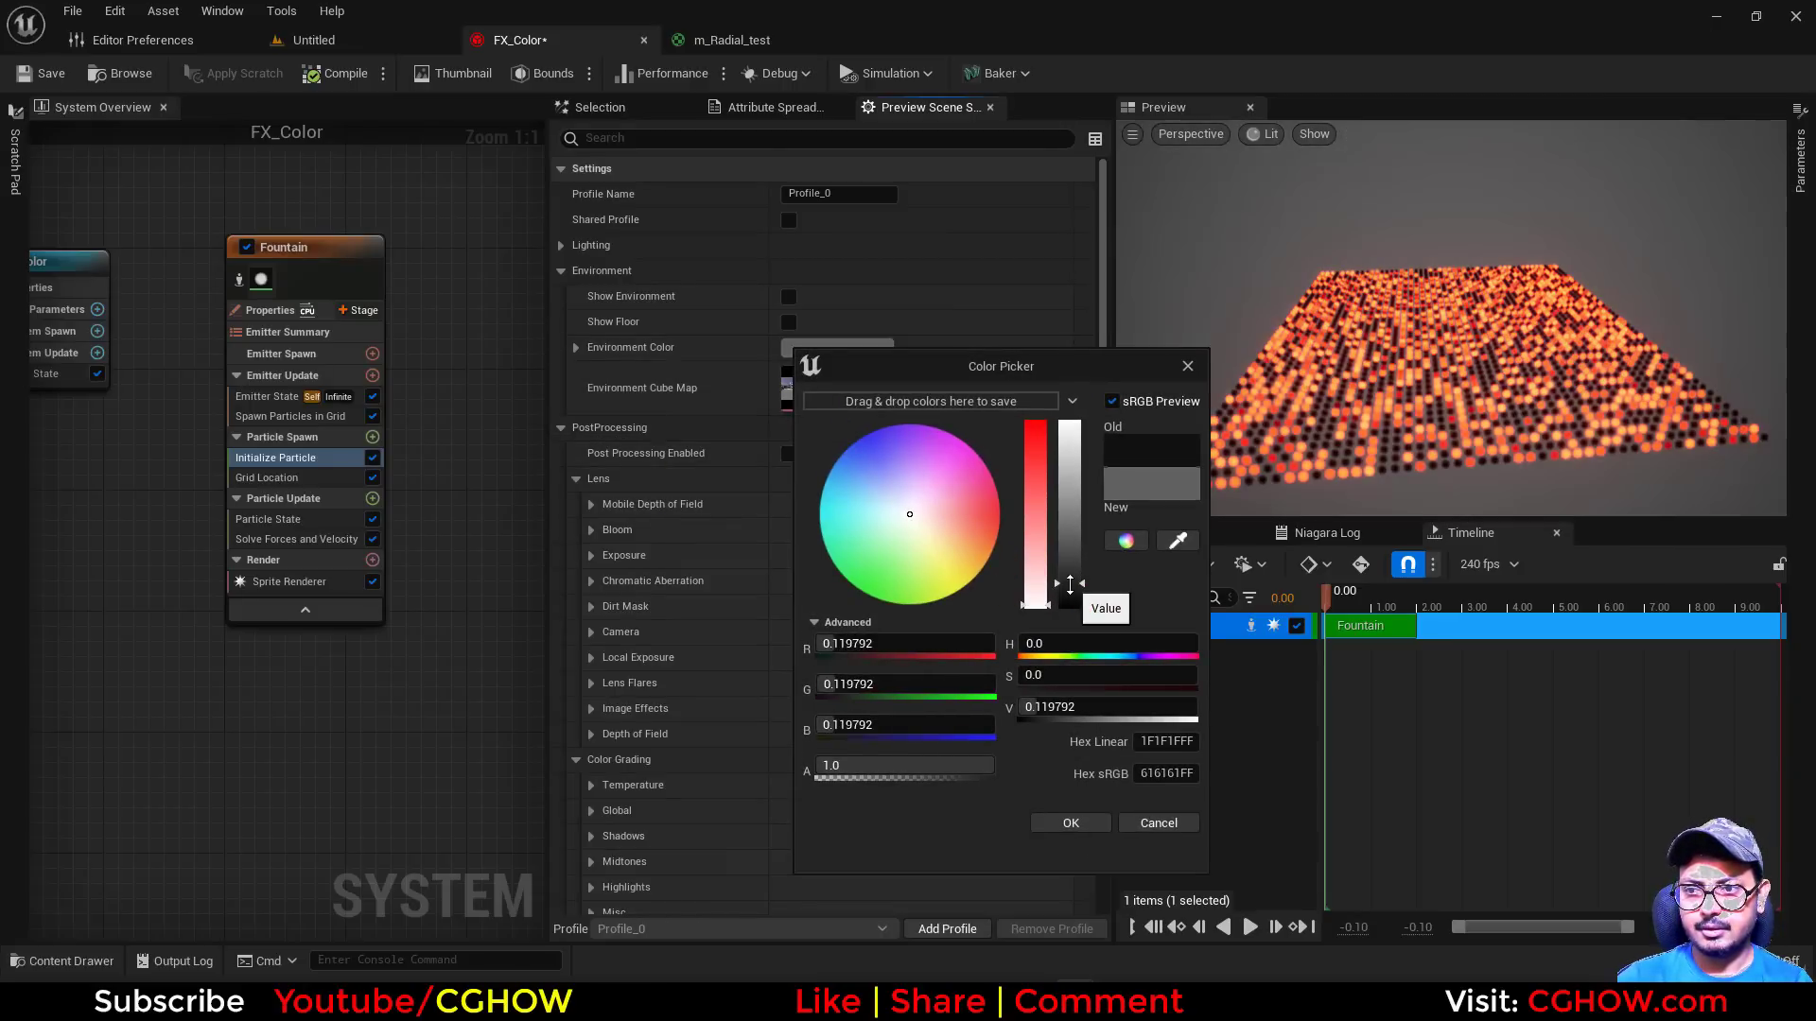
click(1070, 824)
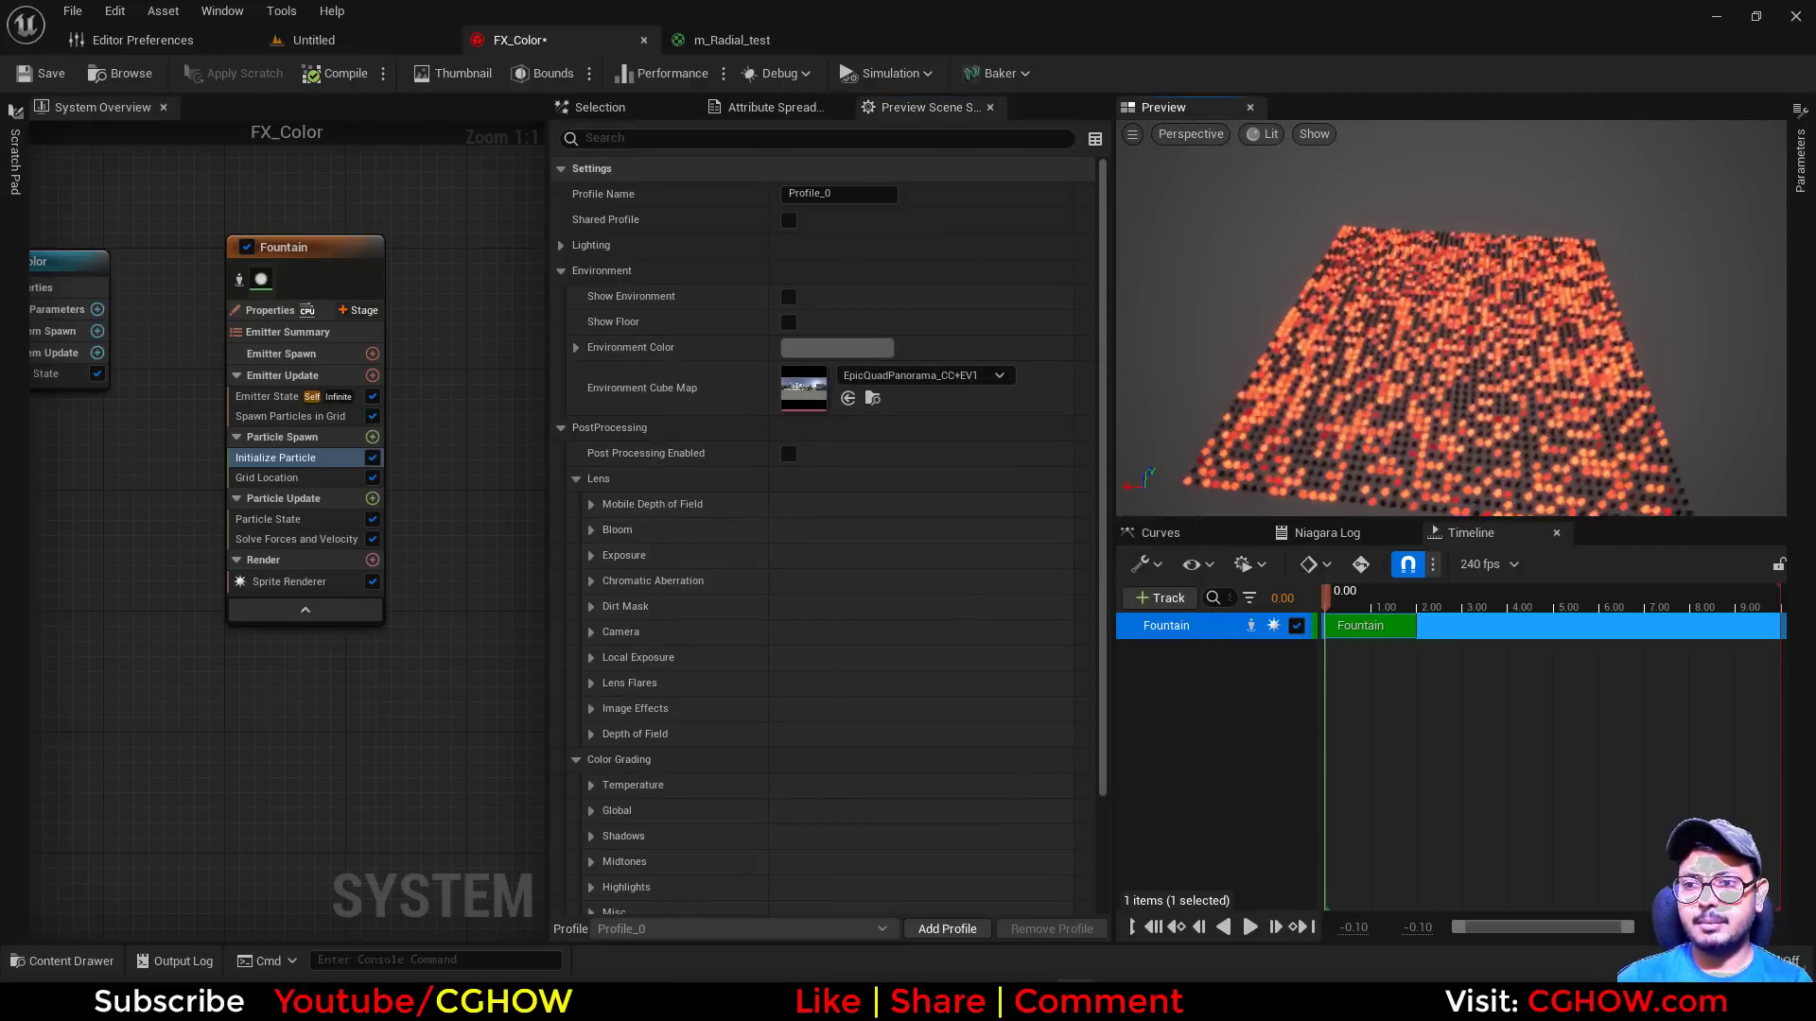
Set the Initialize Particle Value Range to X 1 and Y 1
click(657, 110)
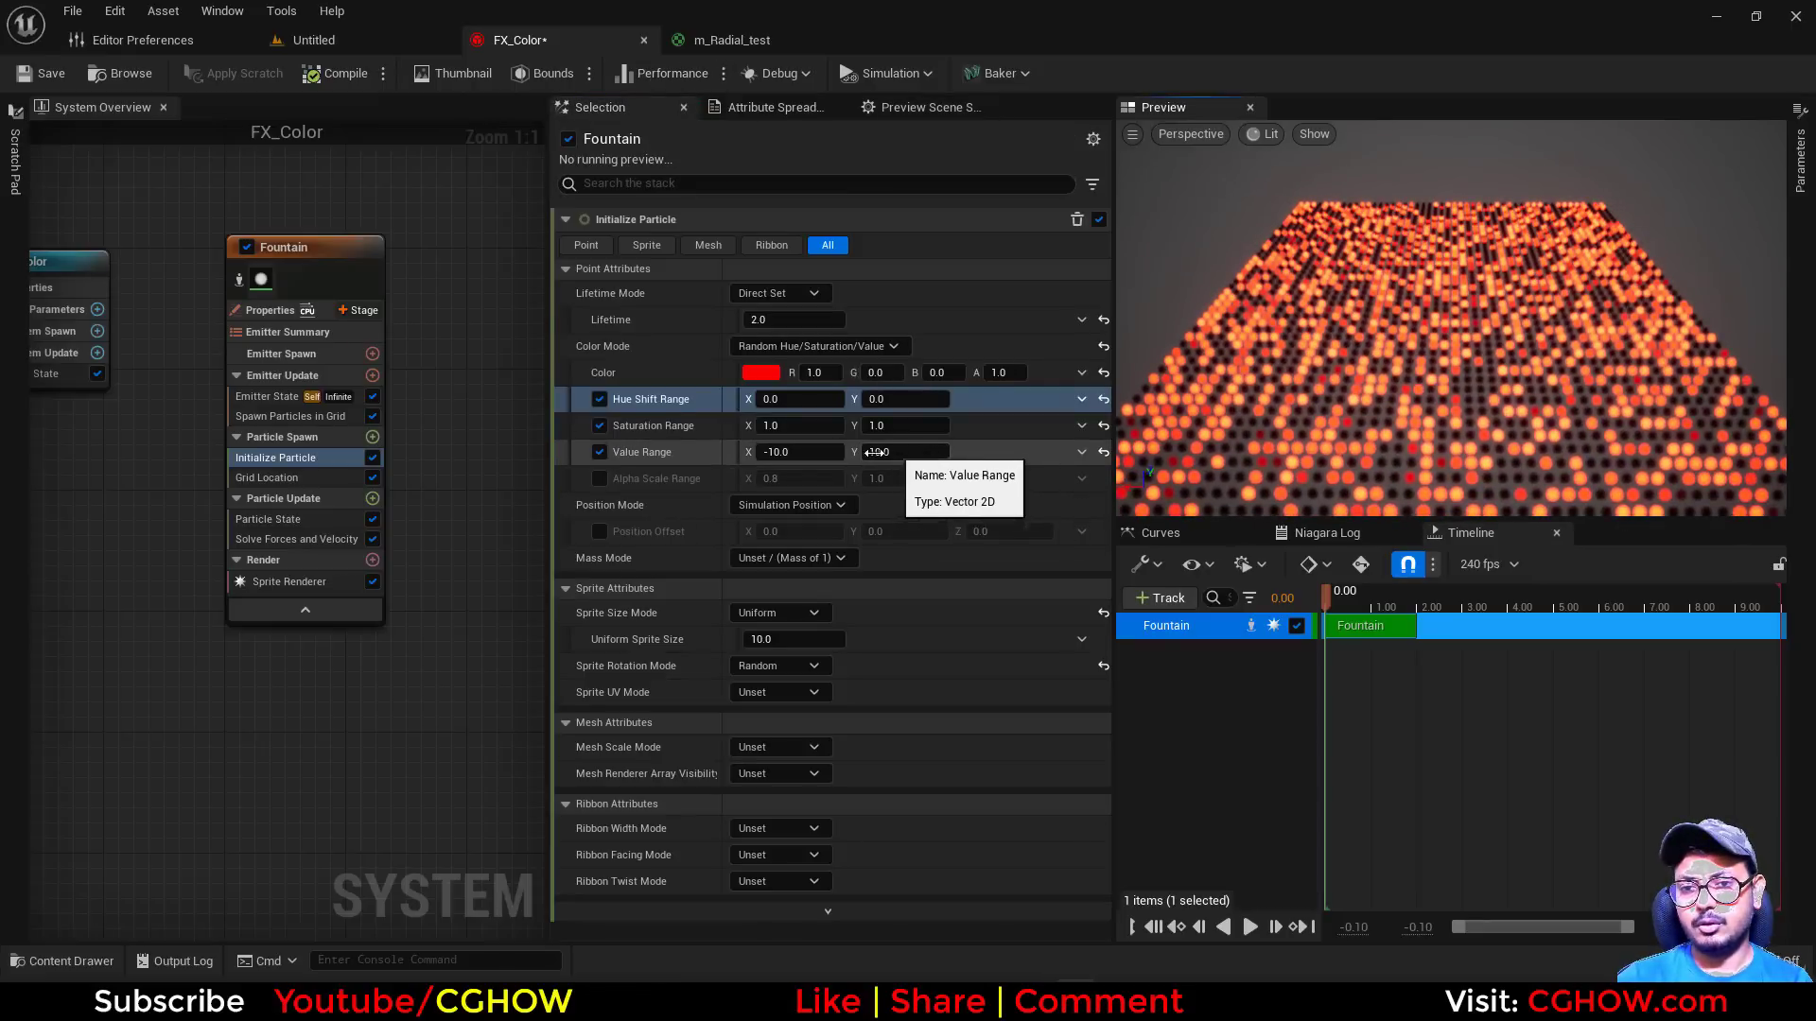
click(828, 452)
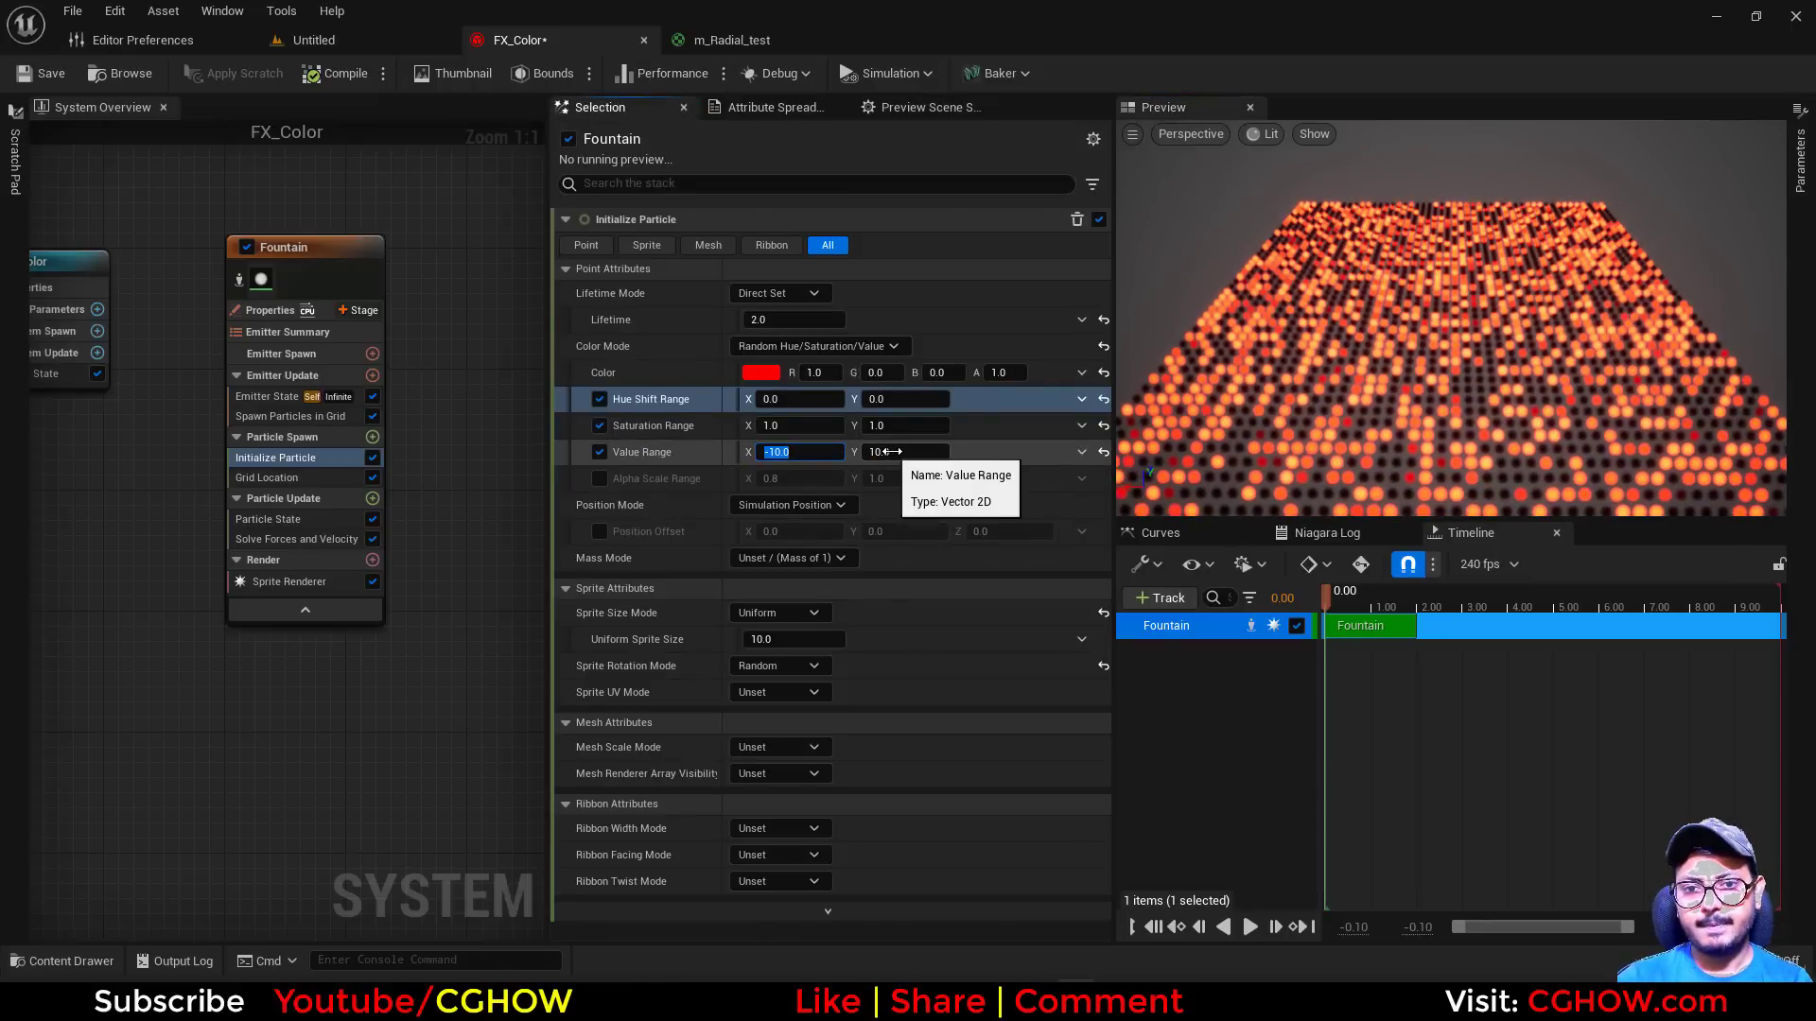
text(1)
click(898, 452)
text(1)
key(Return)
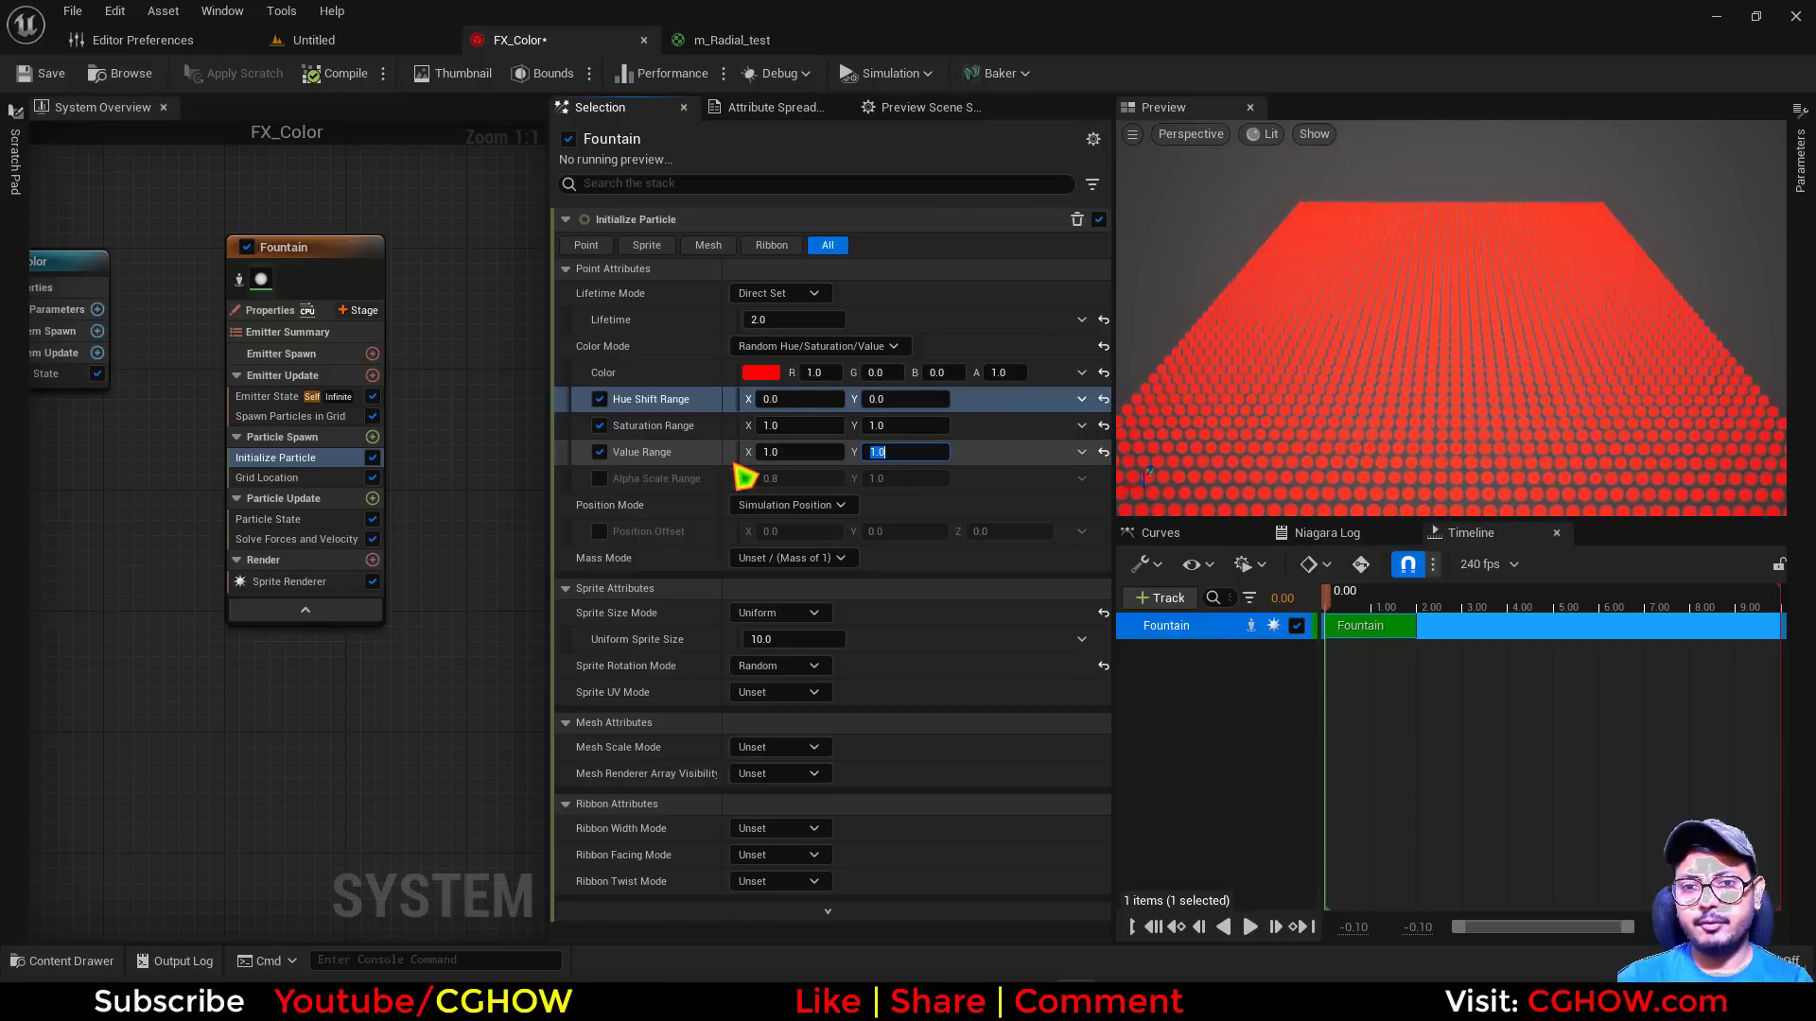
drag(1415, 420, 1415, 405)
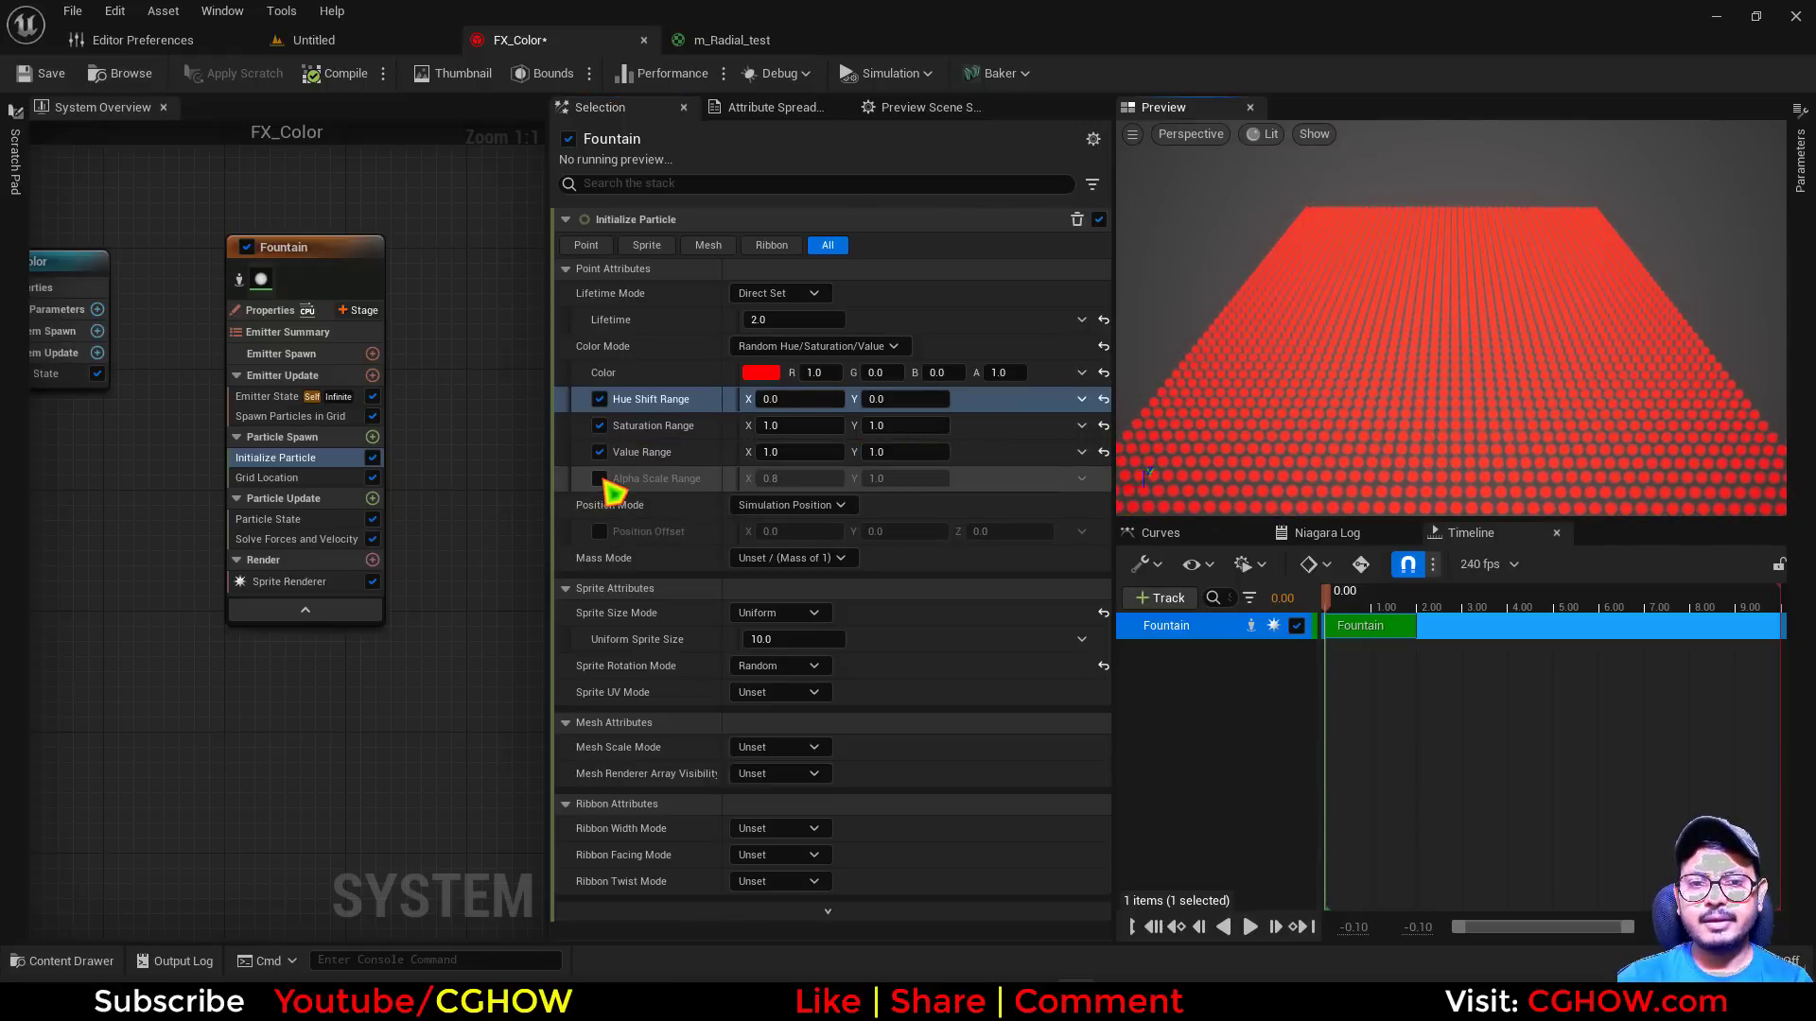
Enable Alpha Scale Range, then try the base color's alpha at 0.2 and restore it to 1
click(599, 479)
click(762, 375)
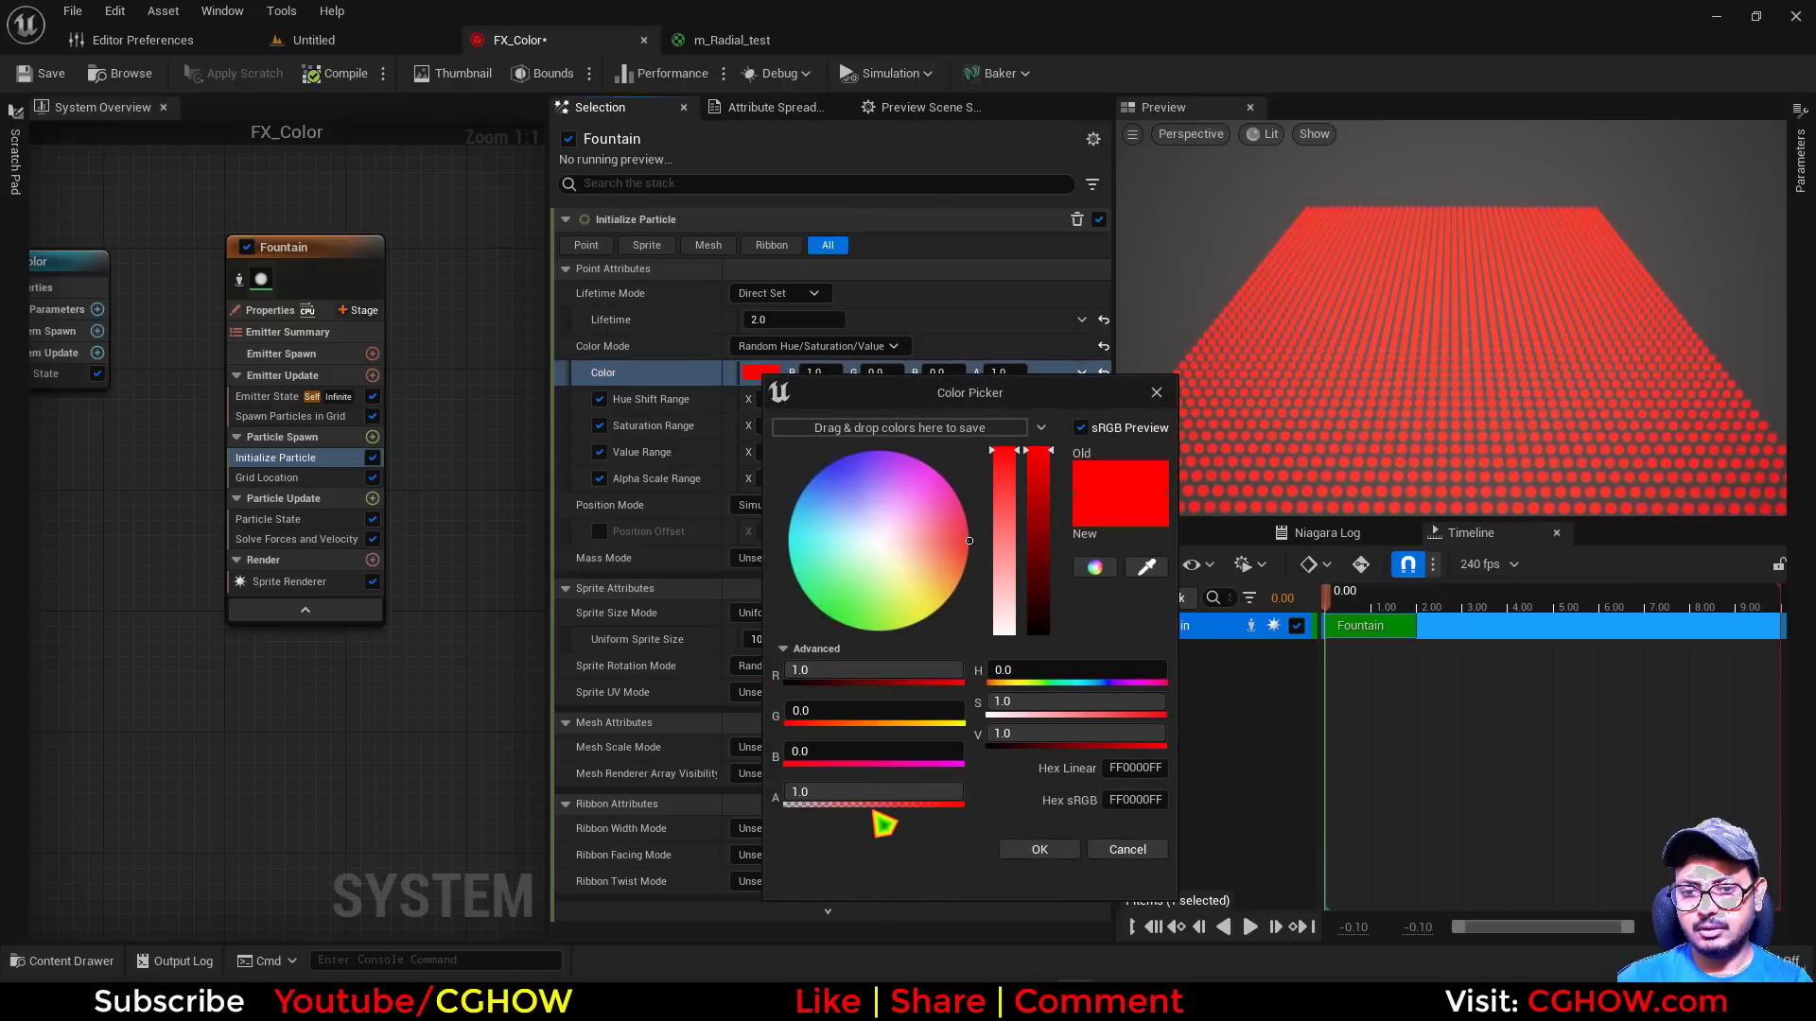
click(1143, 851)
click(1010, 374)
text(.2)
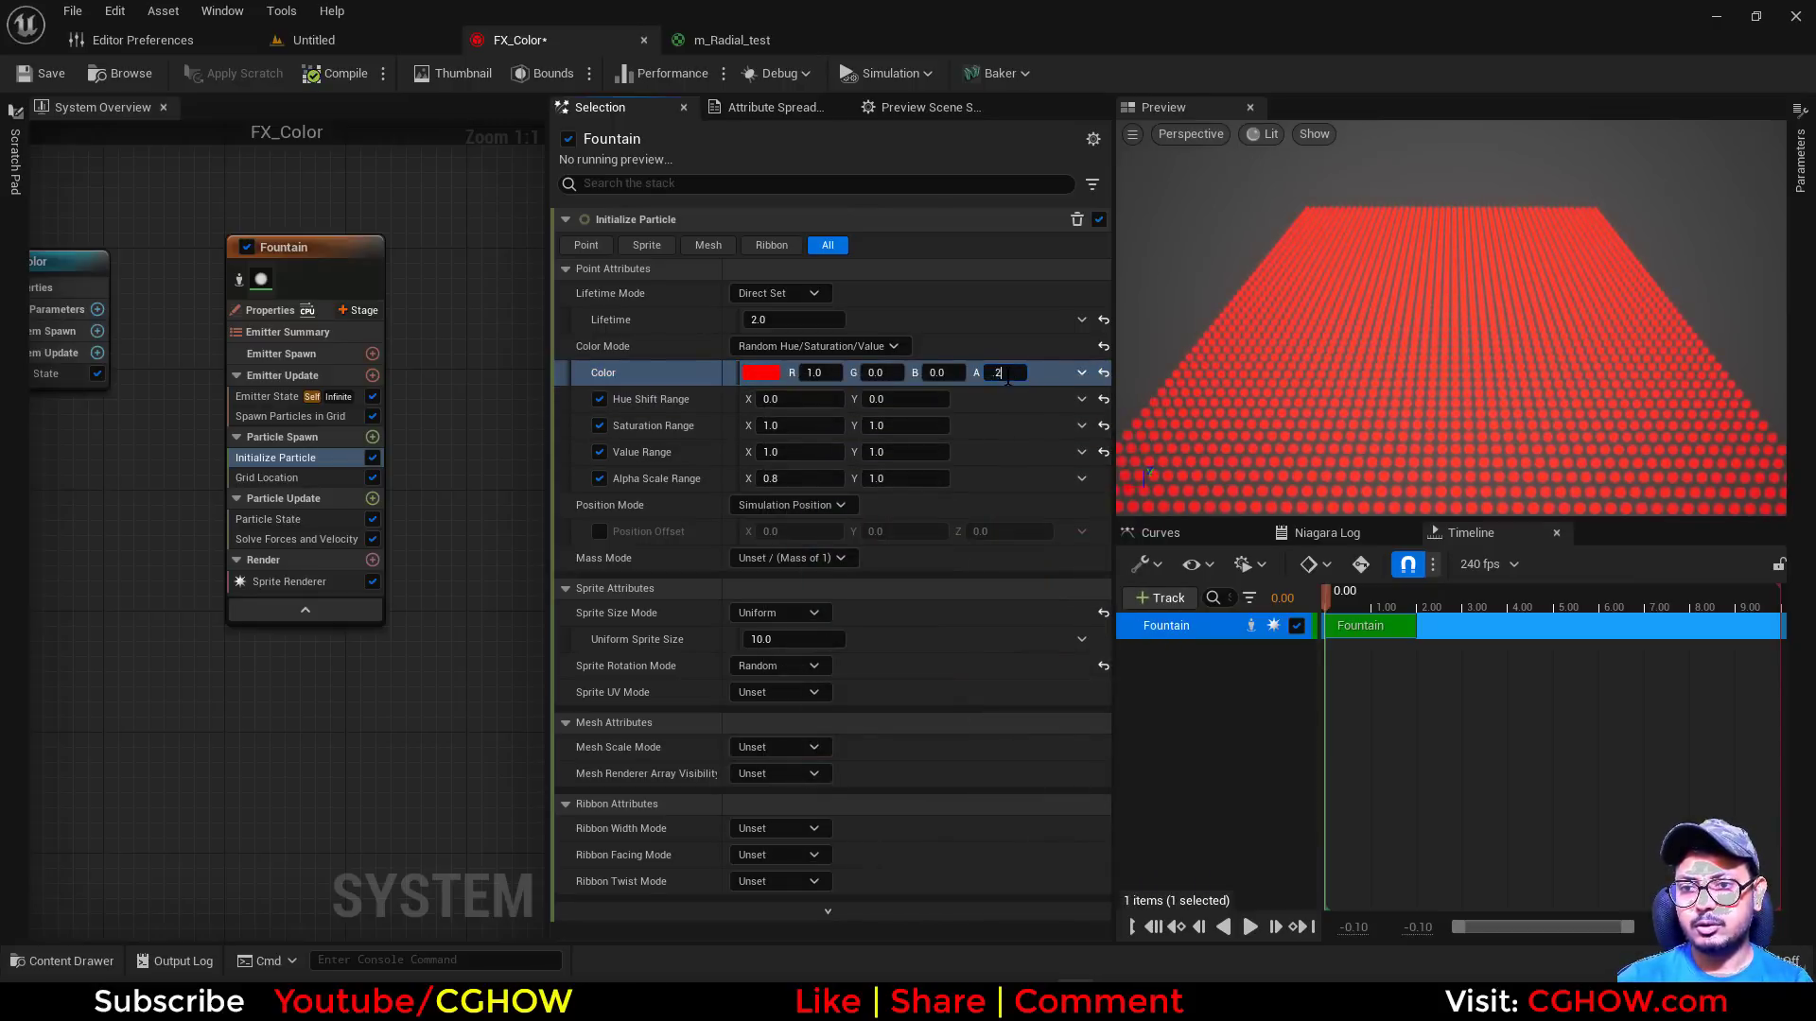
key(Return)
text(1)
key(Return)
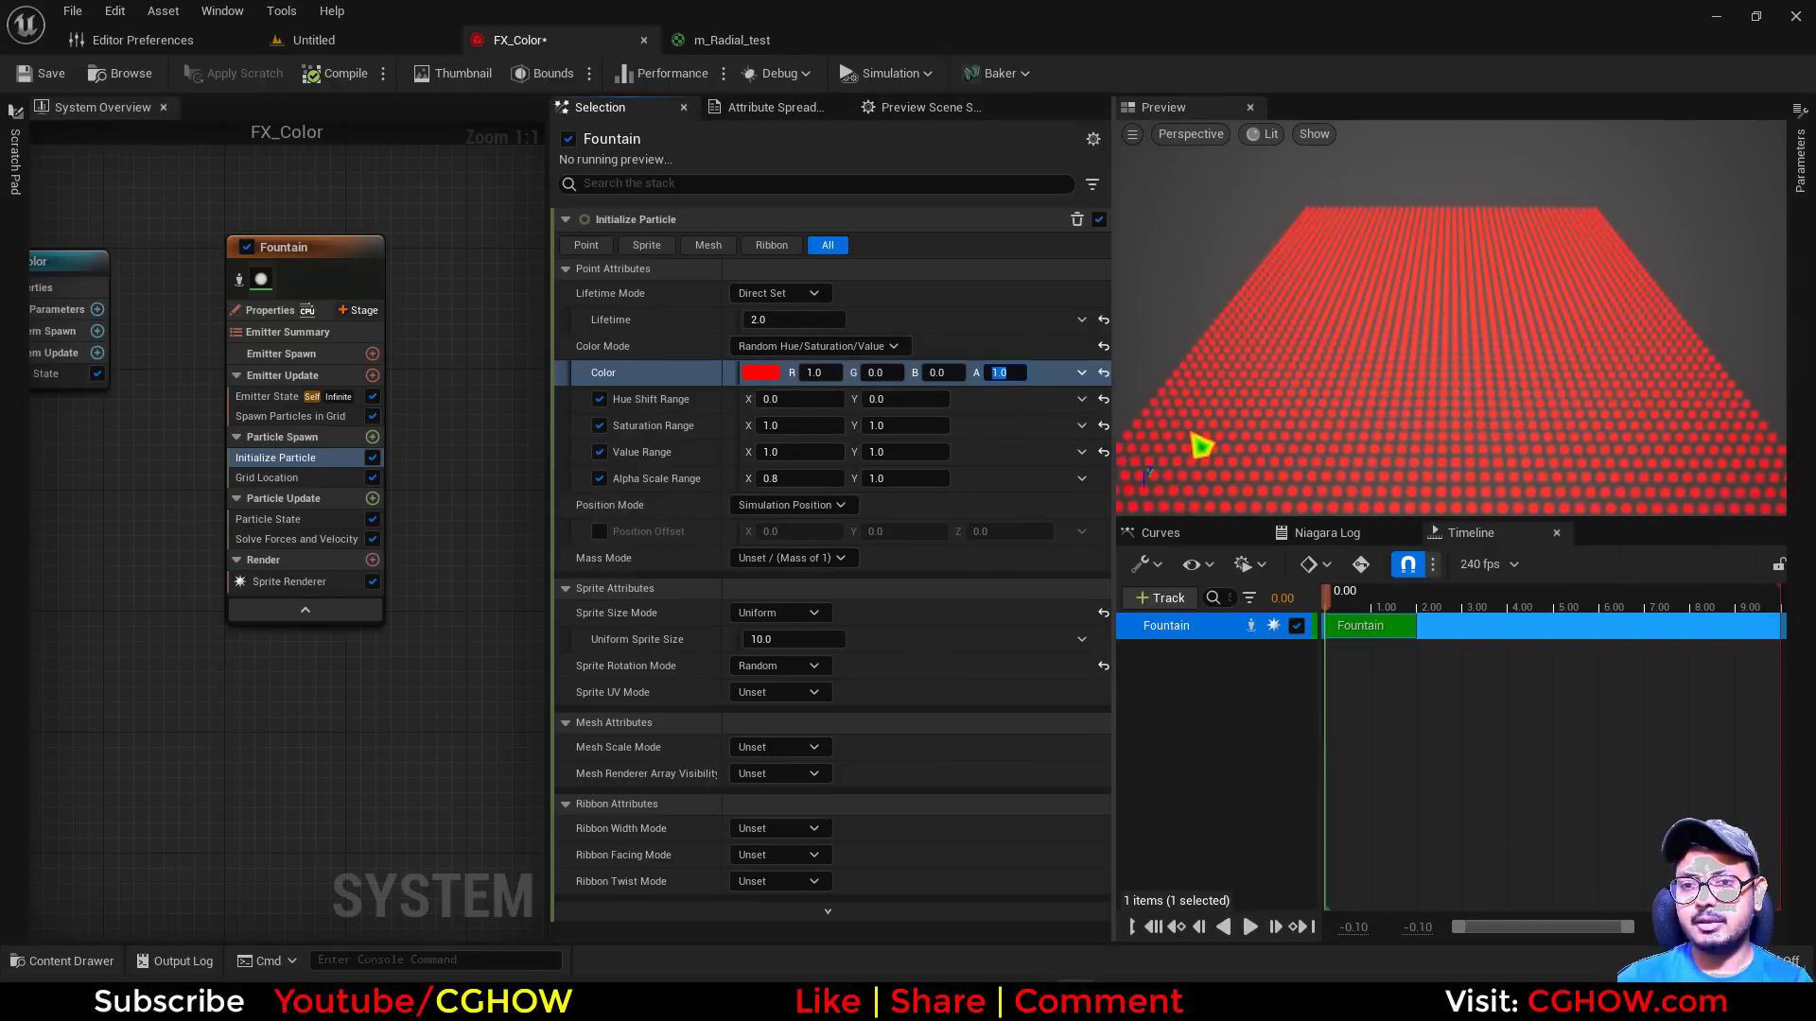
Set the Alpha Scale Range's X to 0 and inspect the particle grid up close
click(781, 478)
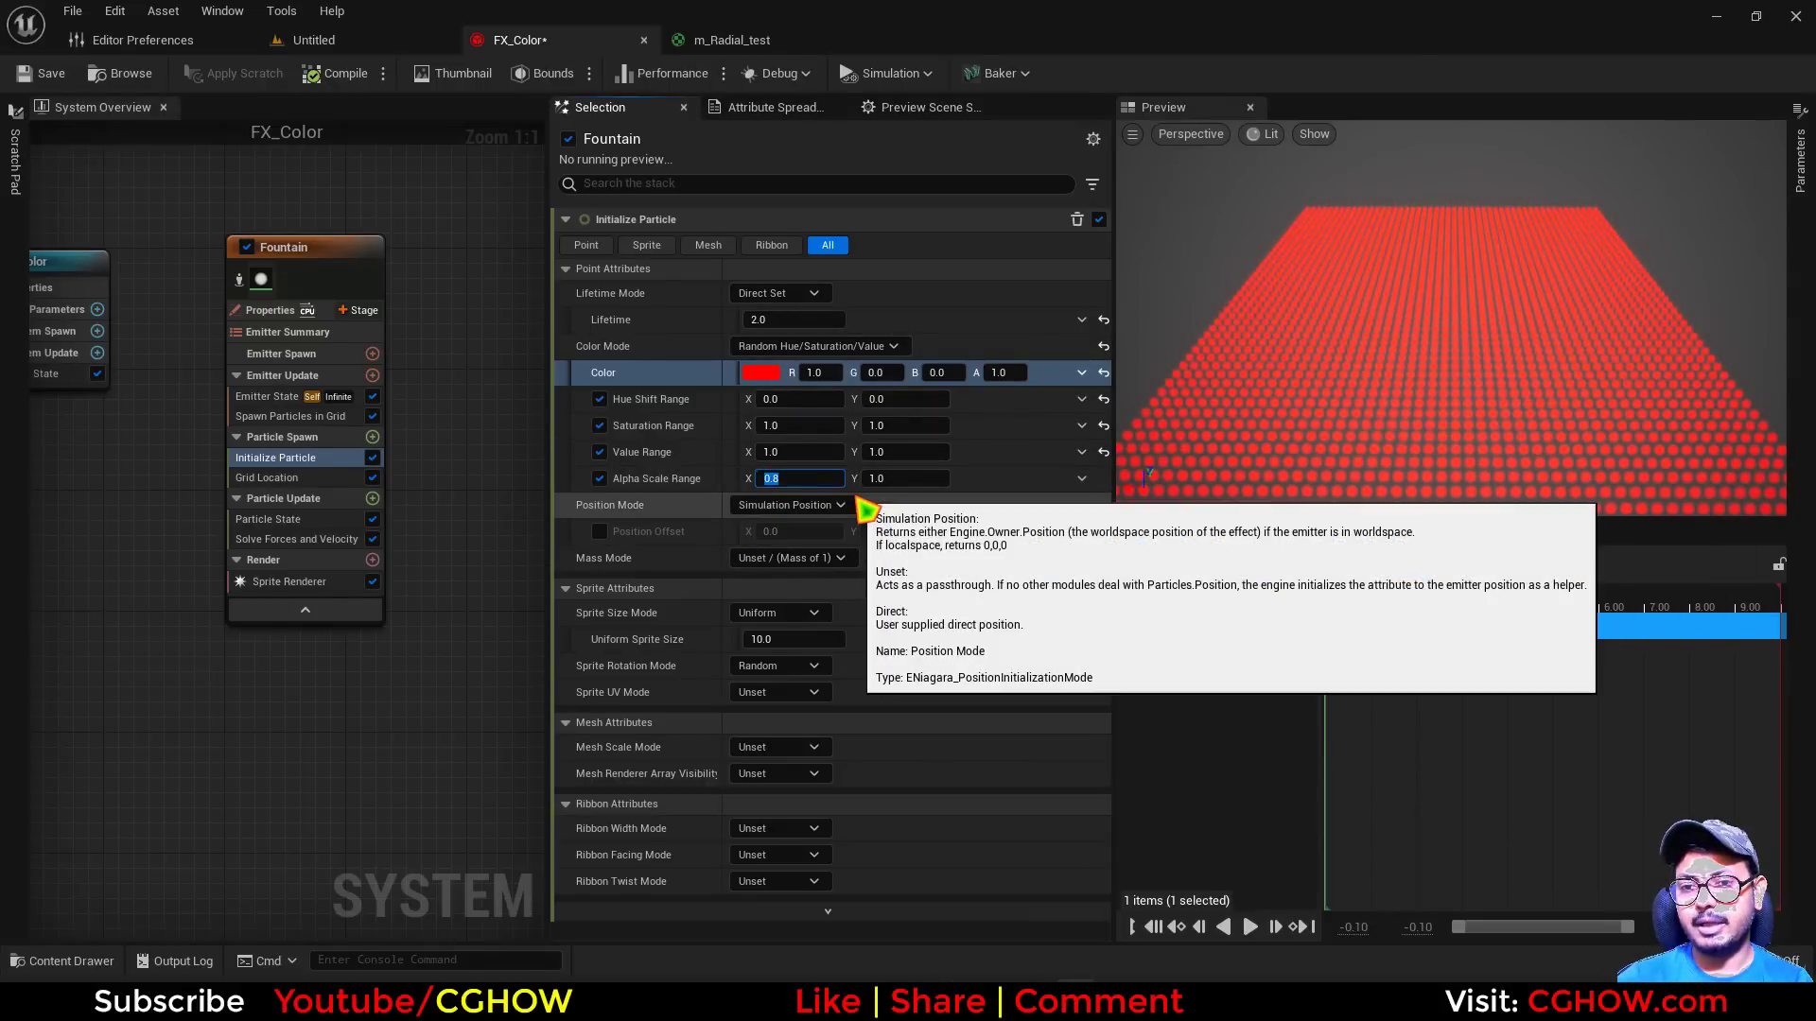
text(0)
key(Return)
mouse_move(1341, 417)
mouse_down()
mouse_move(1428, 402)
mouse_move(1414, 437)
mouse_move(1362, 429)
mouse_up()
click(770, 478)
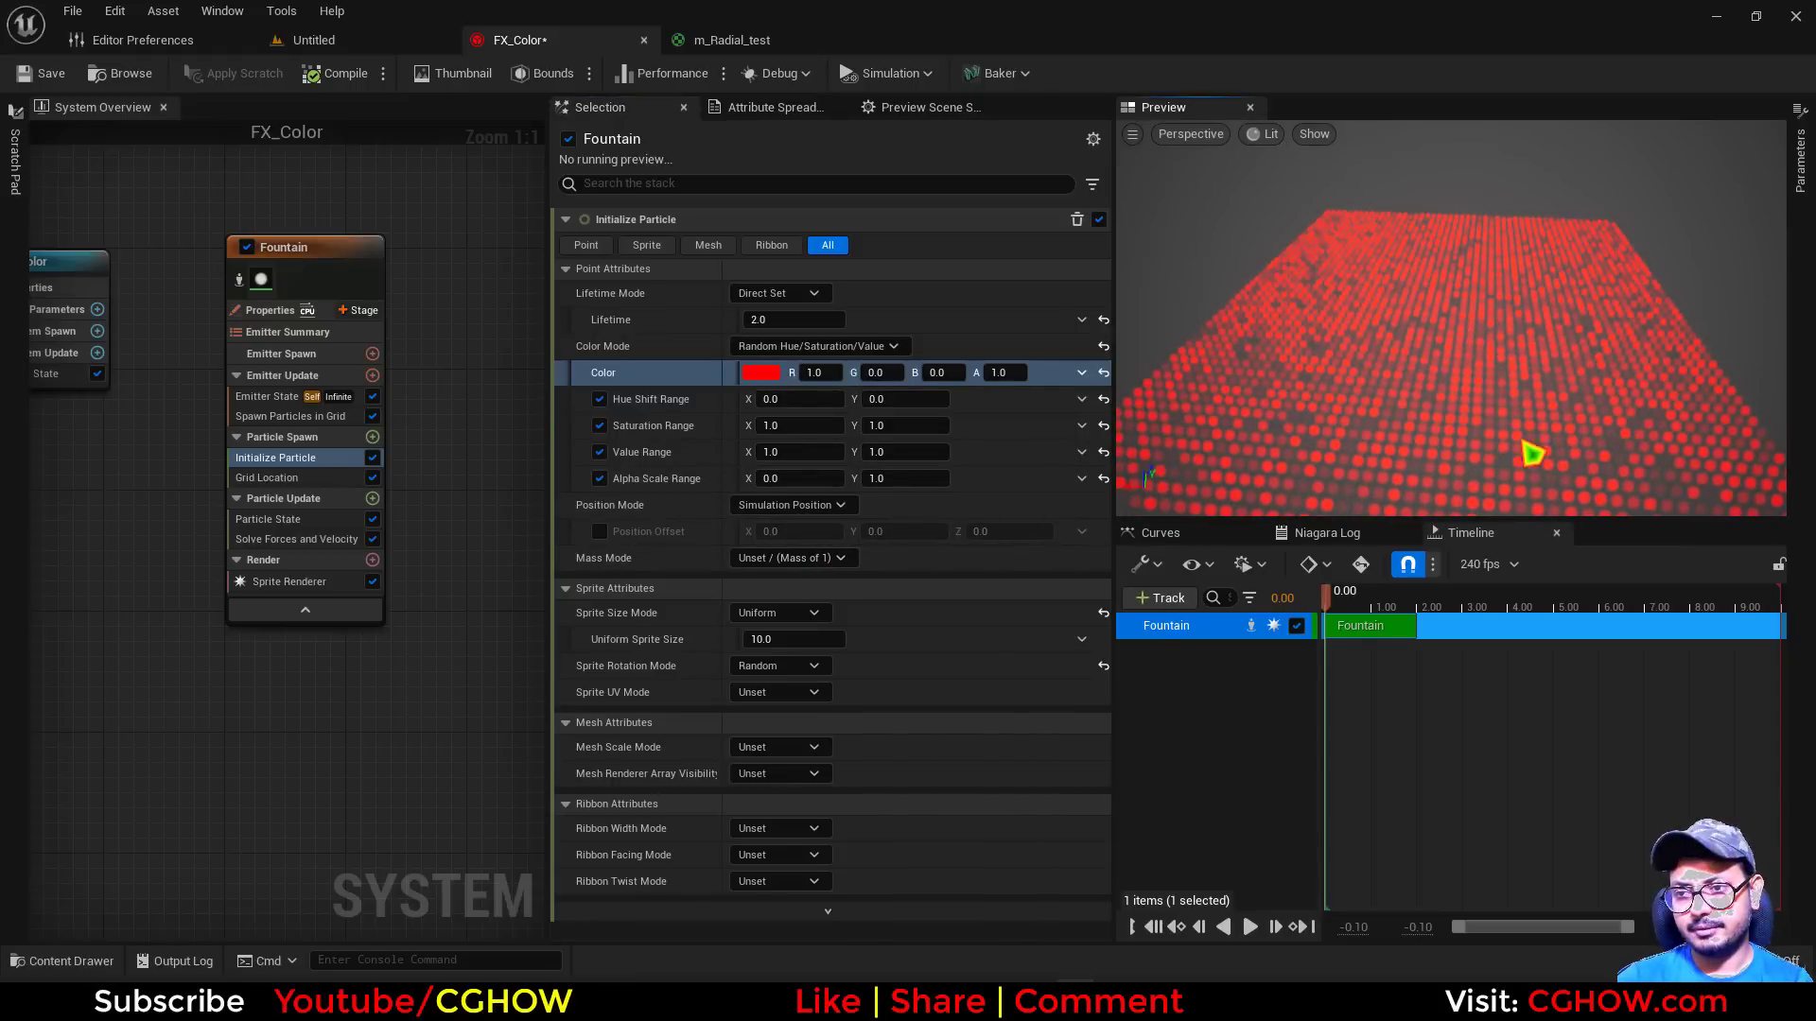
drag(1532, 454, 1598, 473)
scroll(1532, 454, up, 4)
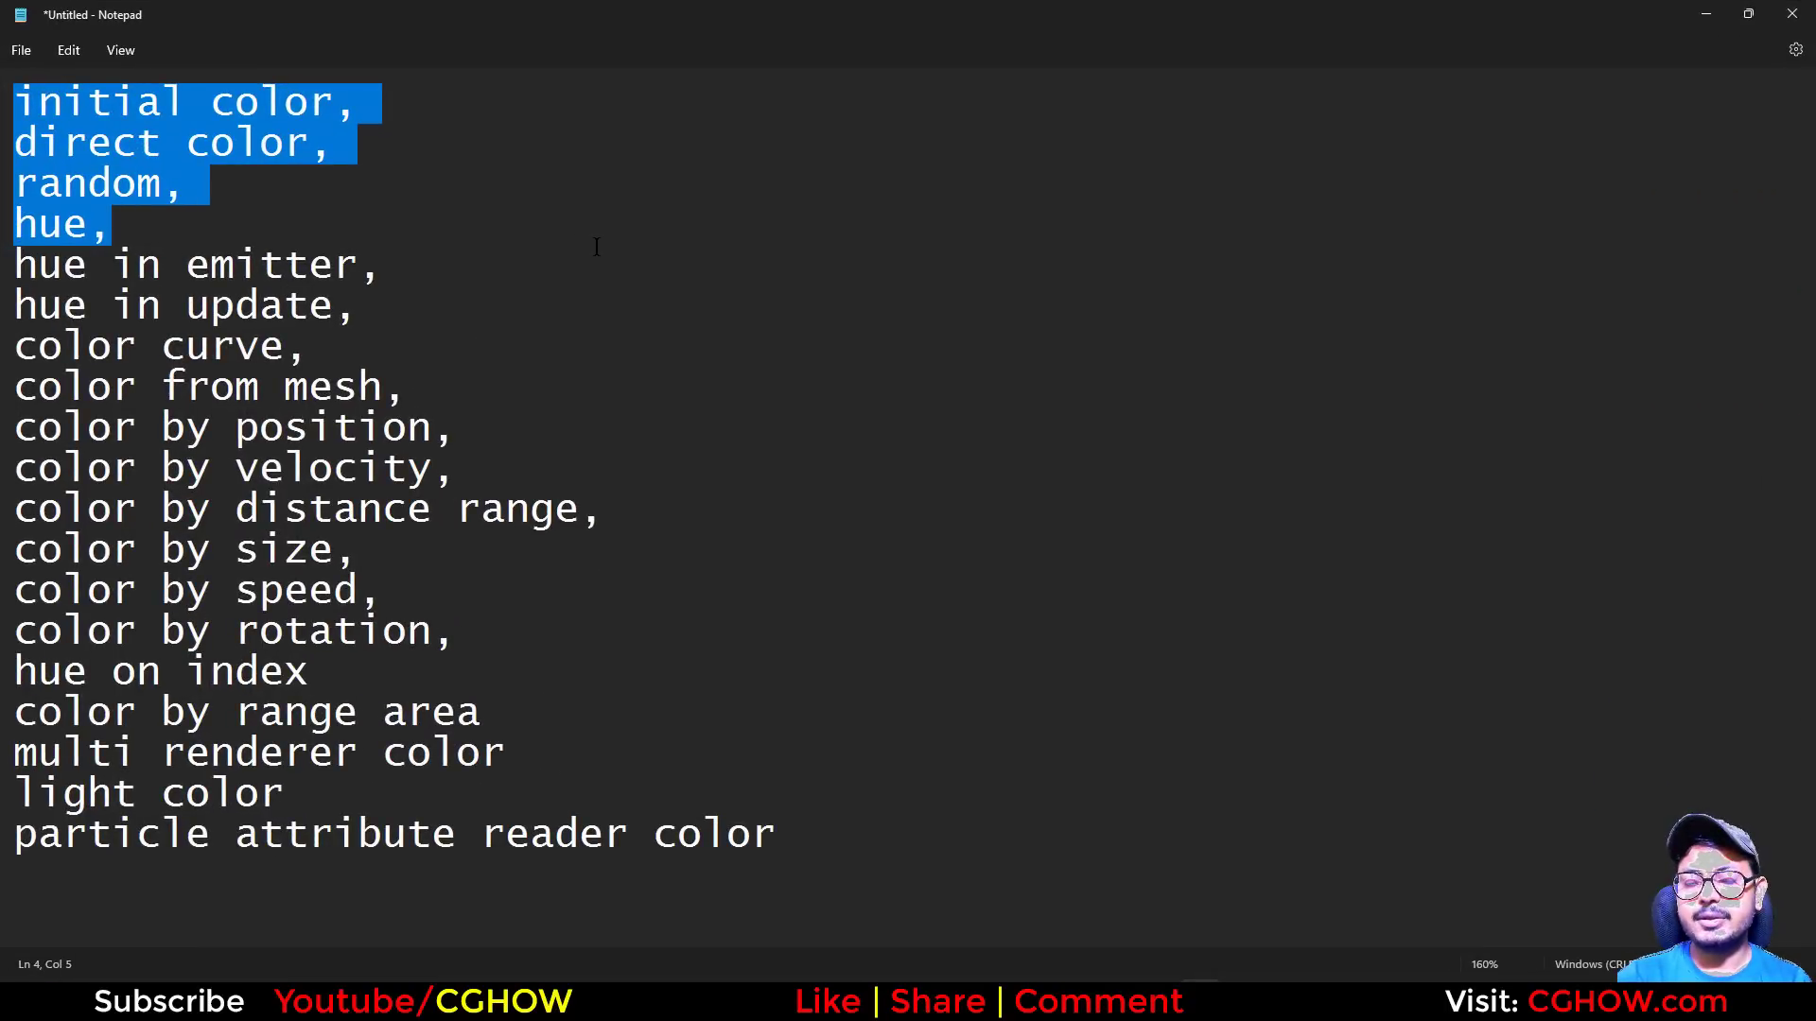
Return from Notepad to Unreal Editor, disable the existing Fountain emitter and add another Fountain emitter beside it
click(1705, 15)
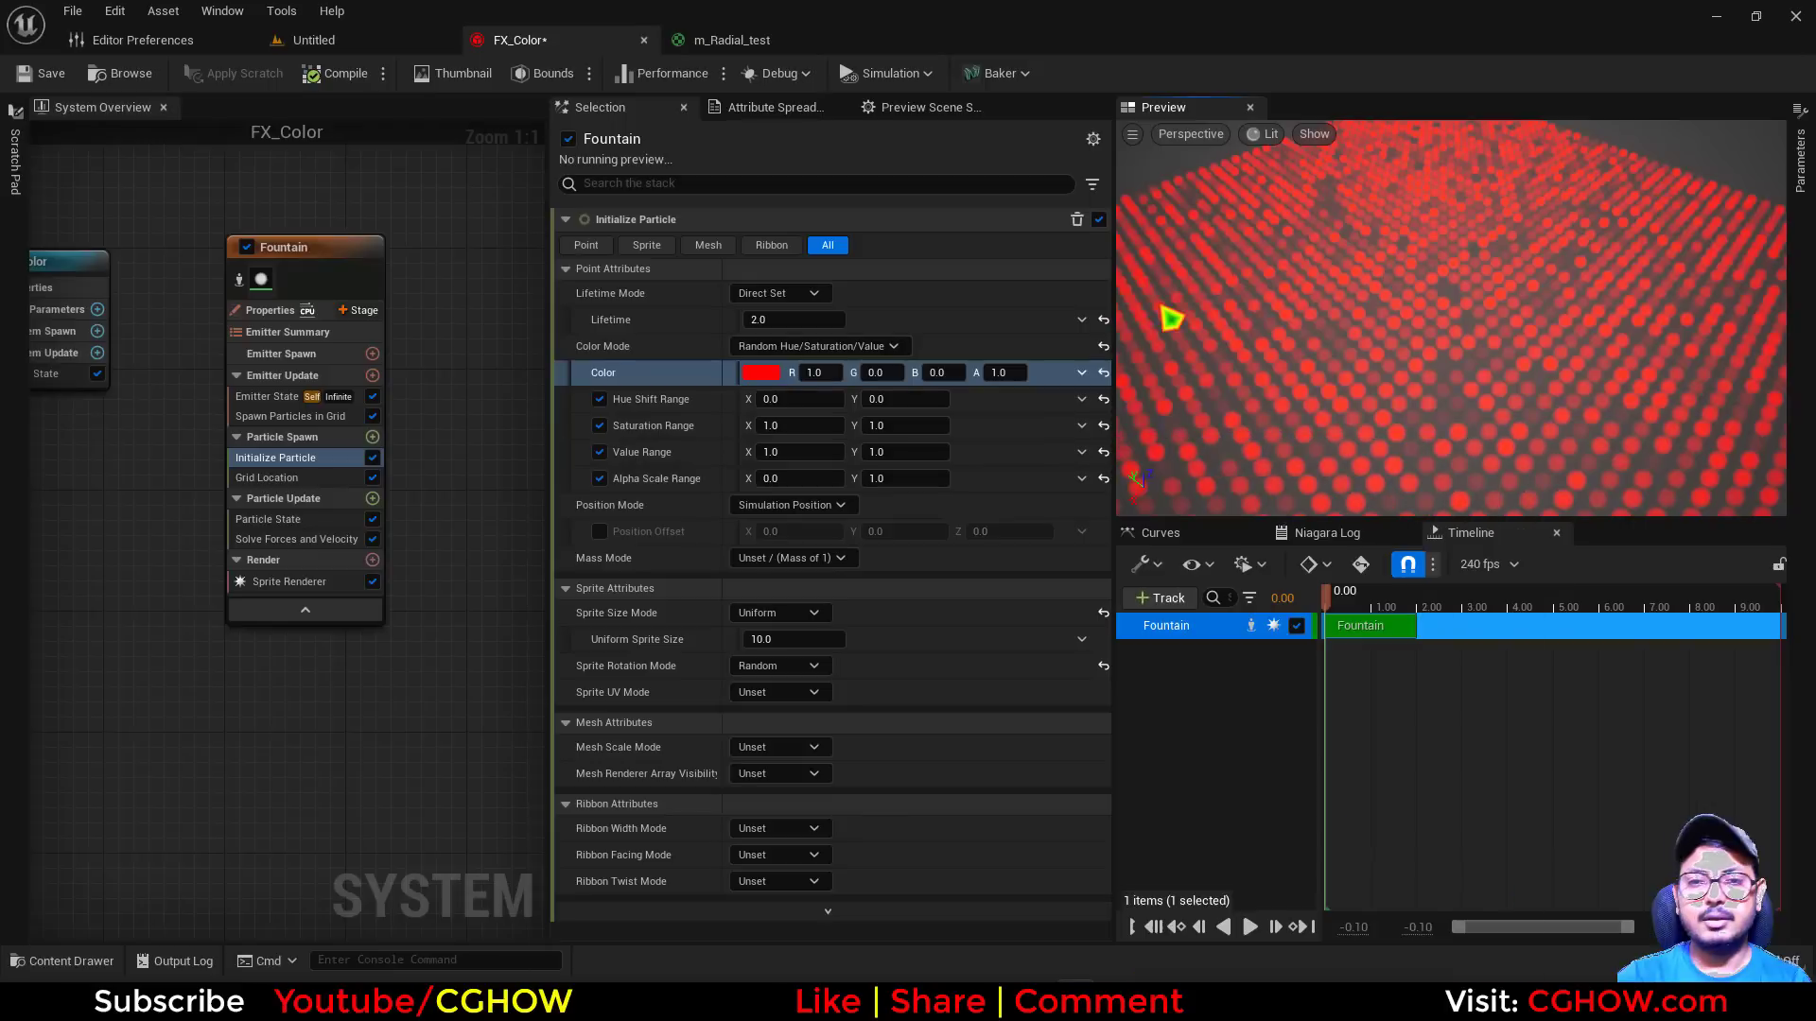
right_drag(354, 184, 236, 192)
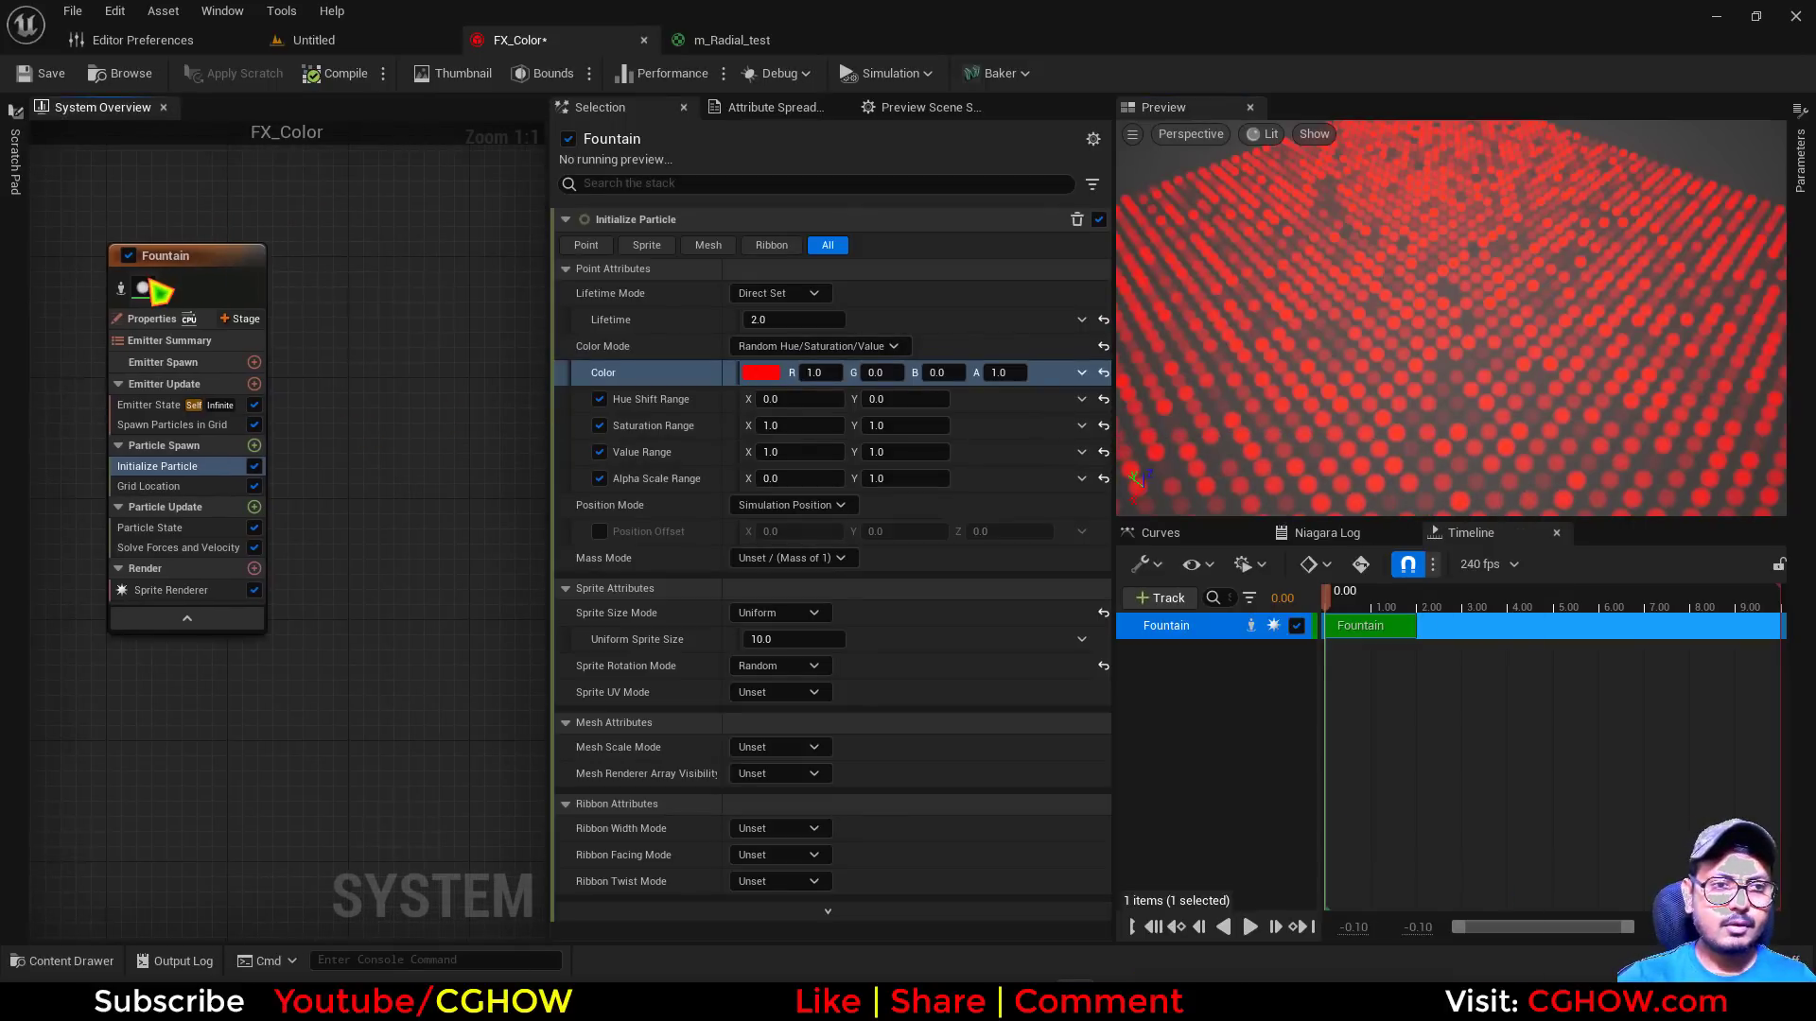
click(129, 258)
right_click(404, 227)
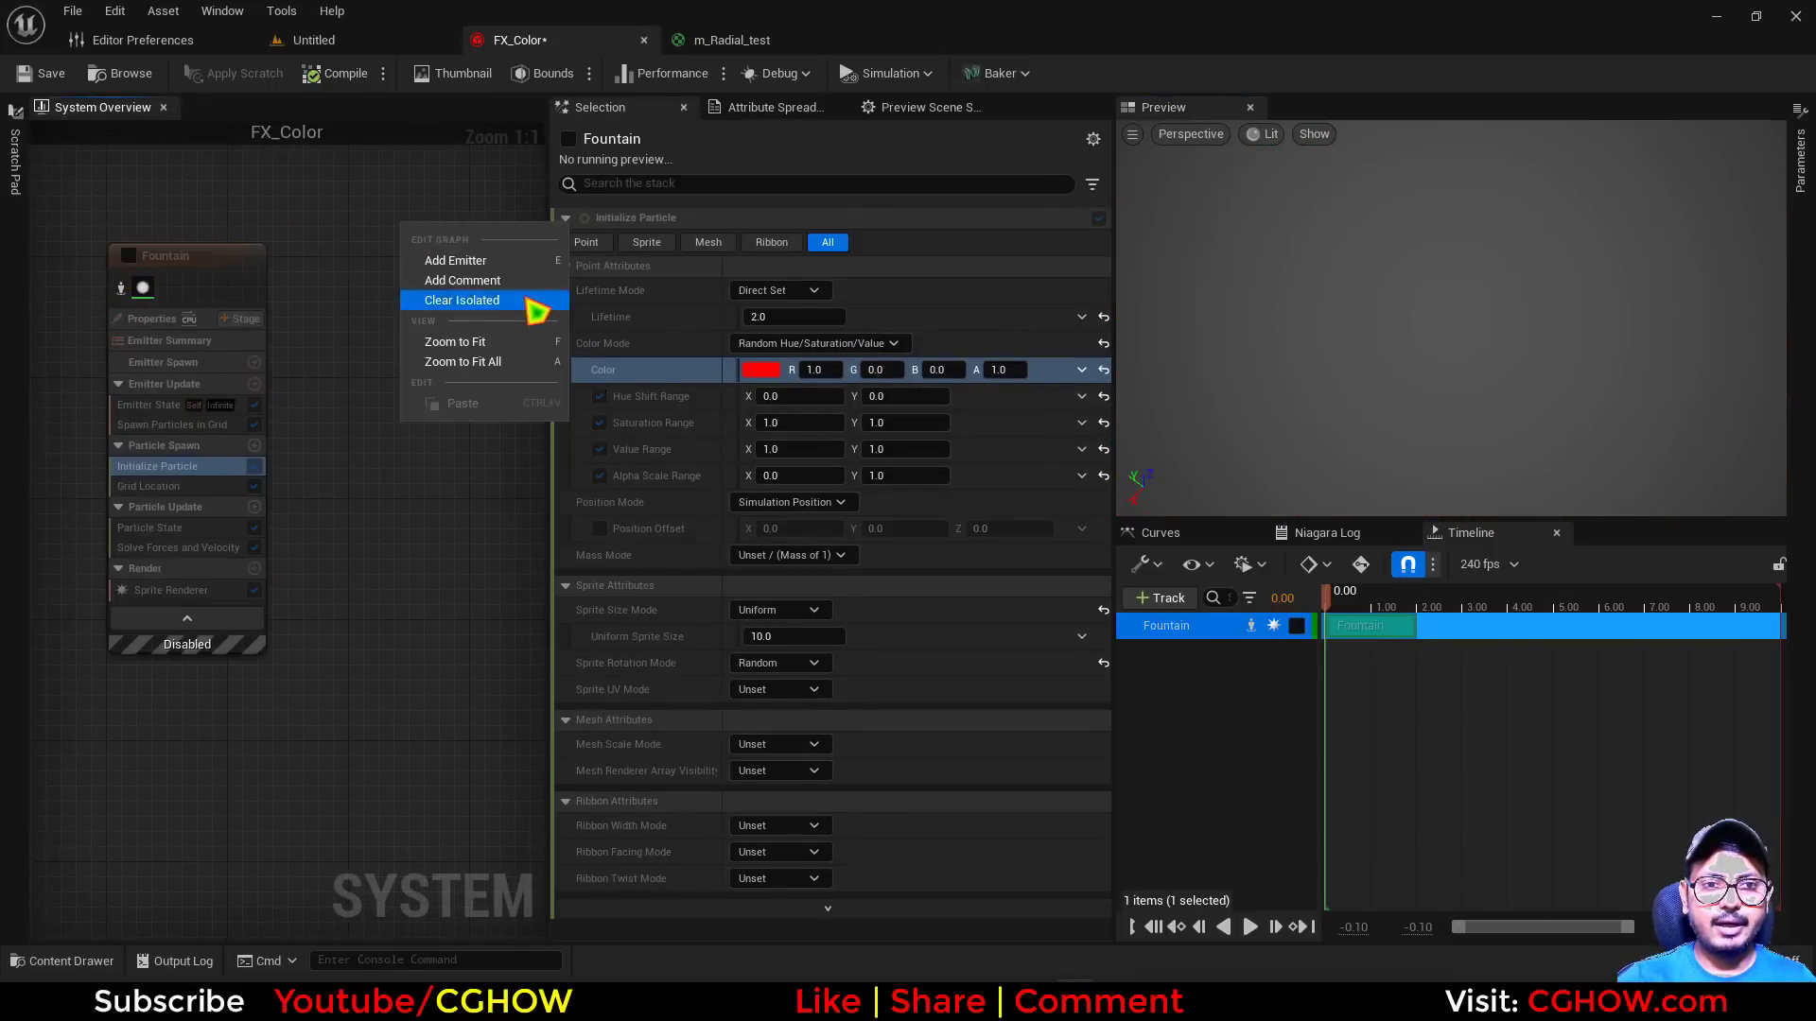
click(516, 264)
click(677, 549)
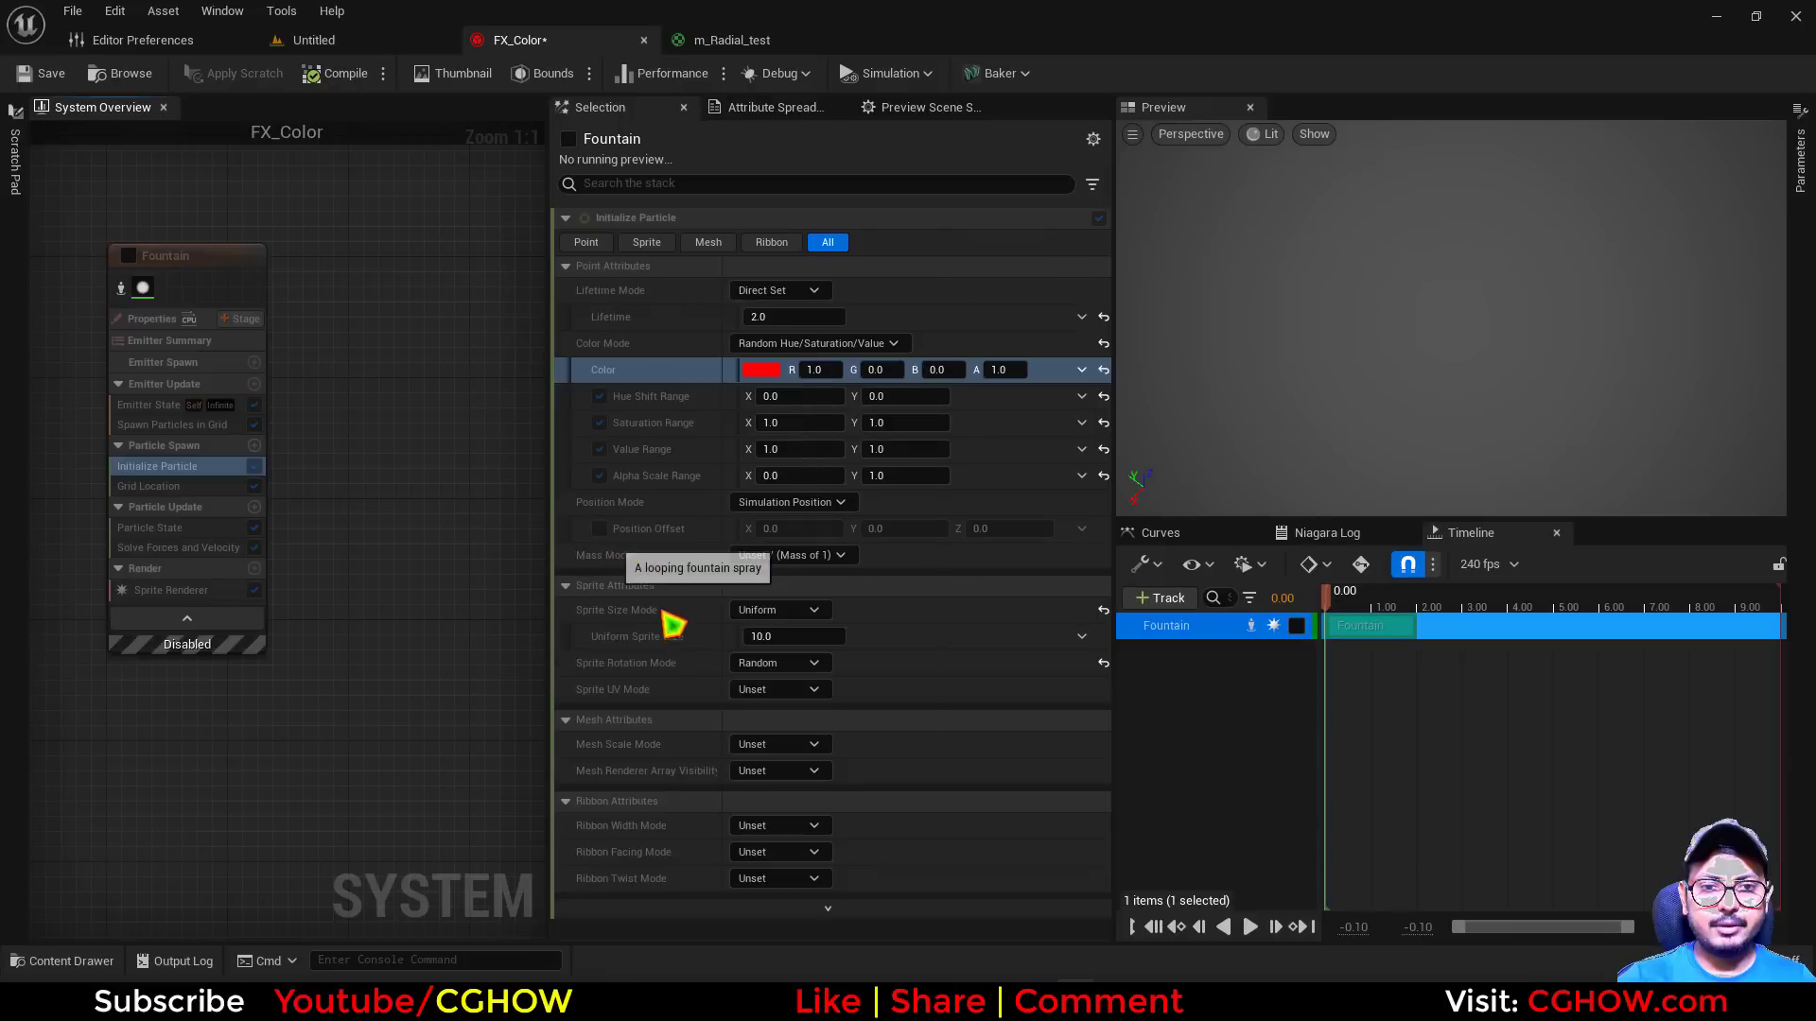
right_drag(400, 242, 461, 345)
drag(370, 409, 317, 233)
right_drag(317, 232, 438, 334)
Play the simulation and set the new emitter's Add Velocity mode to From Point
click(407, 490)
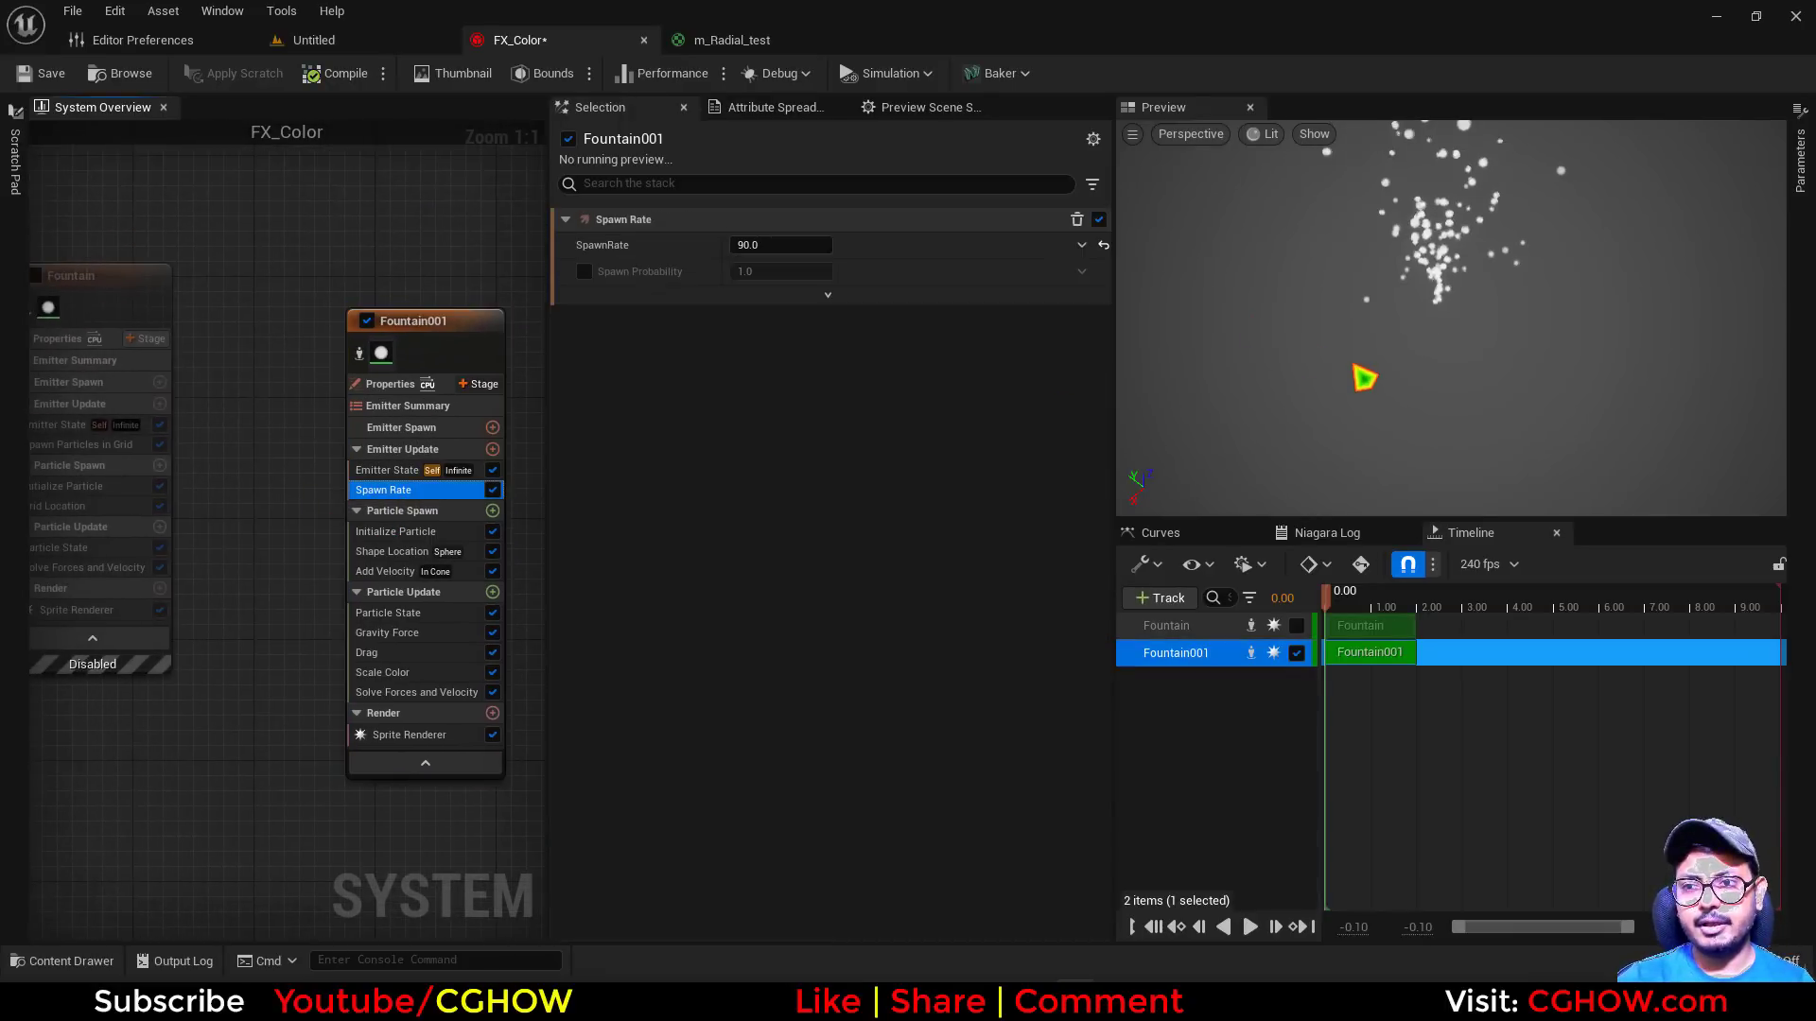
click(1248, 927)
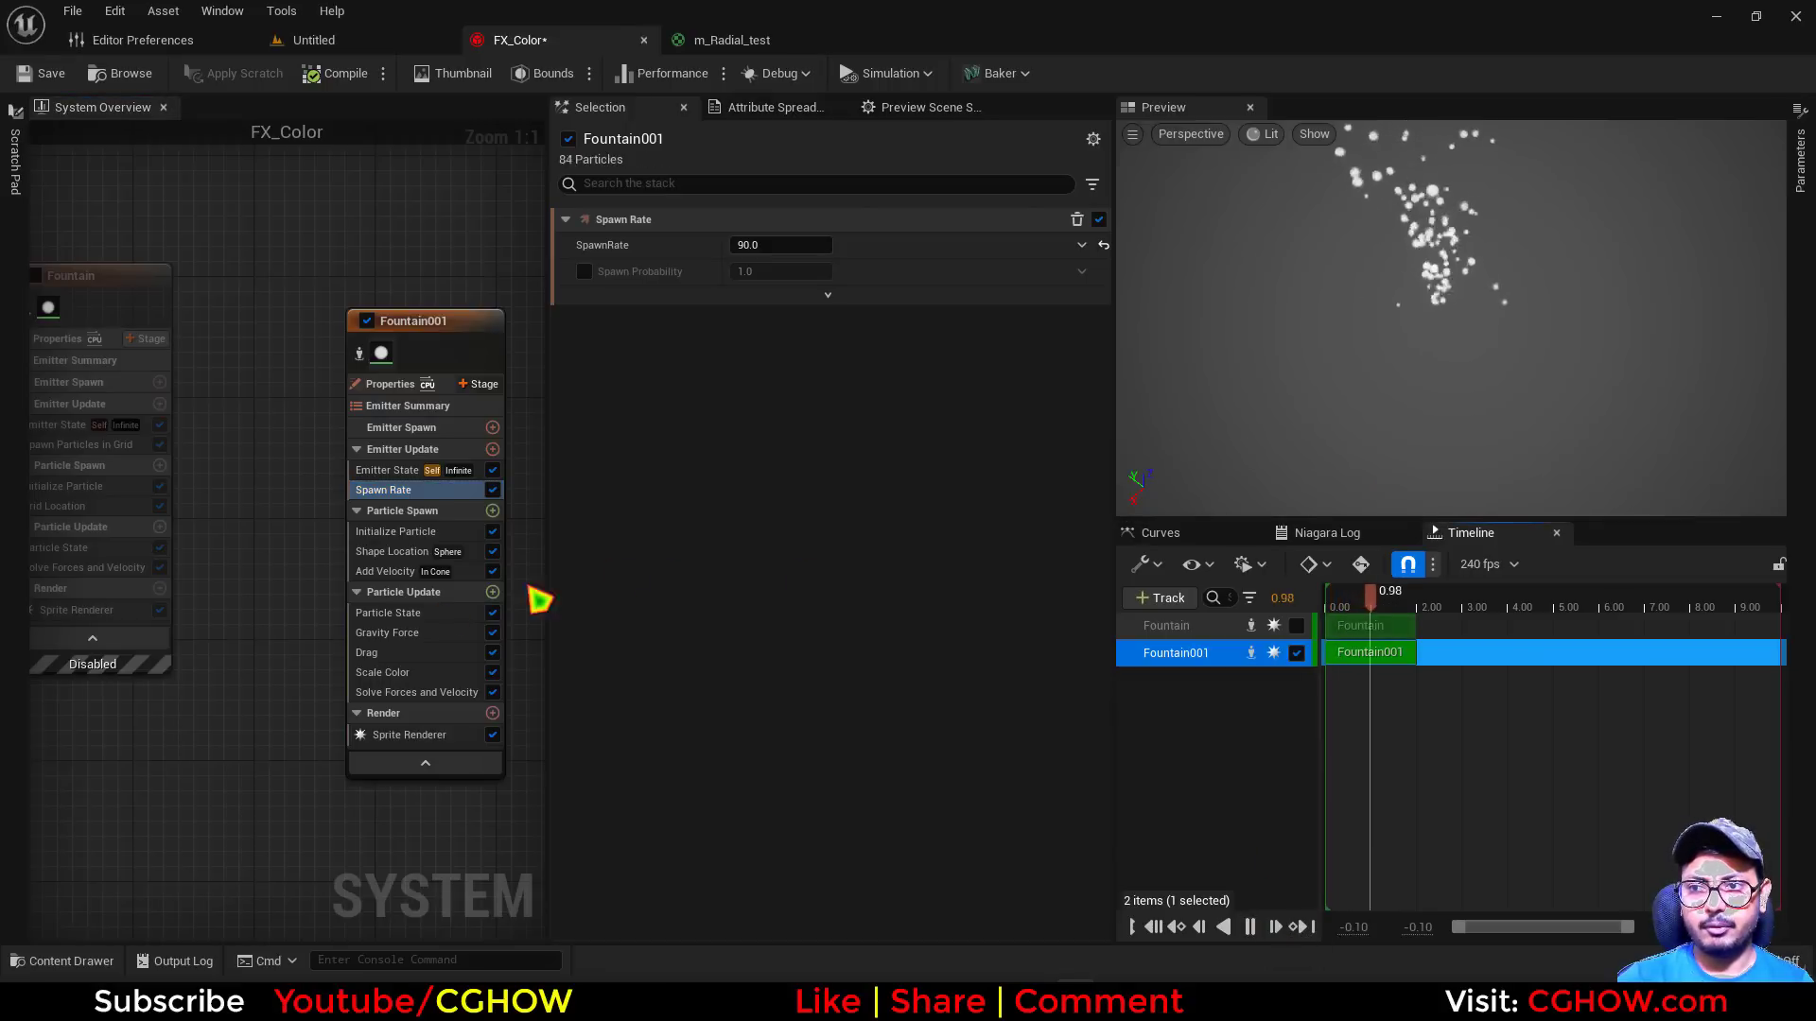
click(389, 571)
click(799, 245)
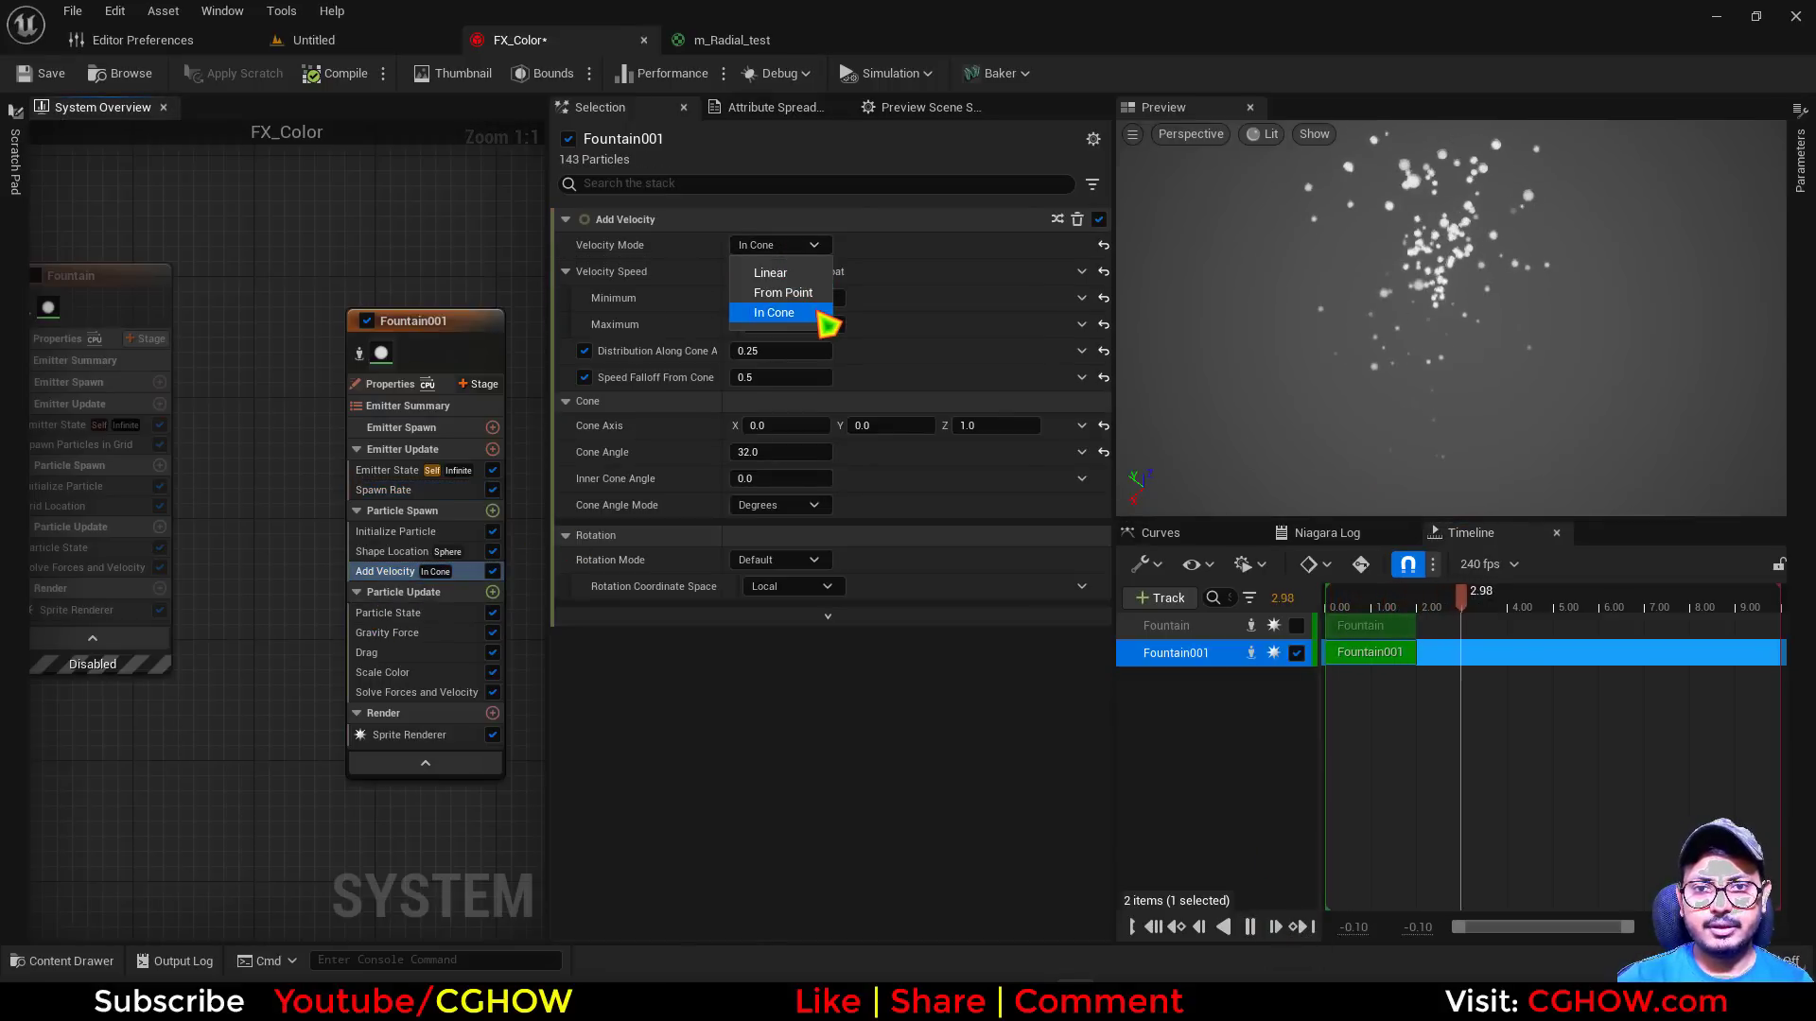
click(813, 292)
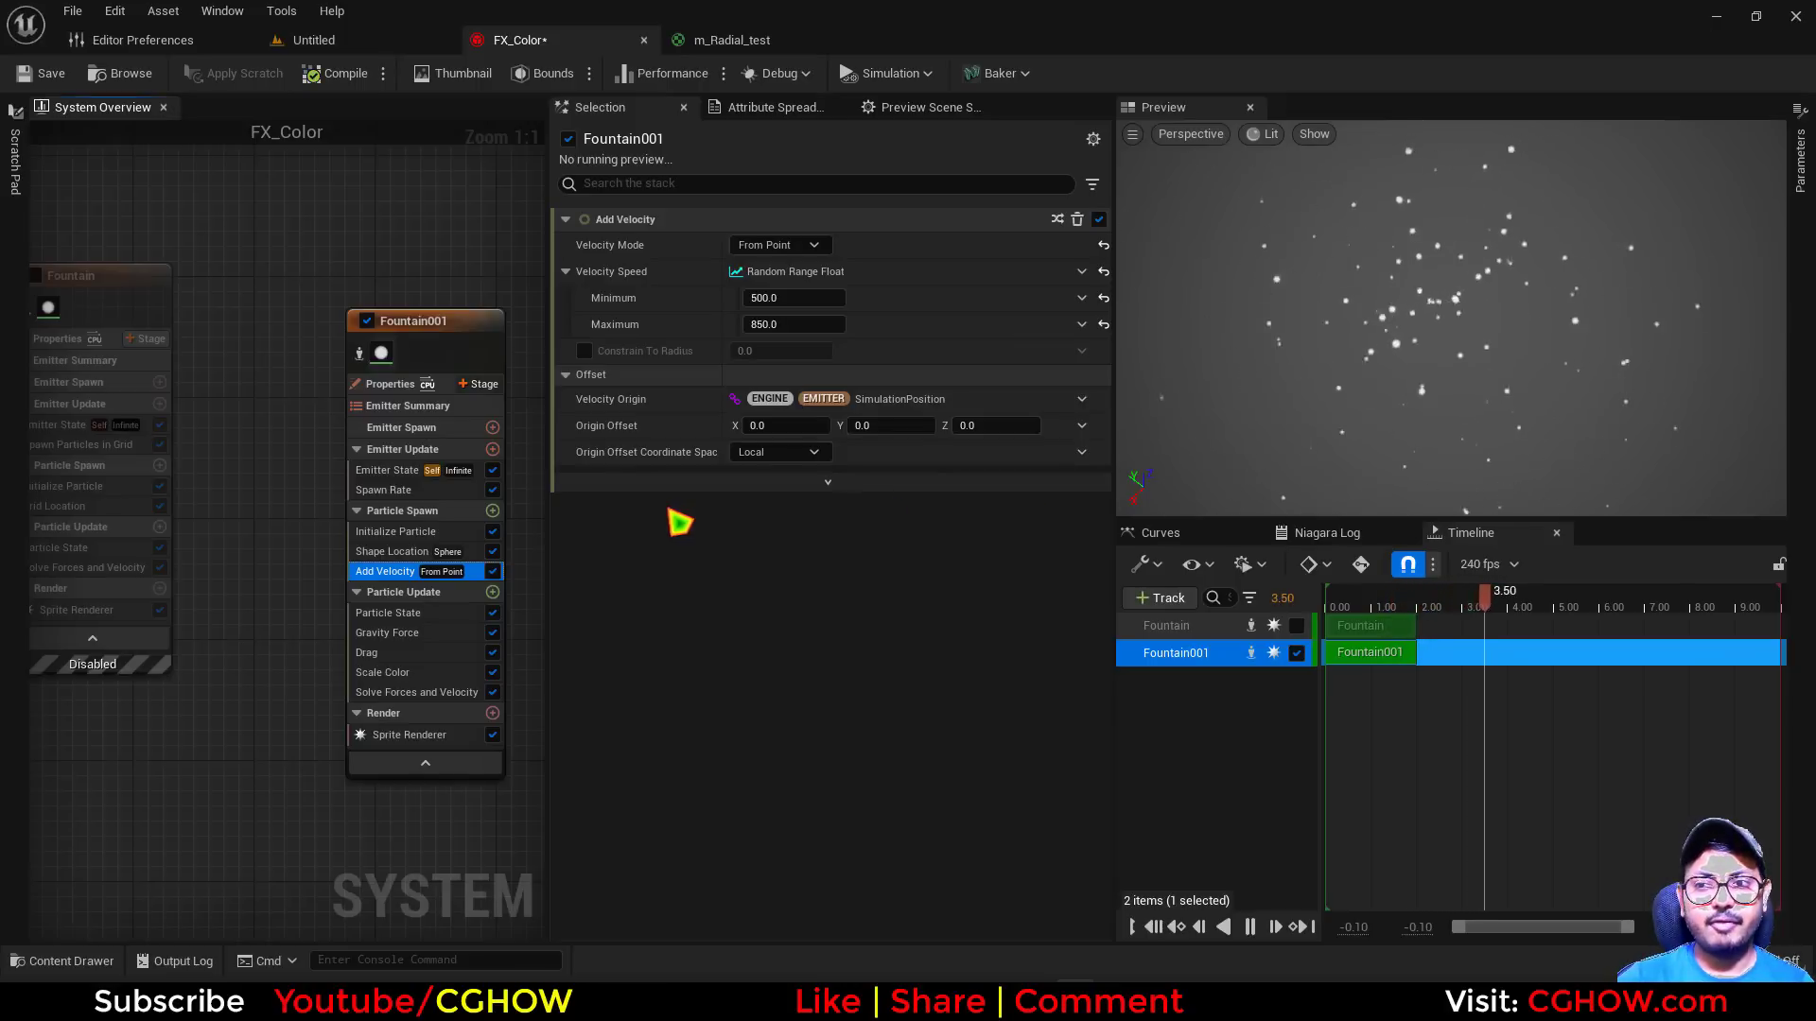
Replace Fountain001's Spawn Rate module with Spawn Burst Instantaneous, using a Spawn Count of 100
click(479, 488)
key(Delete)
click(493, 451)
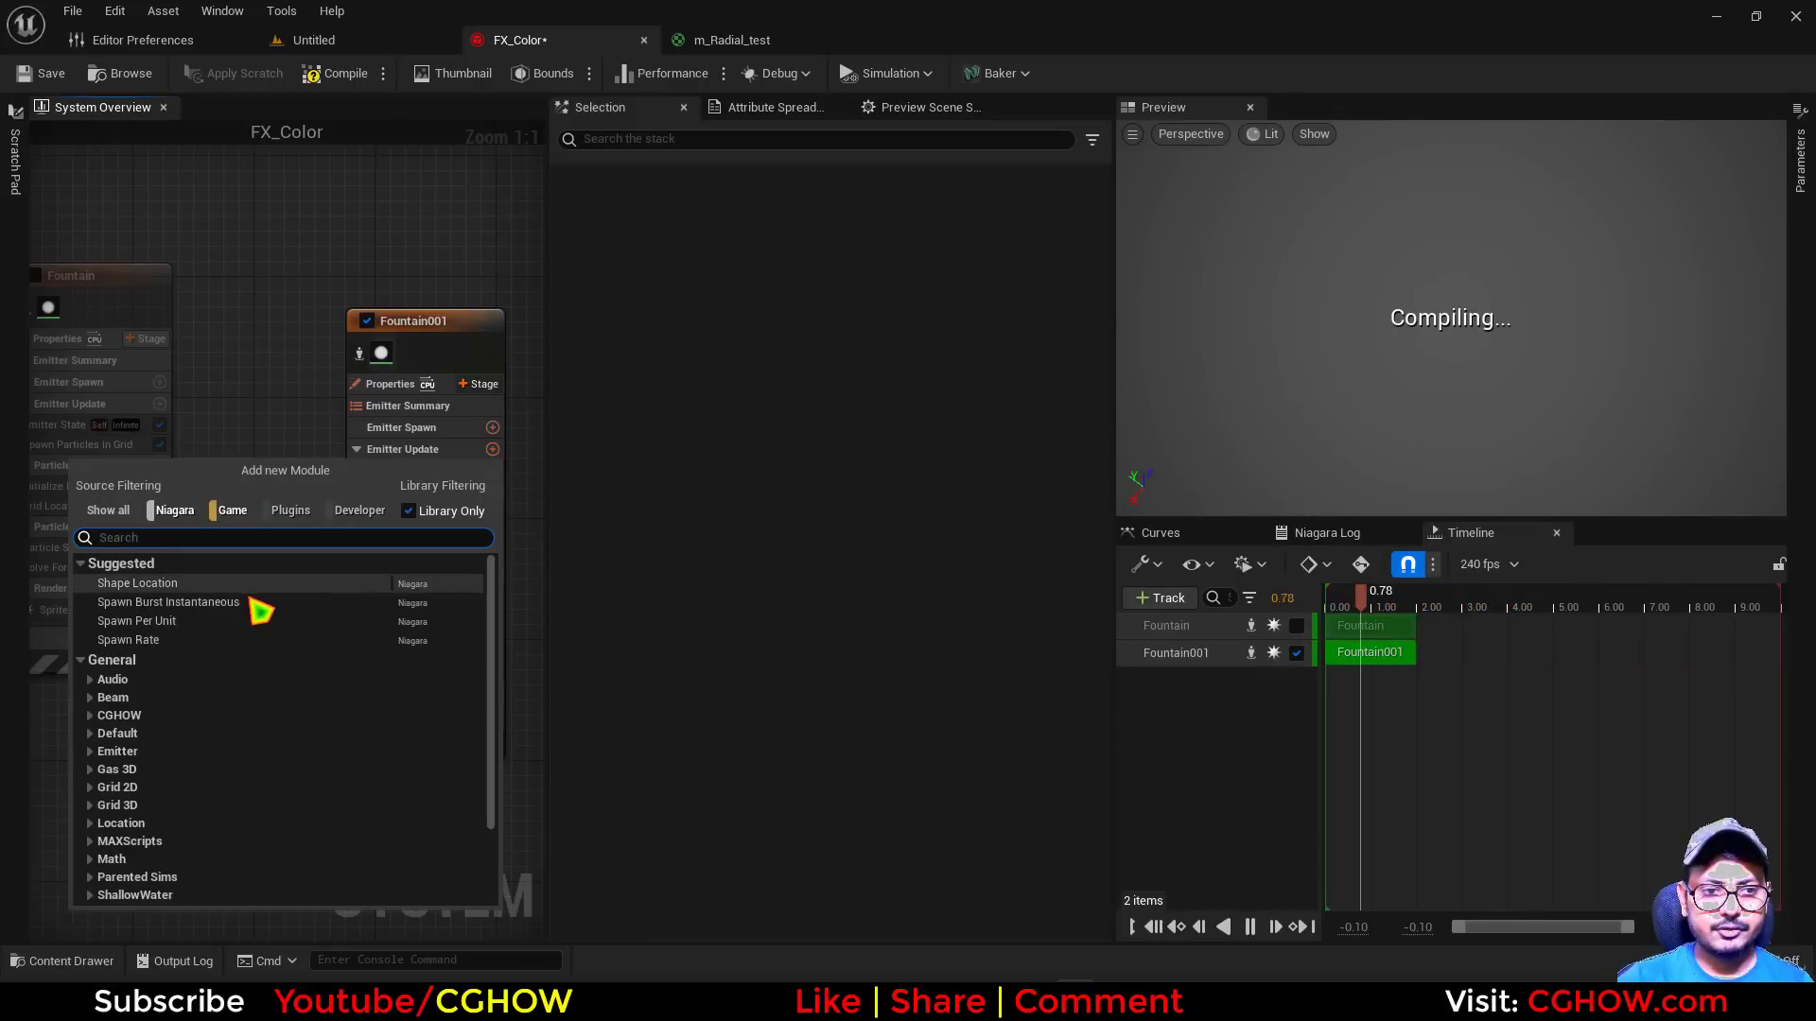
click(257, 603)
click(799, 248)
text(100)
key(Return)
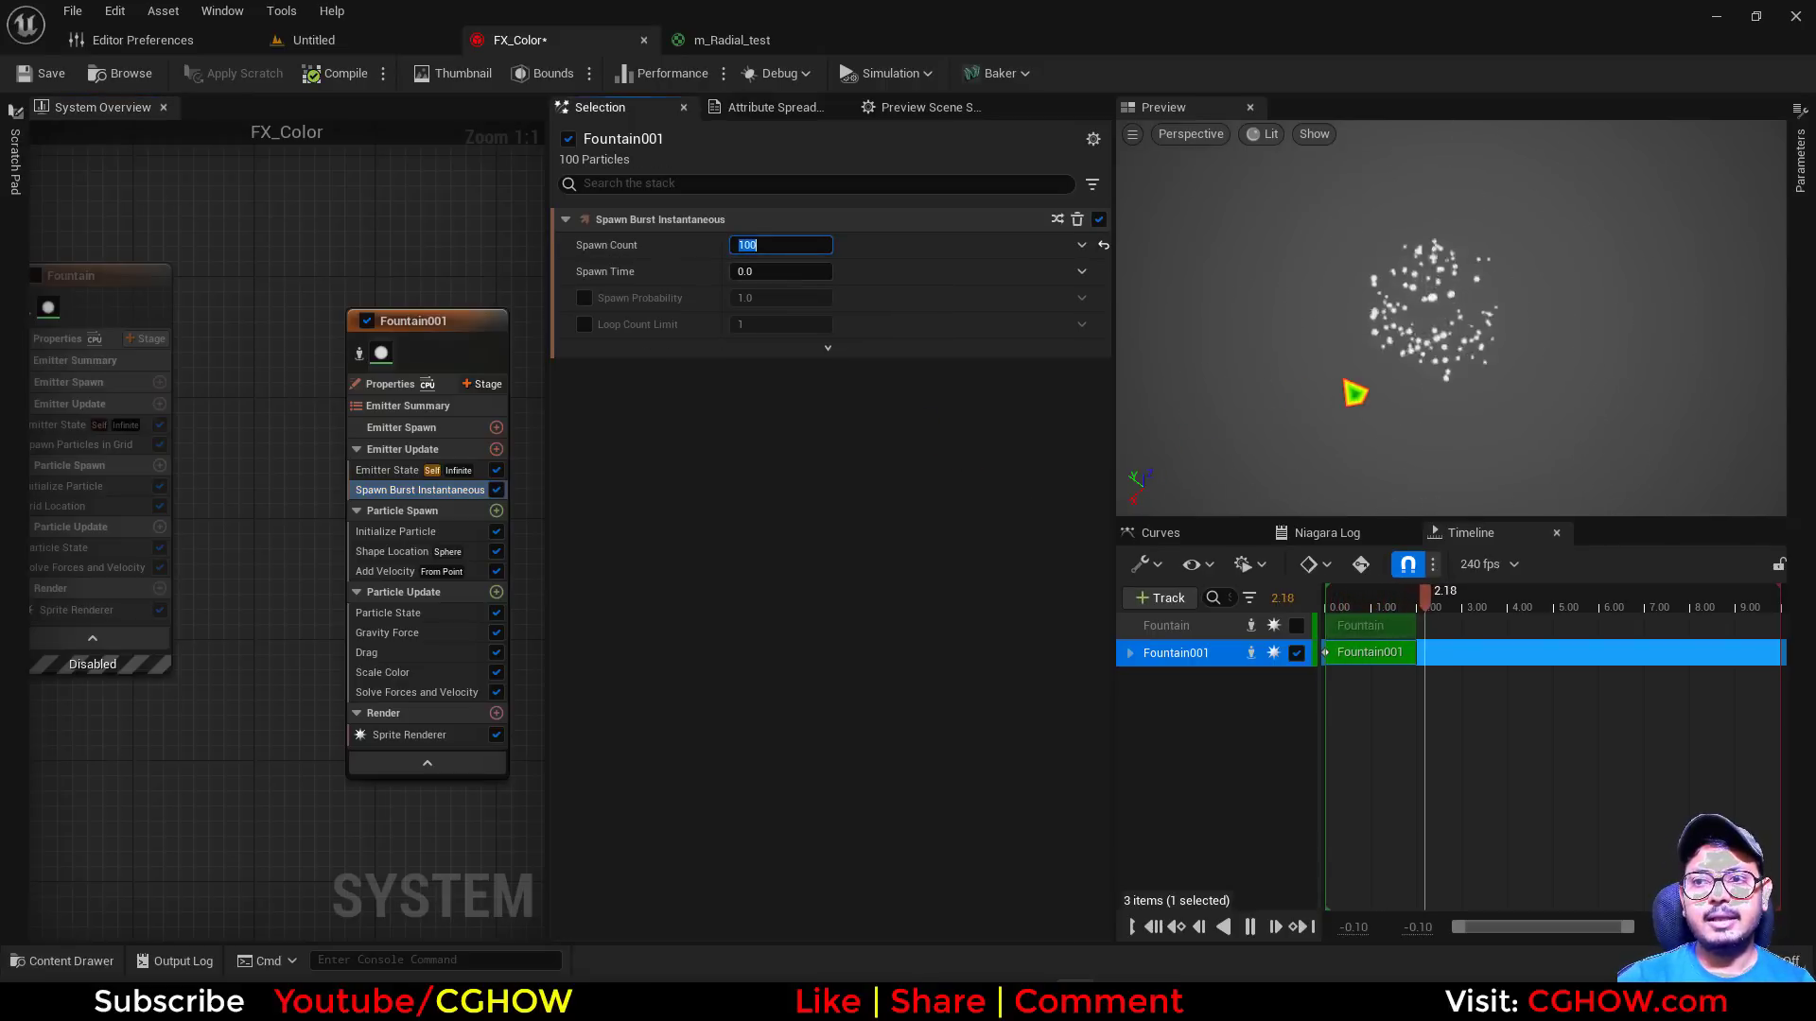
Set Fountain001's Initialize Particle color to bright red with R 10, G 0 and B 0
click(397, 531)
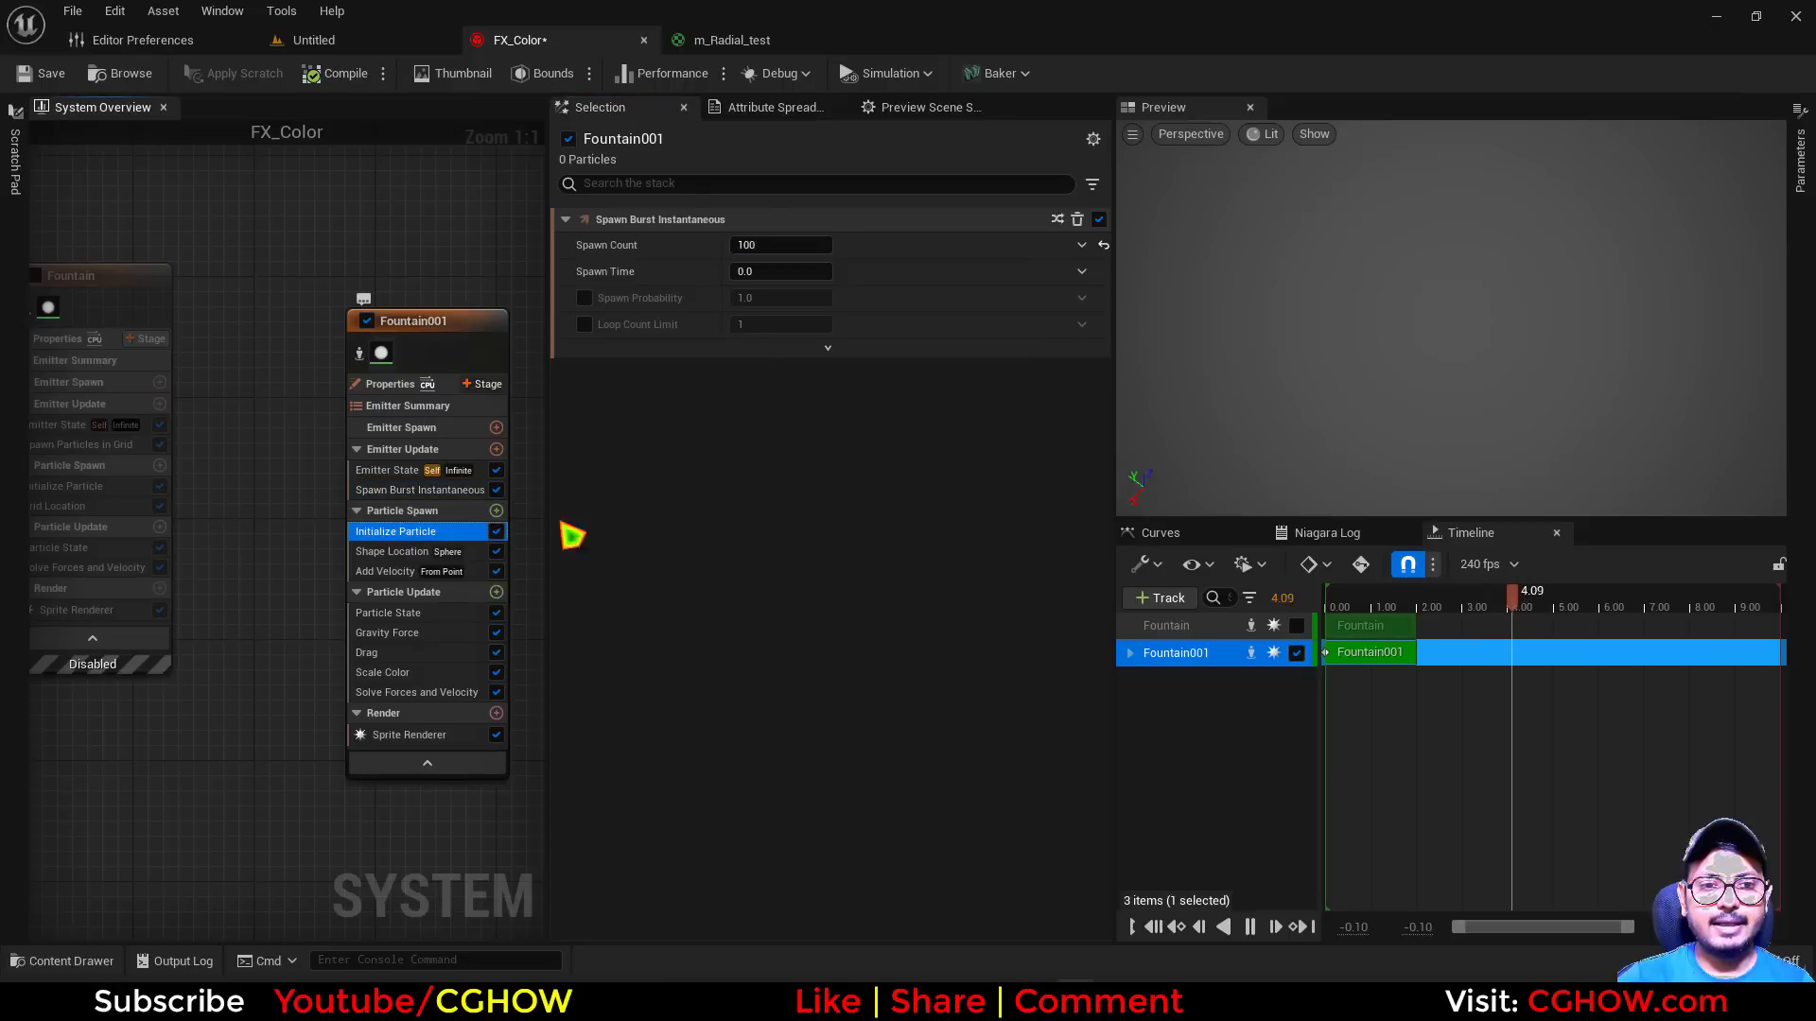
click(883, 400)
text(0)
key(Tab)
text(0)
key(Return)
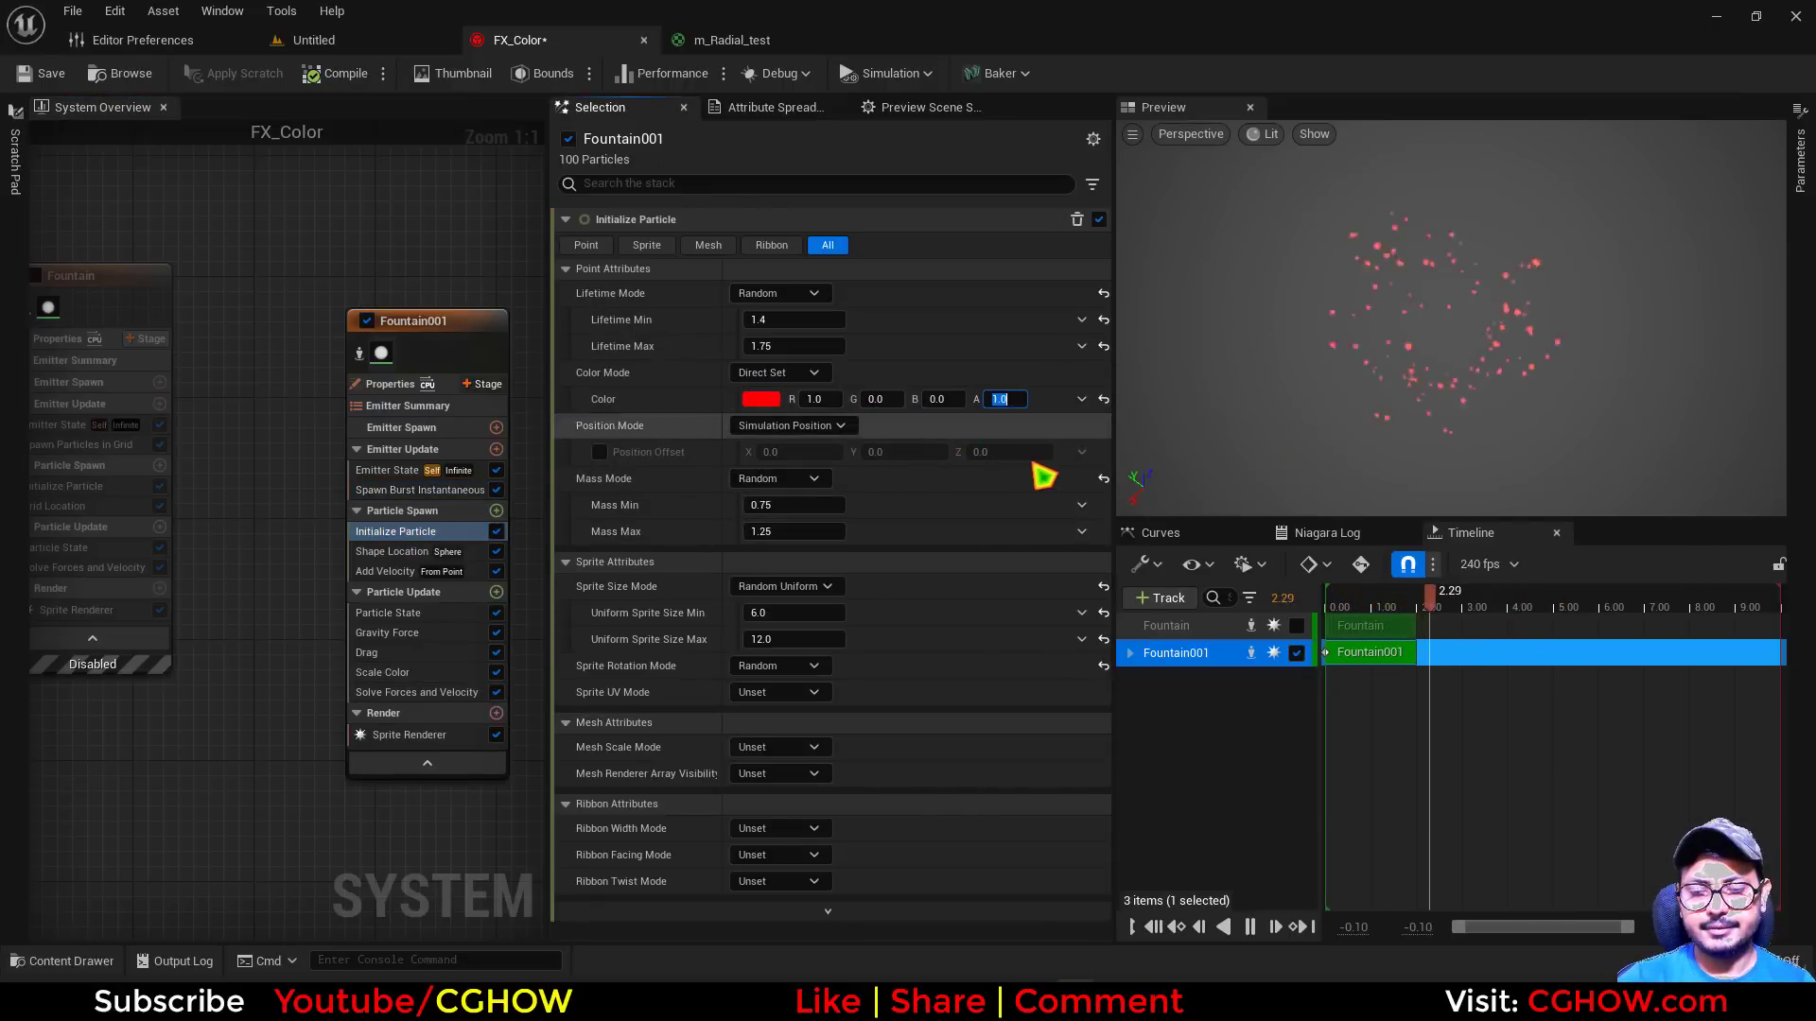
click(819, 399)
text(10)
key(Return)
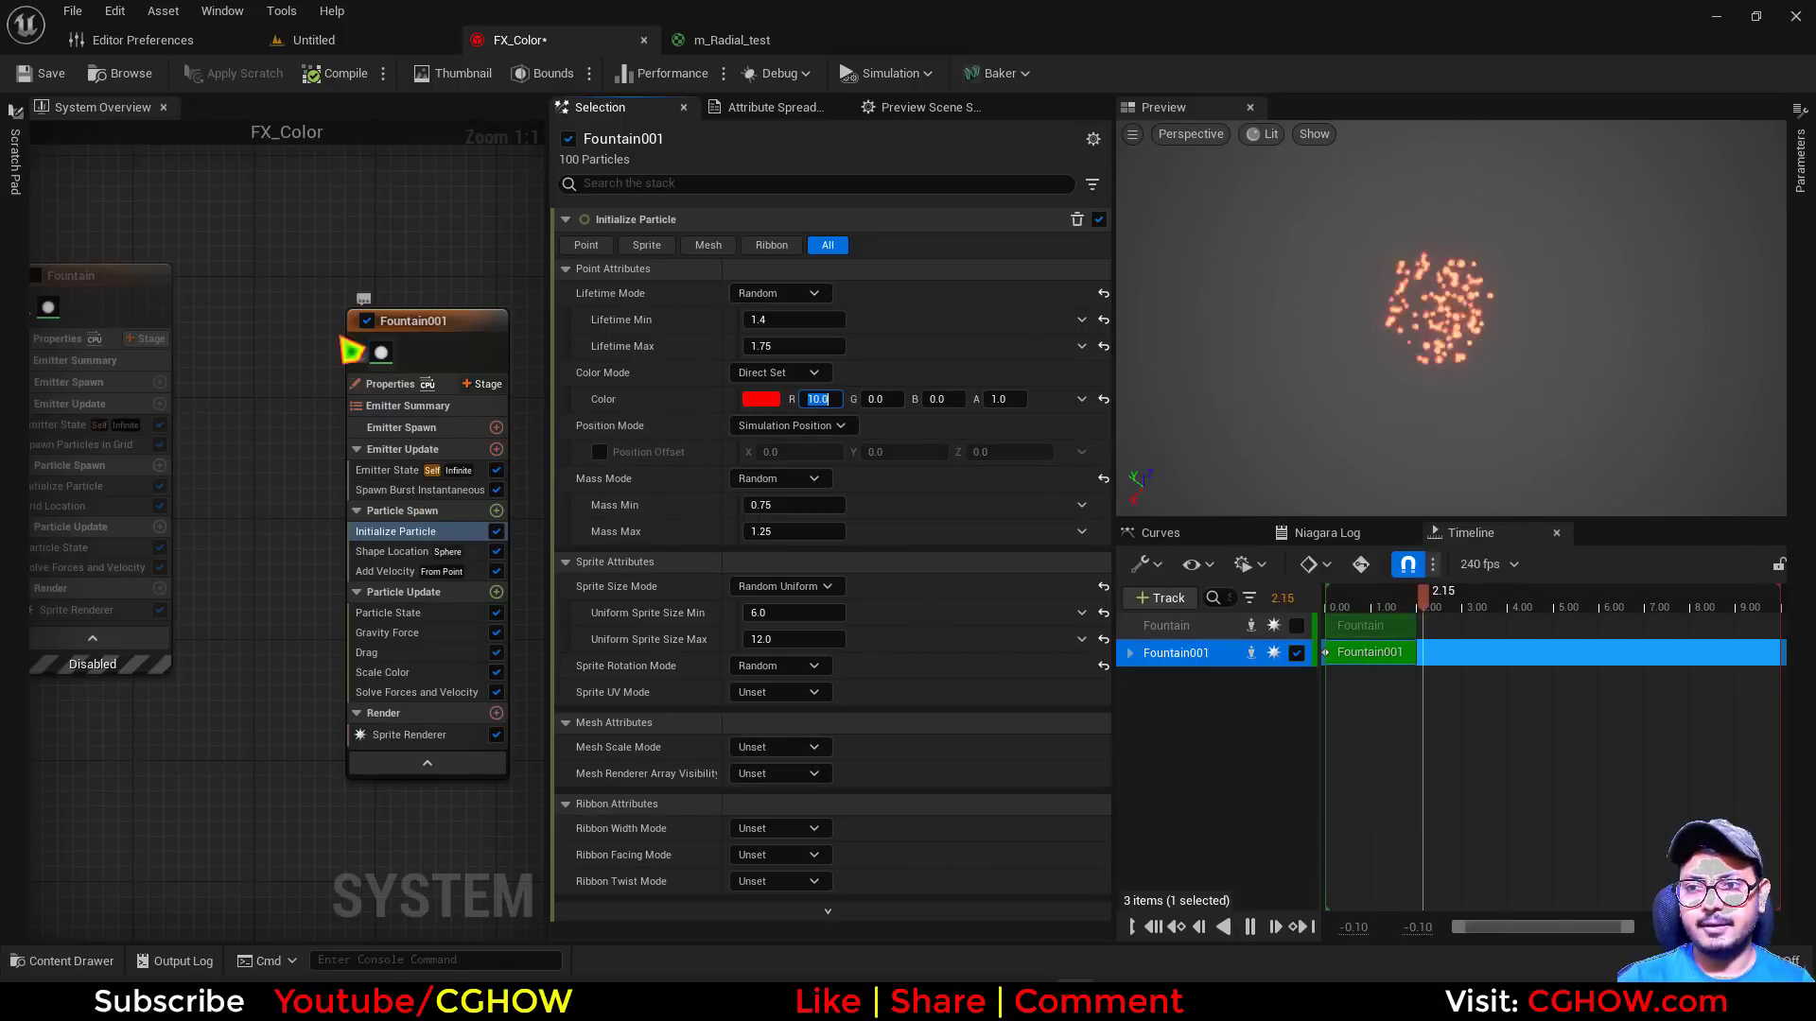
Place the FX_Color system in the Untitled level, enlarge the level viewport and deselect the actor
click(119, 75)
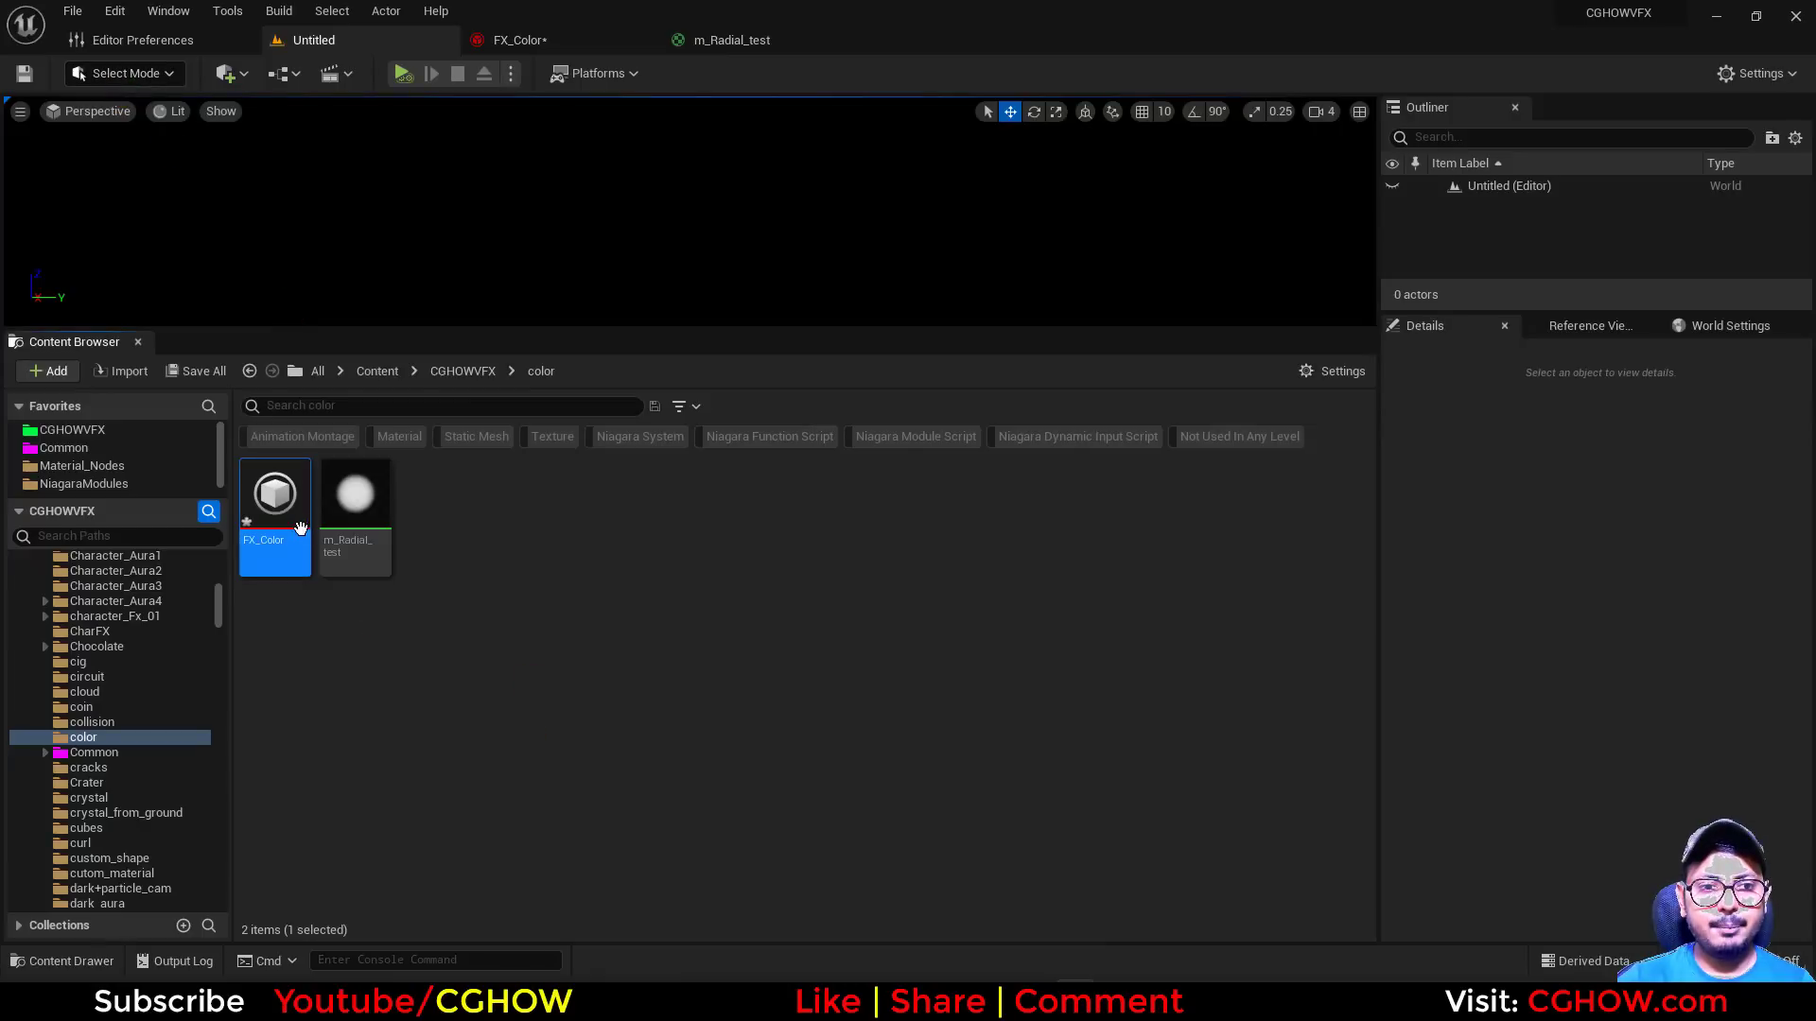
drag(299, 527, 620, 223)
drag(722, 331, 728, 510)
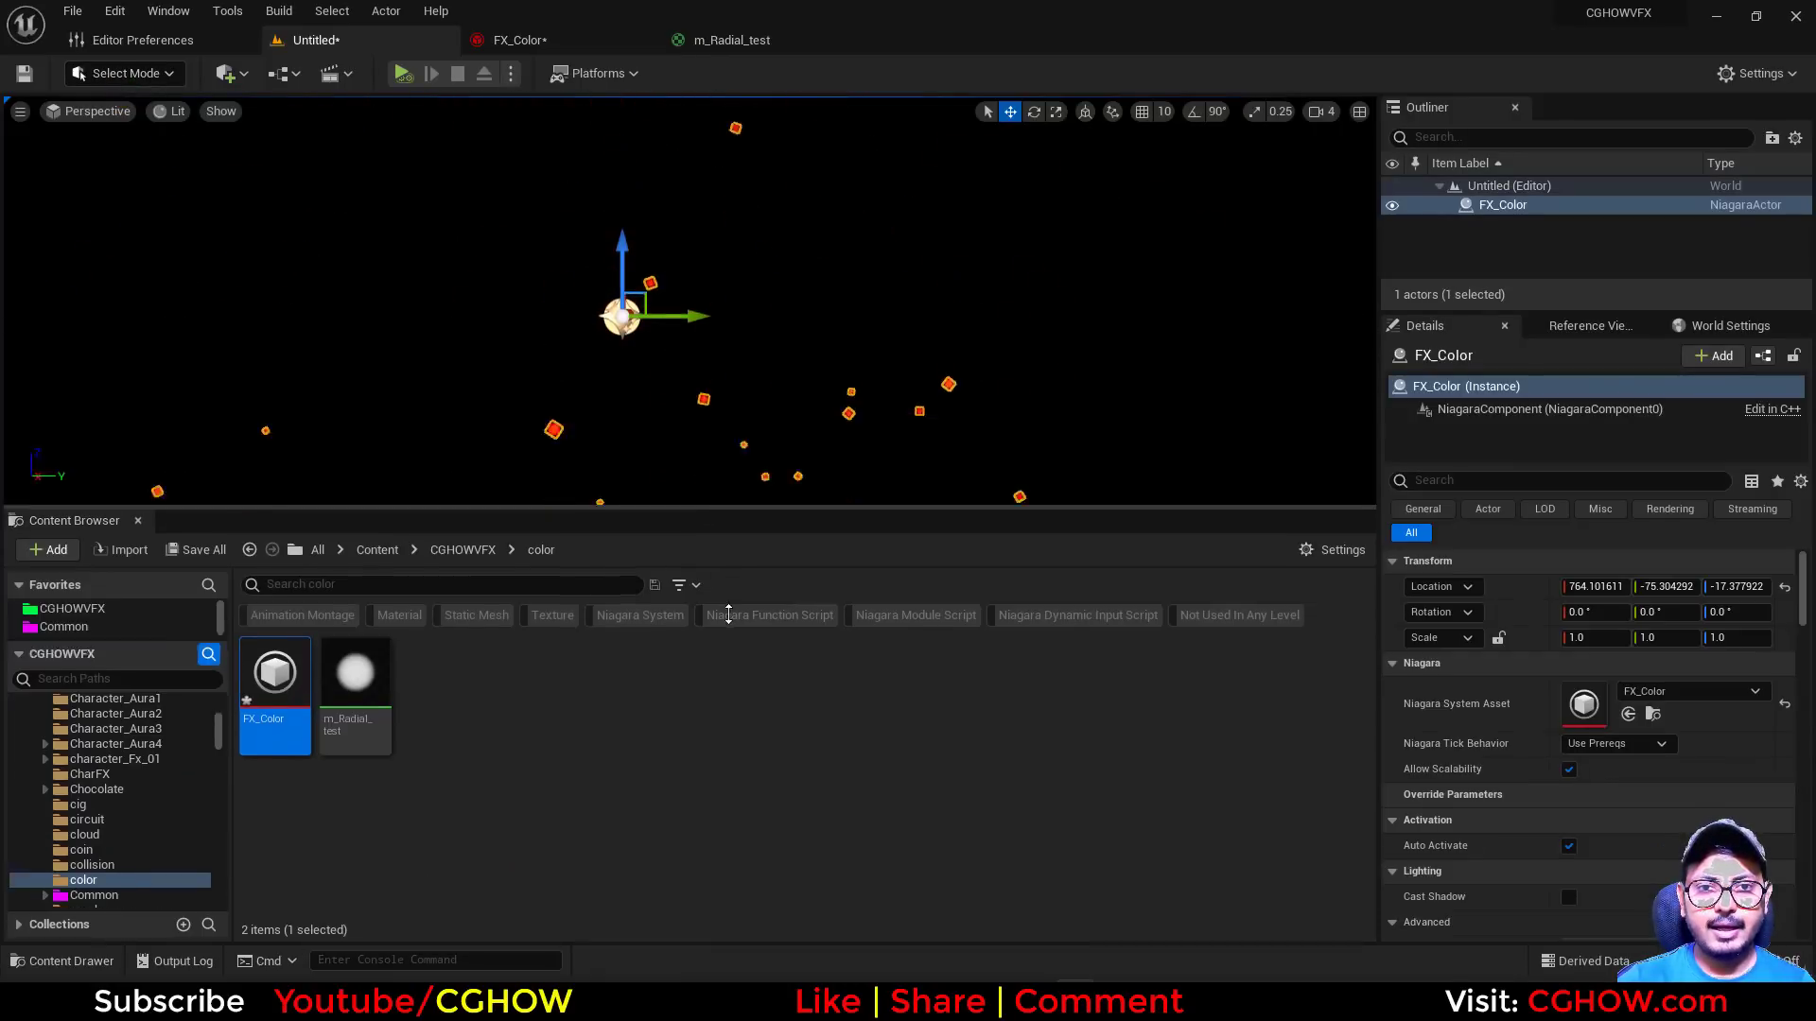
drag(728, 615, 729, 709)
click(893, 331)
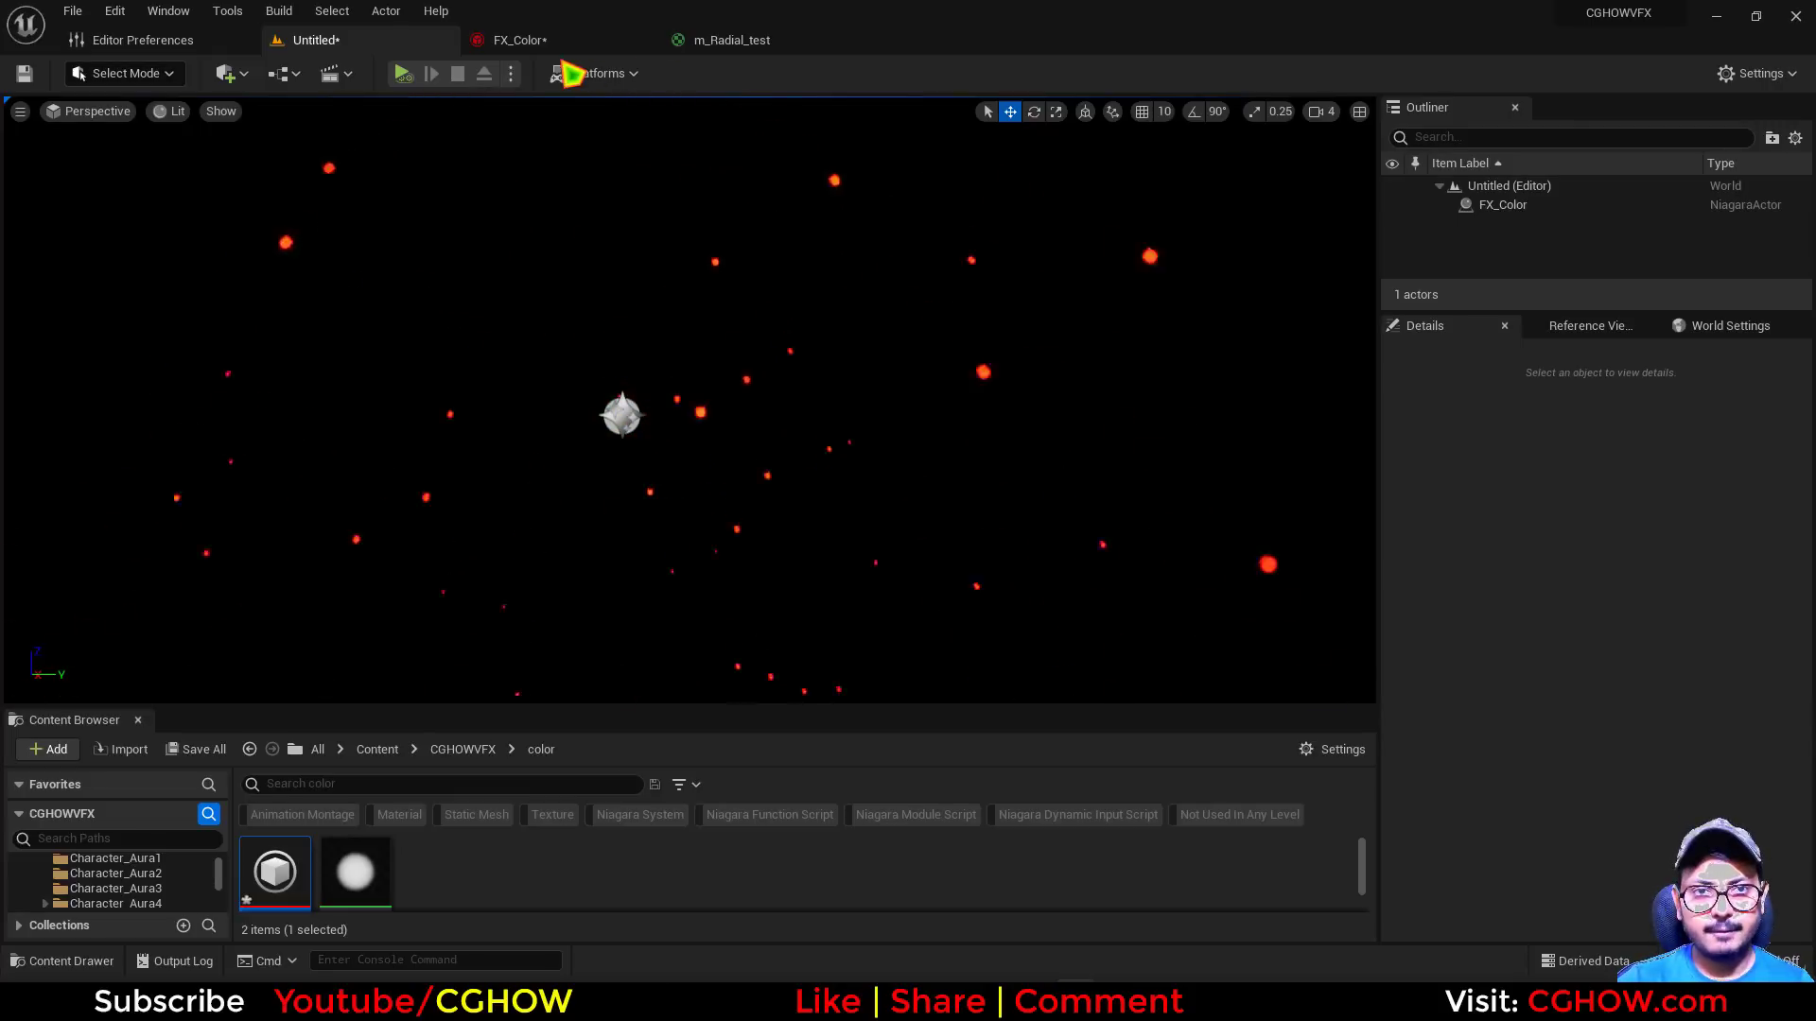
In FX_Color, set Fountain001's Color Mode to Random Hue/Saturation/Value with a Hue Shift Range of X 0 and Y 1
click(556, 41)
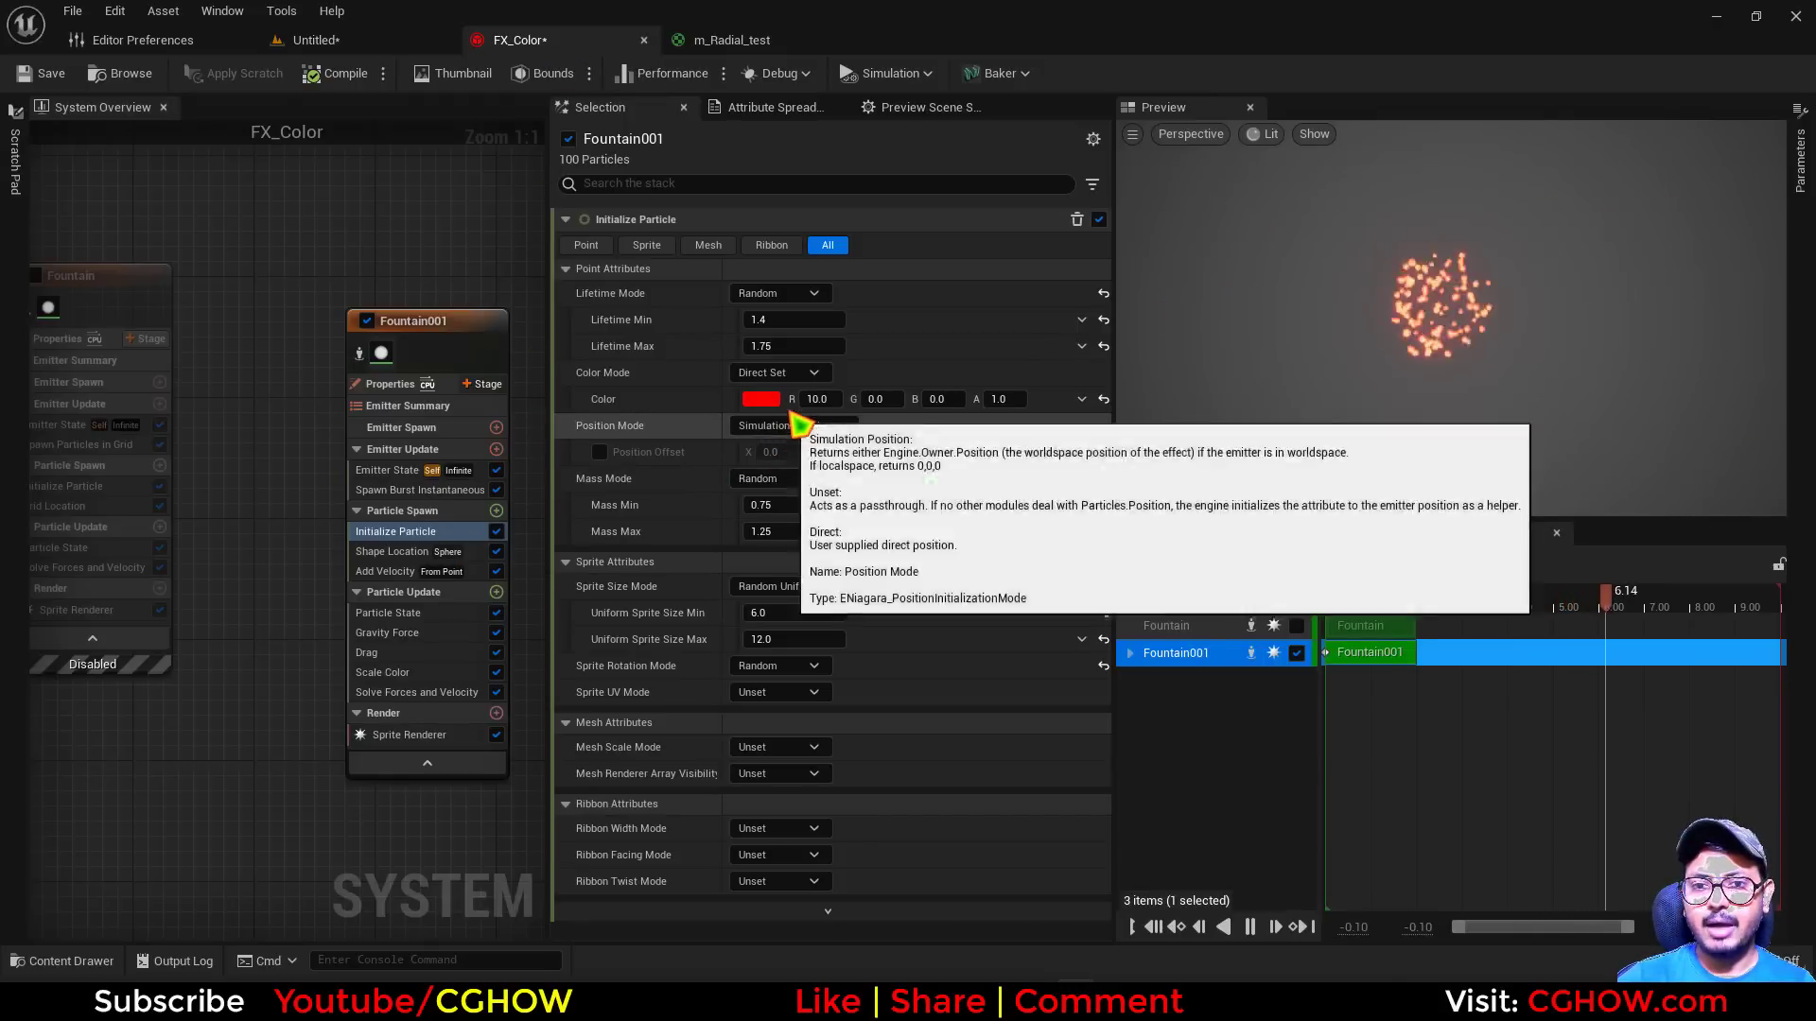
click(777, 372)
click(822, 467)
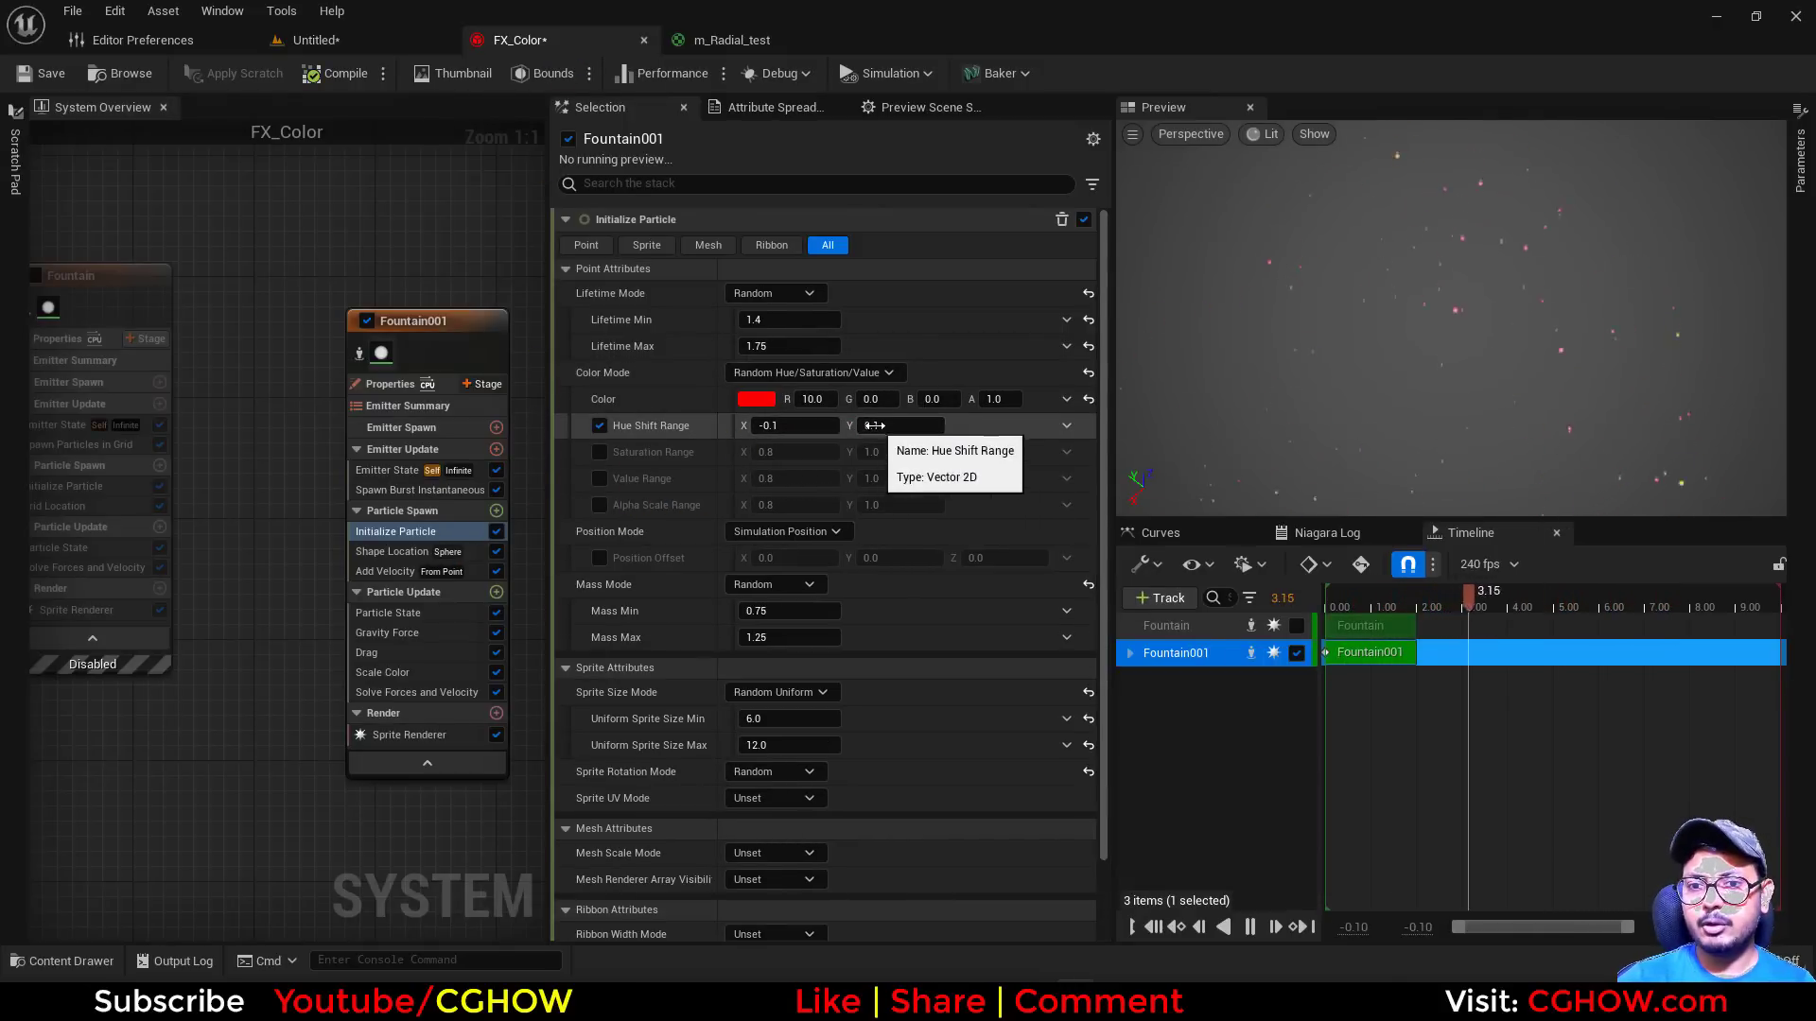
click(873, 425)
text(1)
key(Return)
click(796, 428)
text(0)
key(Return)
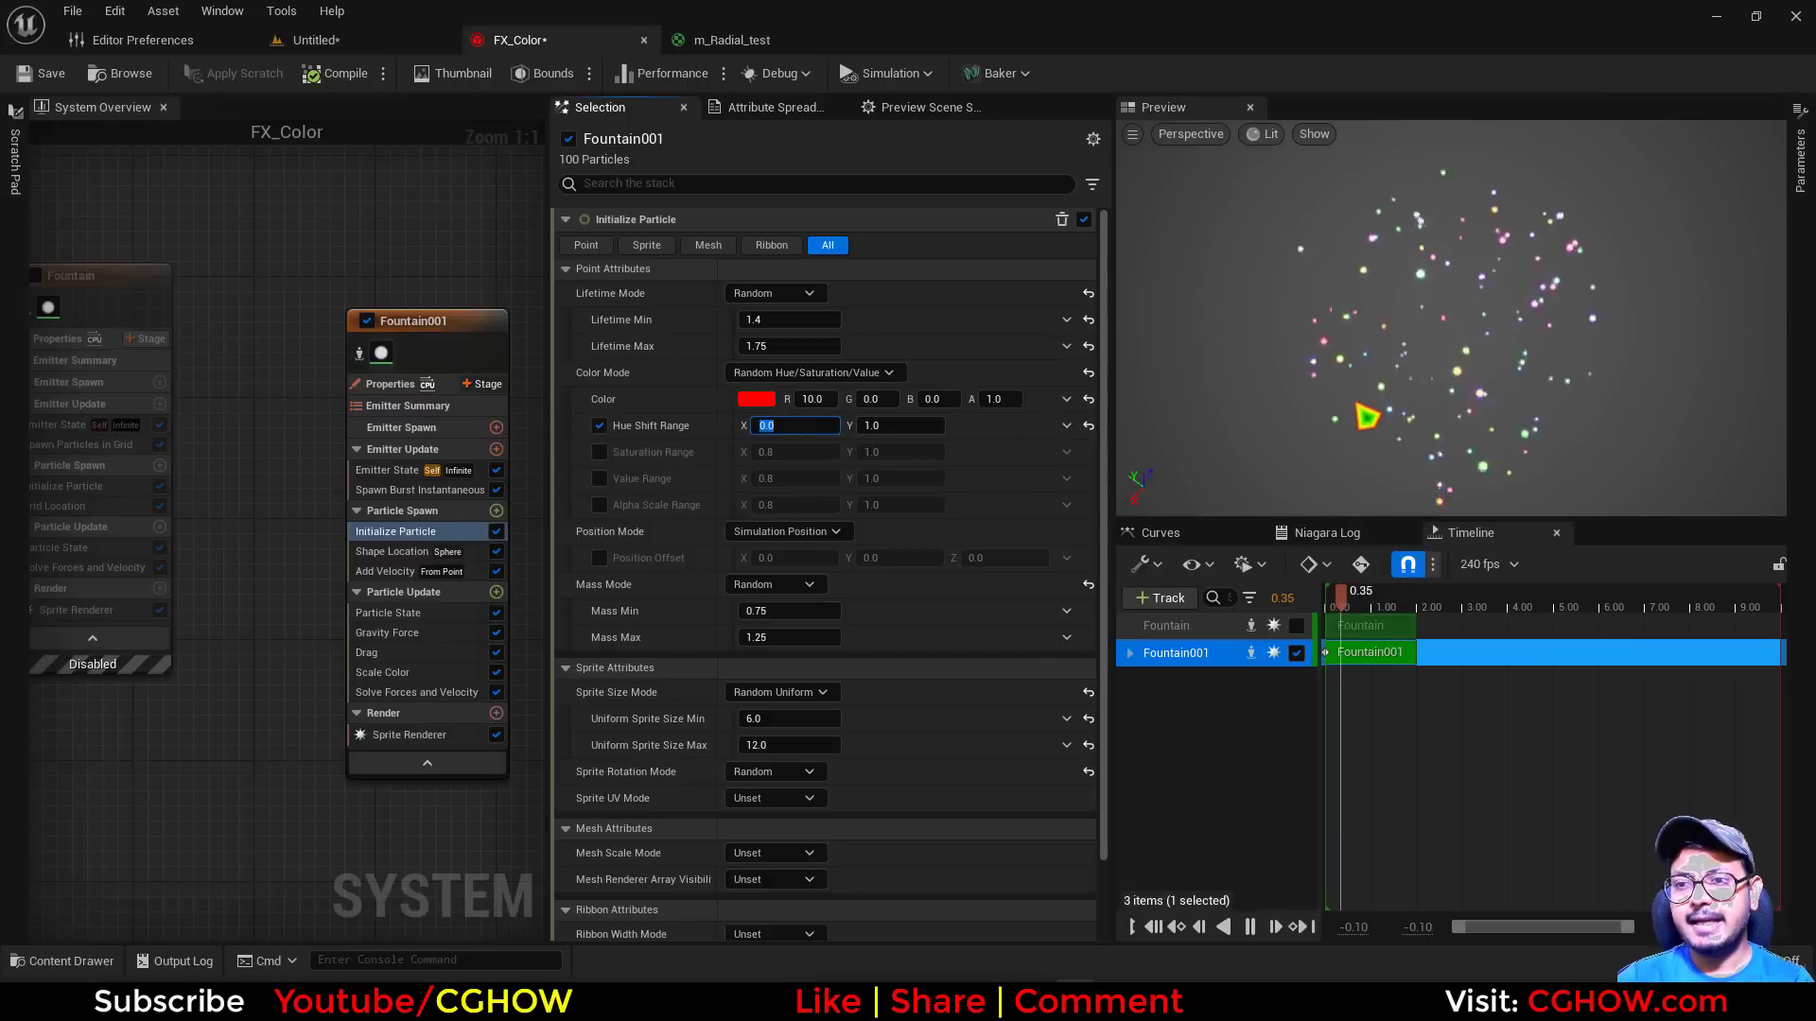
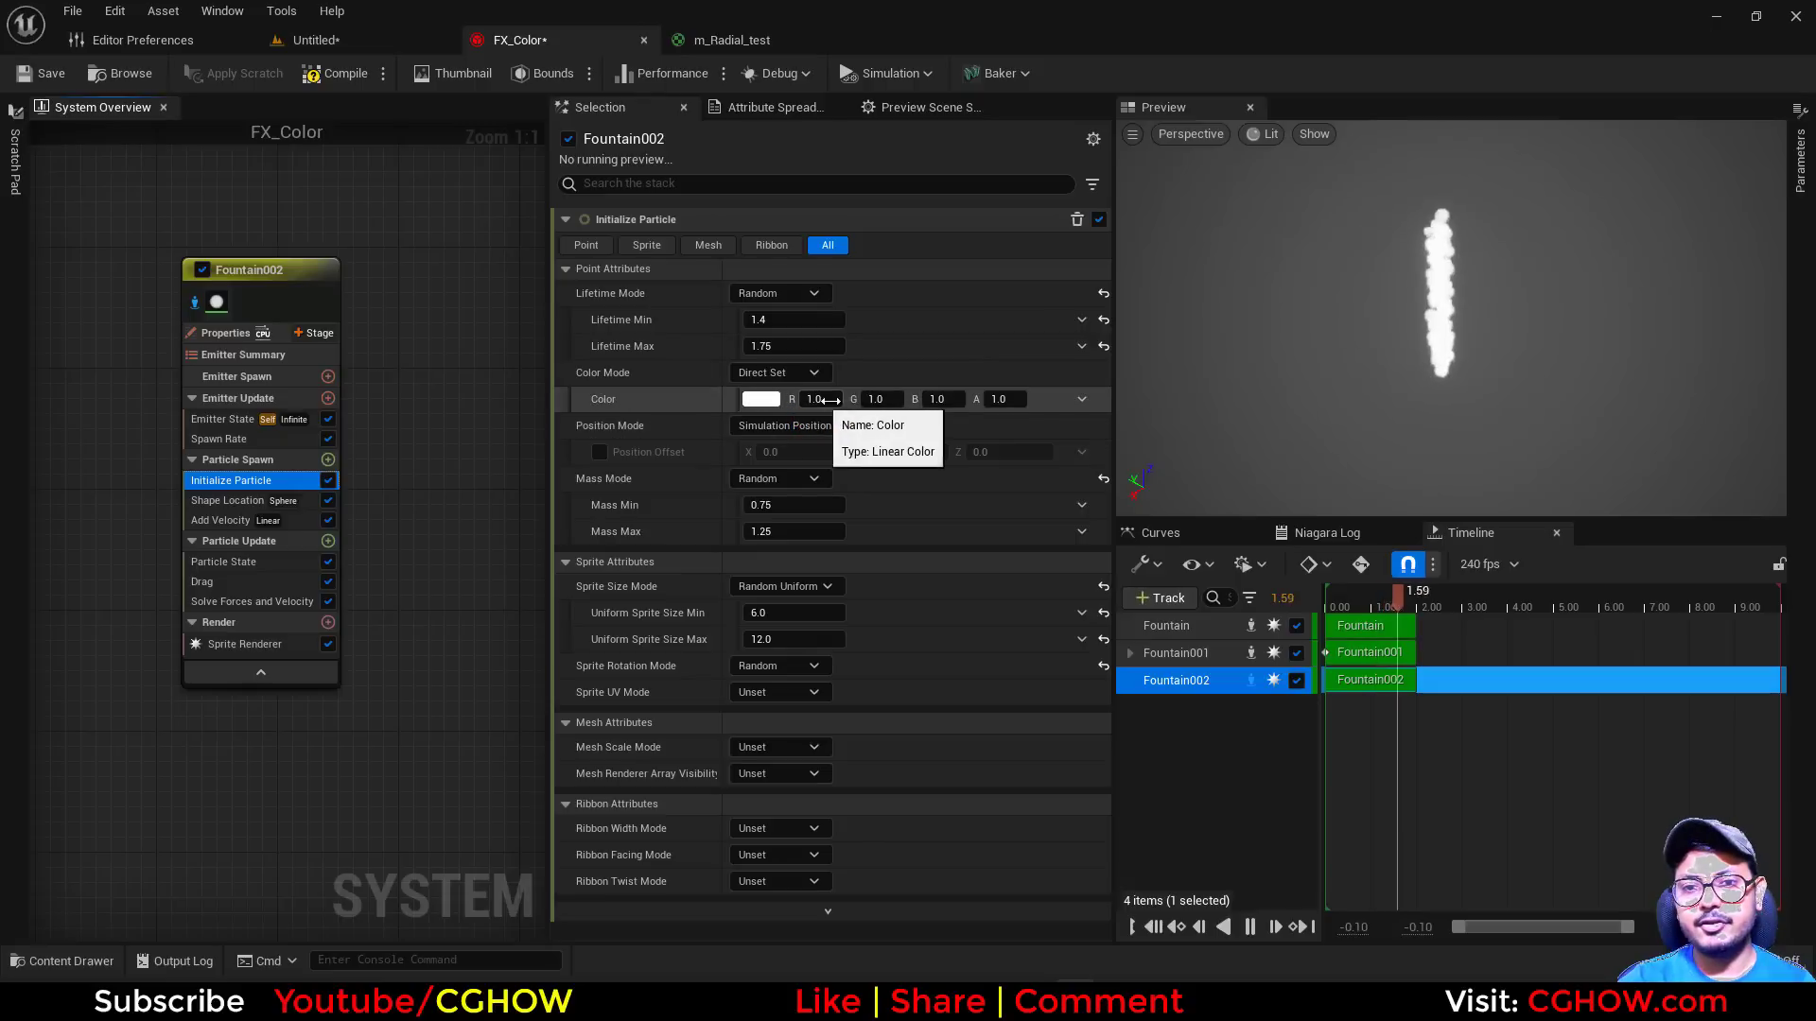
Set Fountain002's Initialize Particle color to red by giving both G and B a value of 0
click(880, 400)
text(0)
click(939, 401)
text(0)
key(Return)
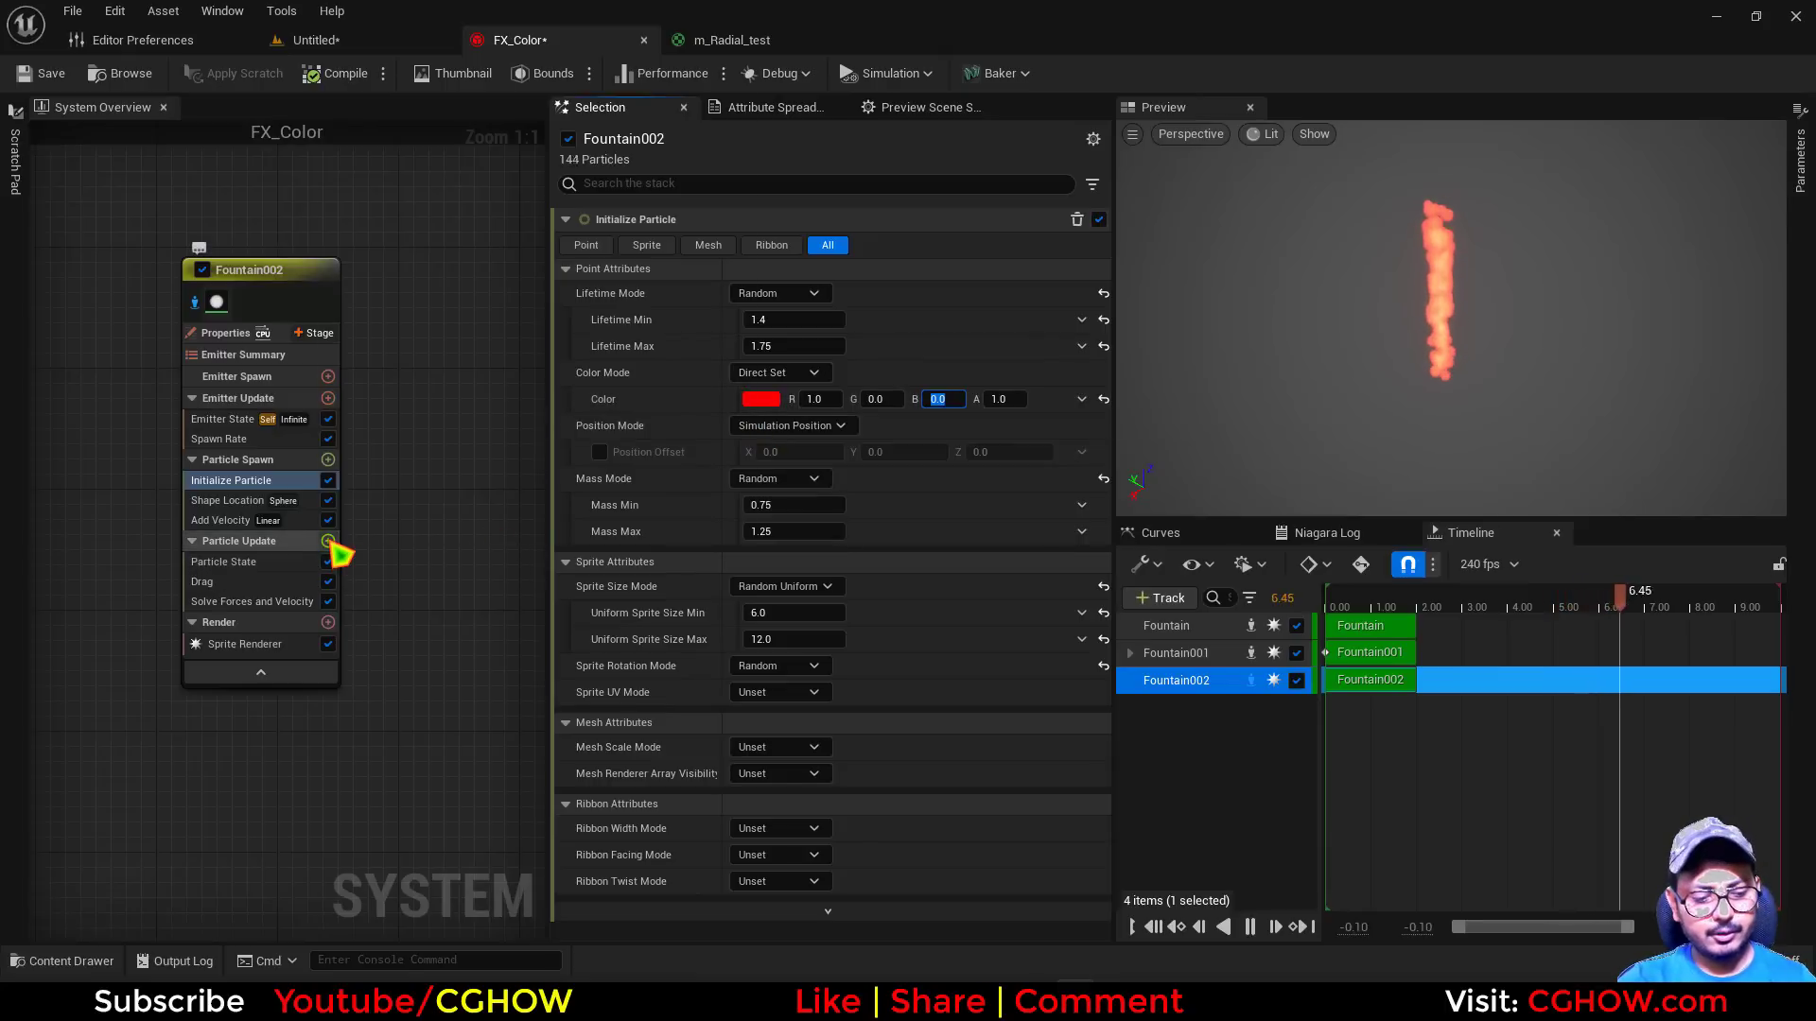
Add a Scale Color module to Fountain002's Particle Update stage
click(329, 542)
text(sca)
click(383, 206)
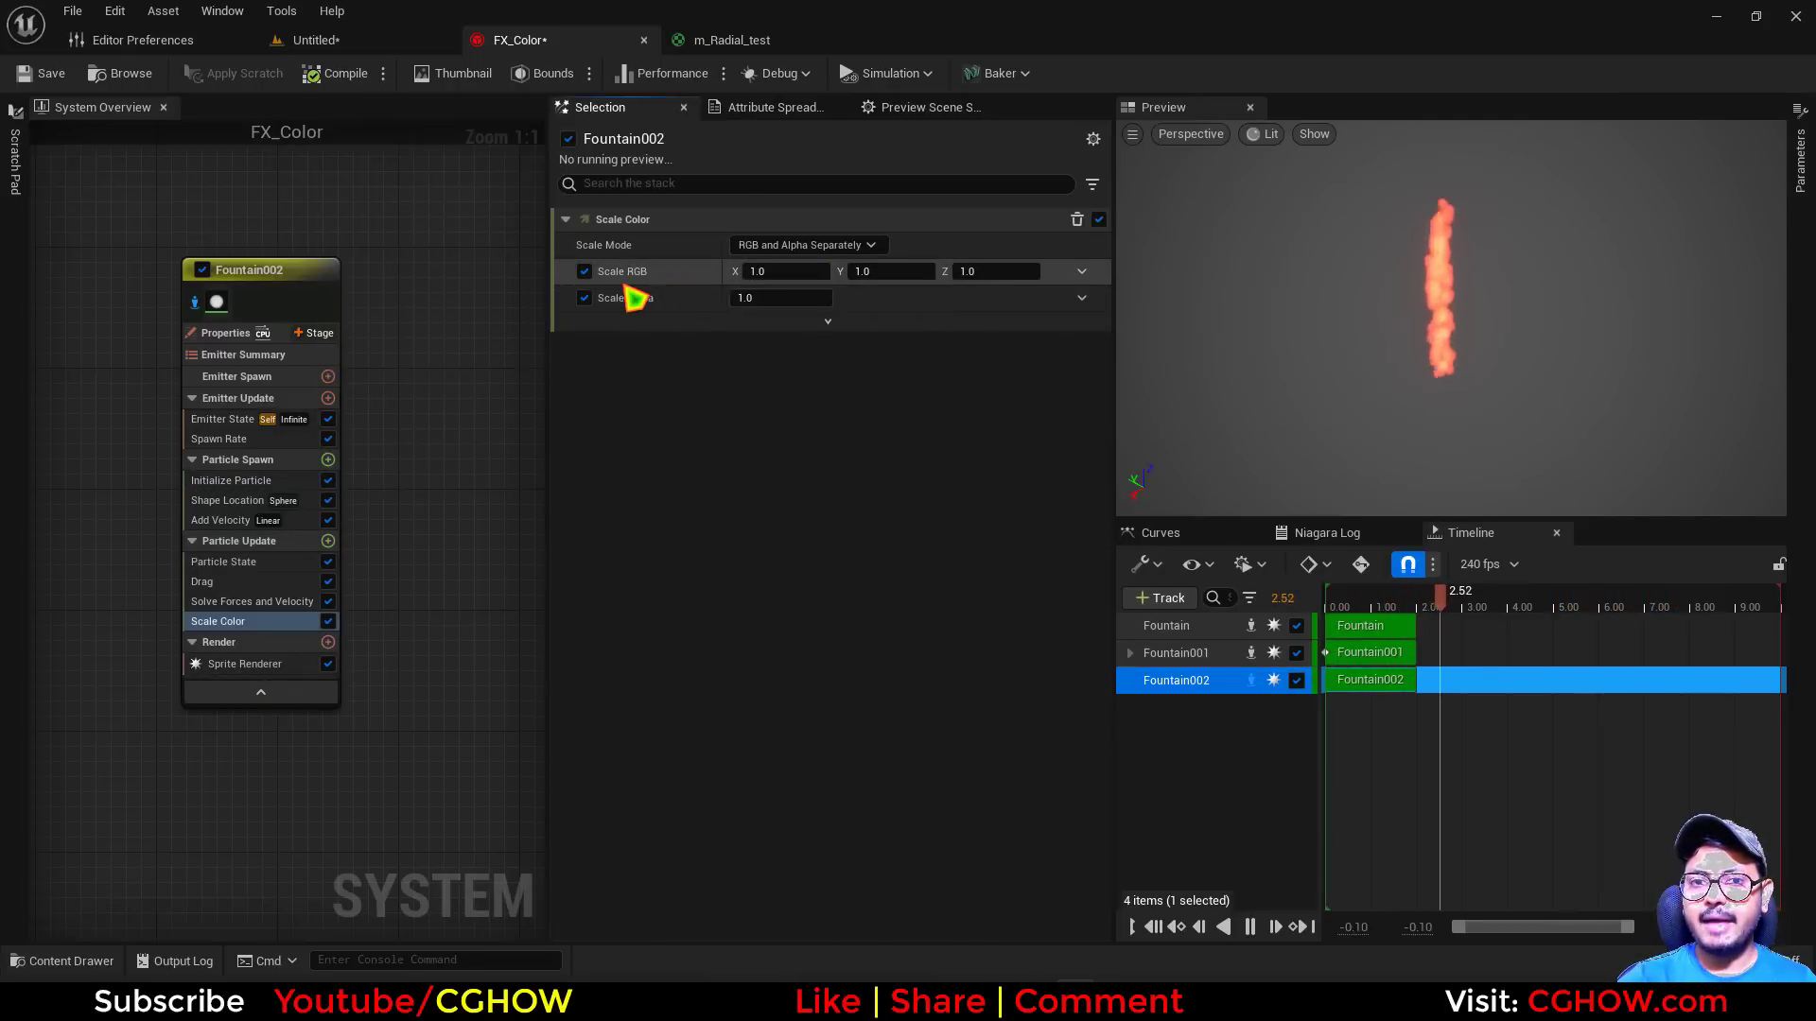
Try a Color module in Fountain002's Particle Update stage, then delete it
click(328, 542)
text(color)
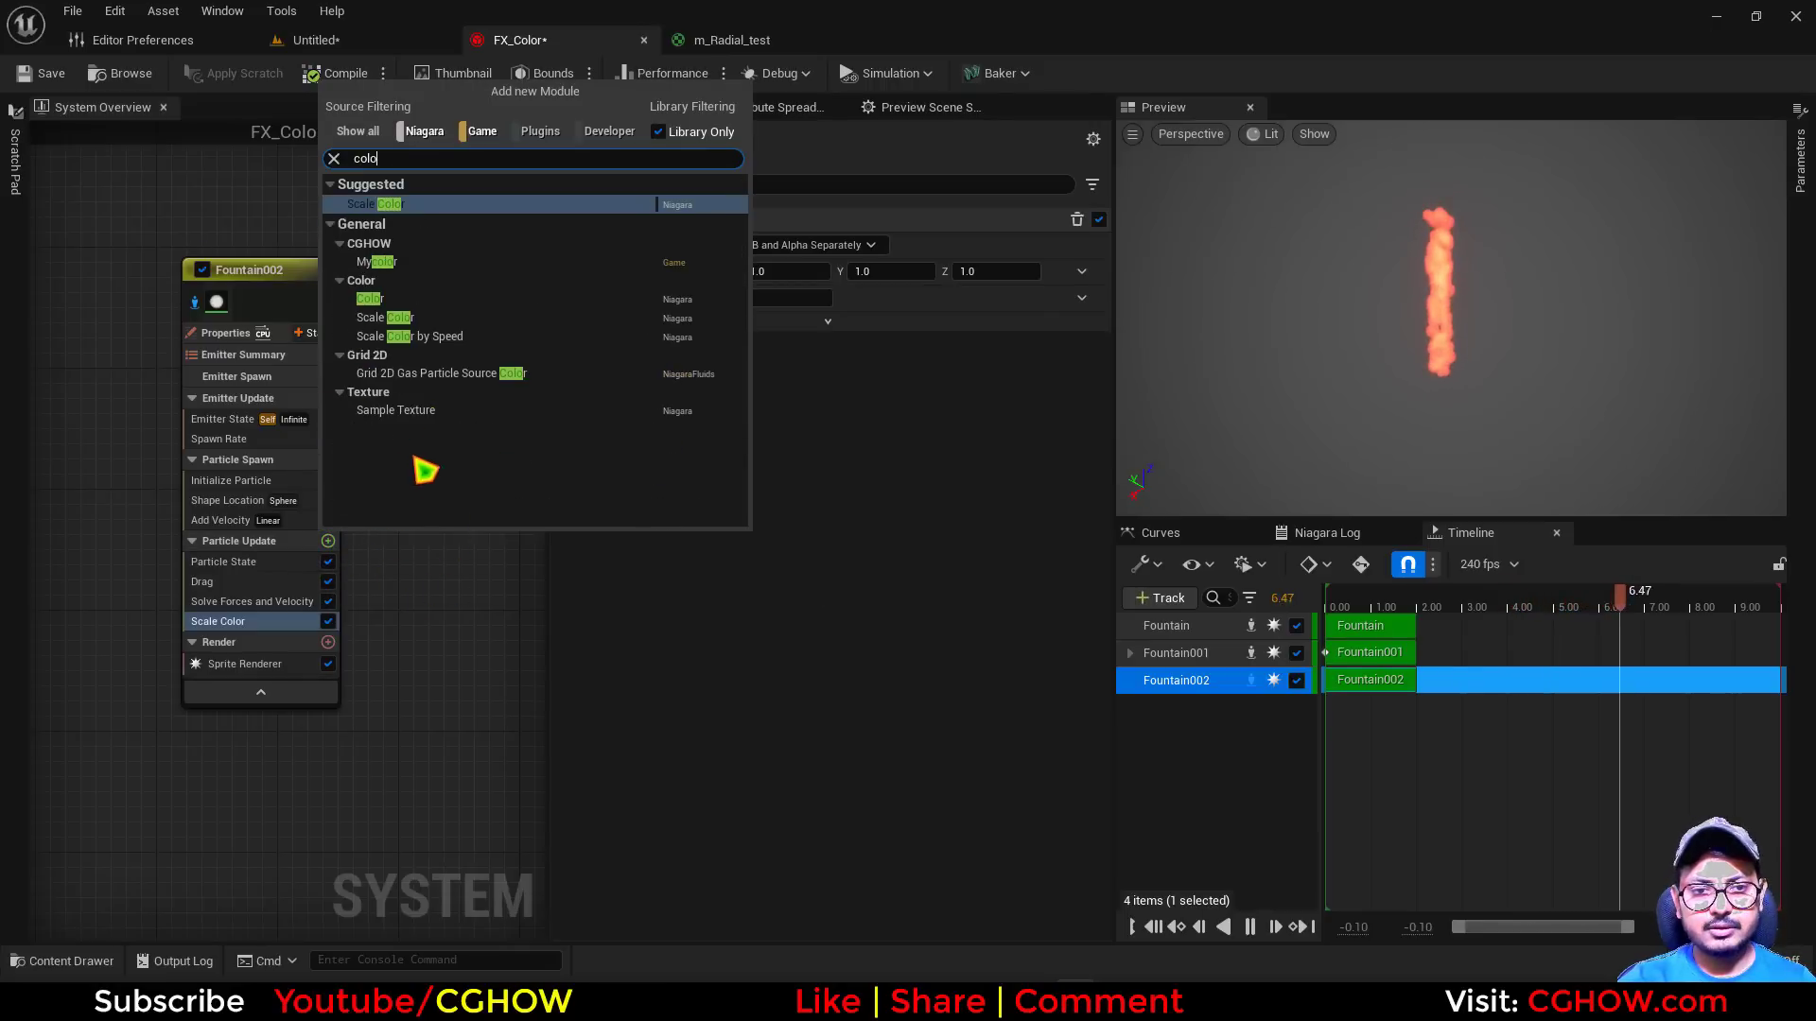
click(381, 303)
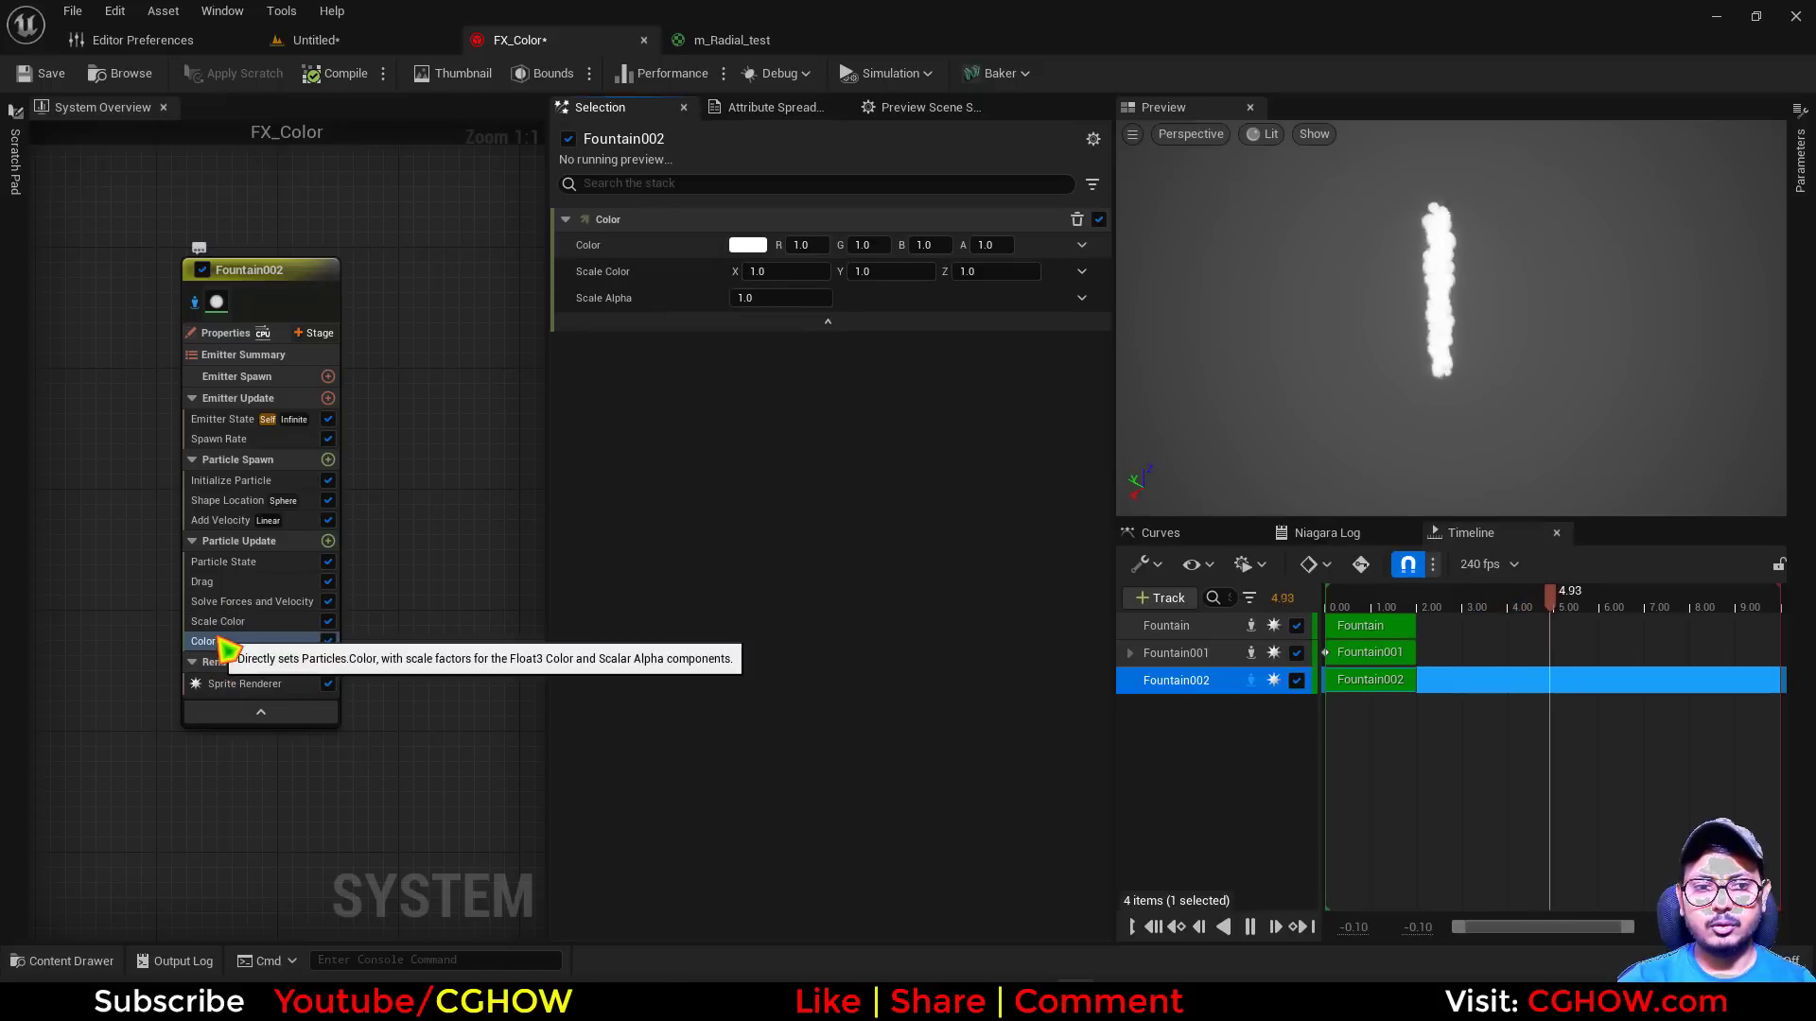
key(Delete)
Try Float from Curve on Scale Color's Scale Alpha, then reset Scale Alpha to its default
click(228, 622)
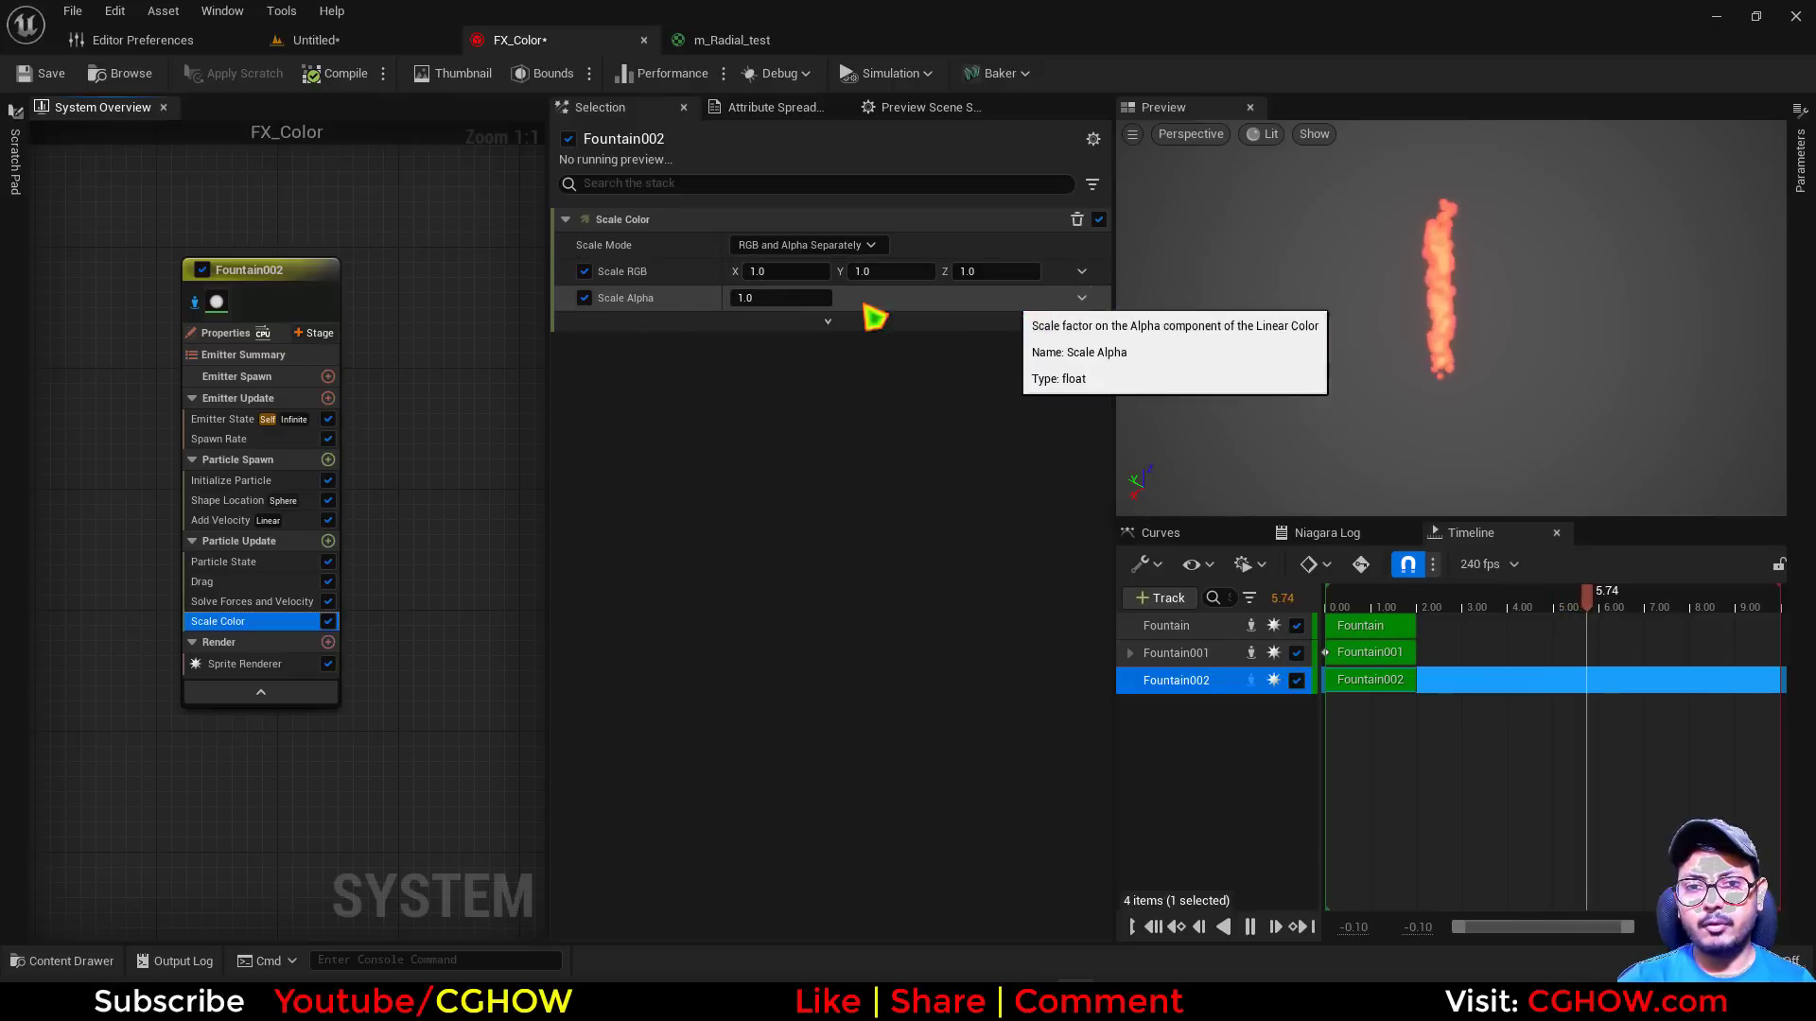
click(1082, 298)
click(792, 439)
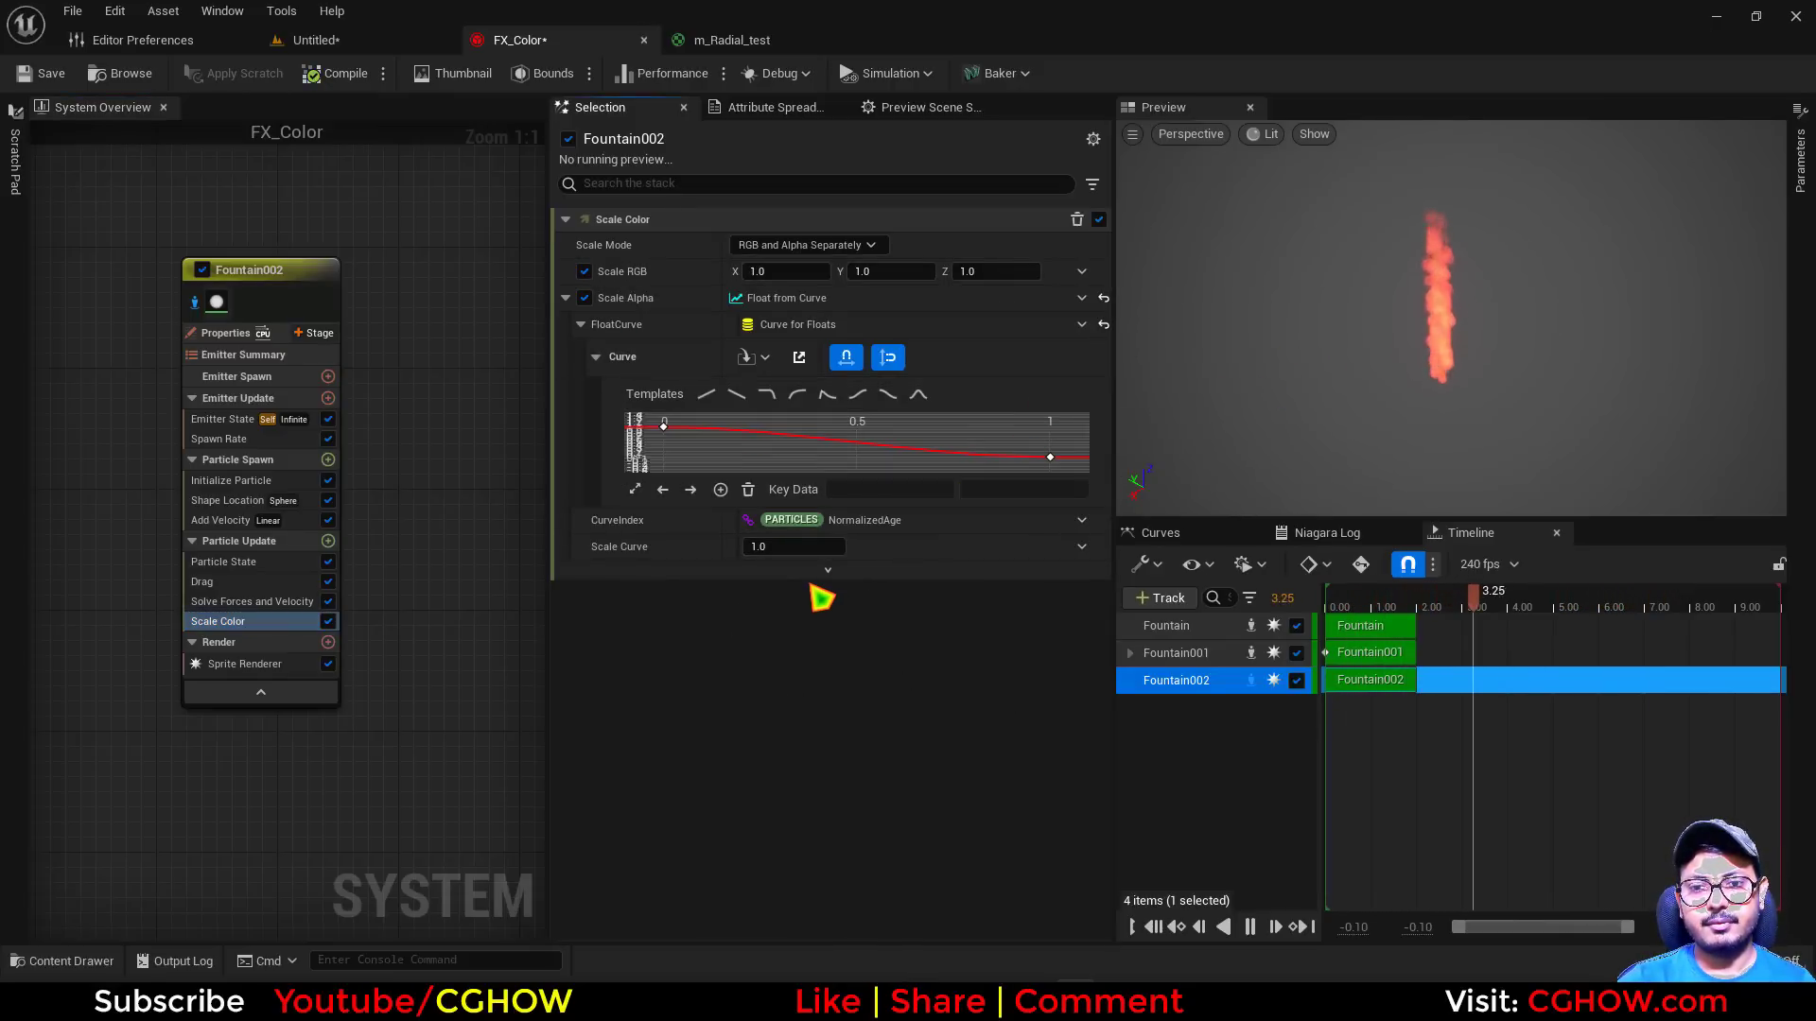
click(1104, 301)
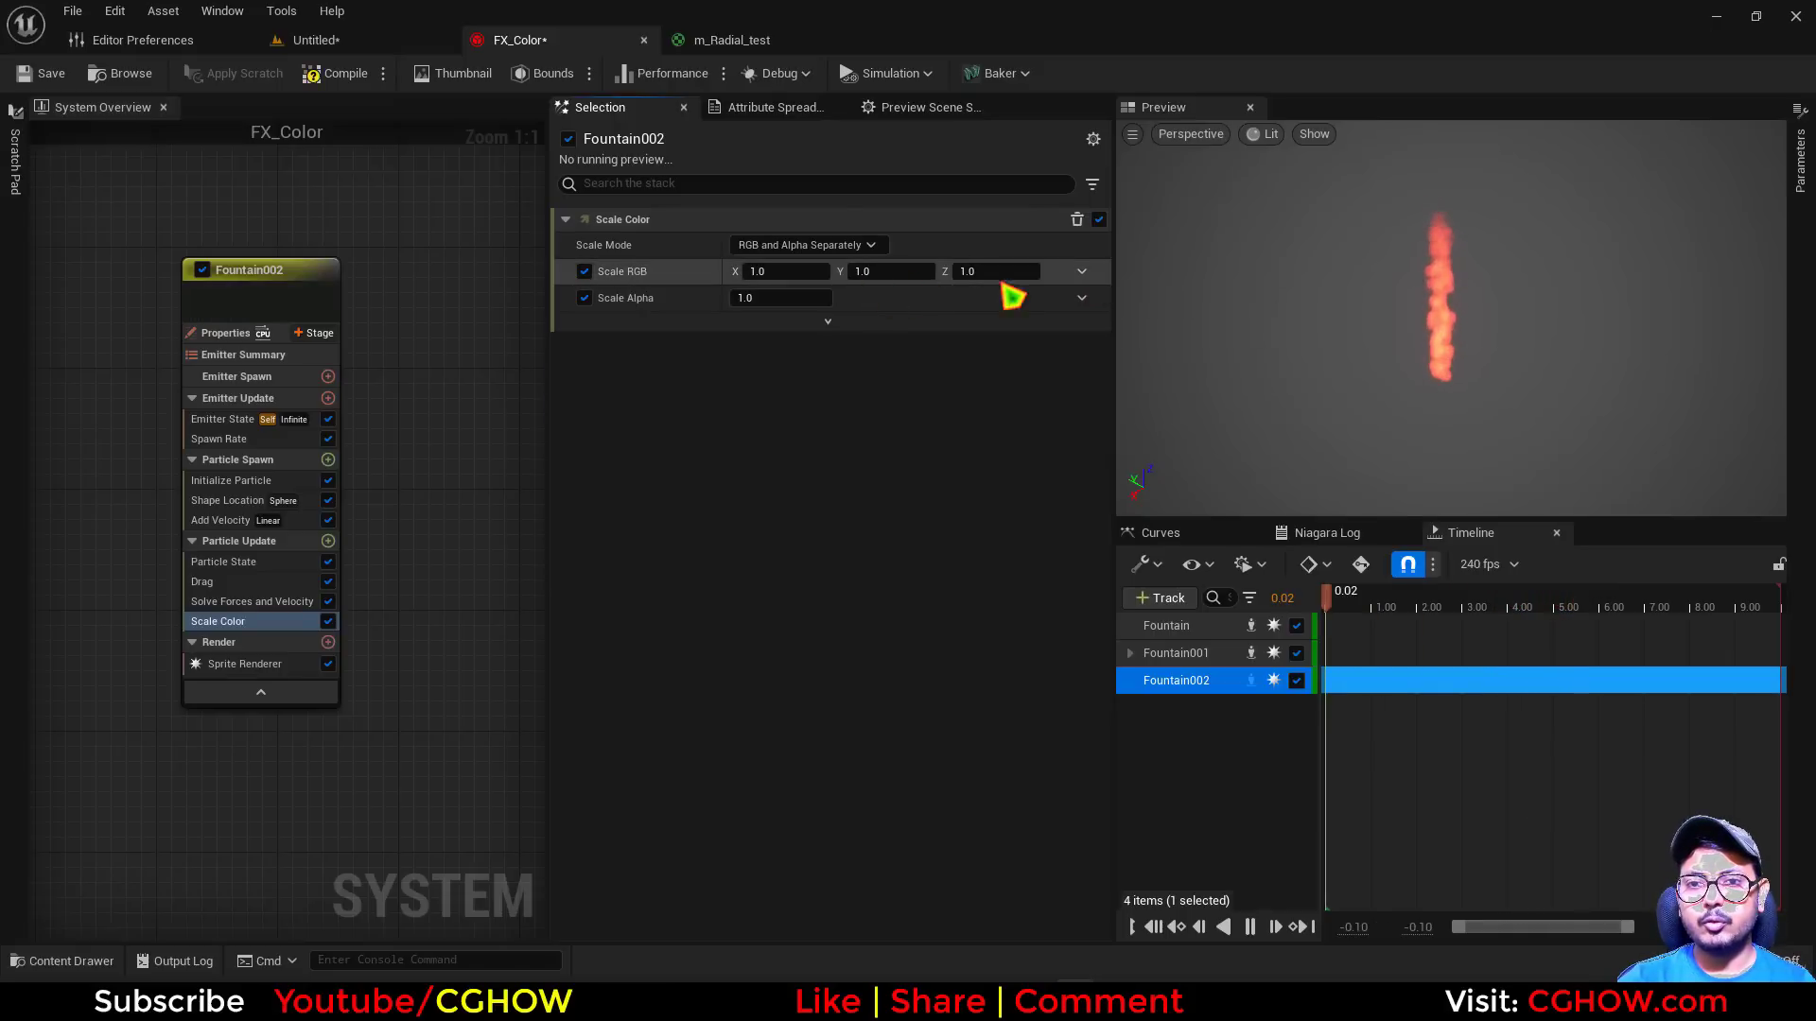
Drive Scale Color's Scale RGB with Vector from Float, using Float from Curve with the smooth ramp-down template as its value
click(1082, 273)
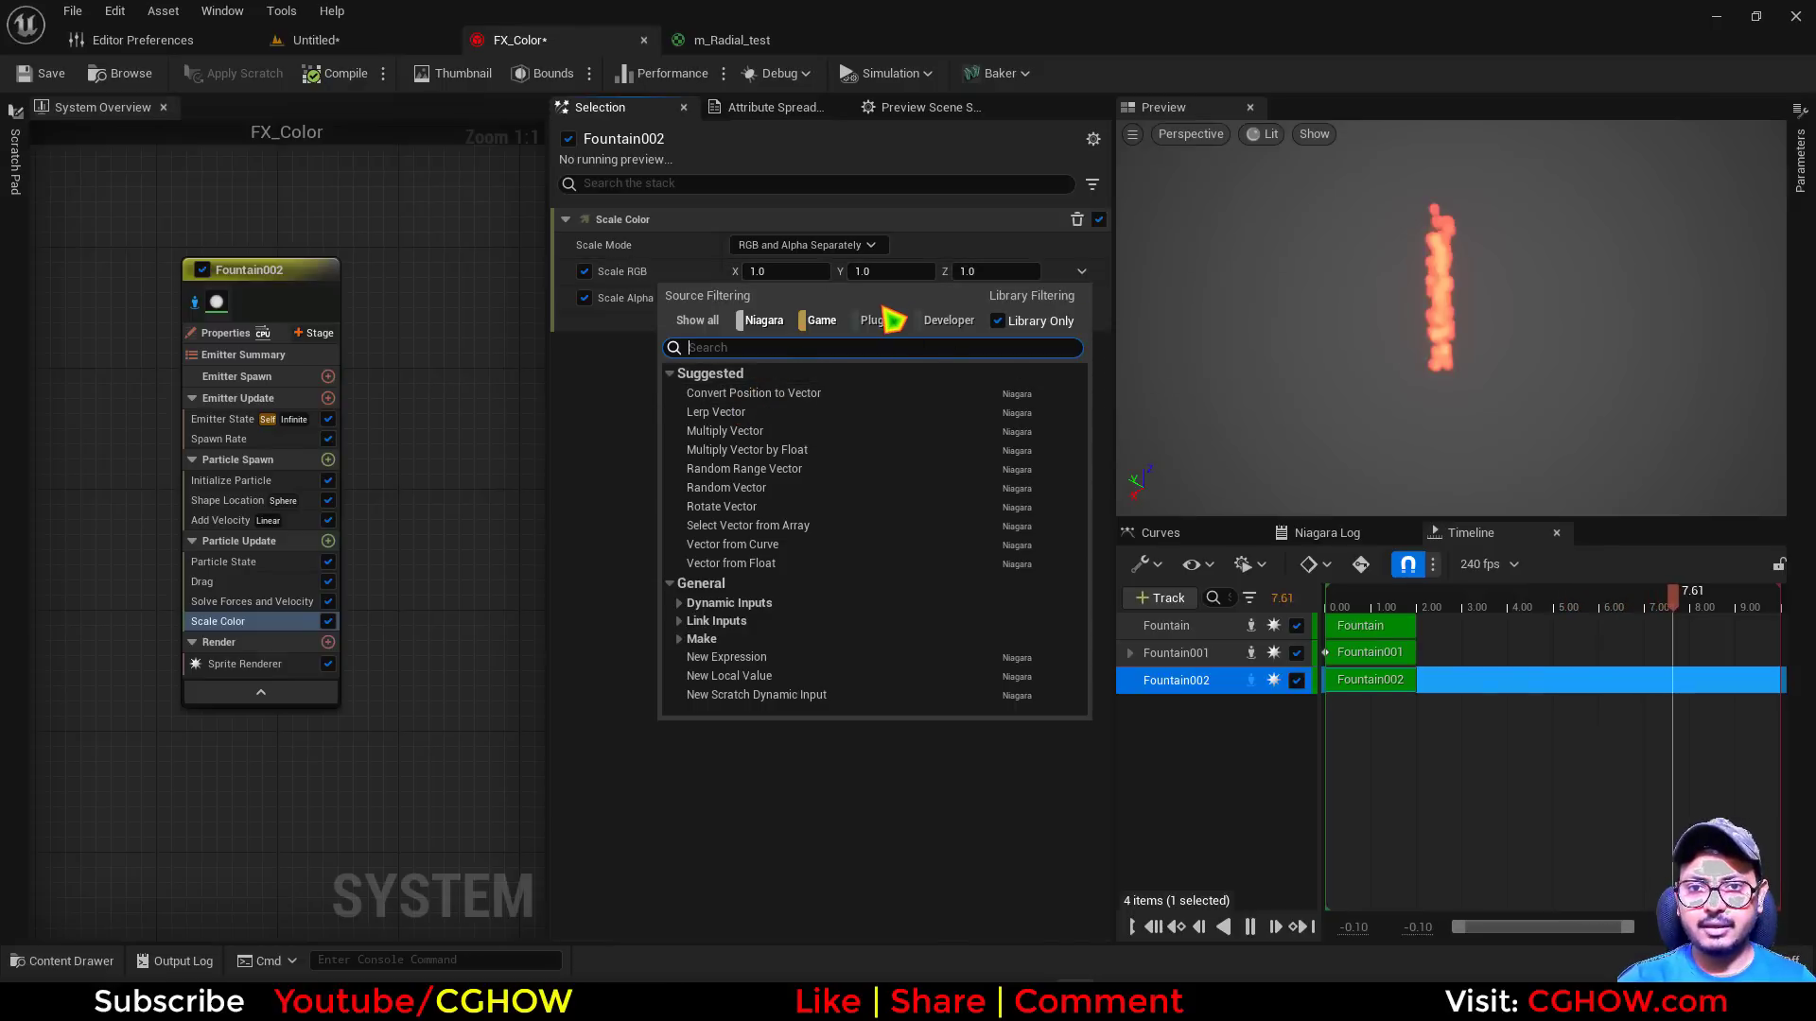
text(flo)
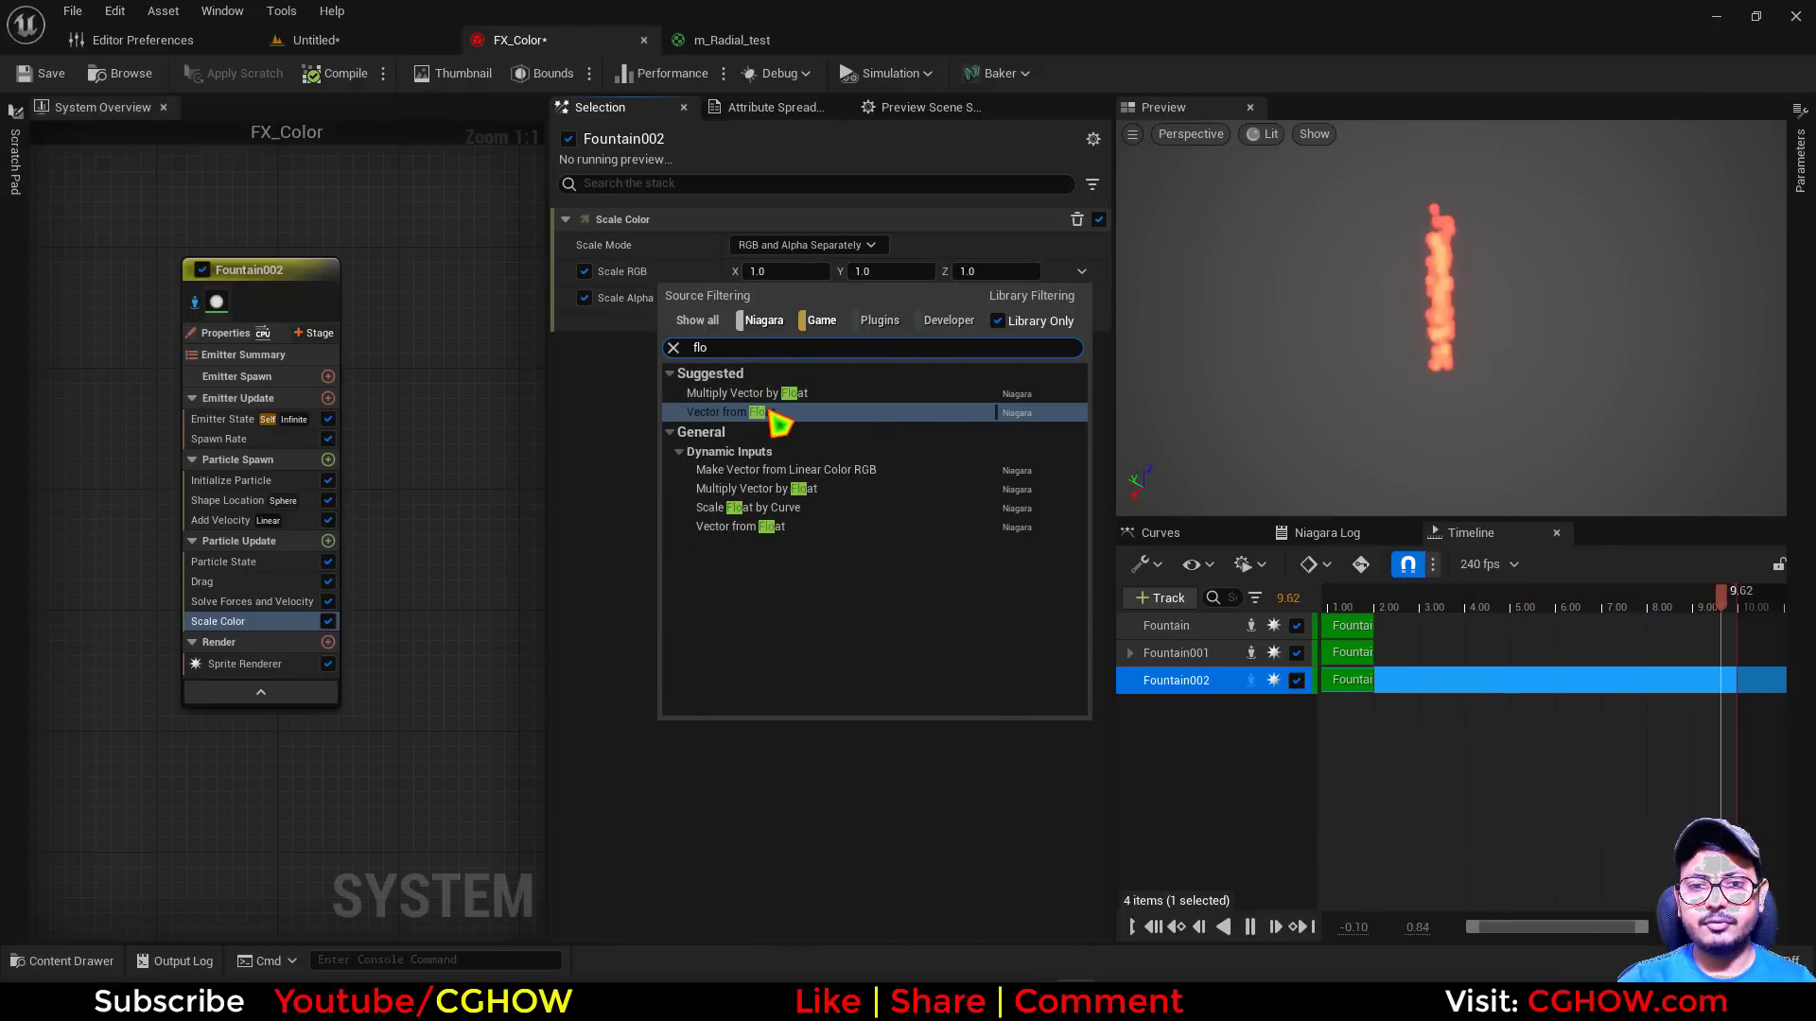
click(768, 413)
click(1080, 298)
click(847, 463)
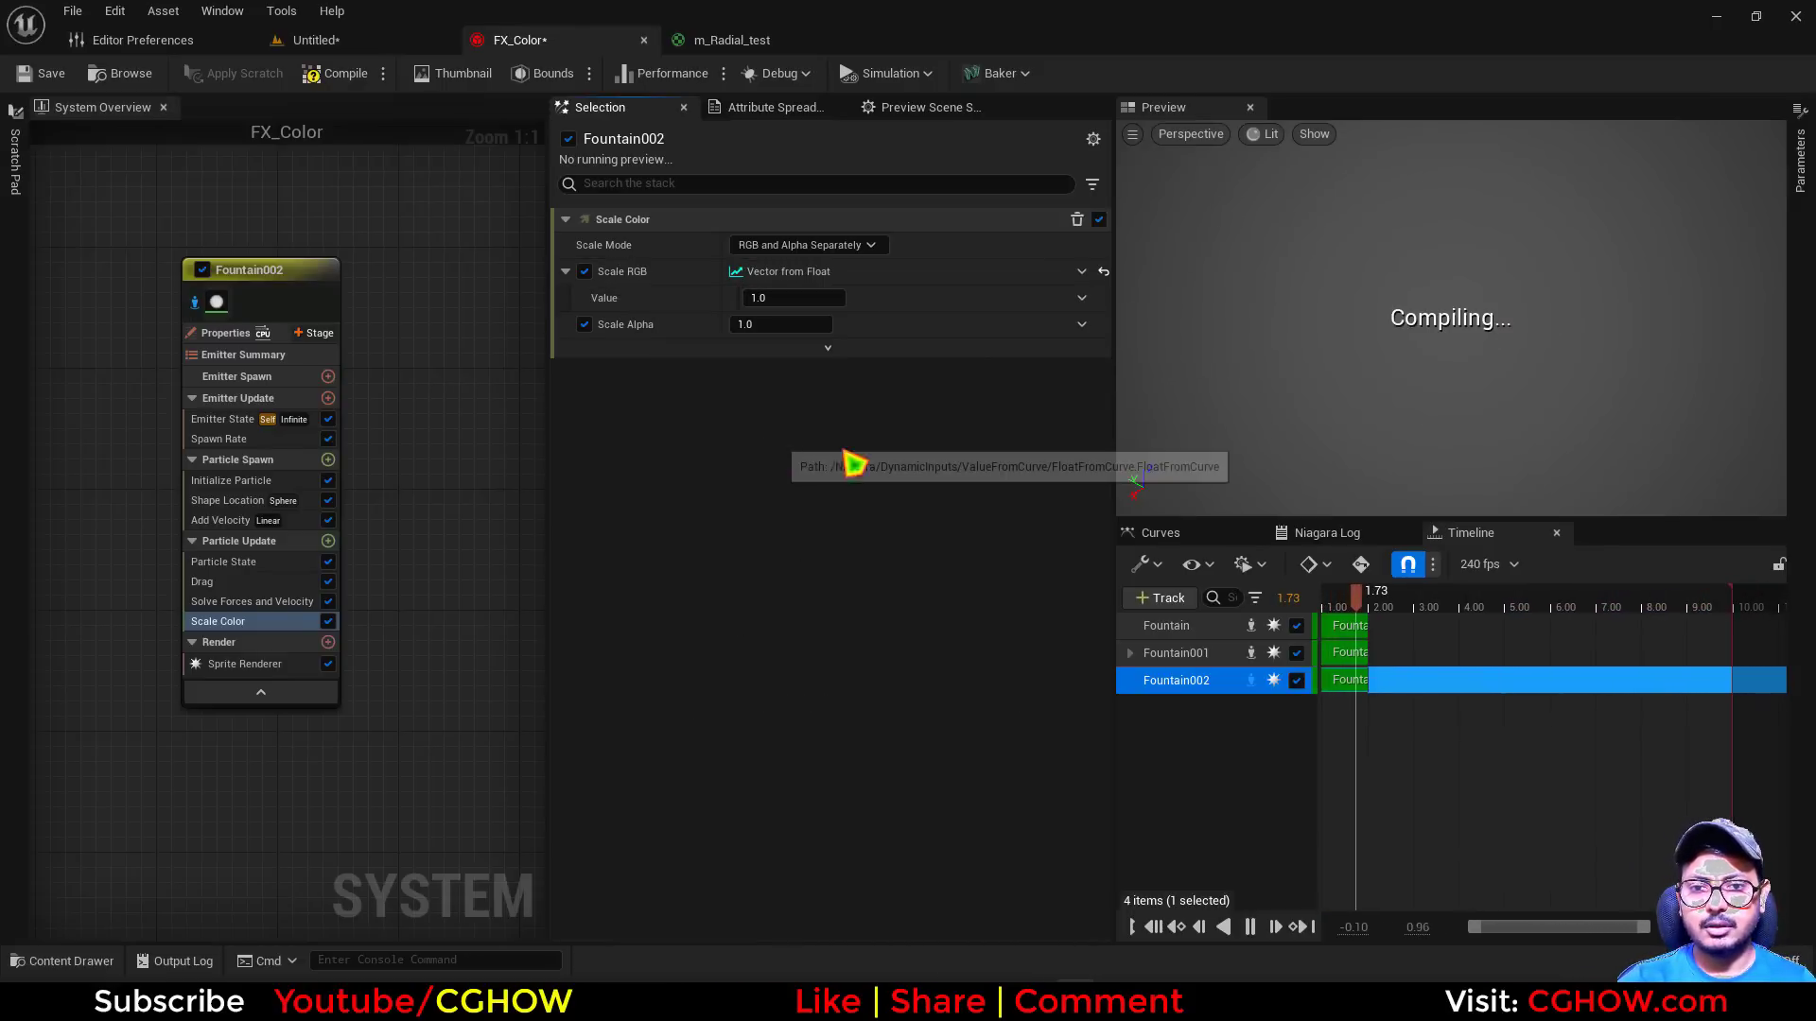
click(903, 395)
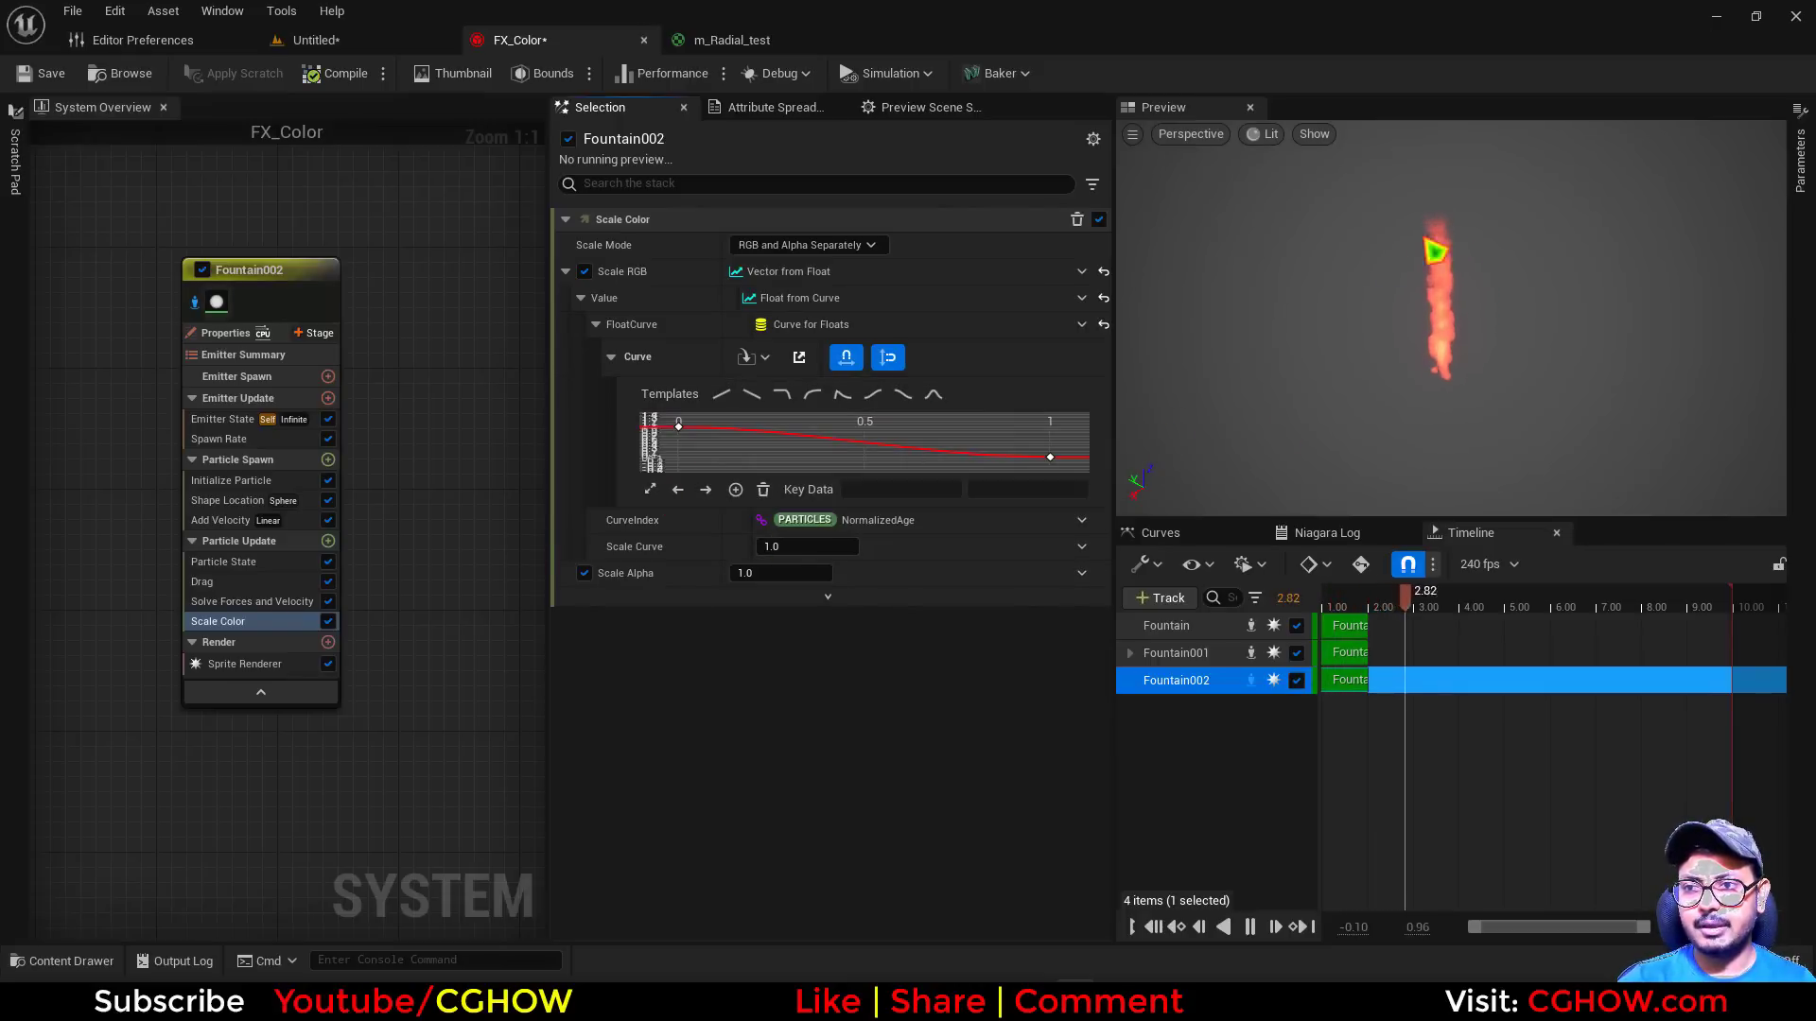
Shift the end key of the Scale RGB float curve to time 0.5
click(1050, 458)
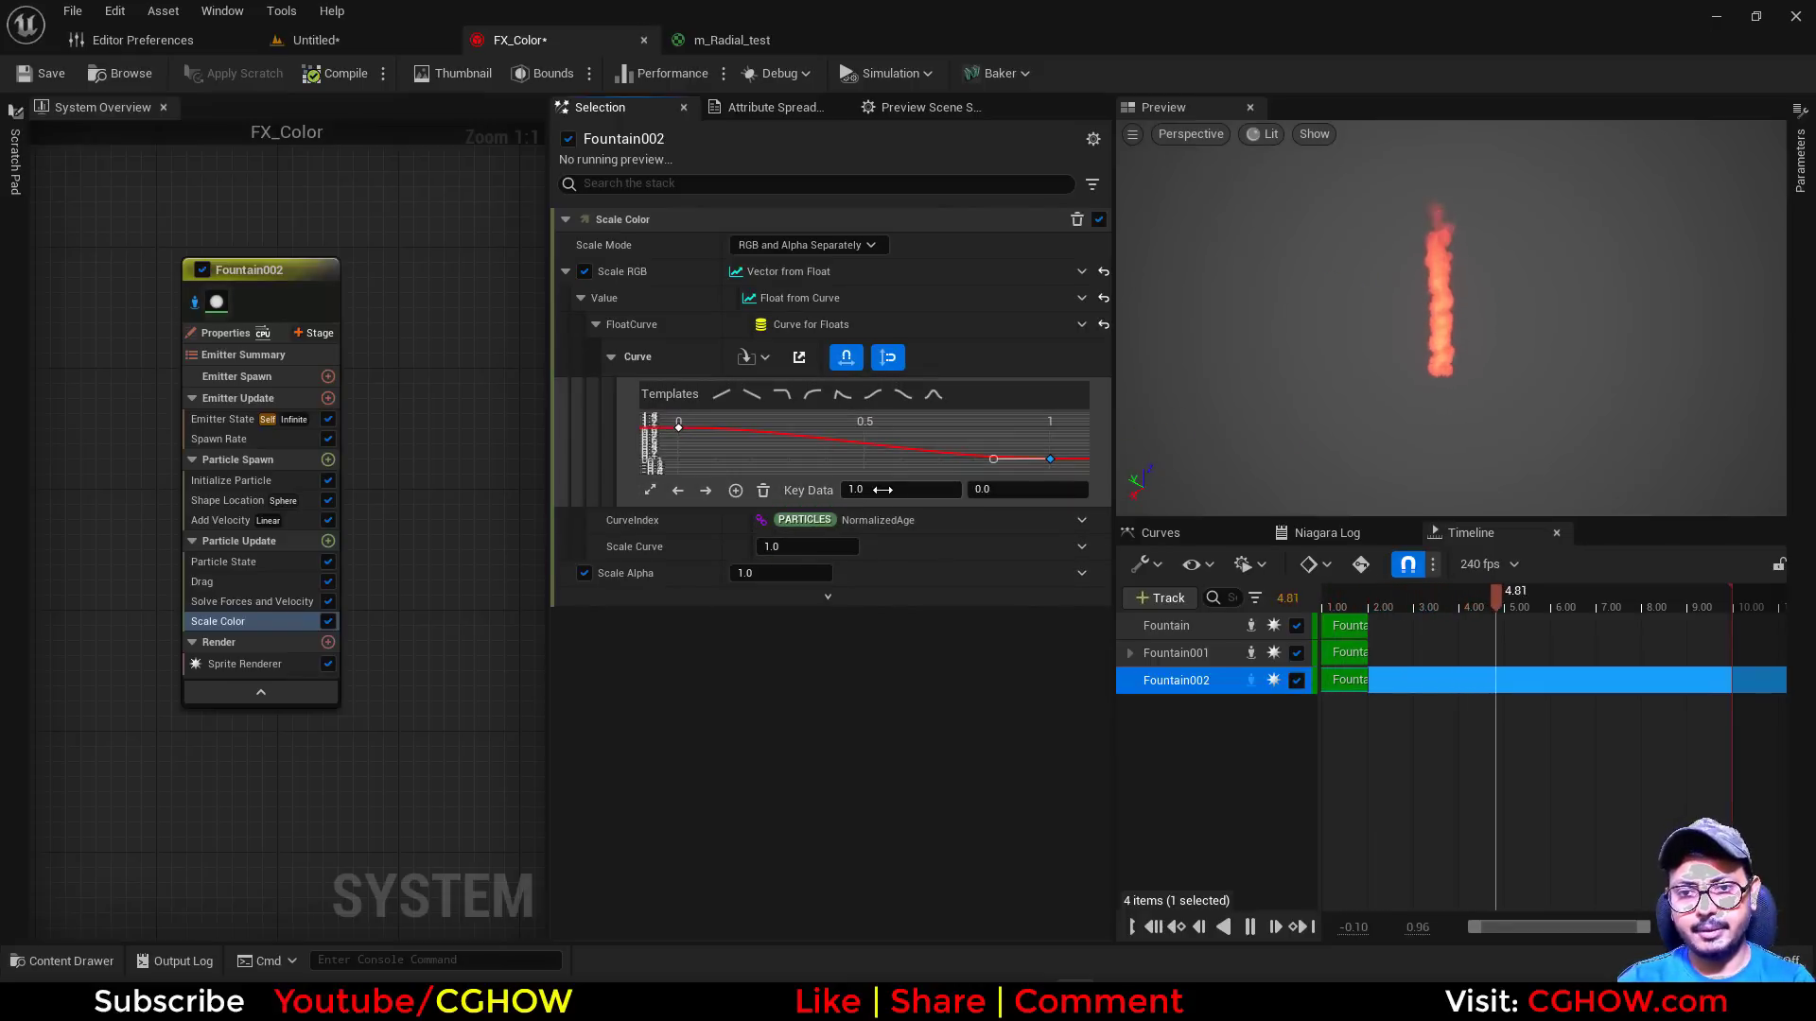
text(.5)
key(Return)
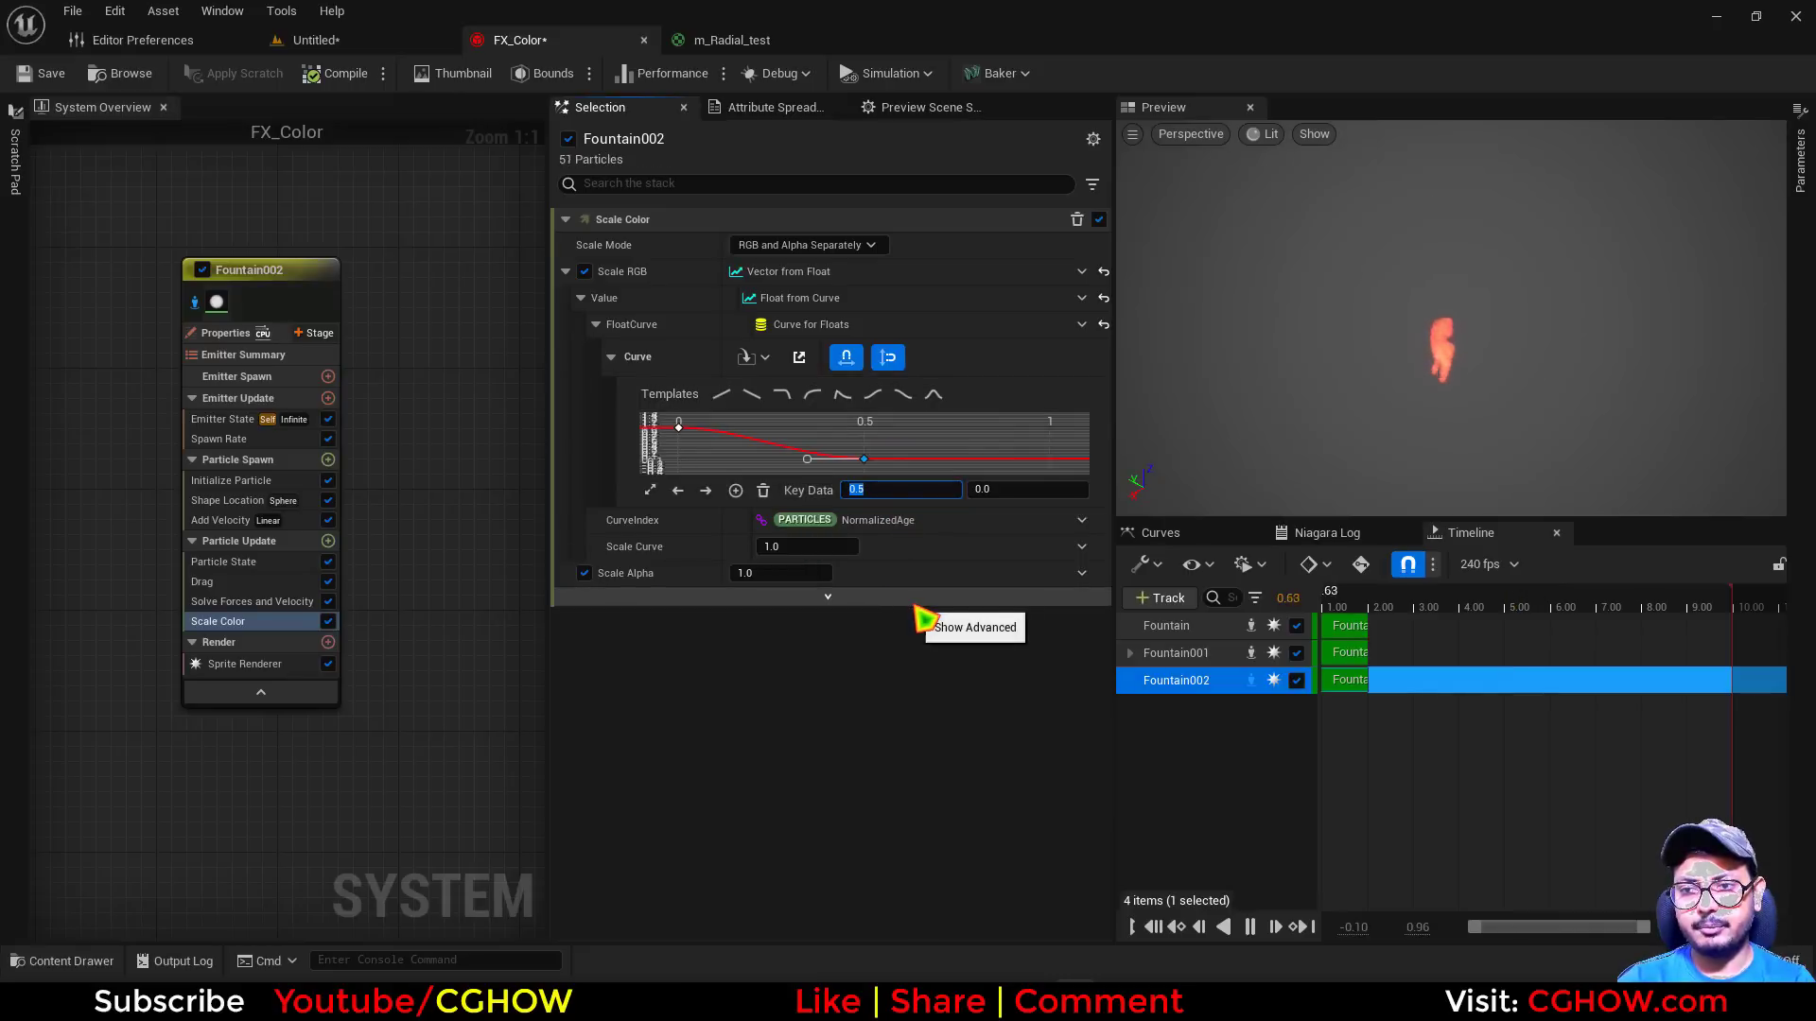
Assign the m_Radial_test material to Fountain002's Sprite Renderer, locating the asset from its material editor
click(274, 662)
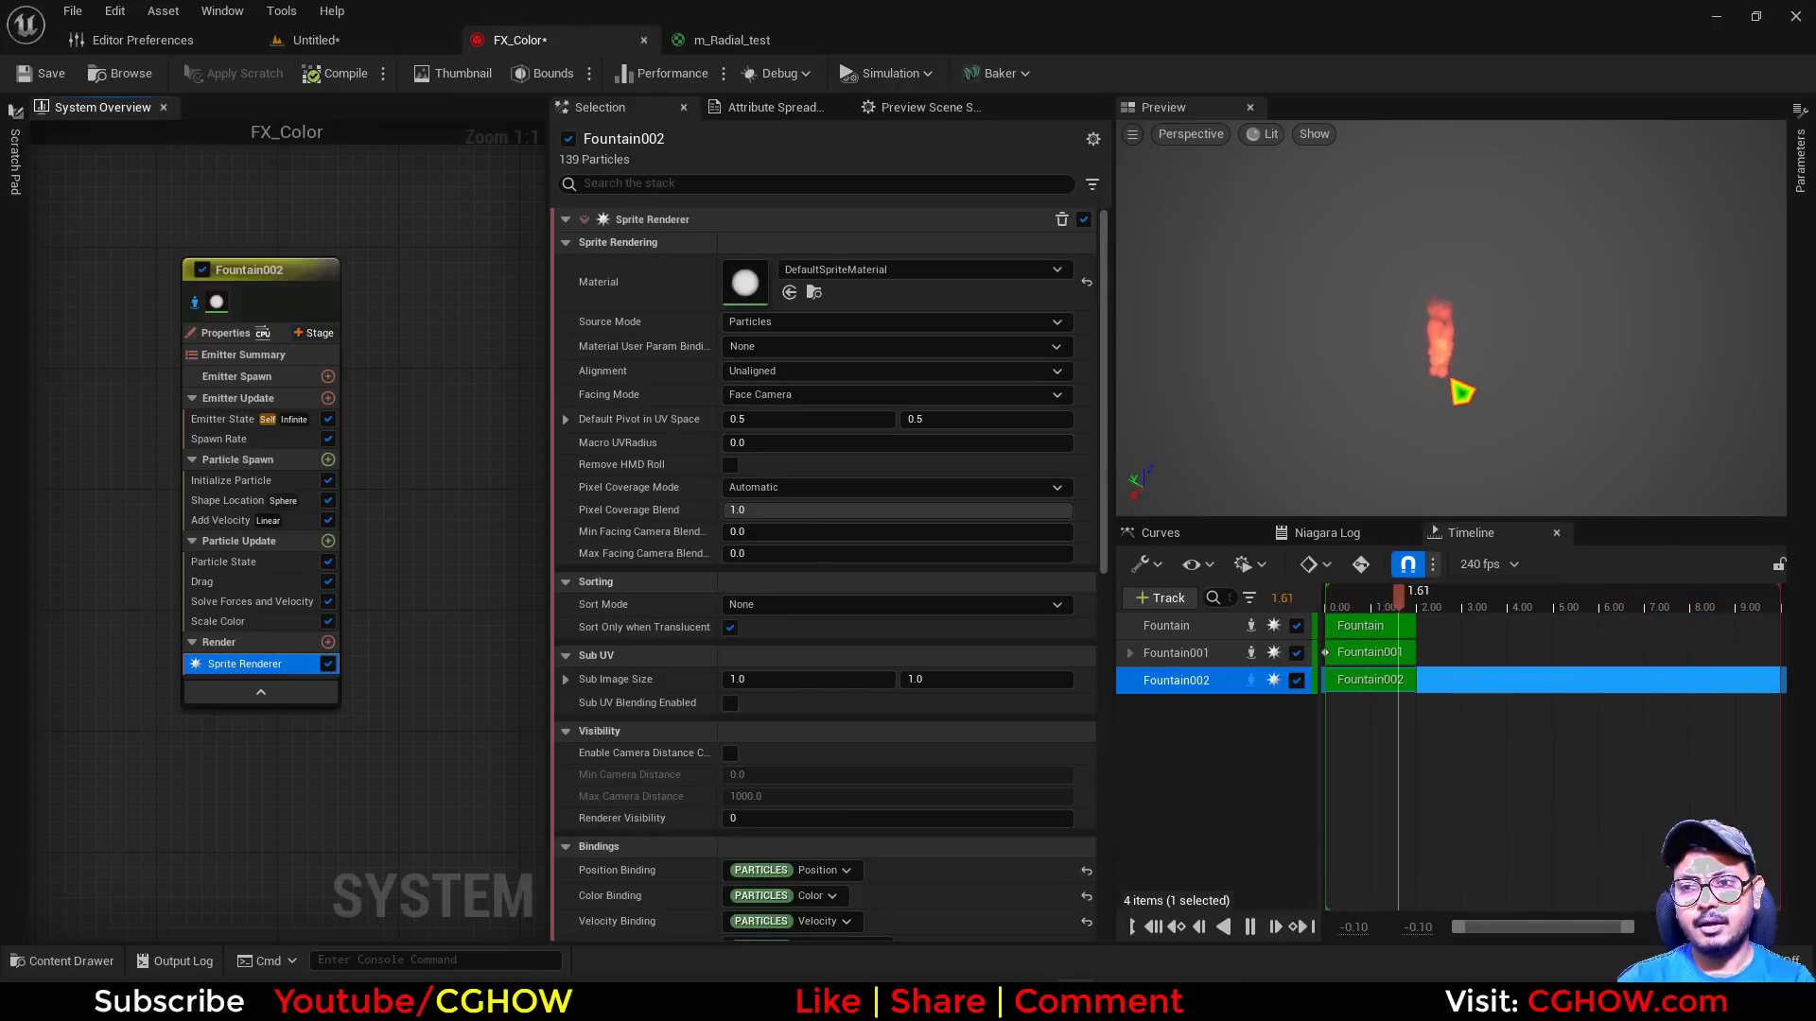
click(771, 45)
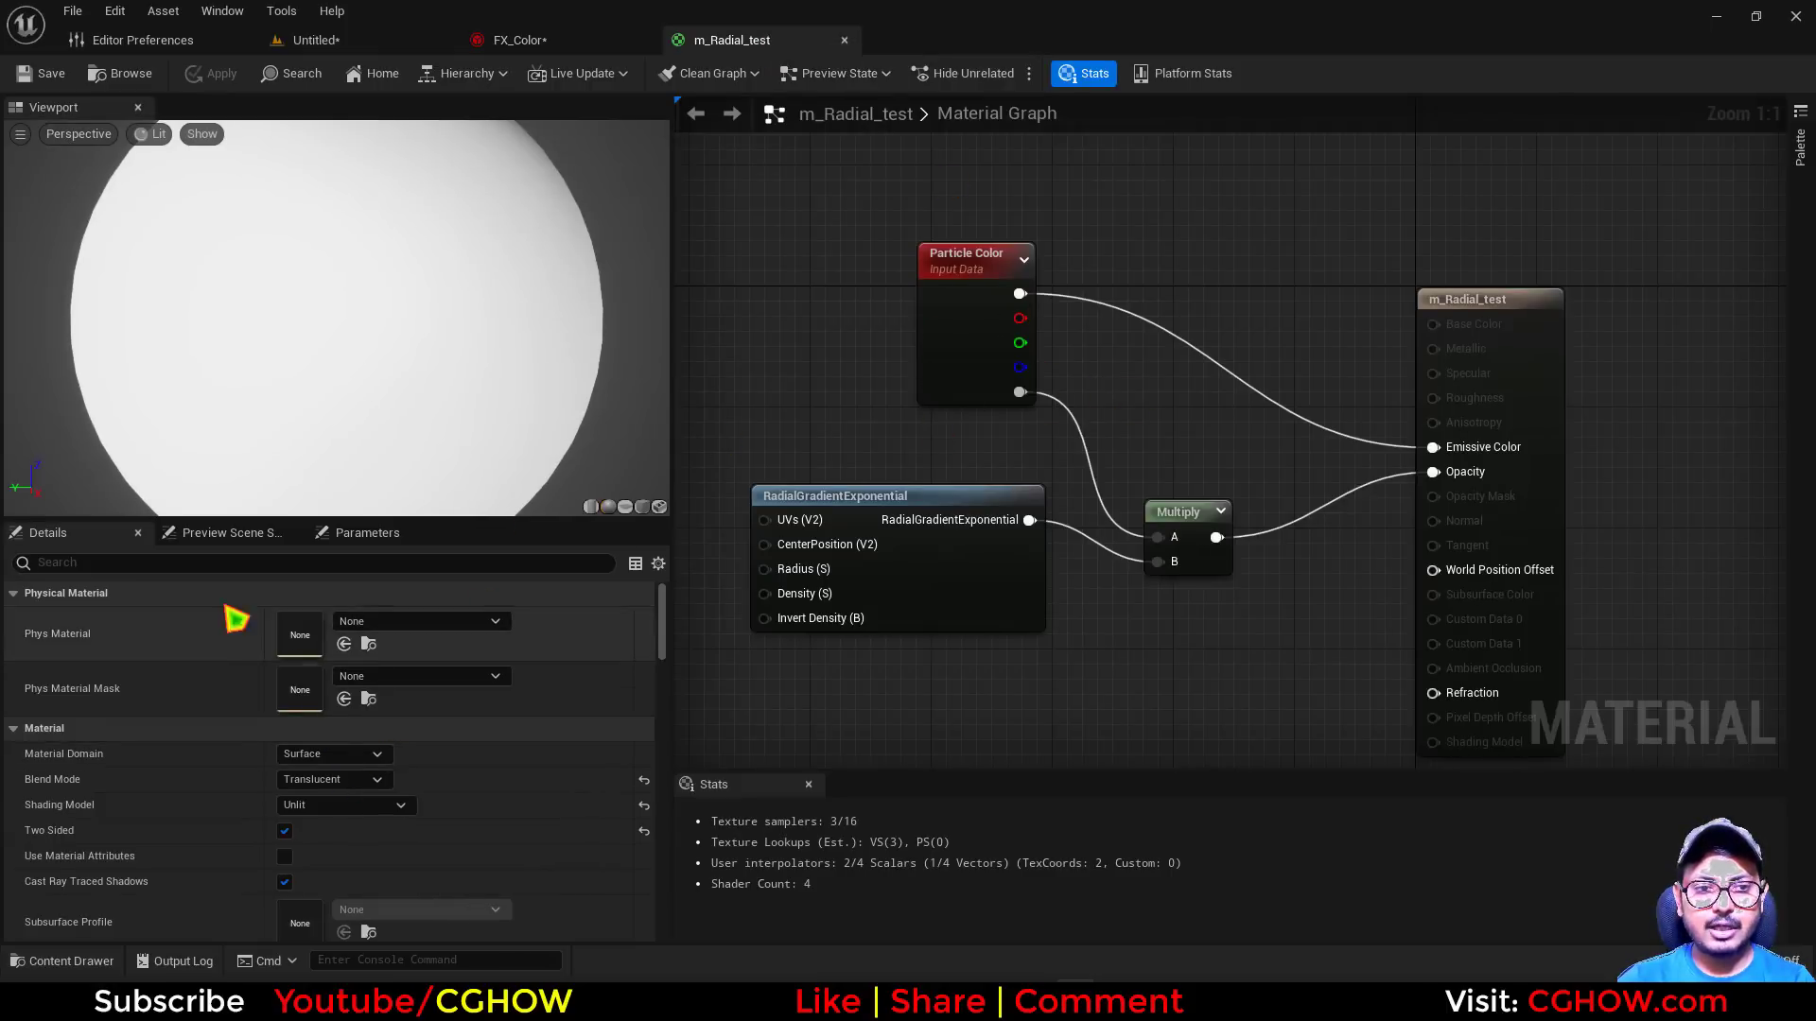
click(112, 77)
click(520, 40)
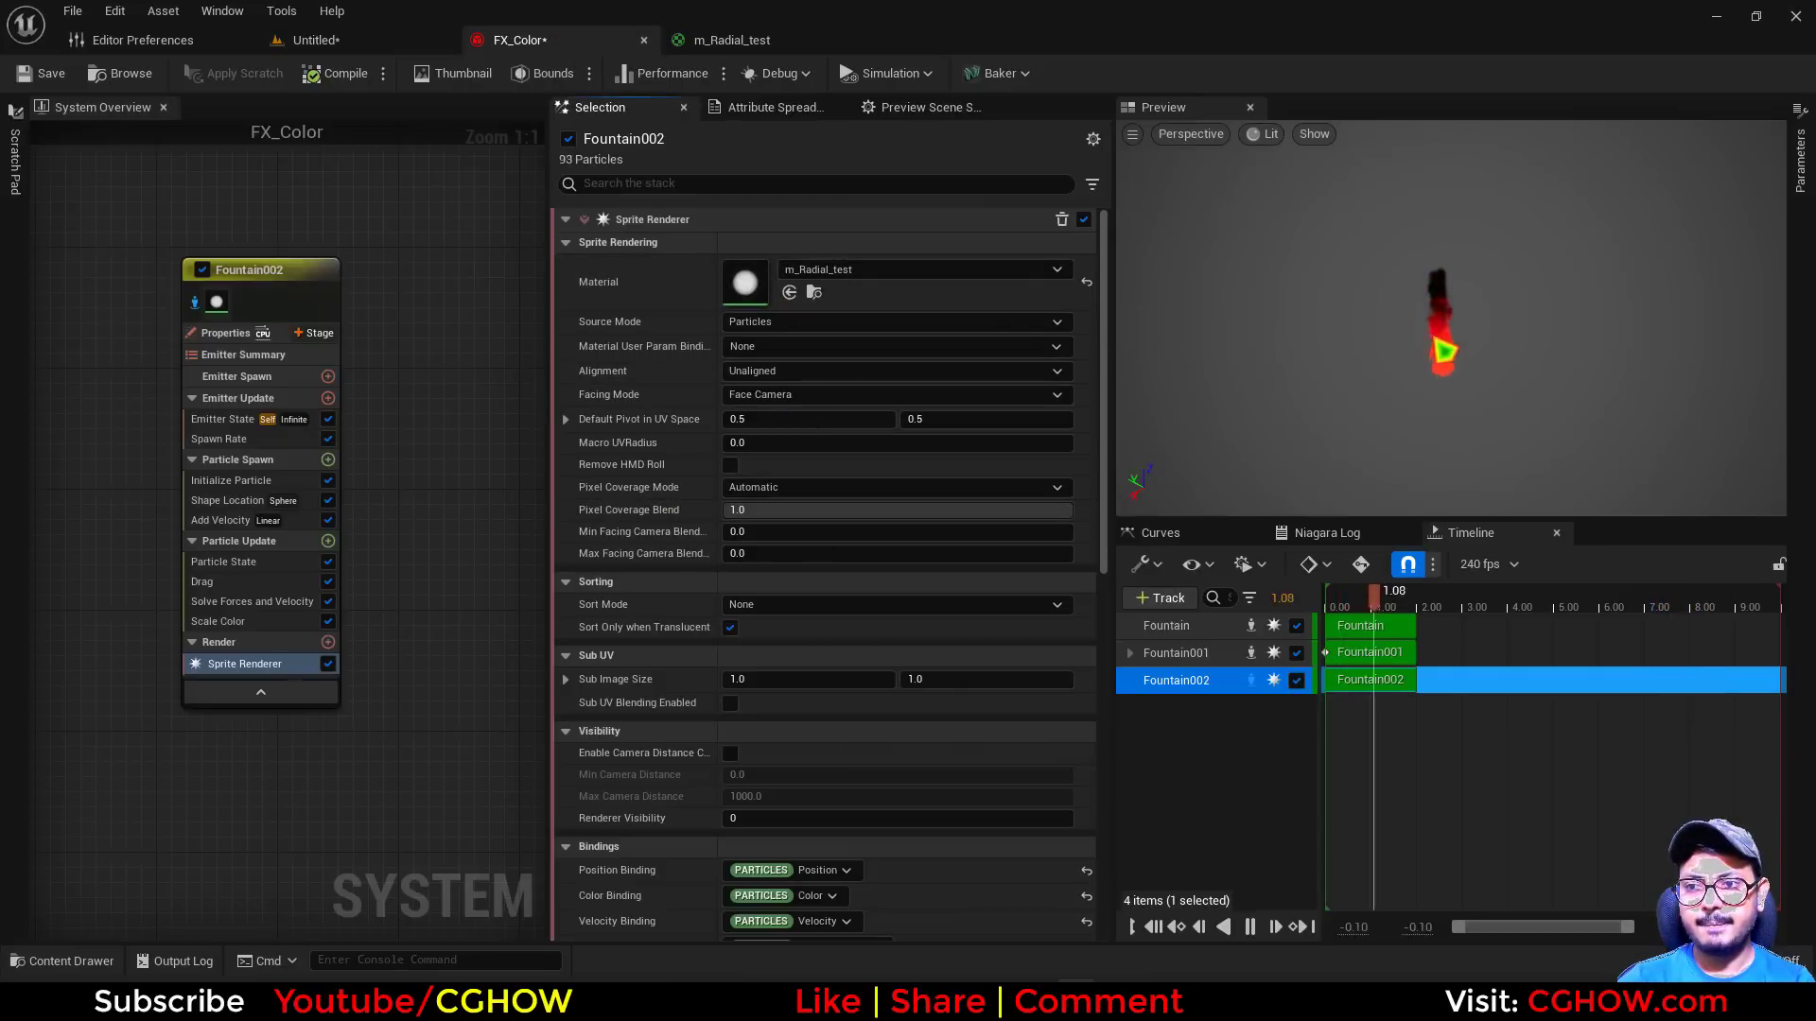
Switch the Scale RGB input of Fountain002's Scale Color module to Vector from Curve
click(219, 621)
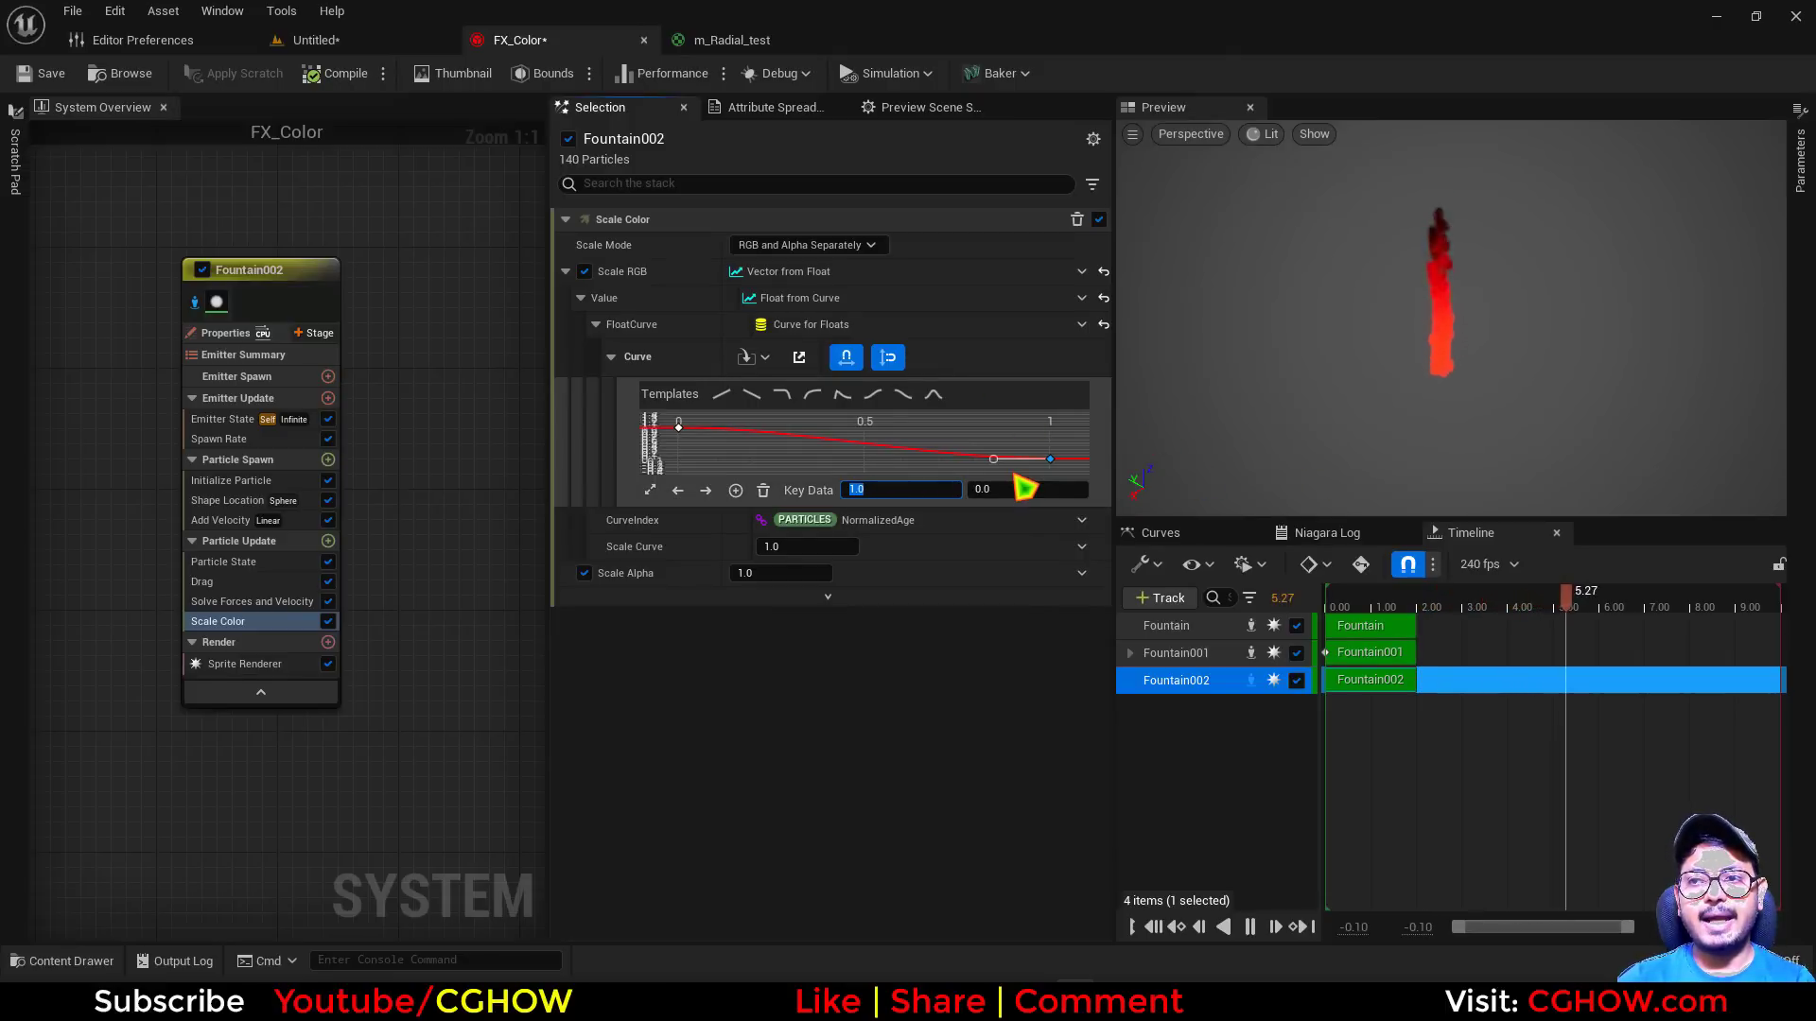
click(1081, 273)
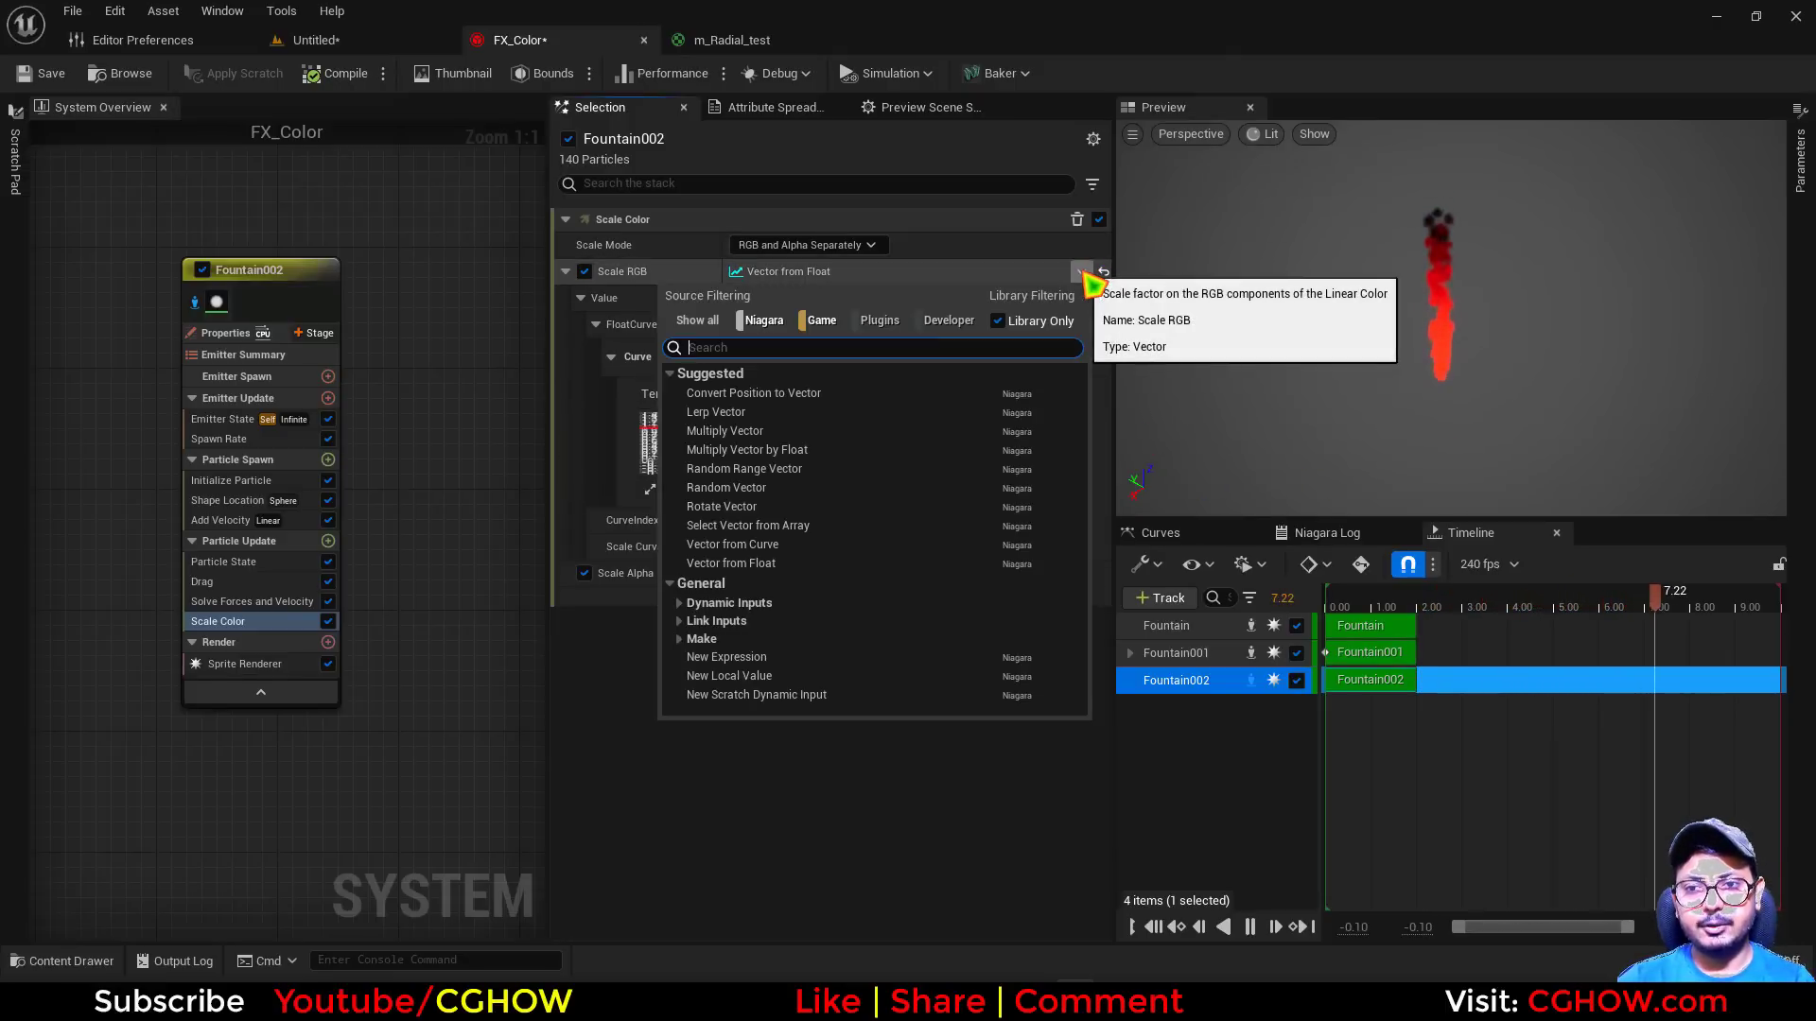
text(curve)
click(794, 394)
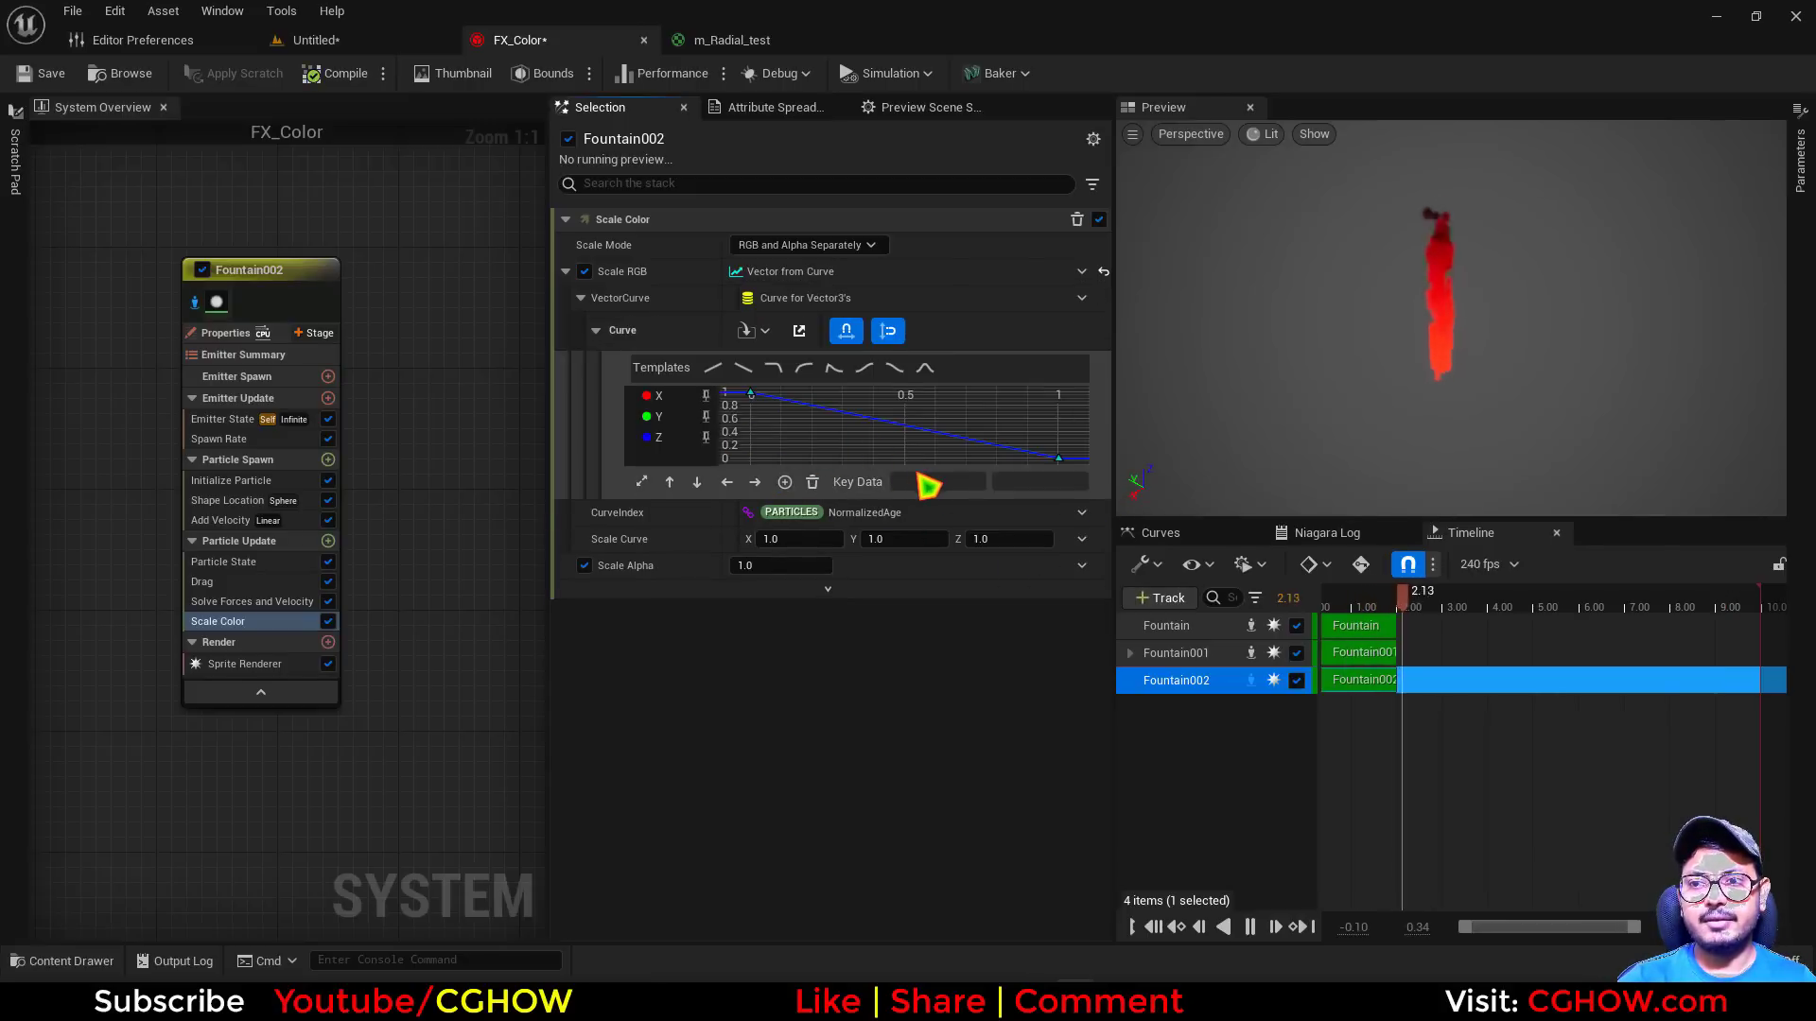
Set Fountain002's Initialize Particle color to white with G 1 and B 1
click(231, 480)
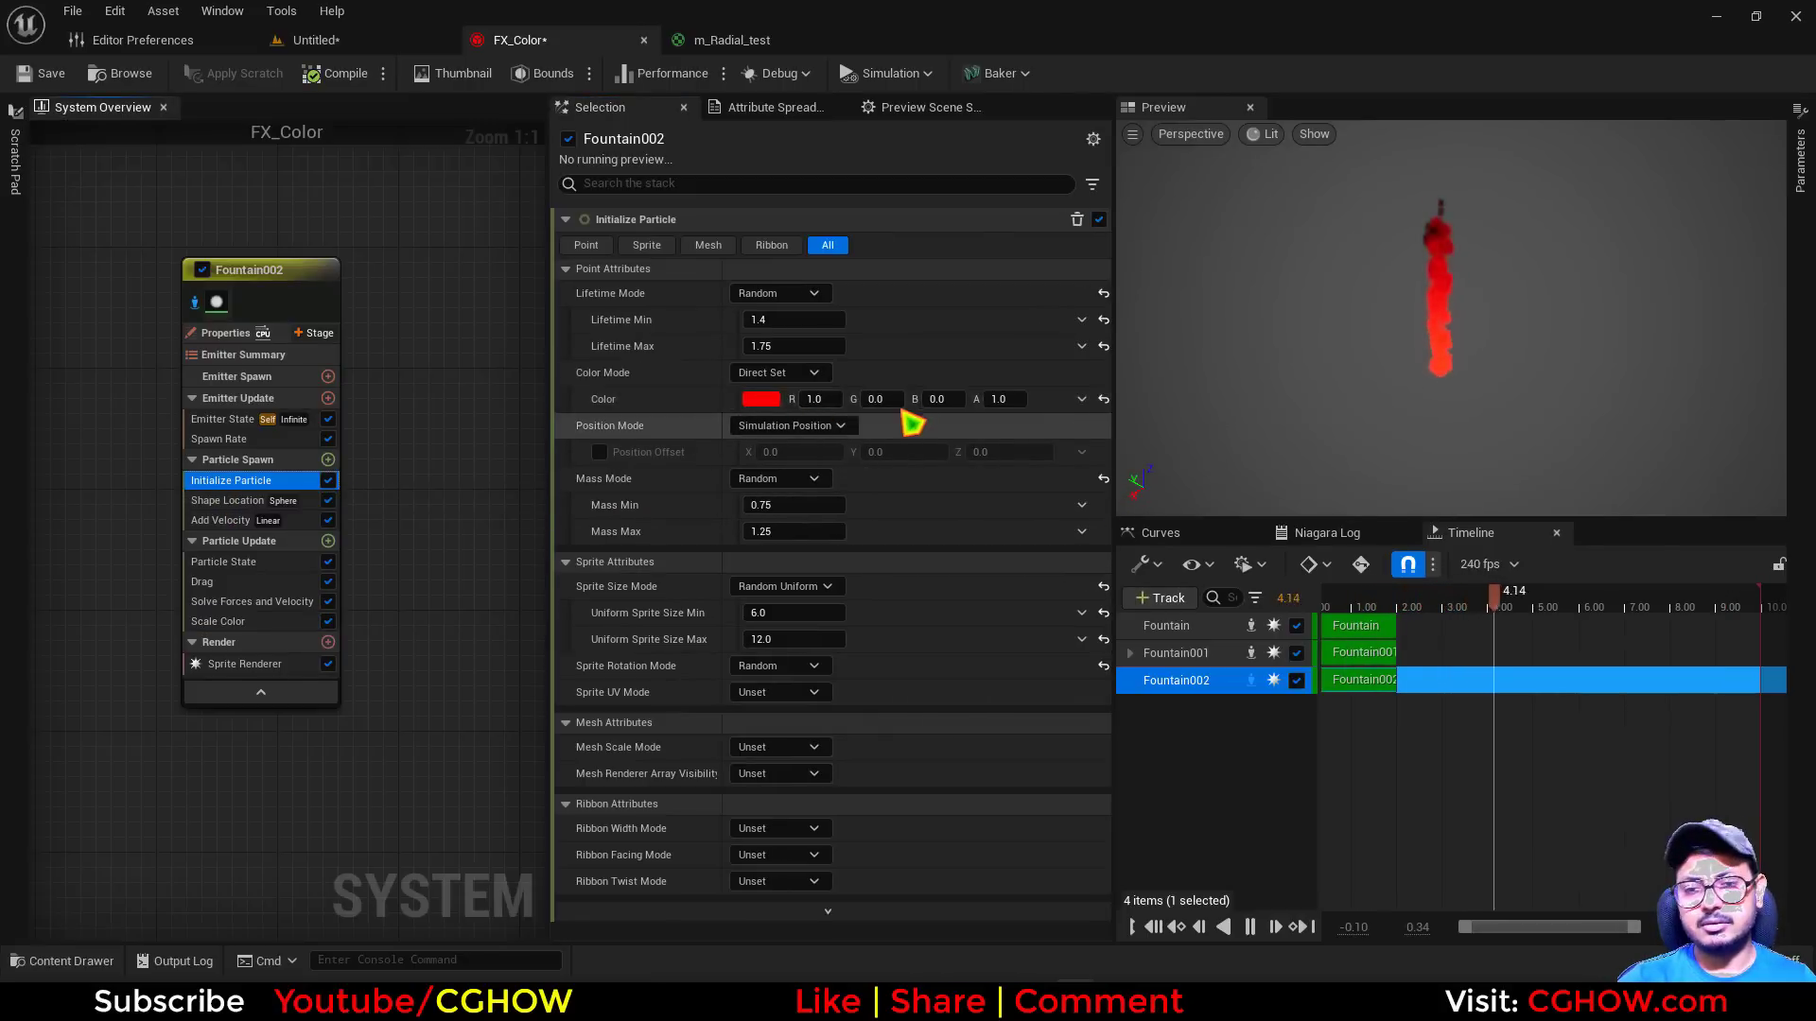
click(886, 399)
text(1)
key(Tab)
text(1)
key(Return)
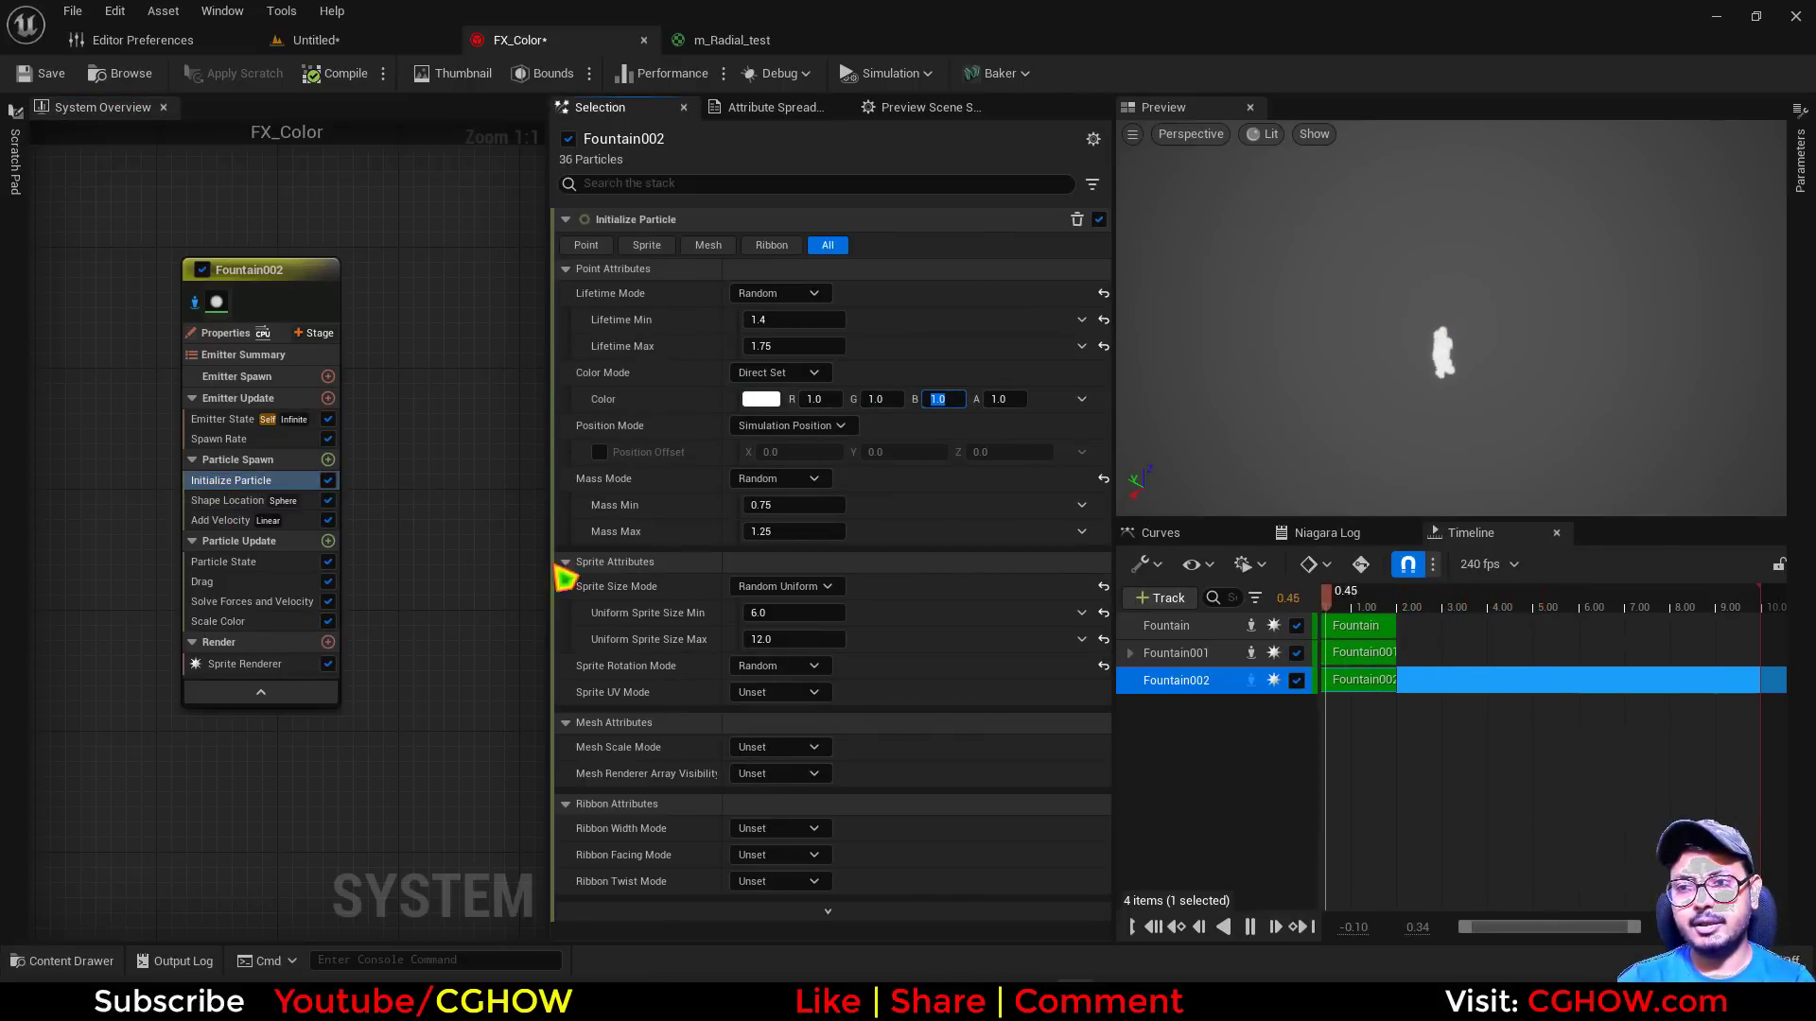
Unpin the Z curve in Scale RGB's vector curve and set the Y curve's key at time 0 to value 0
click(241, 621)
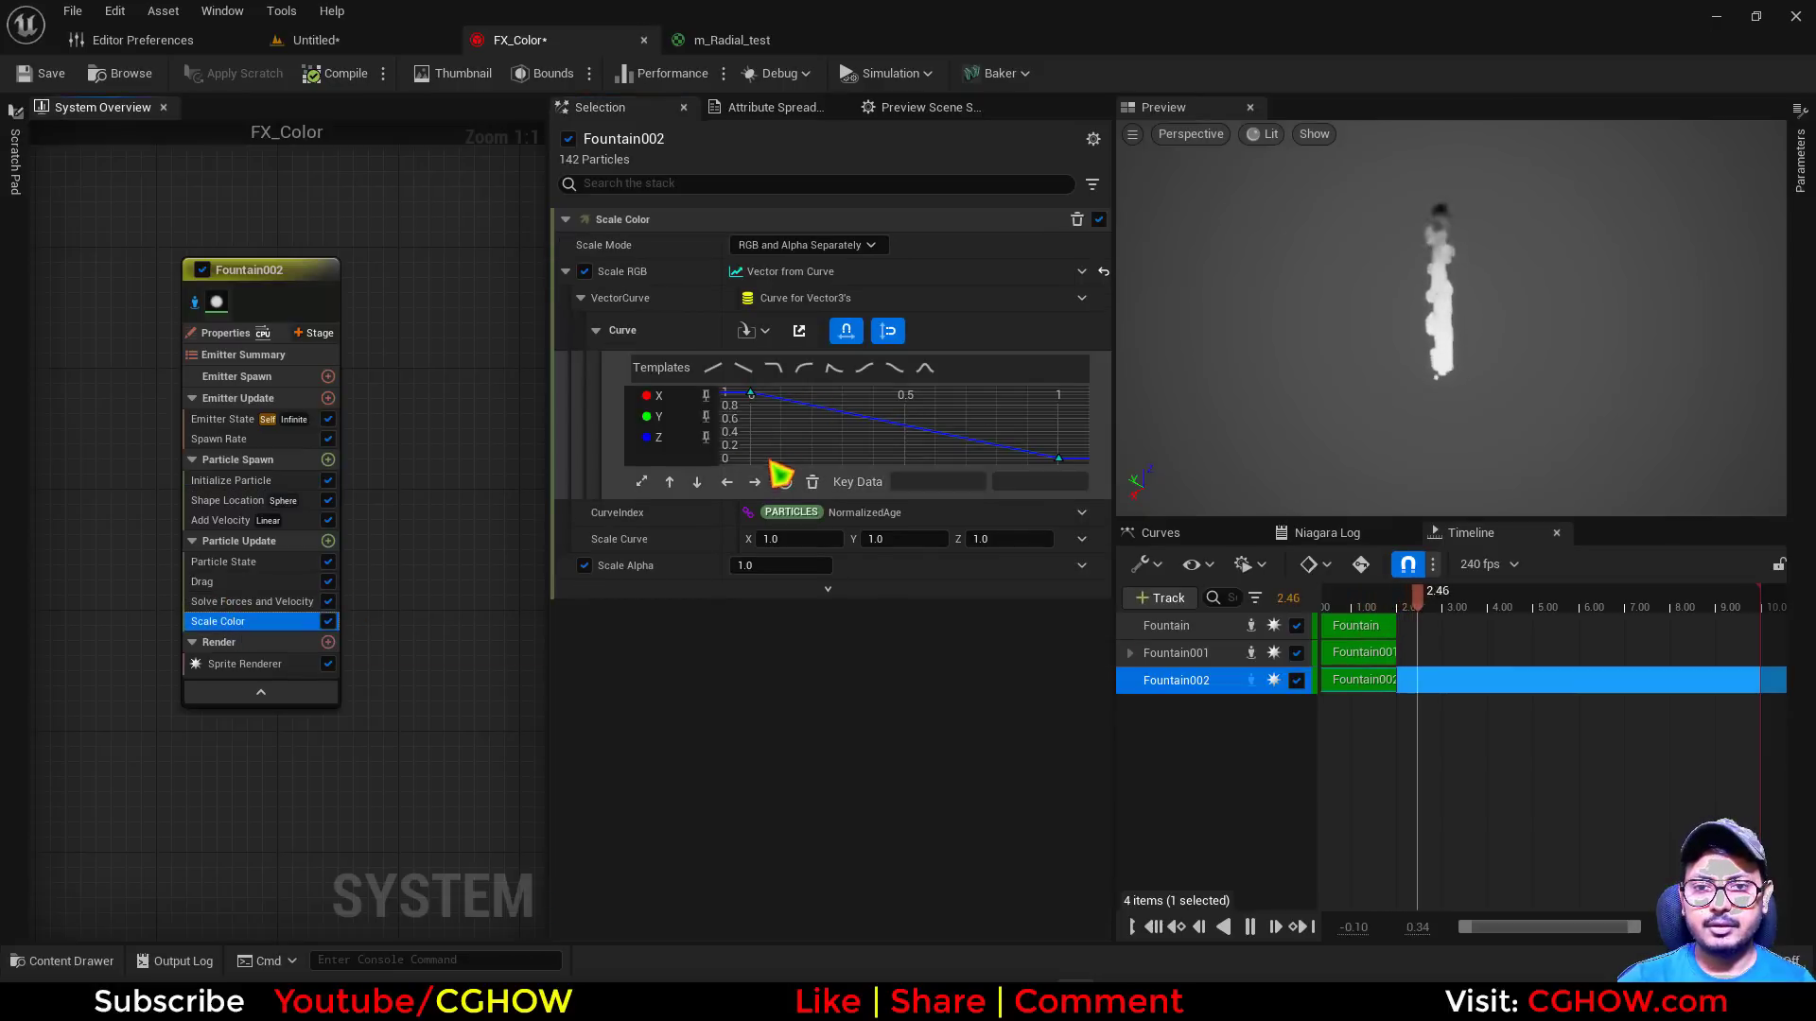
click(705, 439)
click(705, 416)
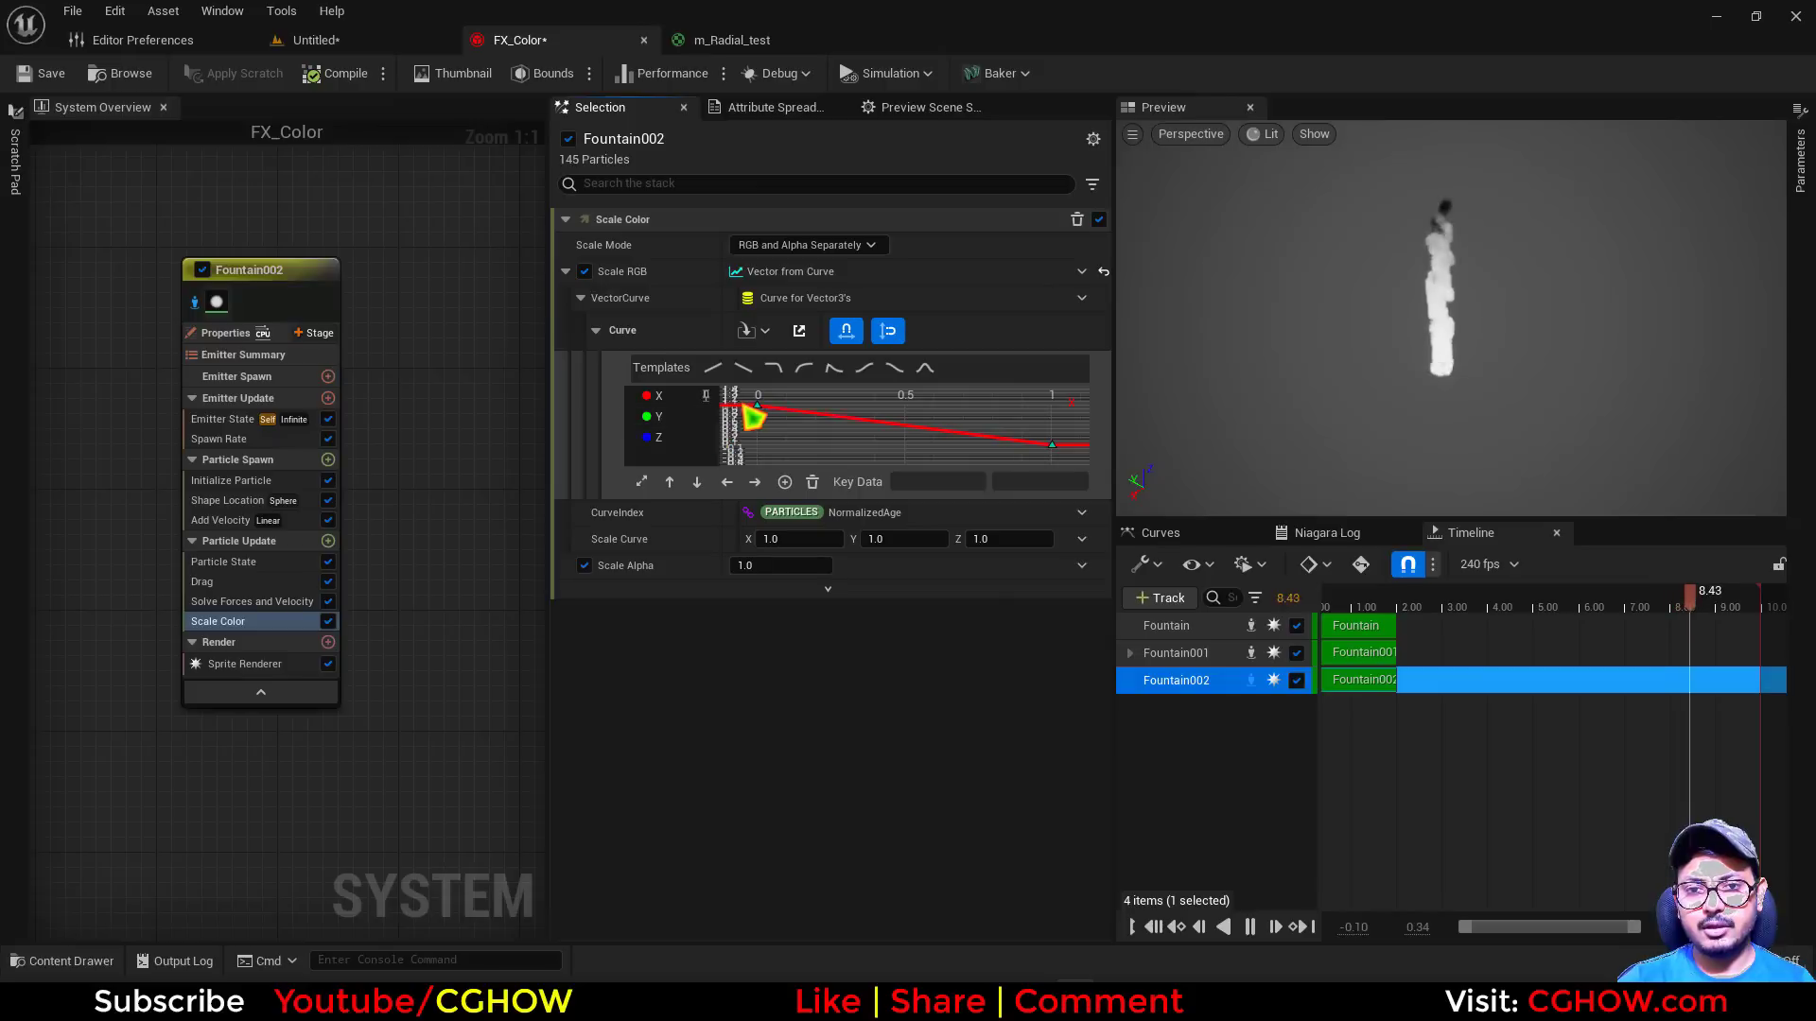
click(705, 417)
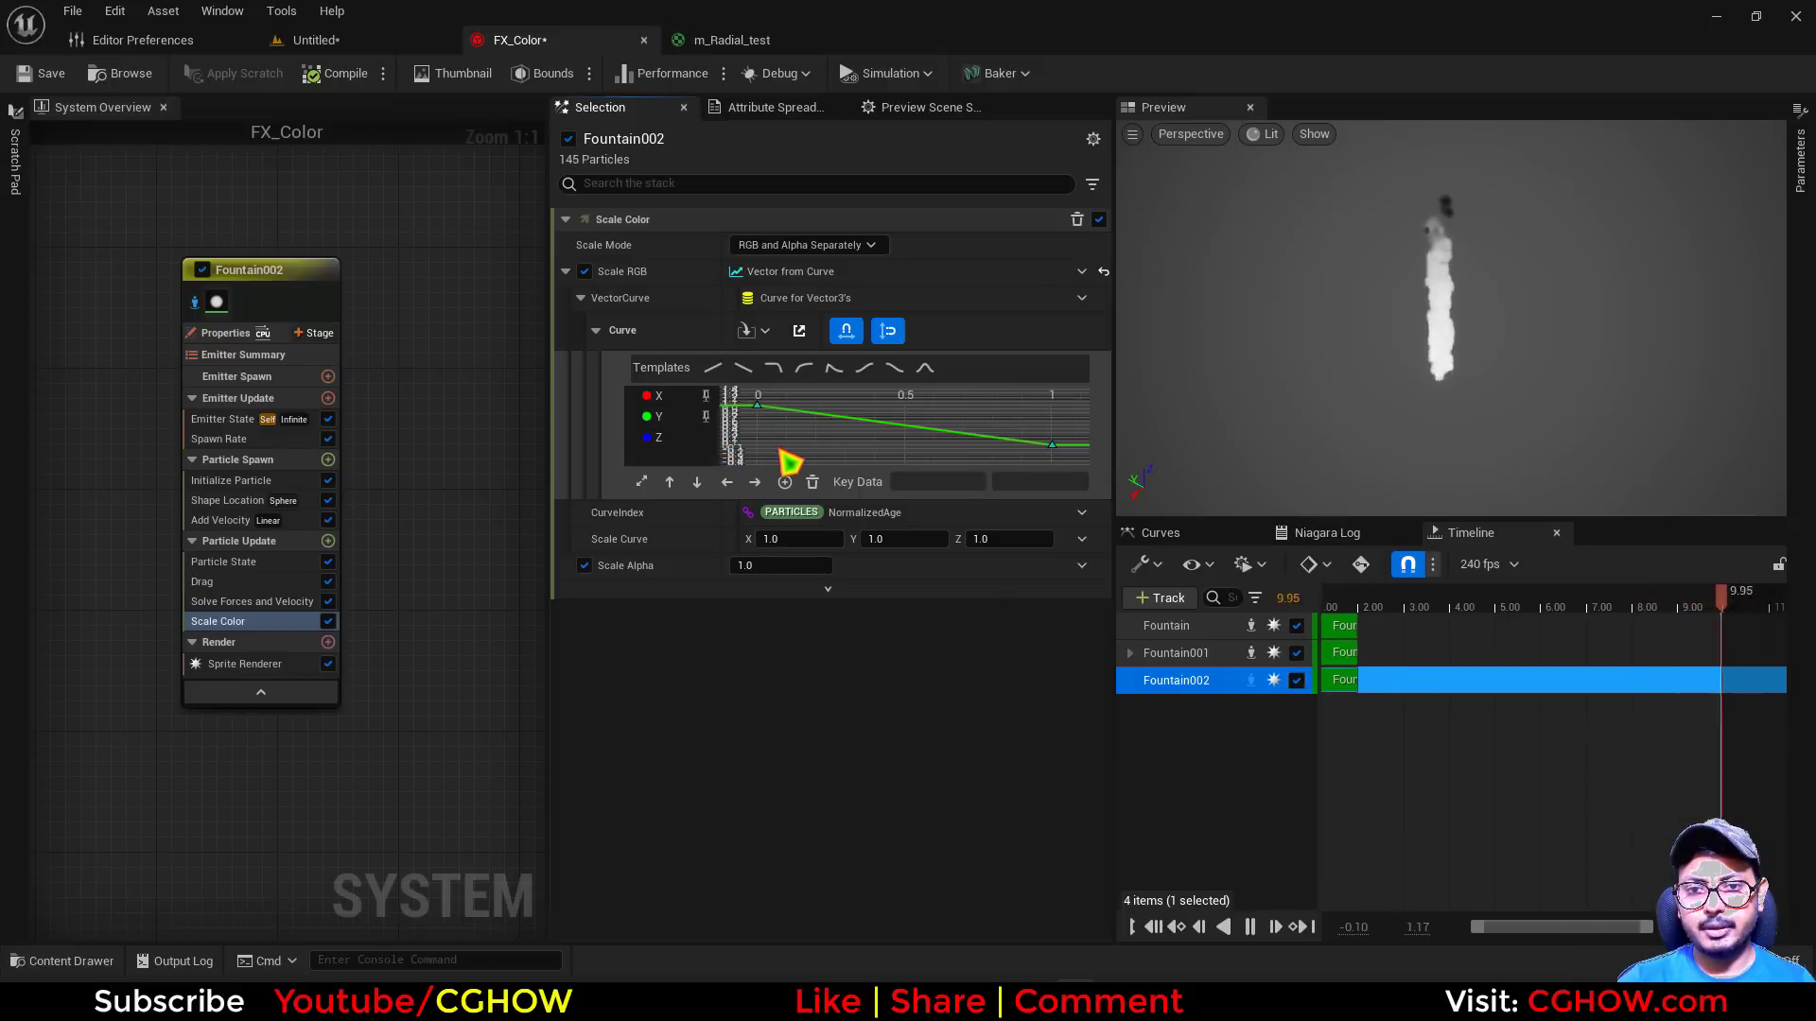
click(758, 407)
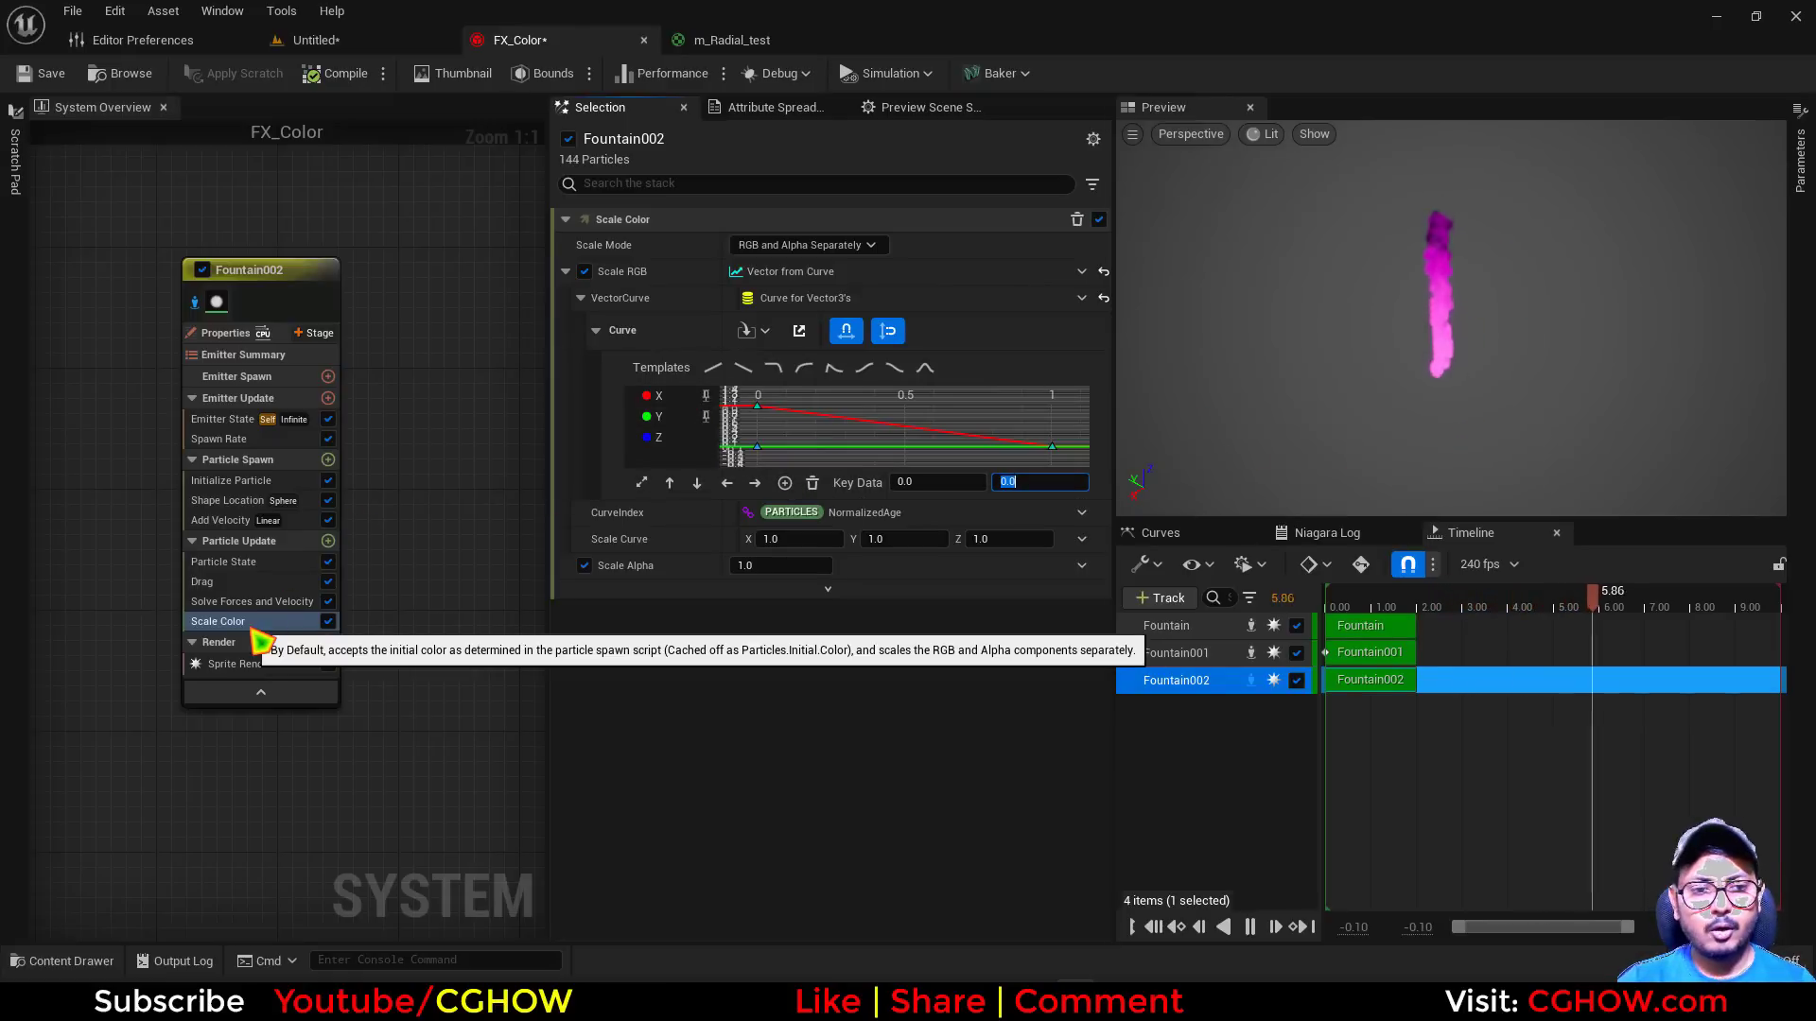
Check the topic list in Notepad, highlight the "color from mesh" line, and return to FX_Color
key(alt+Tab)
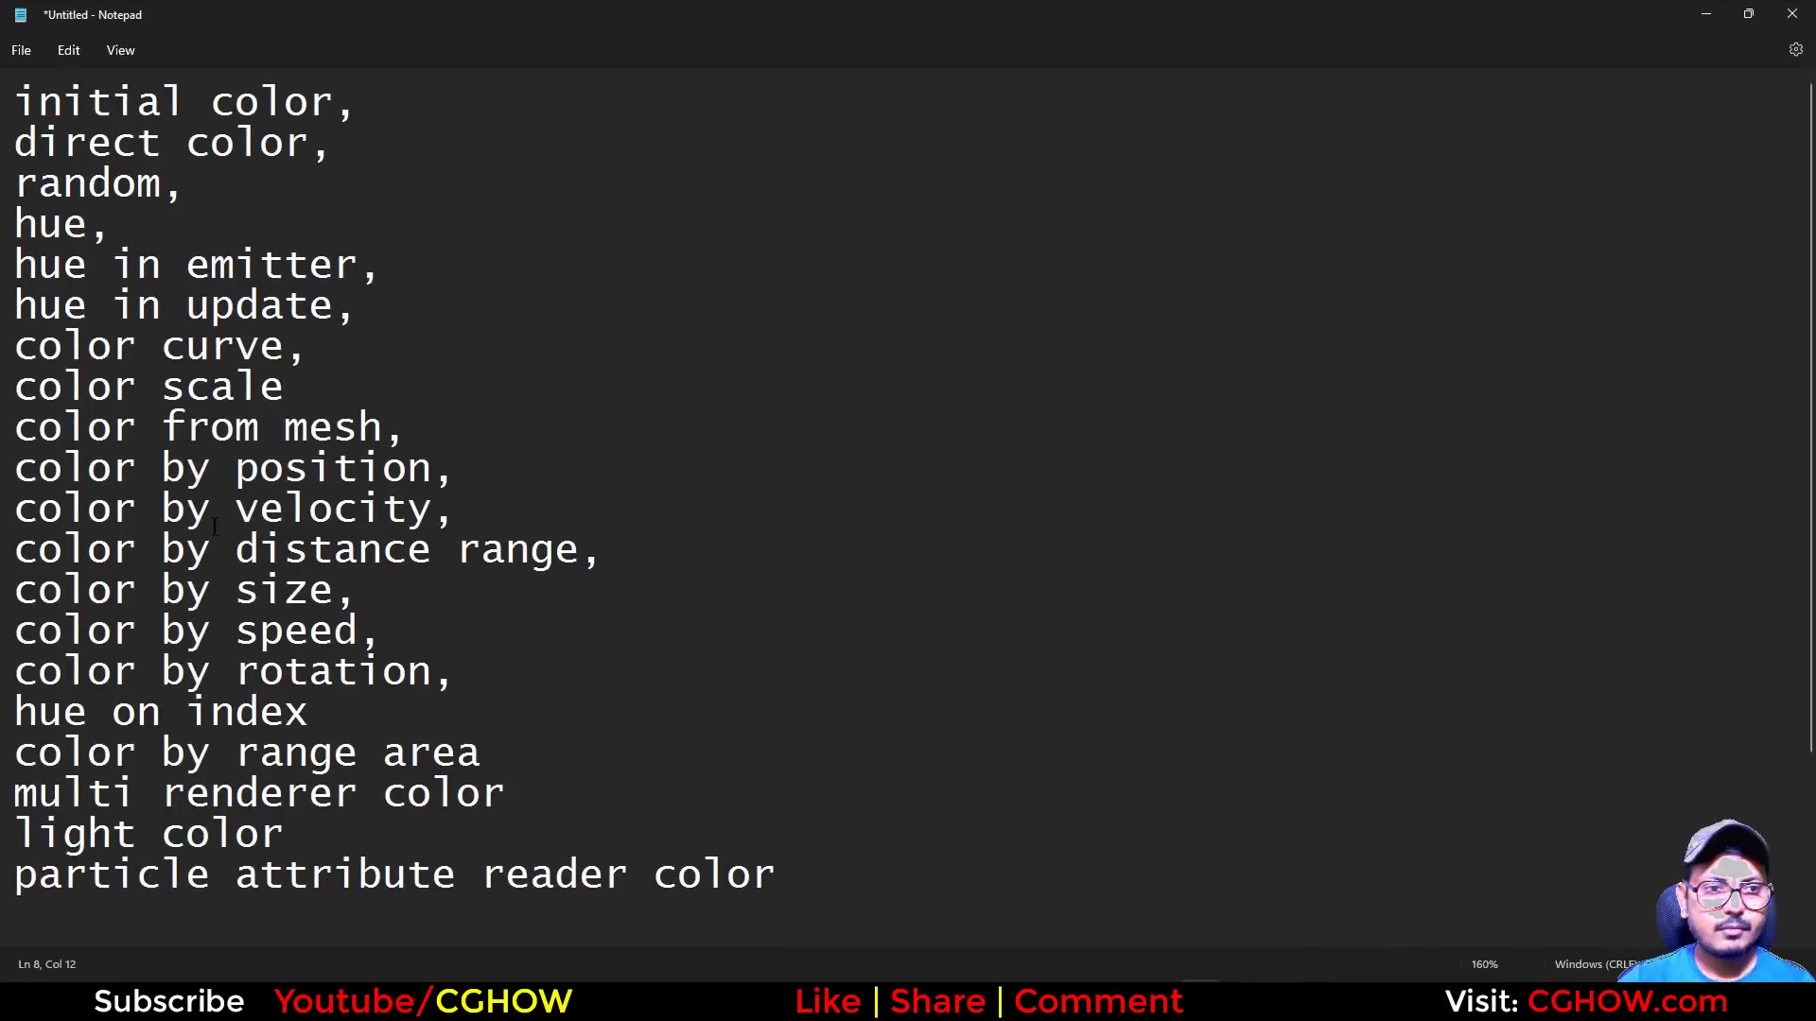
drag(378, 430, 5, 439)
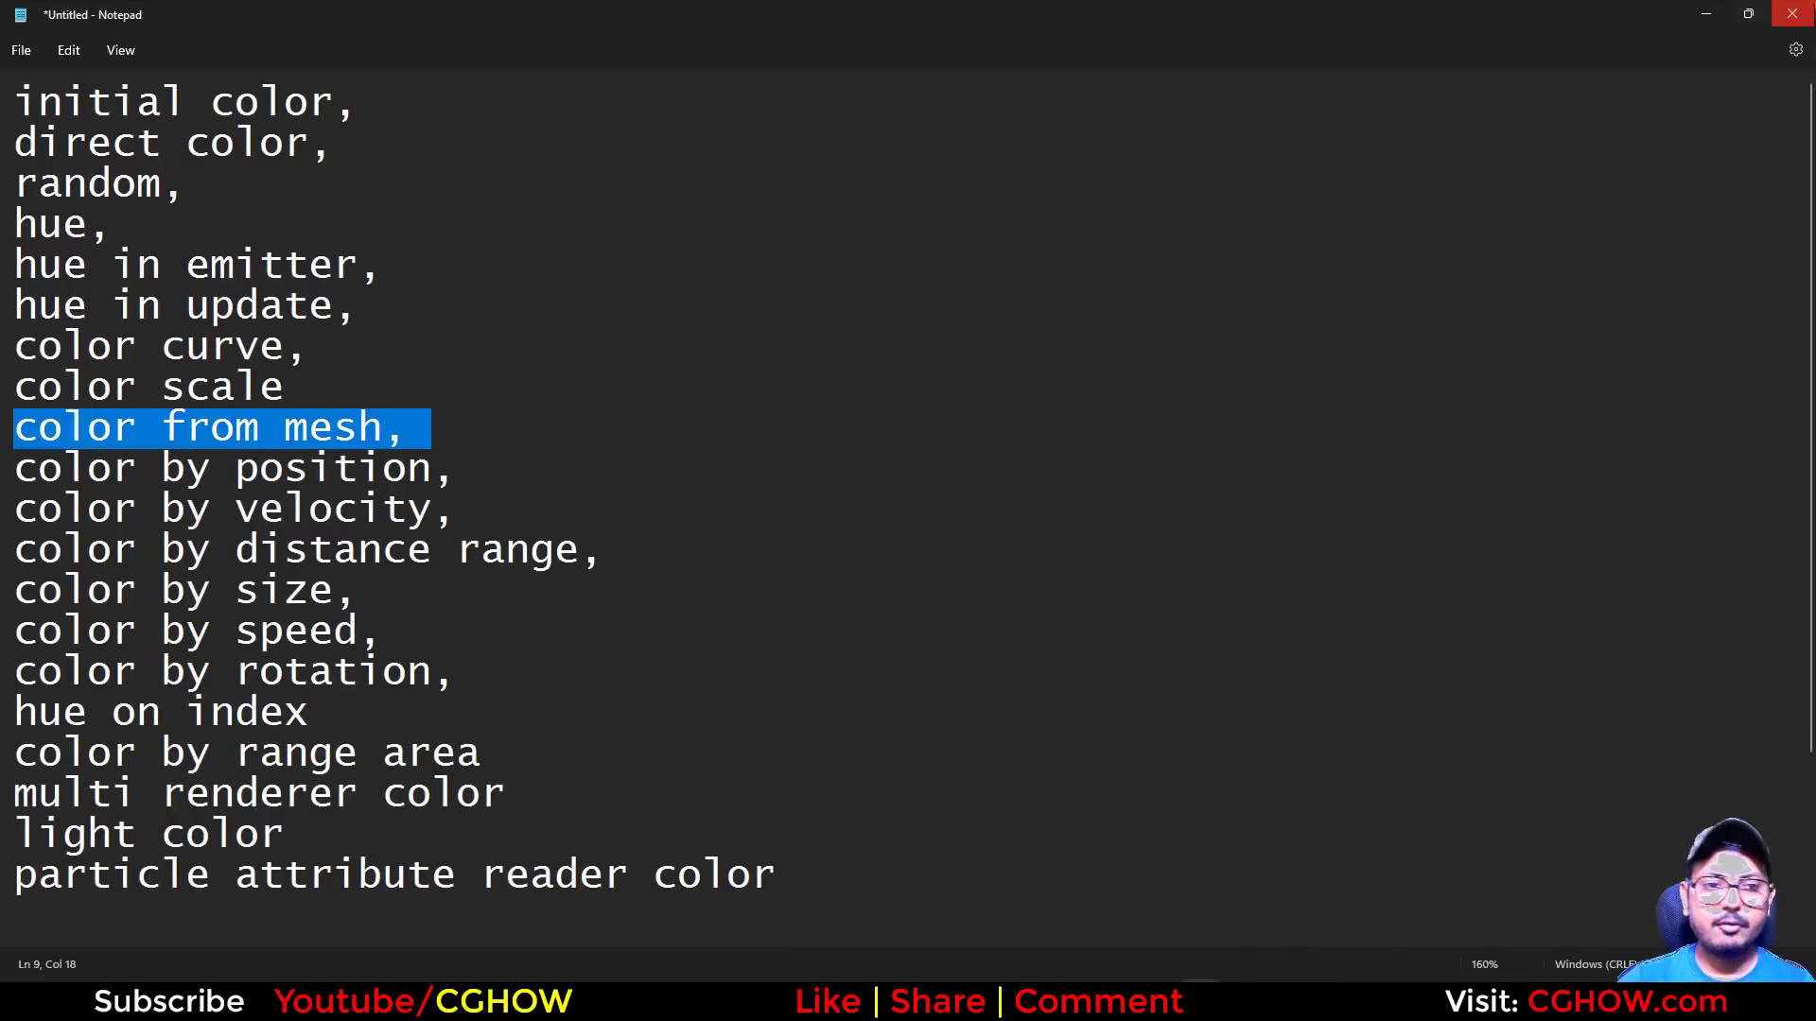
click(1709, 15)
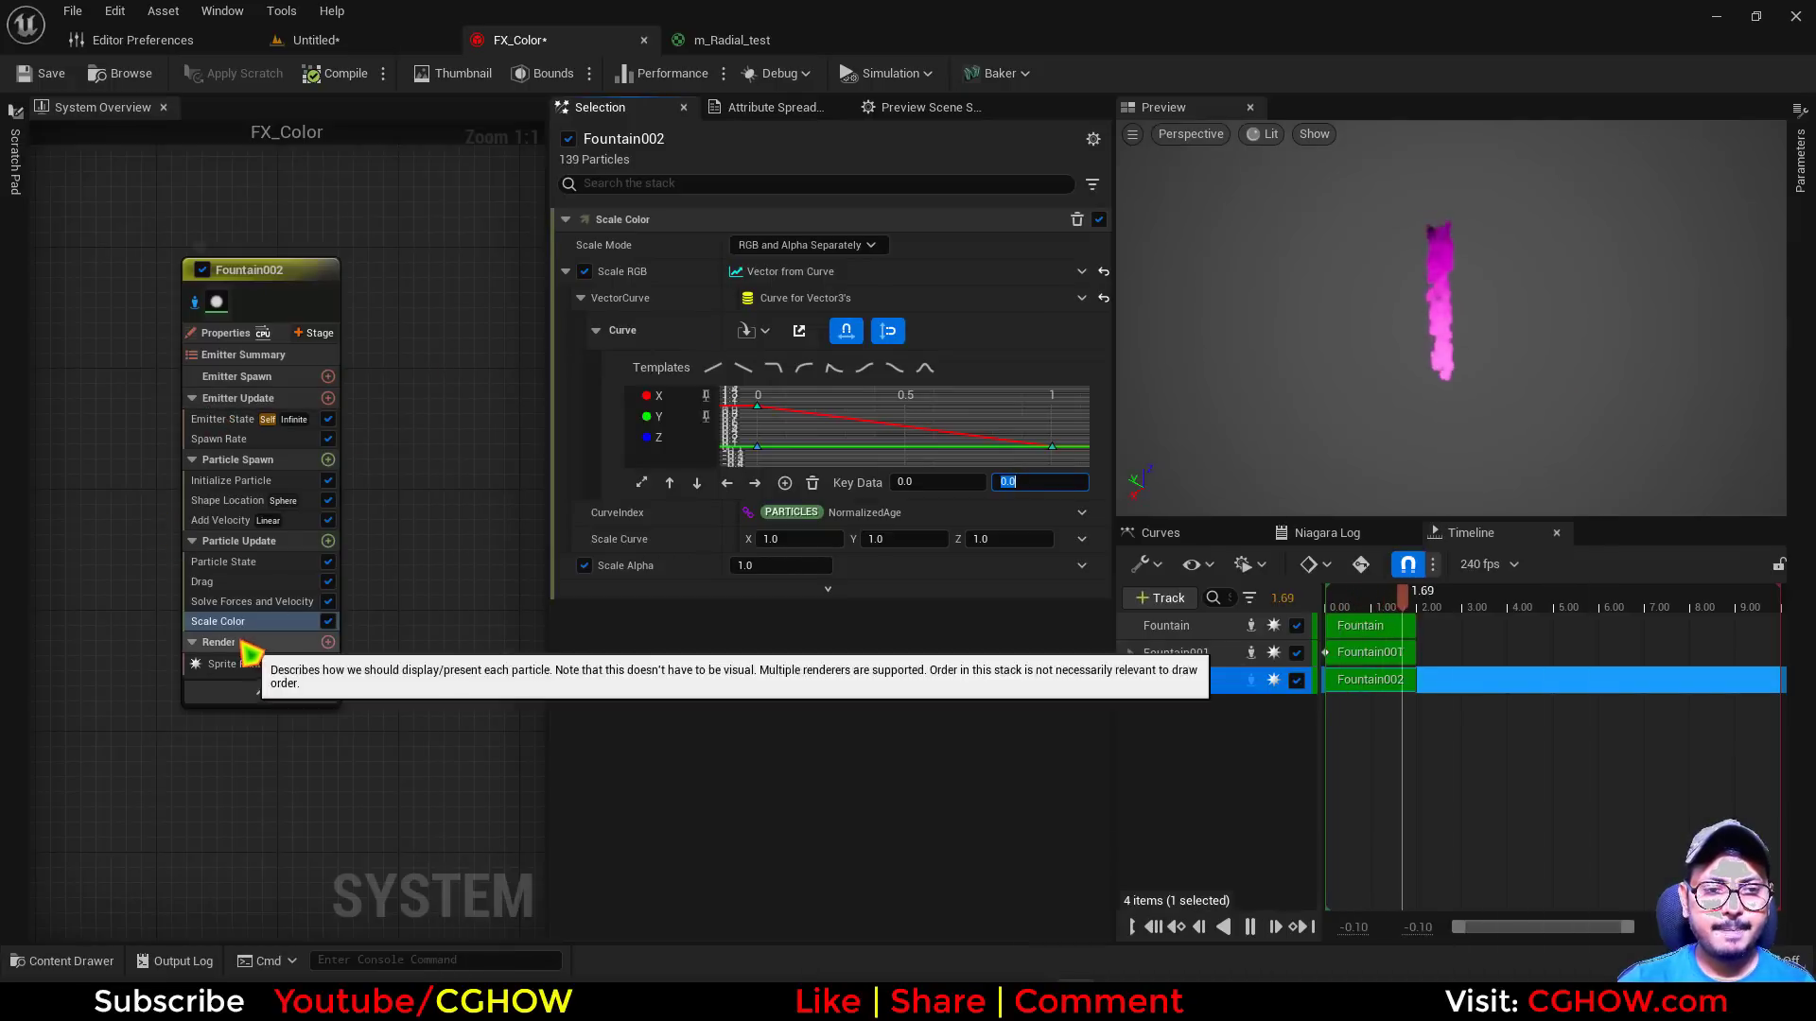
Delete the Scale Color, Add Velocity and Shape Location modules from Fountain002
key(Delete)
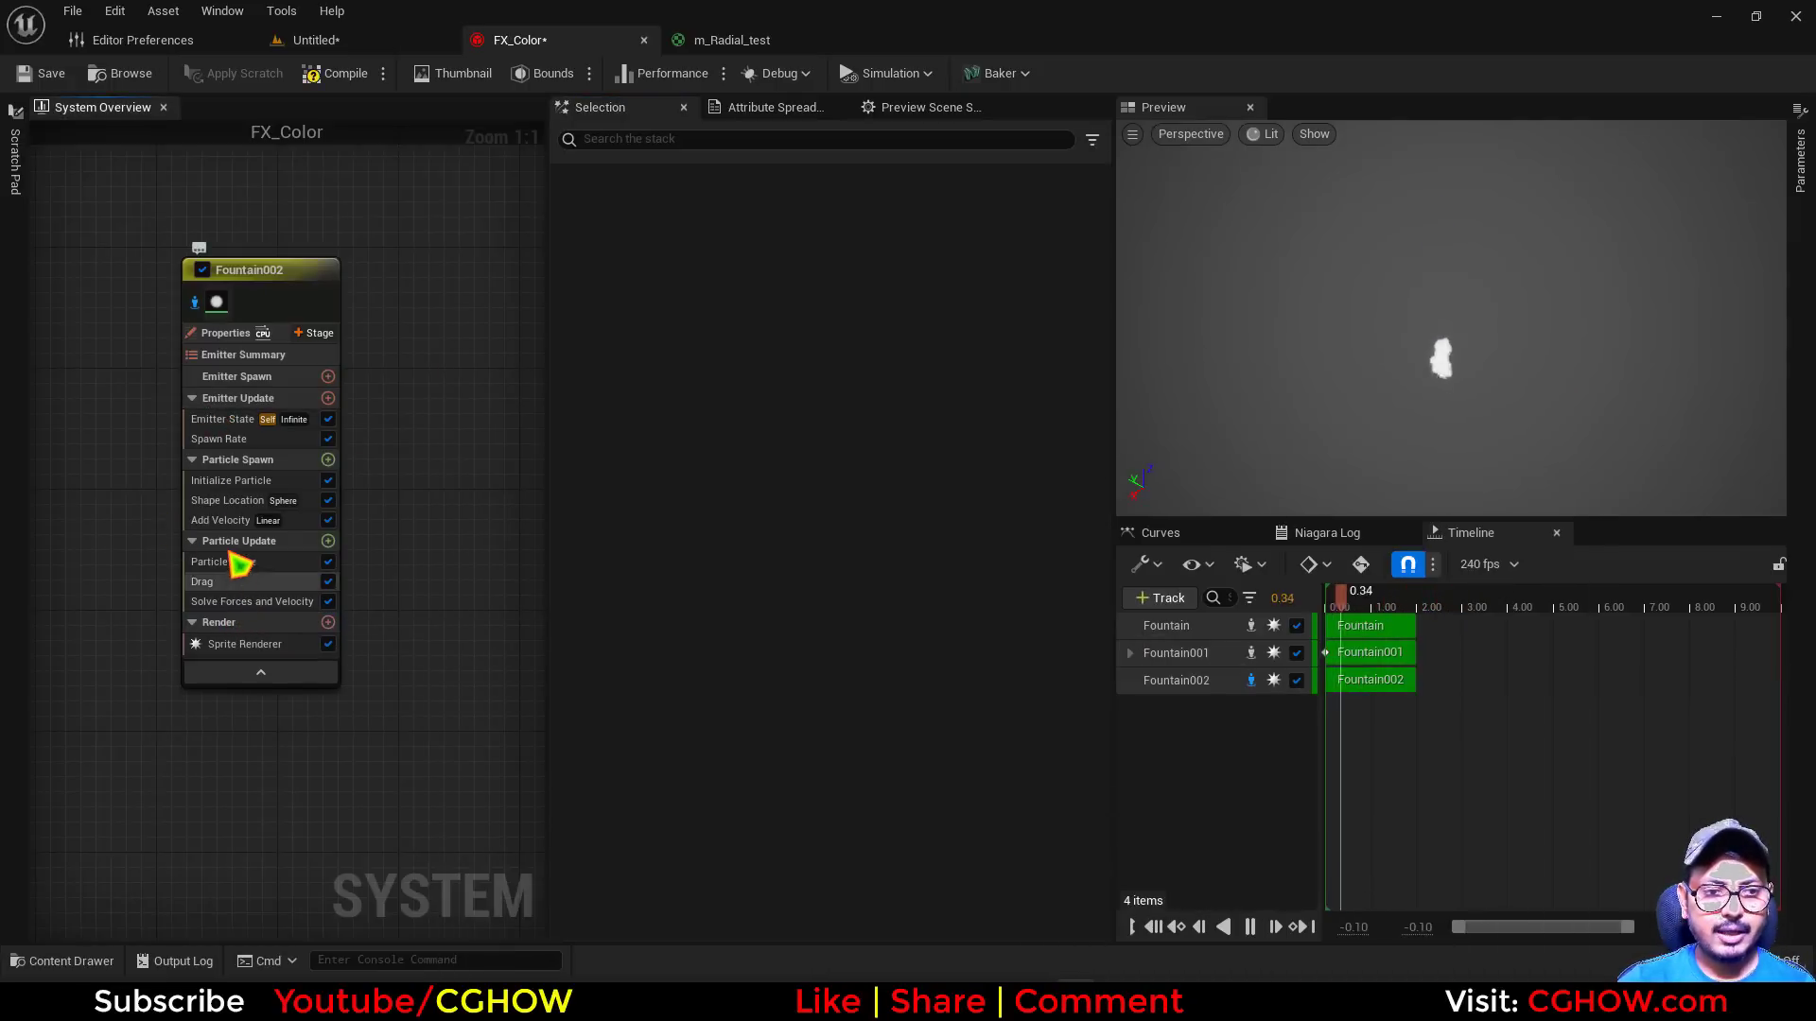
click(228, 502)
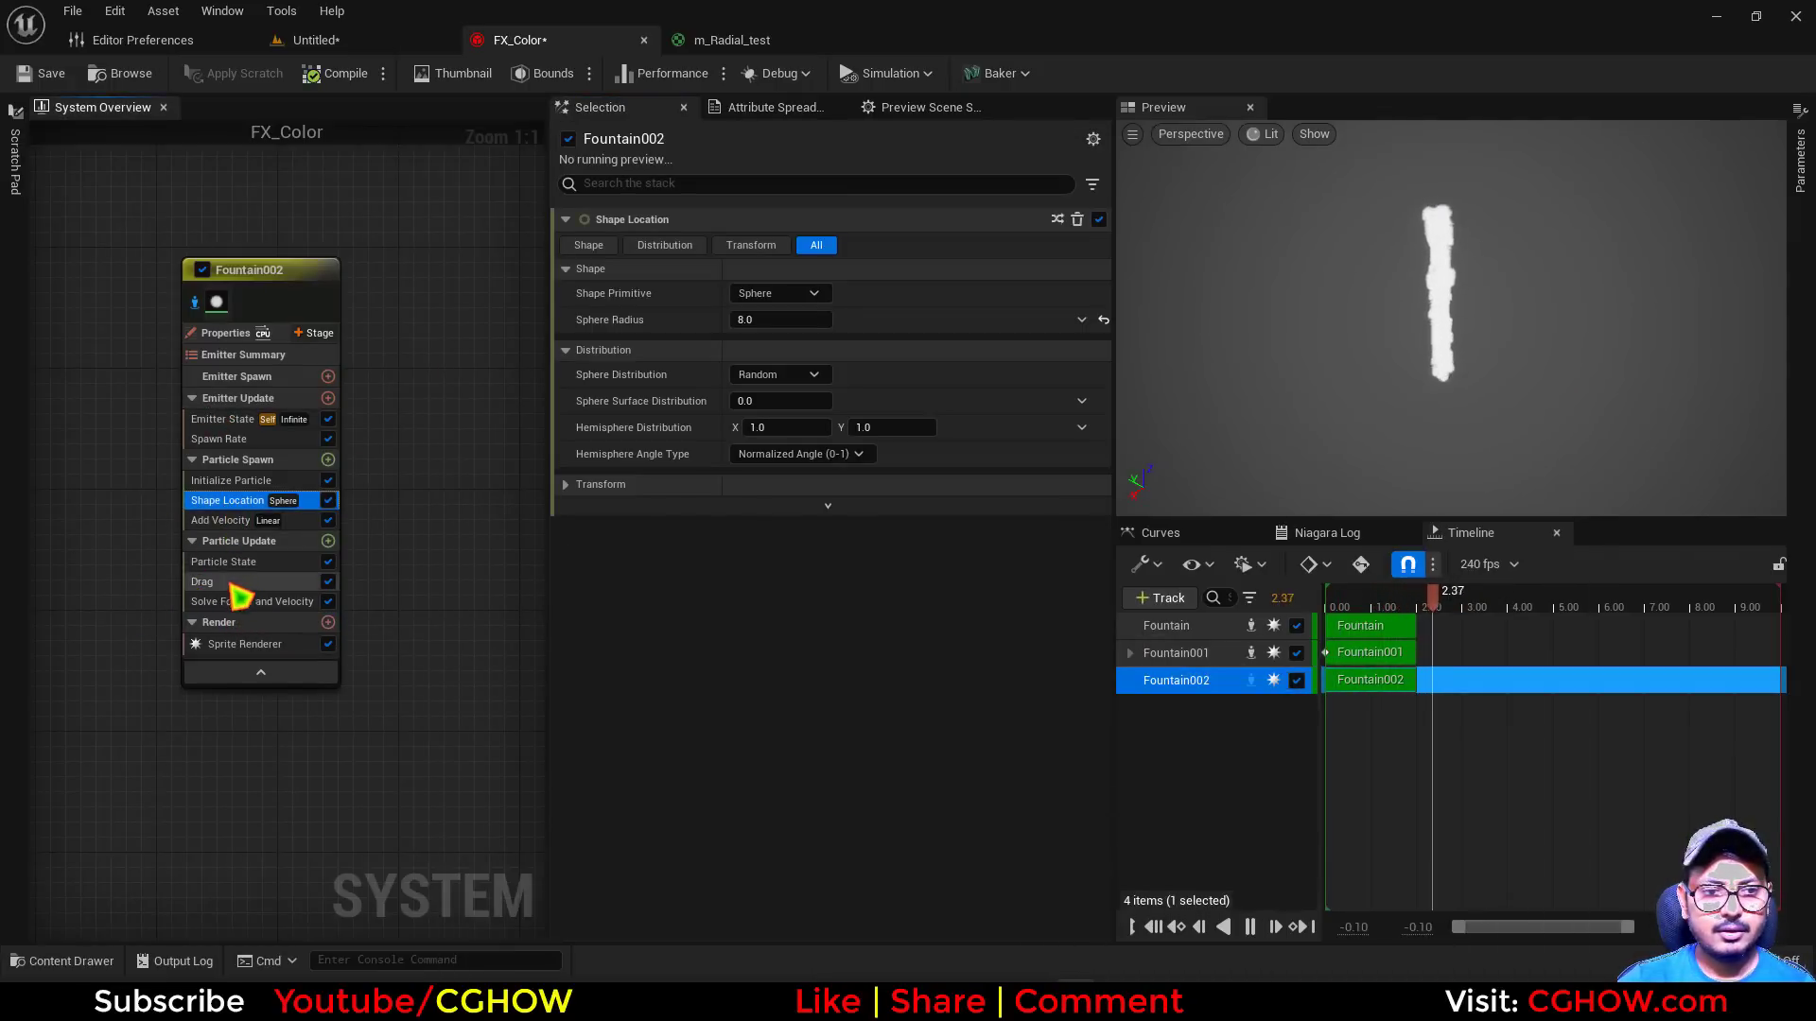
click(244, 523)
key(Delete)
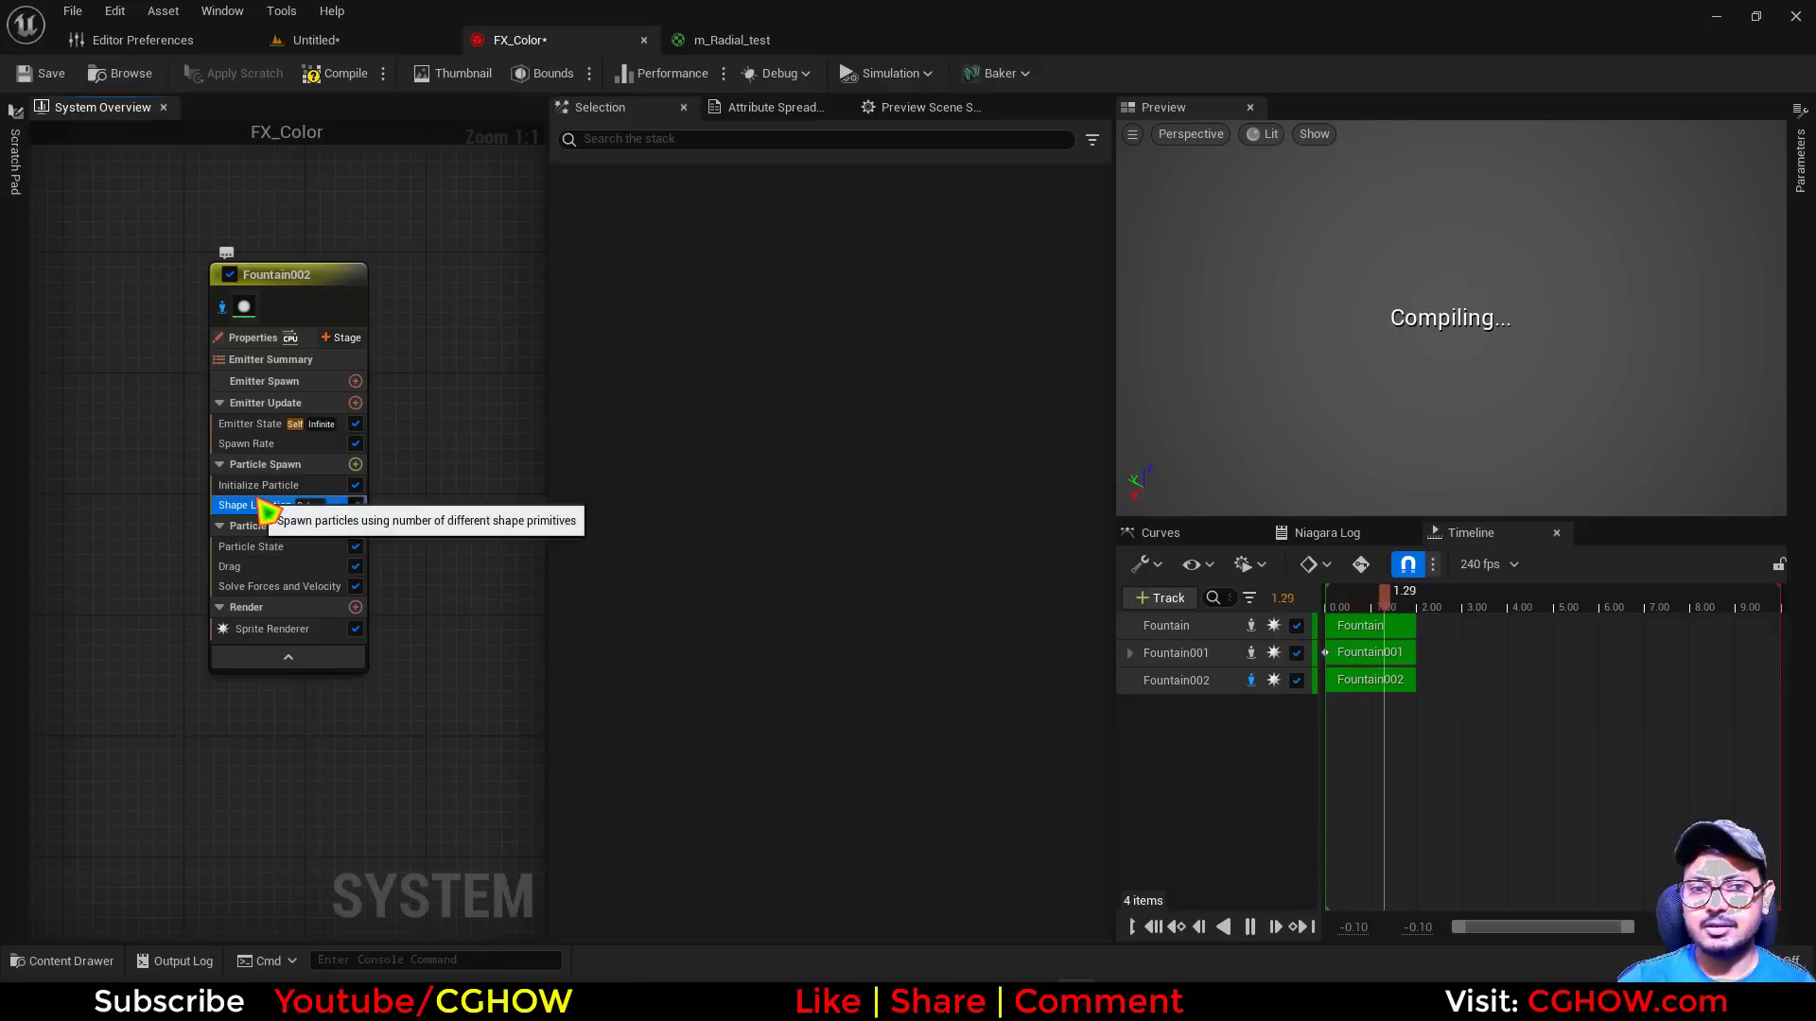
click(237, 505)
key(Delete)
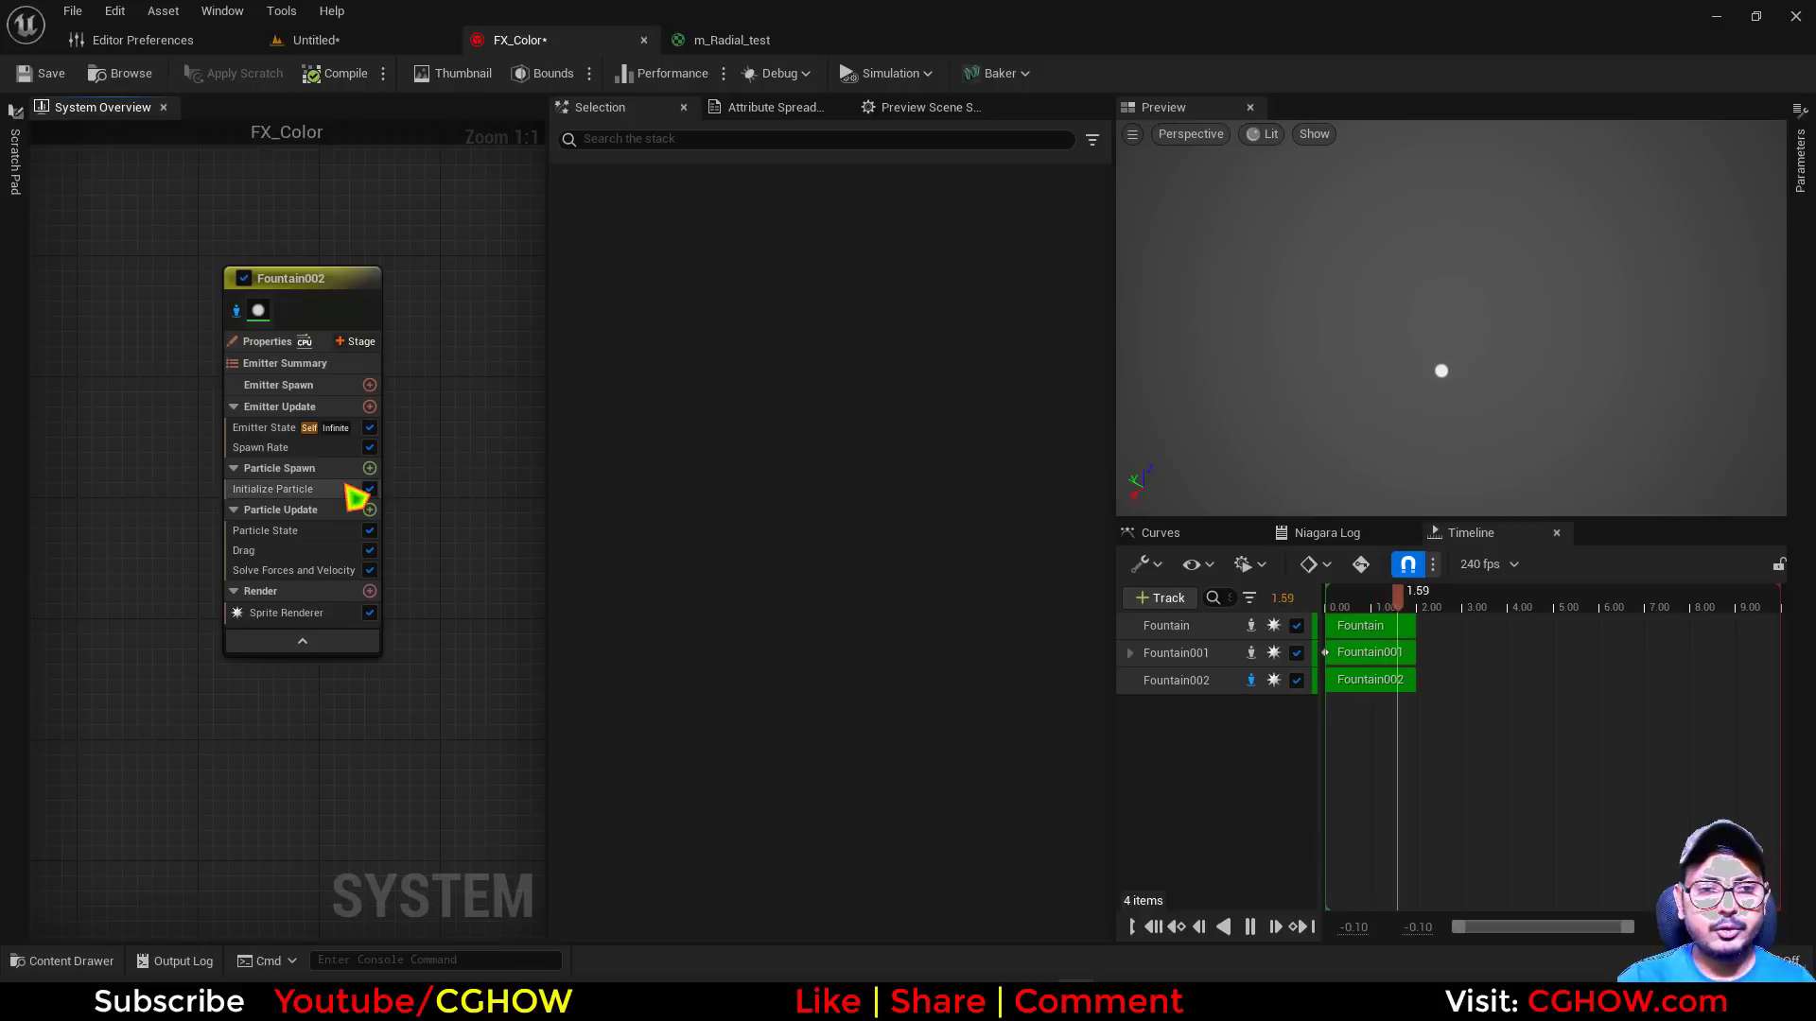
Add a new Scratch Pad module to Fountain002's Particle Spawn stage
click(369, 468)
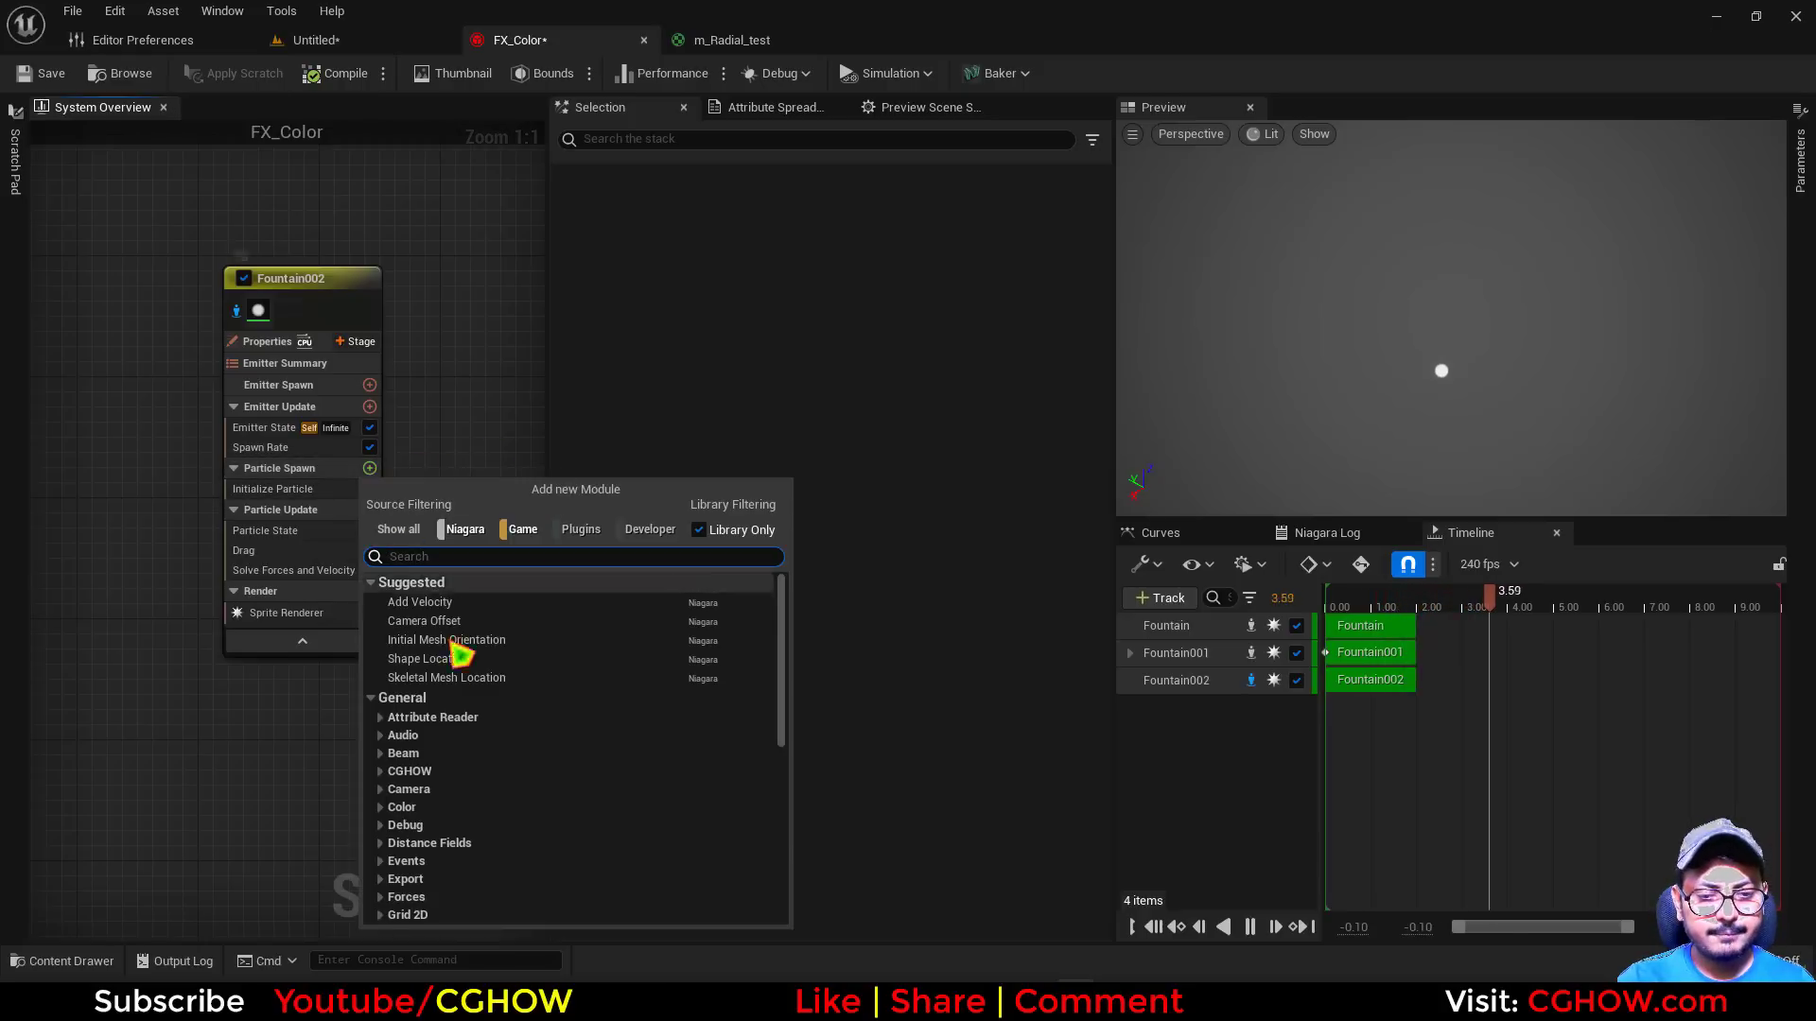
scroll(459, 655, down, 10)
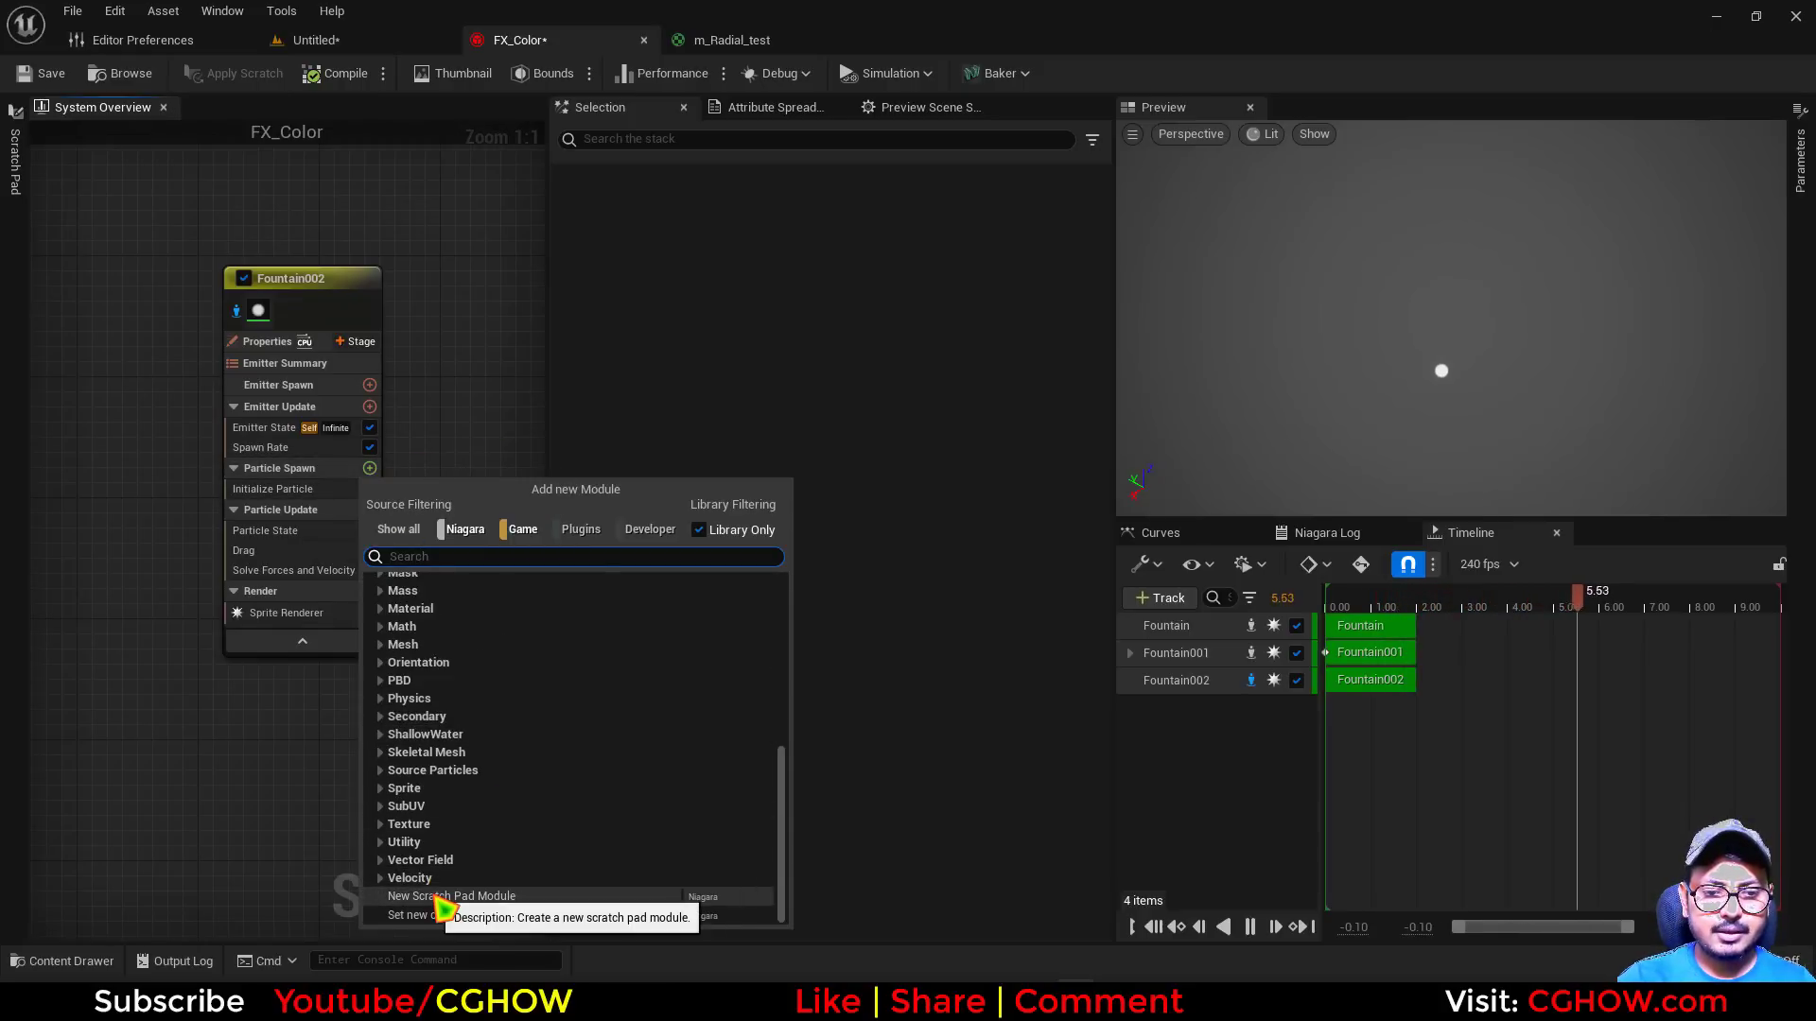
click(439, 897)
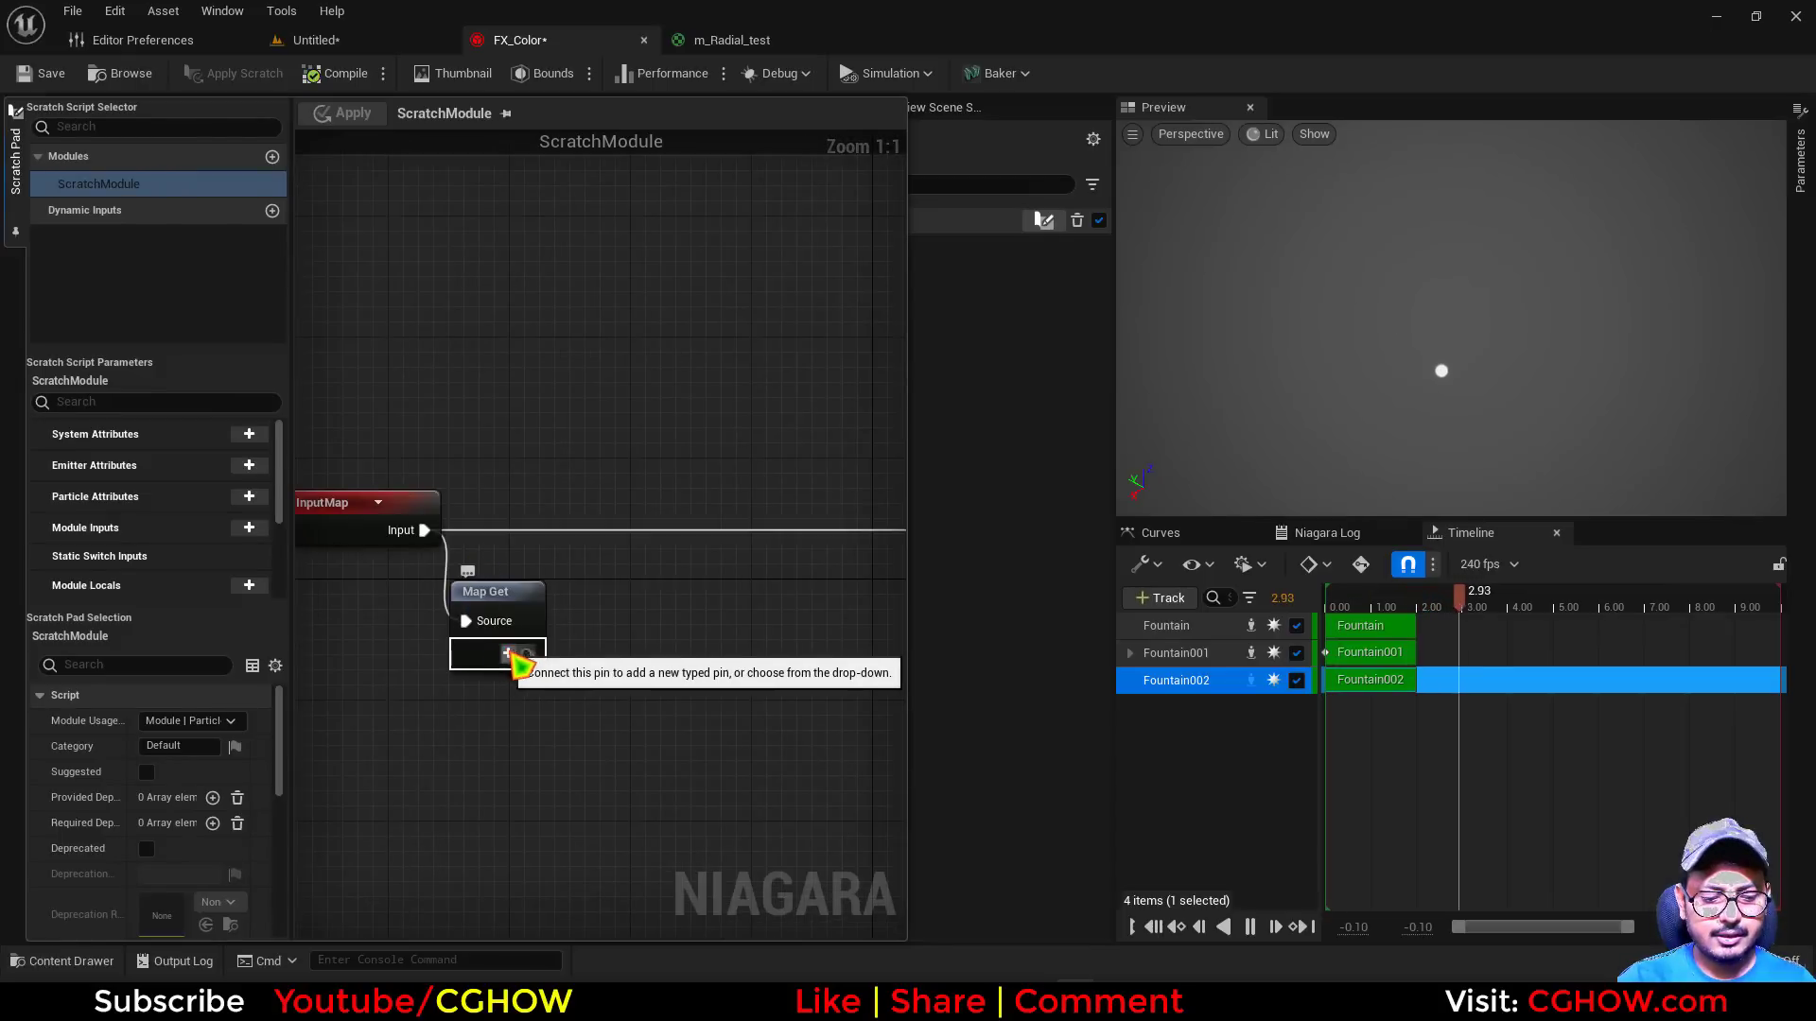
Add a new Static Mesh input to the scratch module's Map Get node
click(511, 655)
text(sta)
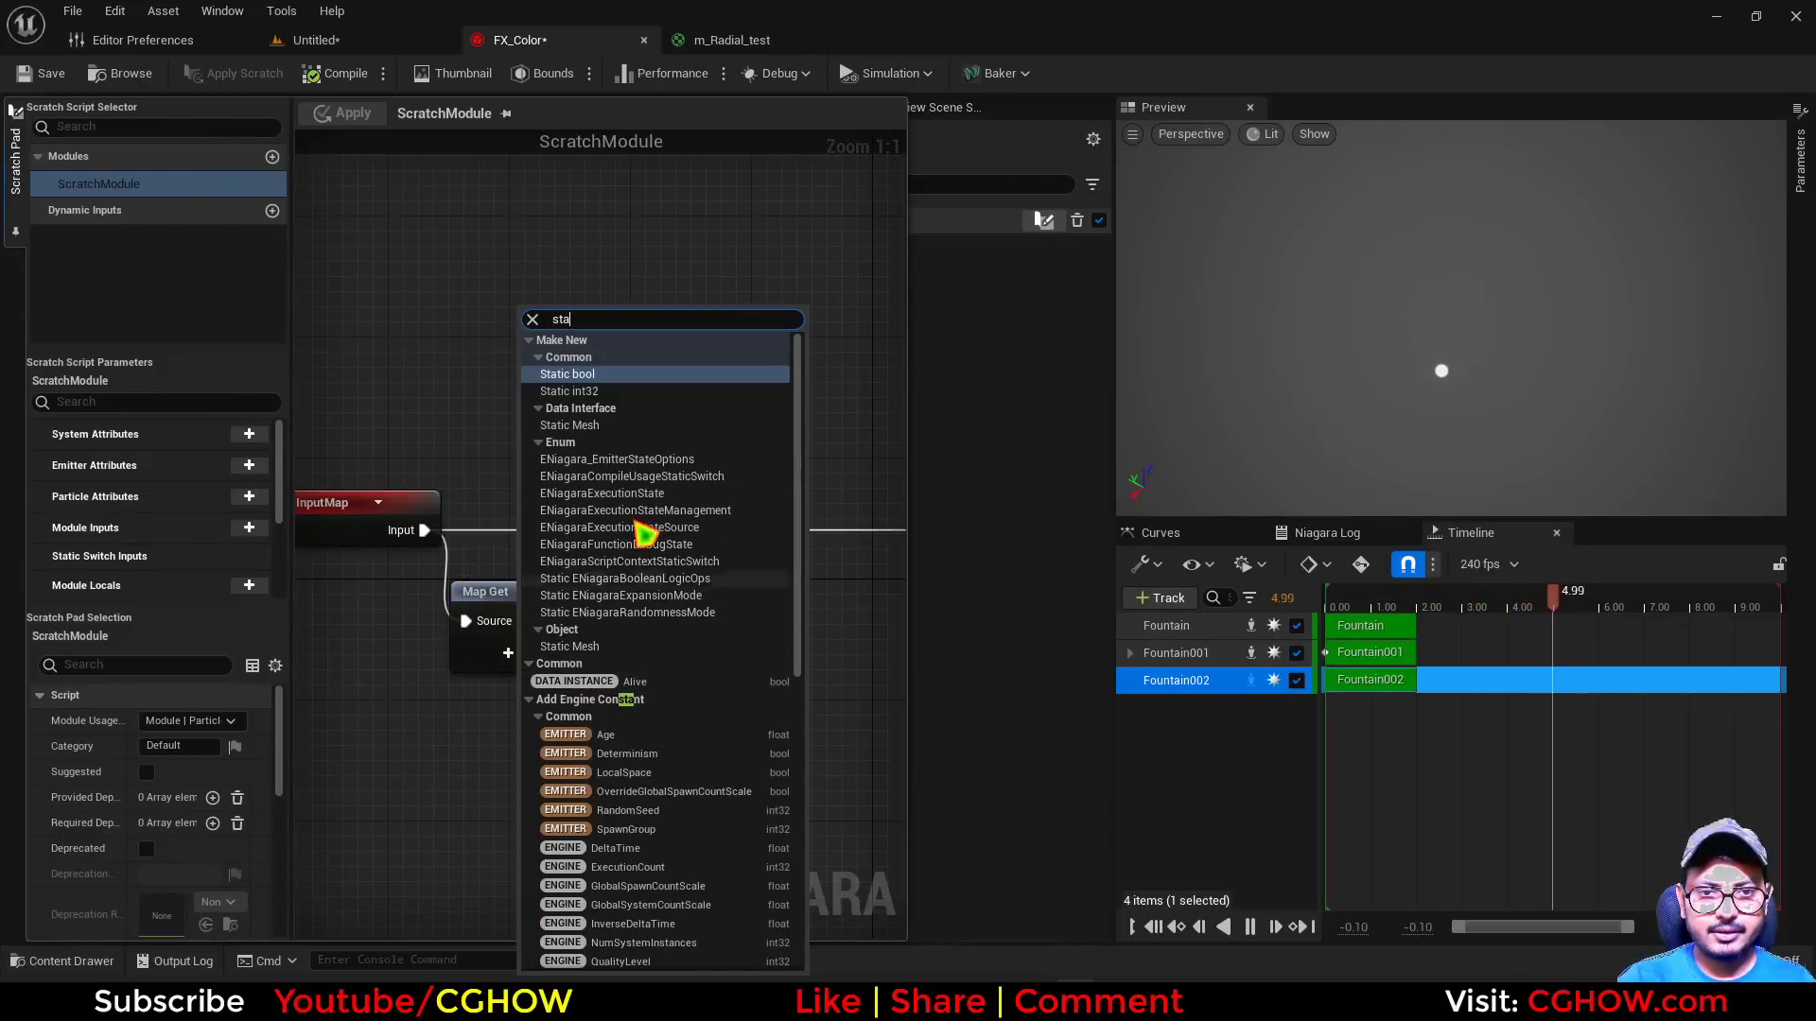
click(596, 427)
Create a Get Triangle node fed by the New Static Mesh input
right_drag(685, 673, 499, 649)
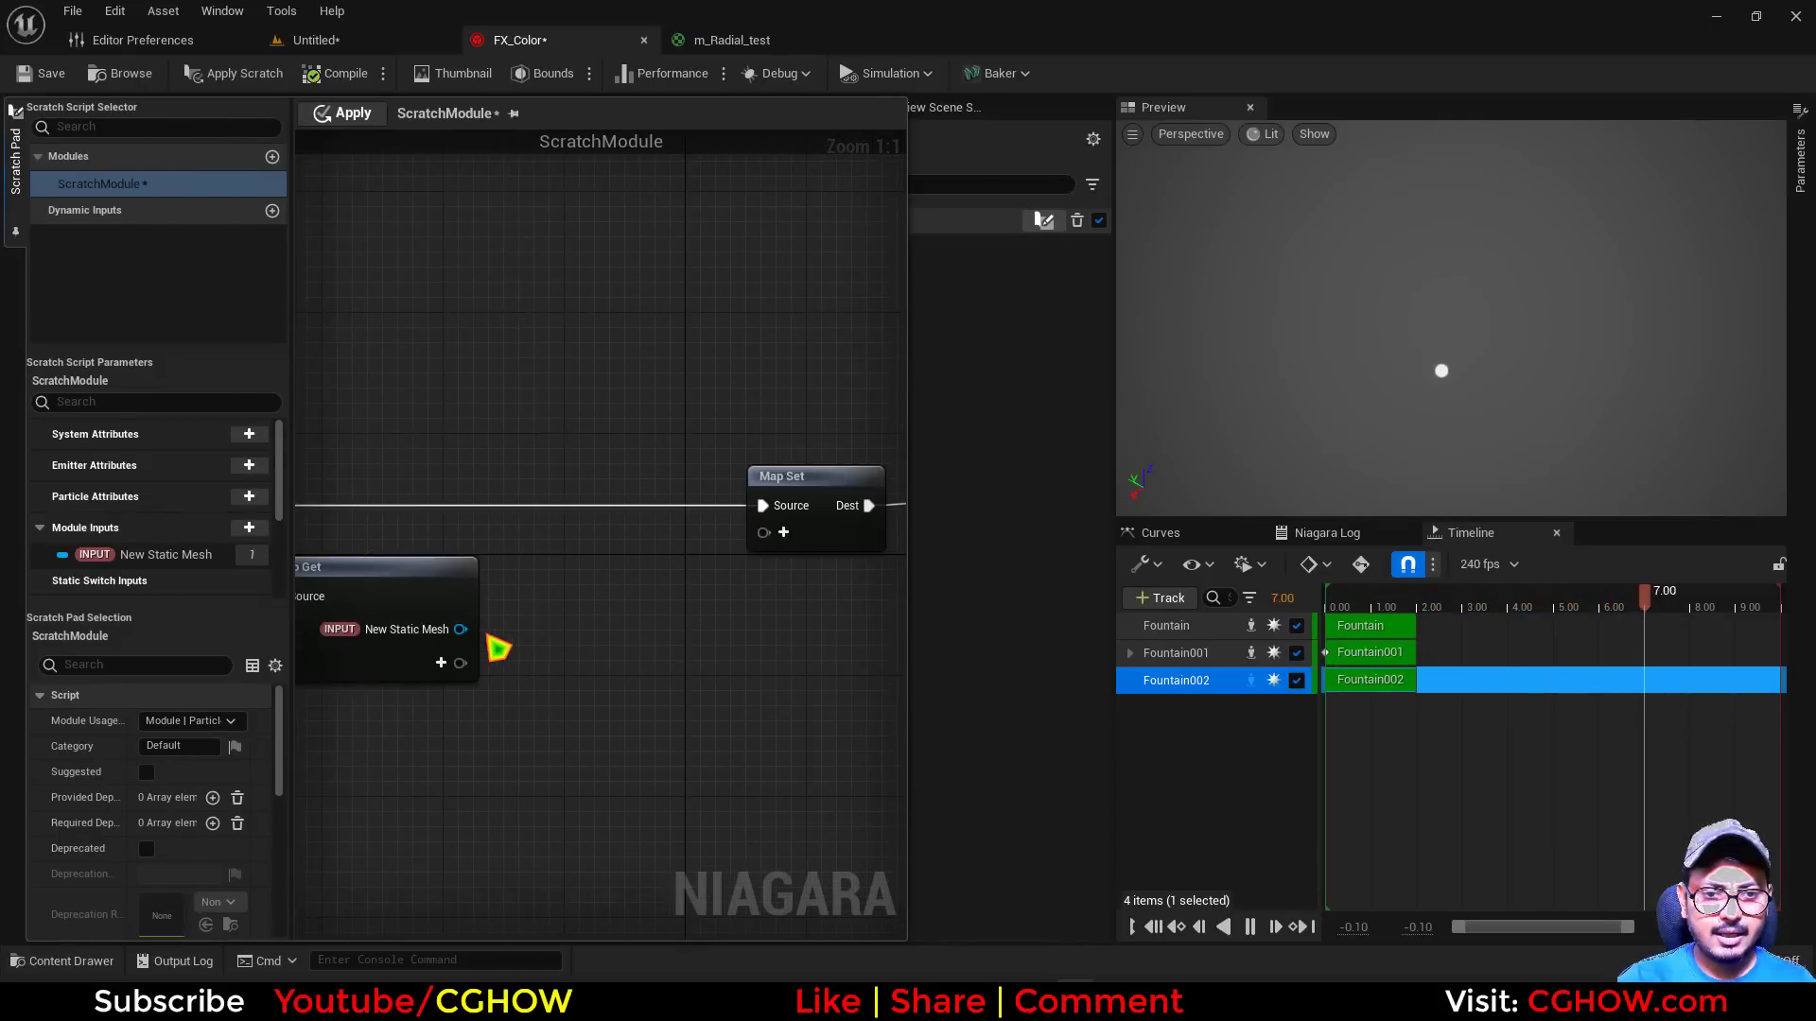
drag(461, 629, 556, 627)
click(586, 332)
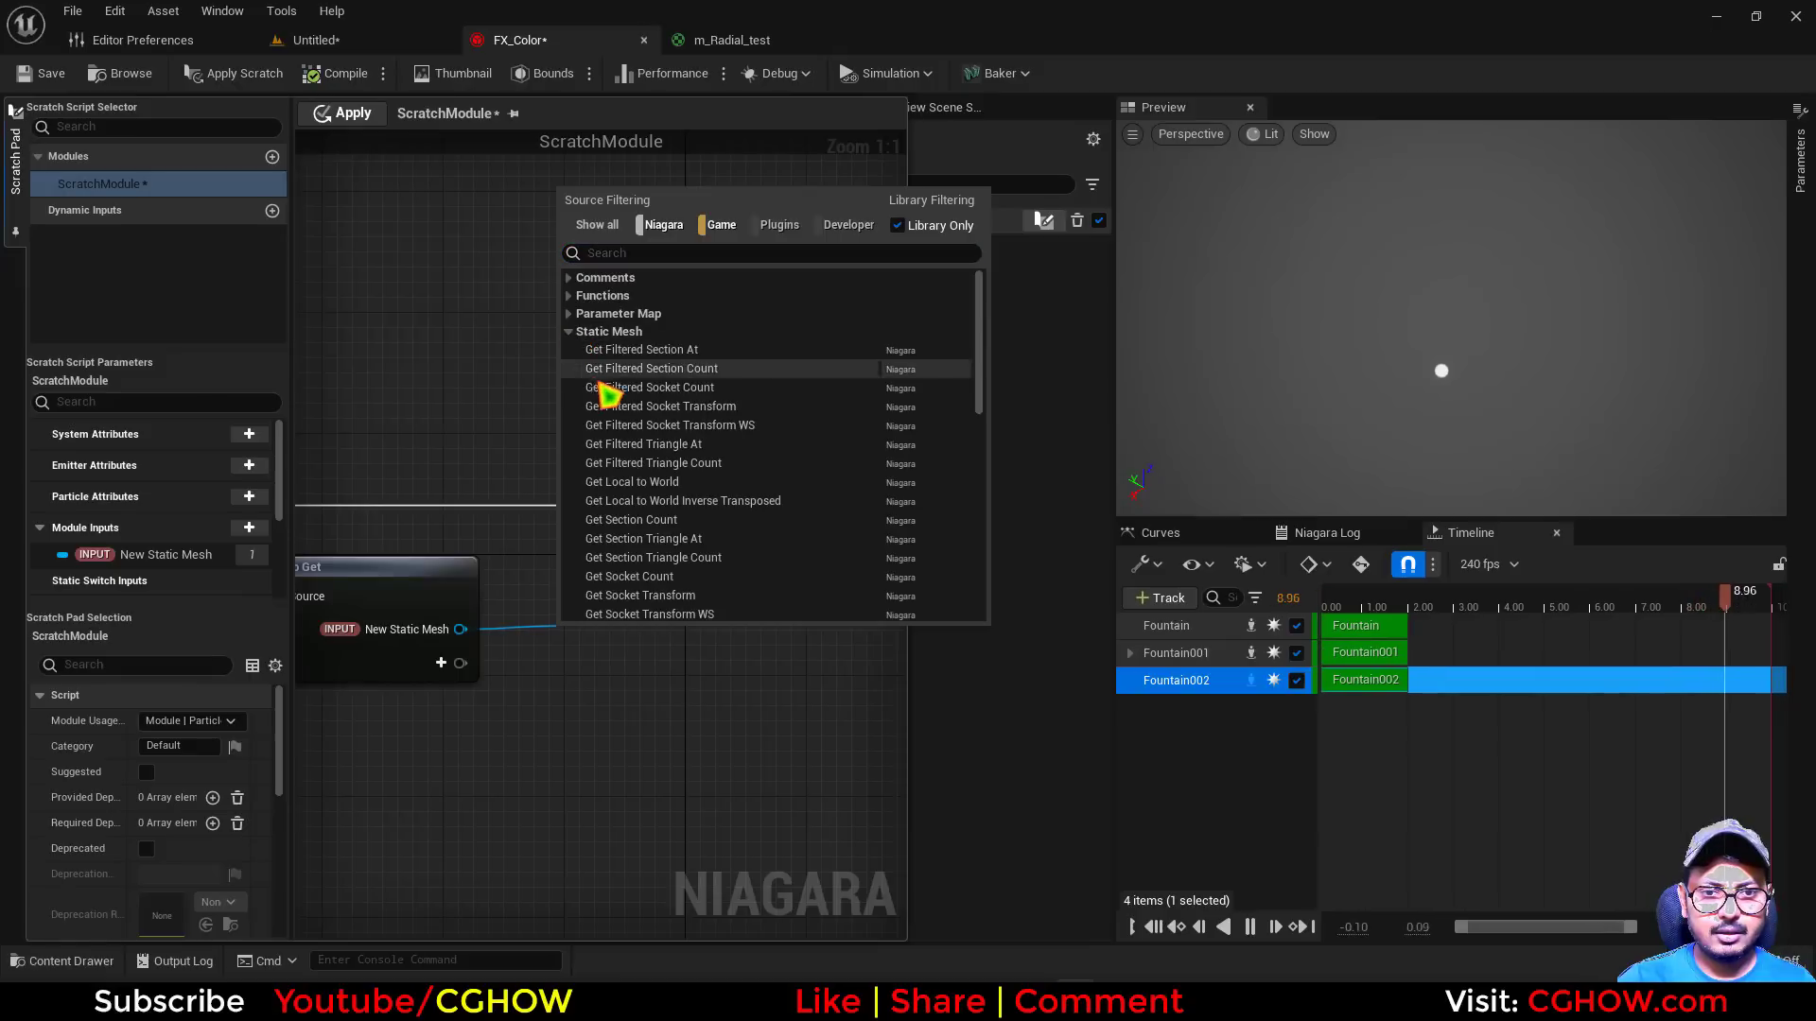
scroll(711, 579, down, 3)
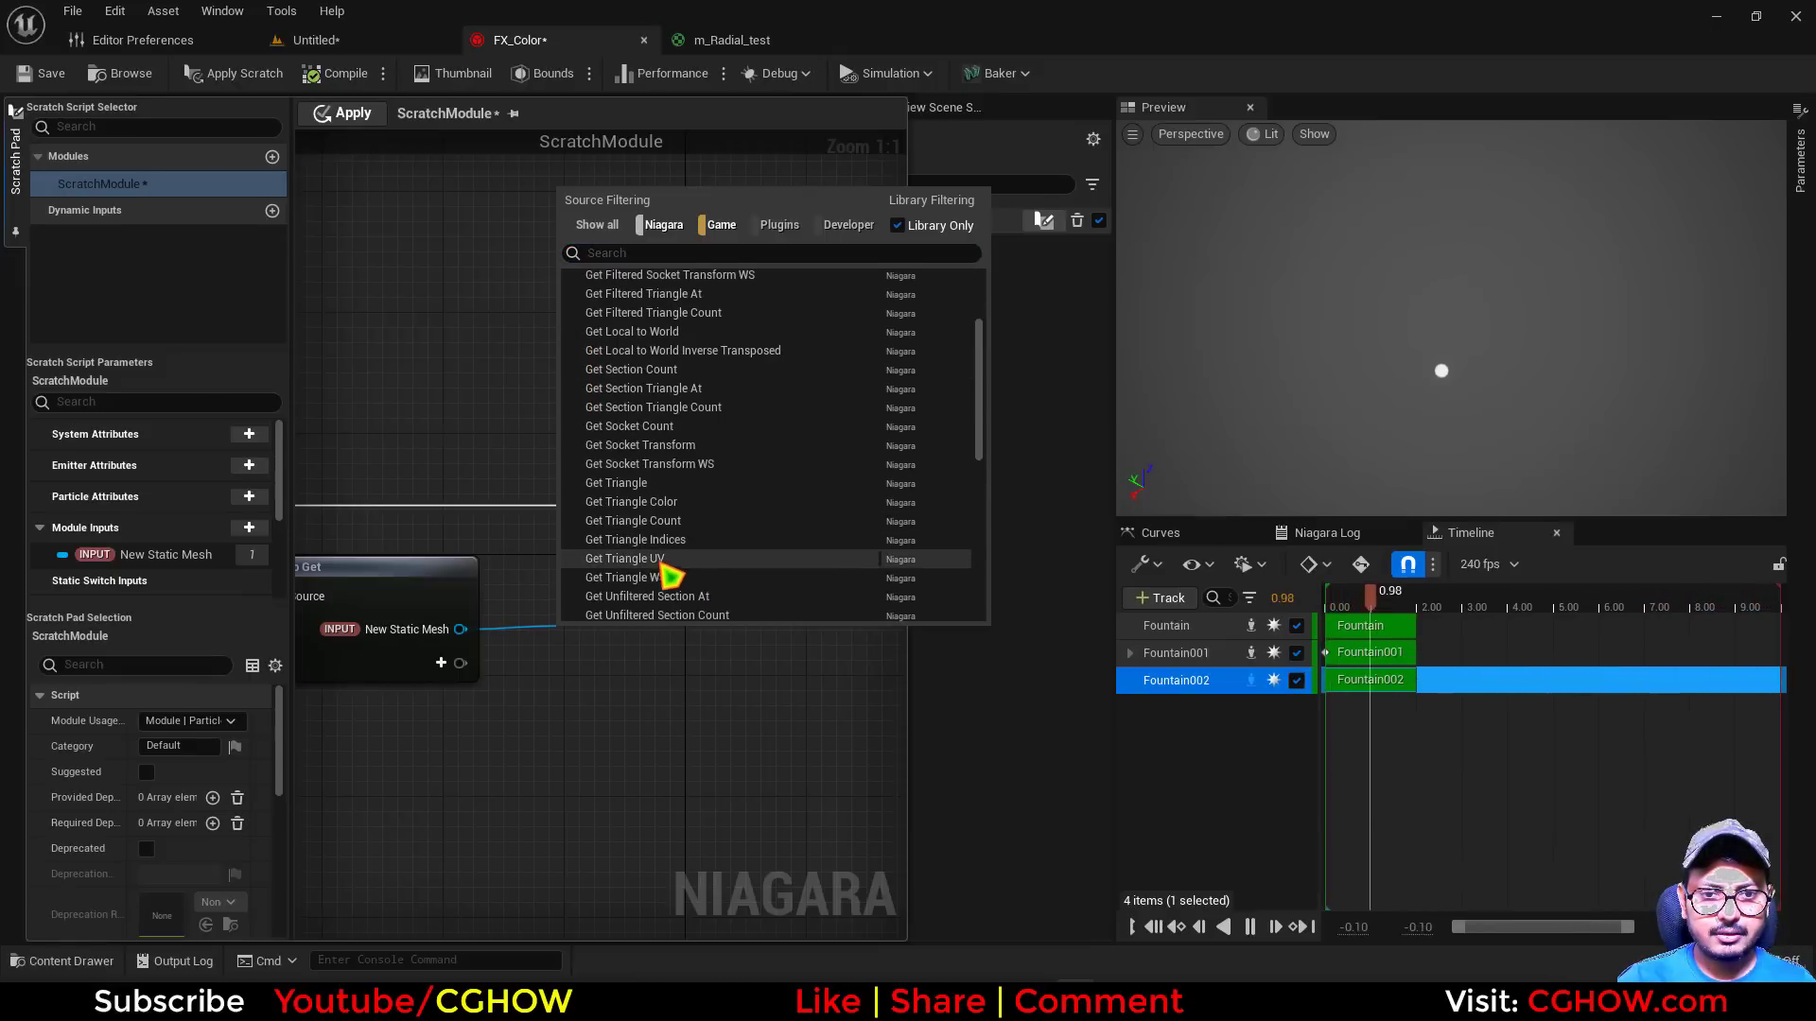
click(633, 485)
Add a Random Triangle node from New Static Mesh and wire its Triangle and BaryCoord outputs into Get Triangle
right_drag(499, 730, 532, 633)
drag(504, 525, 501, 690)
text(rand)
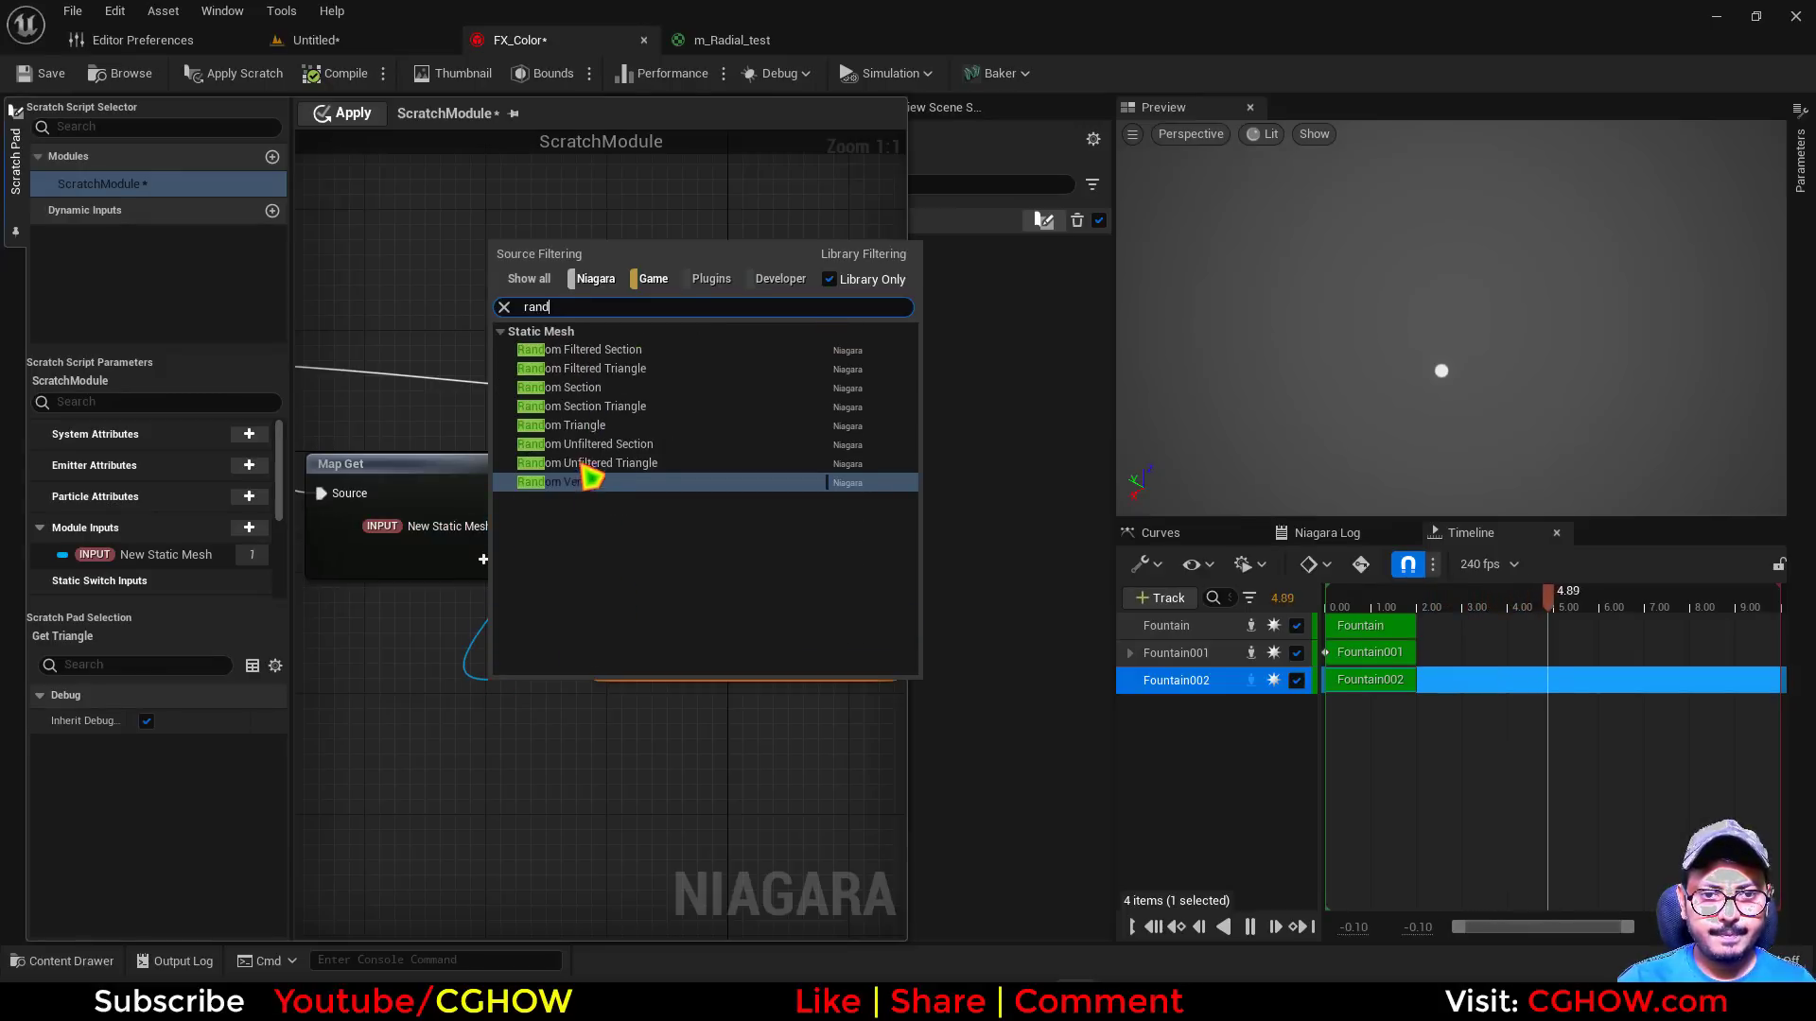
click(586, 424)
drag(621, 703, 552, 757)
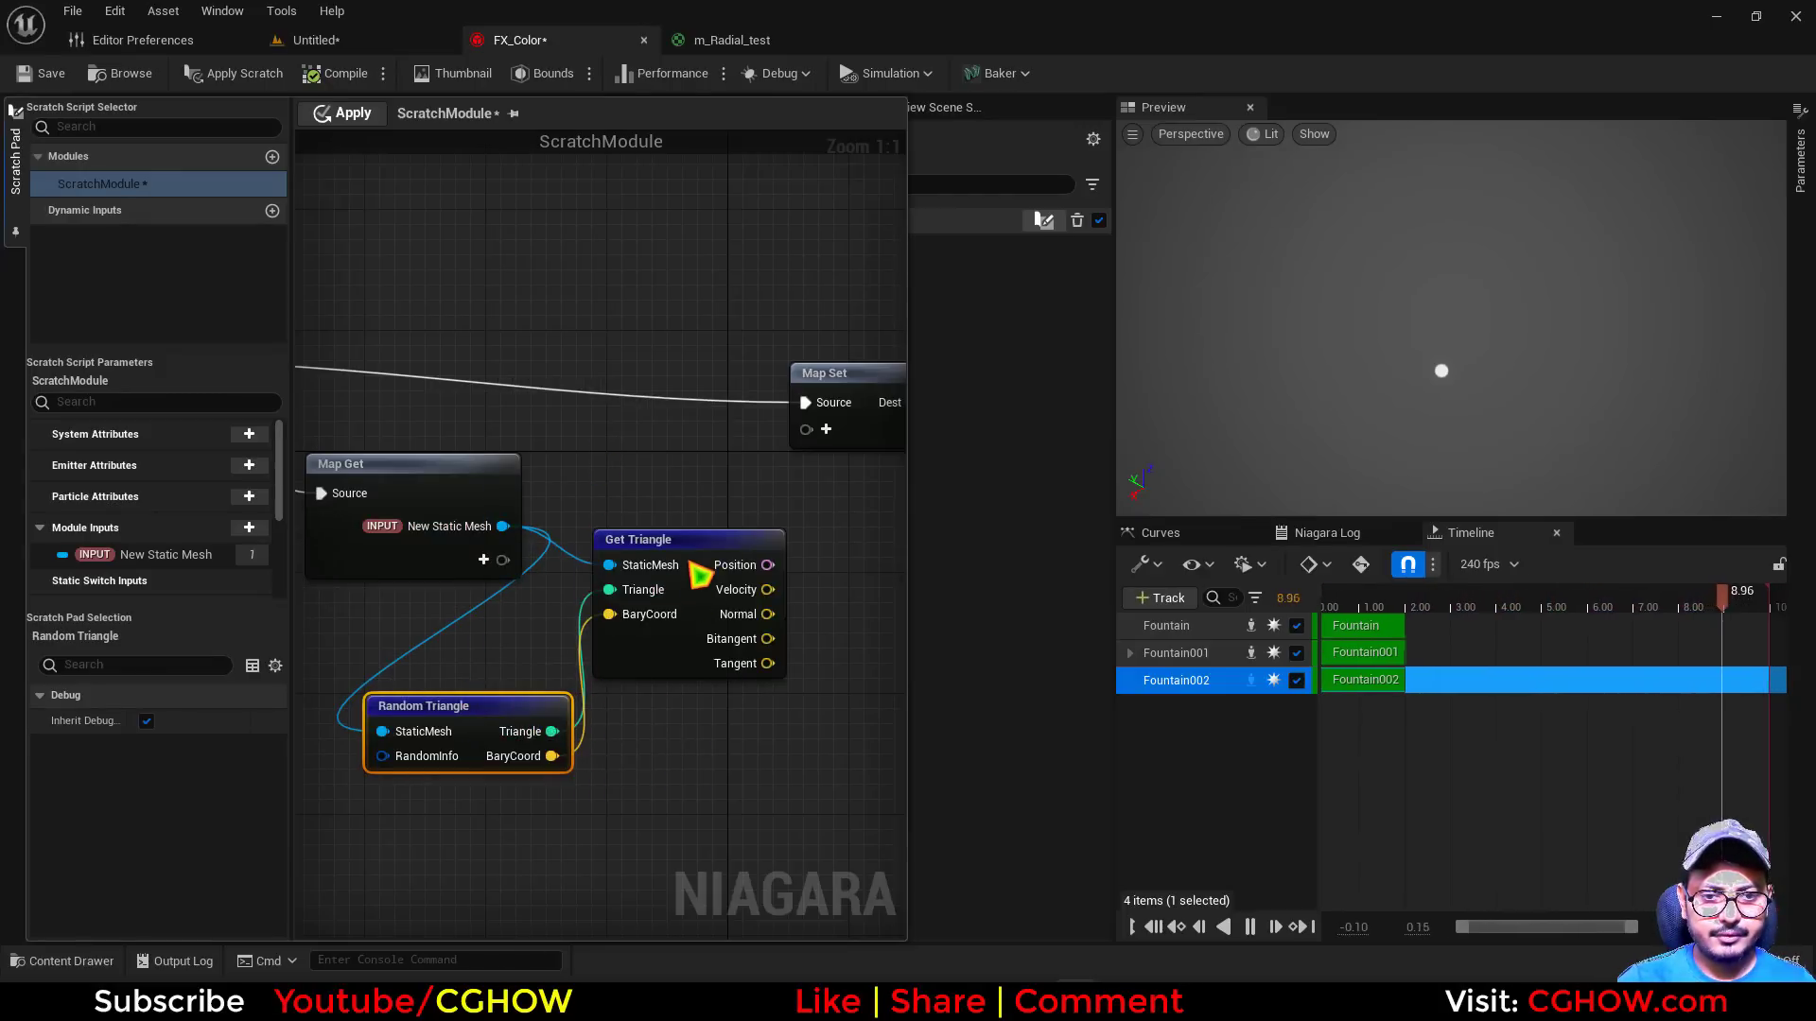
right_drag(692, 529, 502, 573)
click(639, 477)
text(pos)
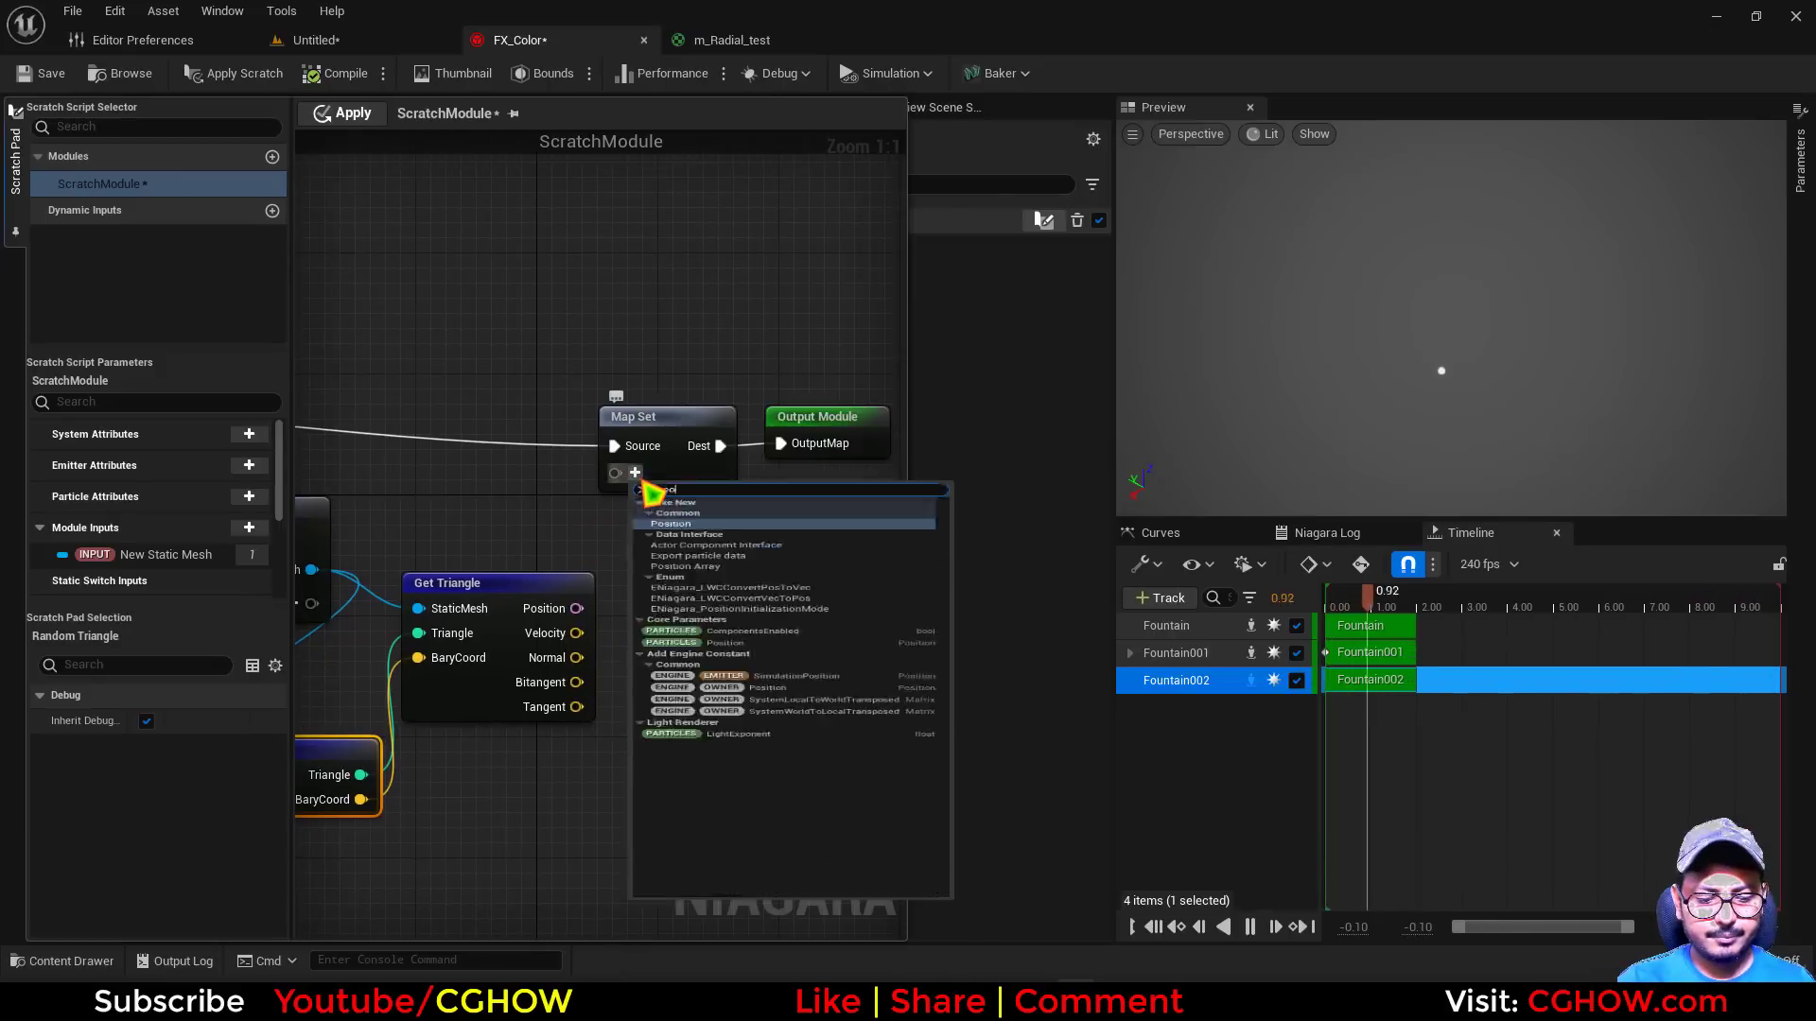
click(709, 525)
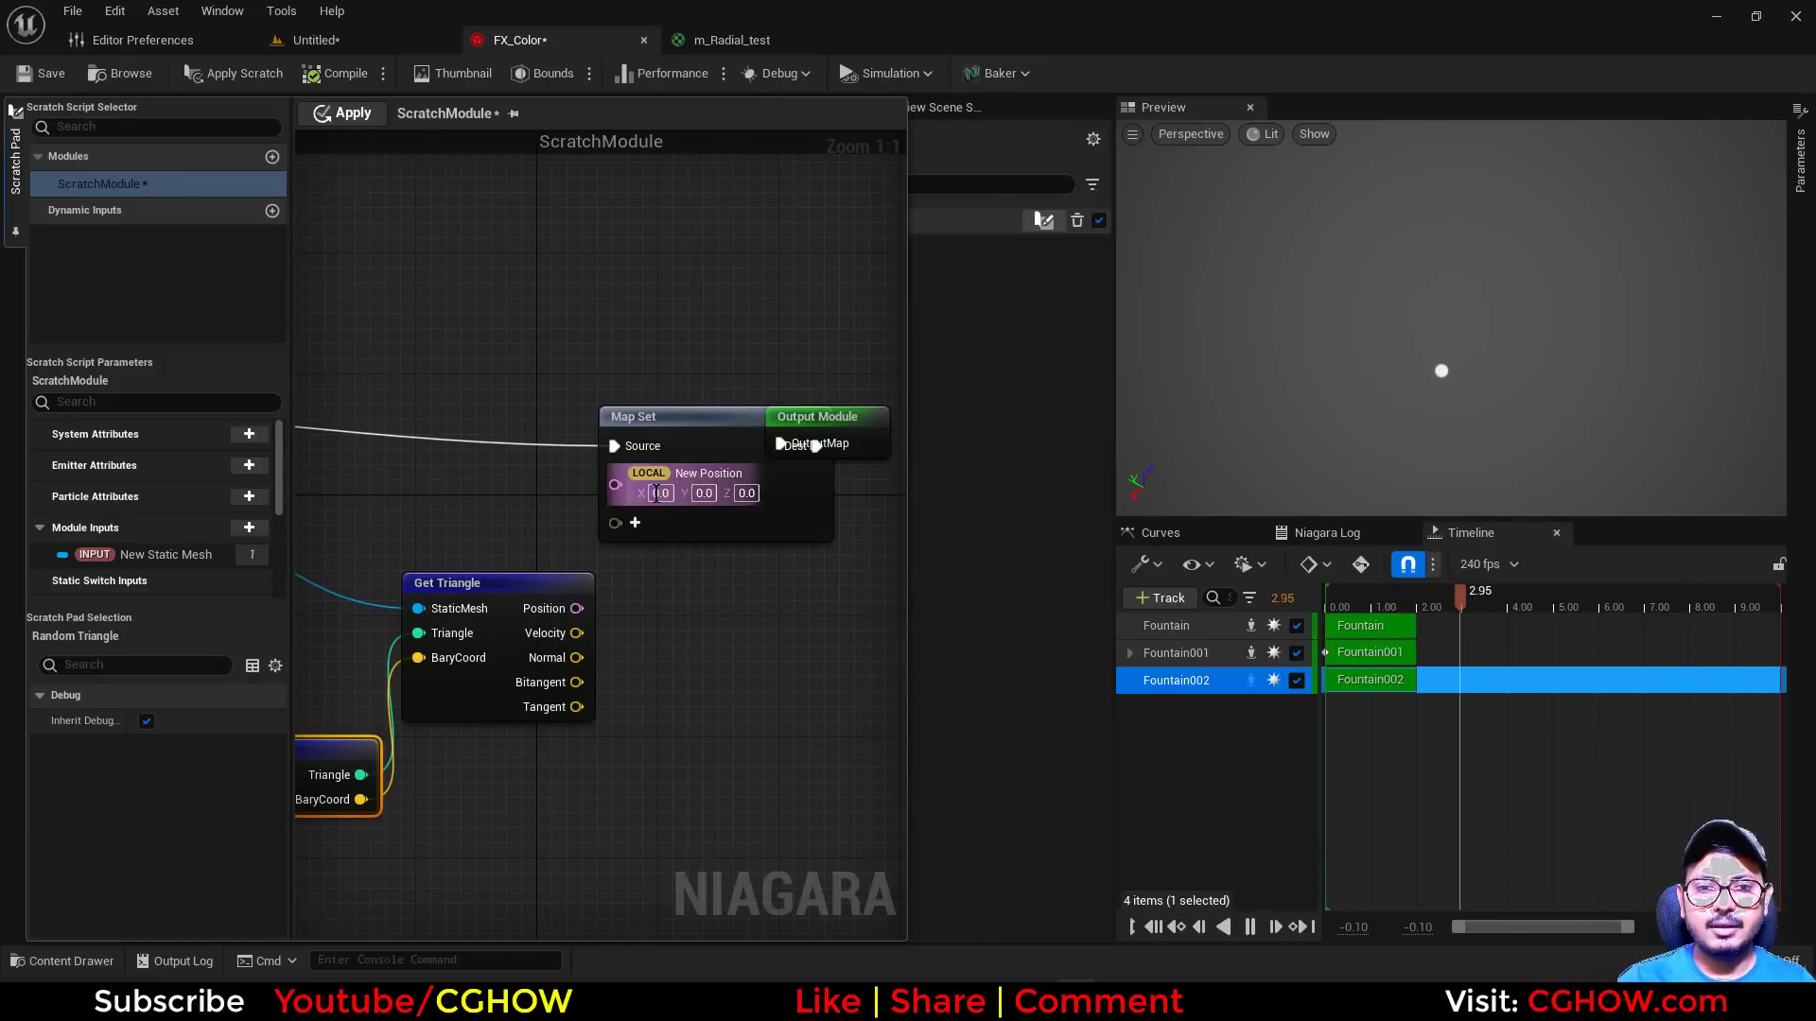
right_click(700, 473)
click(756, 613)
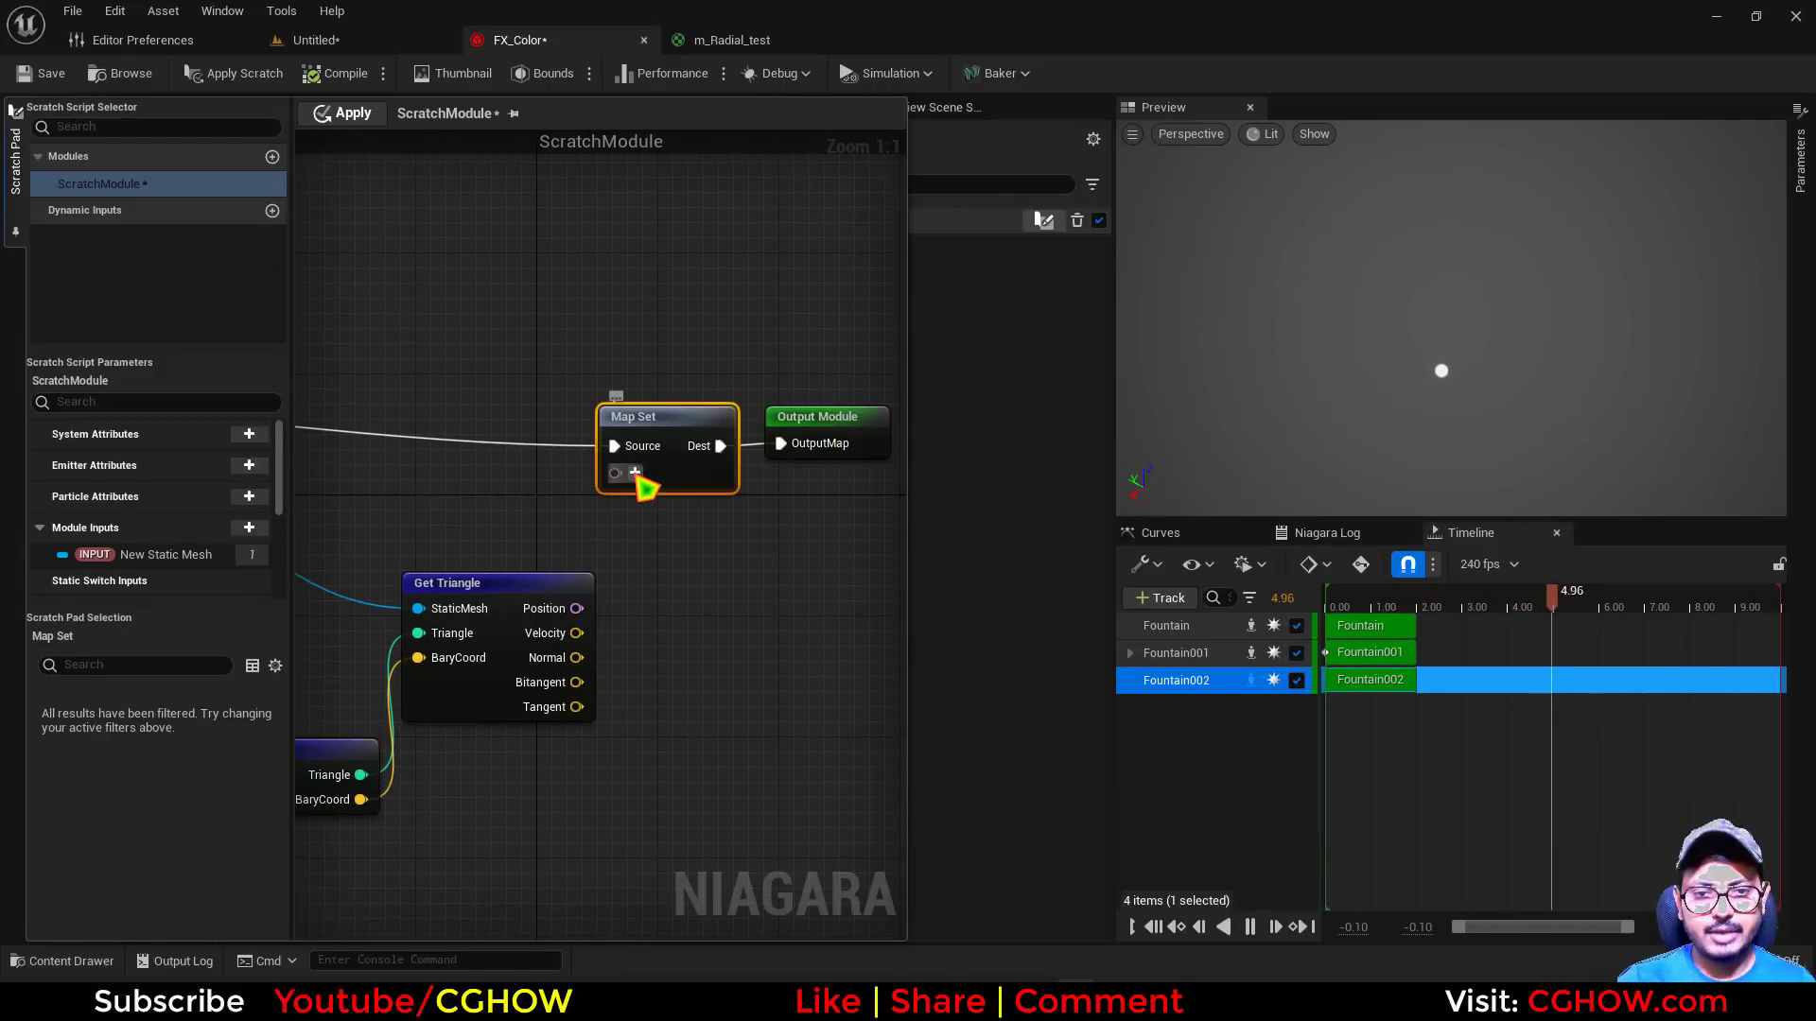
Add PARTICLES Position to the Map Set node and connect Get Triangle's Position output to it
click(637, 475)
text(pos)
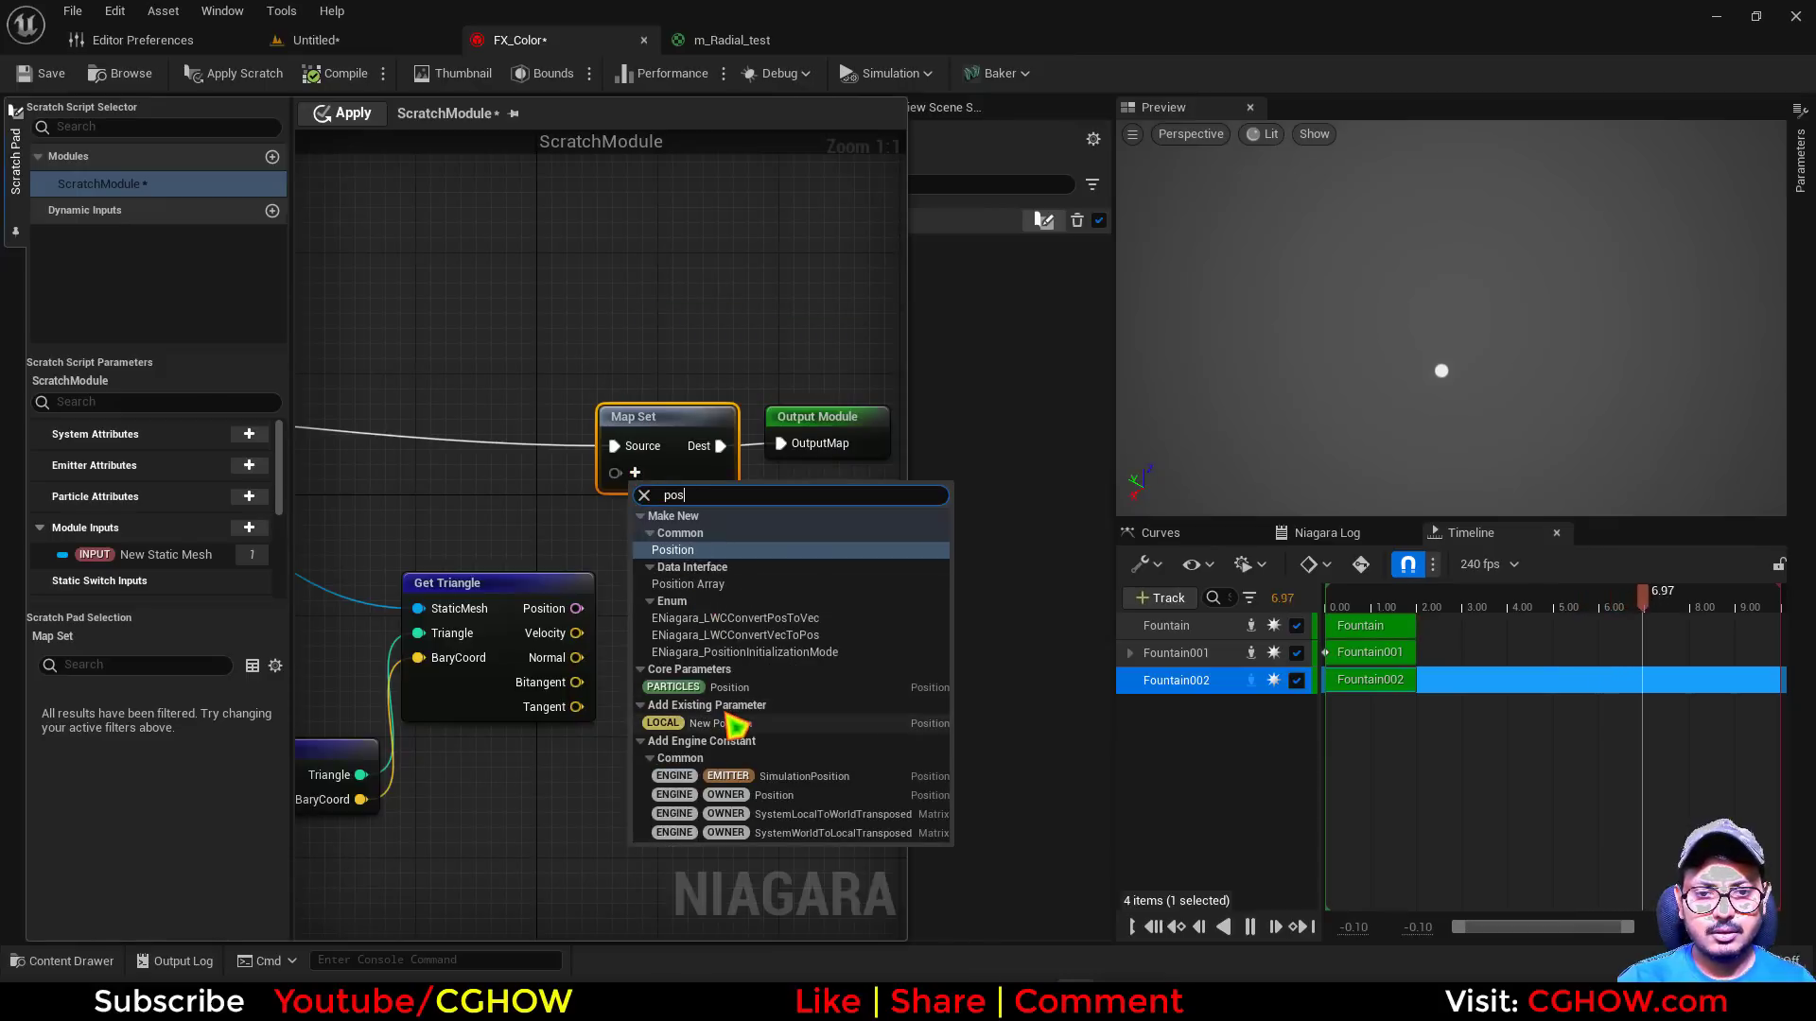
click(705, 687)
right_drag(471, 524, 689, 484)
Add an int32 input named numoftris to Map Get, feed it into Random Triangle's RandomInfo, and apply the scratch script
right_drag(530, 661, 615, 604)
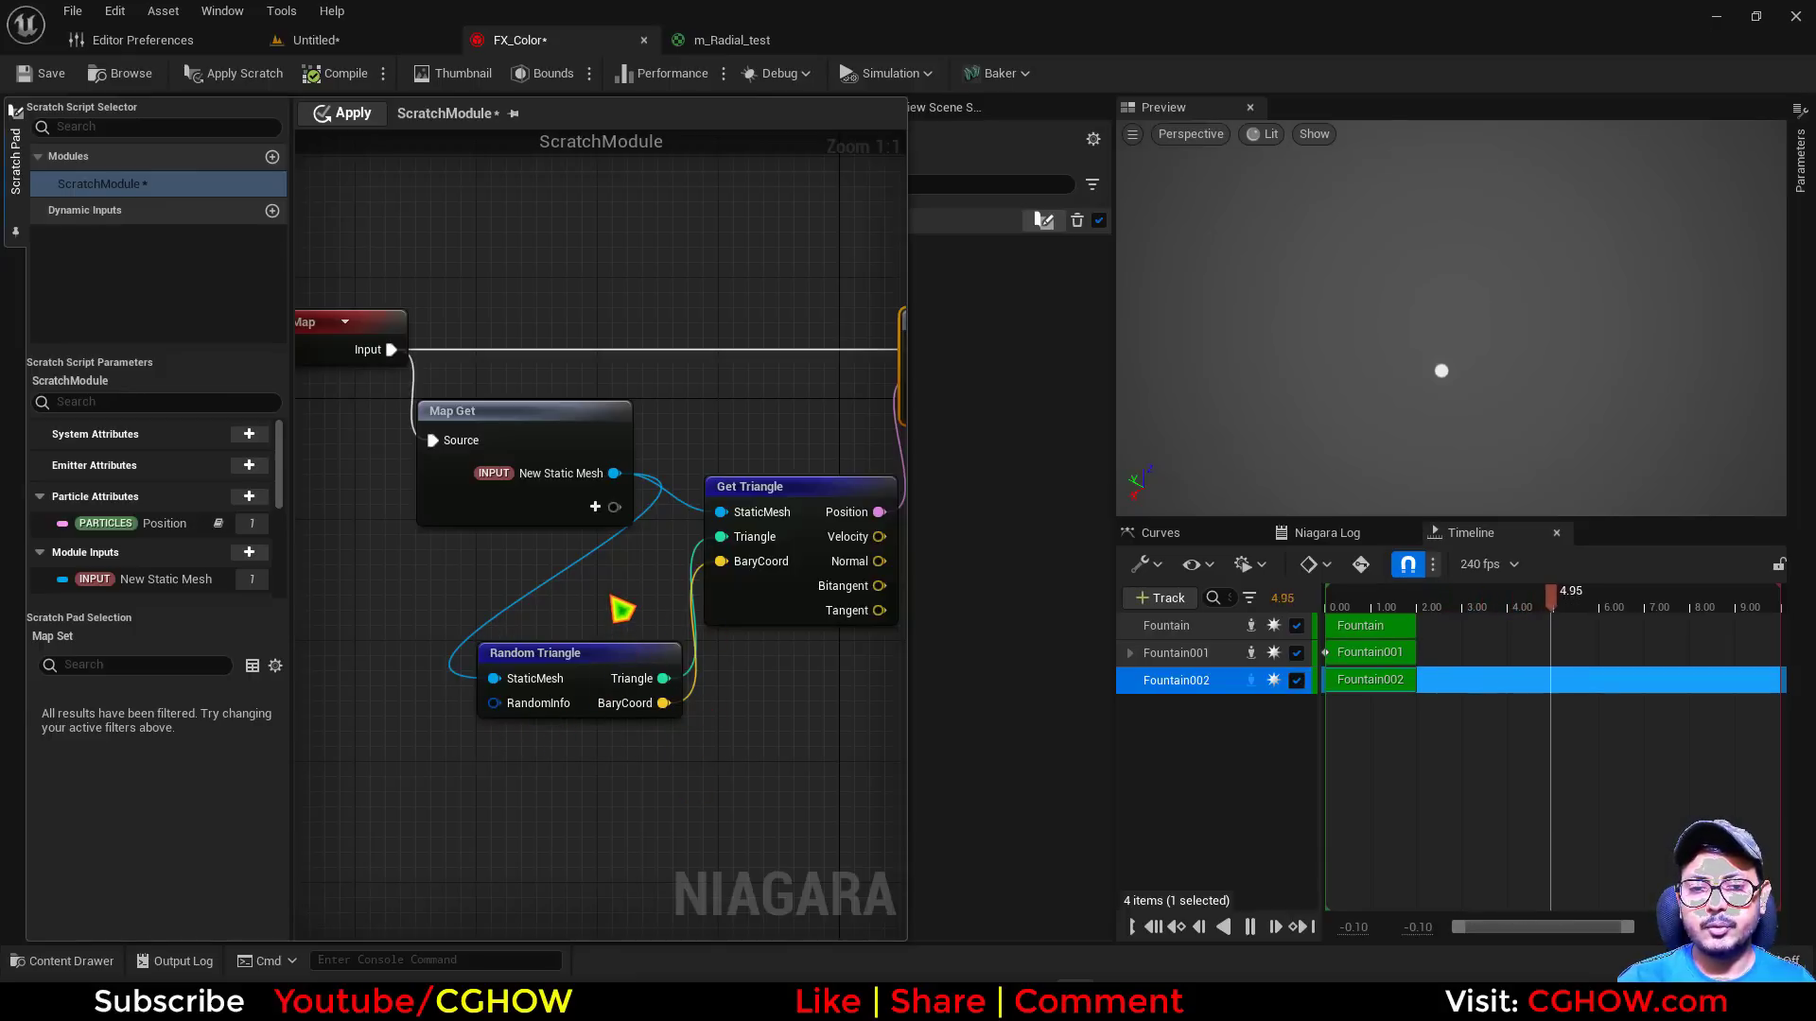
right_drag(634, 596, 579, 532)
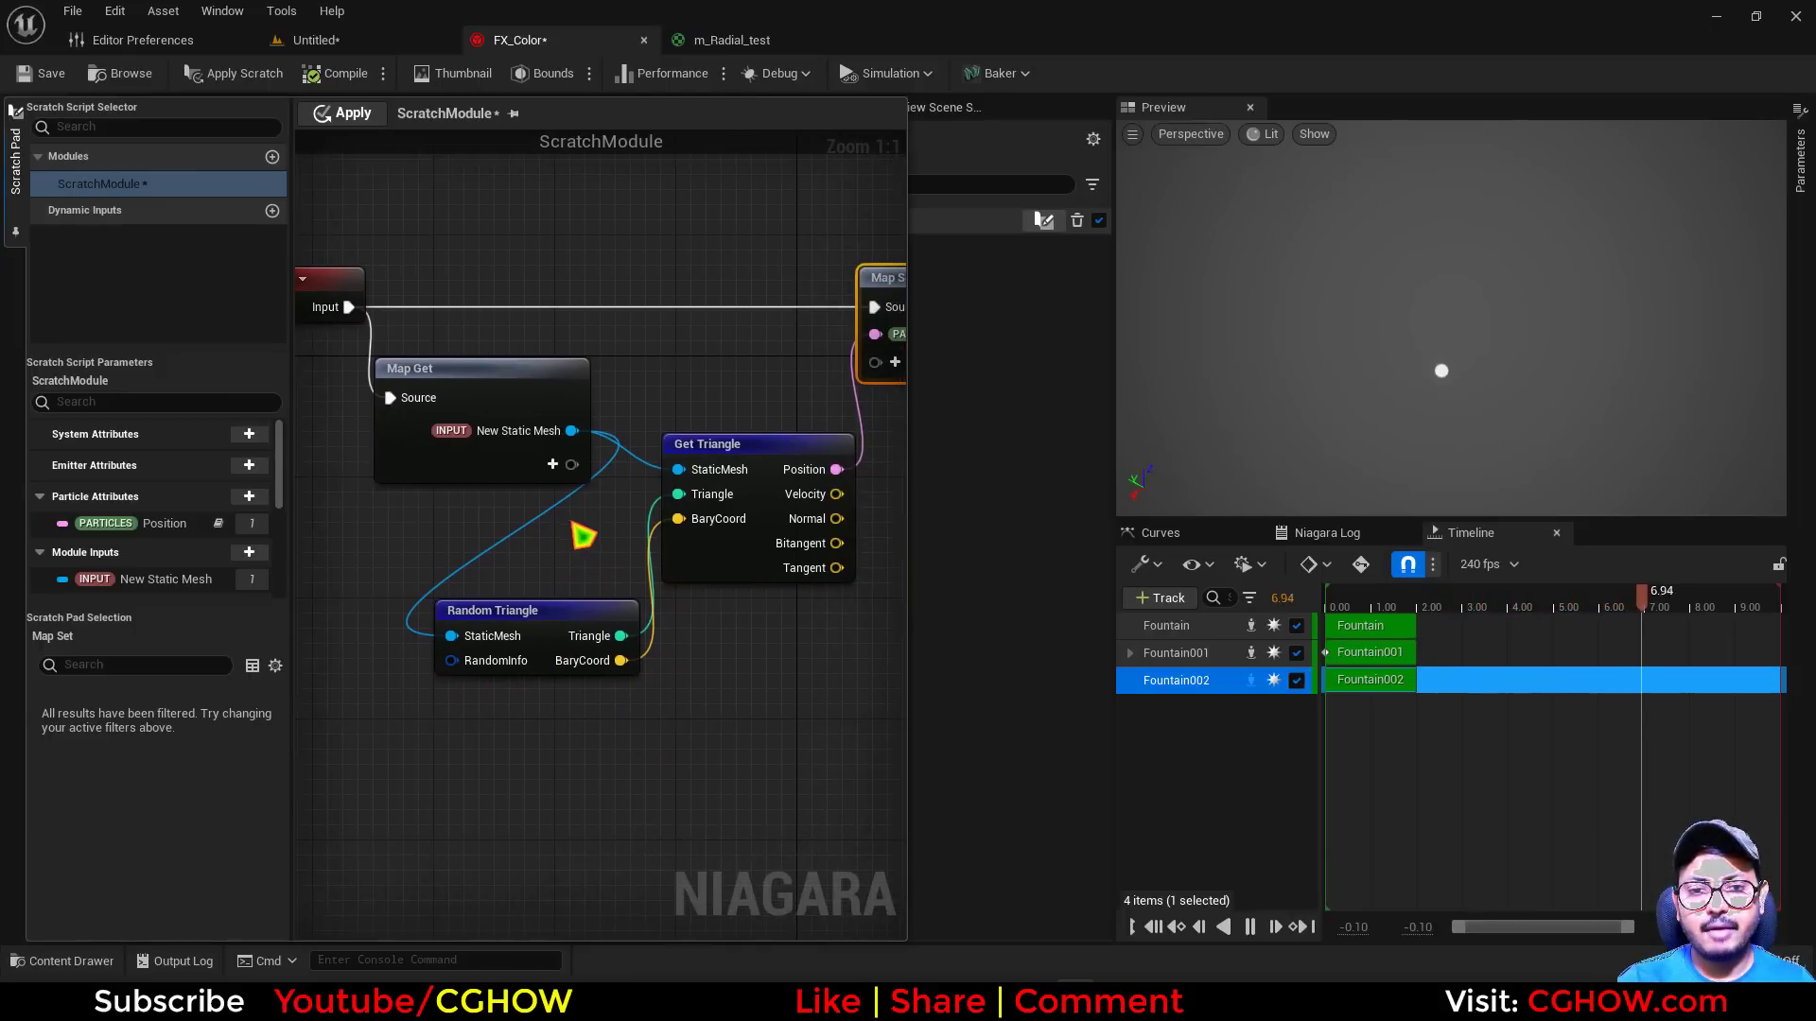
click(553, 465)
text(ini)
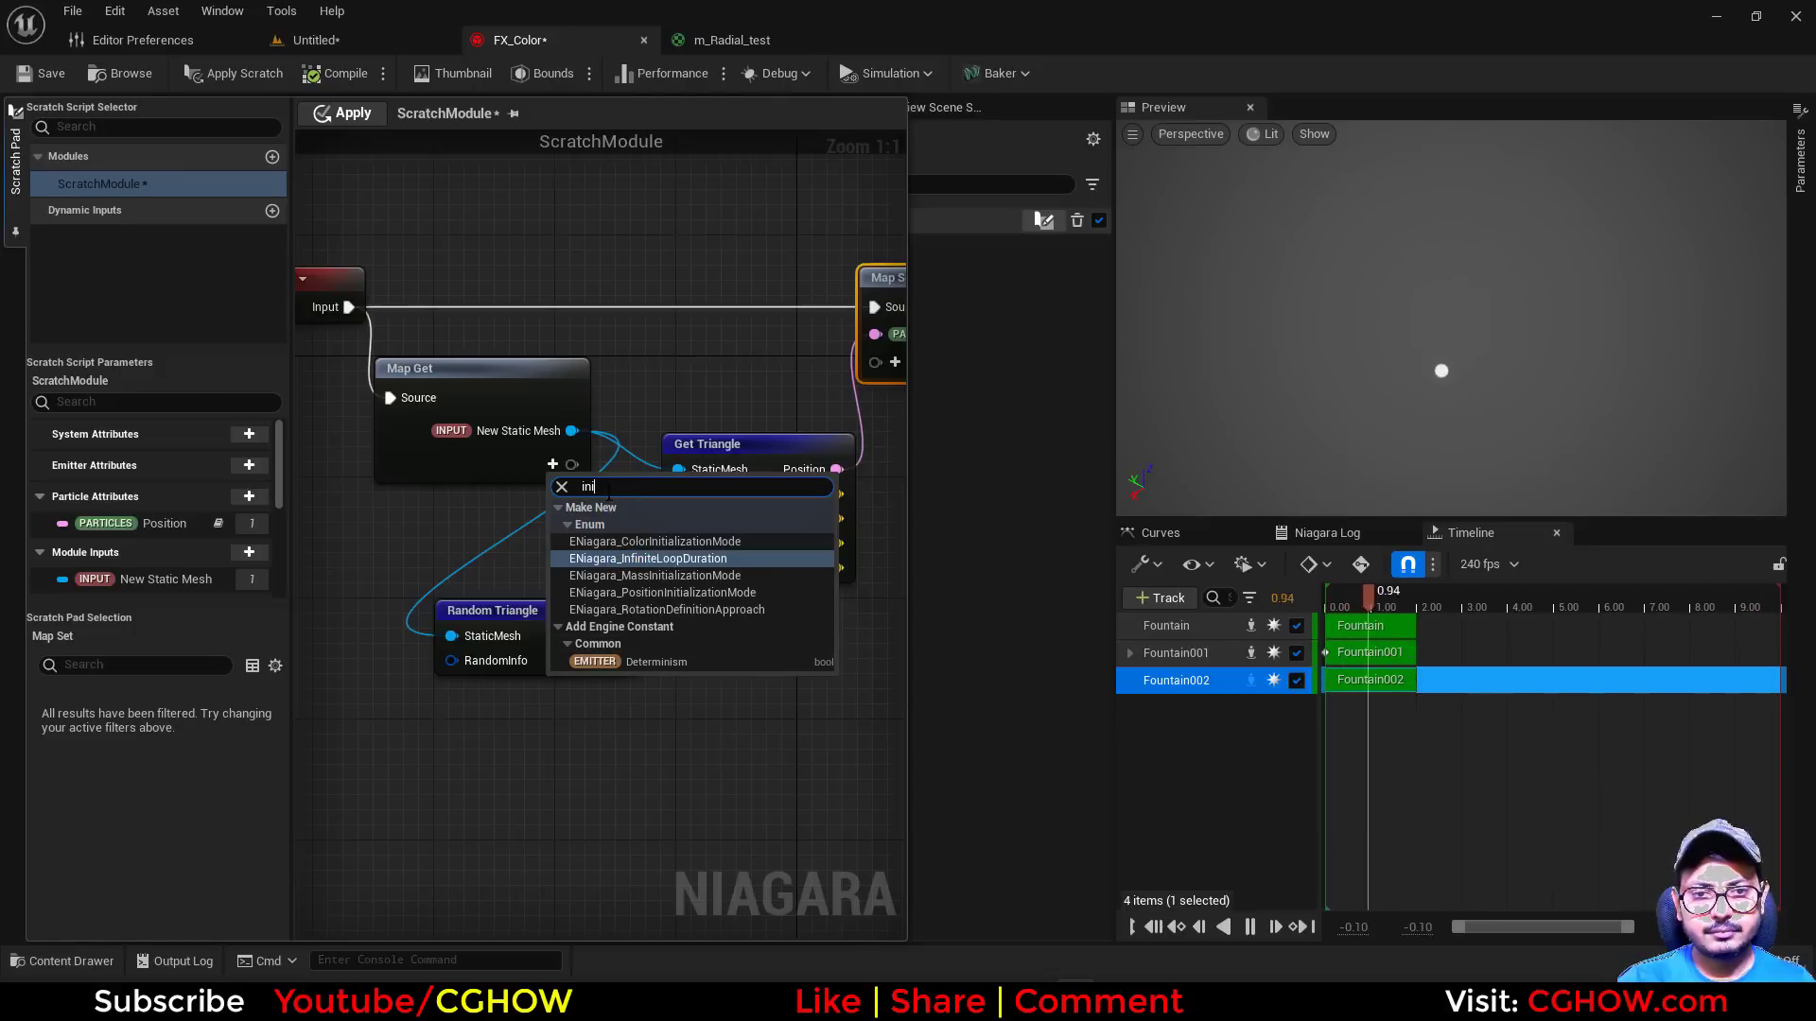
key(BackSpace)
click(615, 375)
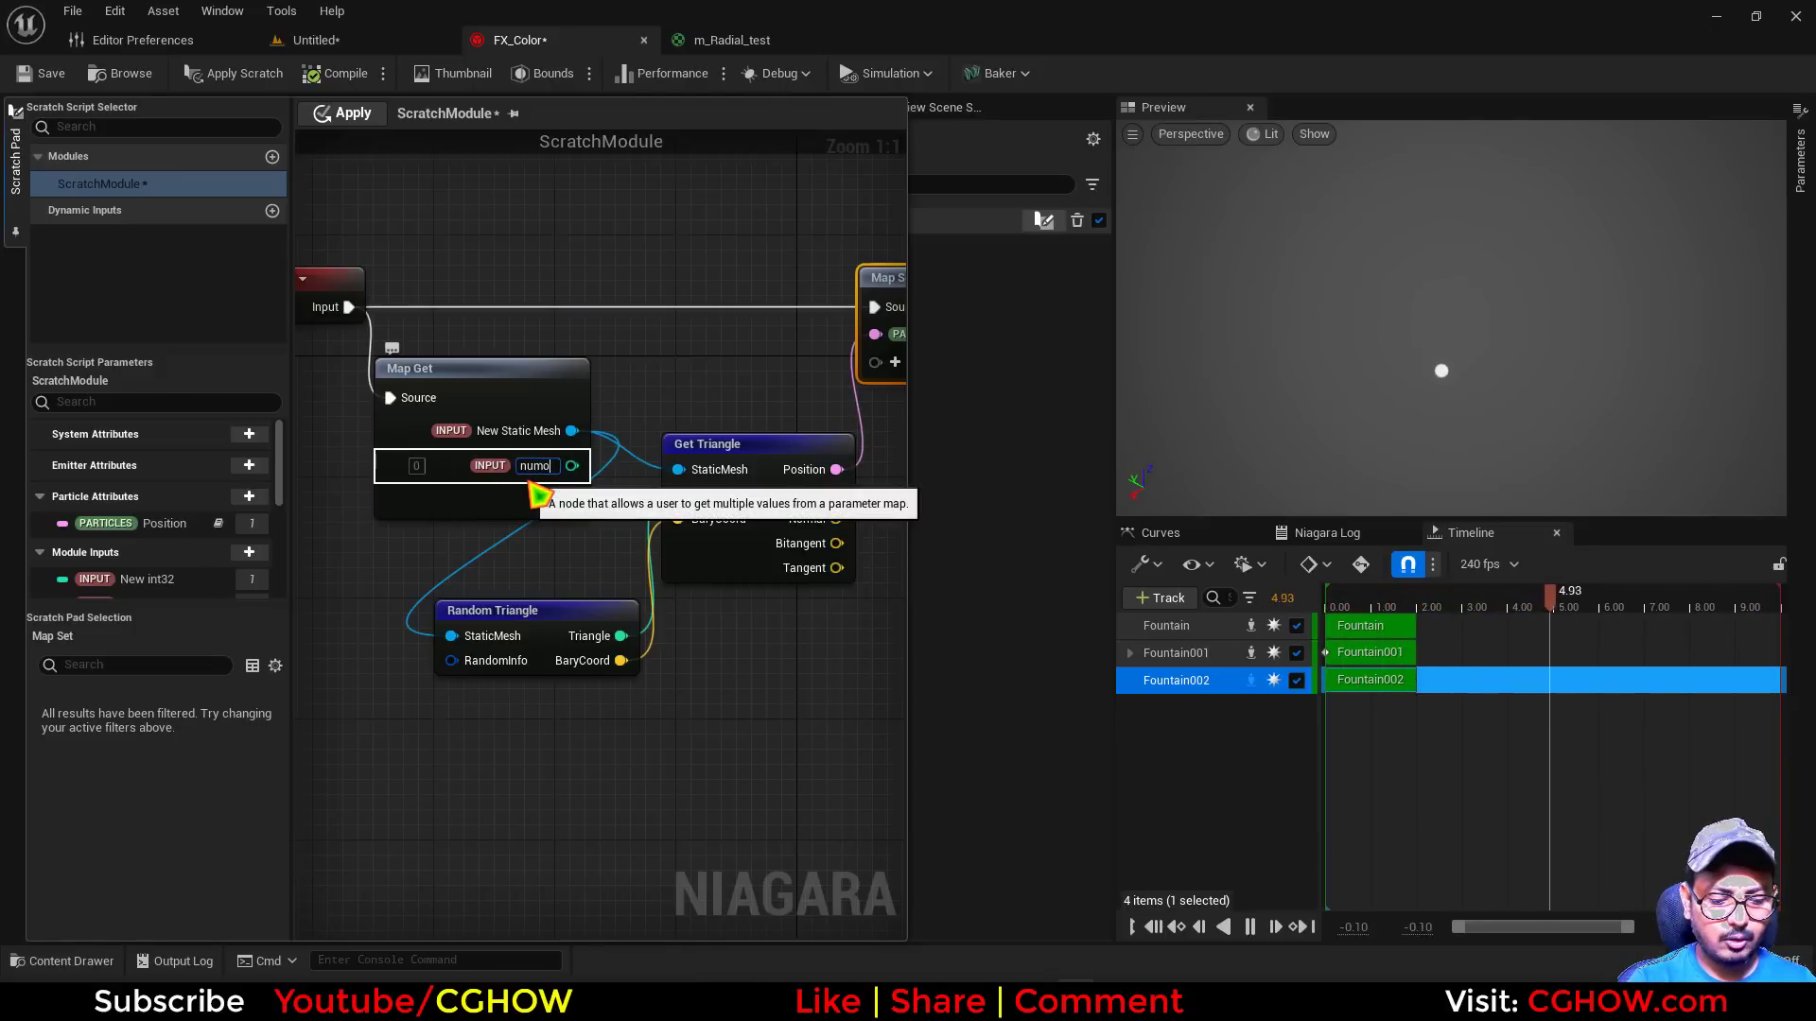
key(Return)
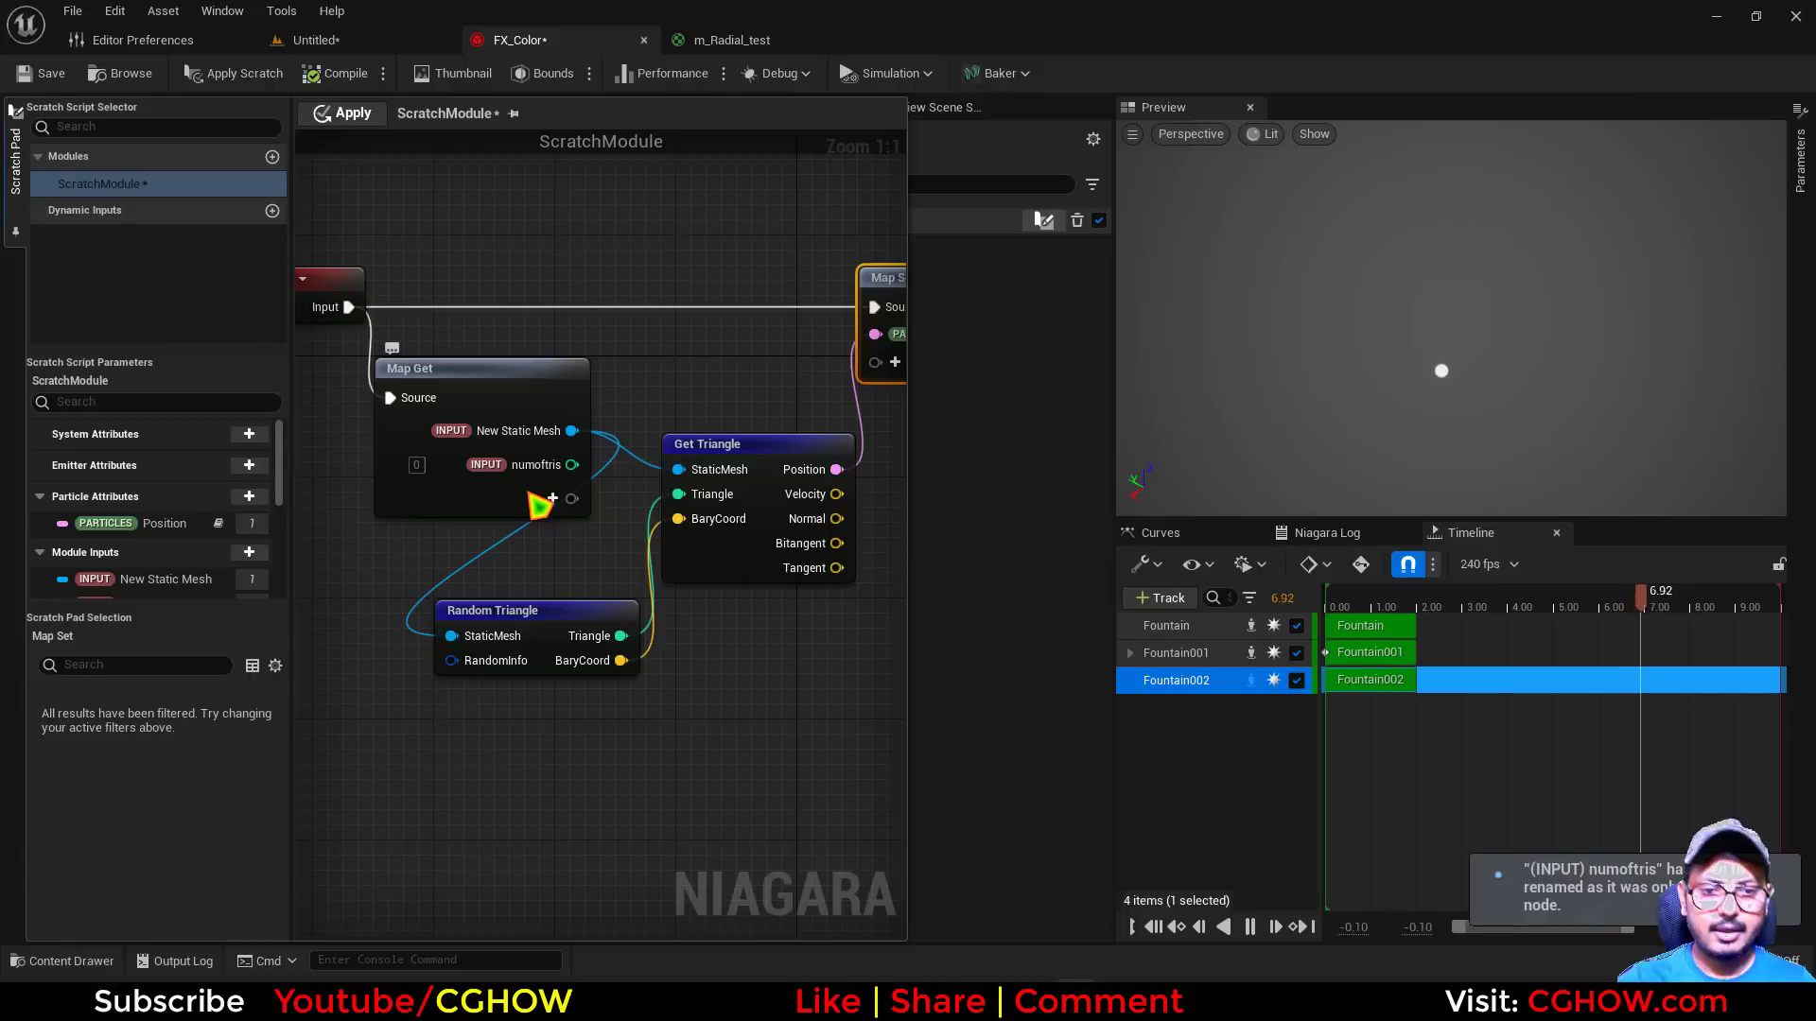
drag(571, 464, 451, 660)
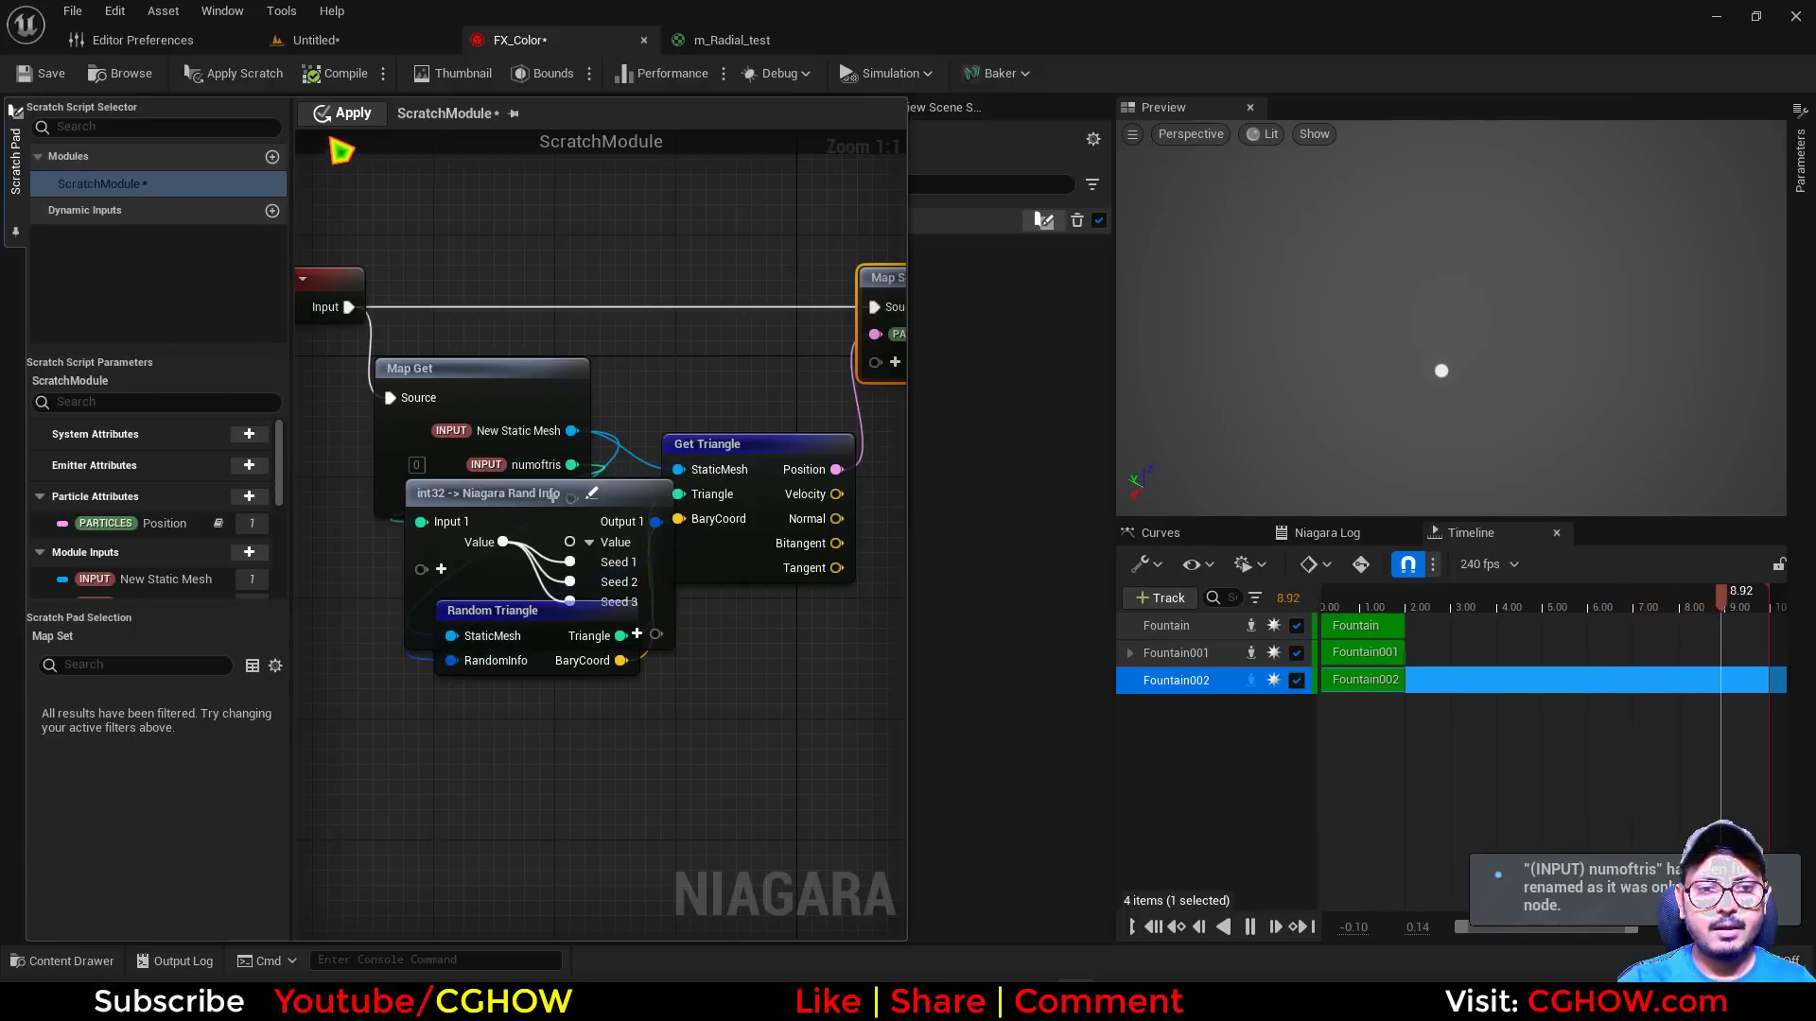
click(346, 114)
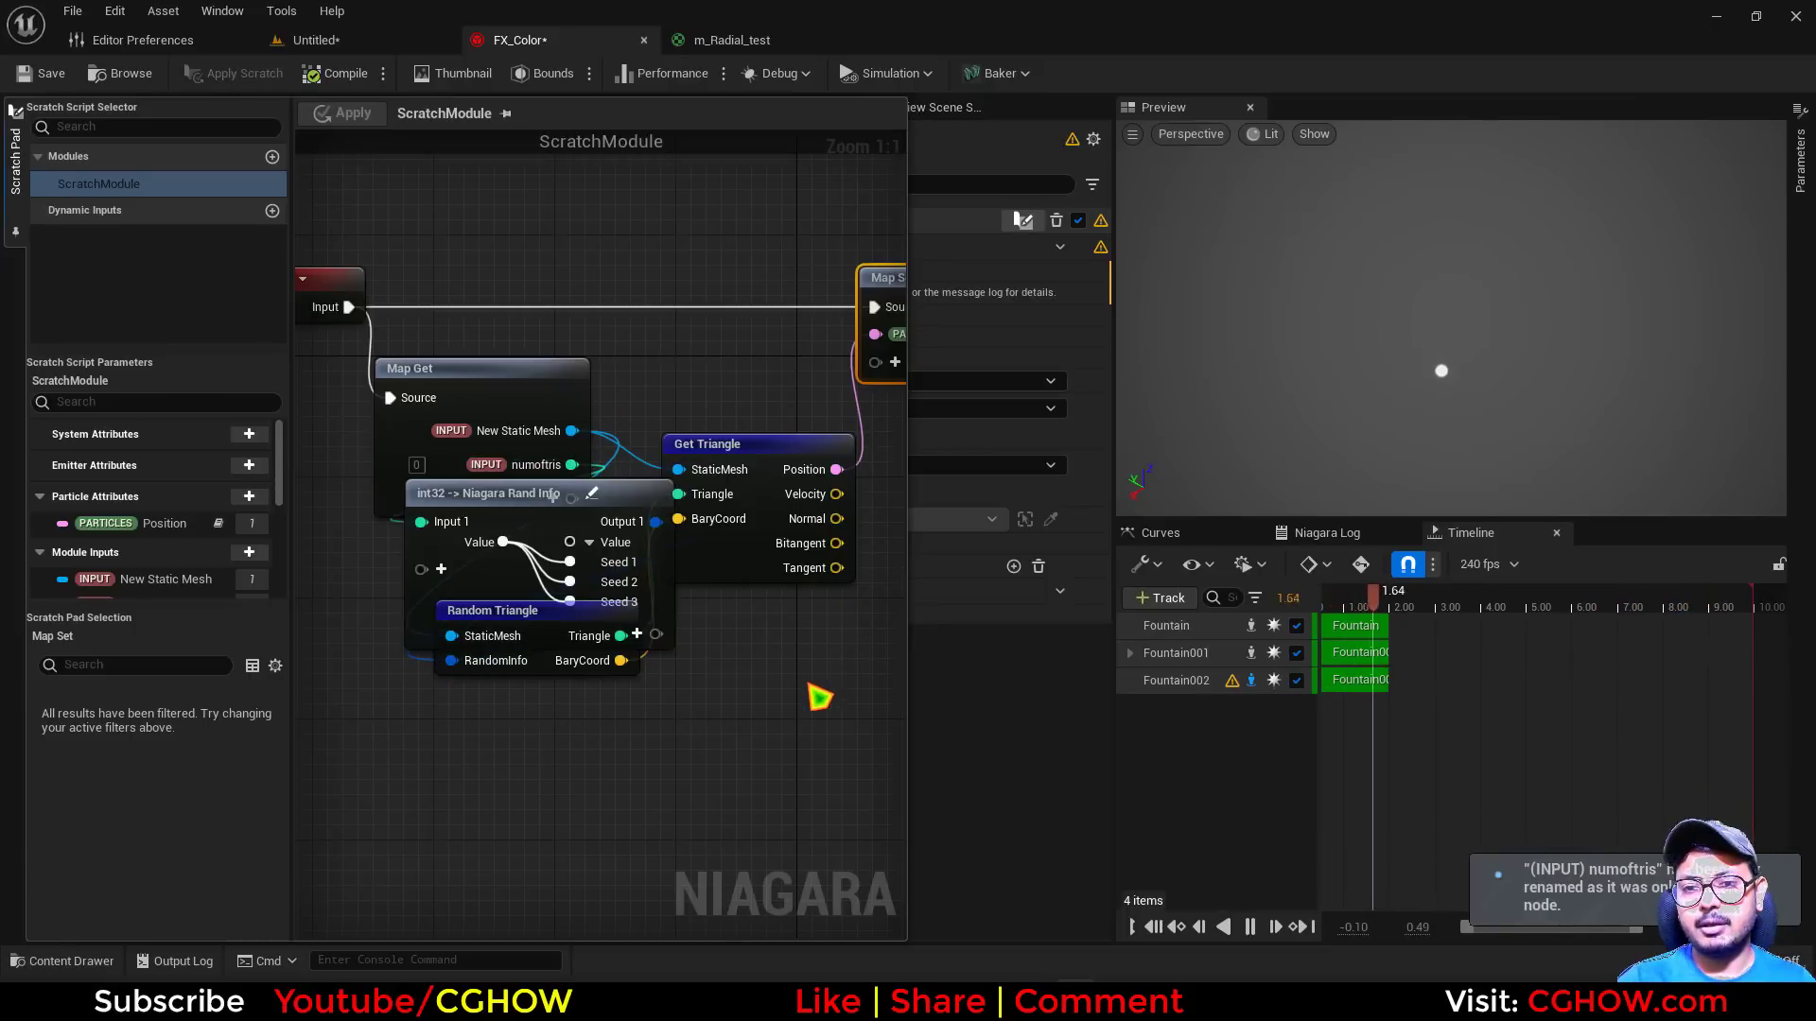
Set both the Preview Mesh and Default Mesh of Fountain002's Scratch Module to 1M_Cube
click(965, 717)
click(837, 410)
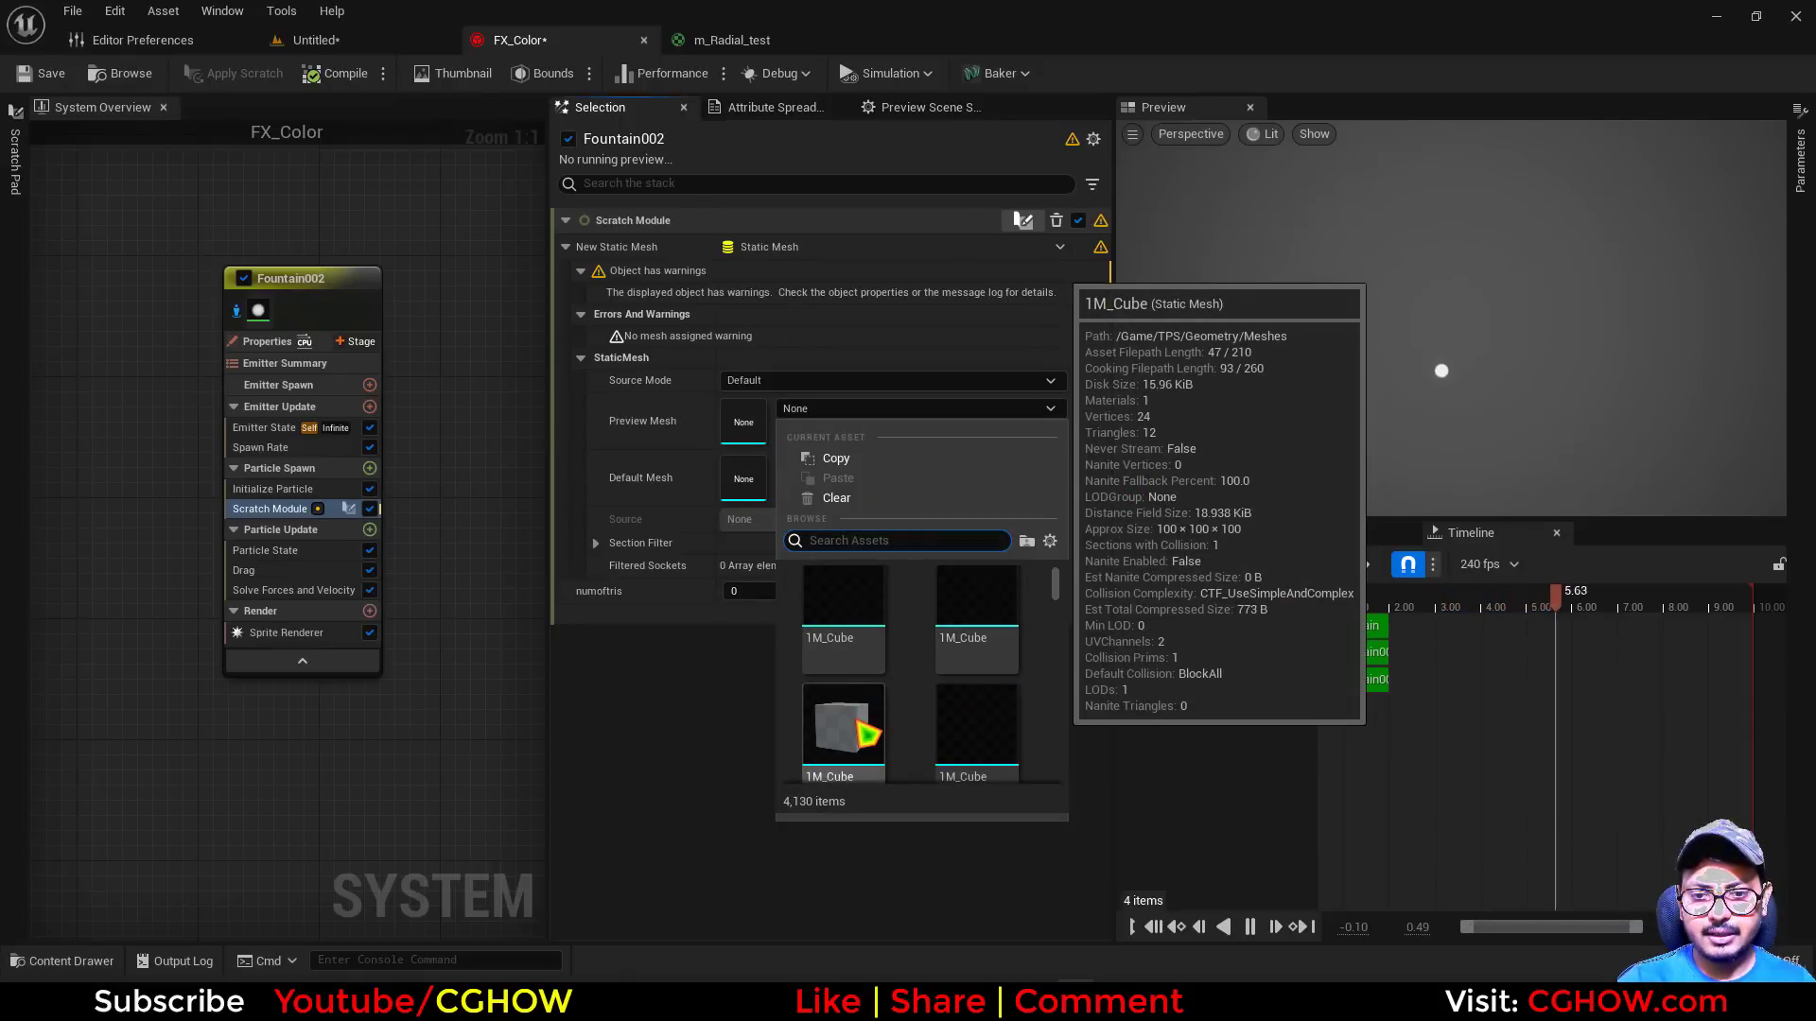
click(842, 726)
click(851, 379)
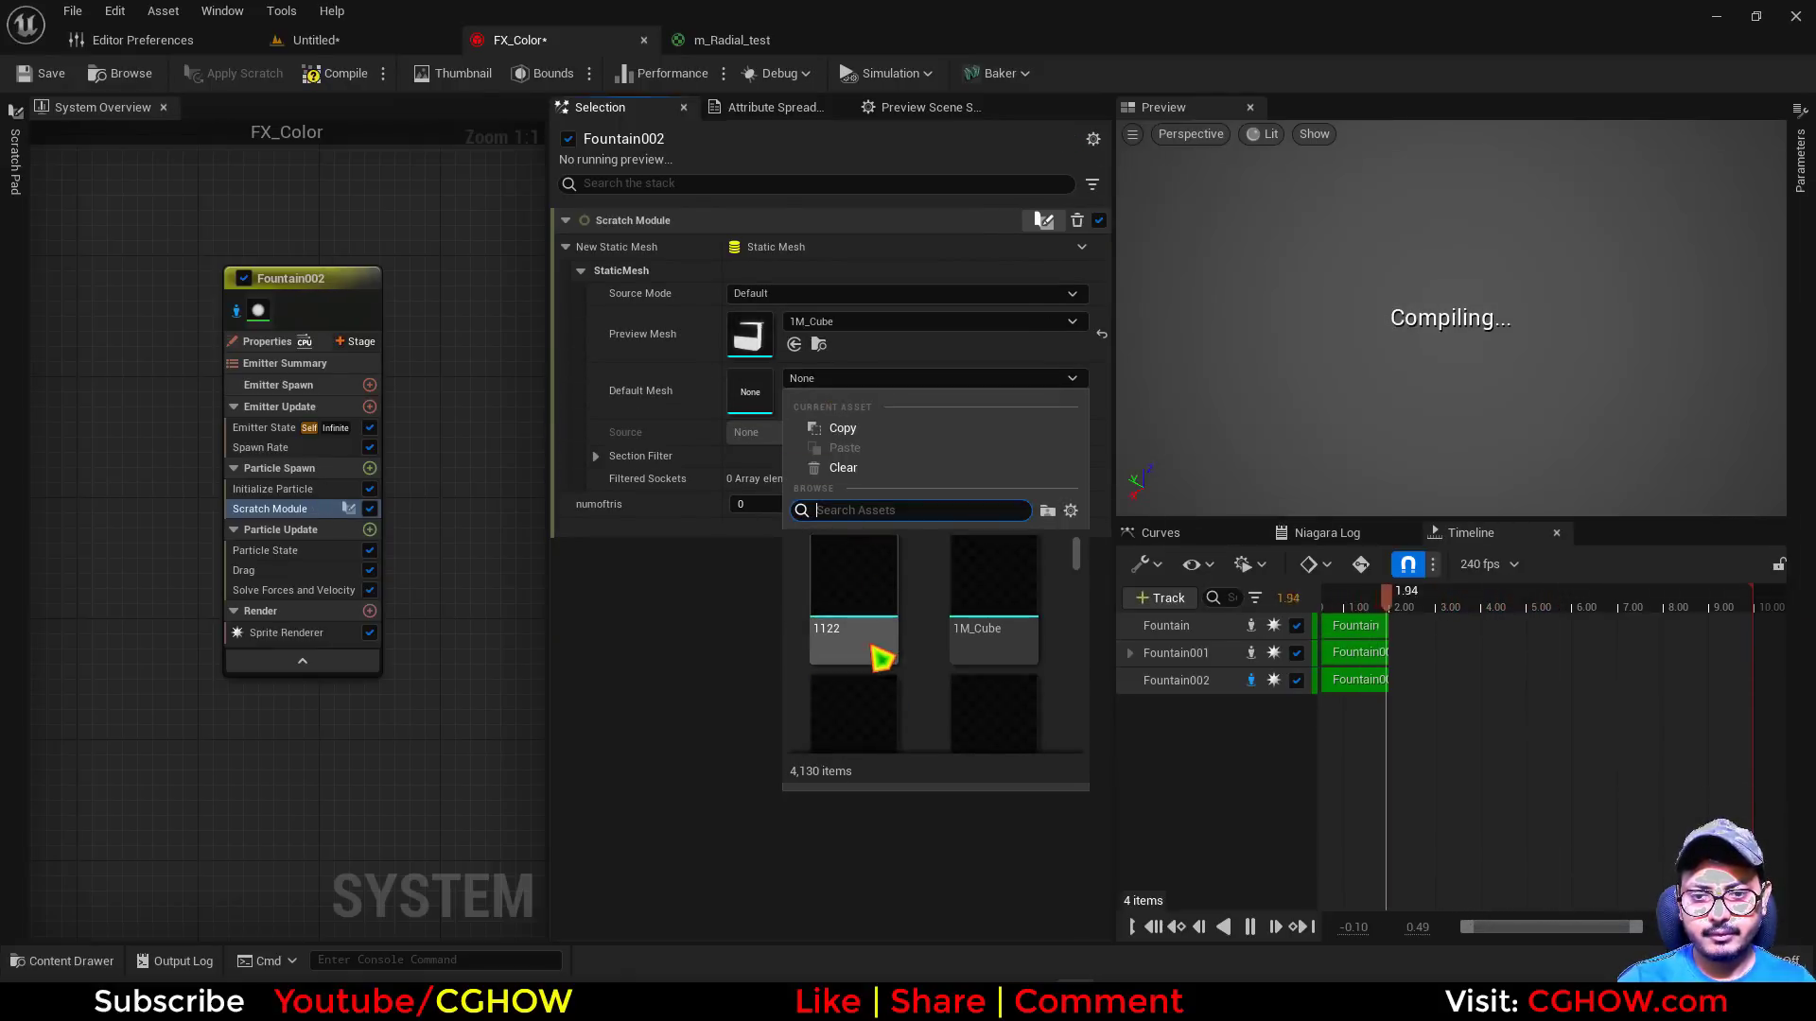
click(883, 699)
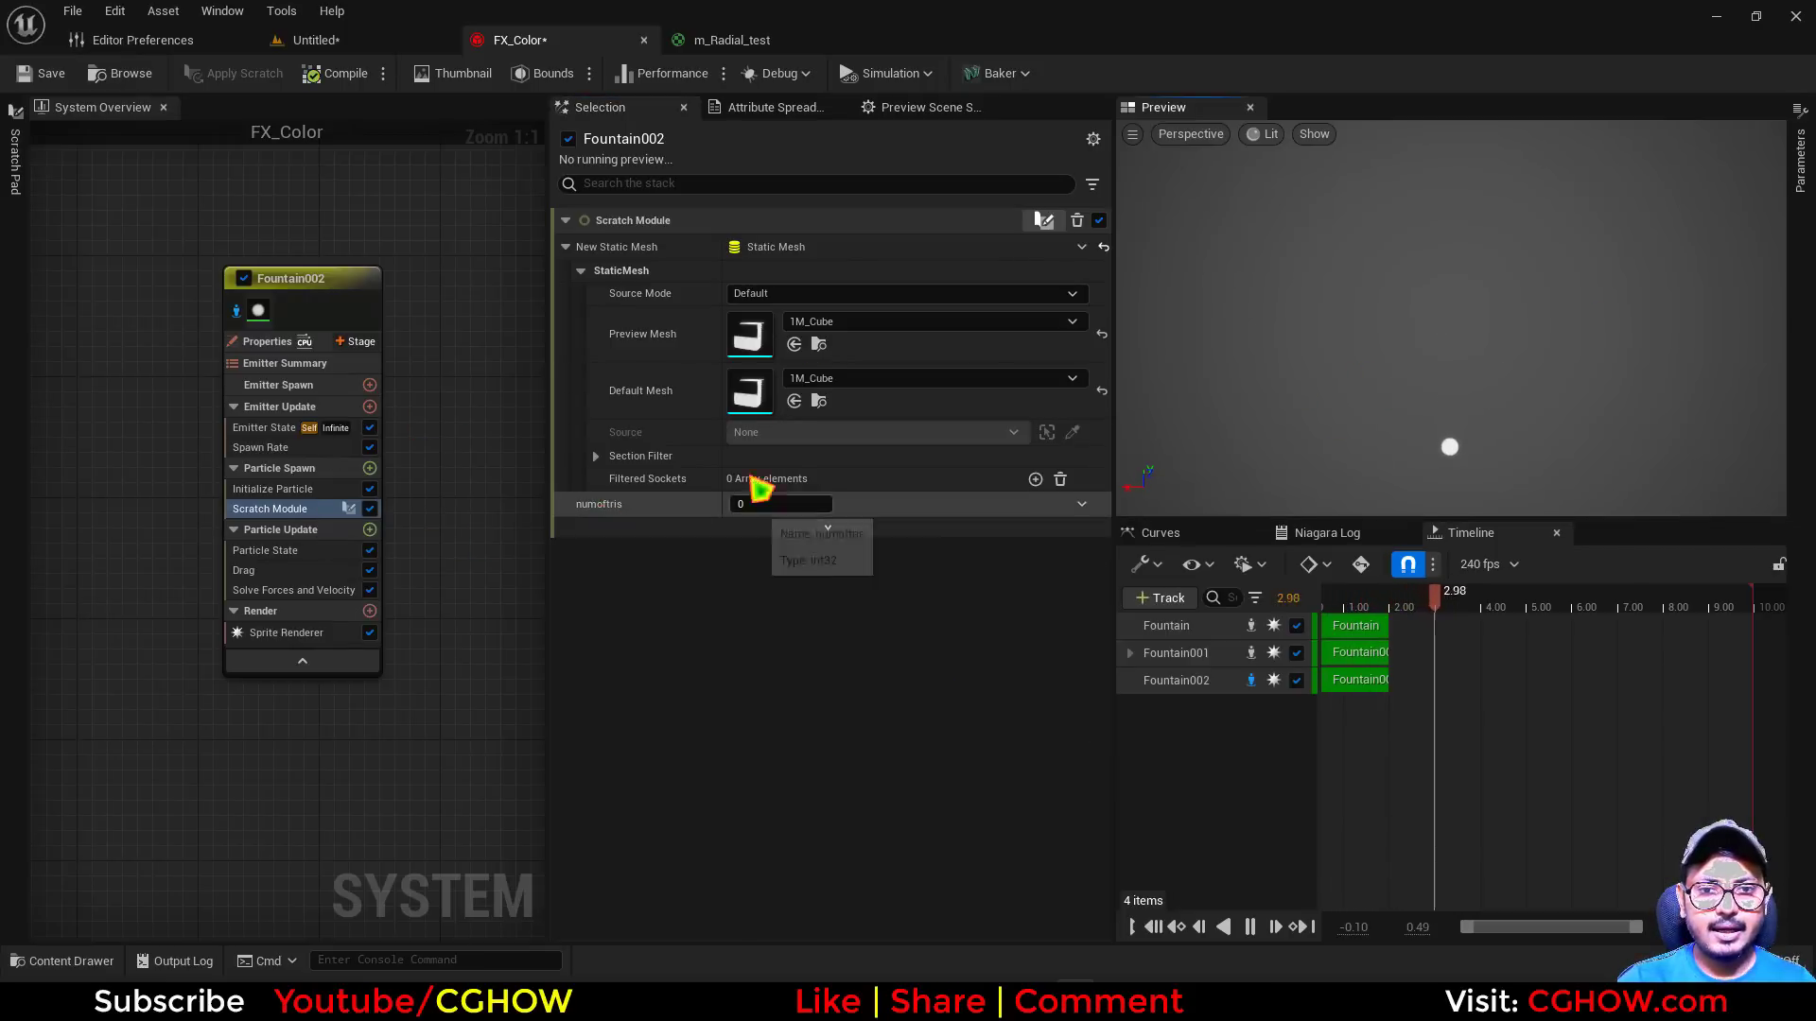
Check the 1M_Cube mesh's triangle count, return to FX_Color, and set numoftris to 3
click(749, 364)
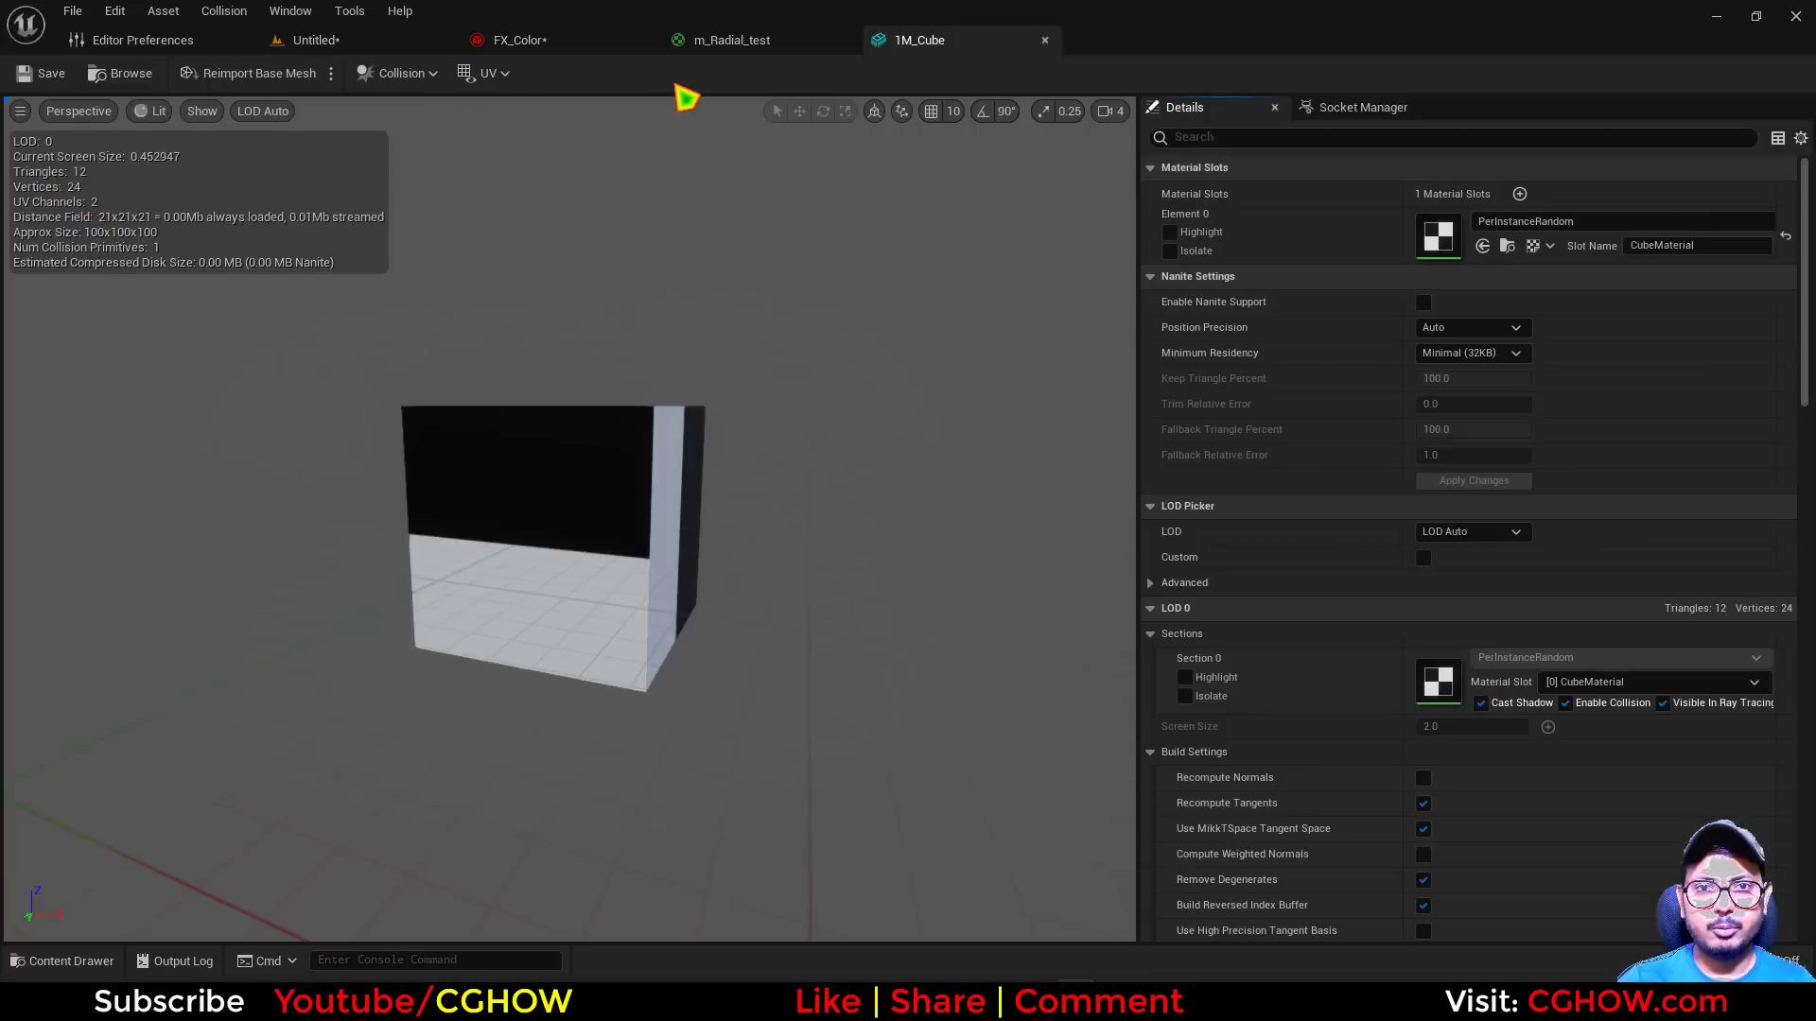
click(577, 42)
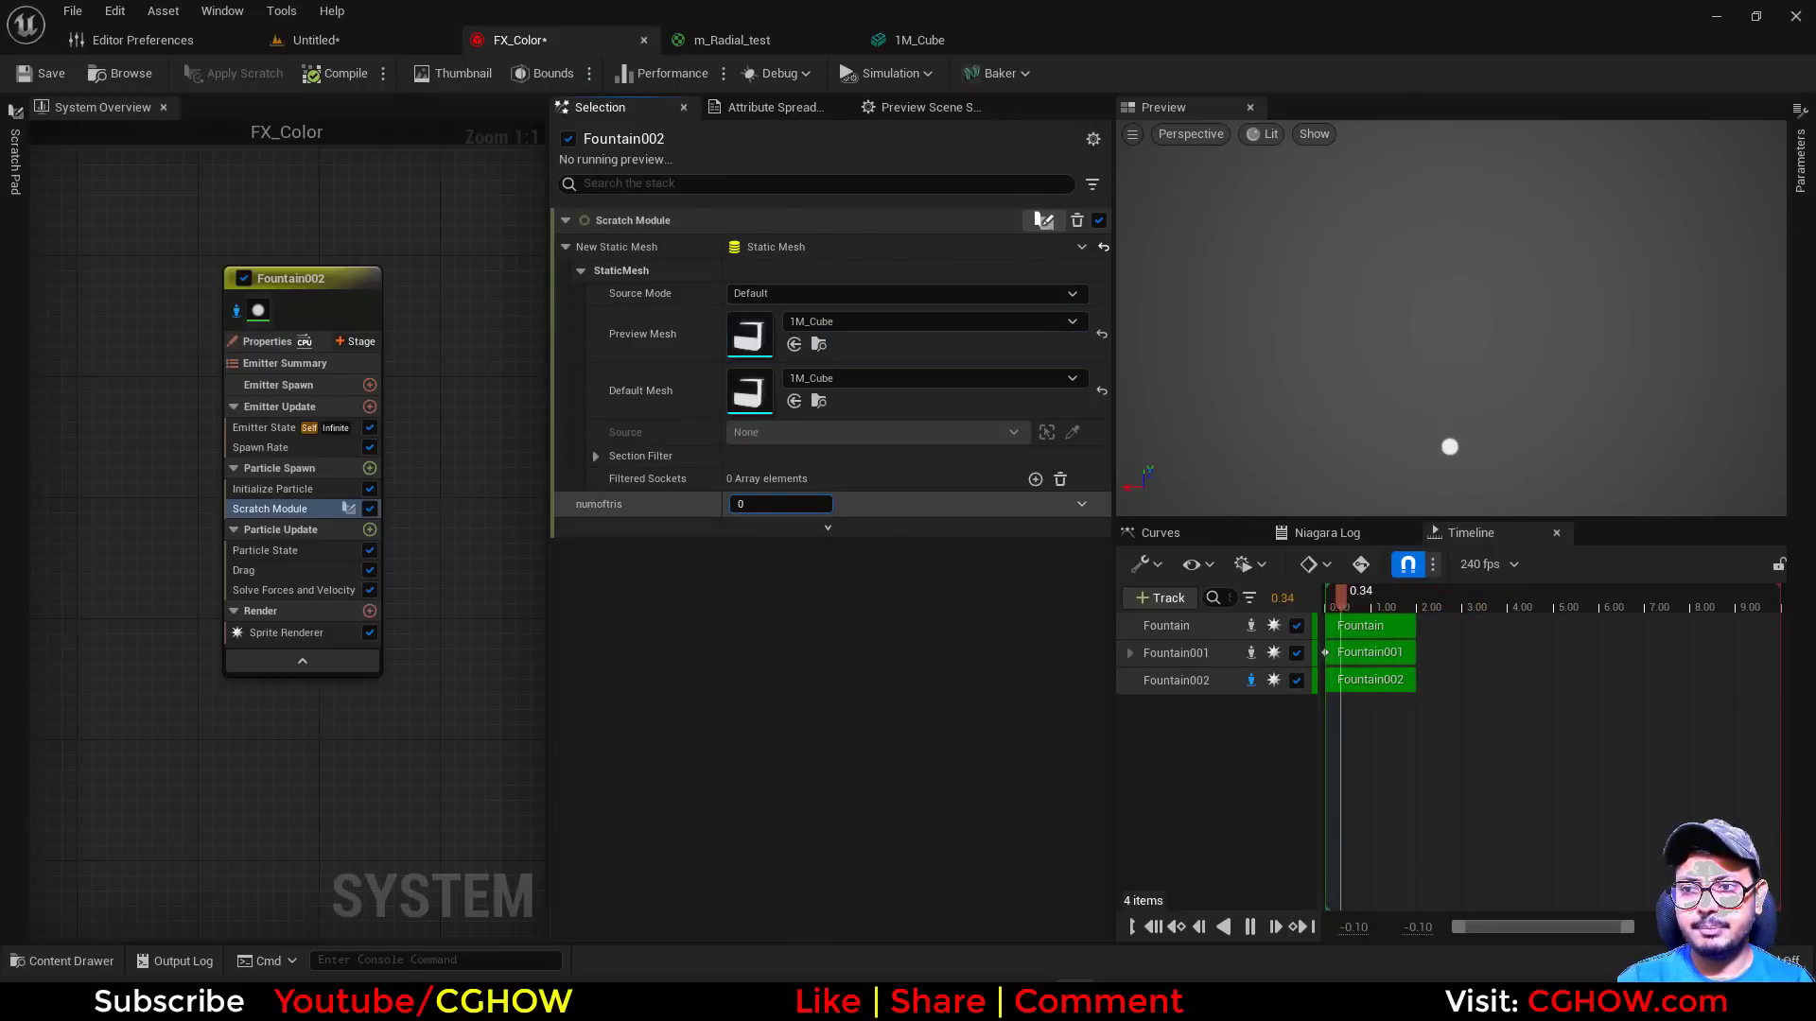
text(3)
key(Return)
Drive numoftris with a Random Range Int and set its maximum to 11
click(1082, 504)
text(u)
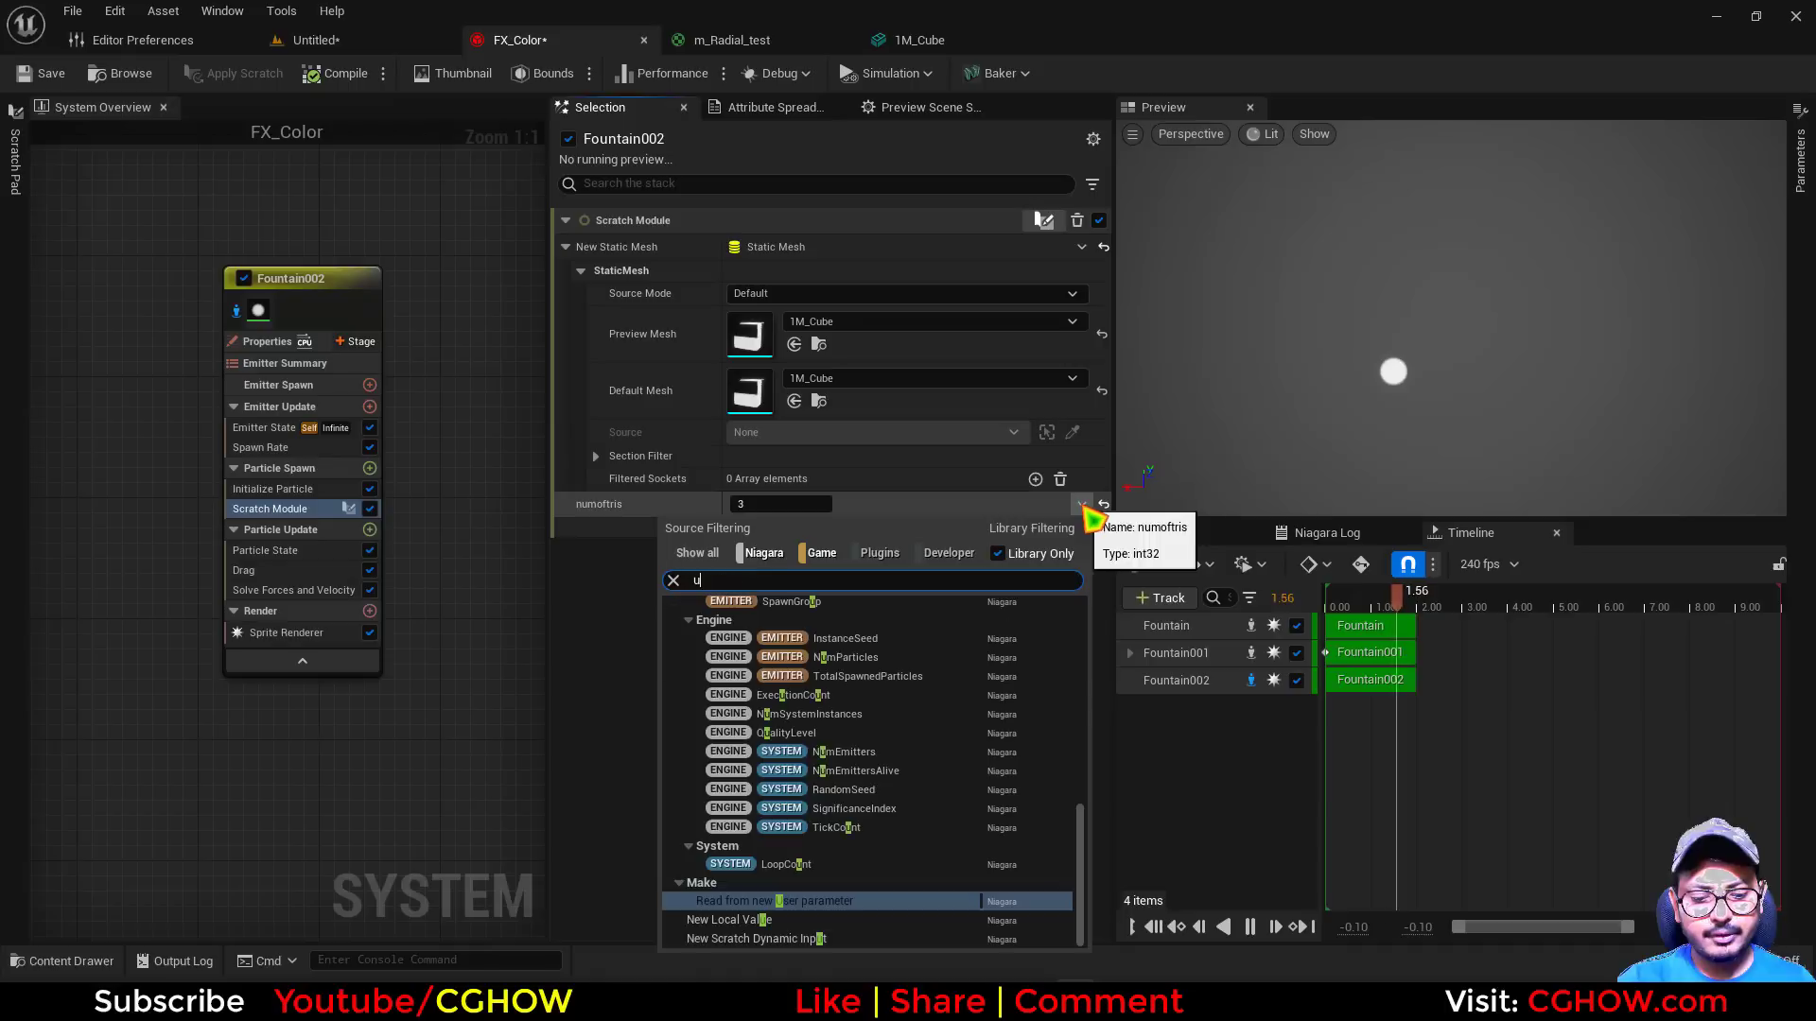
text(n)
click(797, 627)
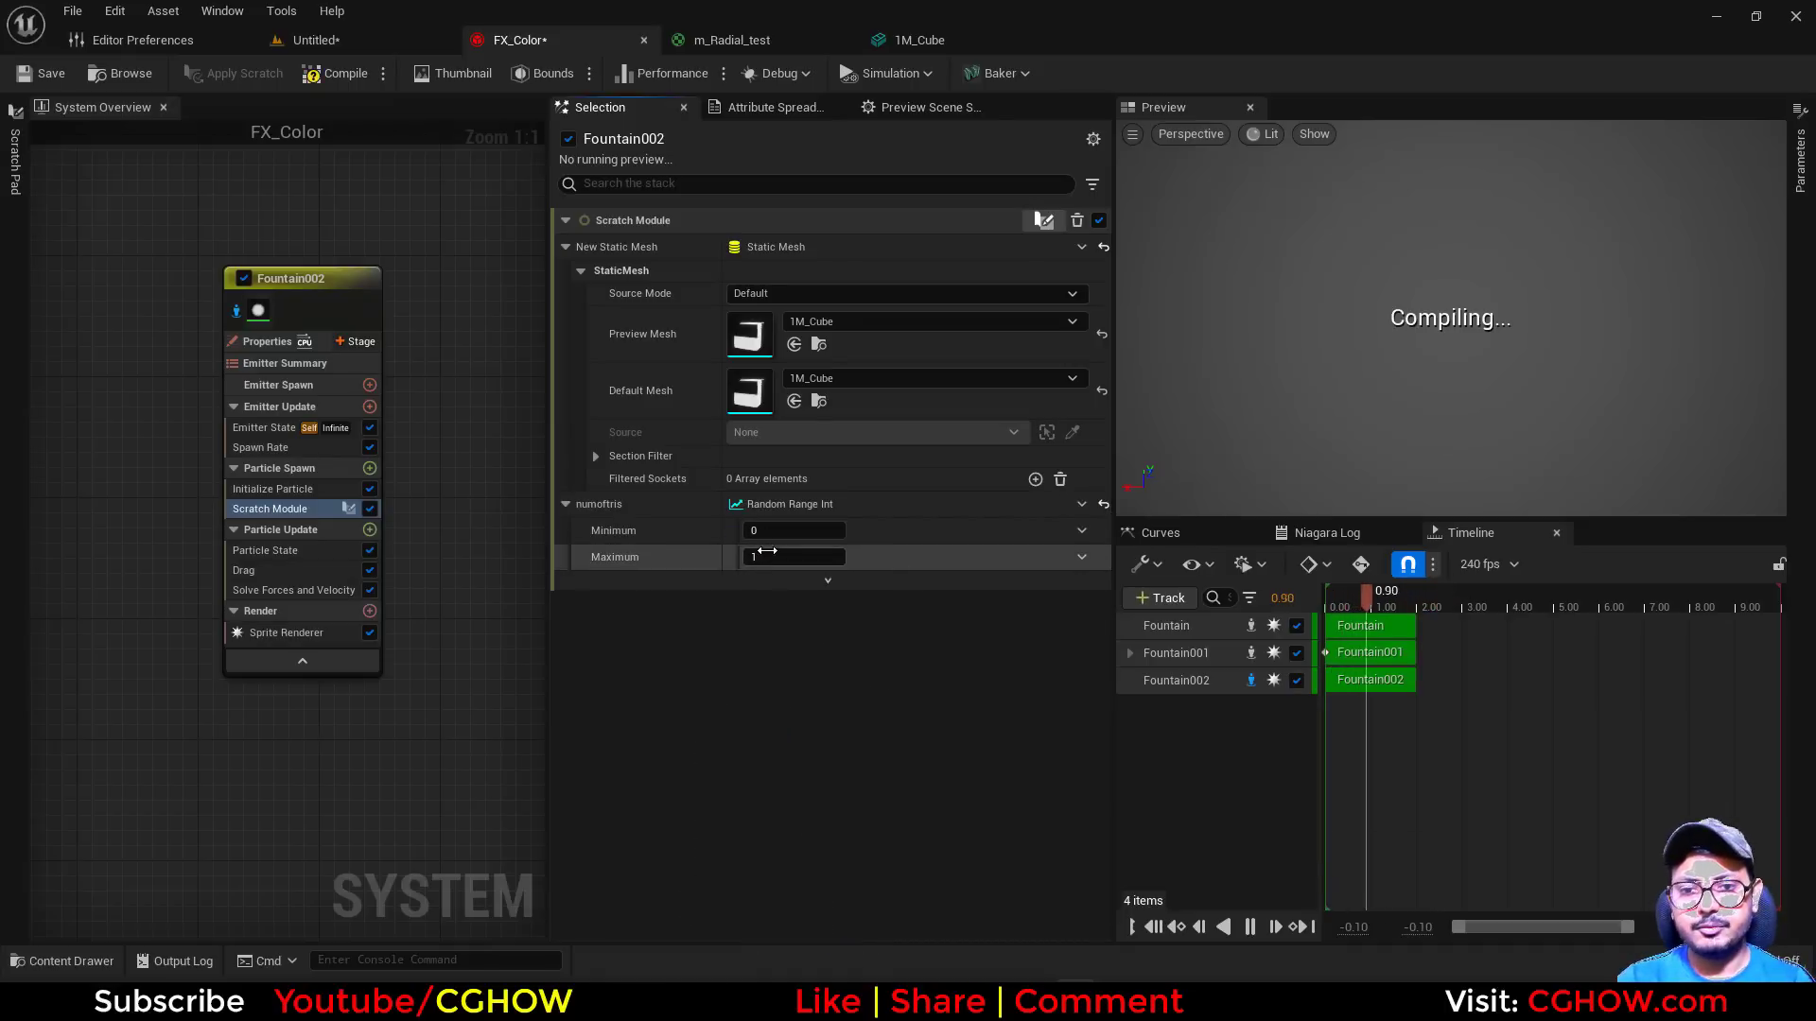
click(795, 558)
text(11)
key(Return)
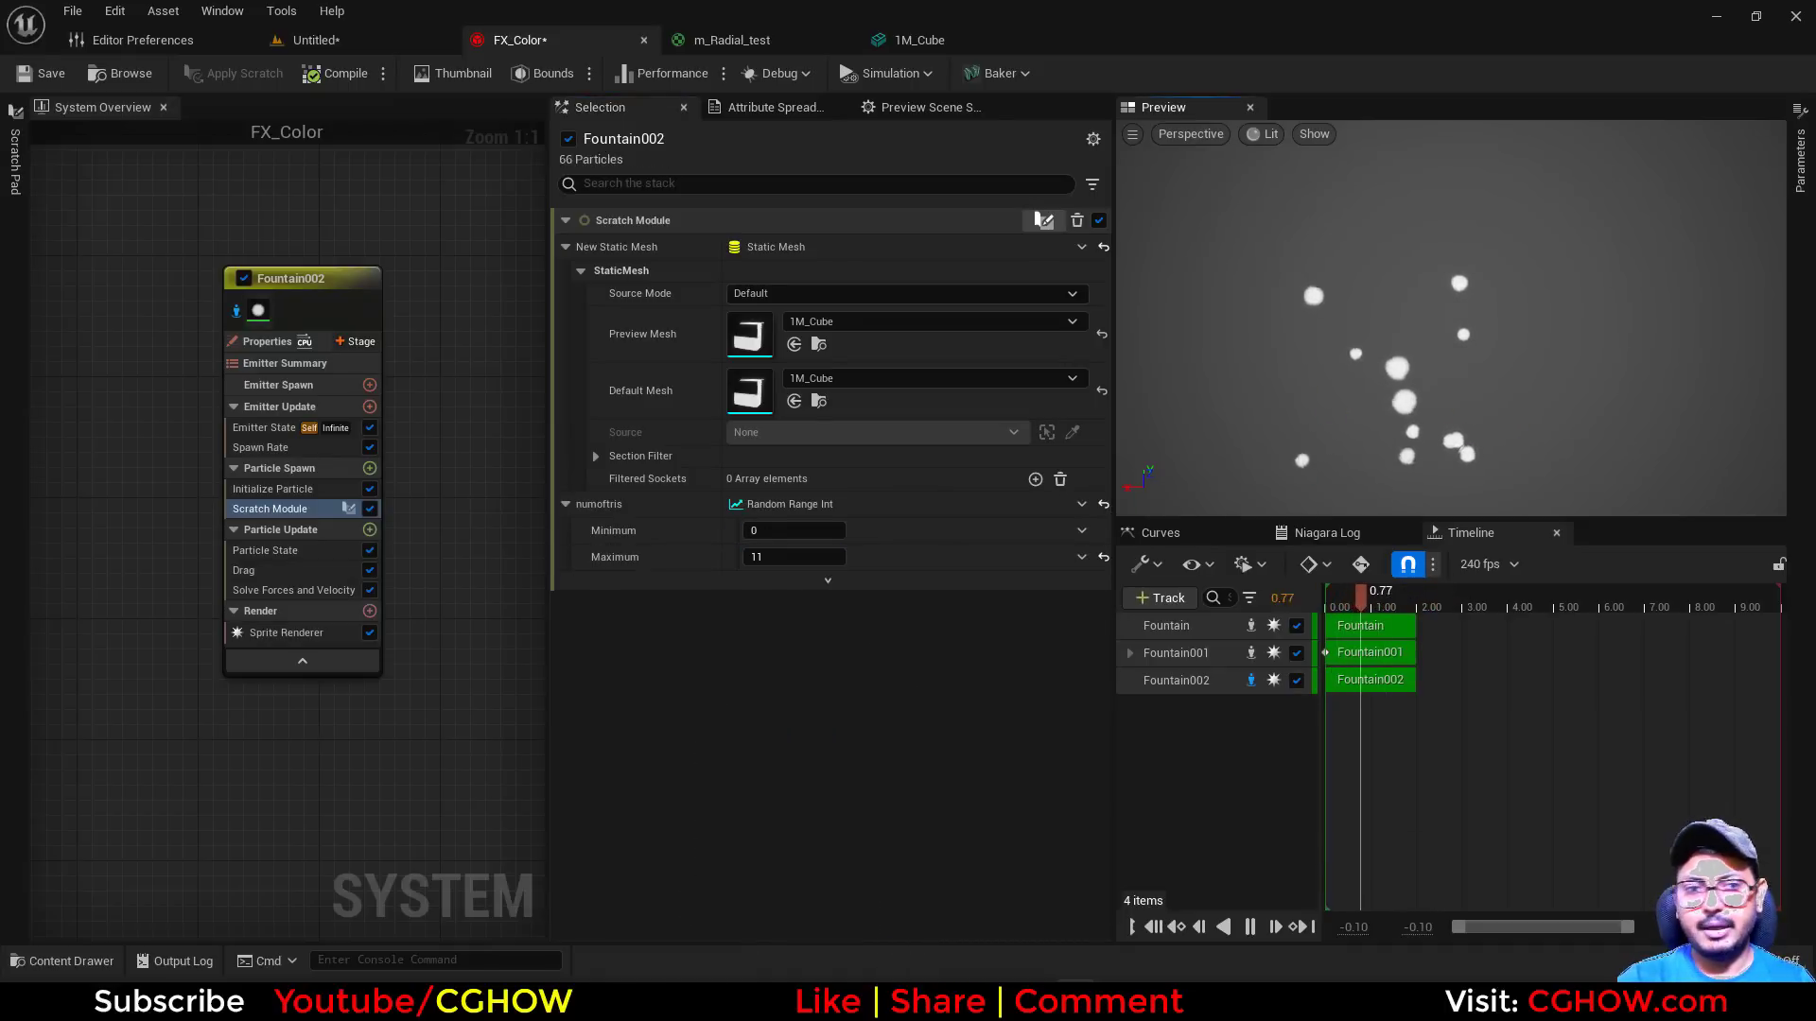
Raise Fountain002's SpawnRate to about 2576 and the maximum of numoftris's Random Range Int to 3860
click(350, 447)
click(757, 245)
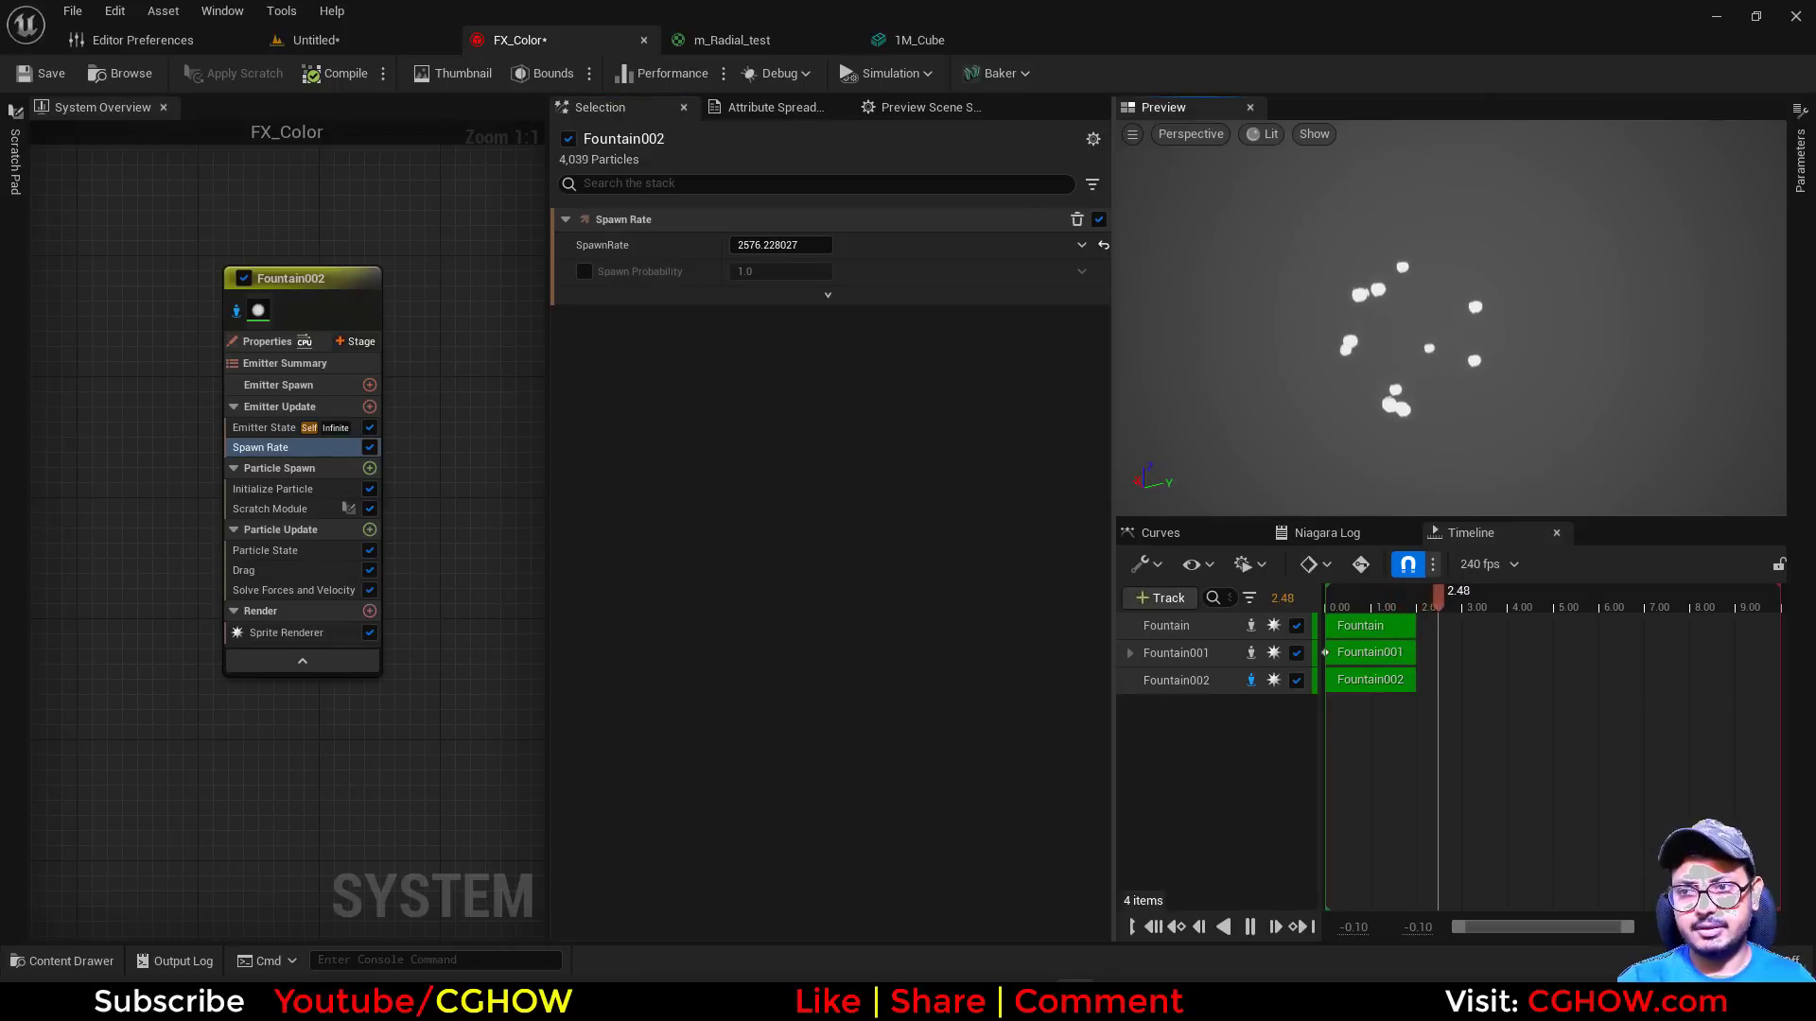
click(294, 508)
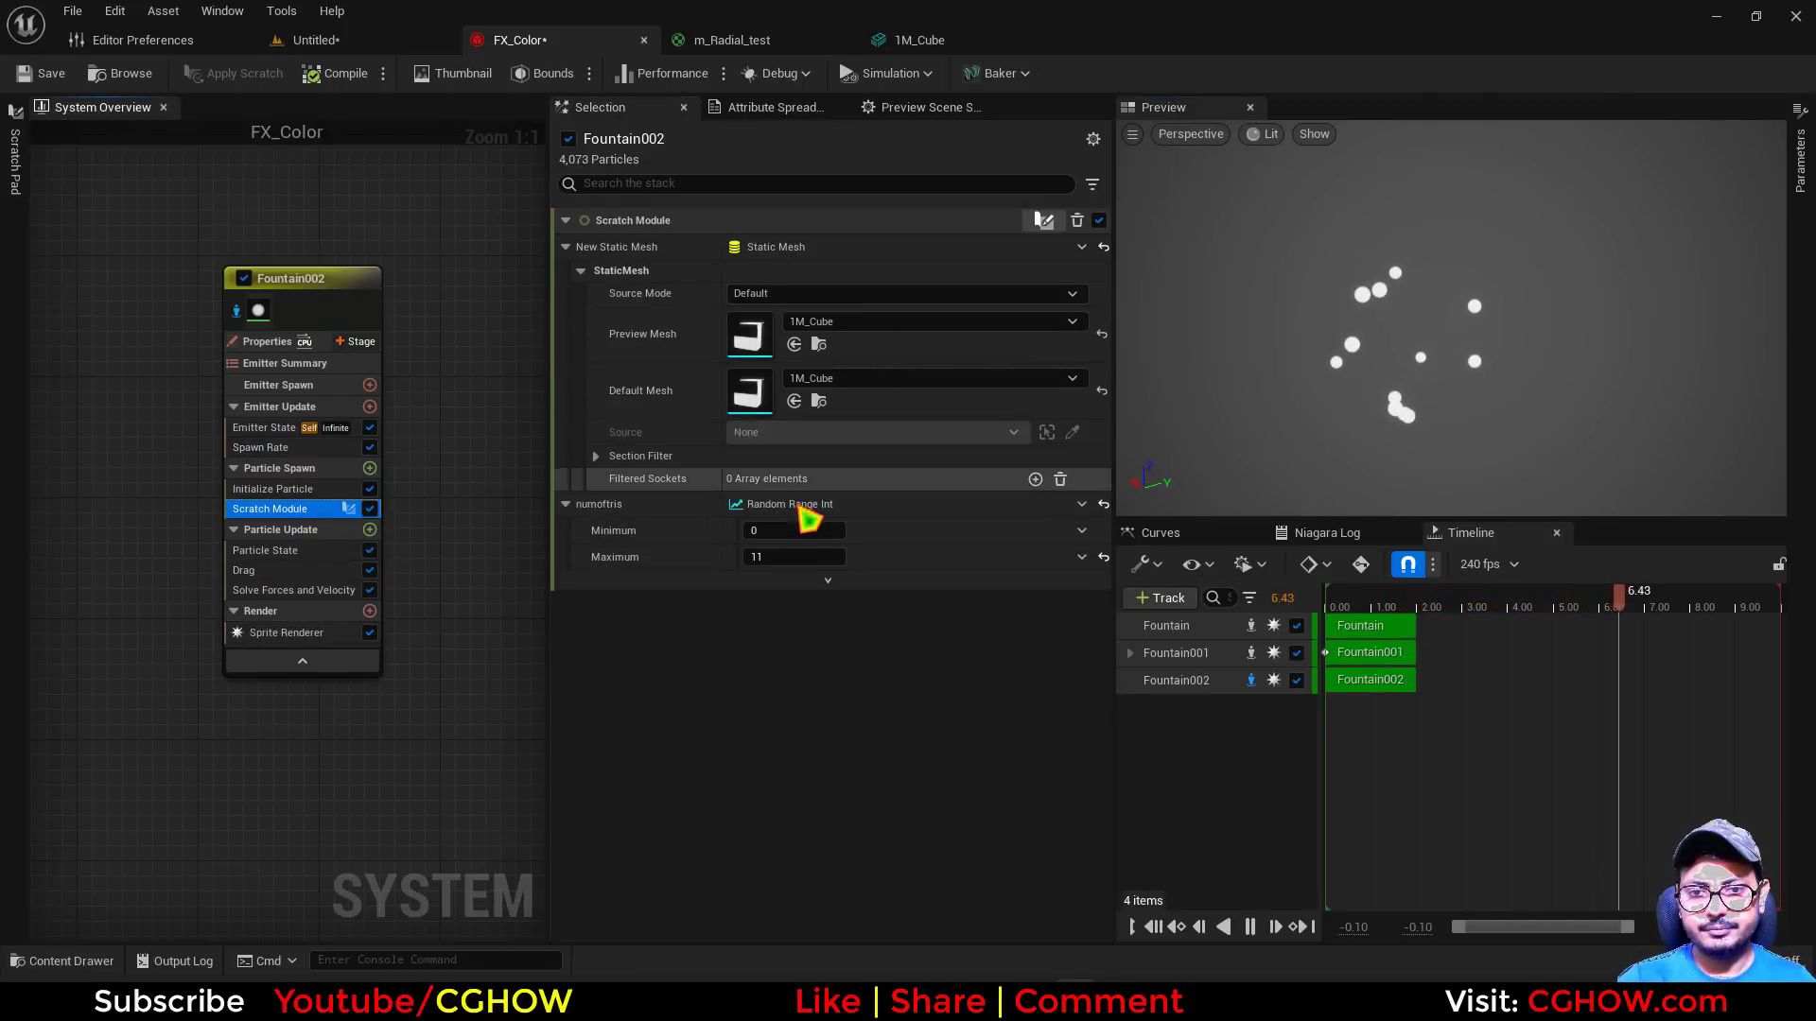
drag(794, 558, 844, 558)
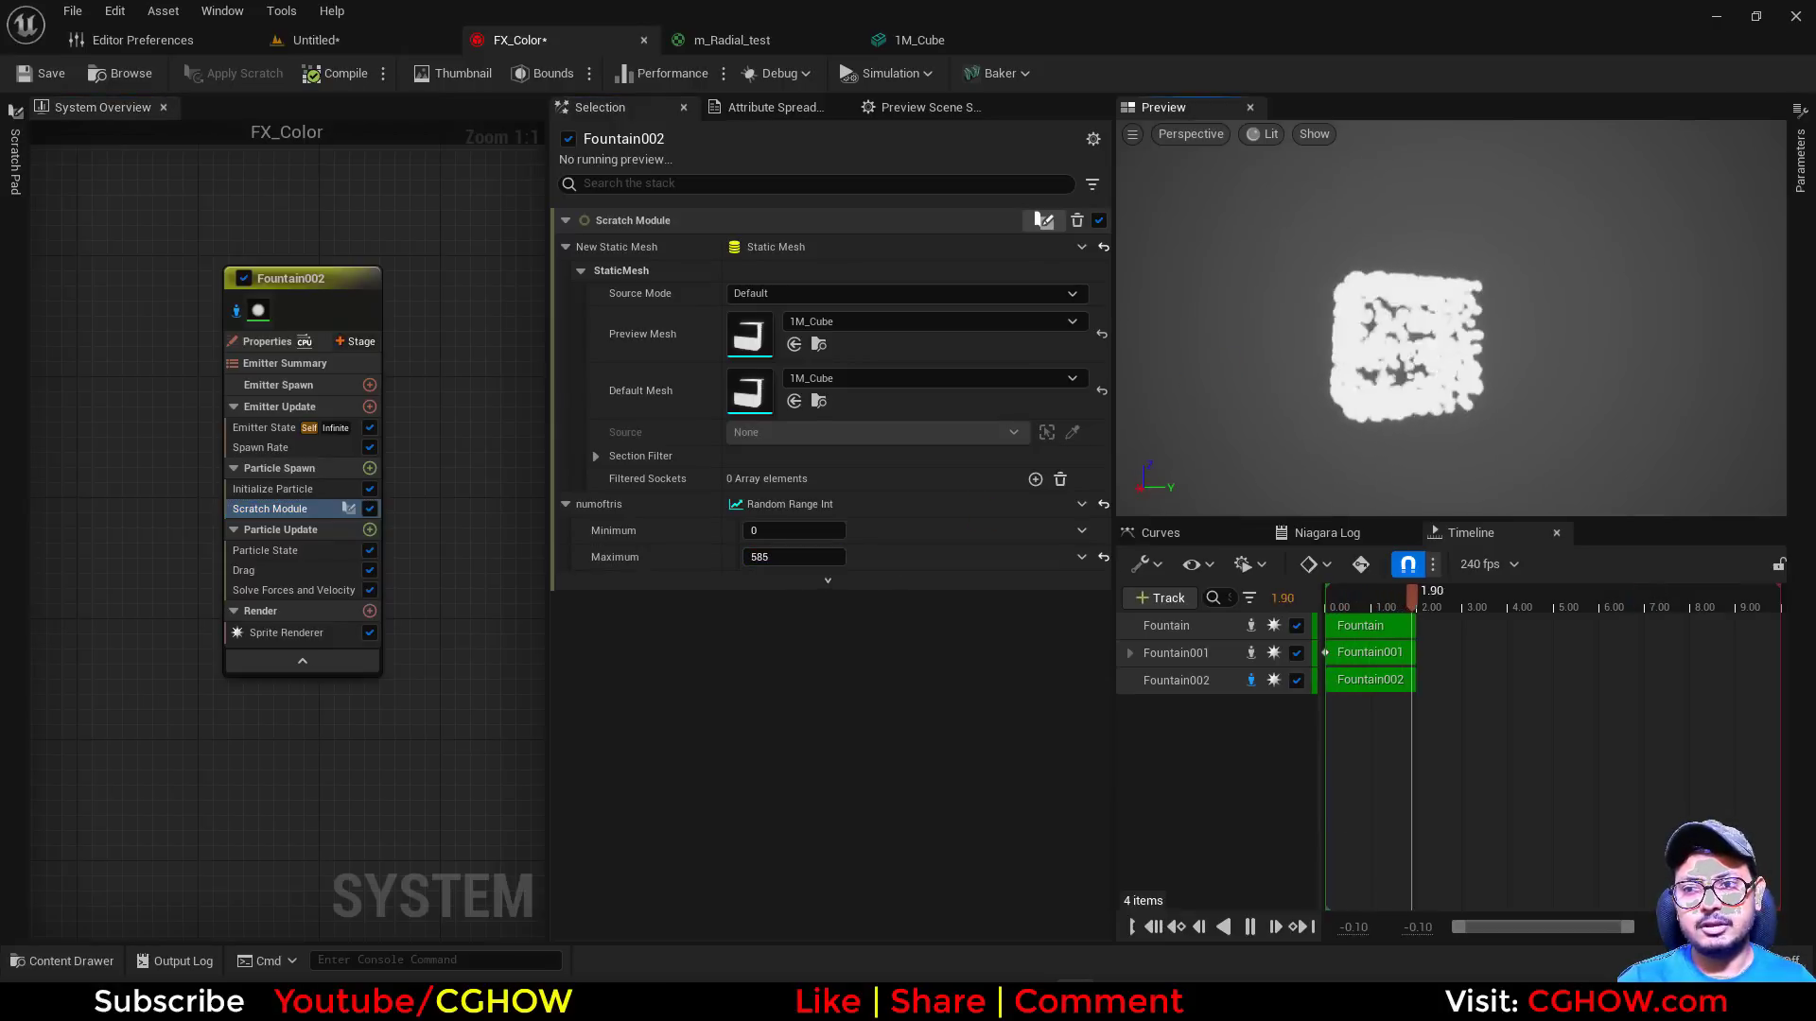
drag(842, 578, 924, 564)
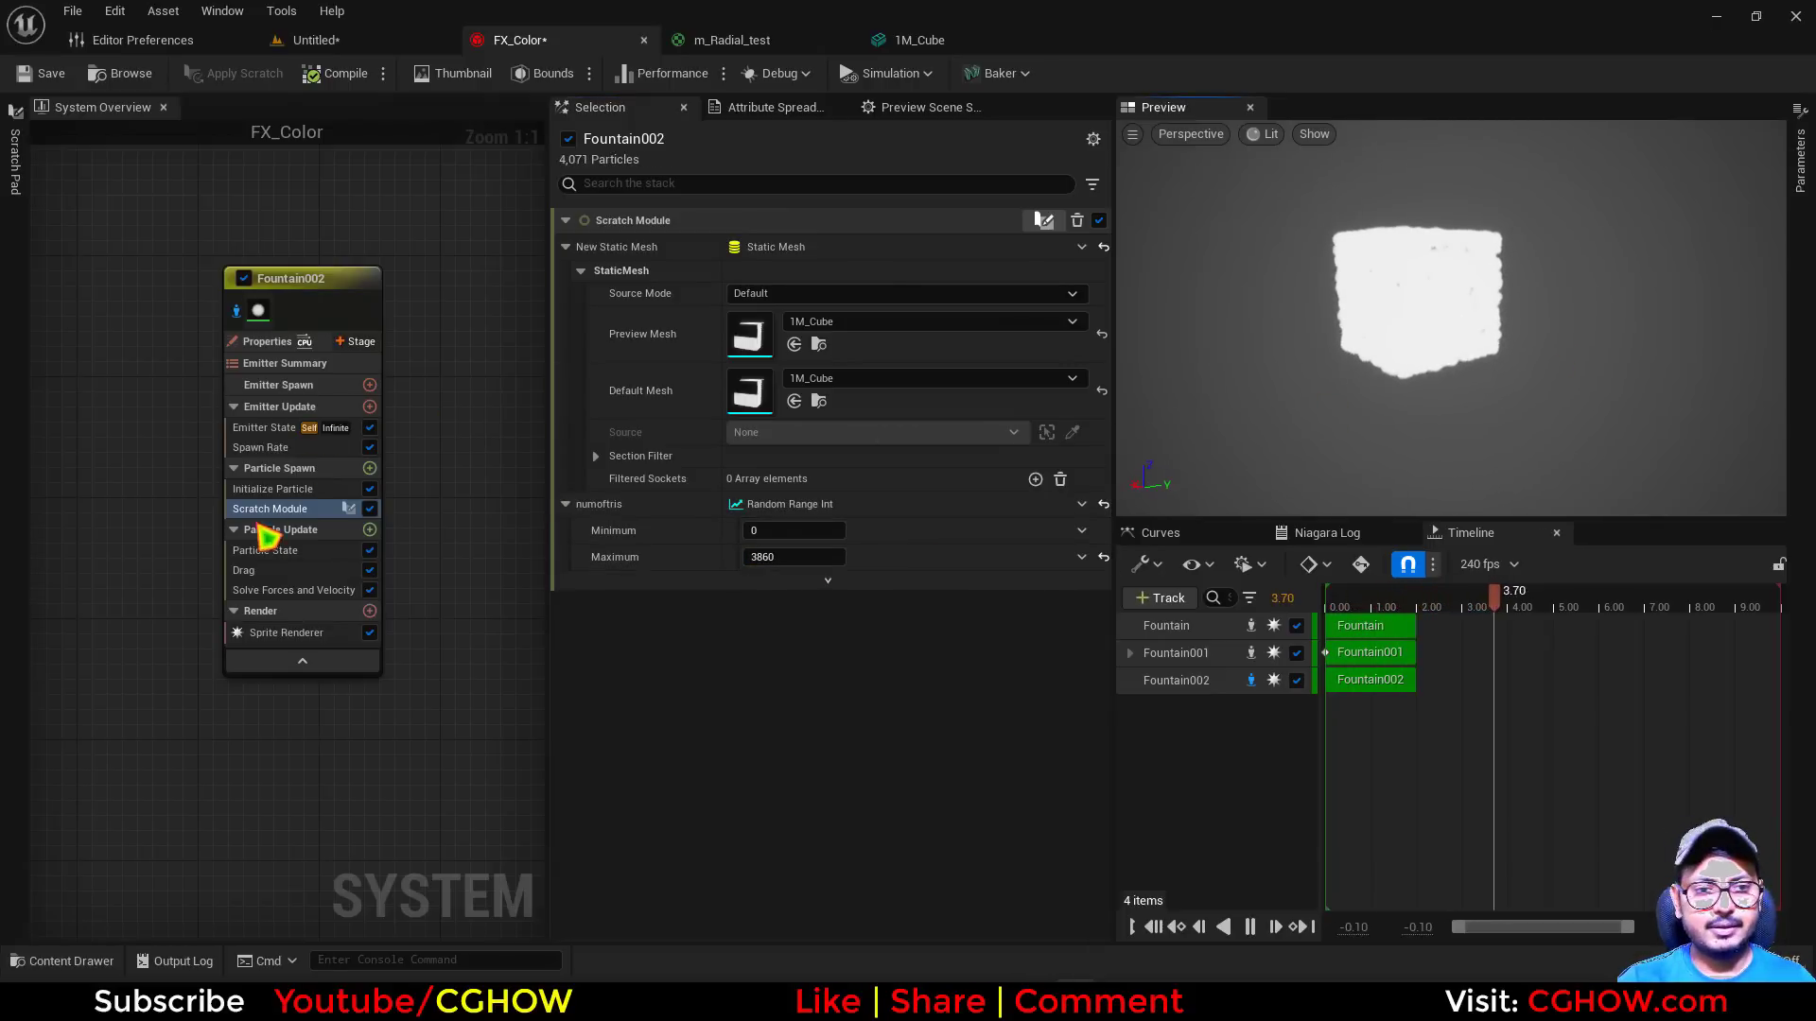
Open the 1M_Cube preview mesh, examine its surface, and switch to Editor Preferences
double_click(768, 350)
drag(926, 402, 870, 401)
click(179, 42)
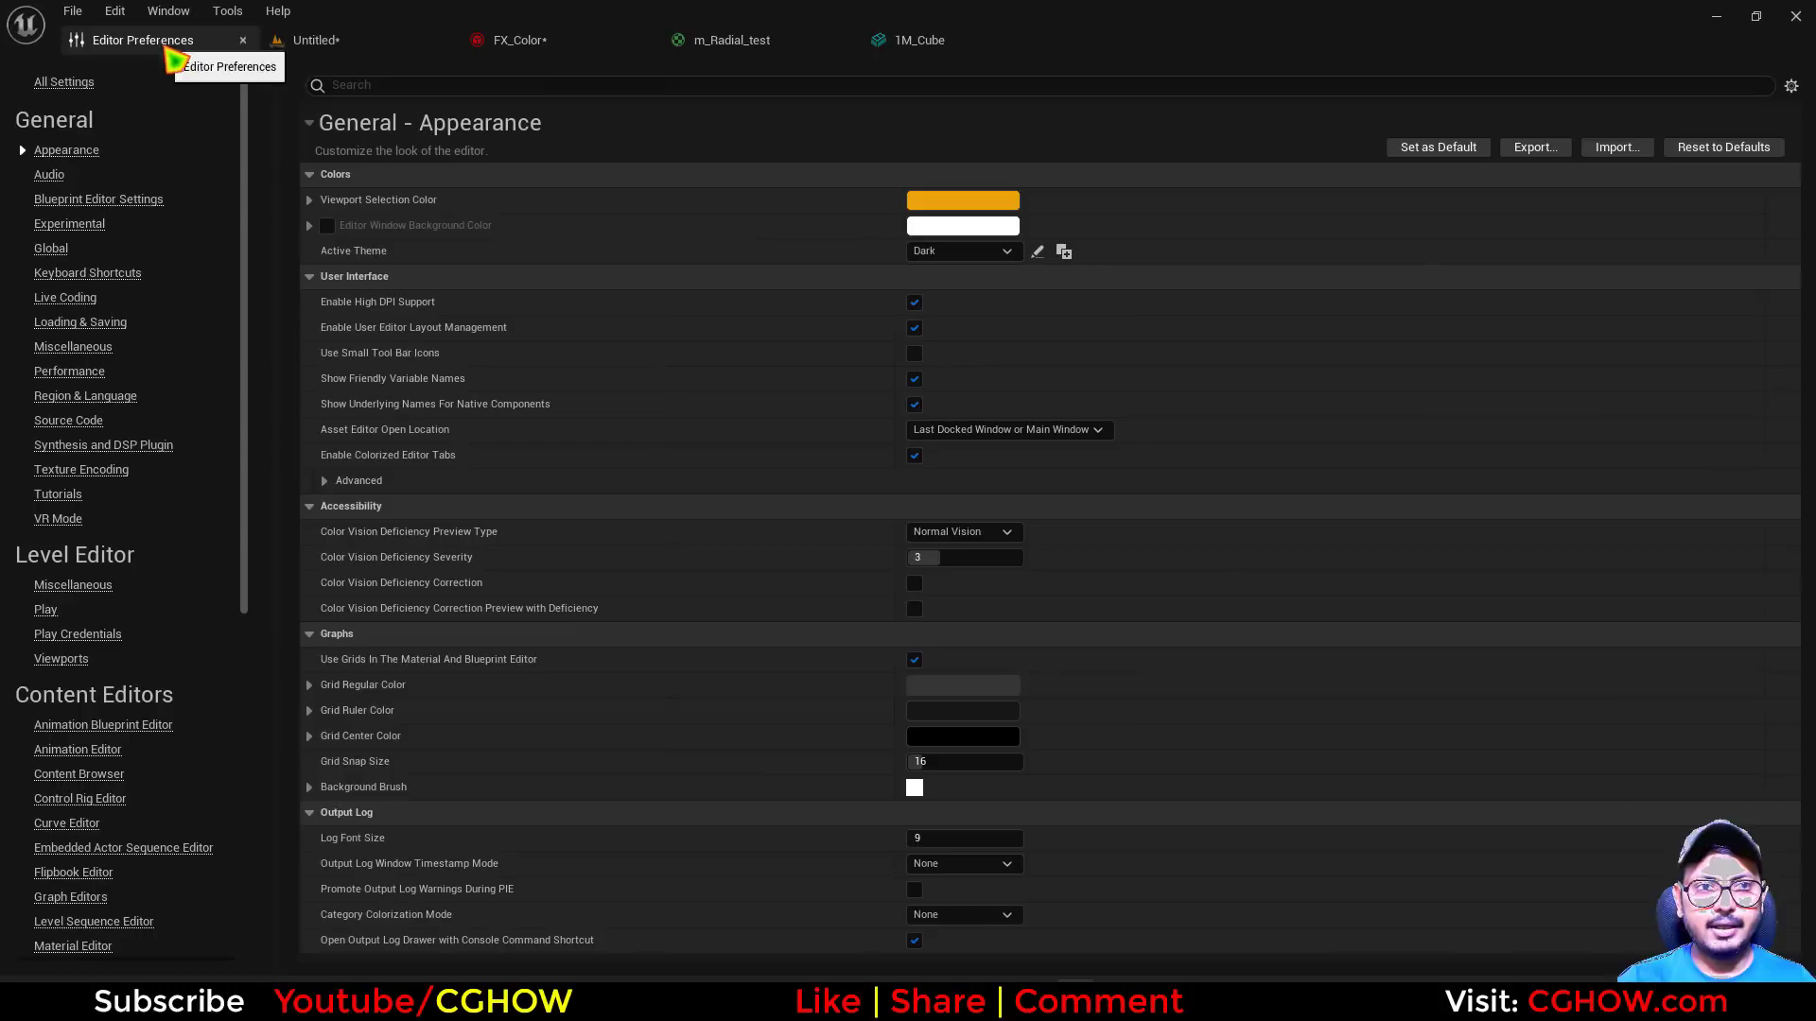
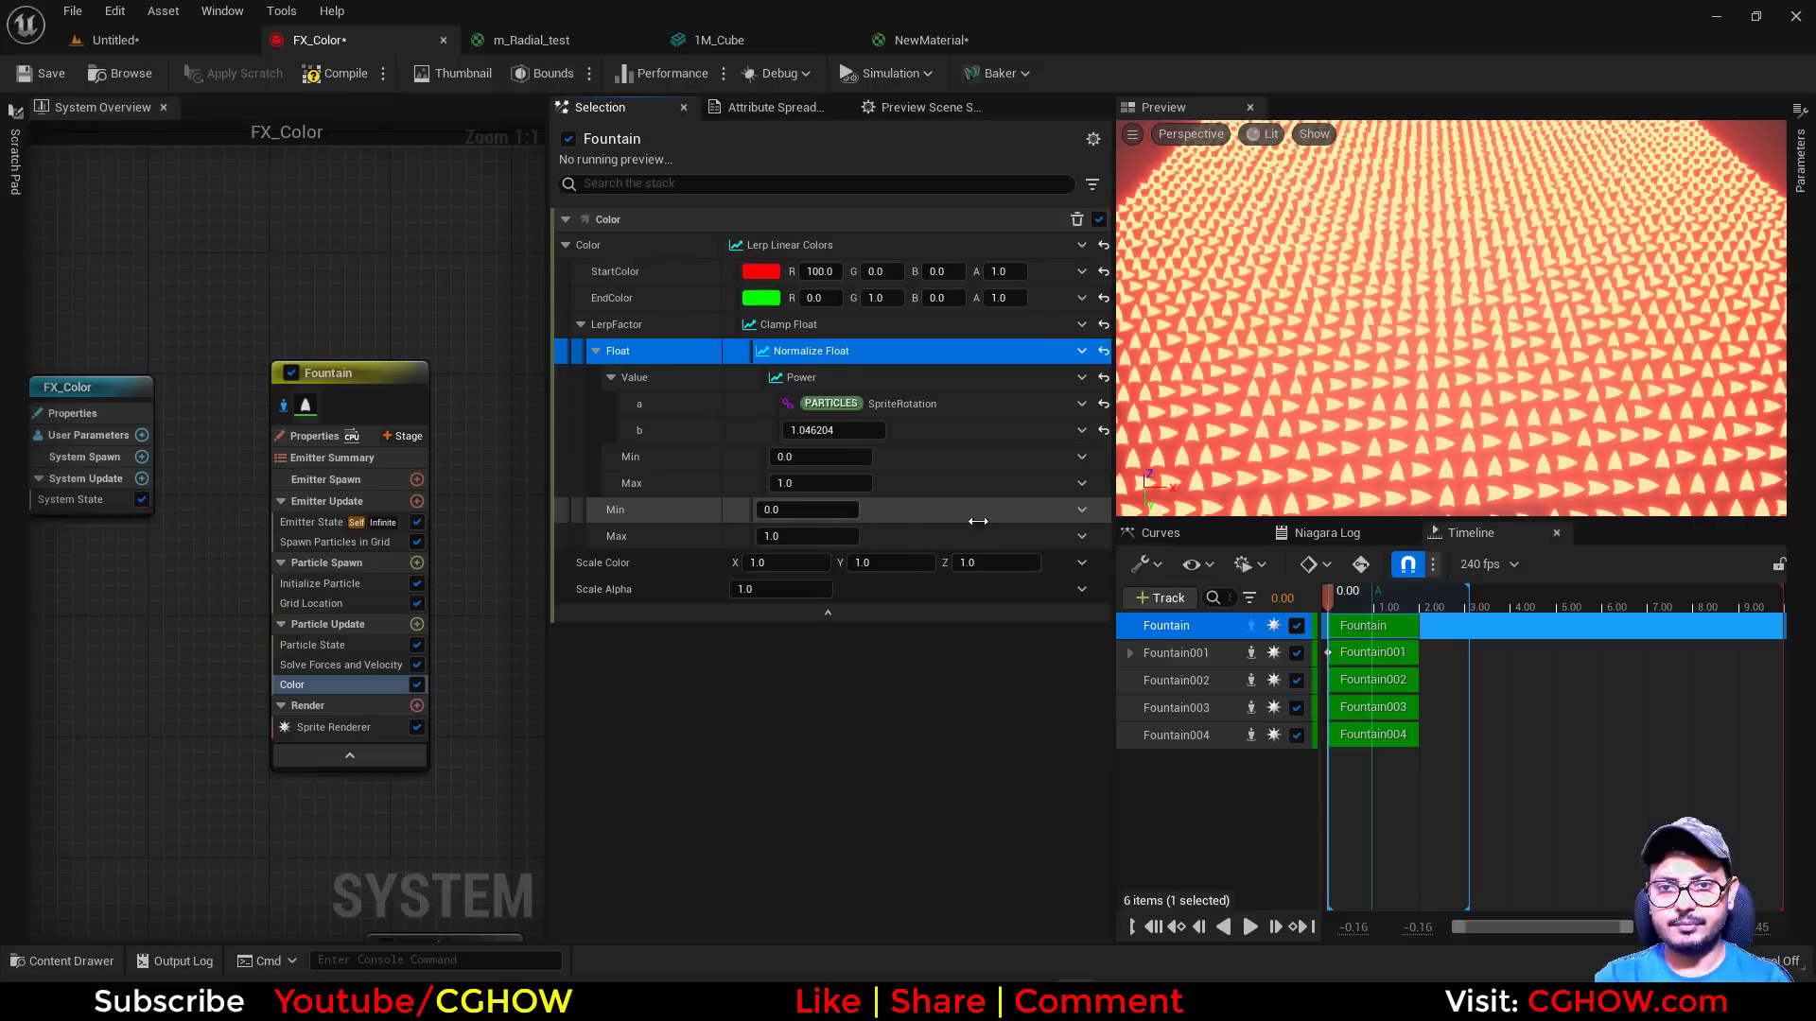
Examine the rotation-colored grid from several angles and check the coloring methods list in Notepad
drag(1415, 454, 1361, 426)
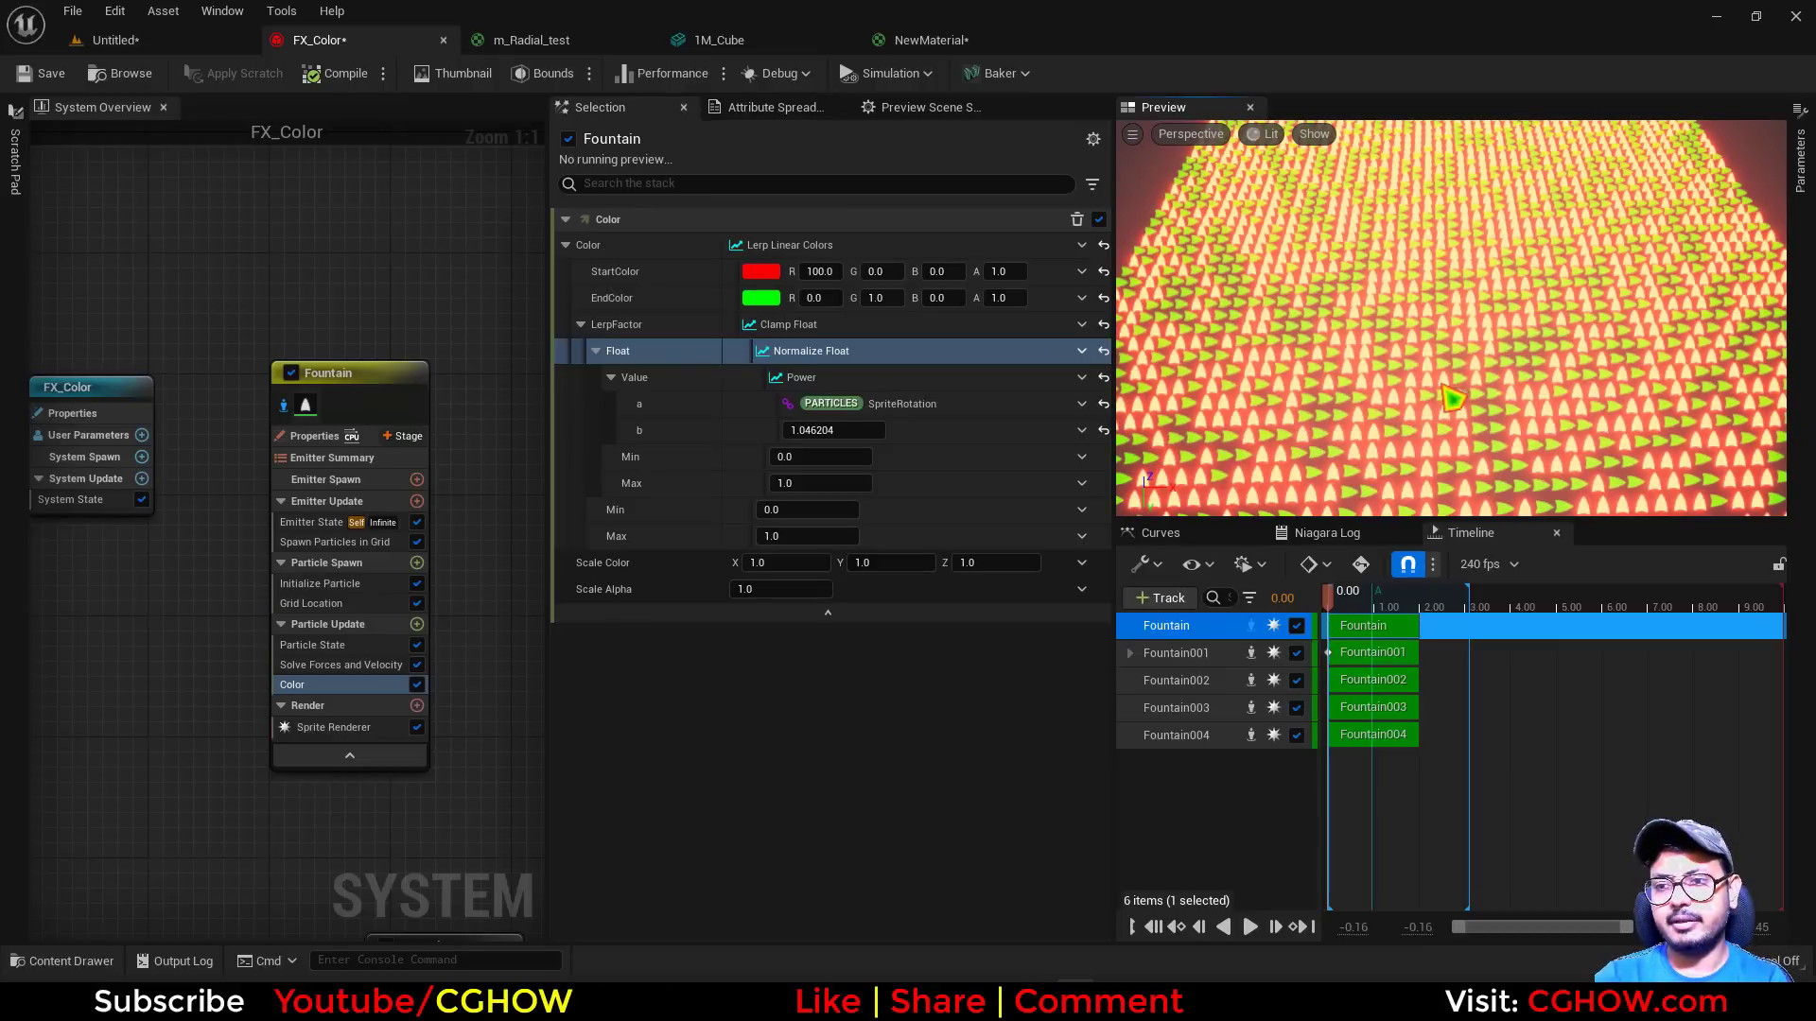
mouse_move(1375, 422)
mouse_down()
mouse_move(1375, 384)
mouse_move(1382, 399)
mouse_up()
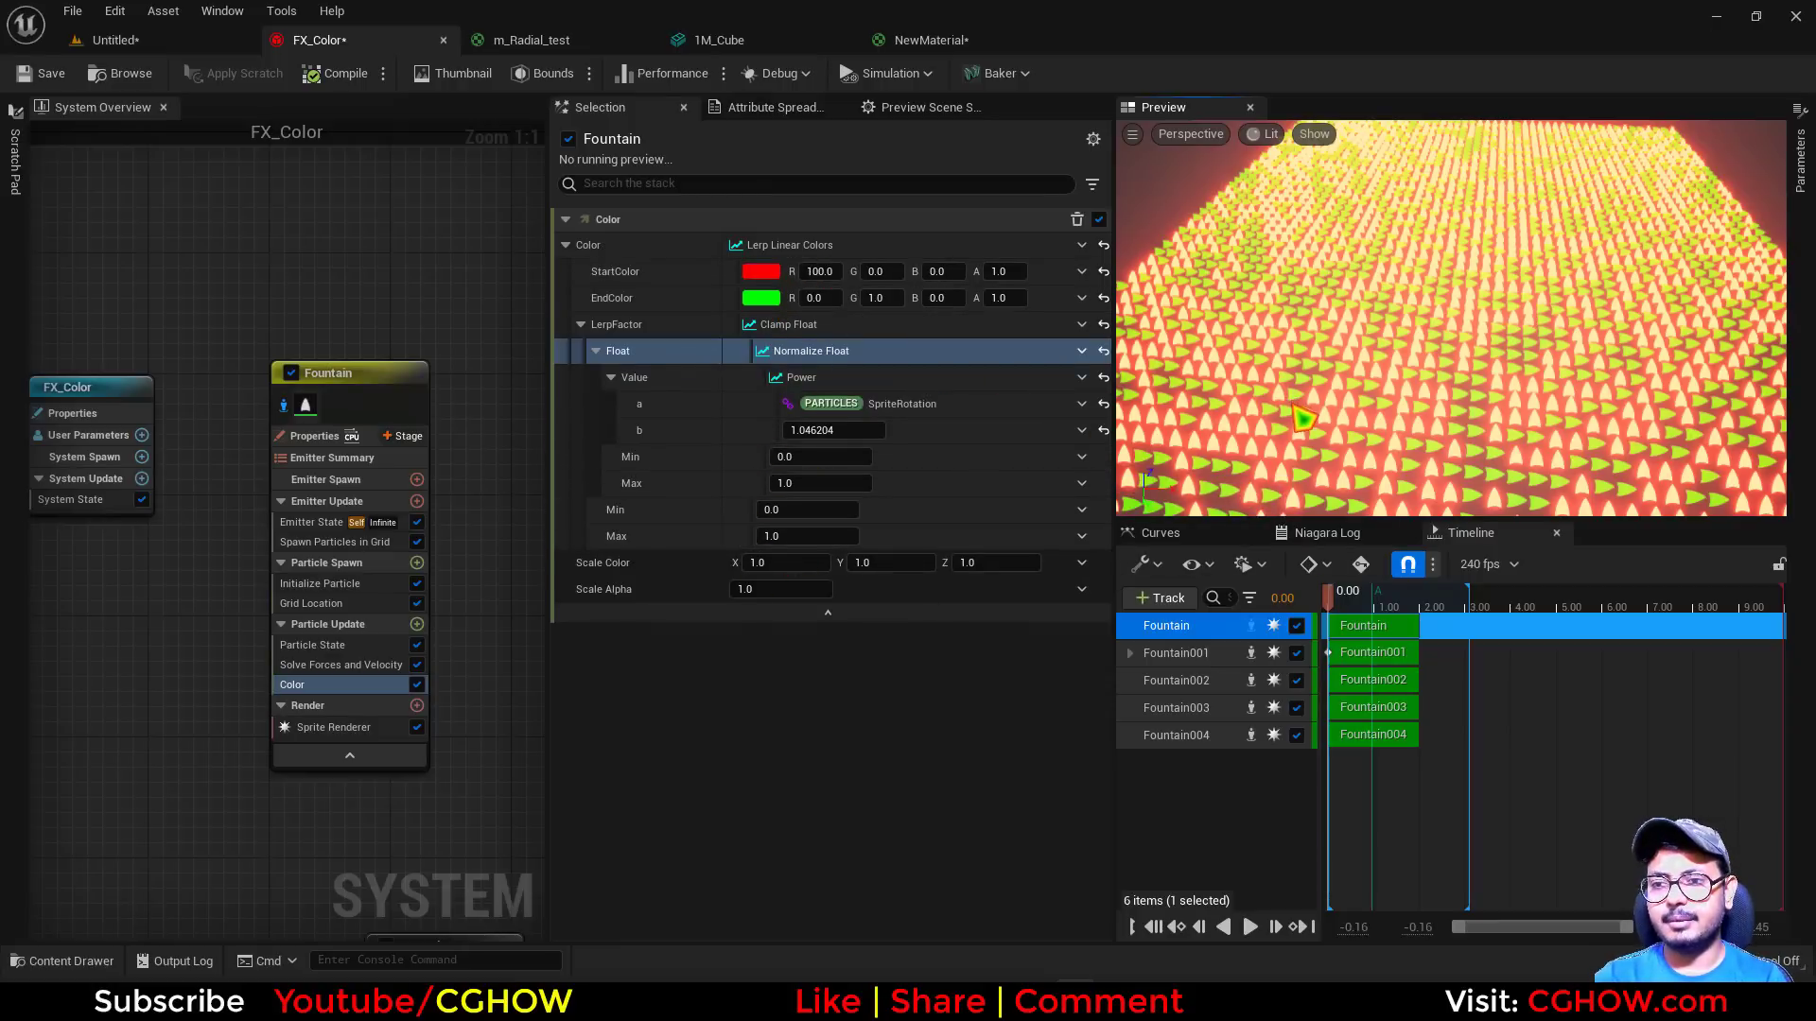
drag(1293, 405, 1294, 397)
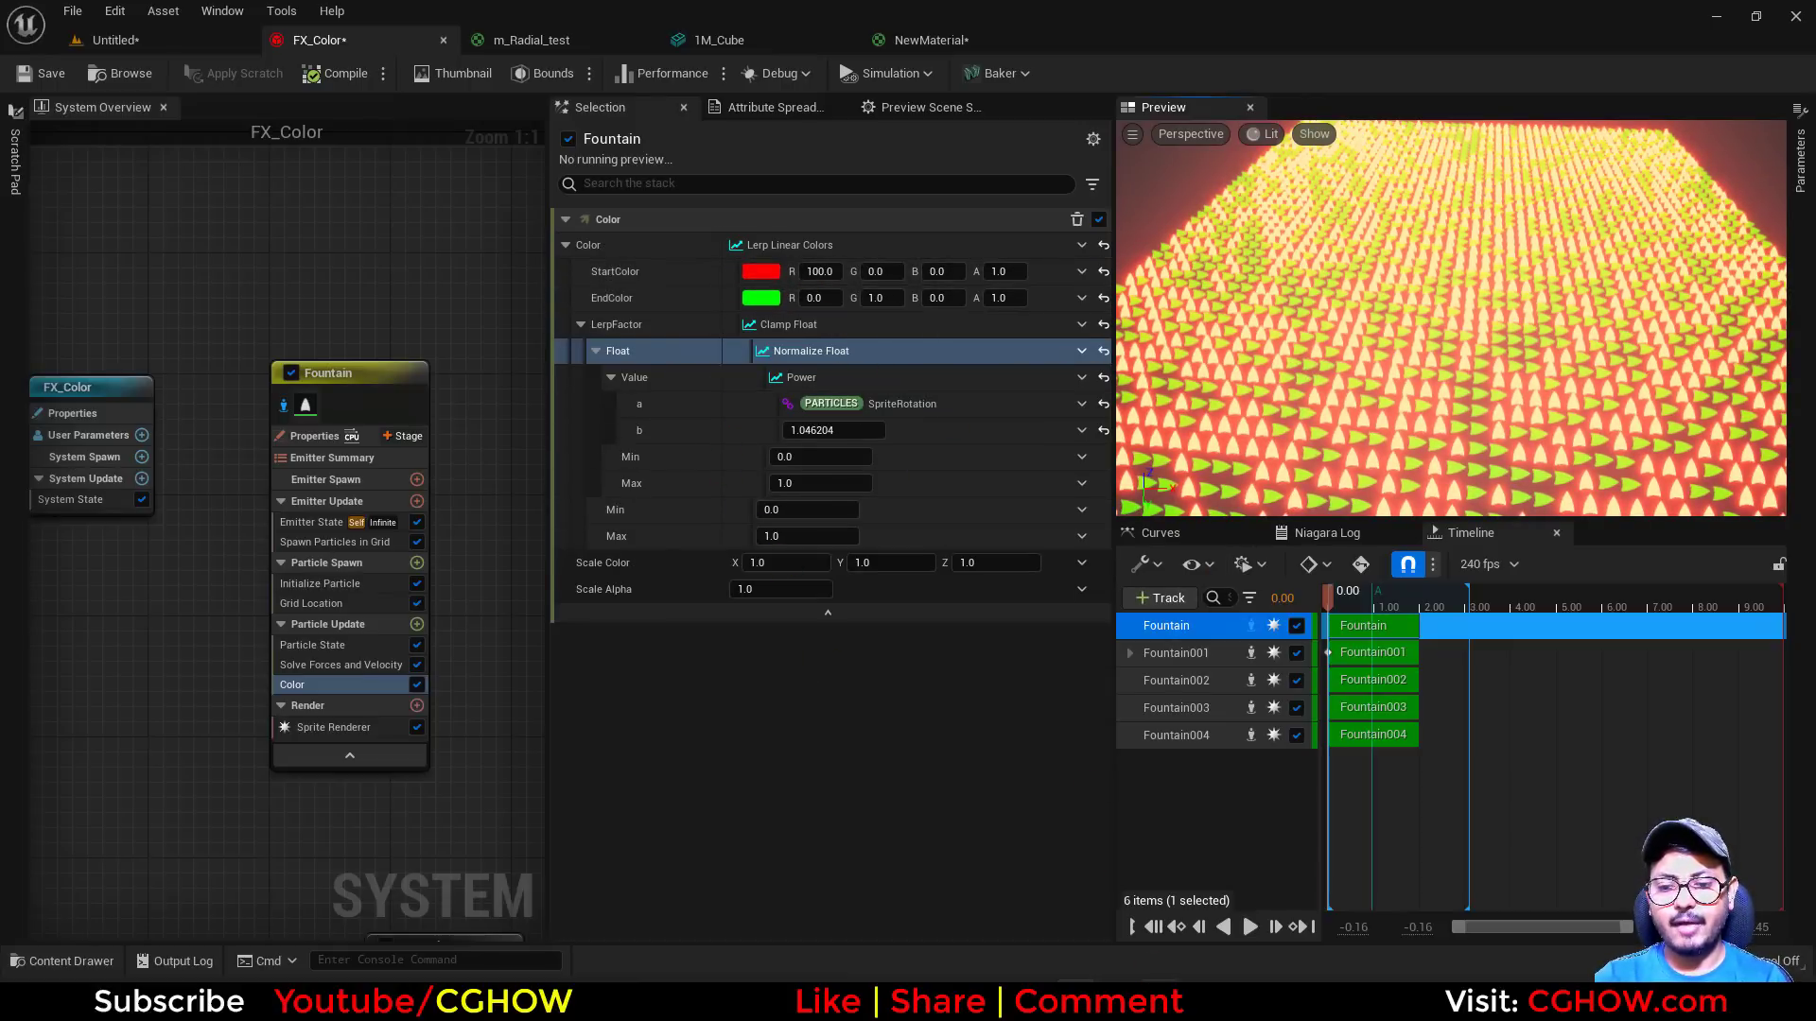
key(alt+Tab)
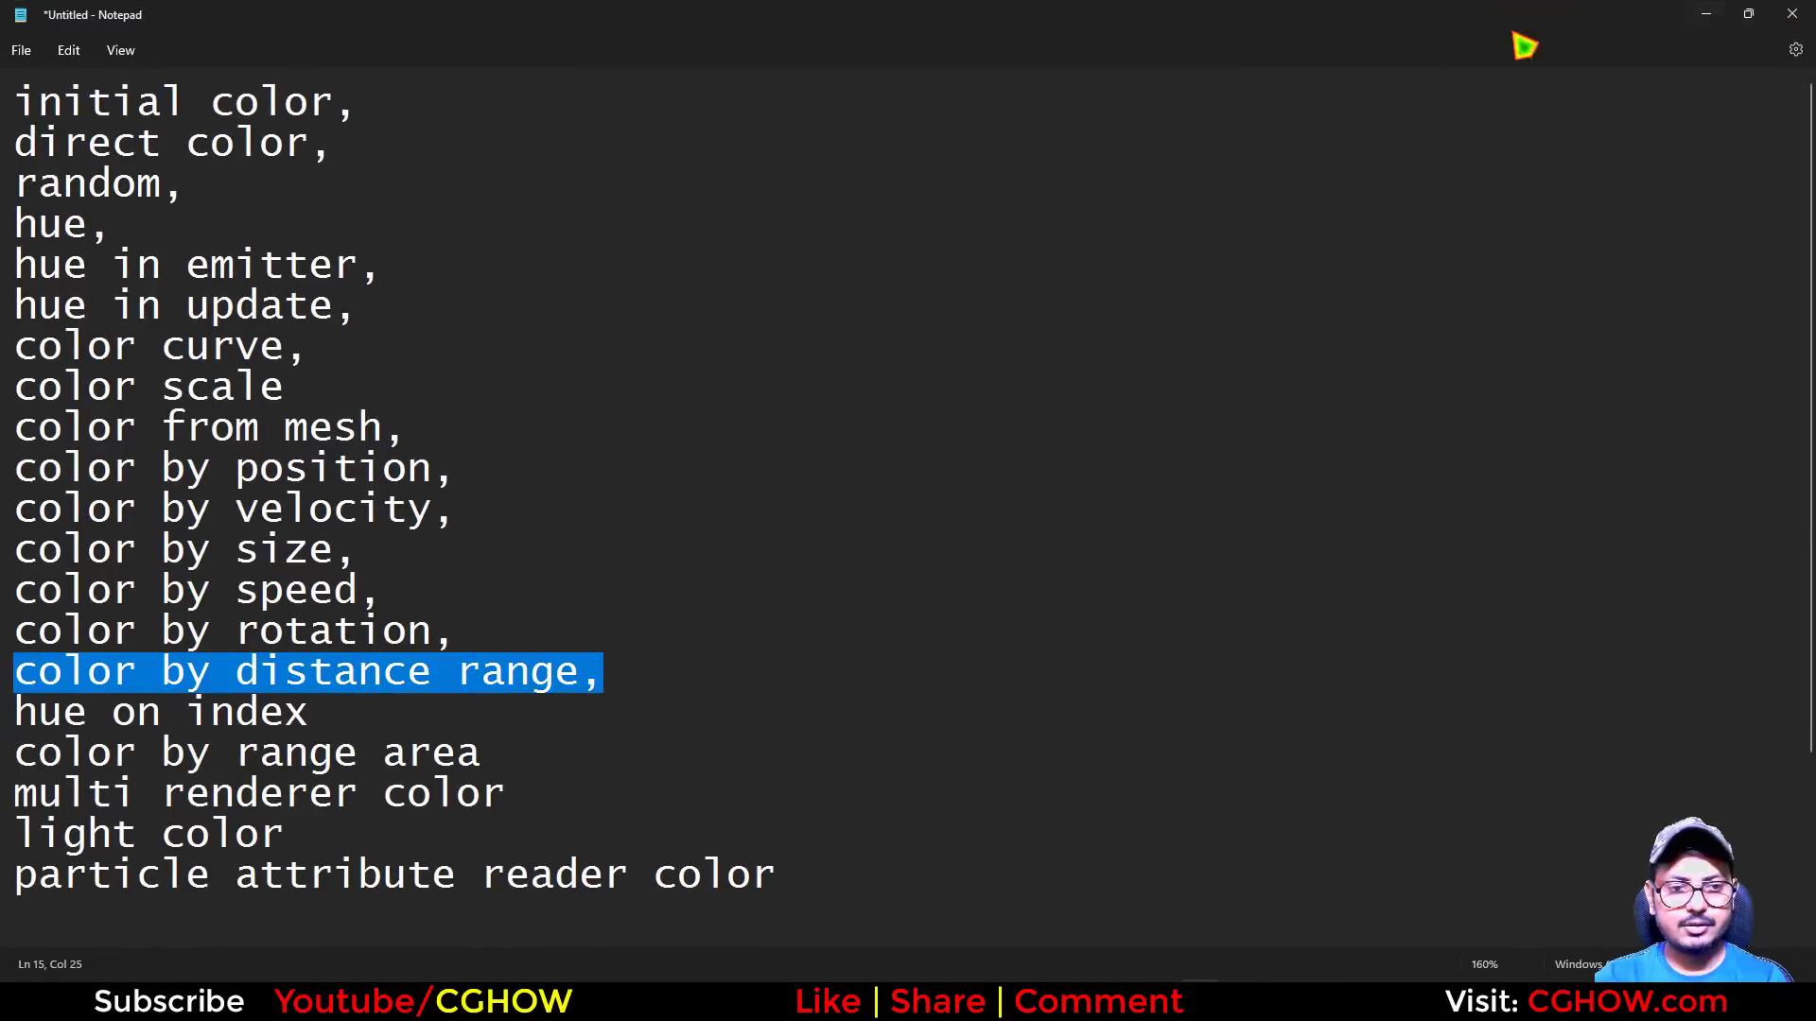
click(1713, 16)
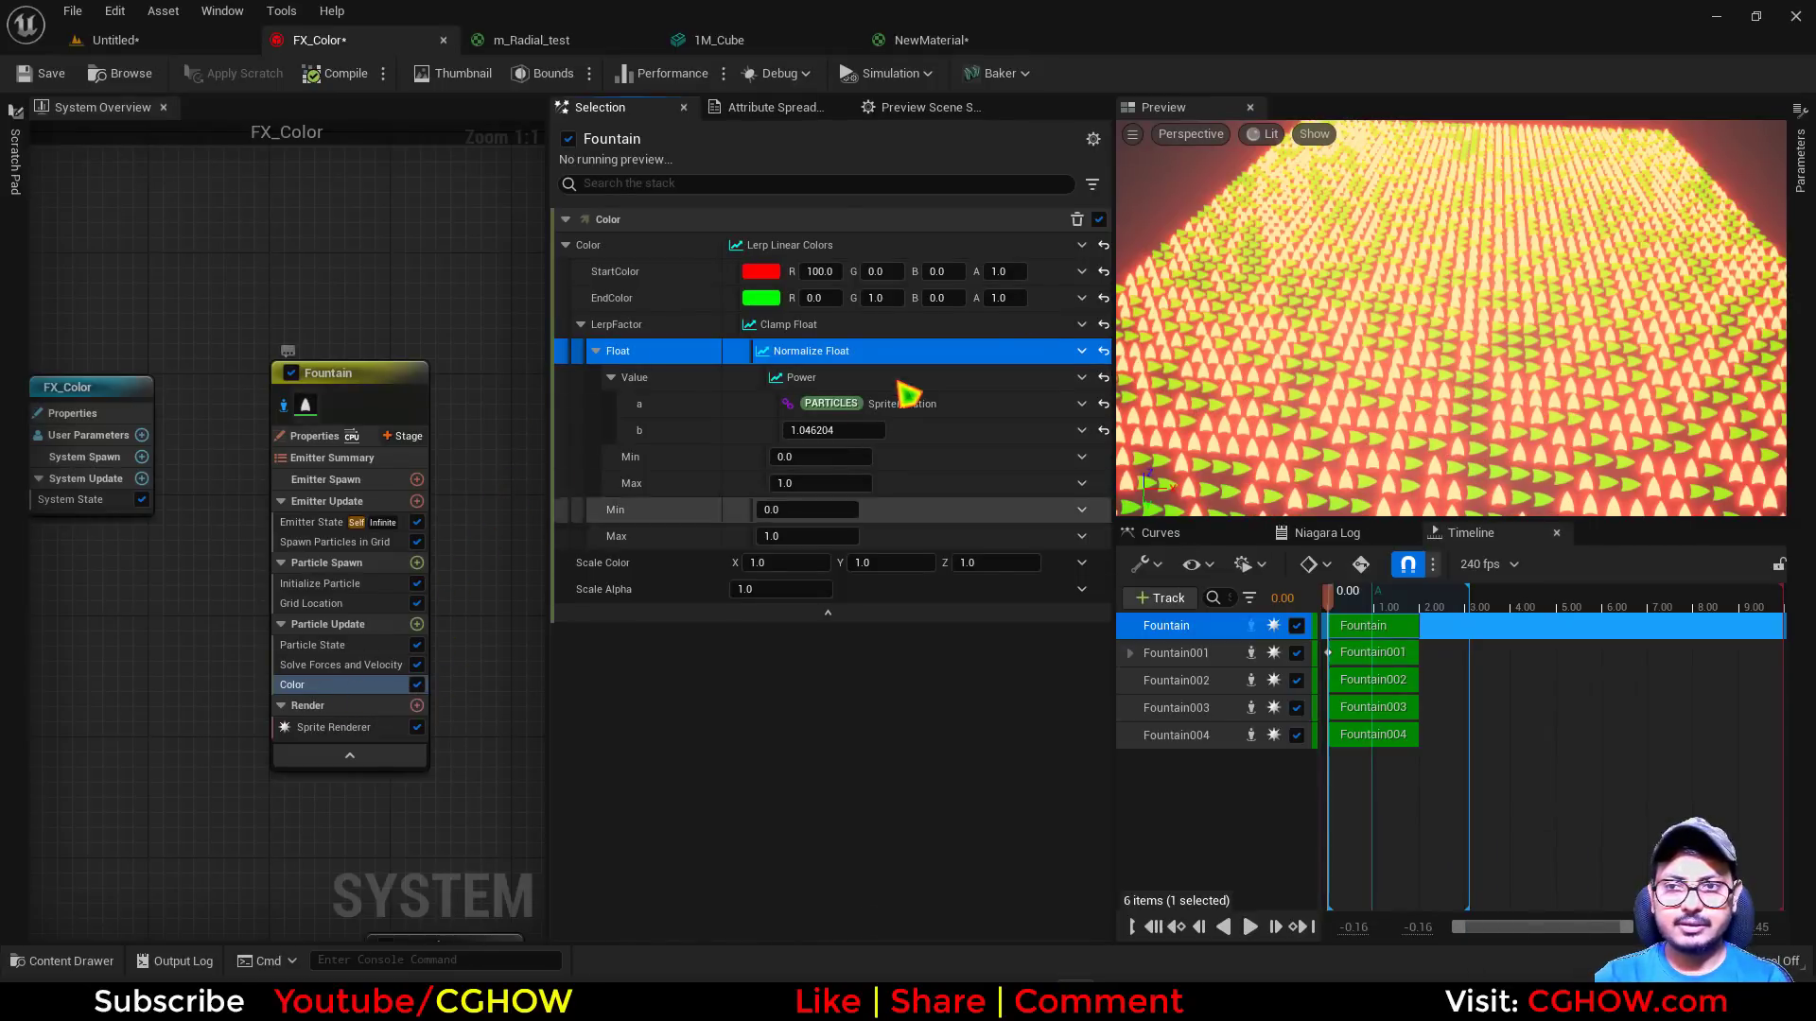
Reset the Color module's LerpFactor, set it to 1, and drive it with Normalize Distance Range
click(1104, 326)
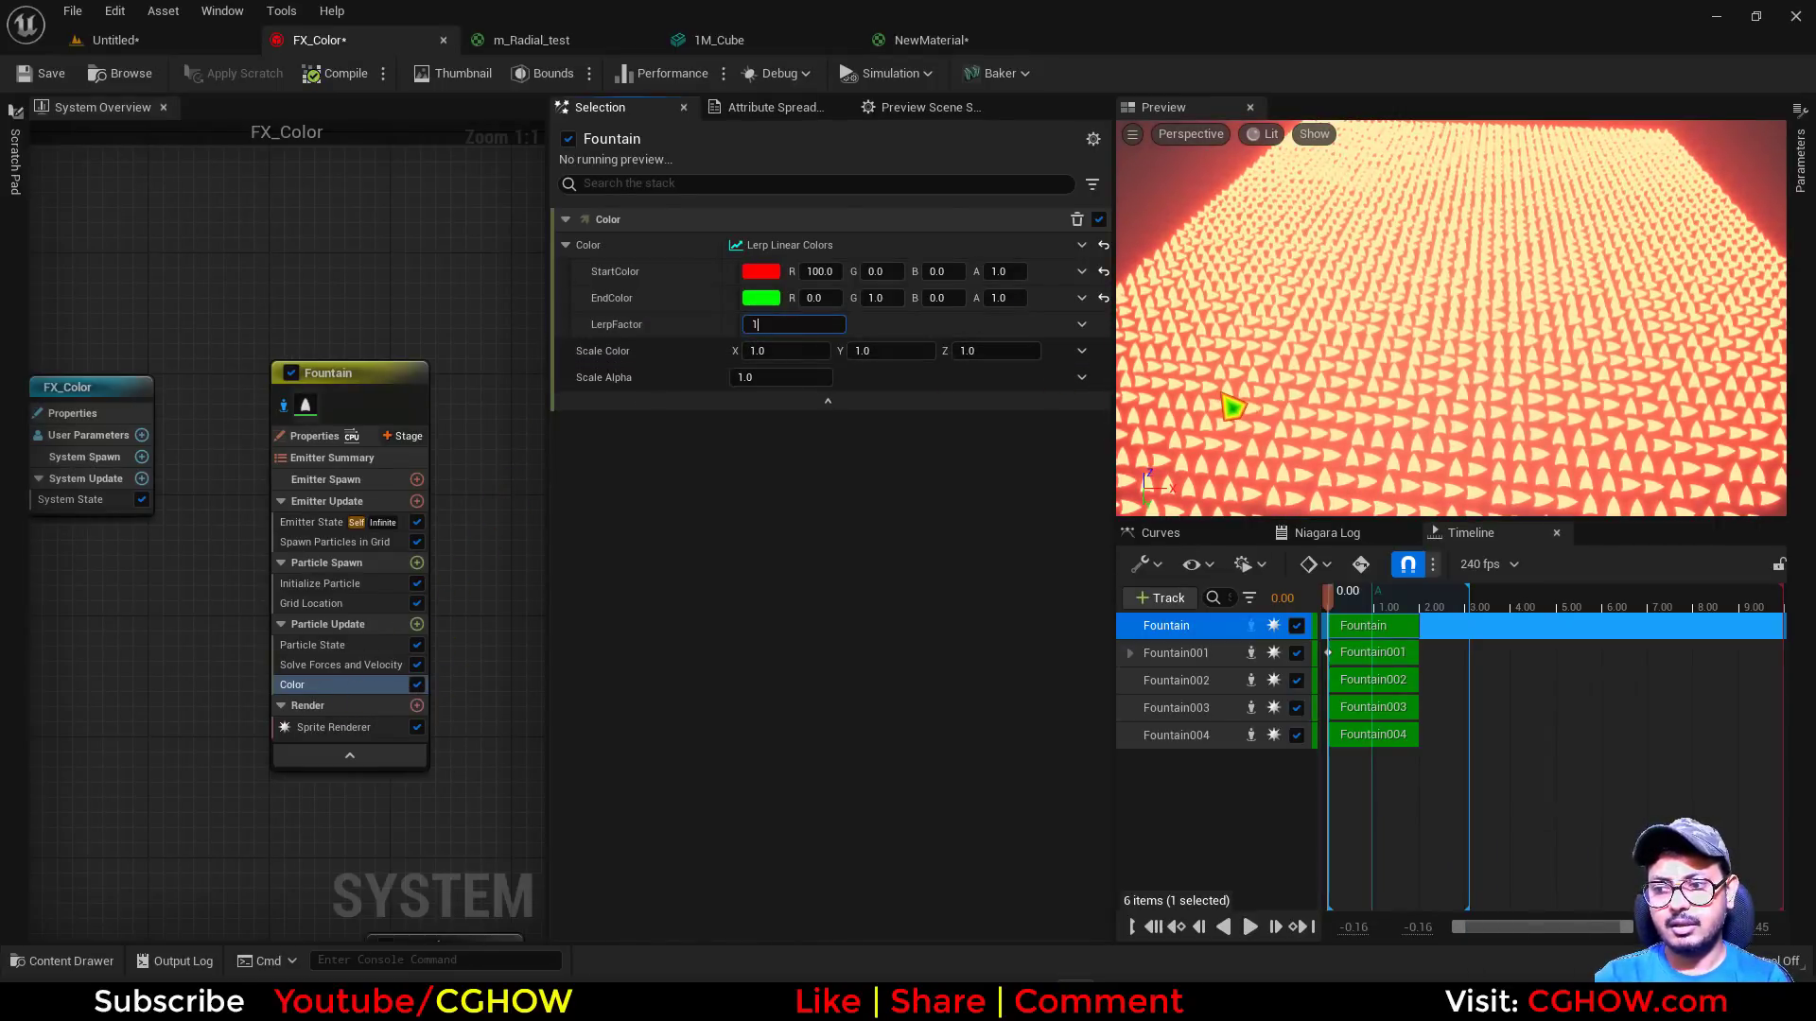
key(Return)
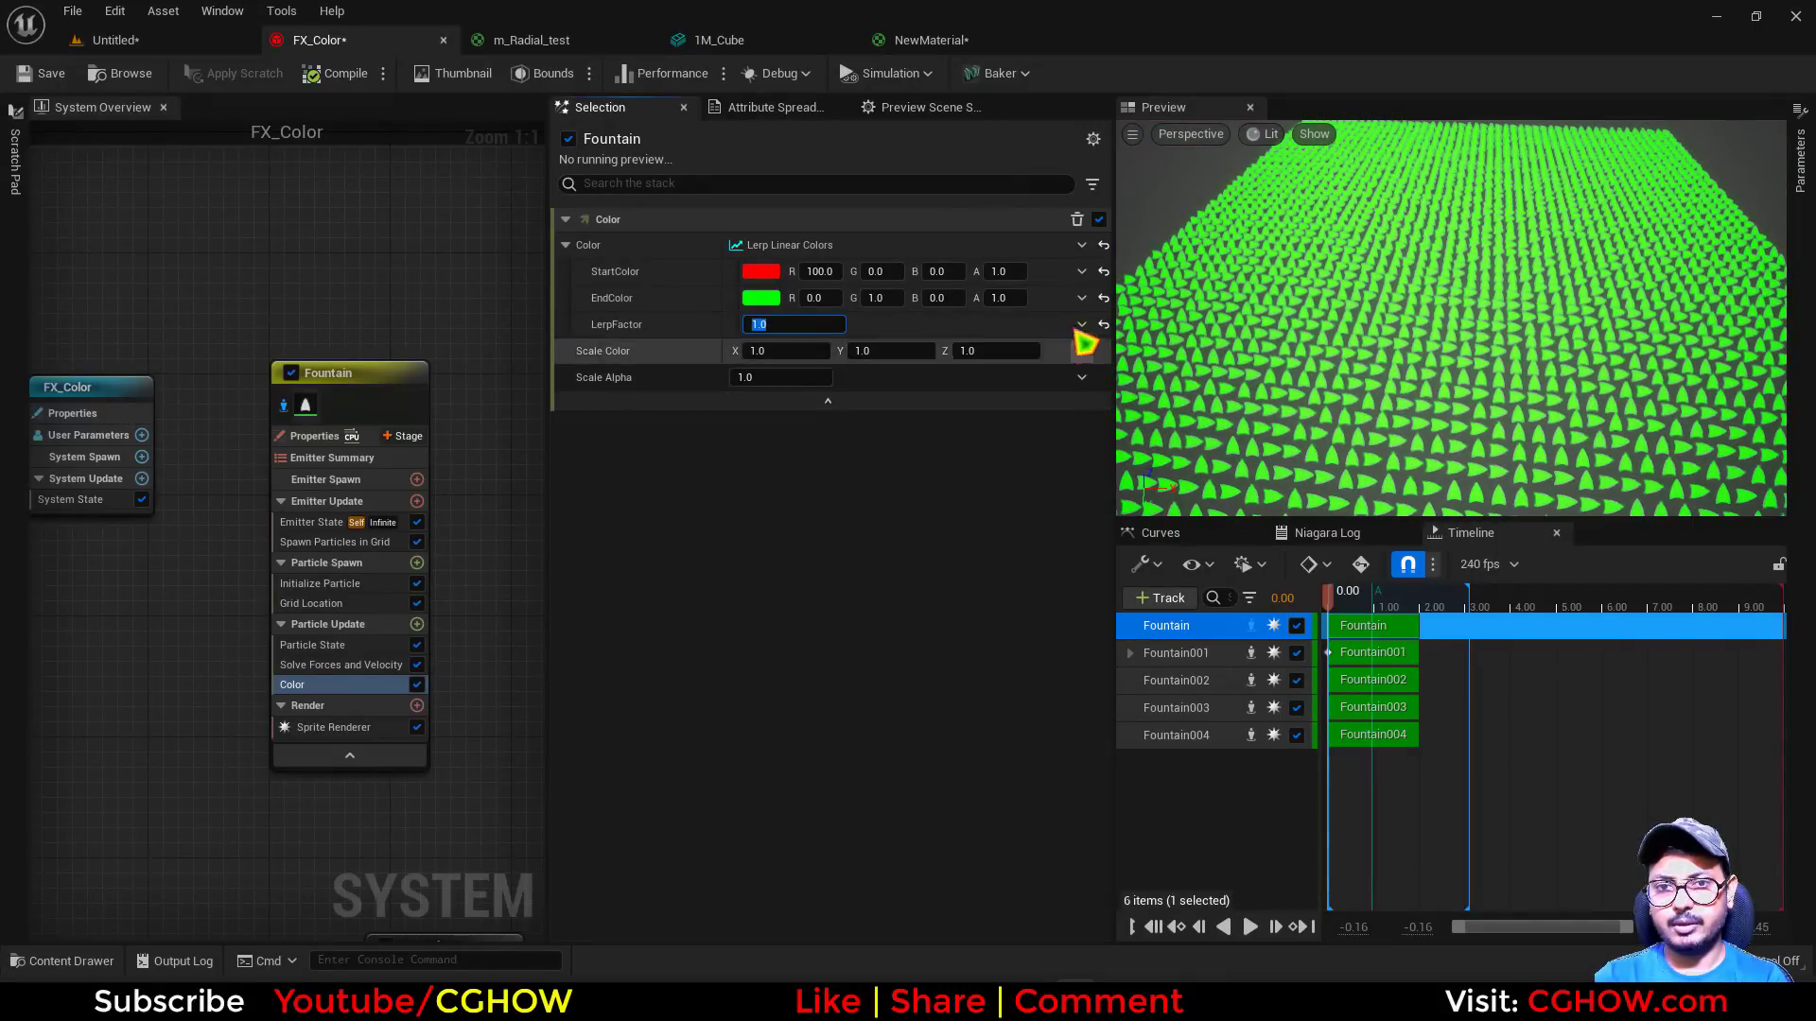
click(1082, 327)
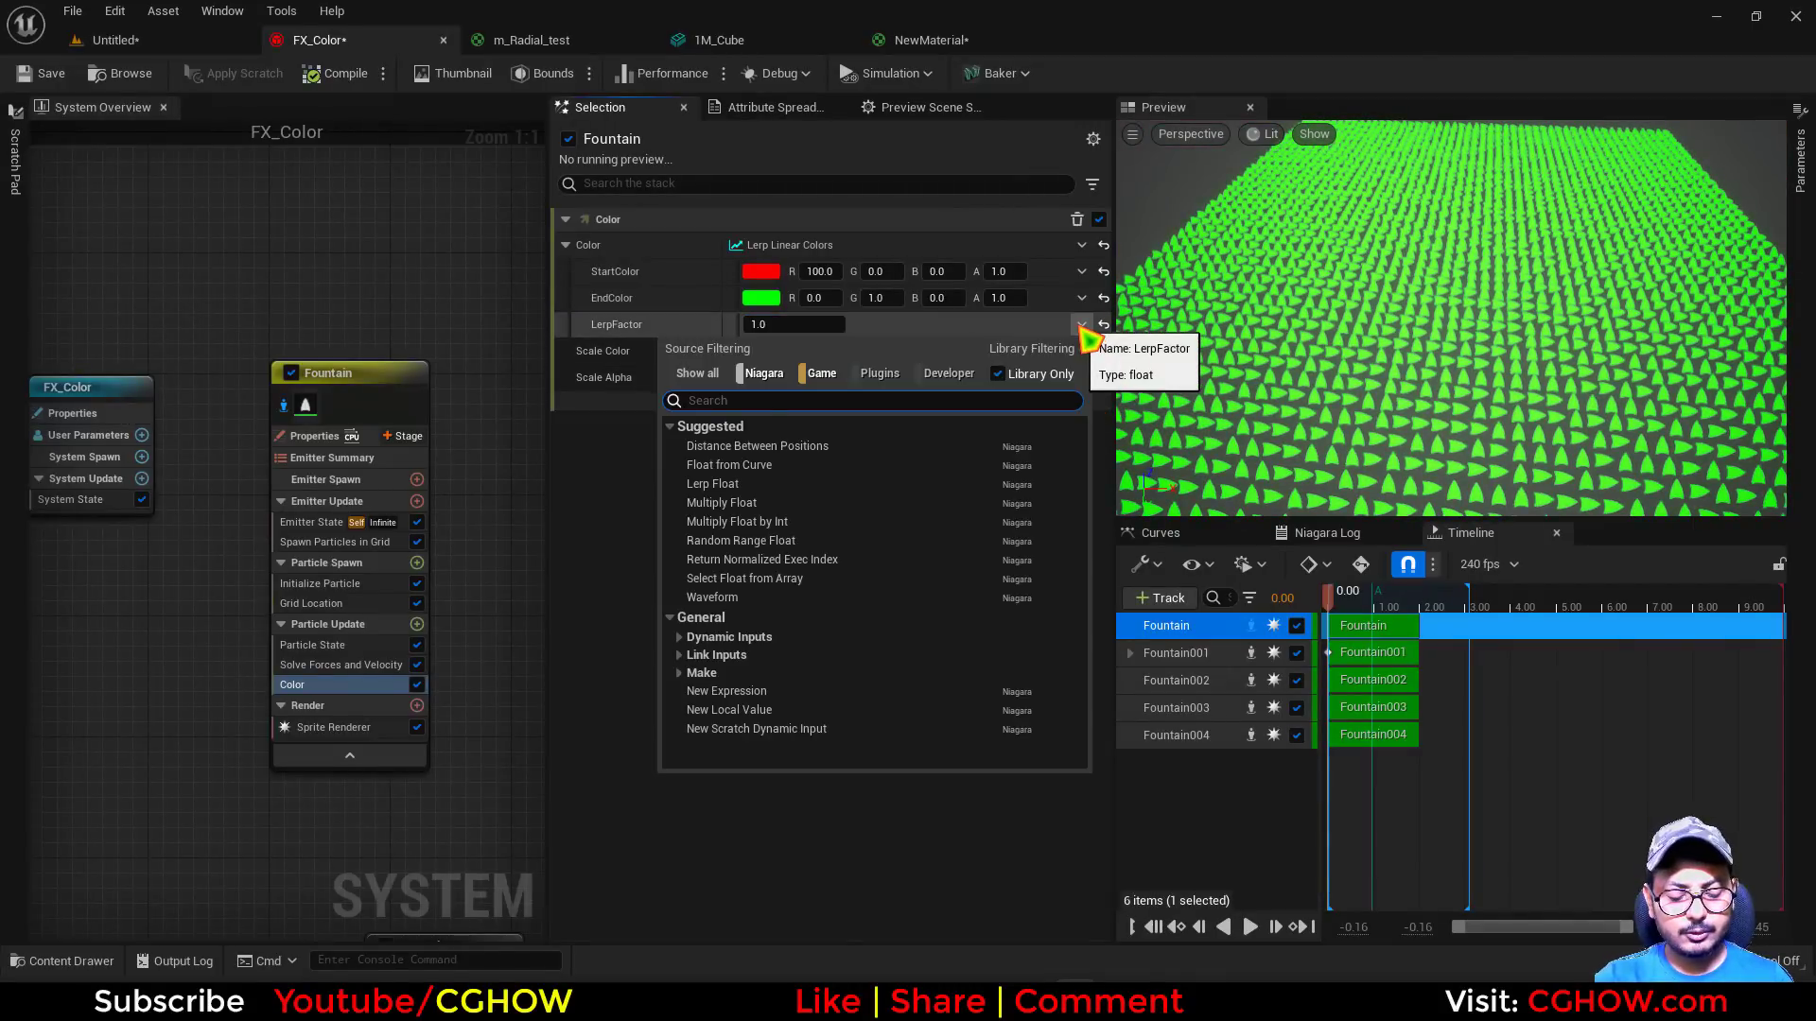
text(rang)
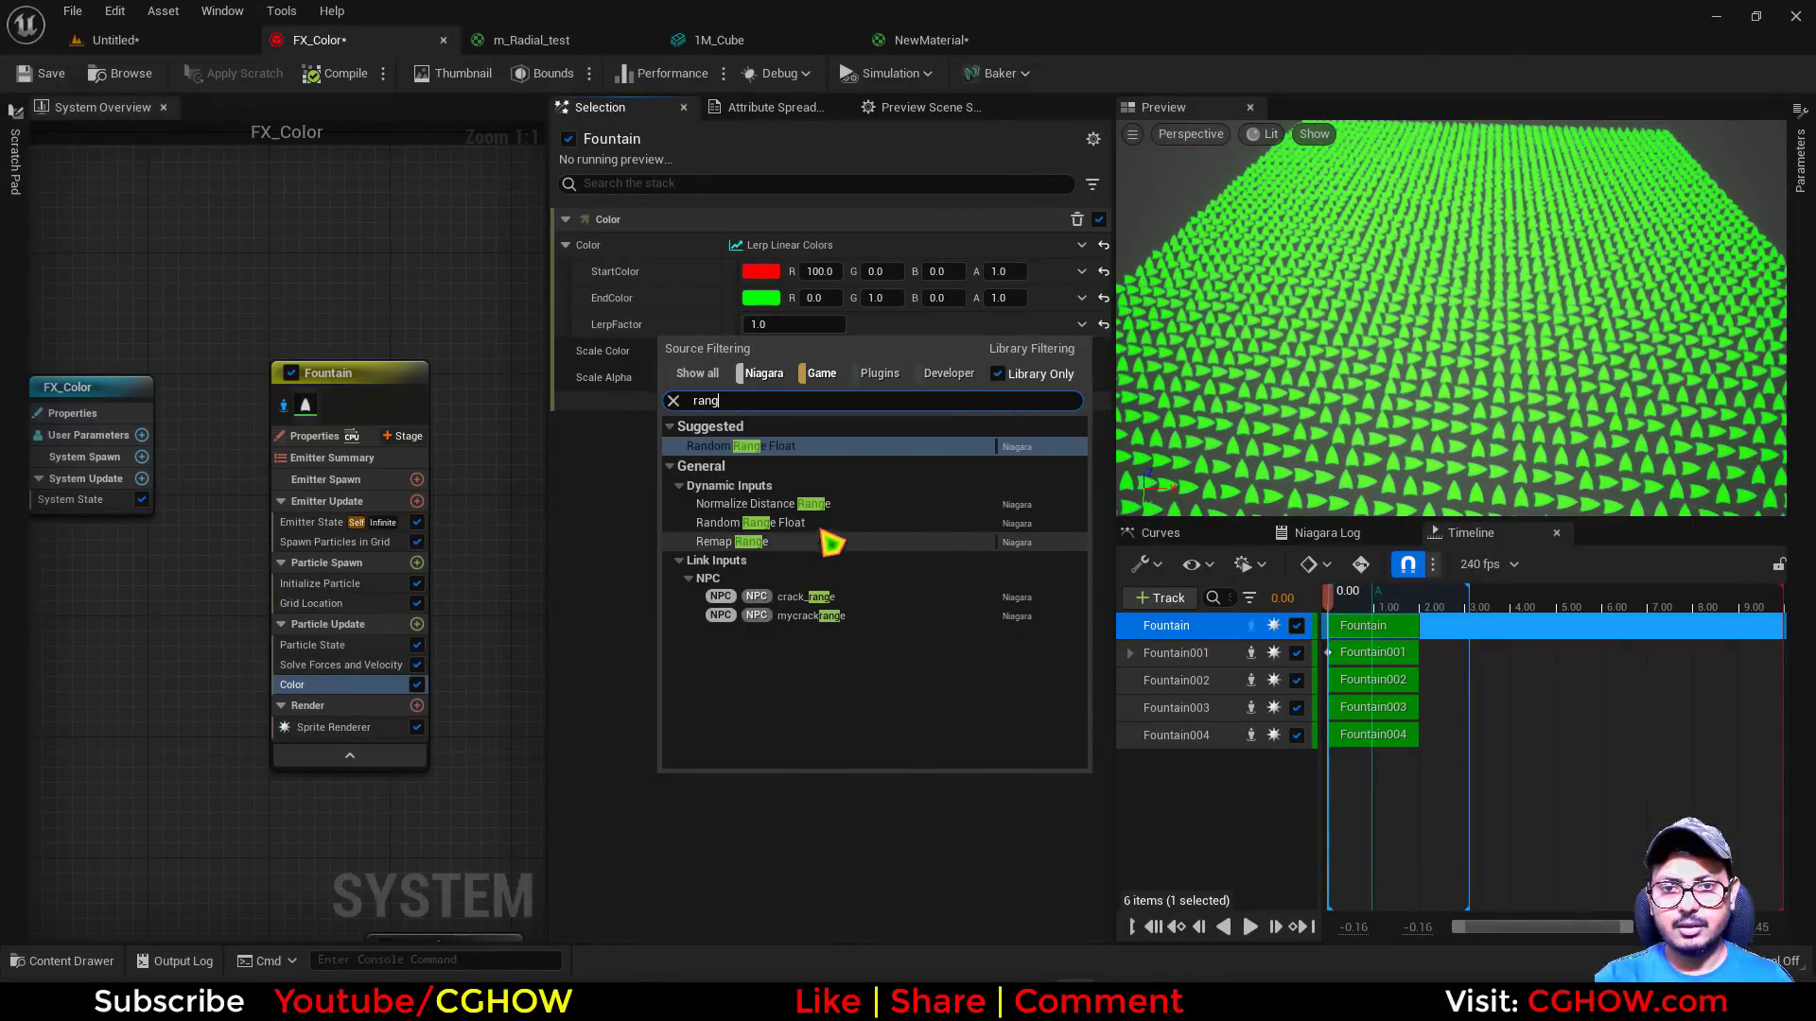
click(747, 504)
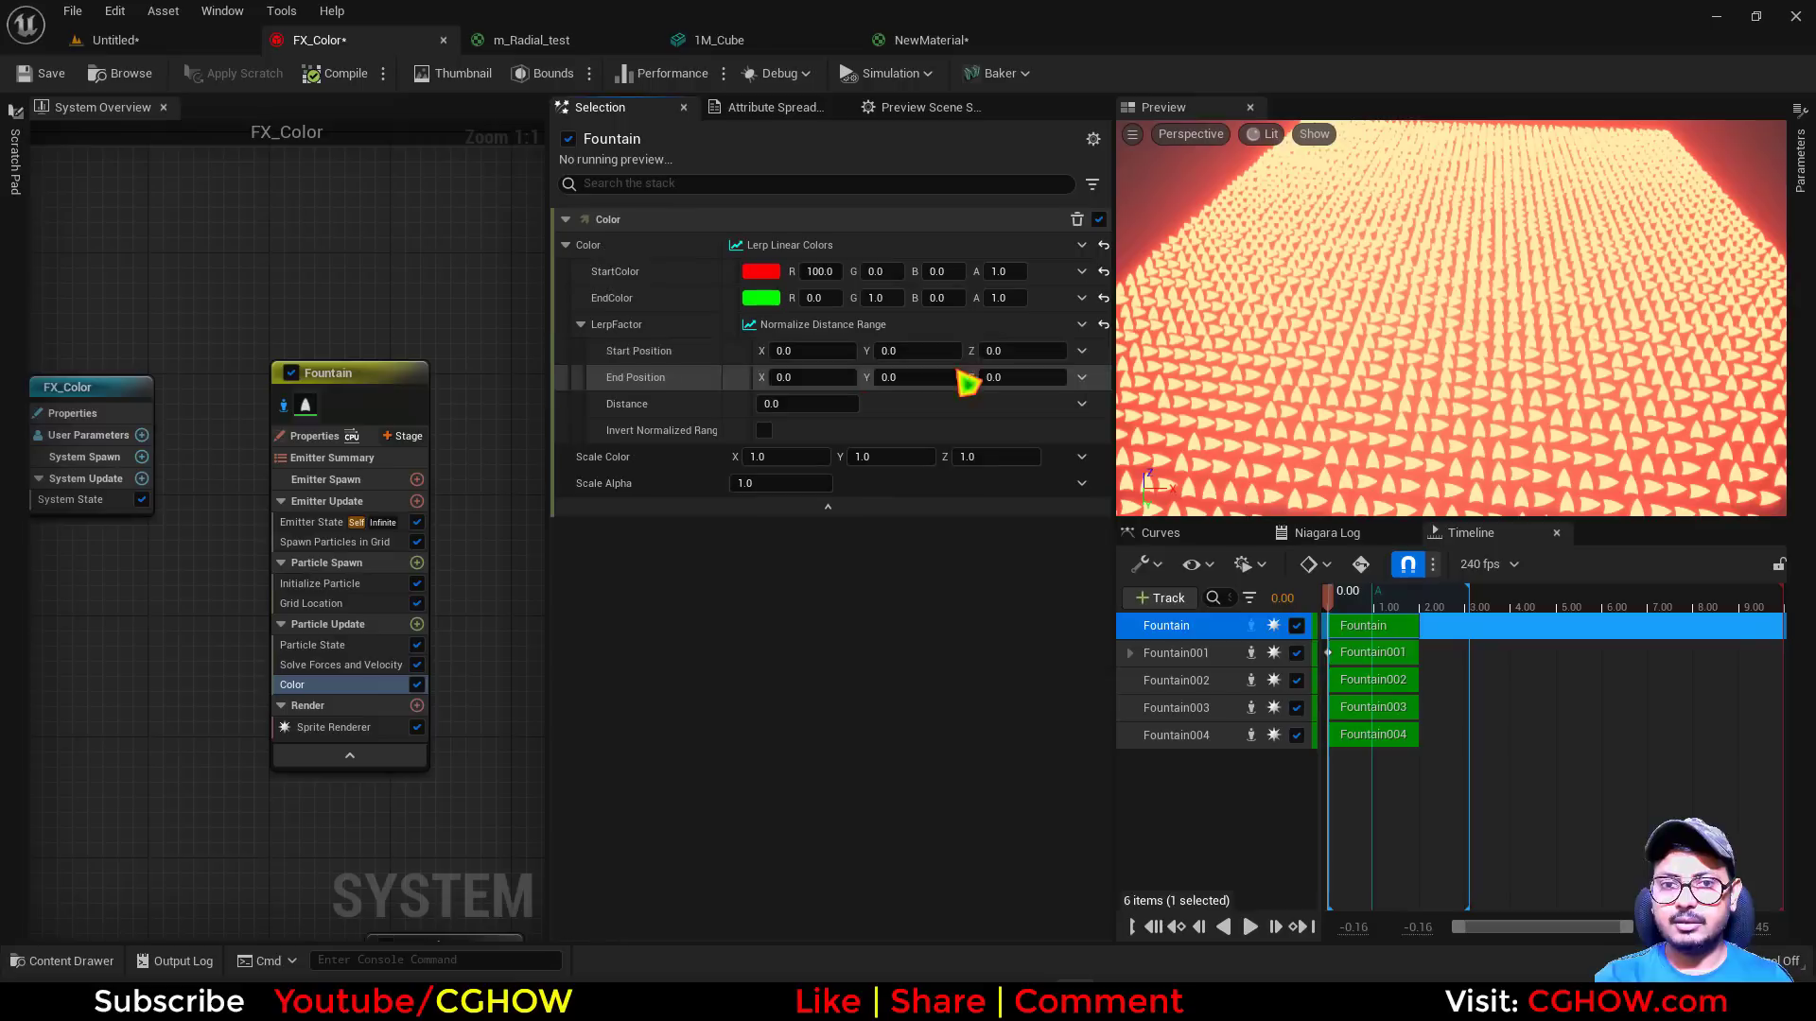
Link the End Position of Normalize Distance Range to PARTICLES Position
click(1081, 377)
text(pos)
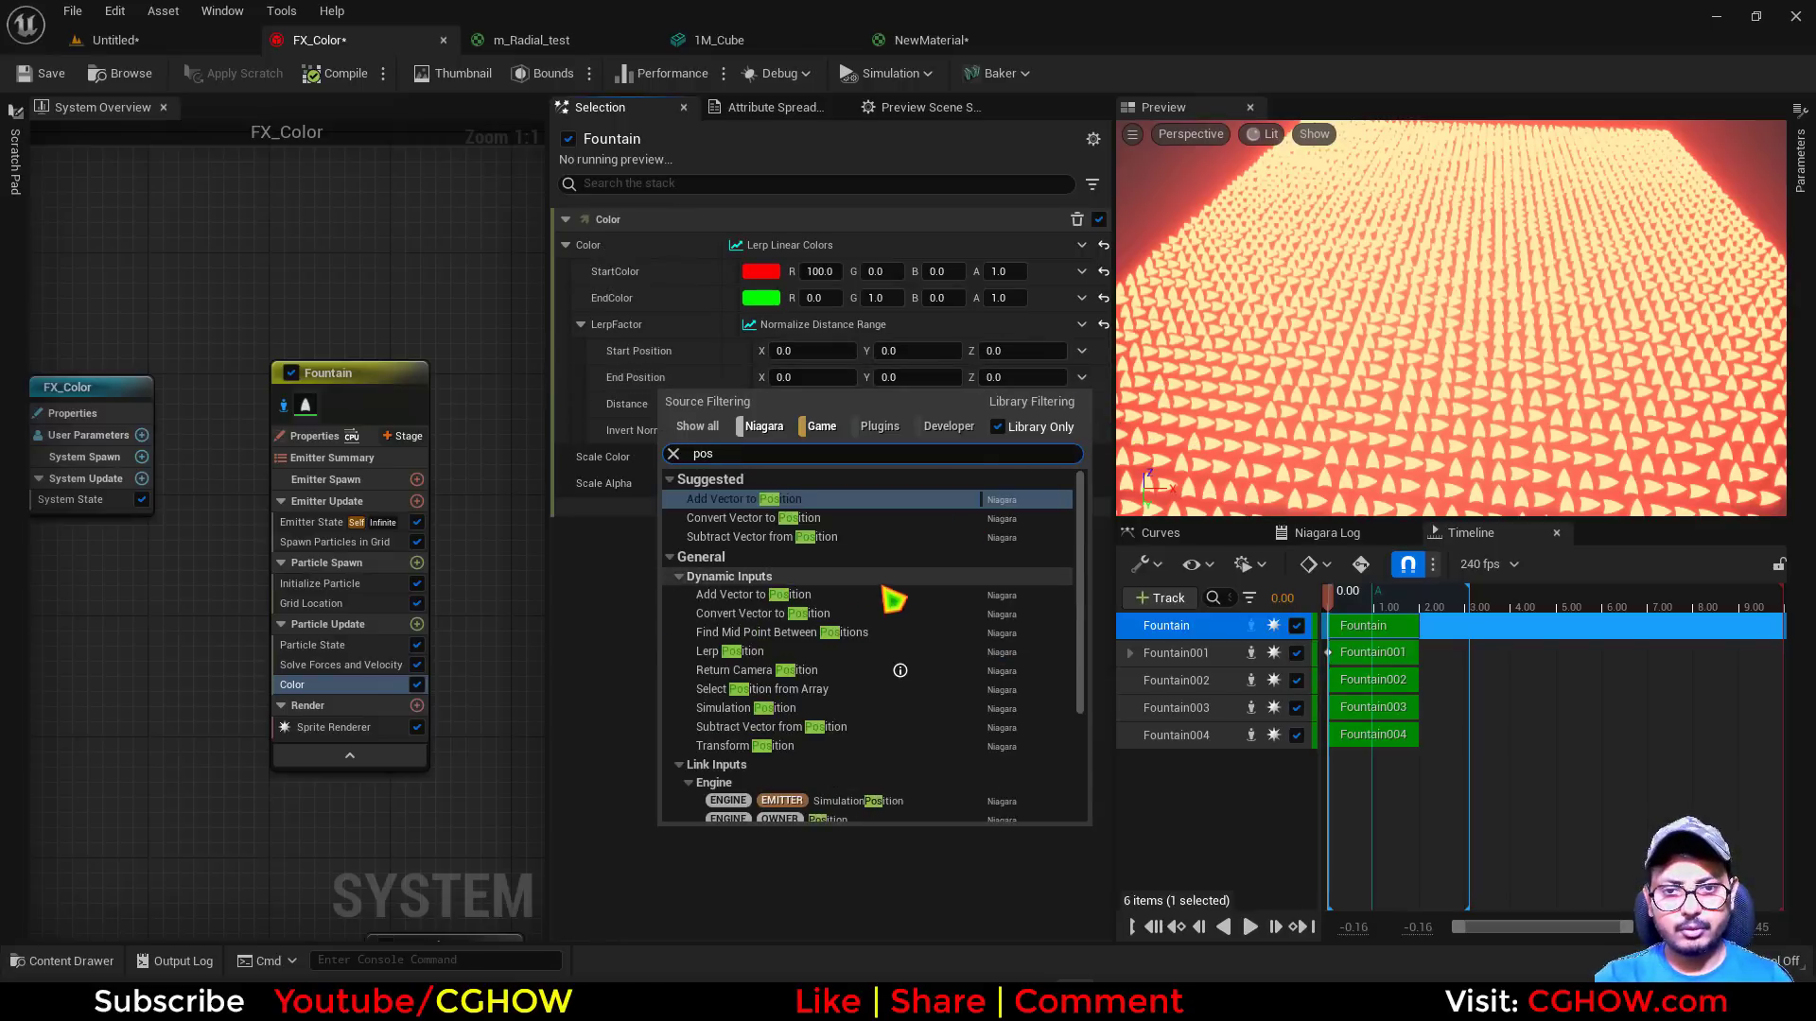
scroll(870, 662, down, 5)
click(811, 762)
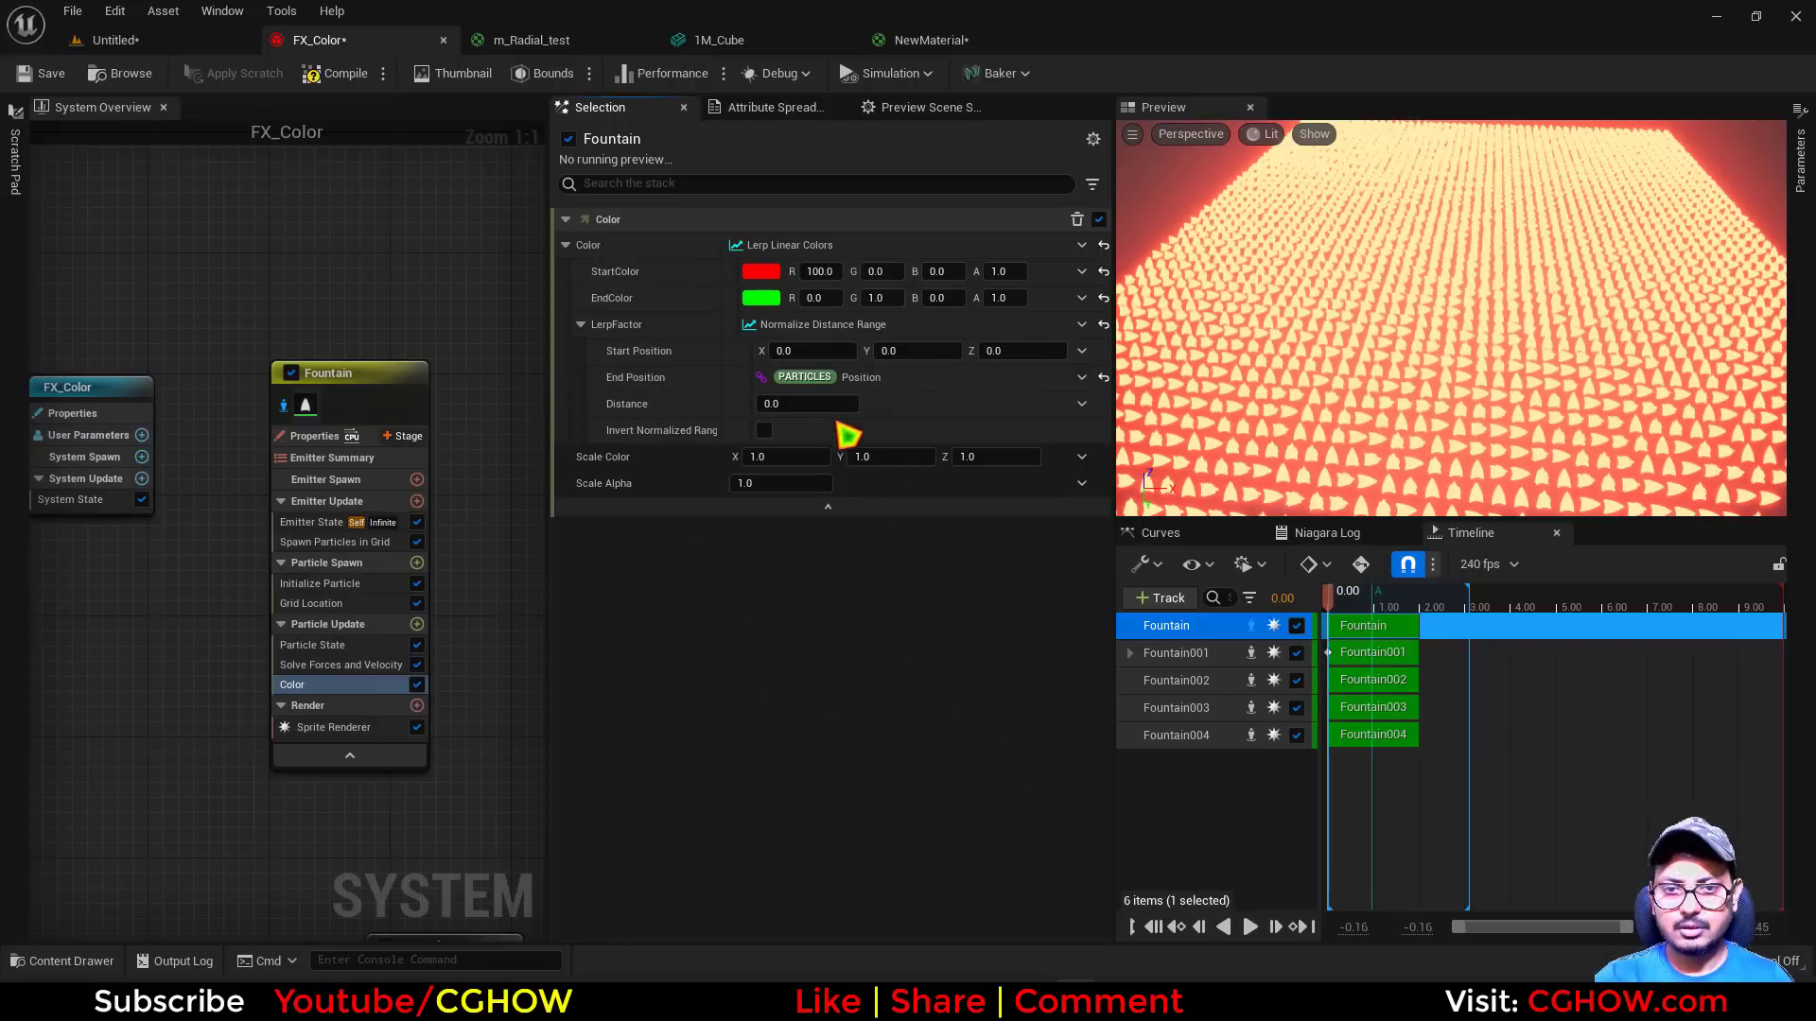
Set Distance to about 127.65 and shift Start Position to about X 3.57, Y -7.37
drag(804, 398, 870, 398)
scroll(1437, 321, down, 4)
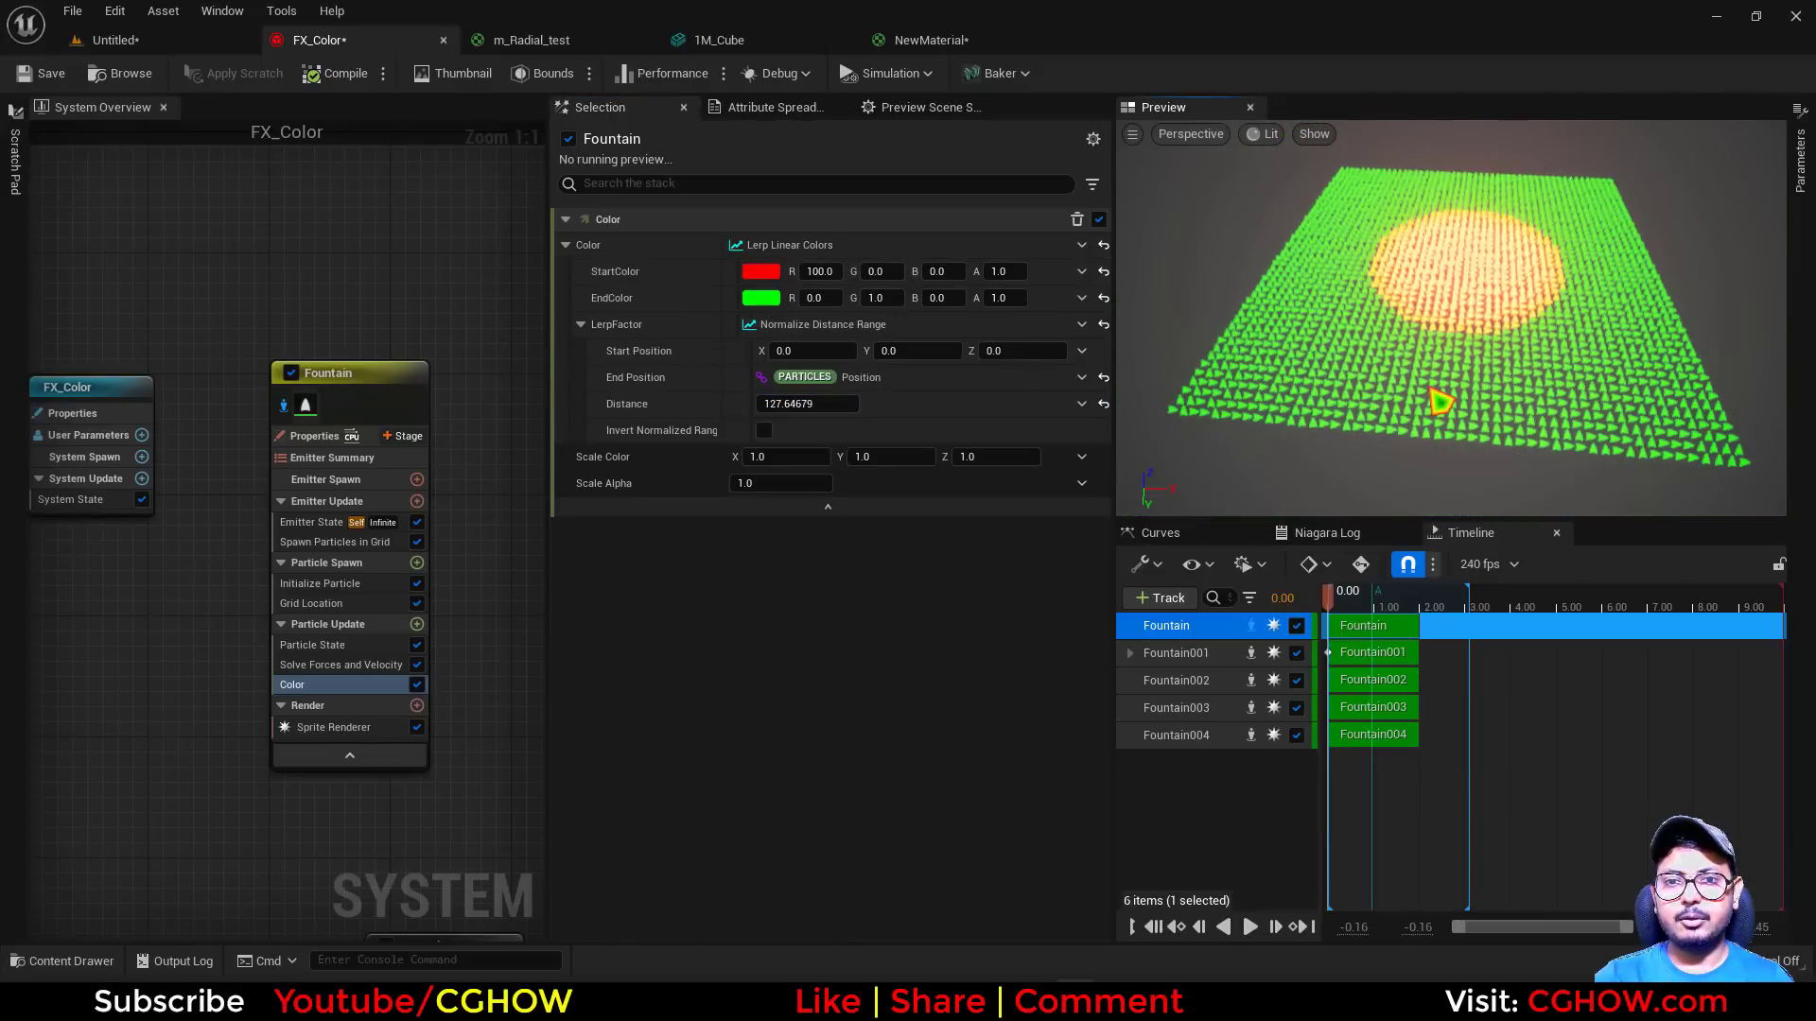
drag(1431, 389, 1499, 420)
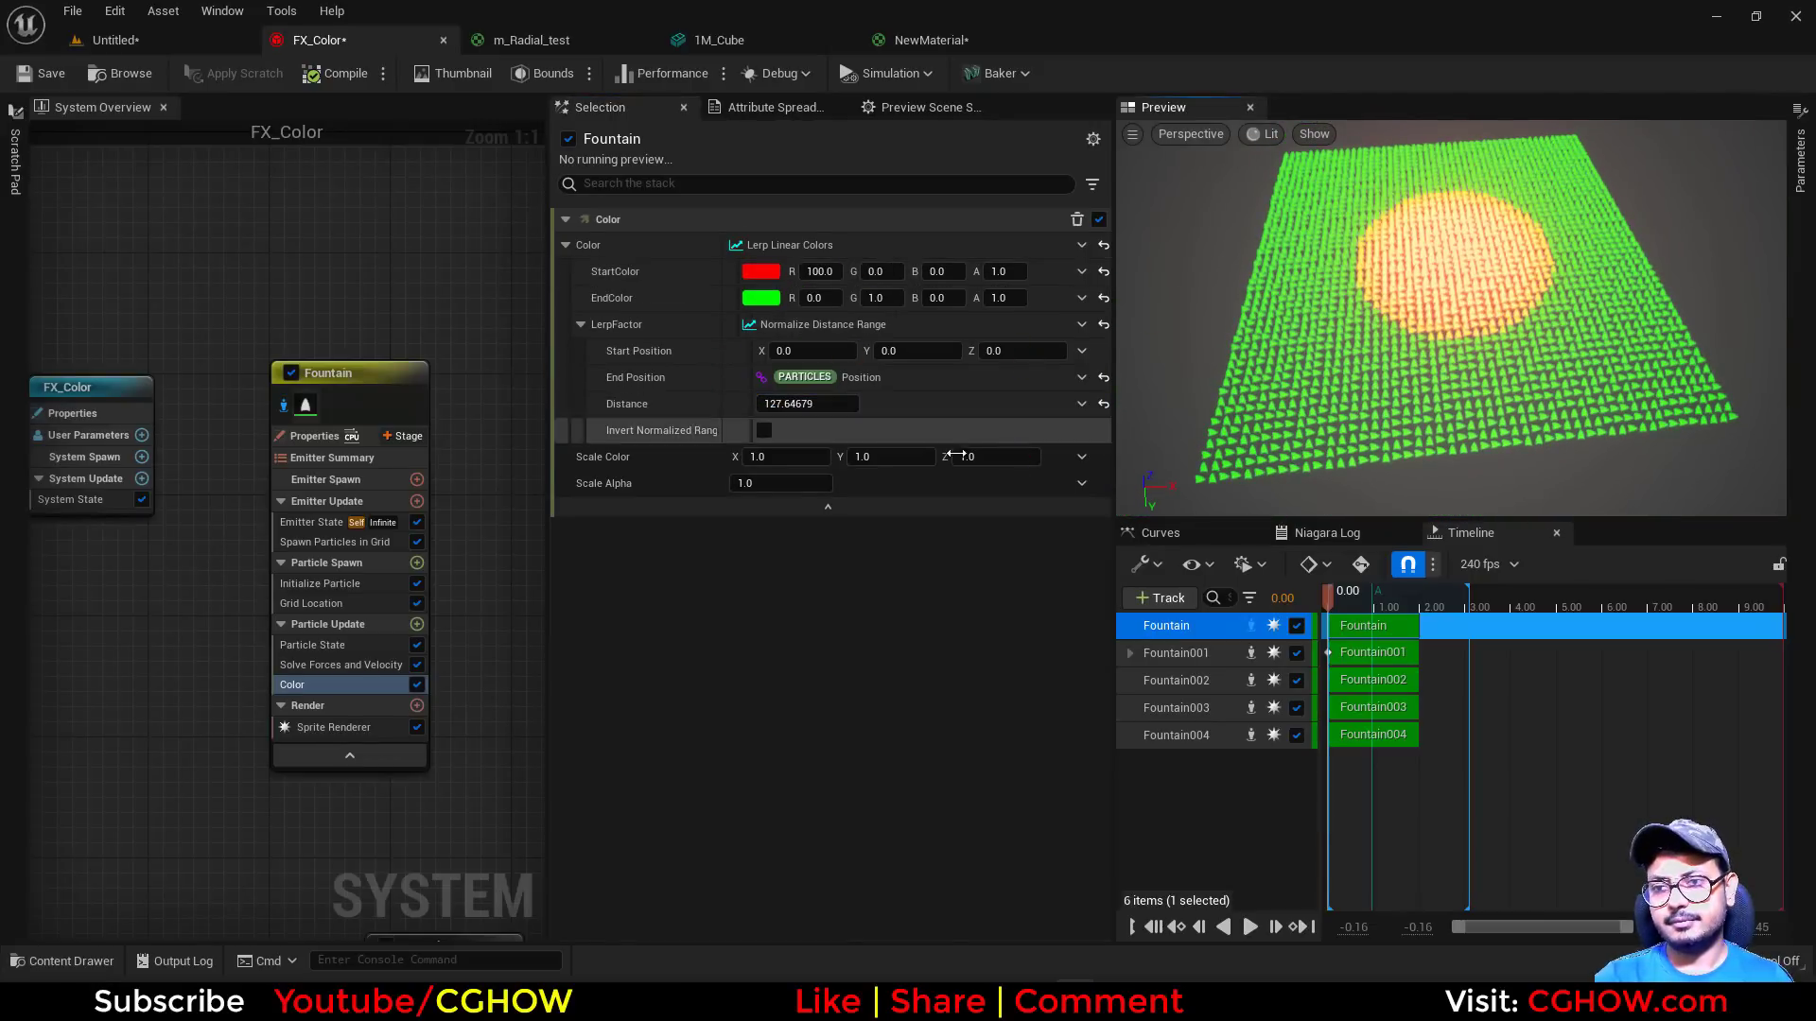
mouse_move(794, 351)
mouse_down()
mouse_move(839, 351)
mouse_move(813, 351)
mouse_up()
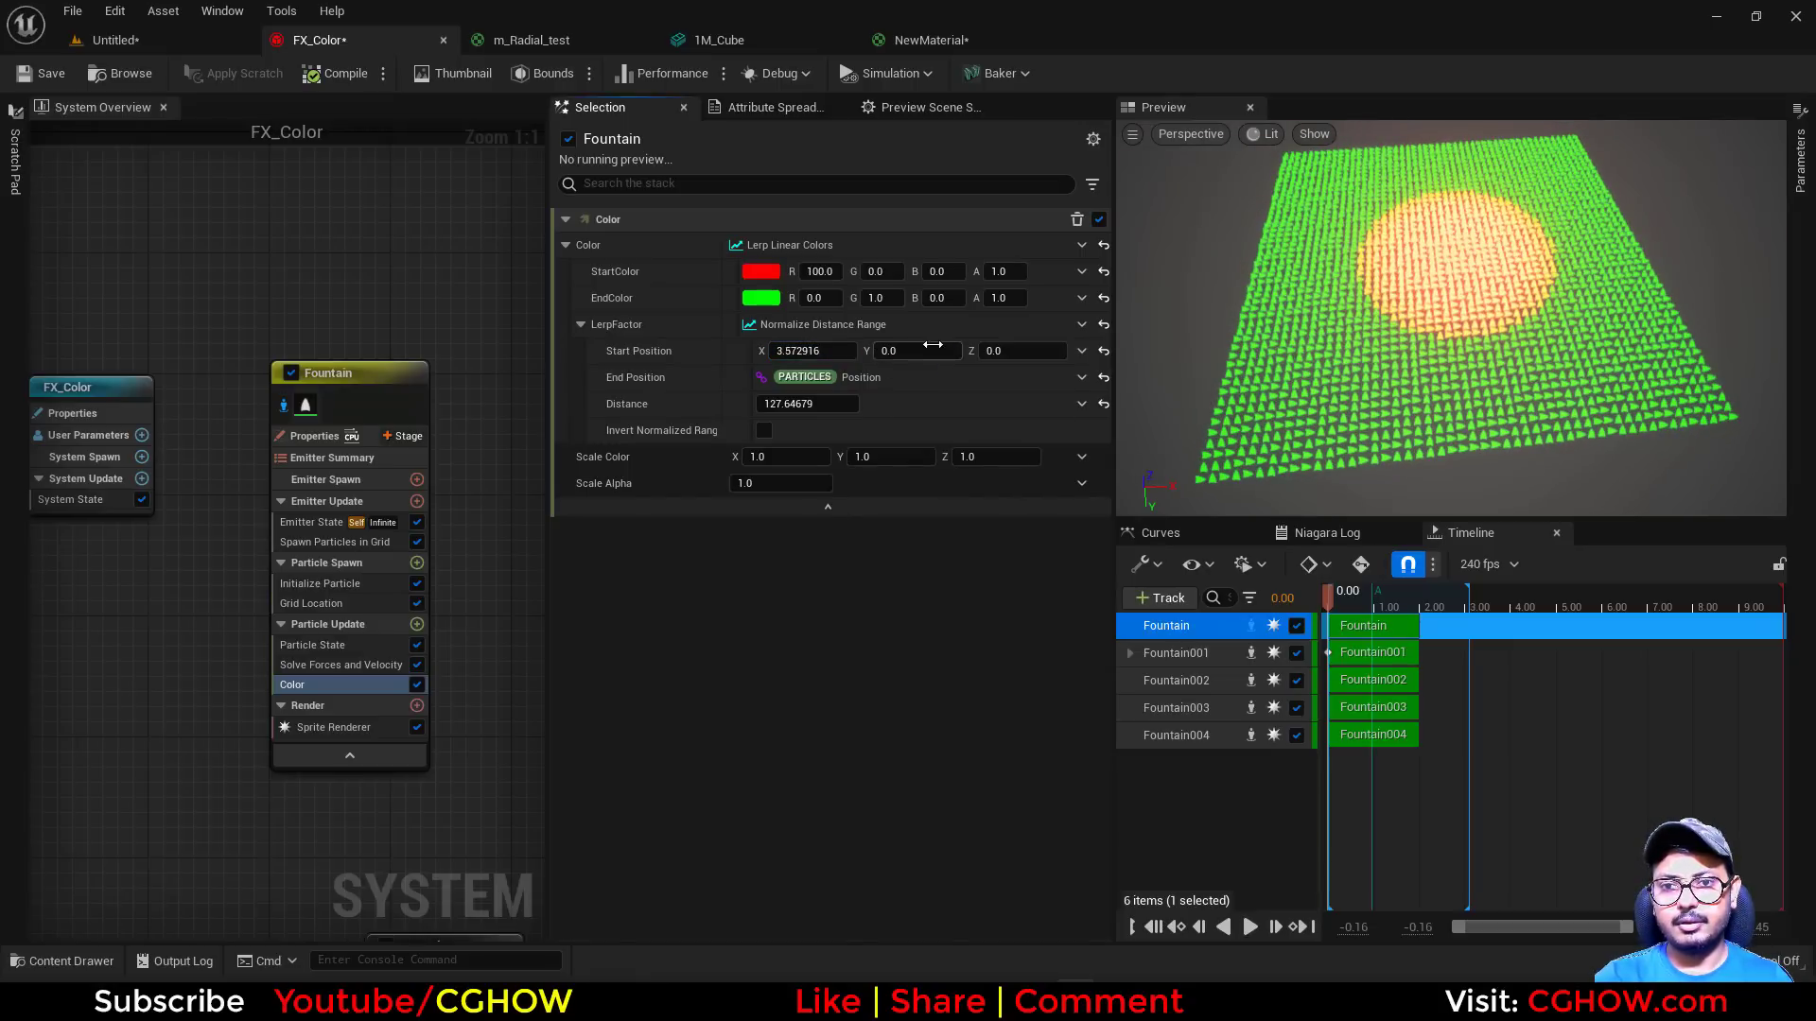
mouse_move(932, 344)
mouse_down()
mouse_move(956, 351)
mouse_move(898, 351)
mouse_move(932, 351)
mouse_up()
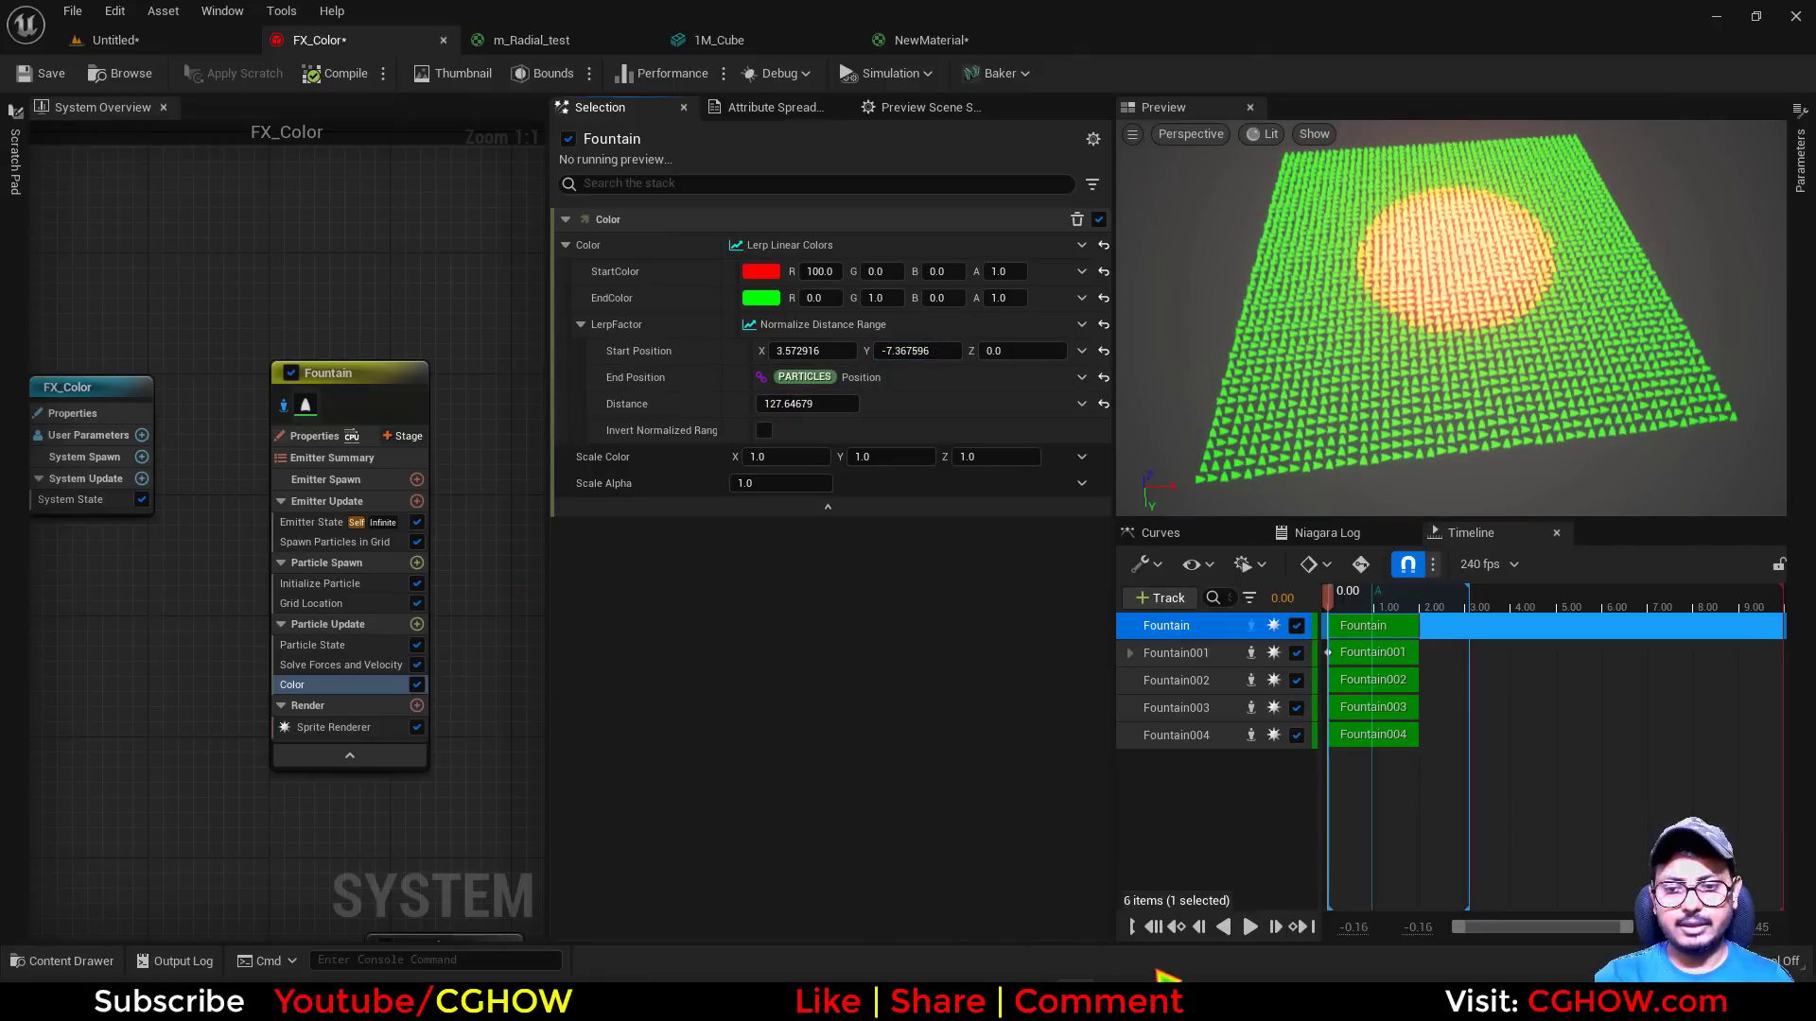
Check the Notepad list for the next coloring method and return to FX_Color
key(alt+Tab)
scroll(365, 704, down, 2)
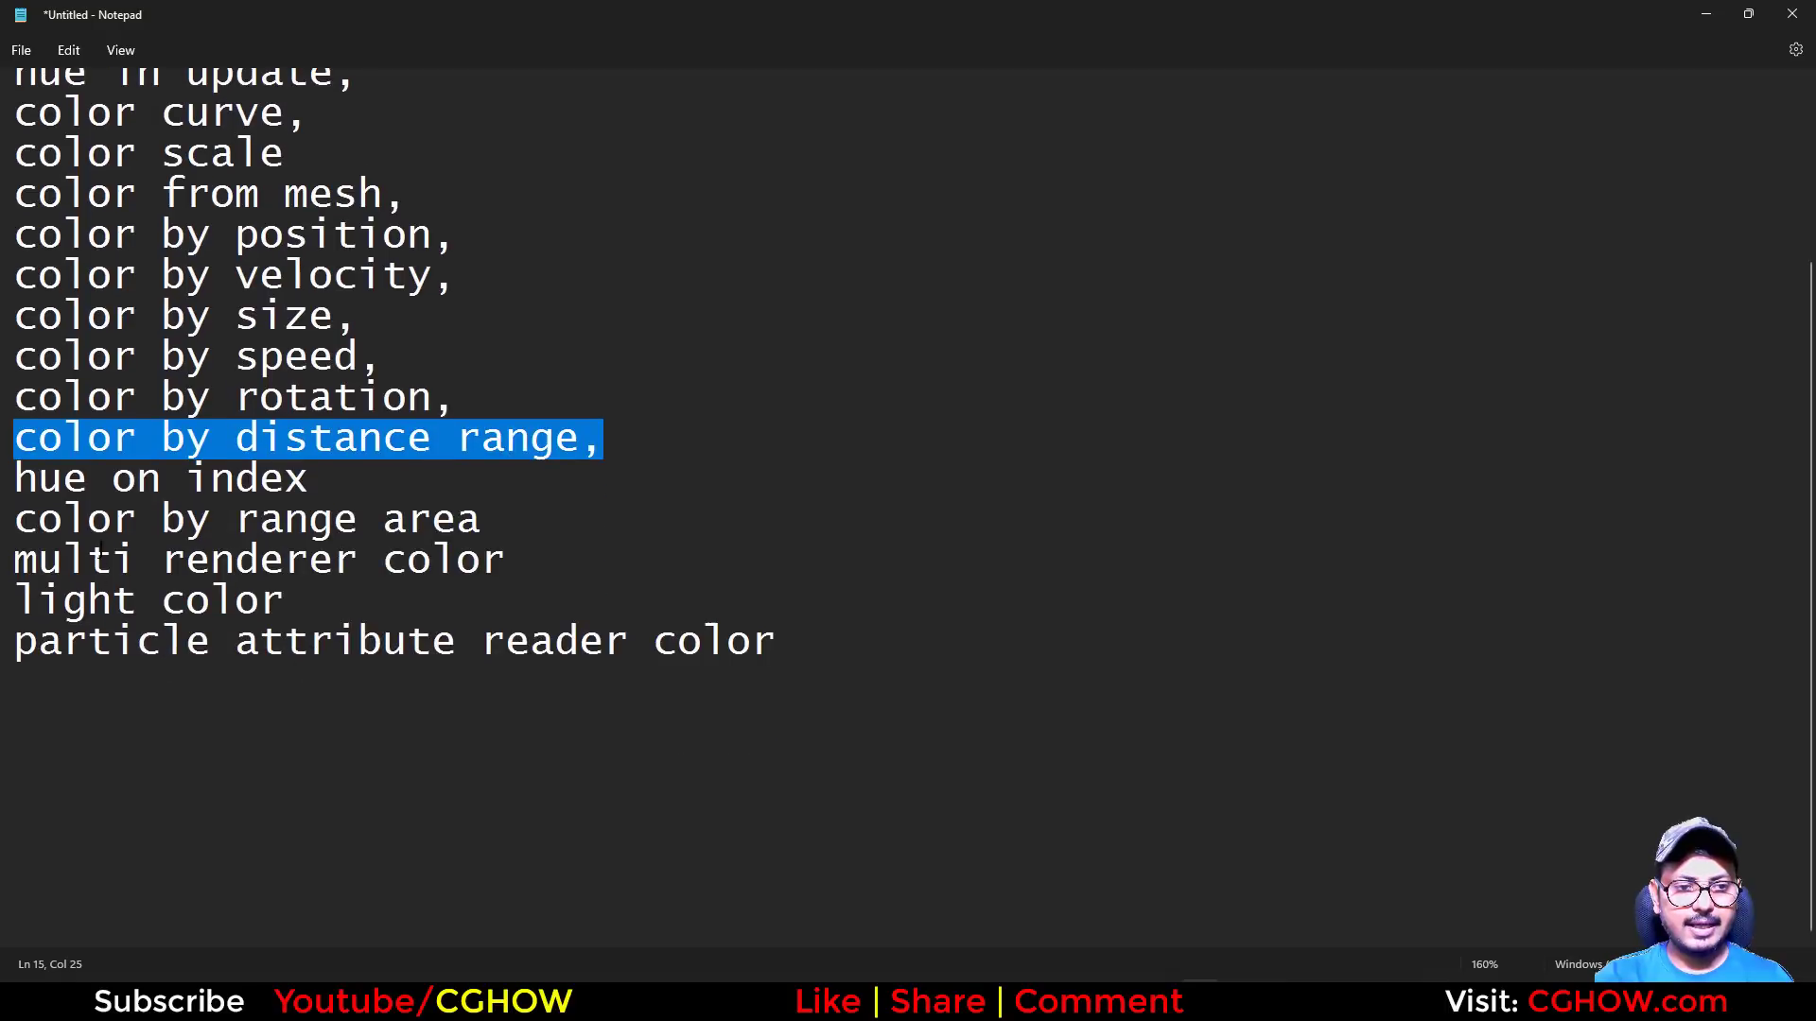
click(1712, 14)
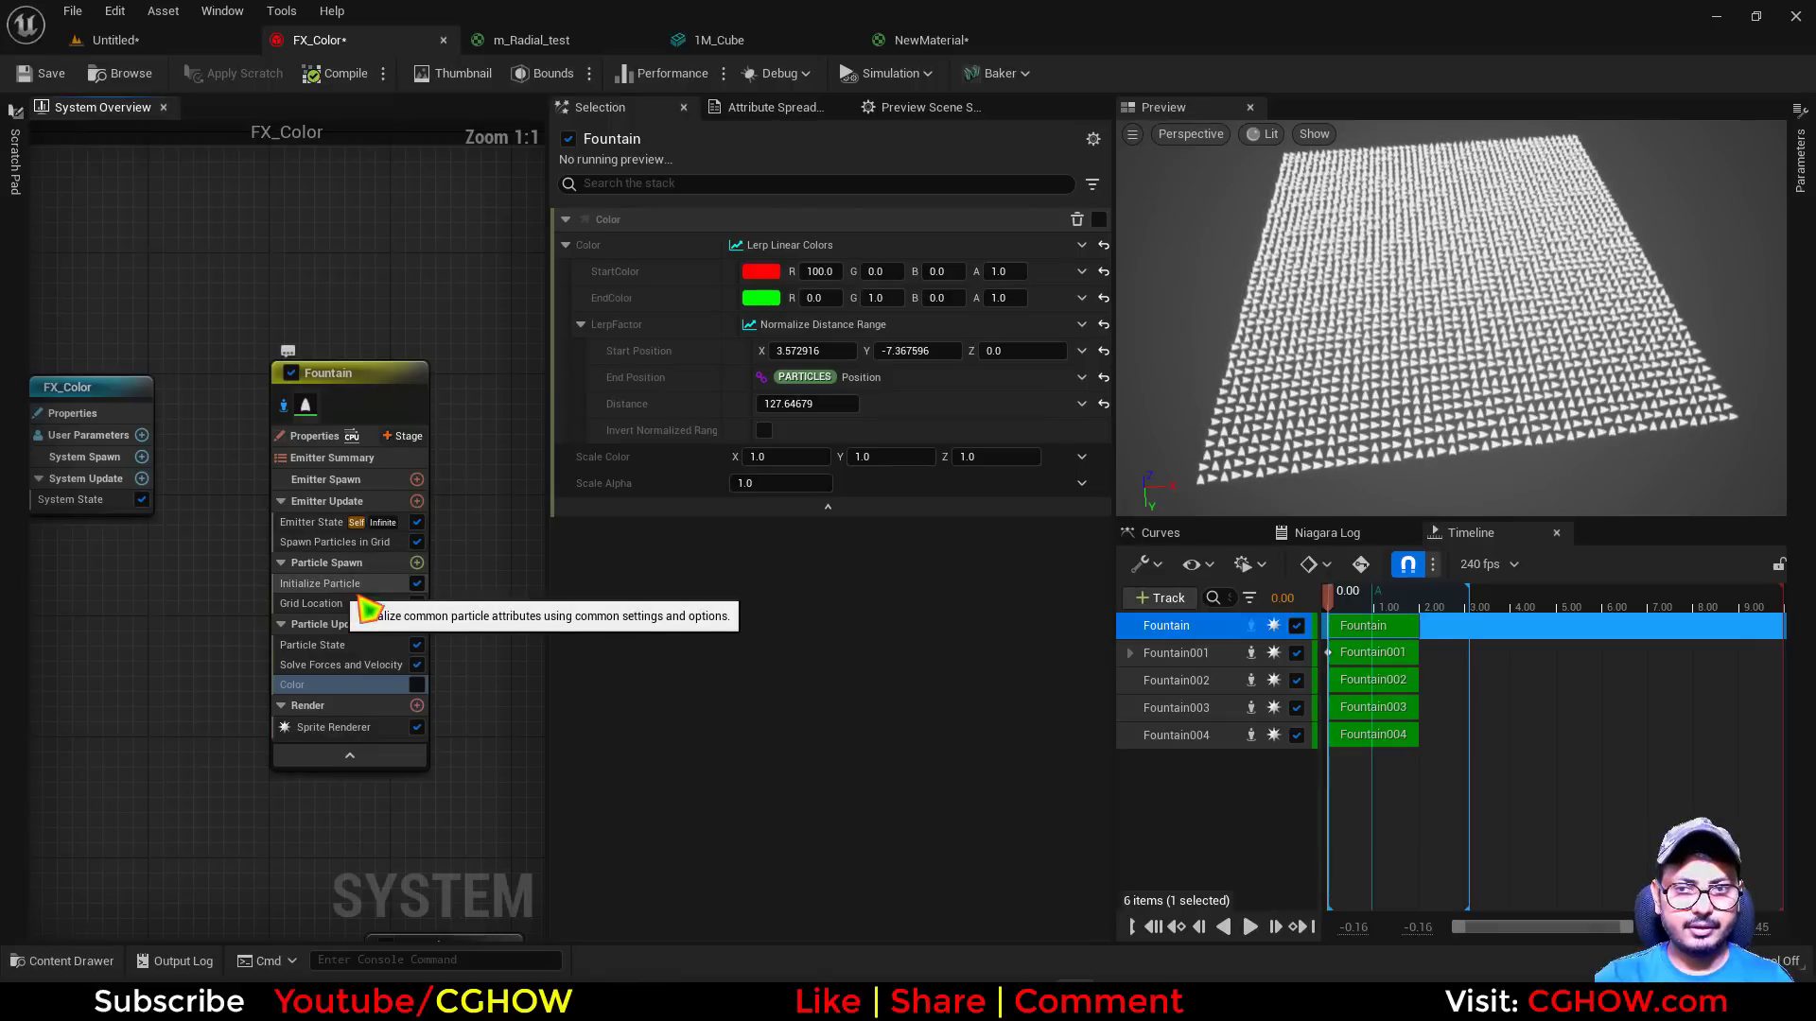
Disable Fountain's Color module, reset the Sprite Rotation Angle, and set Sprite Rotation Mode to Unset in Initialize Particle
click(313, 584)
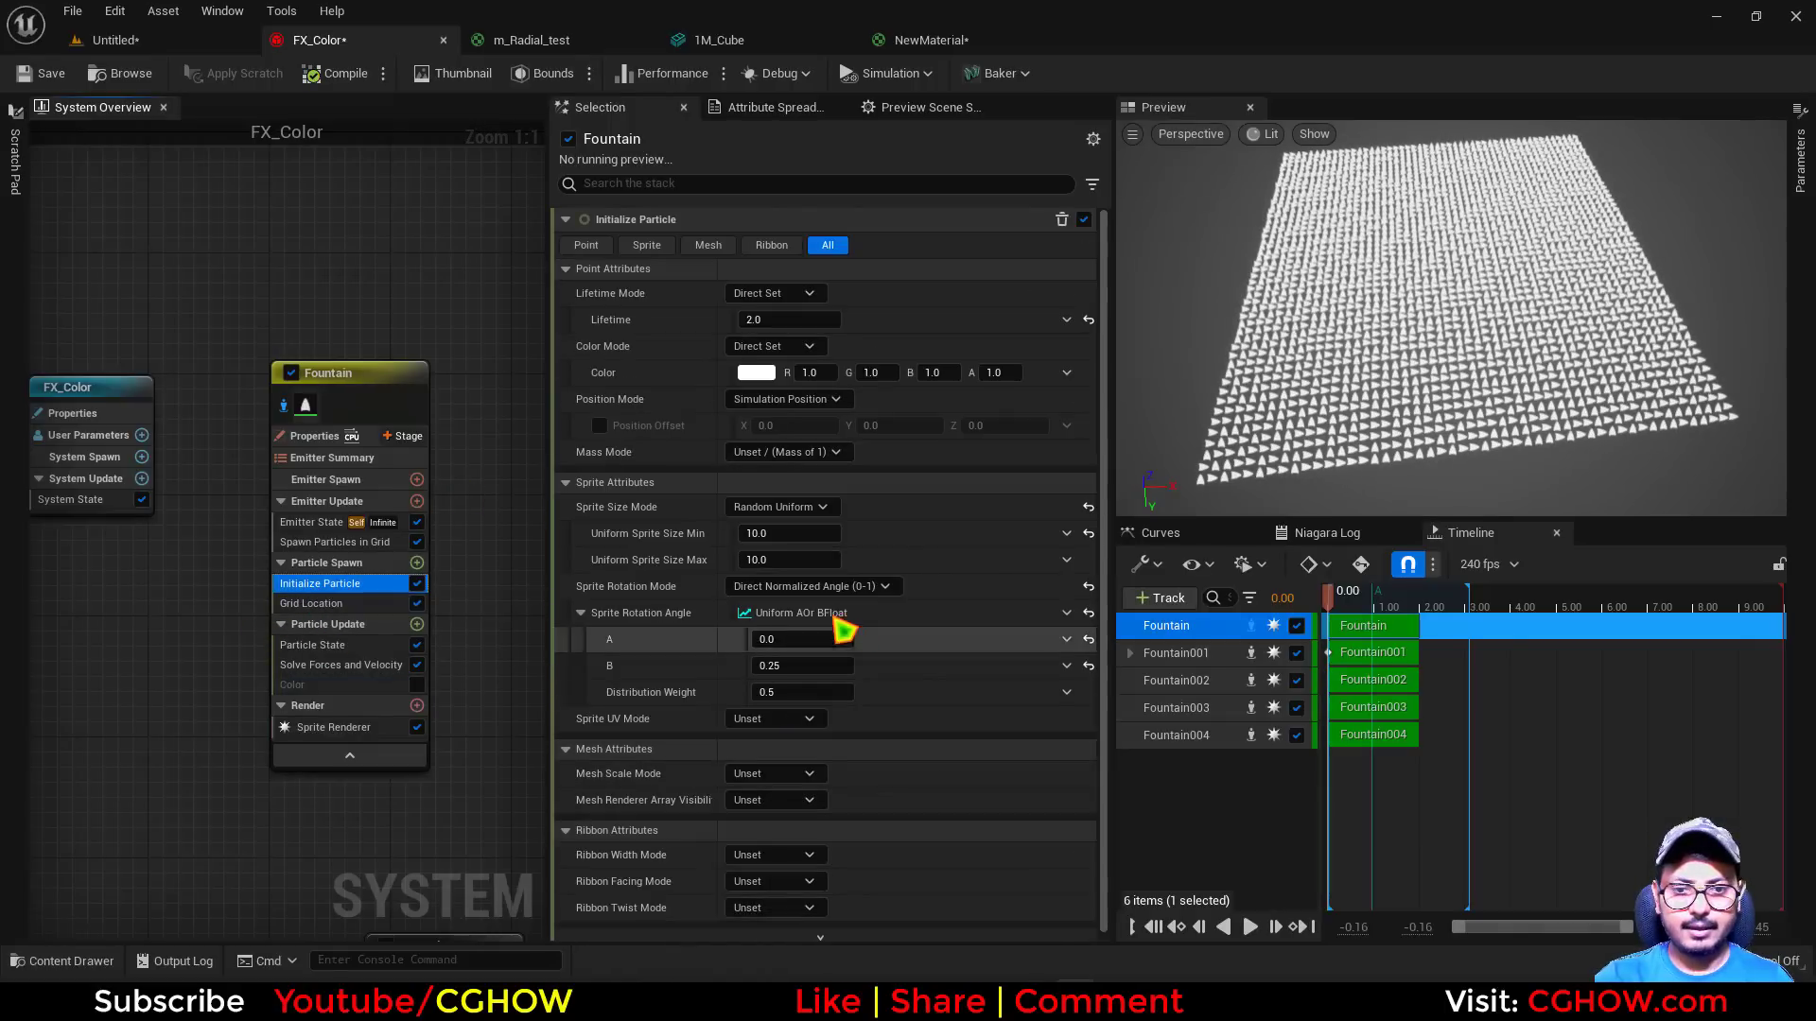
click(1089, 615)
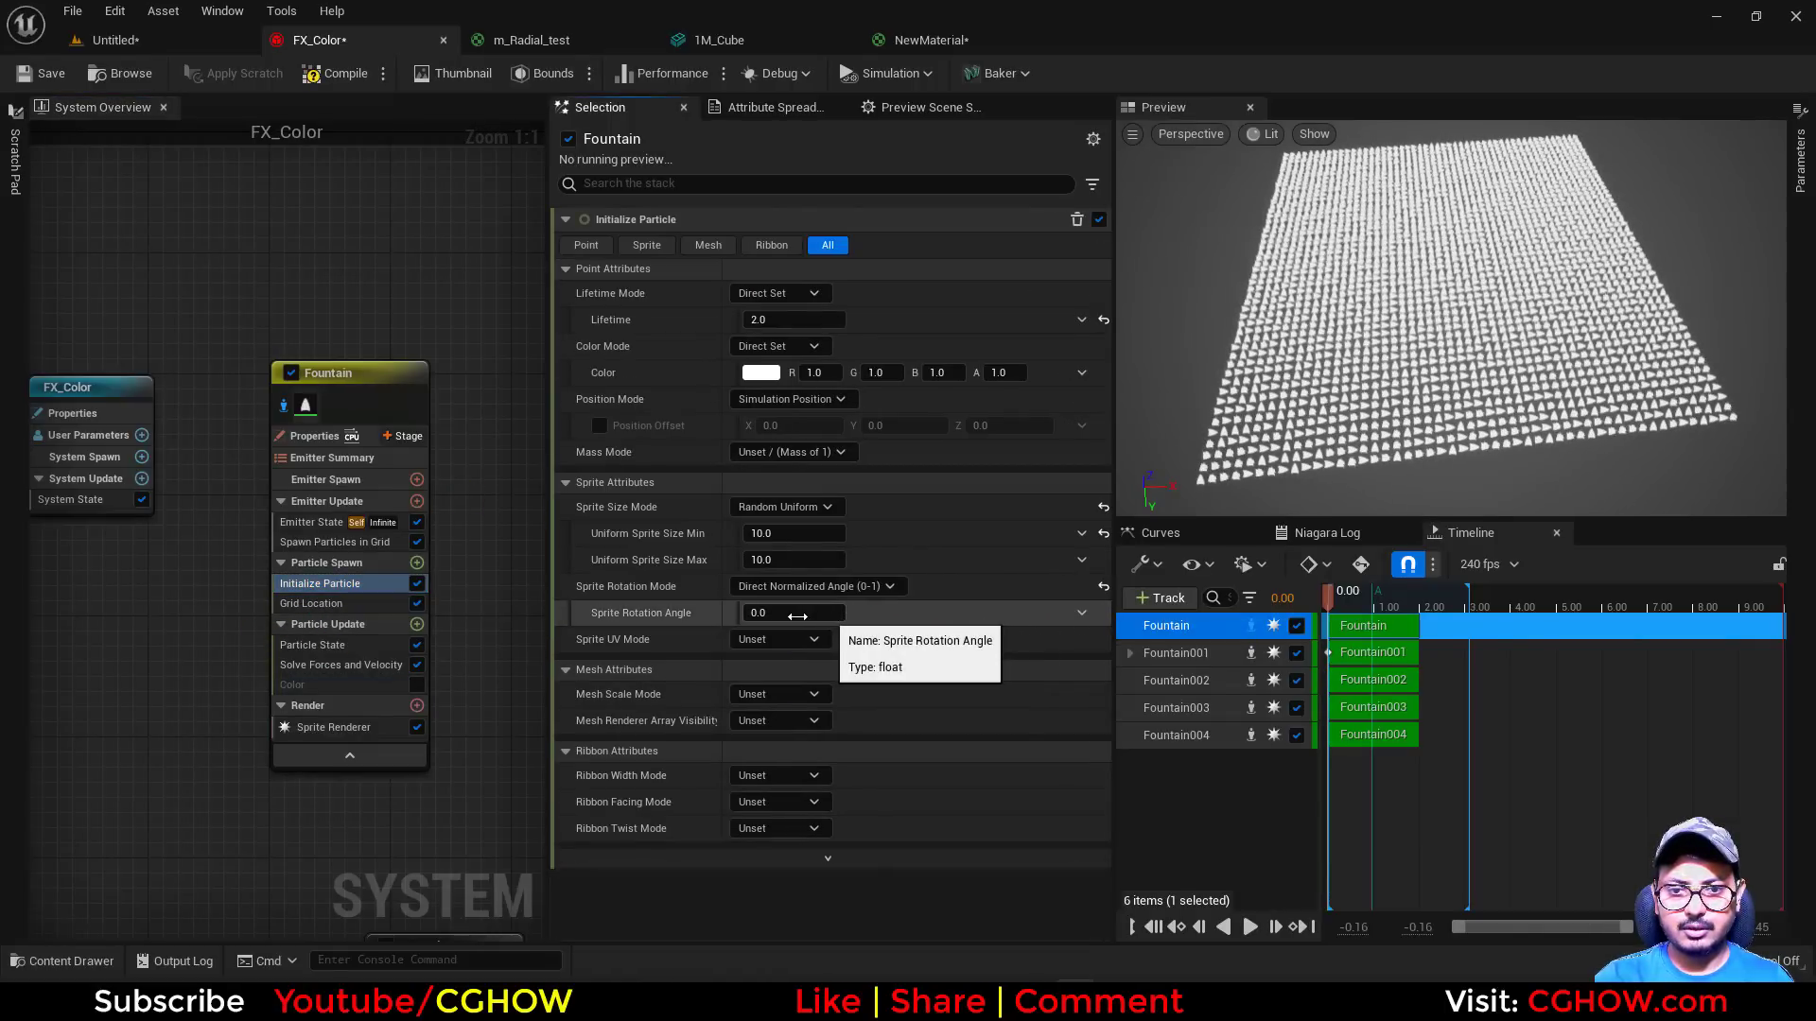
click(823, 587)
click(766, 612)
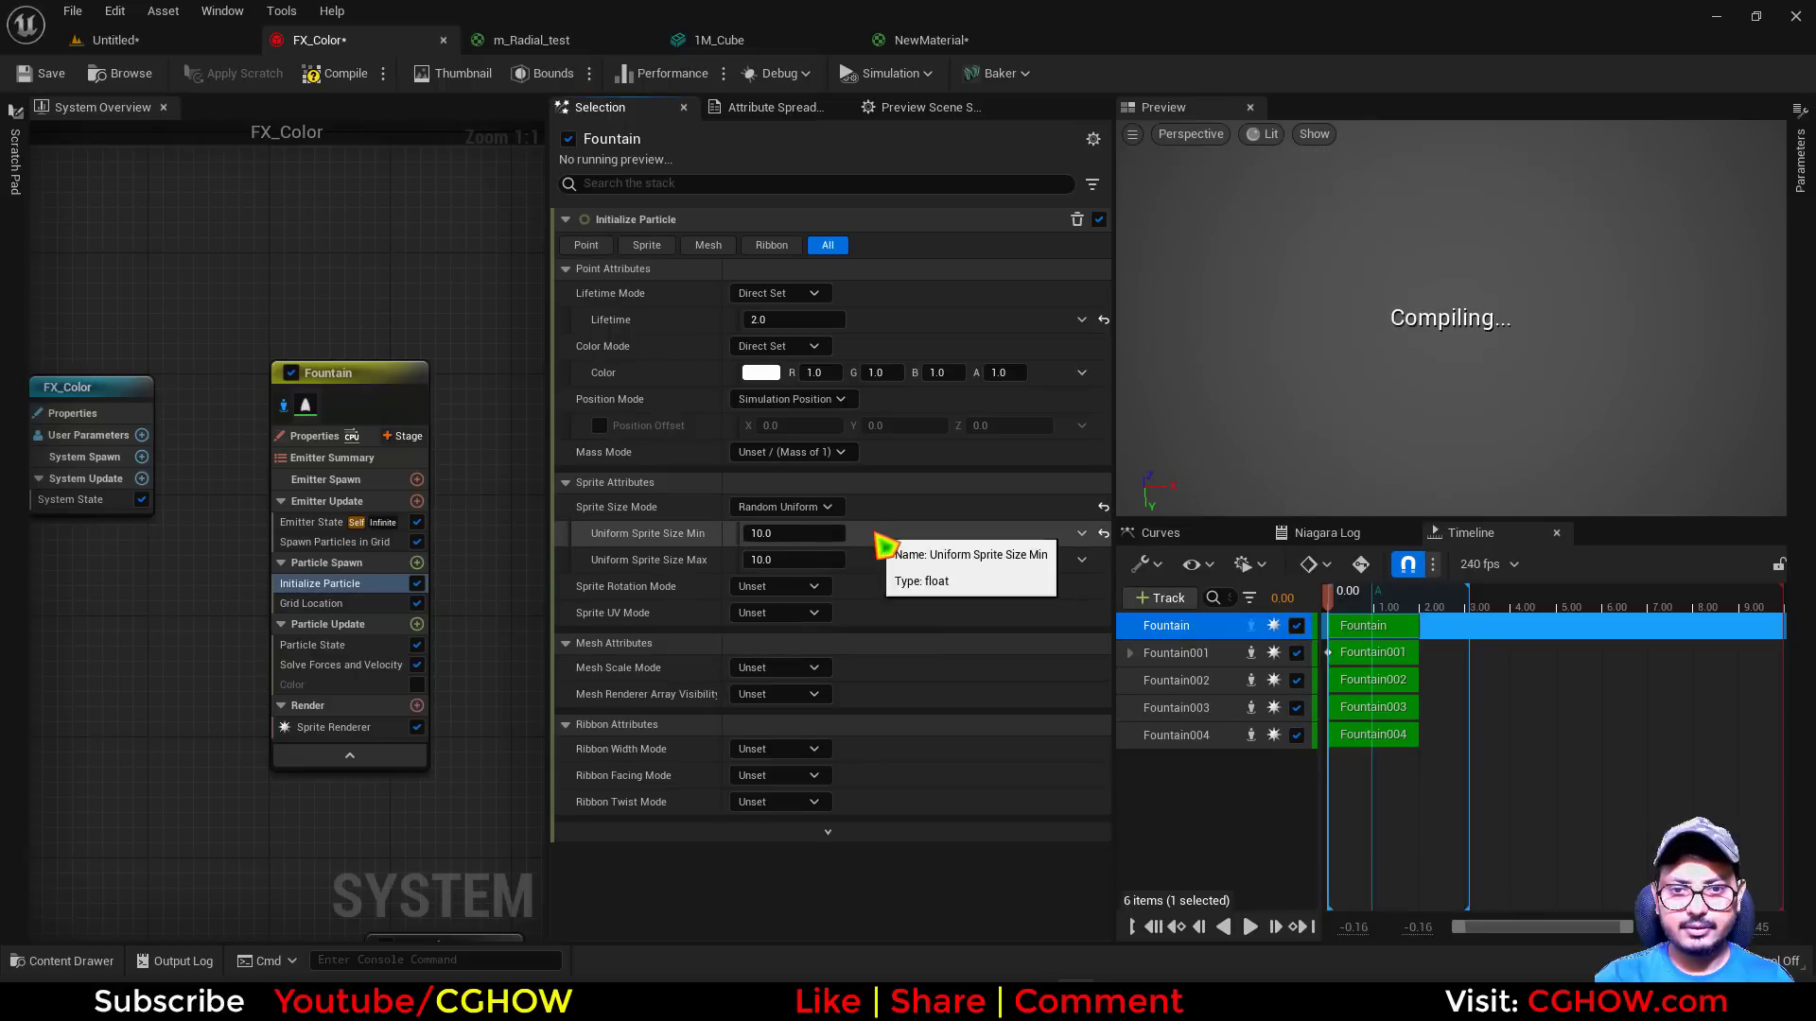
Make Initialize Particle's color pure red by setting G and B to 0
click(882, 374)
text(0)
click(935, 374)
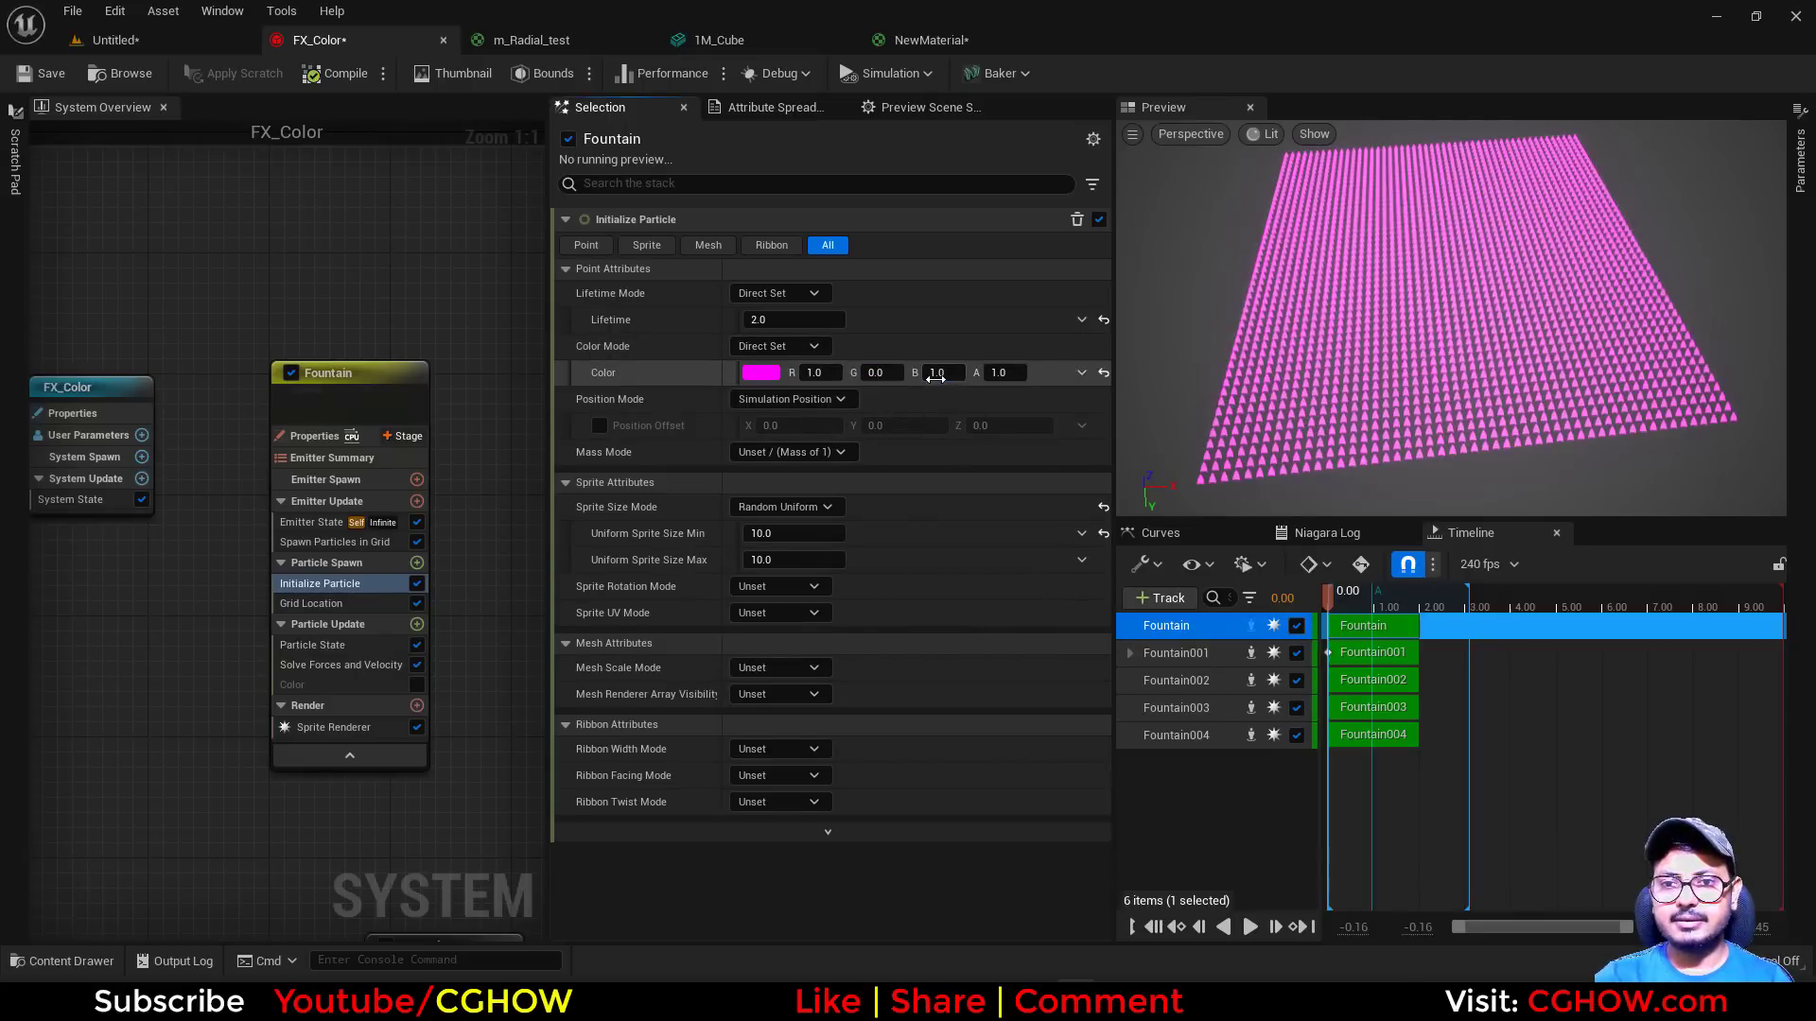
text(0)
key(Return)
Change Color Mode to Random Hue/Saturation/Value and set the Hue Shift Range's Y value to 1
click(825, 347)
click(802, 433)
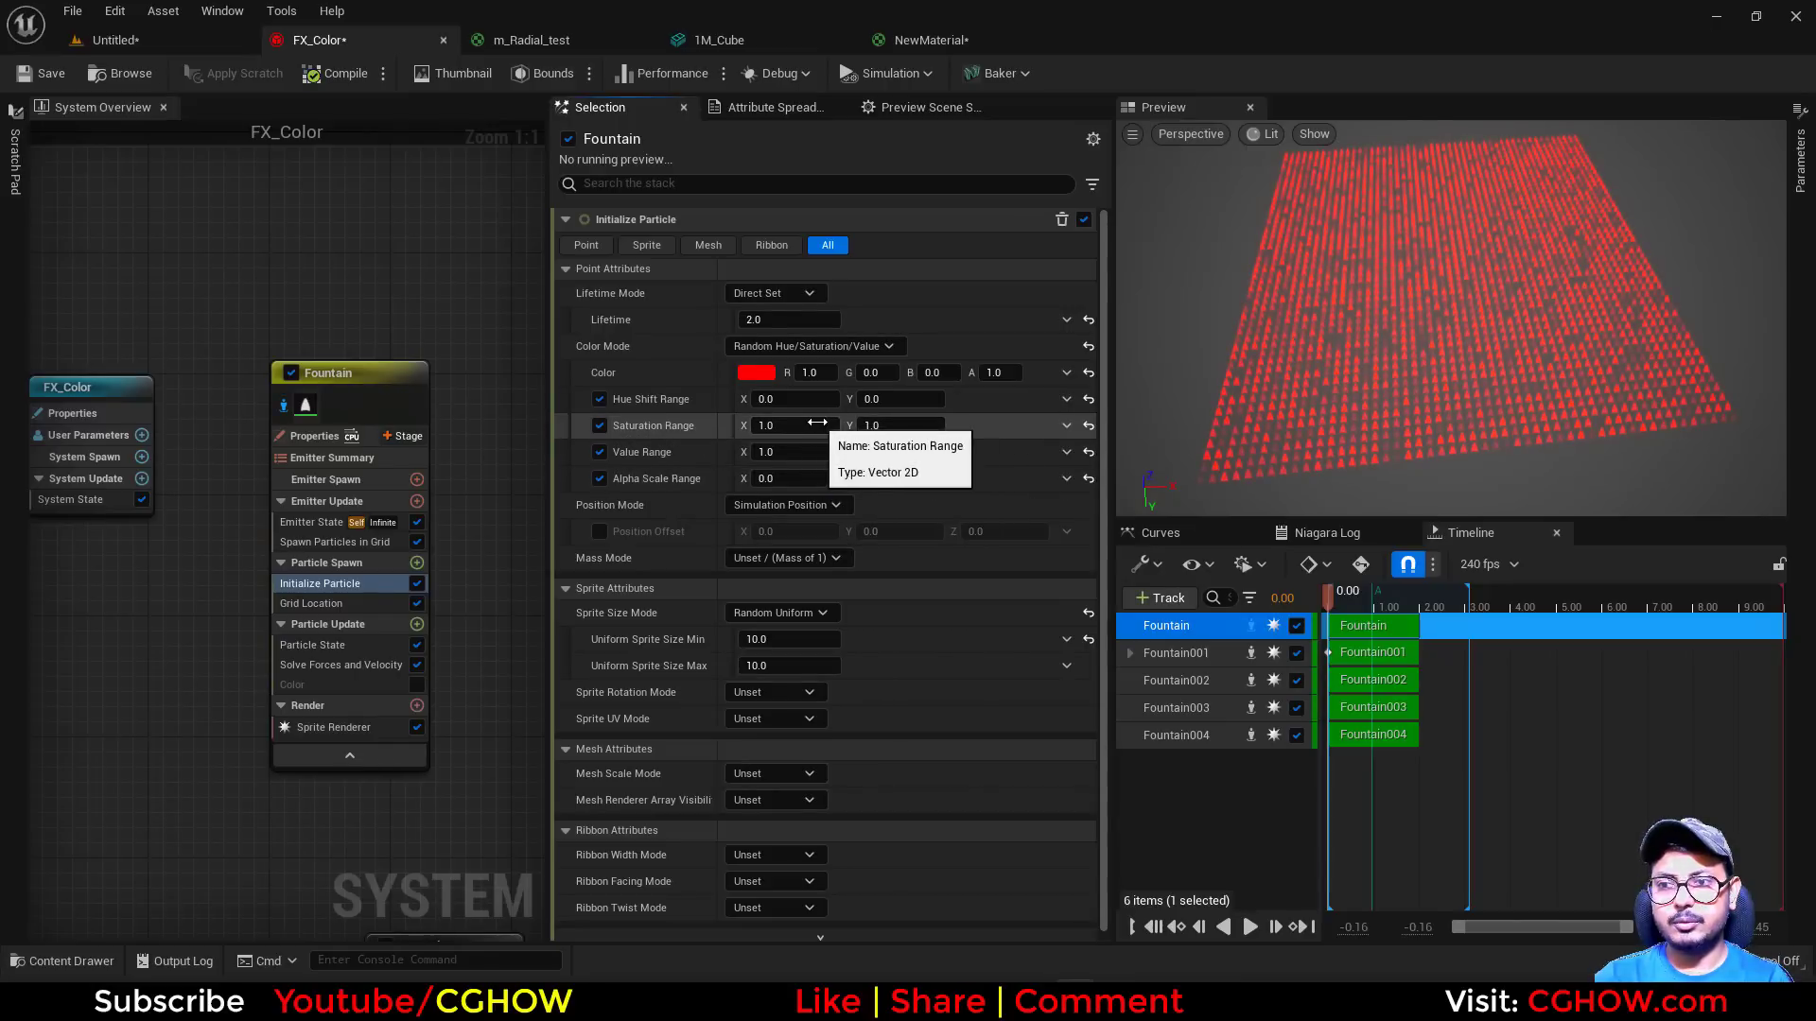
click(898, 399)
text(1)
key(Return)
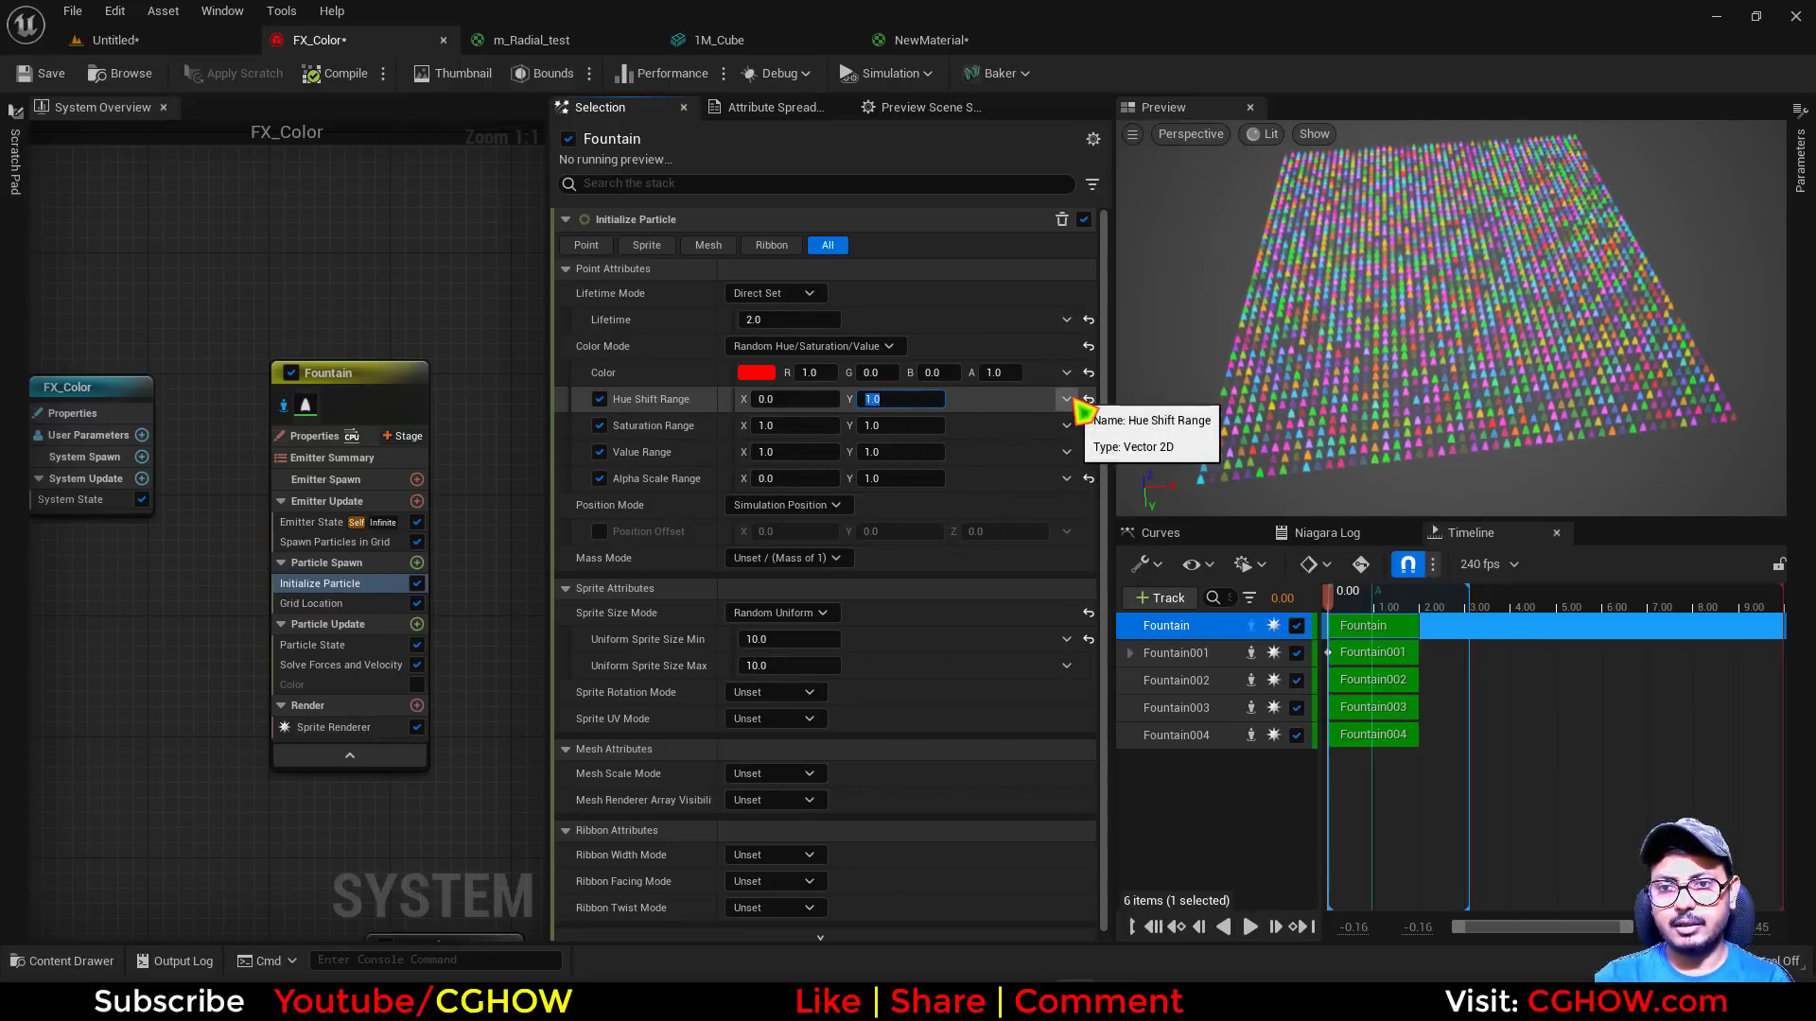
Drive Hue Shift Range with Multiply Vector 2D by Float and its Float input with Multiply Float
click(1068, 400)
text(flo)
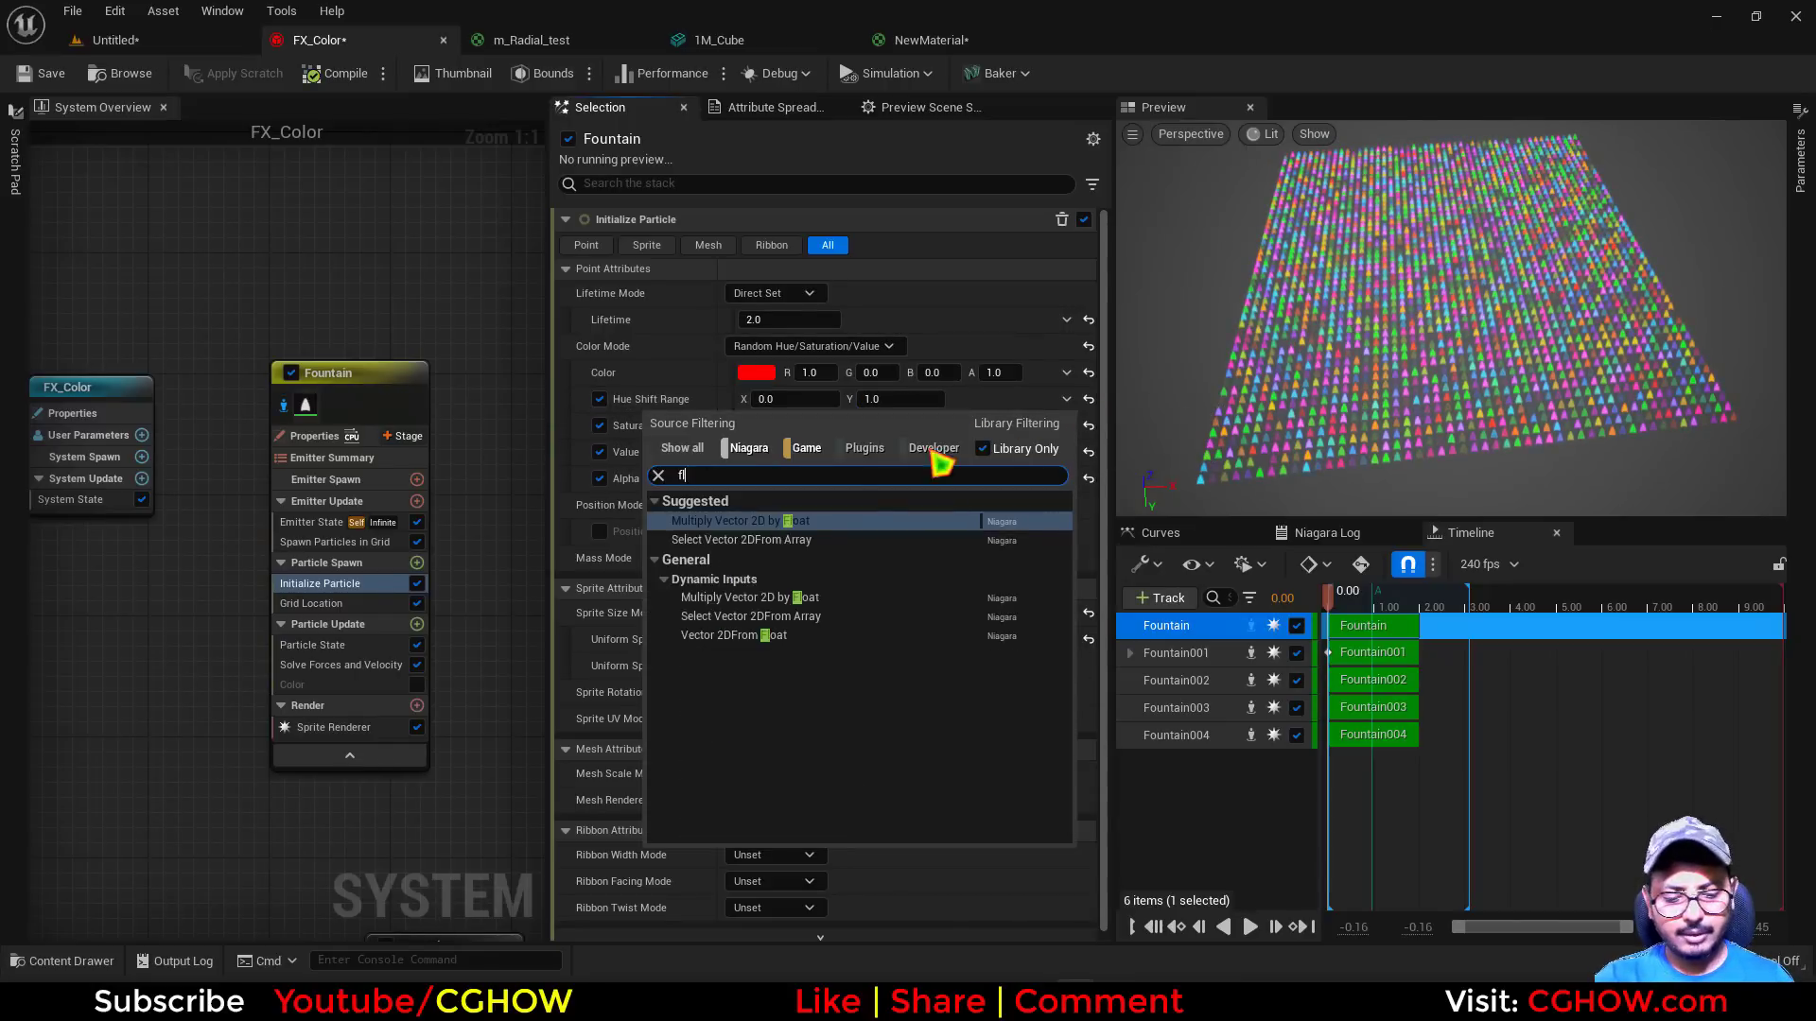
click(766, 521)
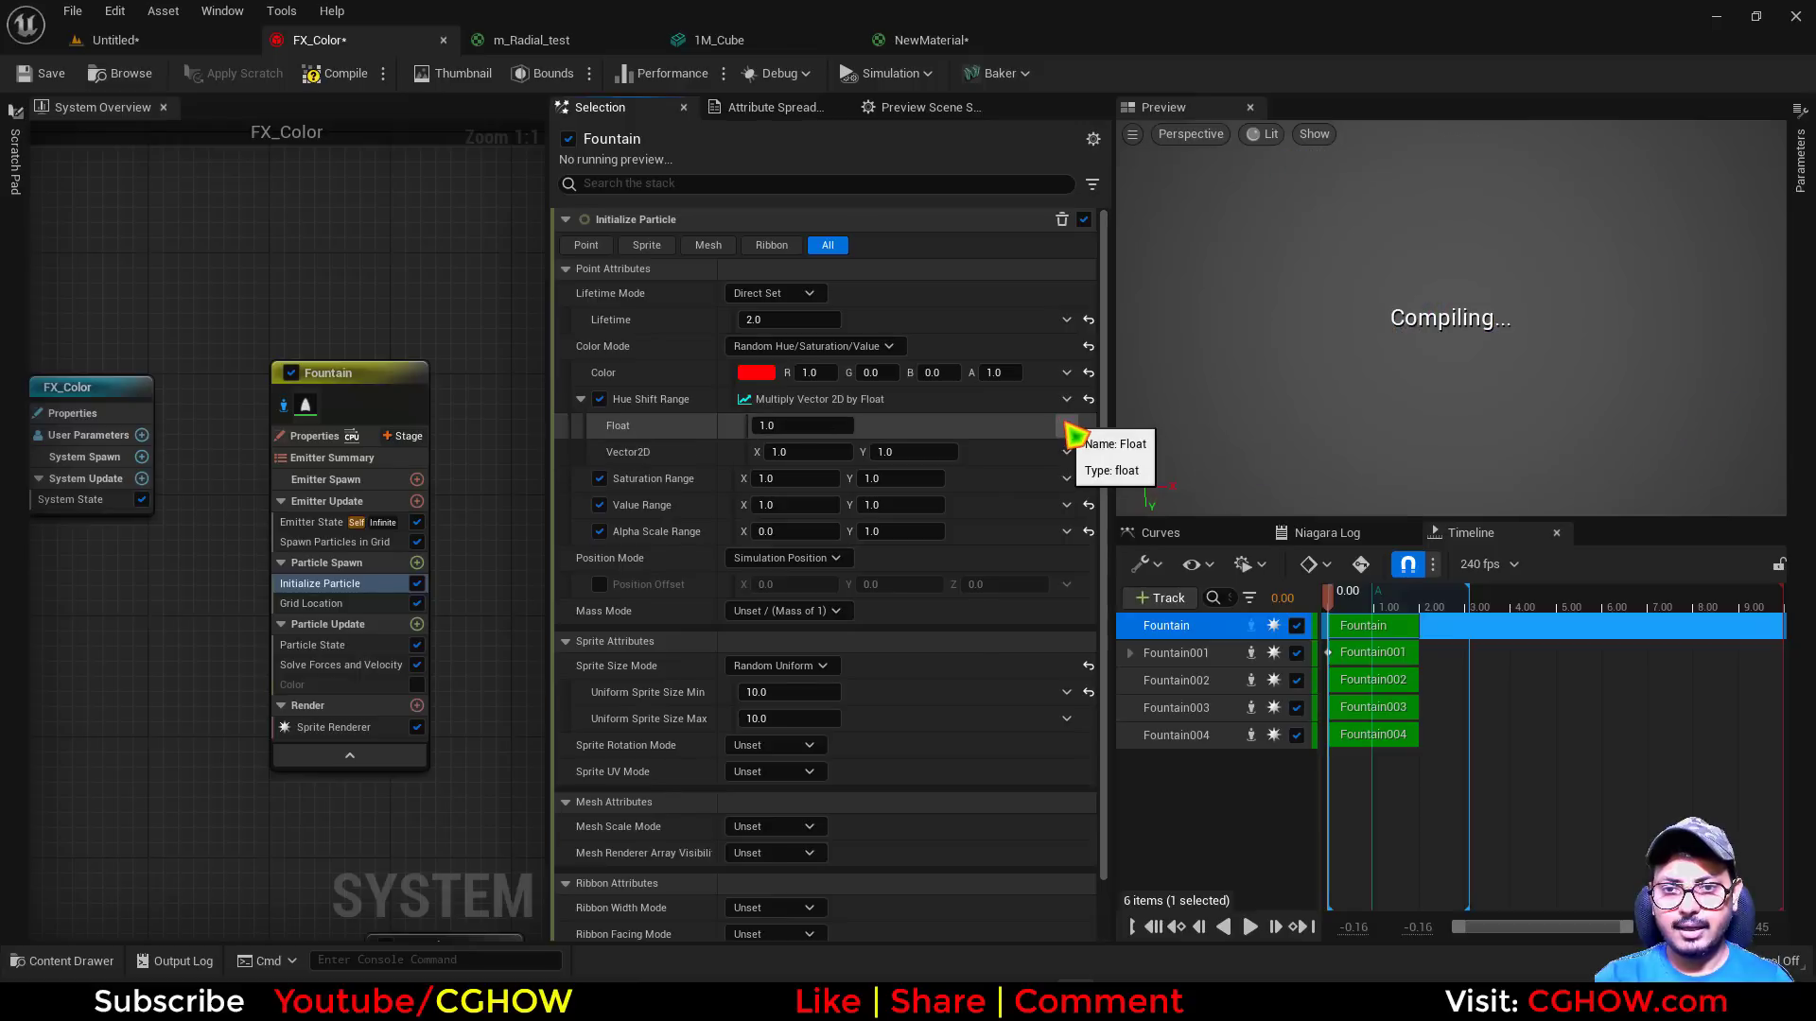
click(1065, 425)
text(mul)
click(731, 550)
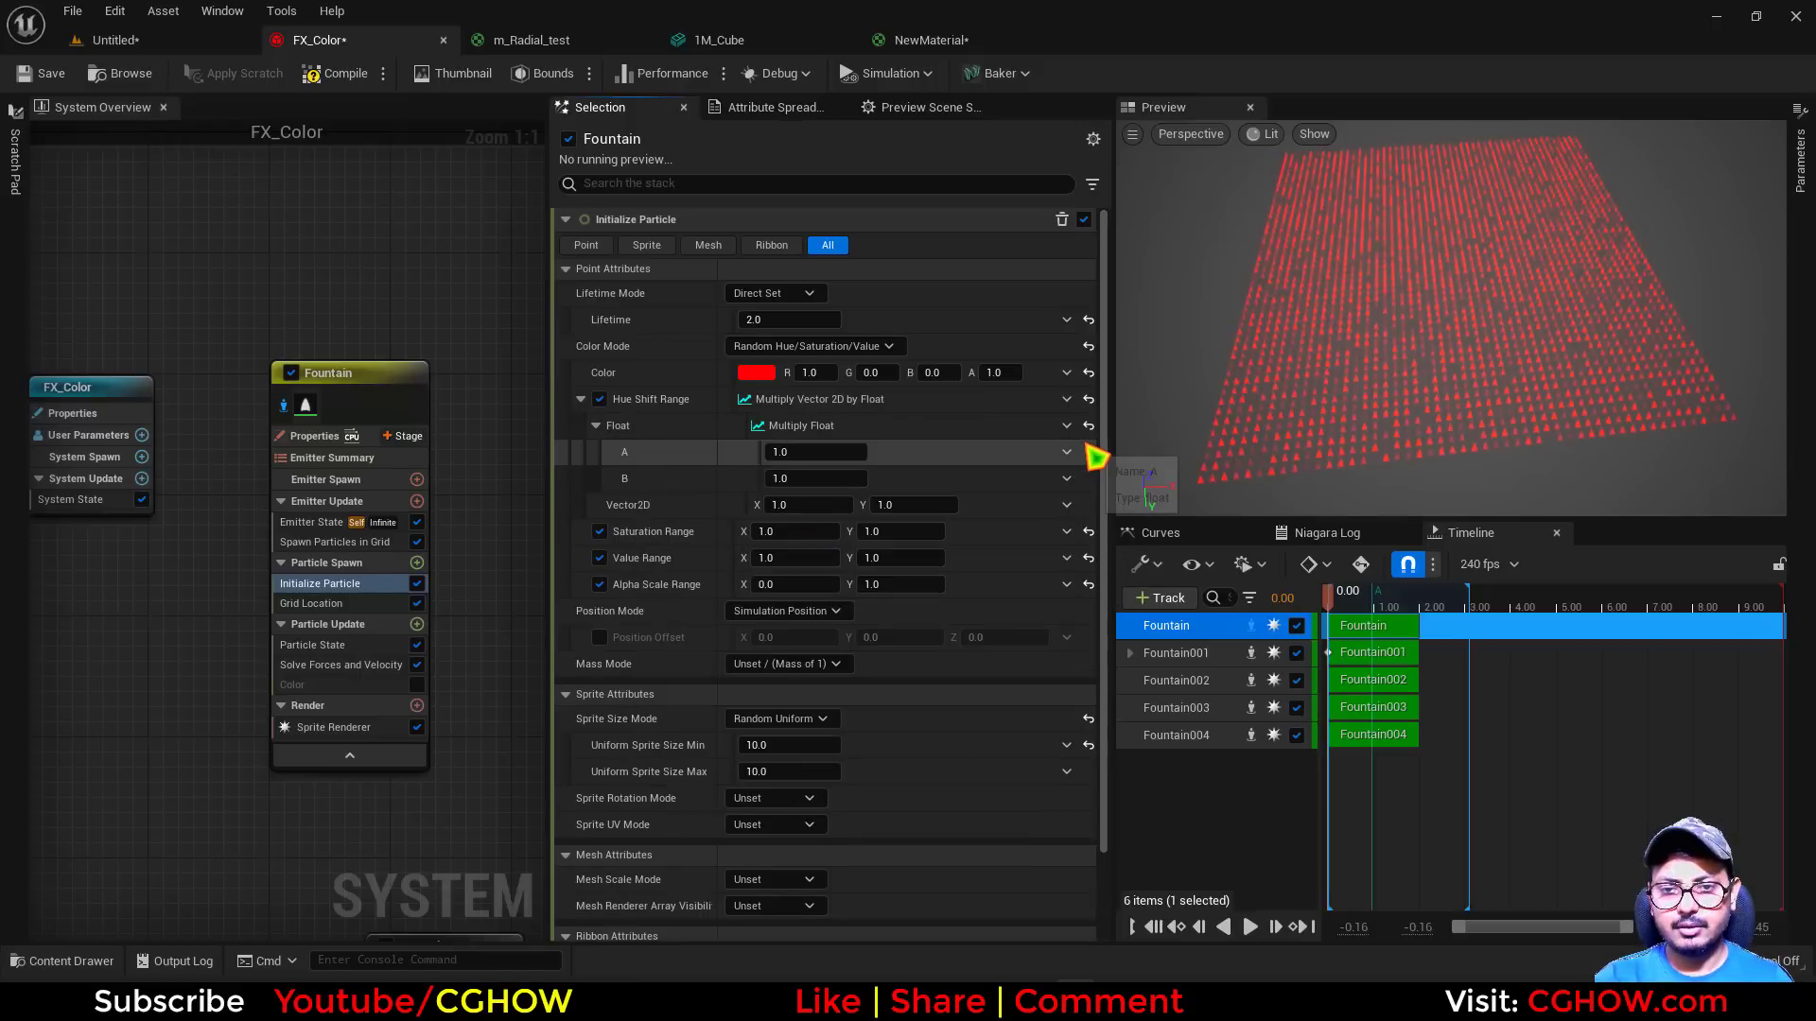
Drive input A of Multiply Float with Return Normalized Exec Index and set B to about 2.29
click(1067, 479)
text(exe)
click(773, 574)
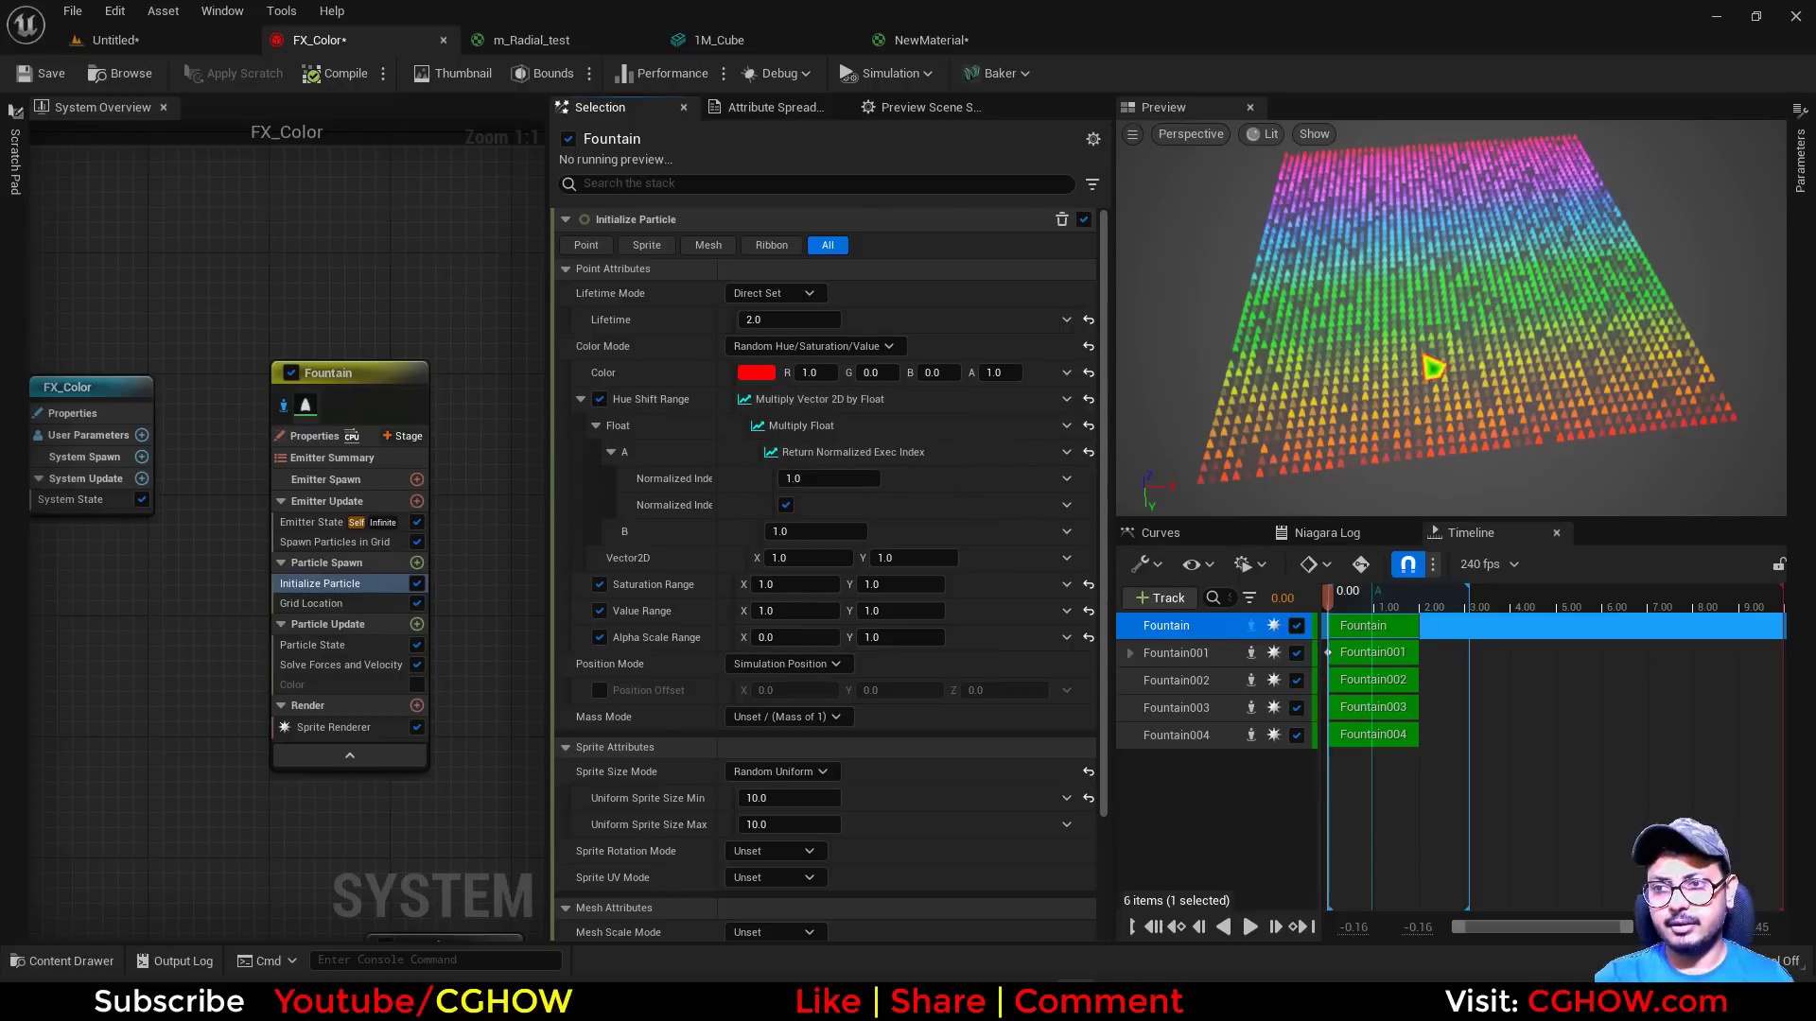
drag(1432, 368, 1608, 371)
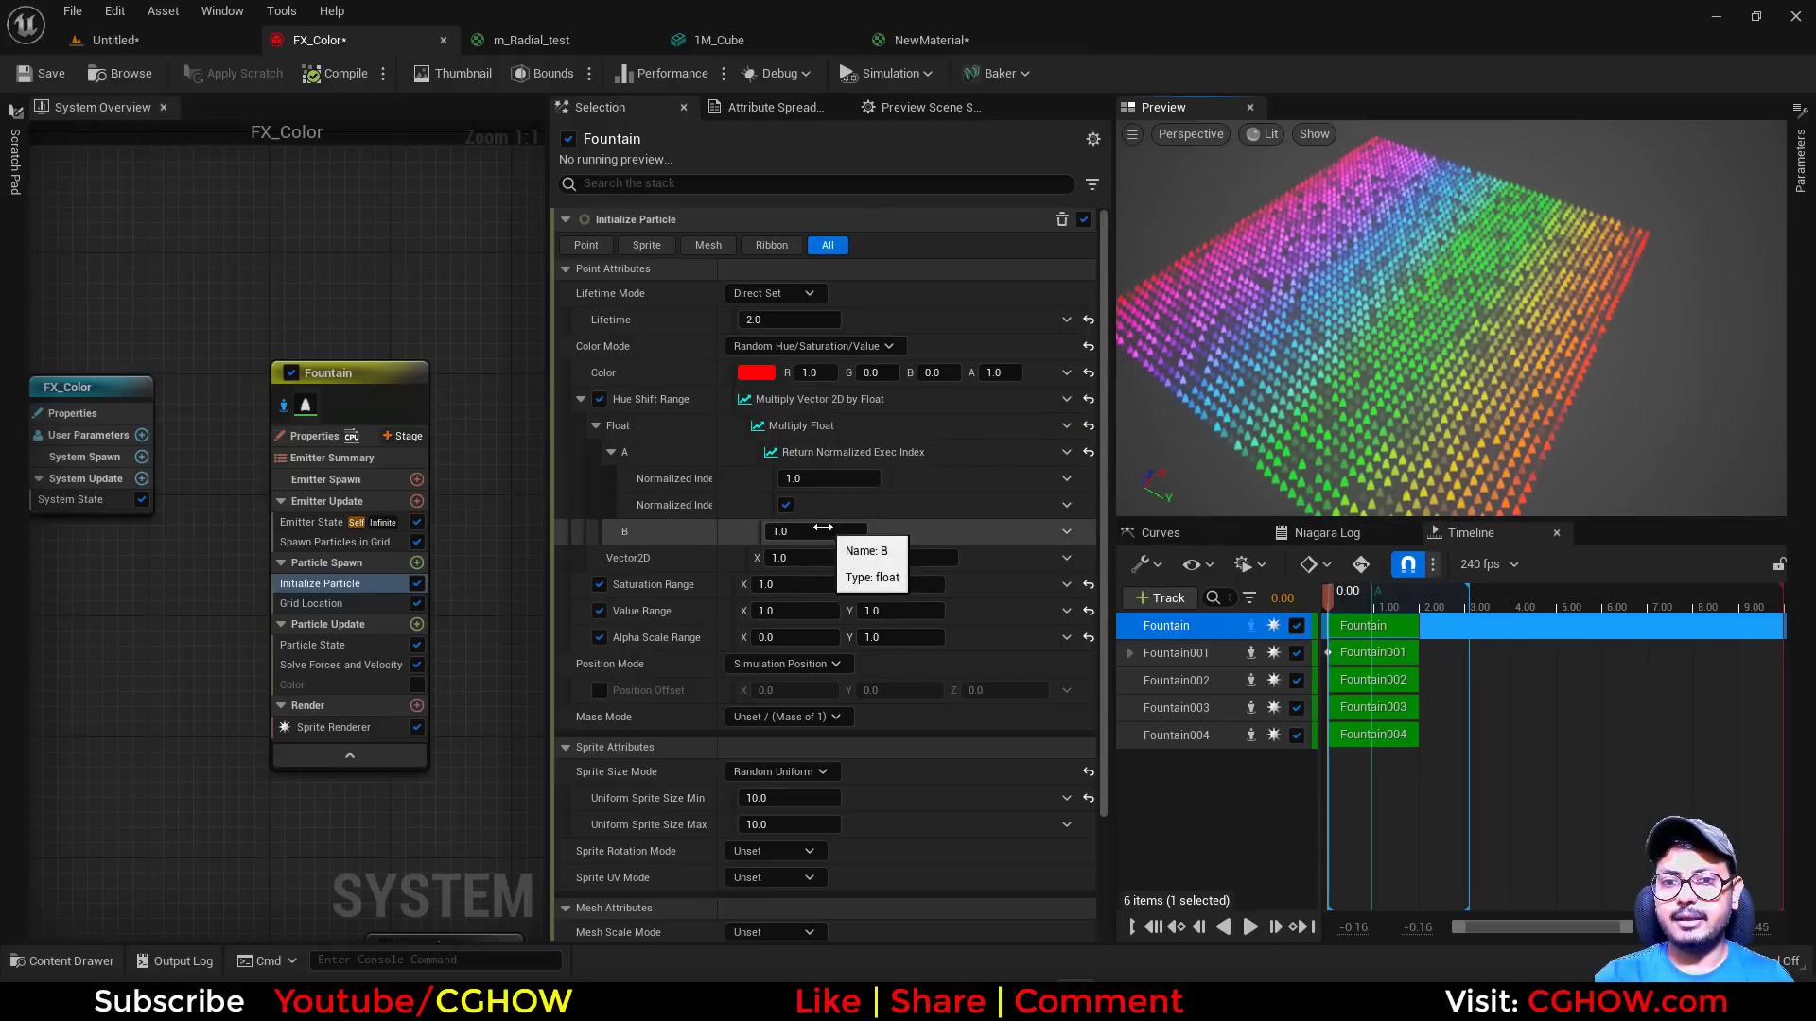
mouse_move(823, 527)
mouse_down()
mouse_move(936, 527)
mouse_move(856, 527)
mouse_up()
drag(1456, 369, 1324, 364)
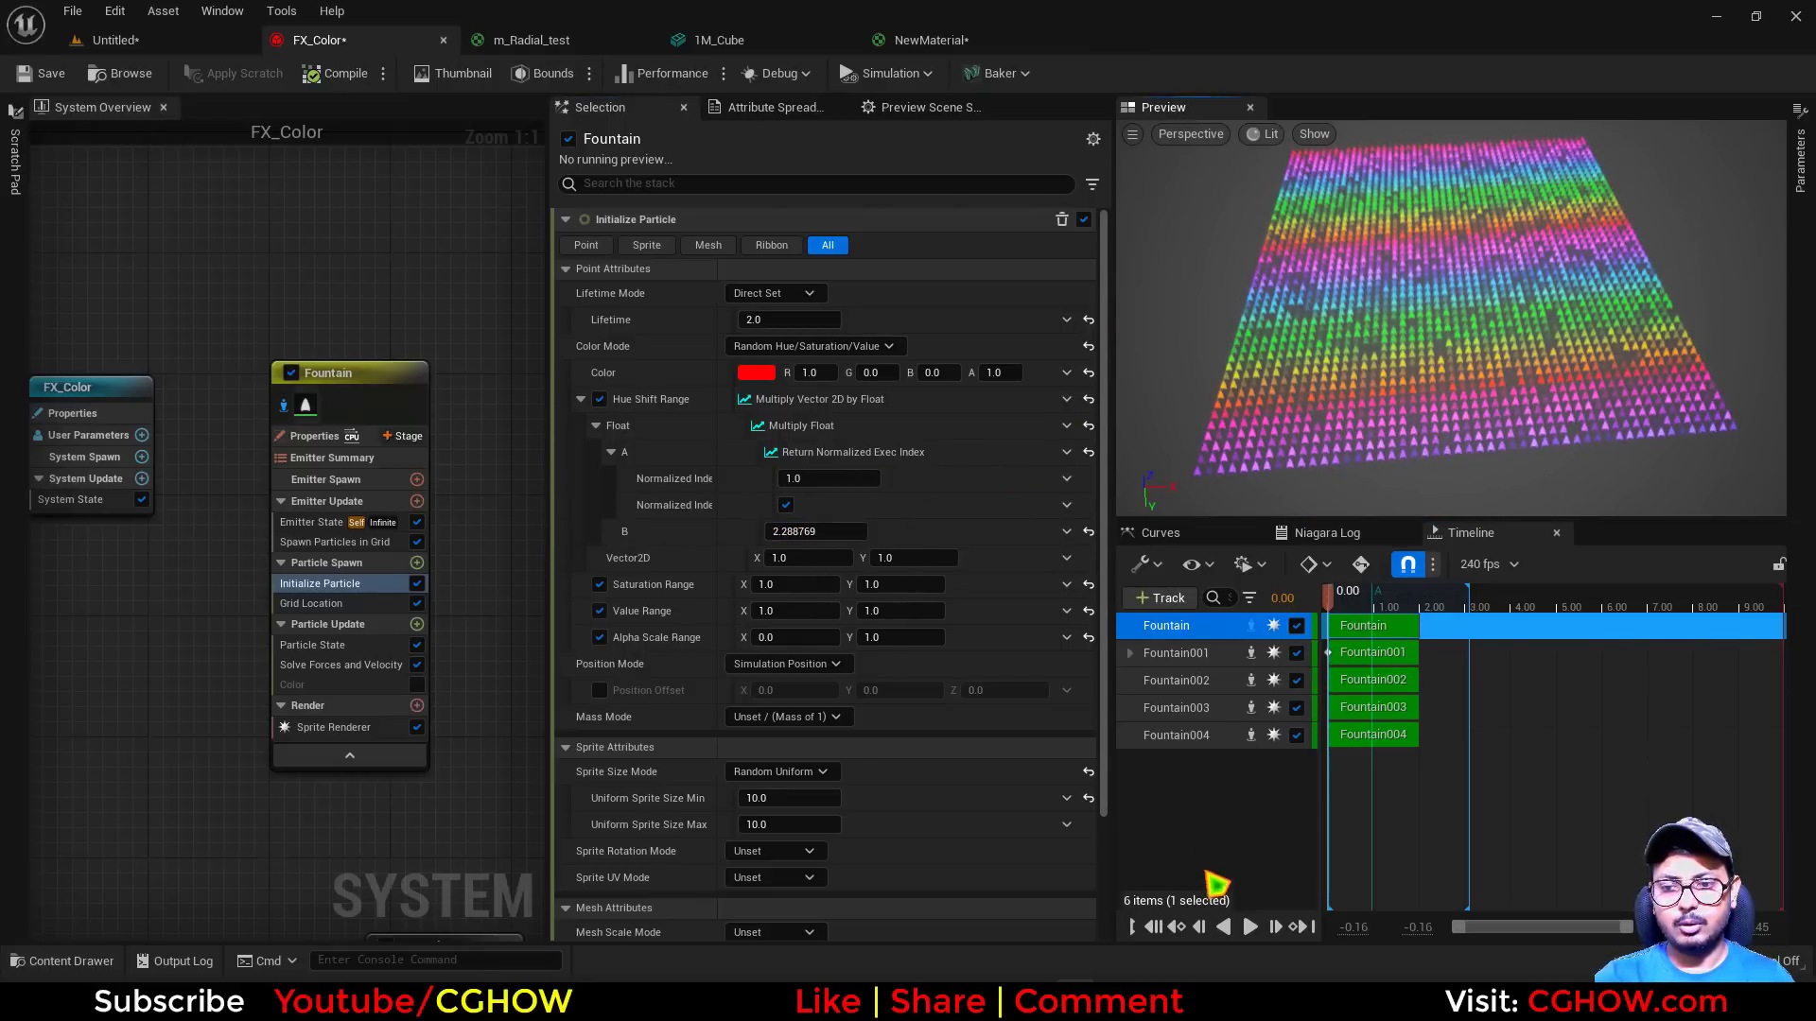
Highlight "color by range area" in the Notepad list and return to FX_Color
click(1198, 999)
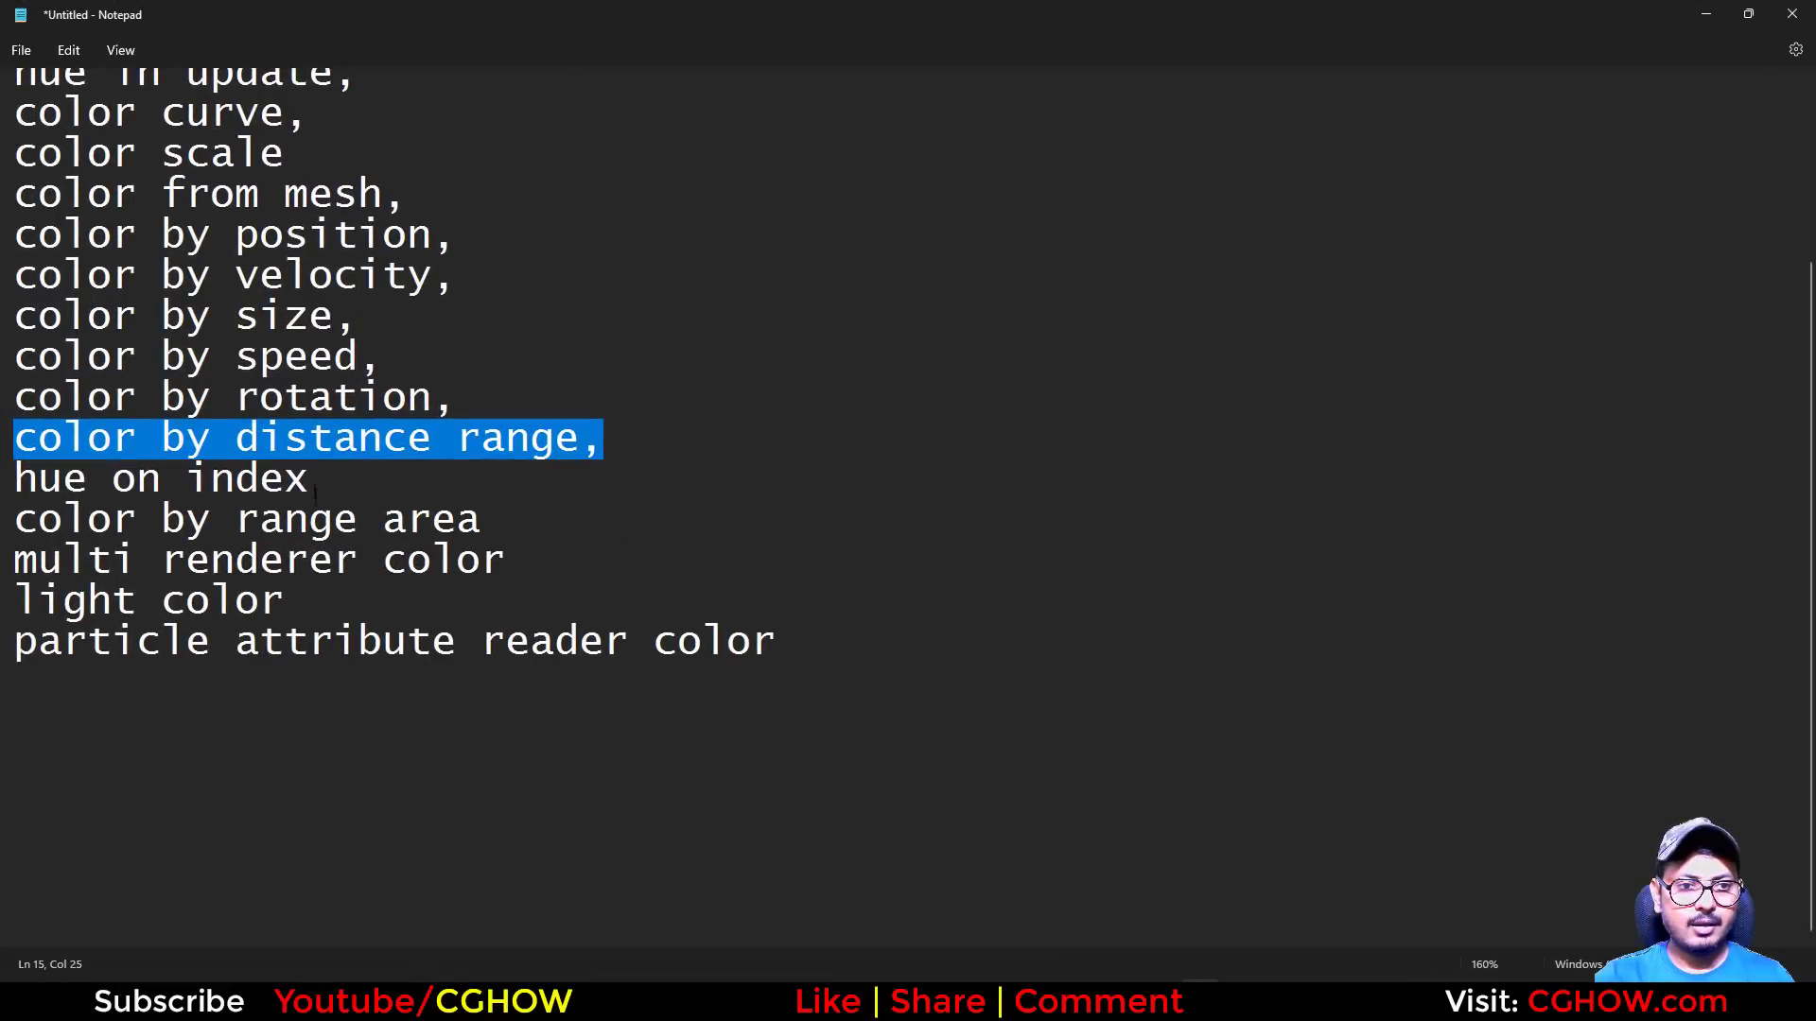
click(458, 519)
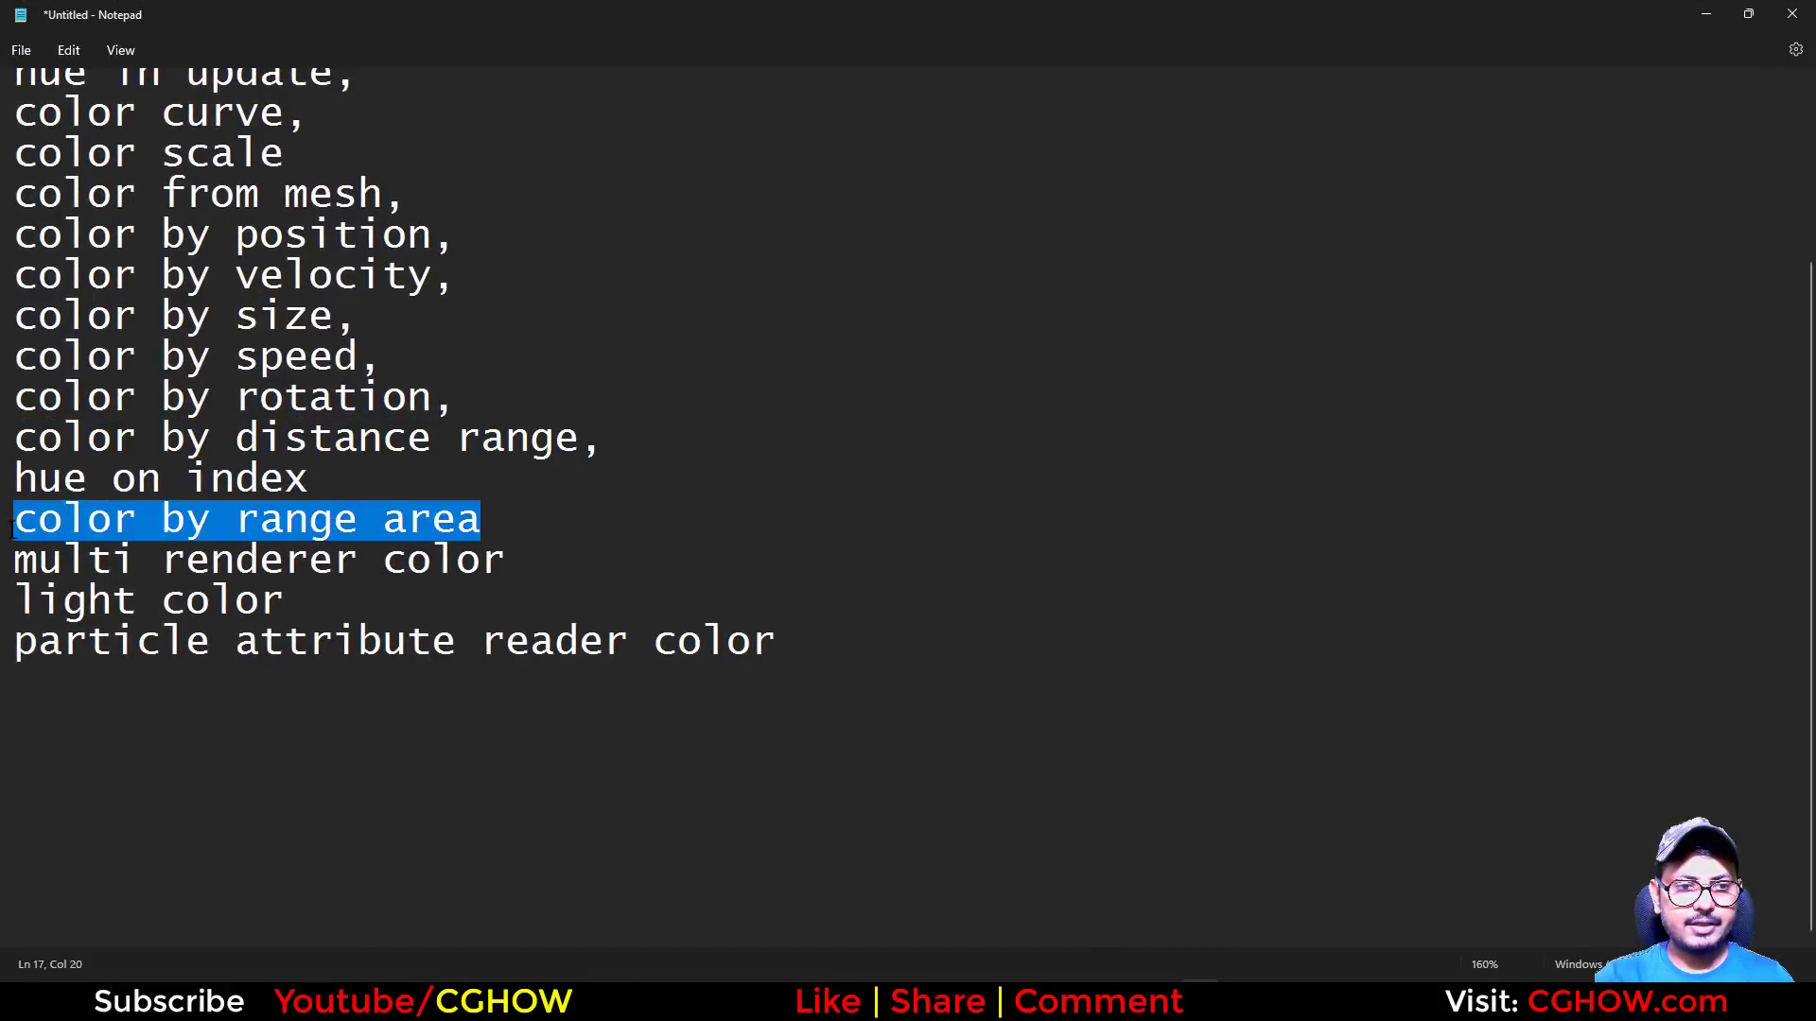
click(1699, 21)
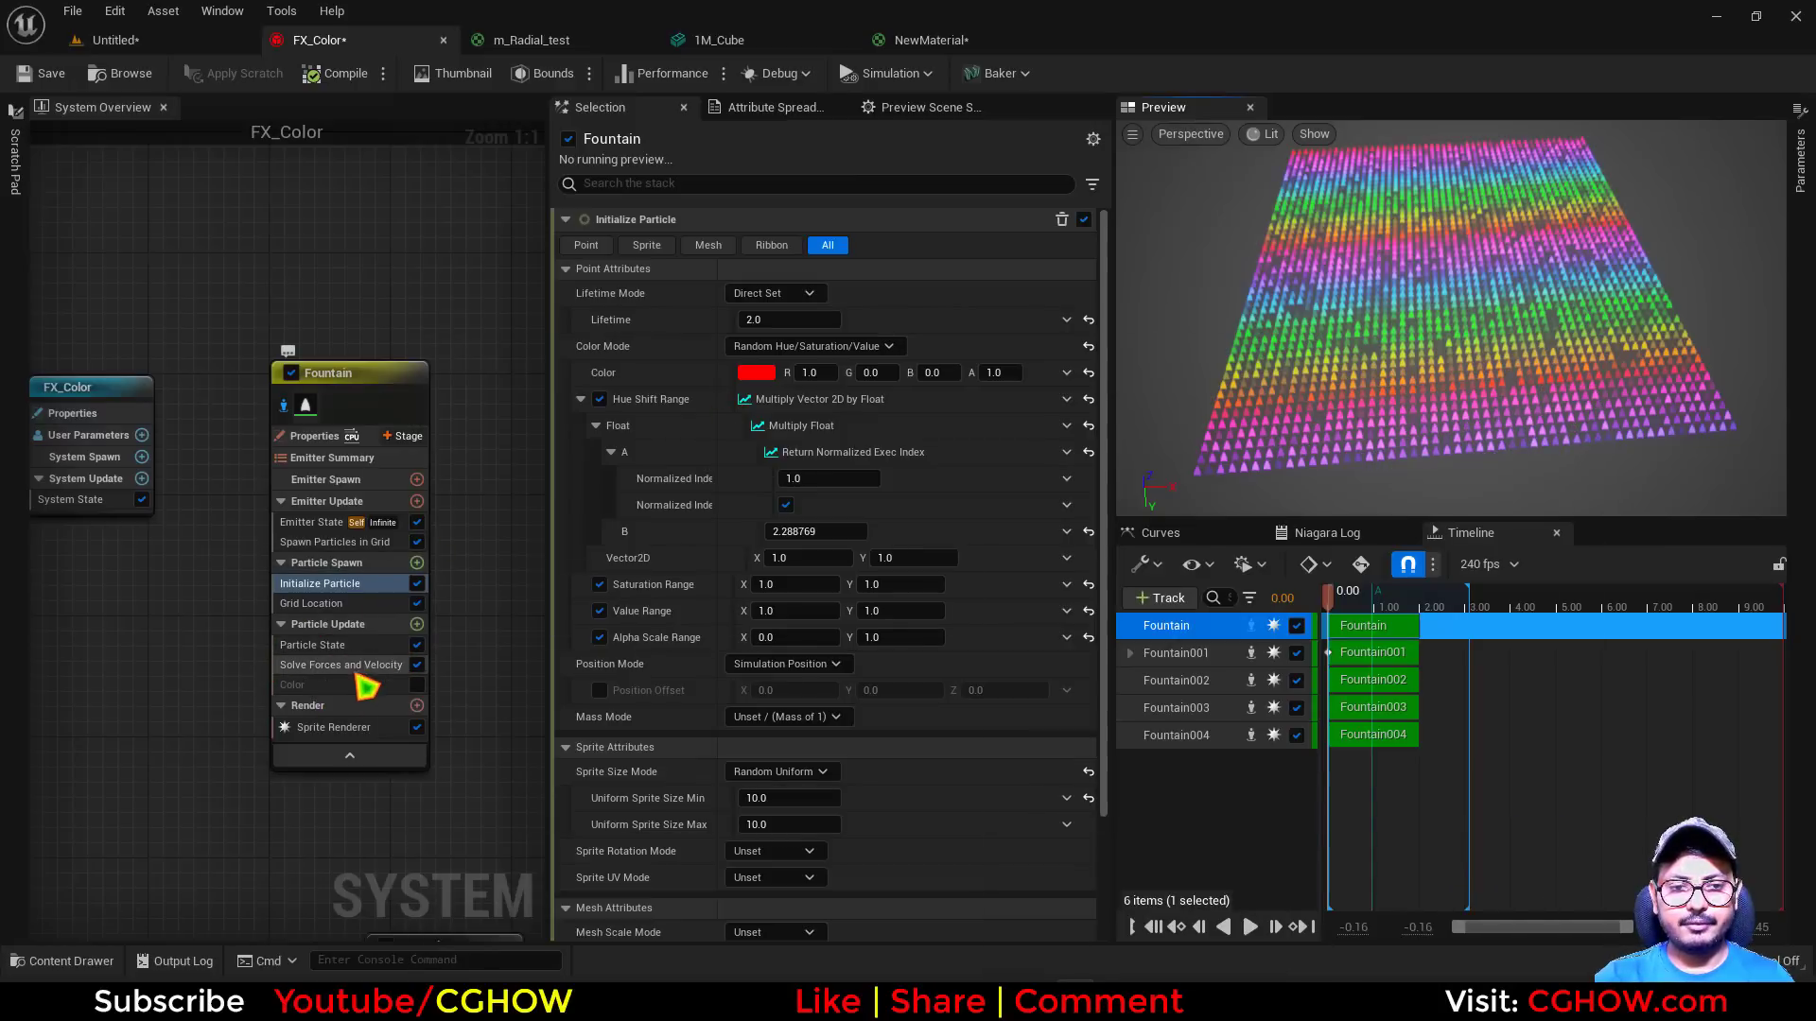
Reset Initialize Particle's Color and Hue Shift Range to their defaults
click(1088, 374)
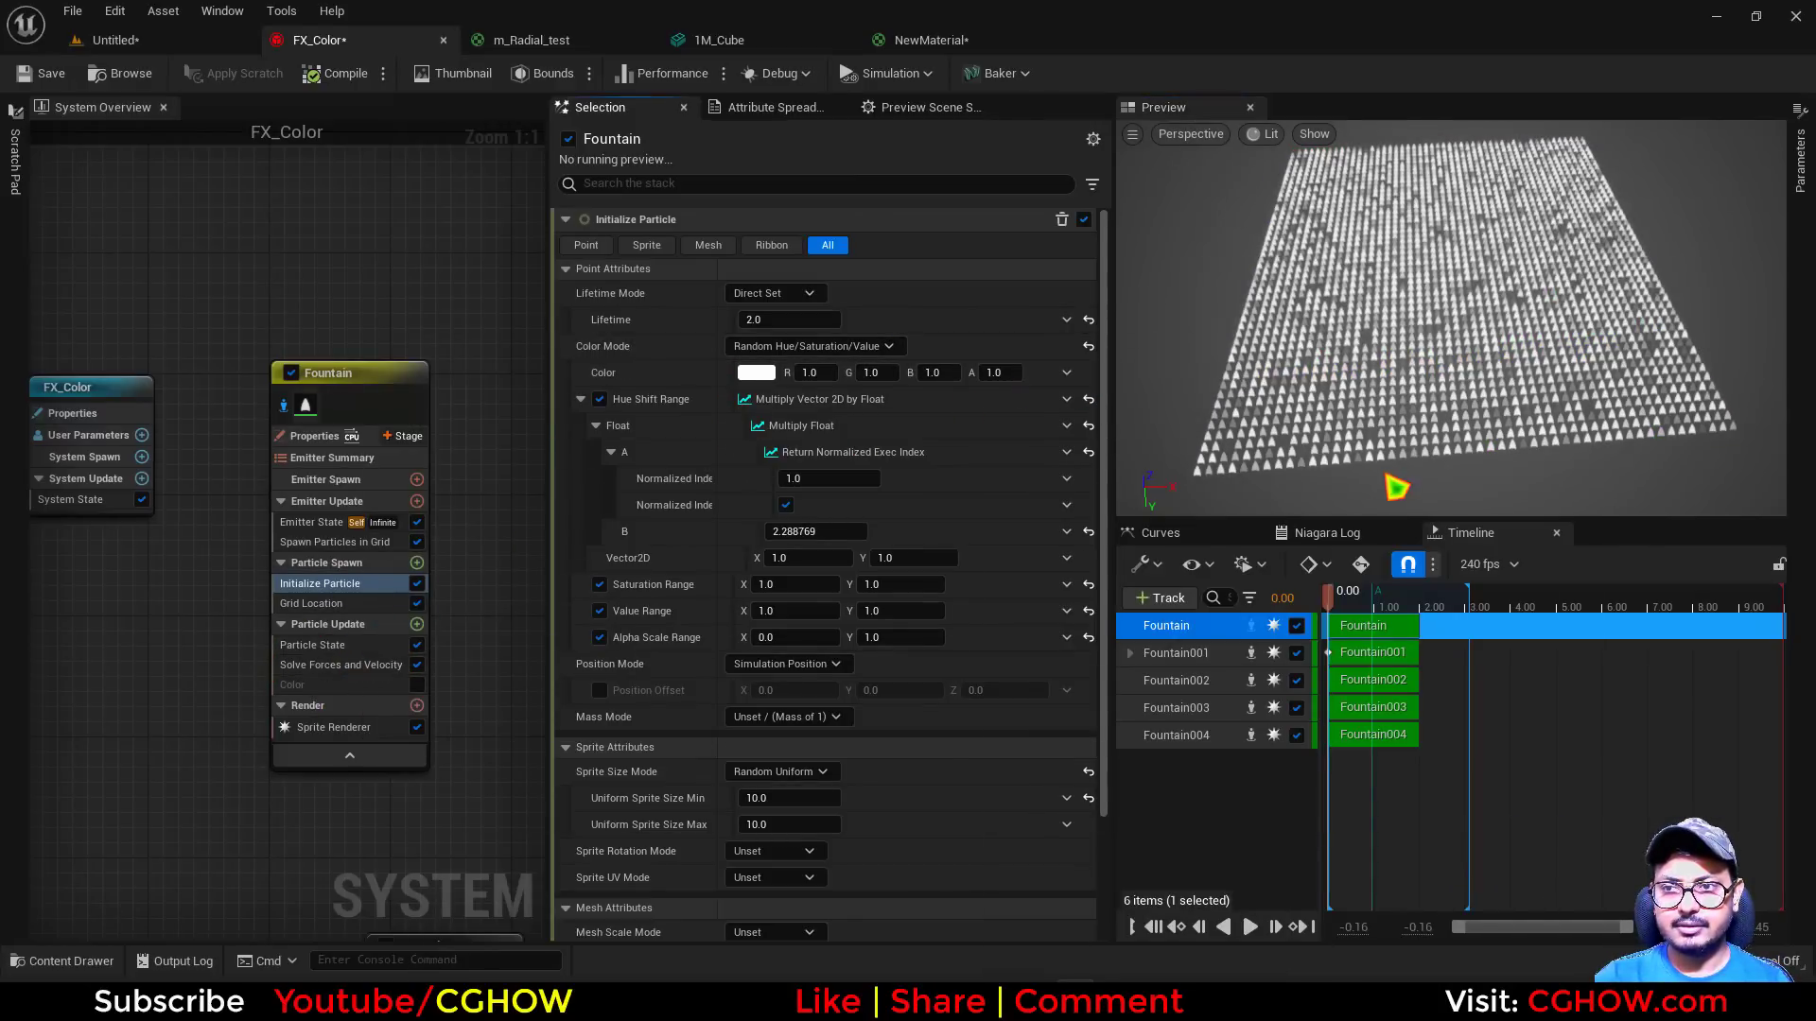
click(1088, 399)
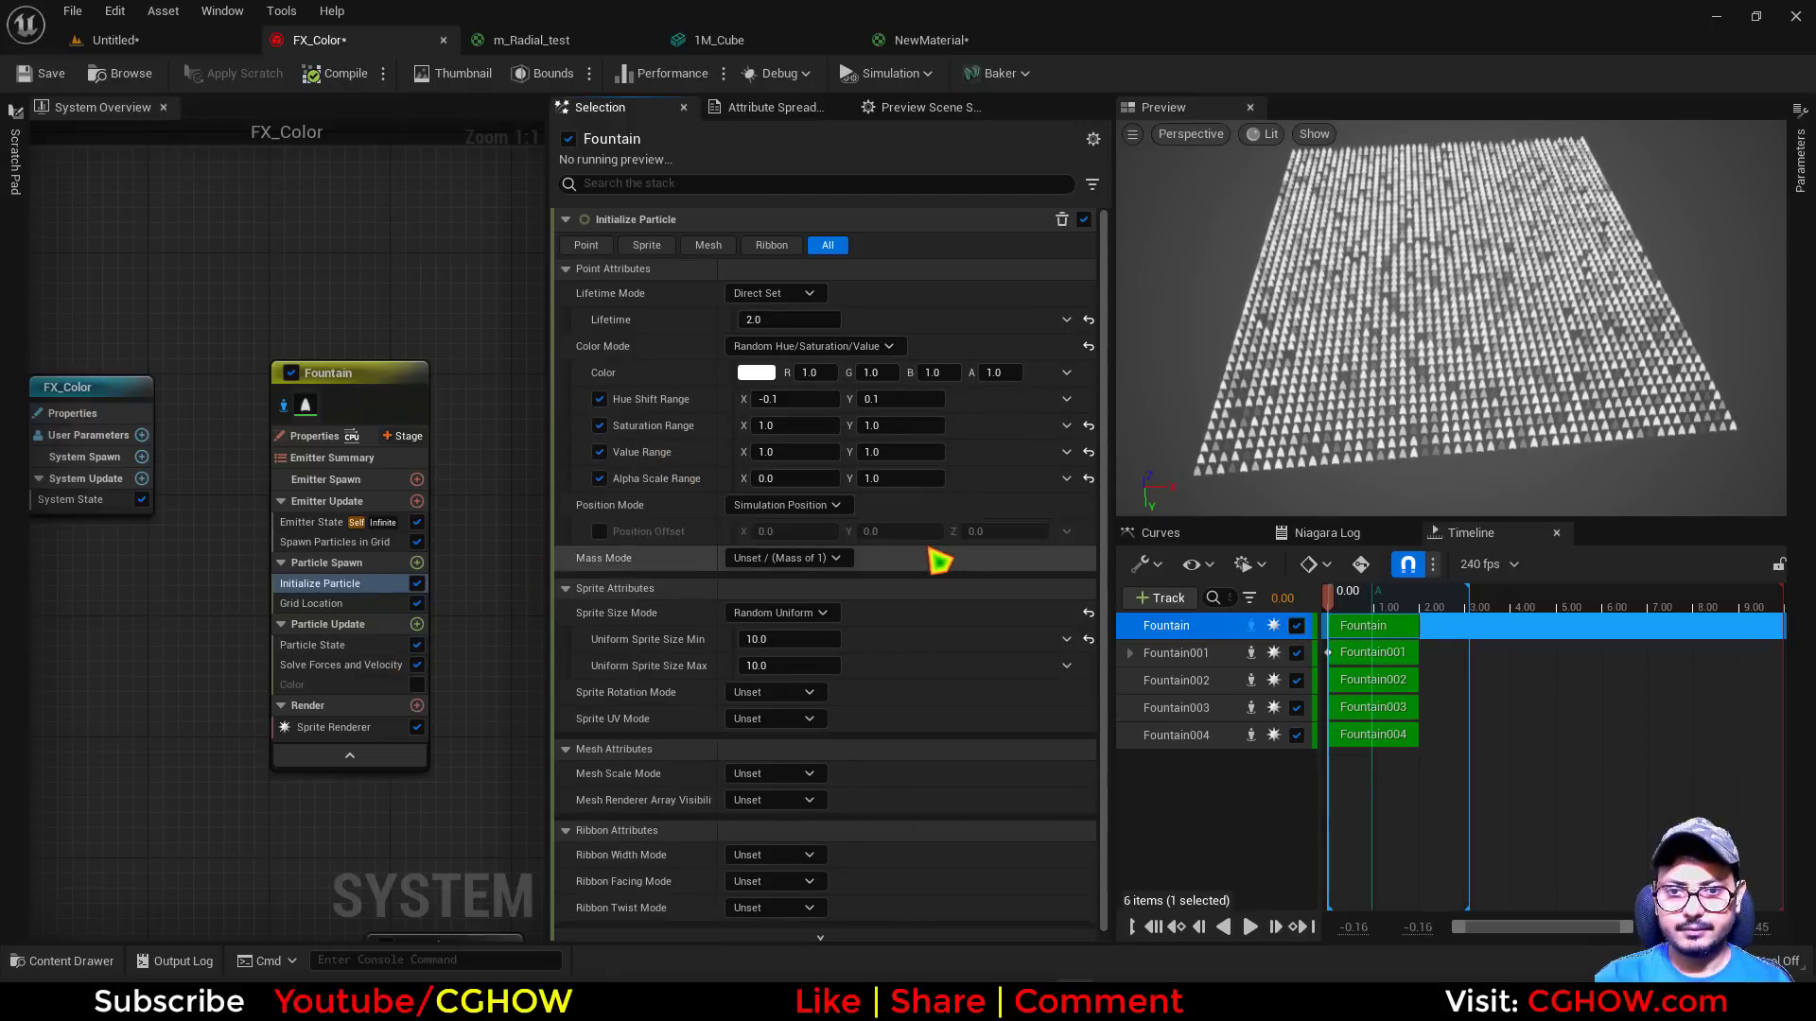
Set Initialize Particle's Color Mode to Unset and enable the Color module in the Fountain emitter's Particle Update
click(775, 346)
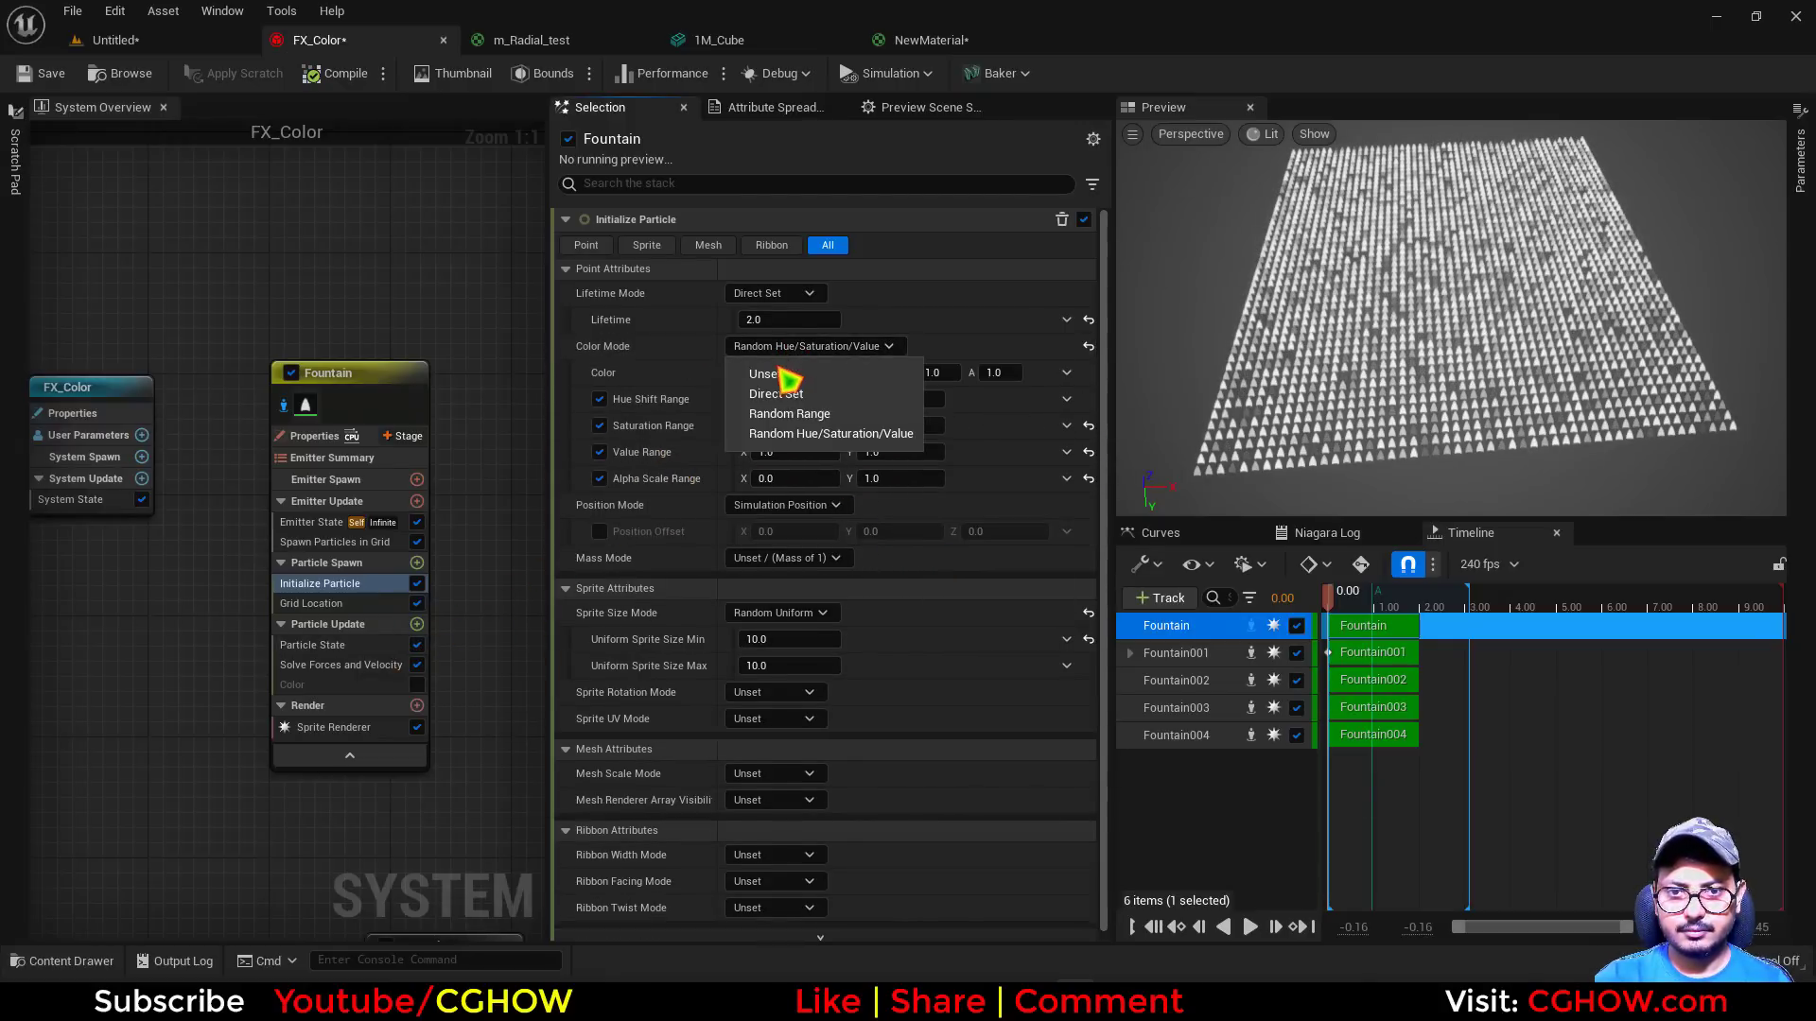
click(756, 371)
click(416, 685)
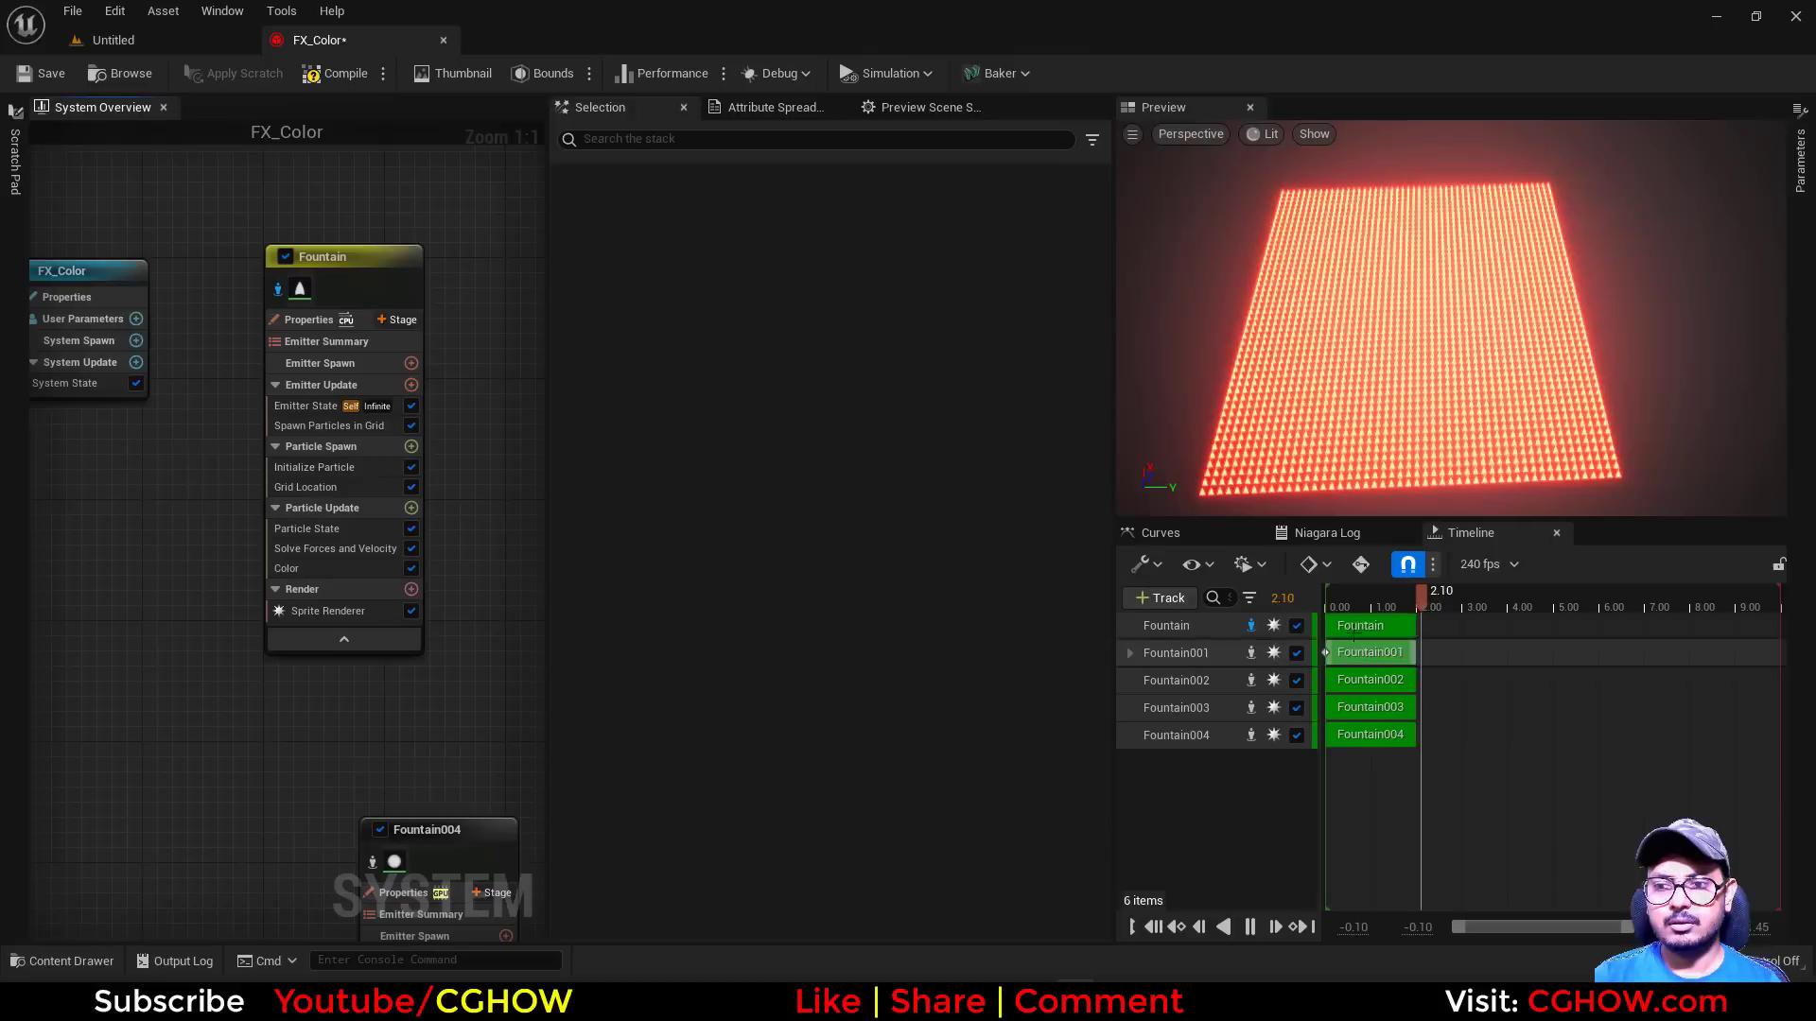
Add a Region Mask module to the Fountain emitter's Particle Spawn with Sphere as its Region Type
click(412, 446)
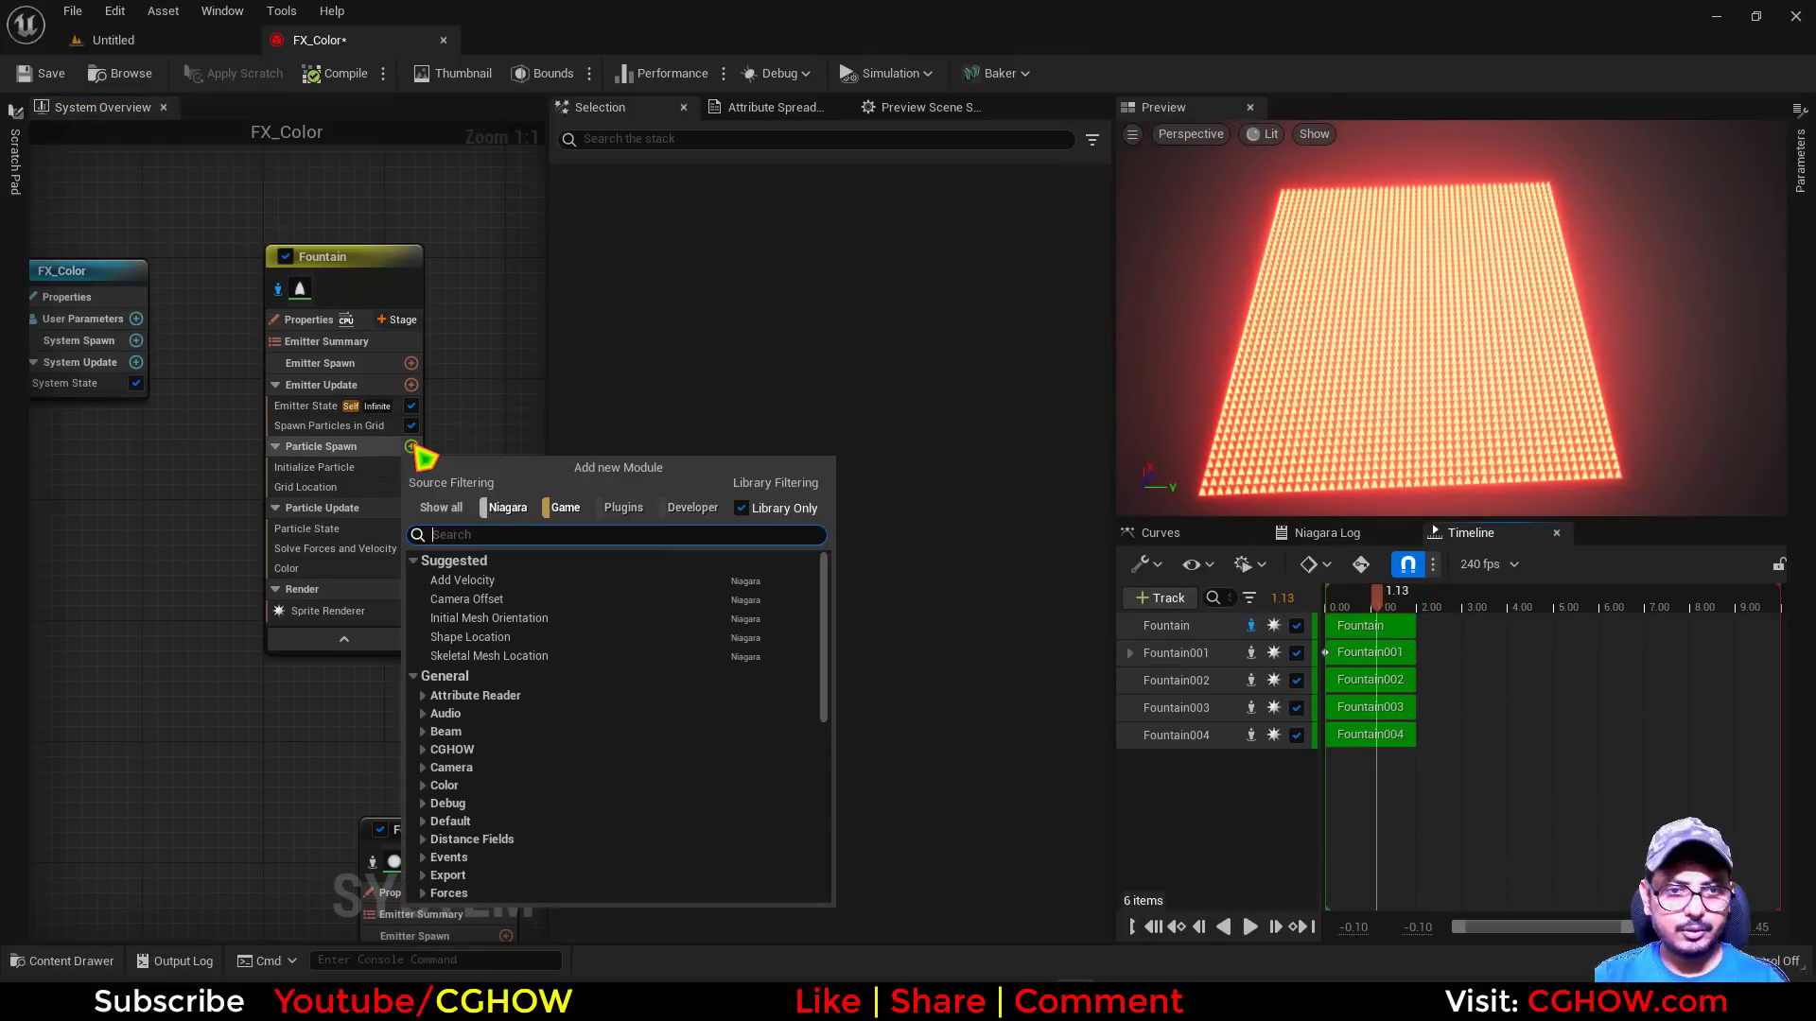
text(mas)
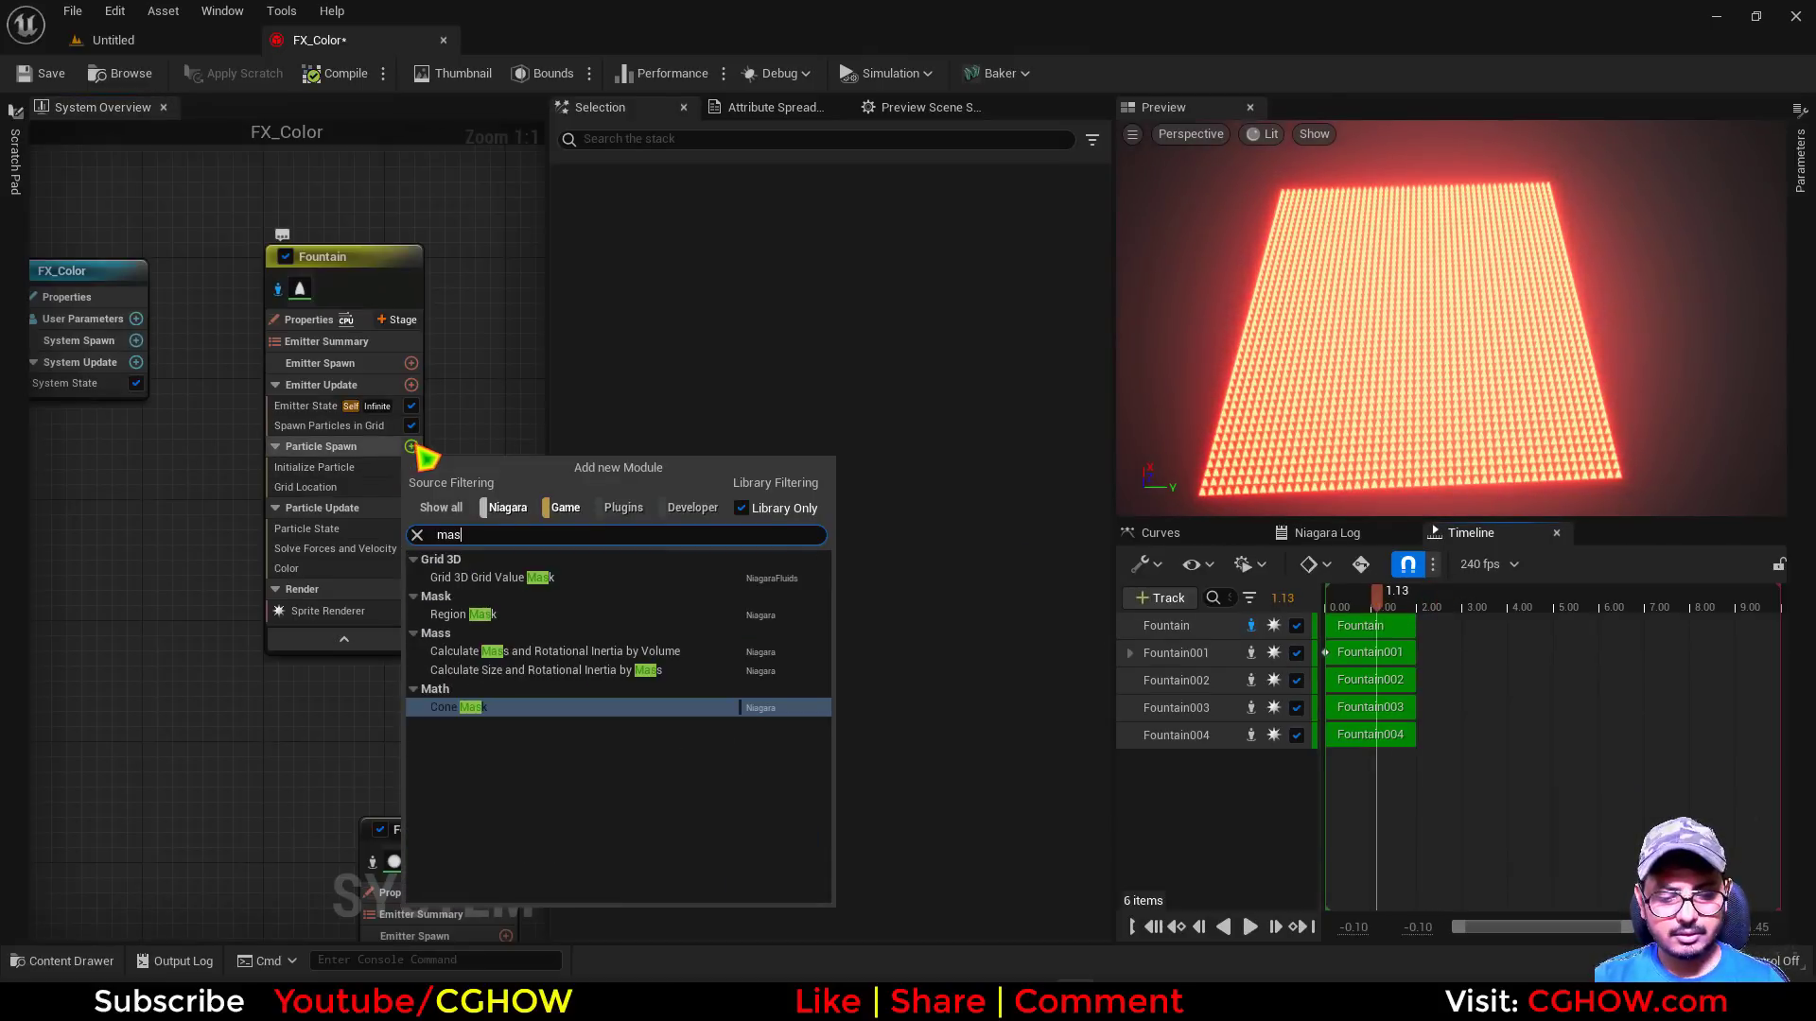
click(464, 615)
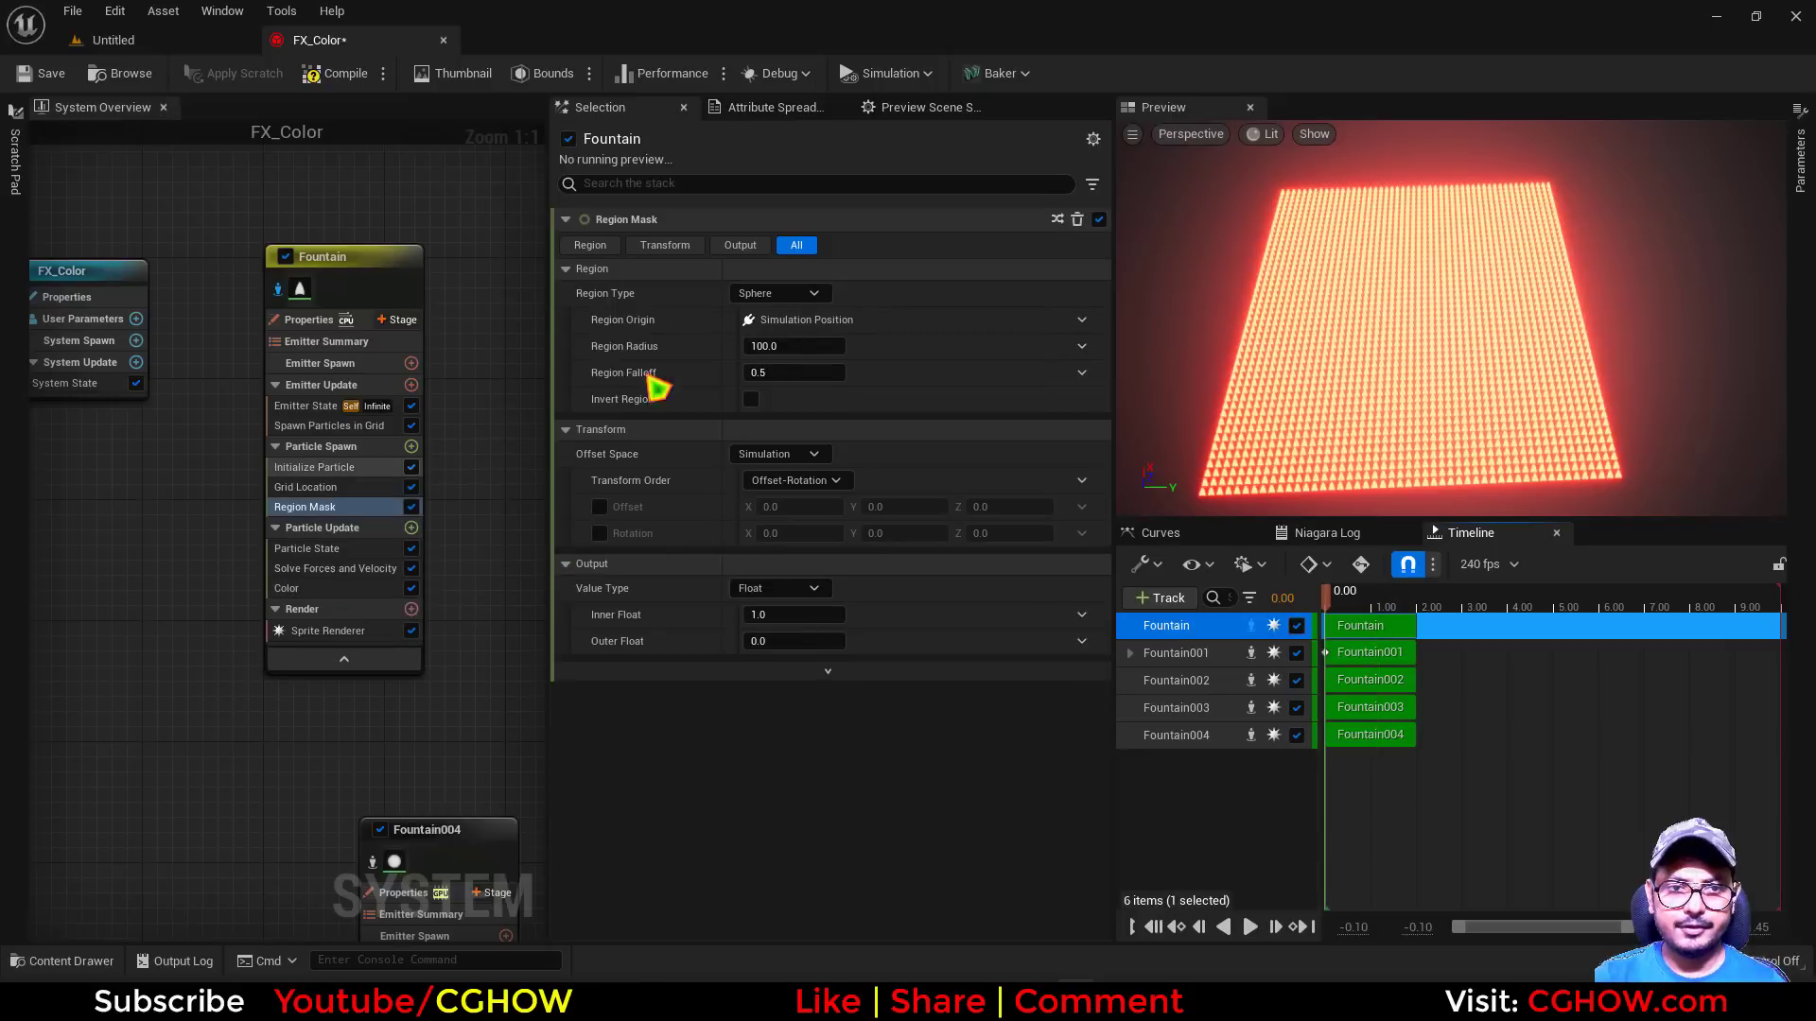
click(791, 294)
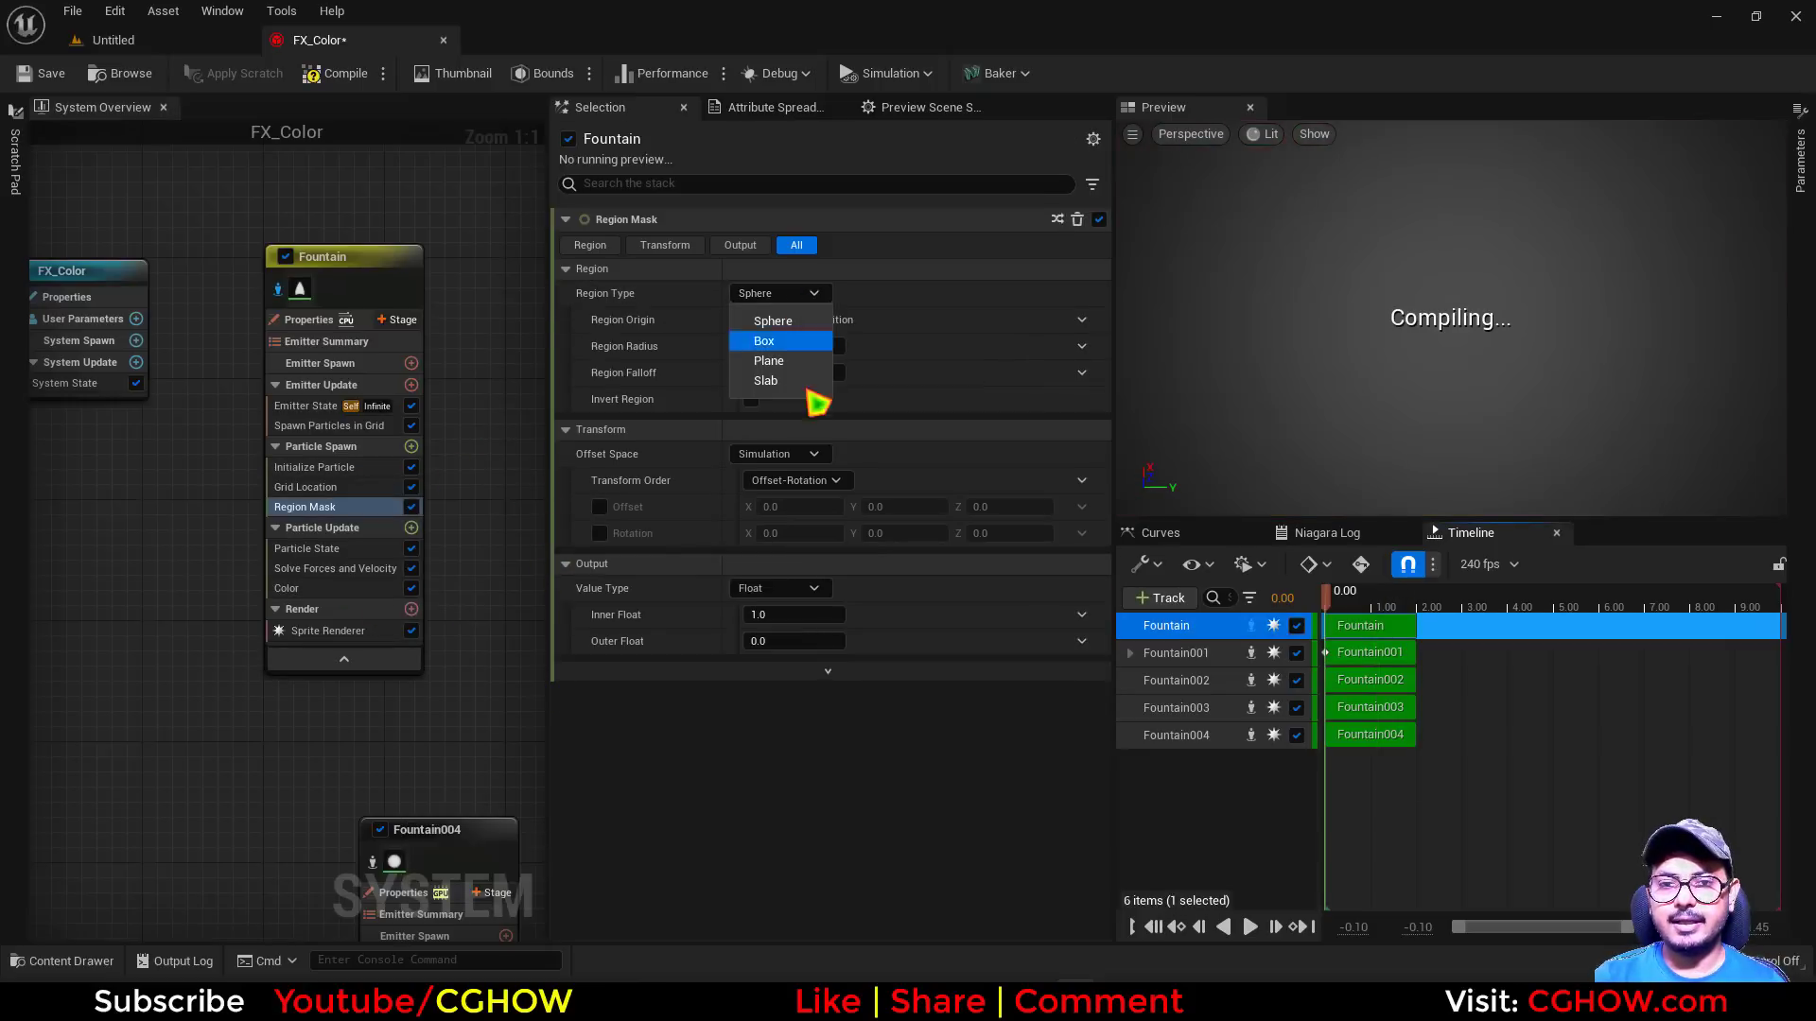
click(773, 325)
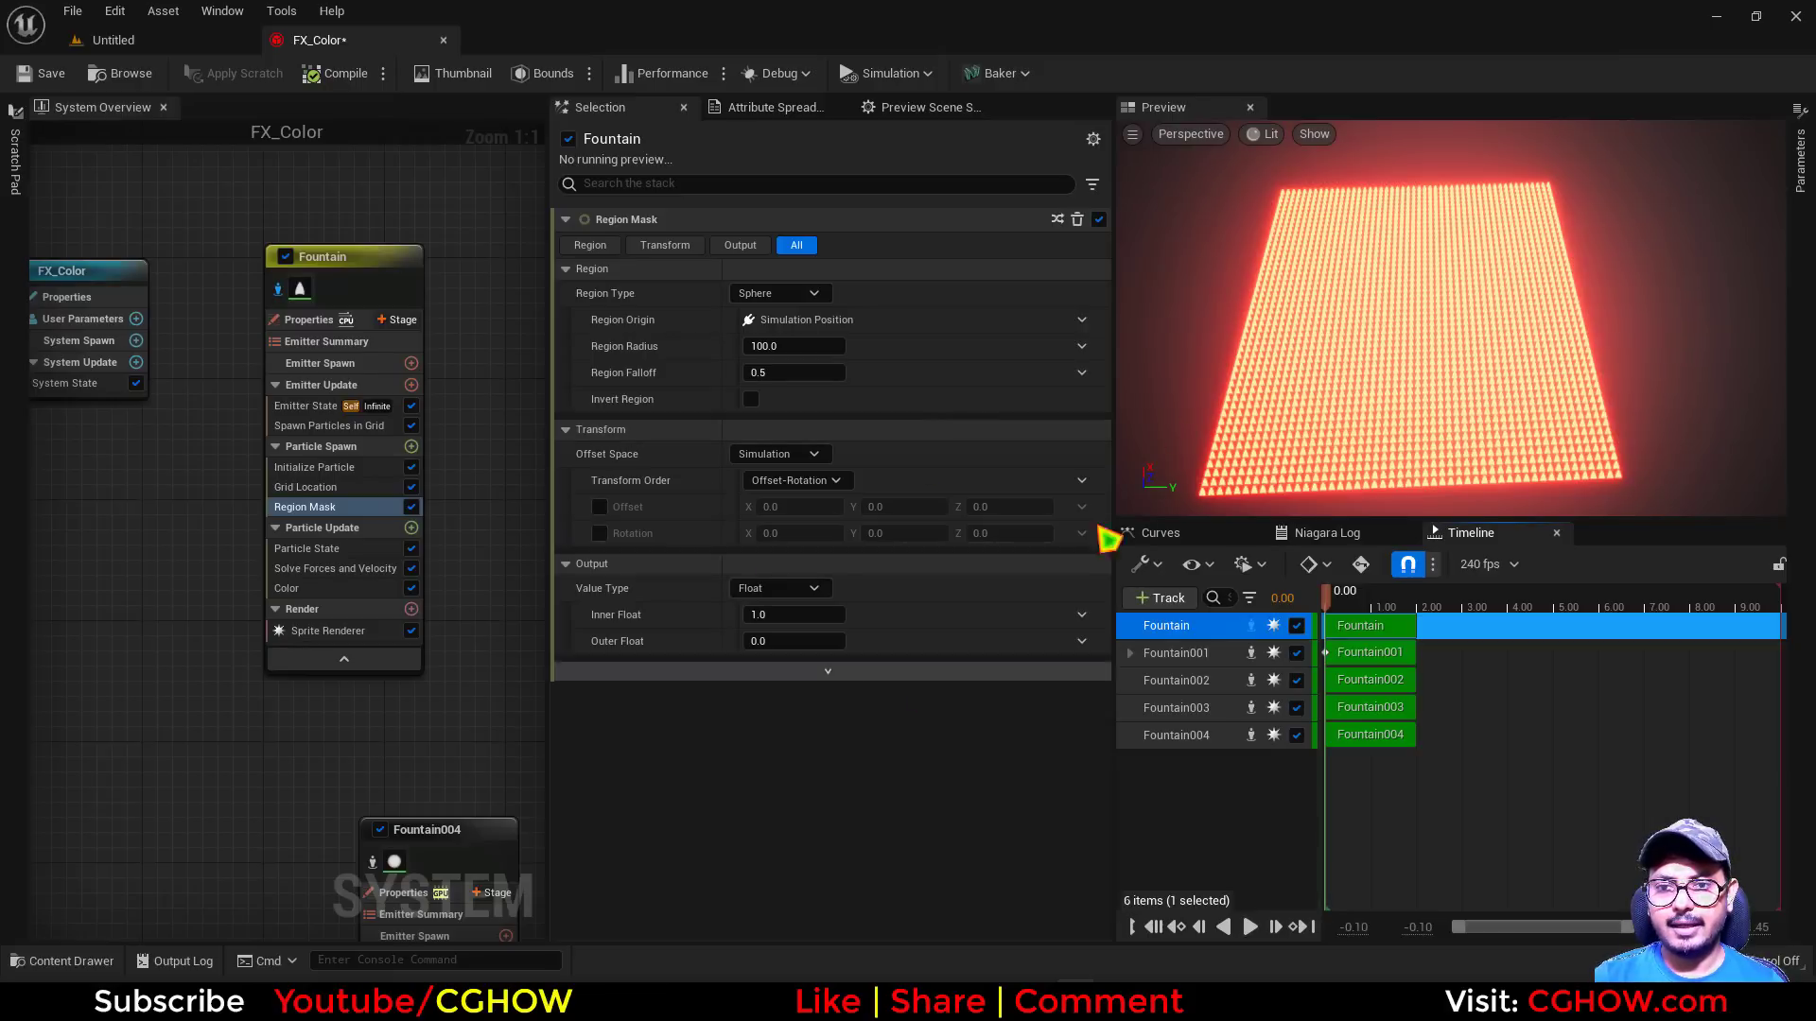
Show the Region Mask's advanced inputs and expand its list of parameter writes
click(844, 674)
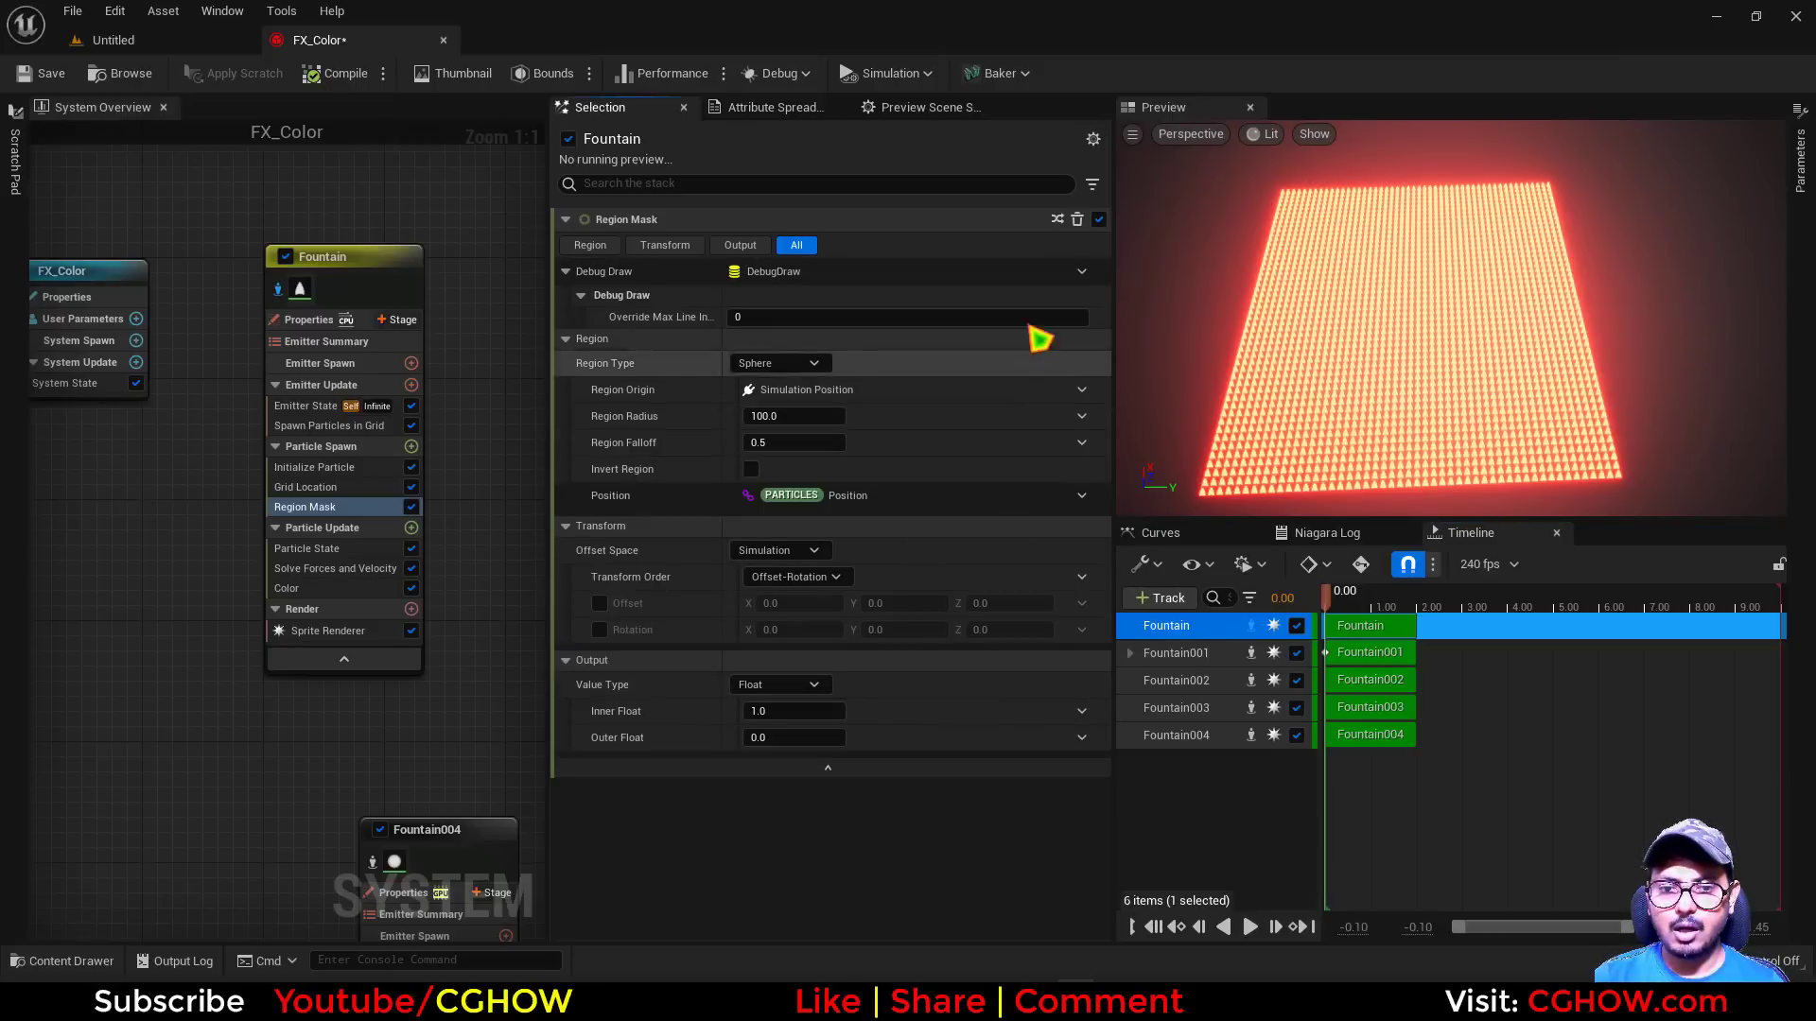
click(1059, 221)
click(995, 230)
click(1092, 185)
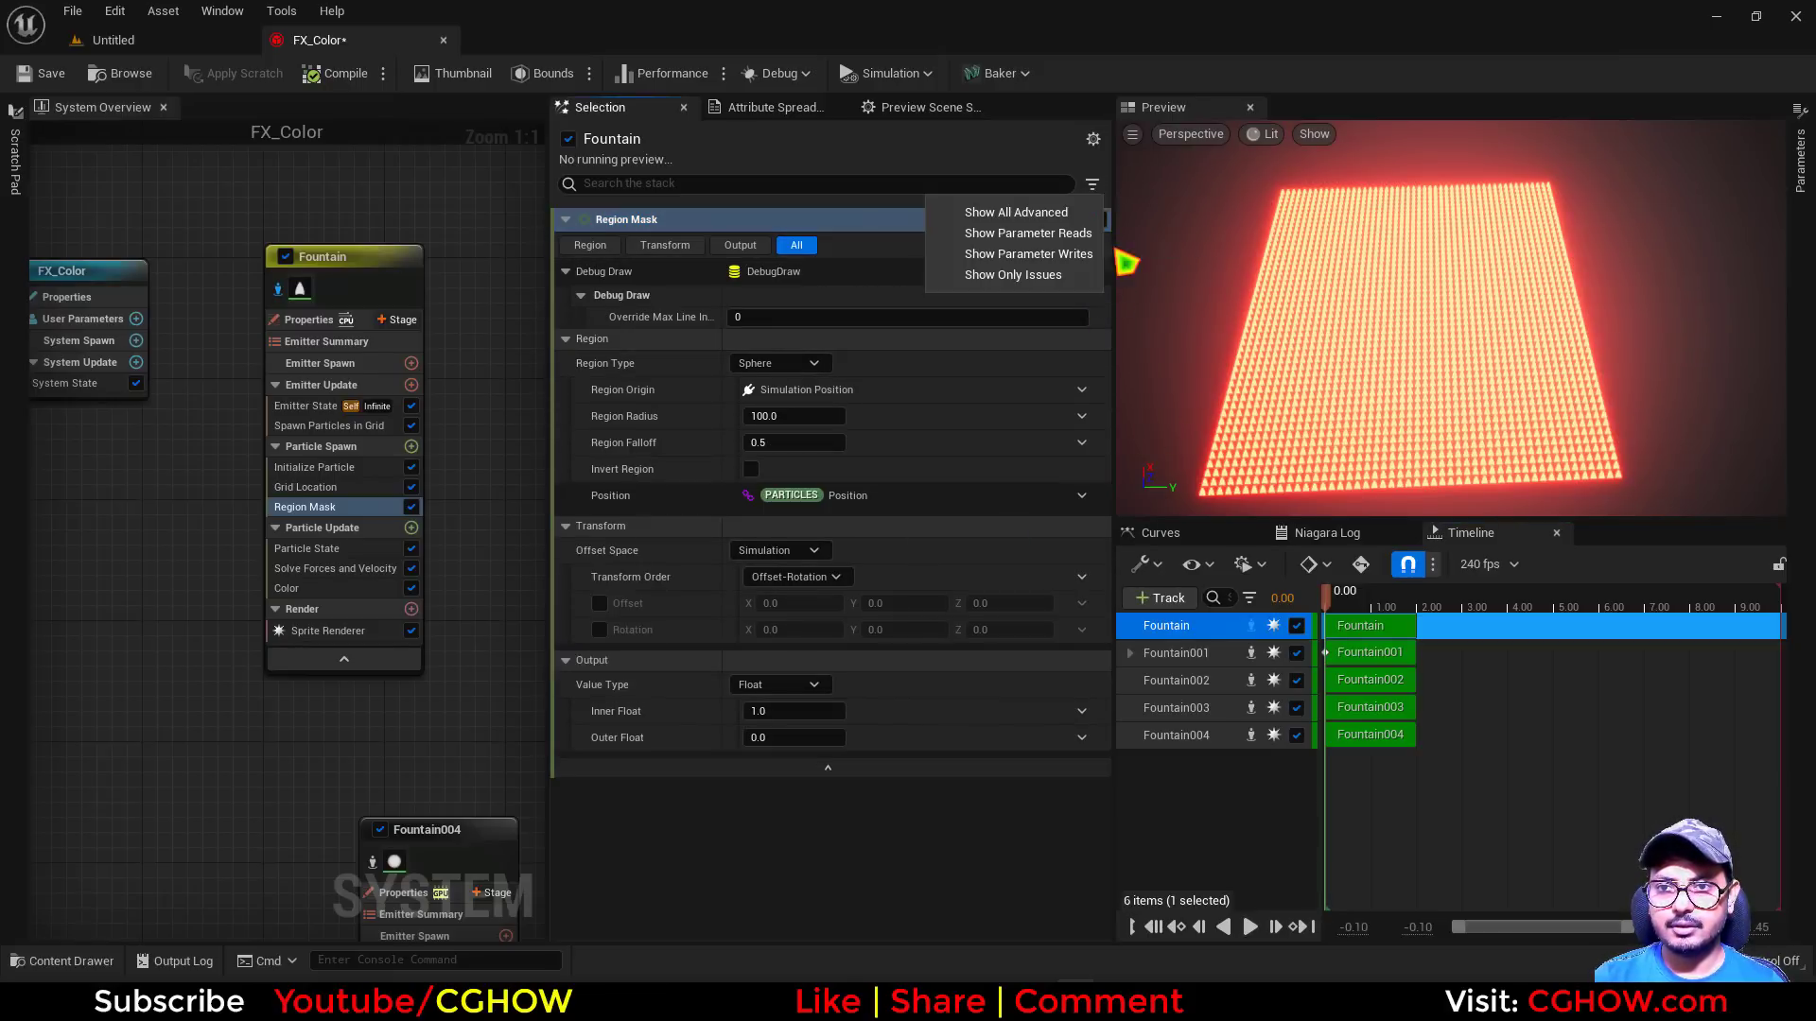
click(1068, 256)
click(567, 784)
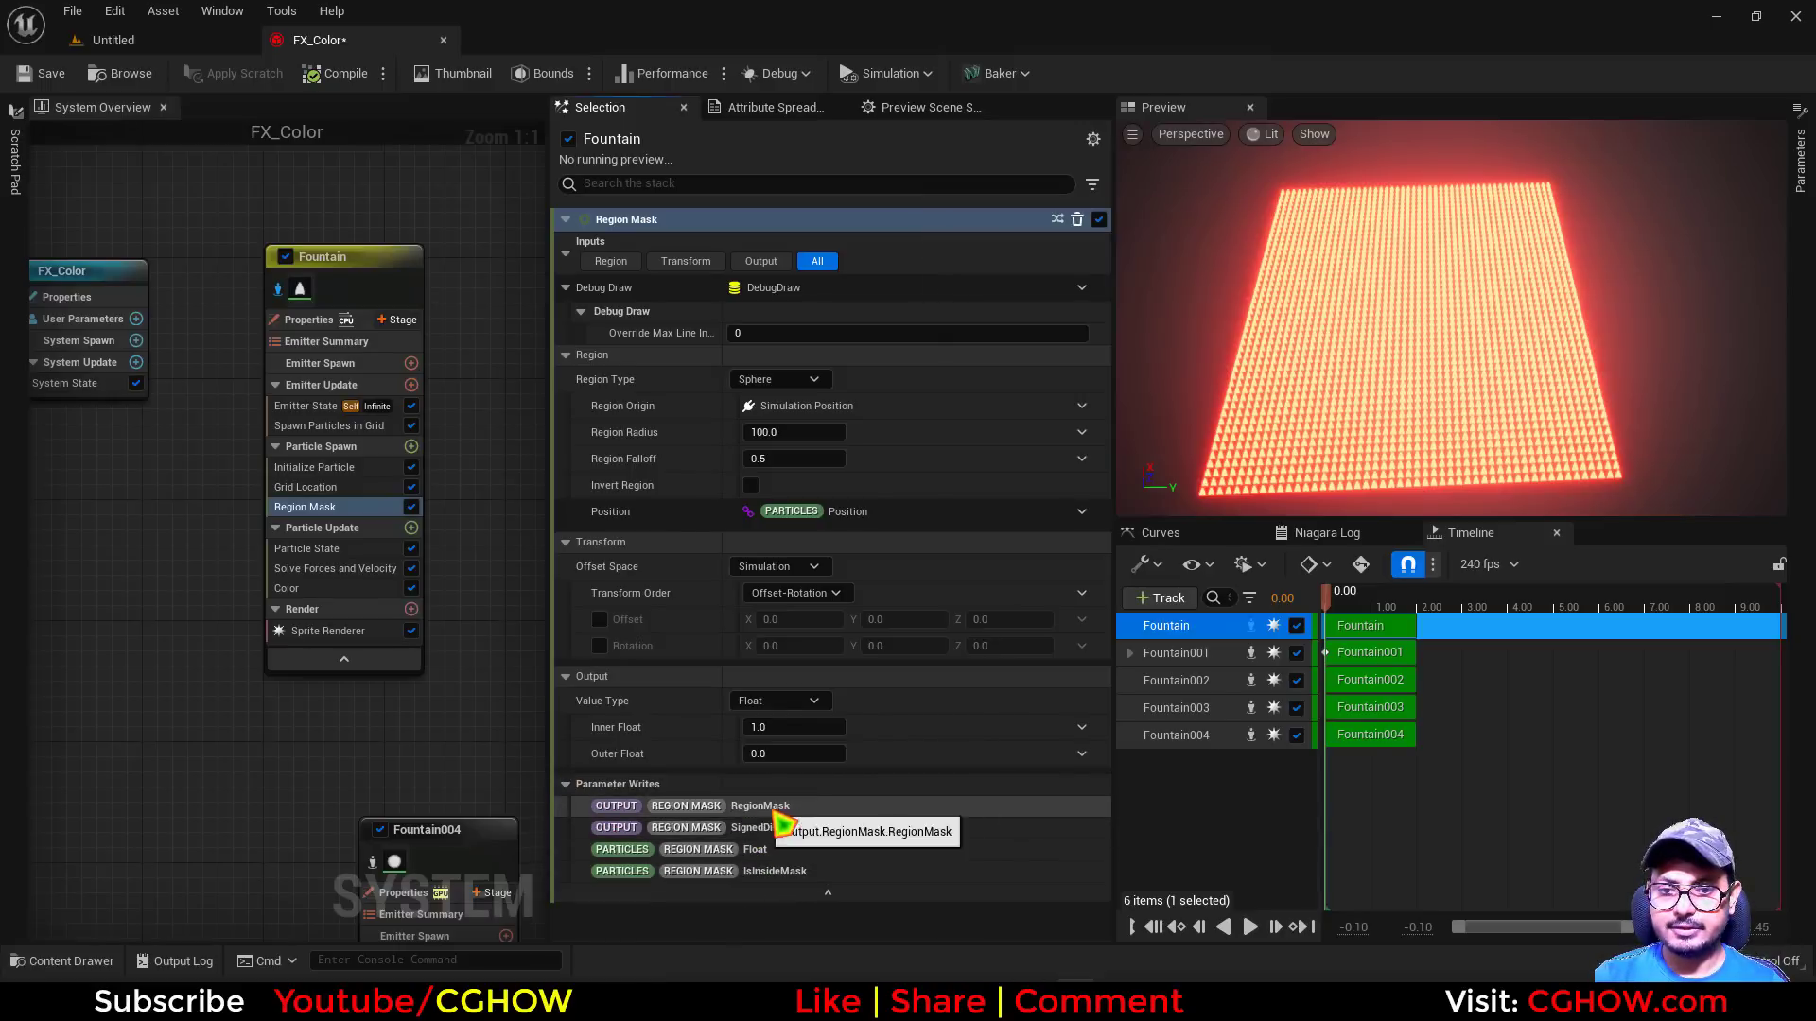
Link the Color module's LerpFactor to PARTICLES REGION MASK Float and set StartColor's red value to 1
click(305, 590)
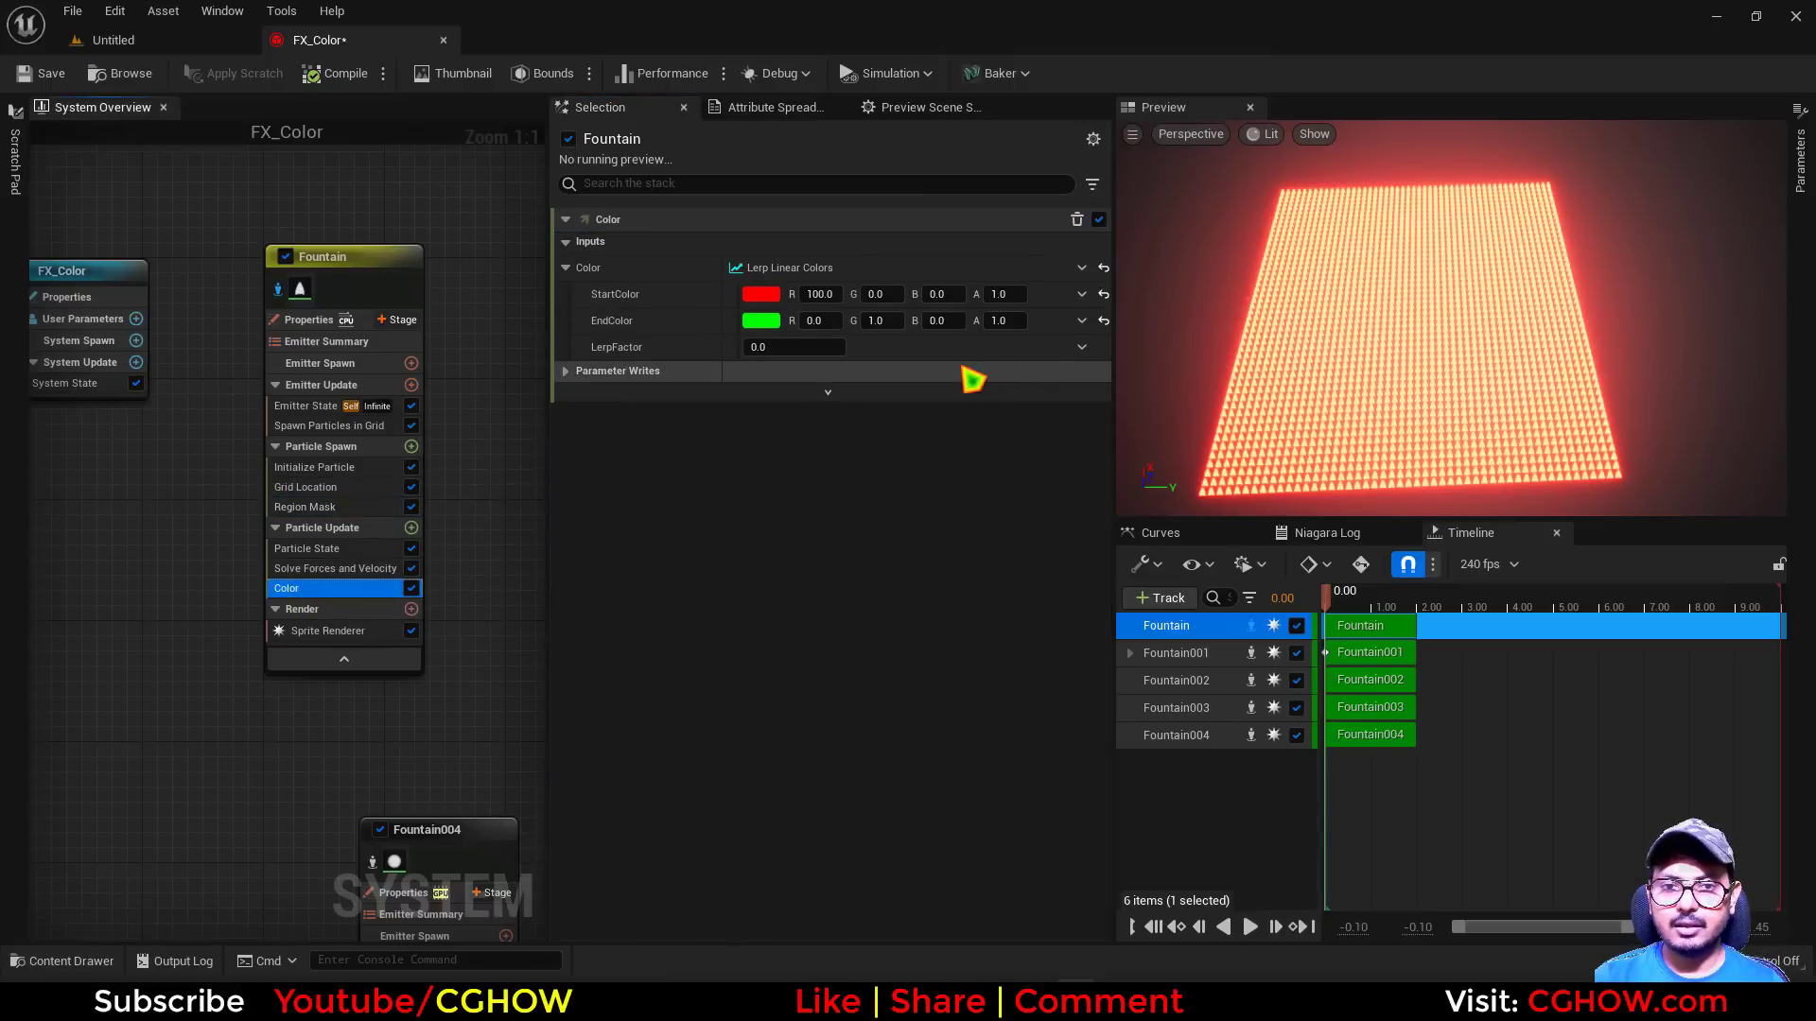
click(1085, 349)
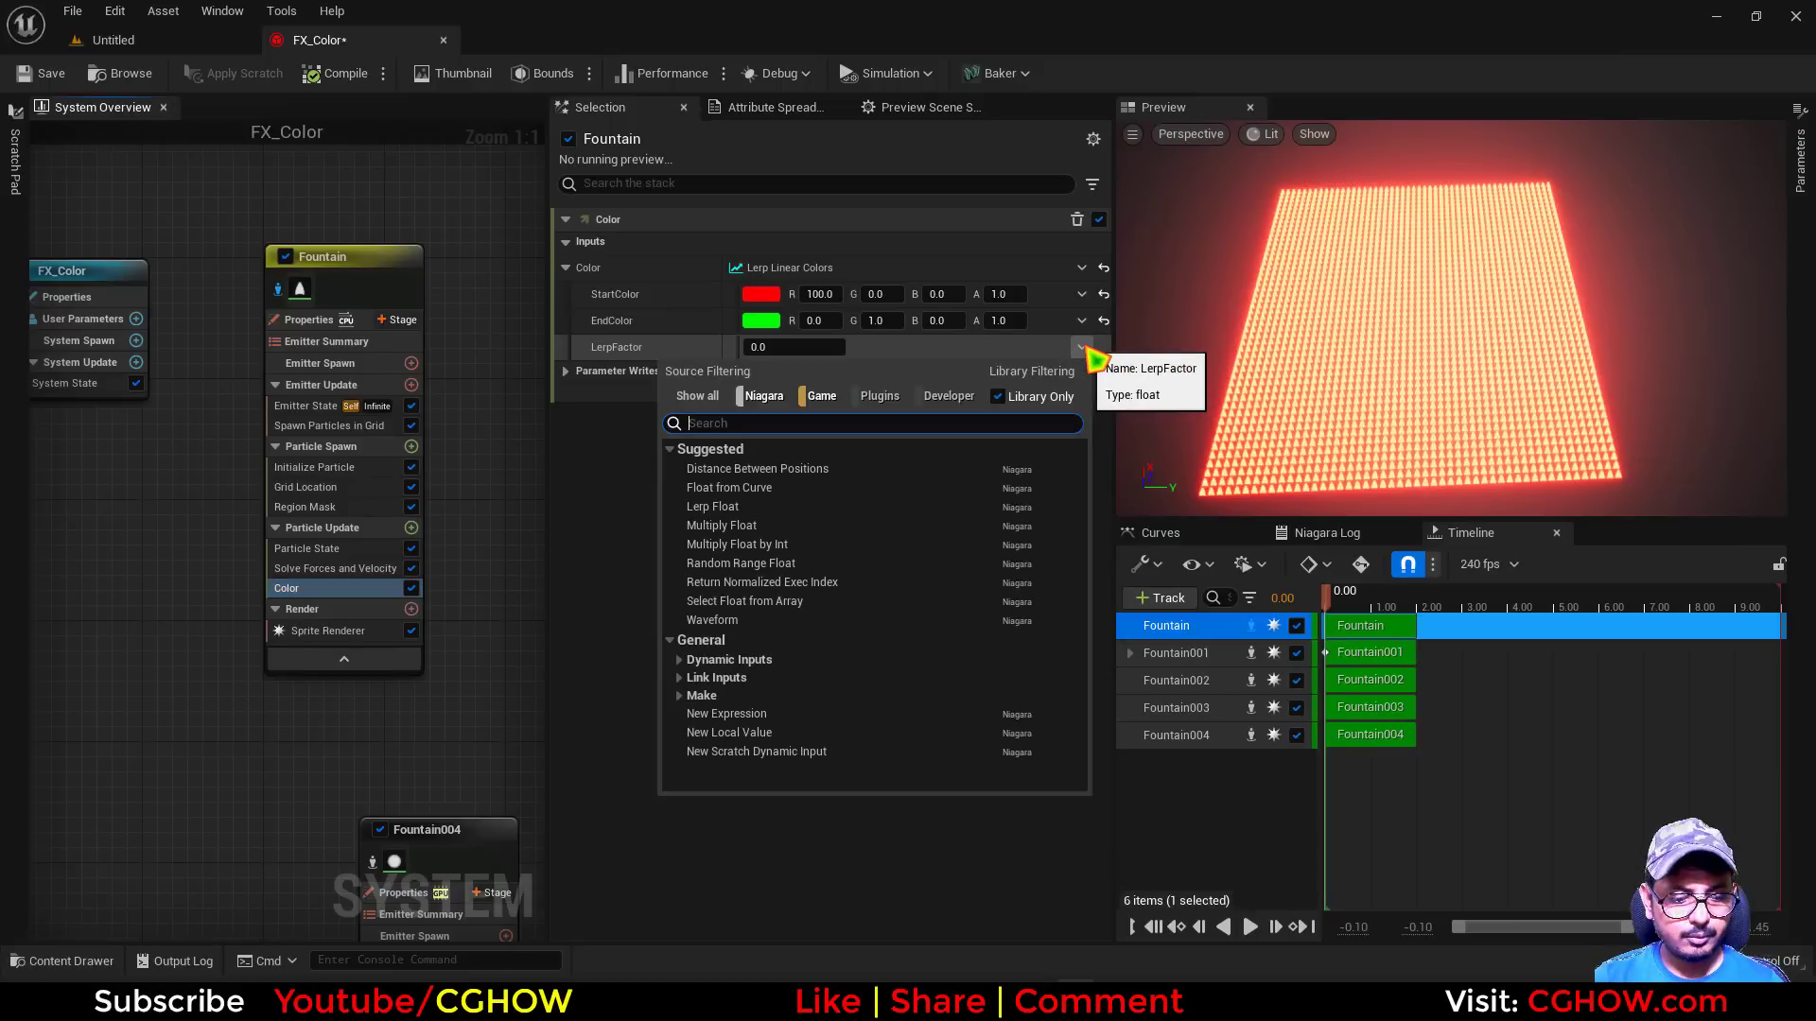
text(mask)
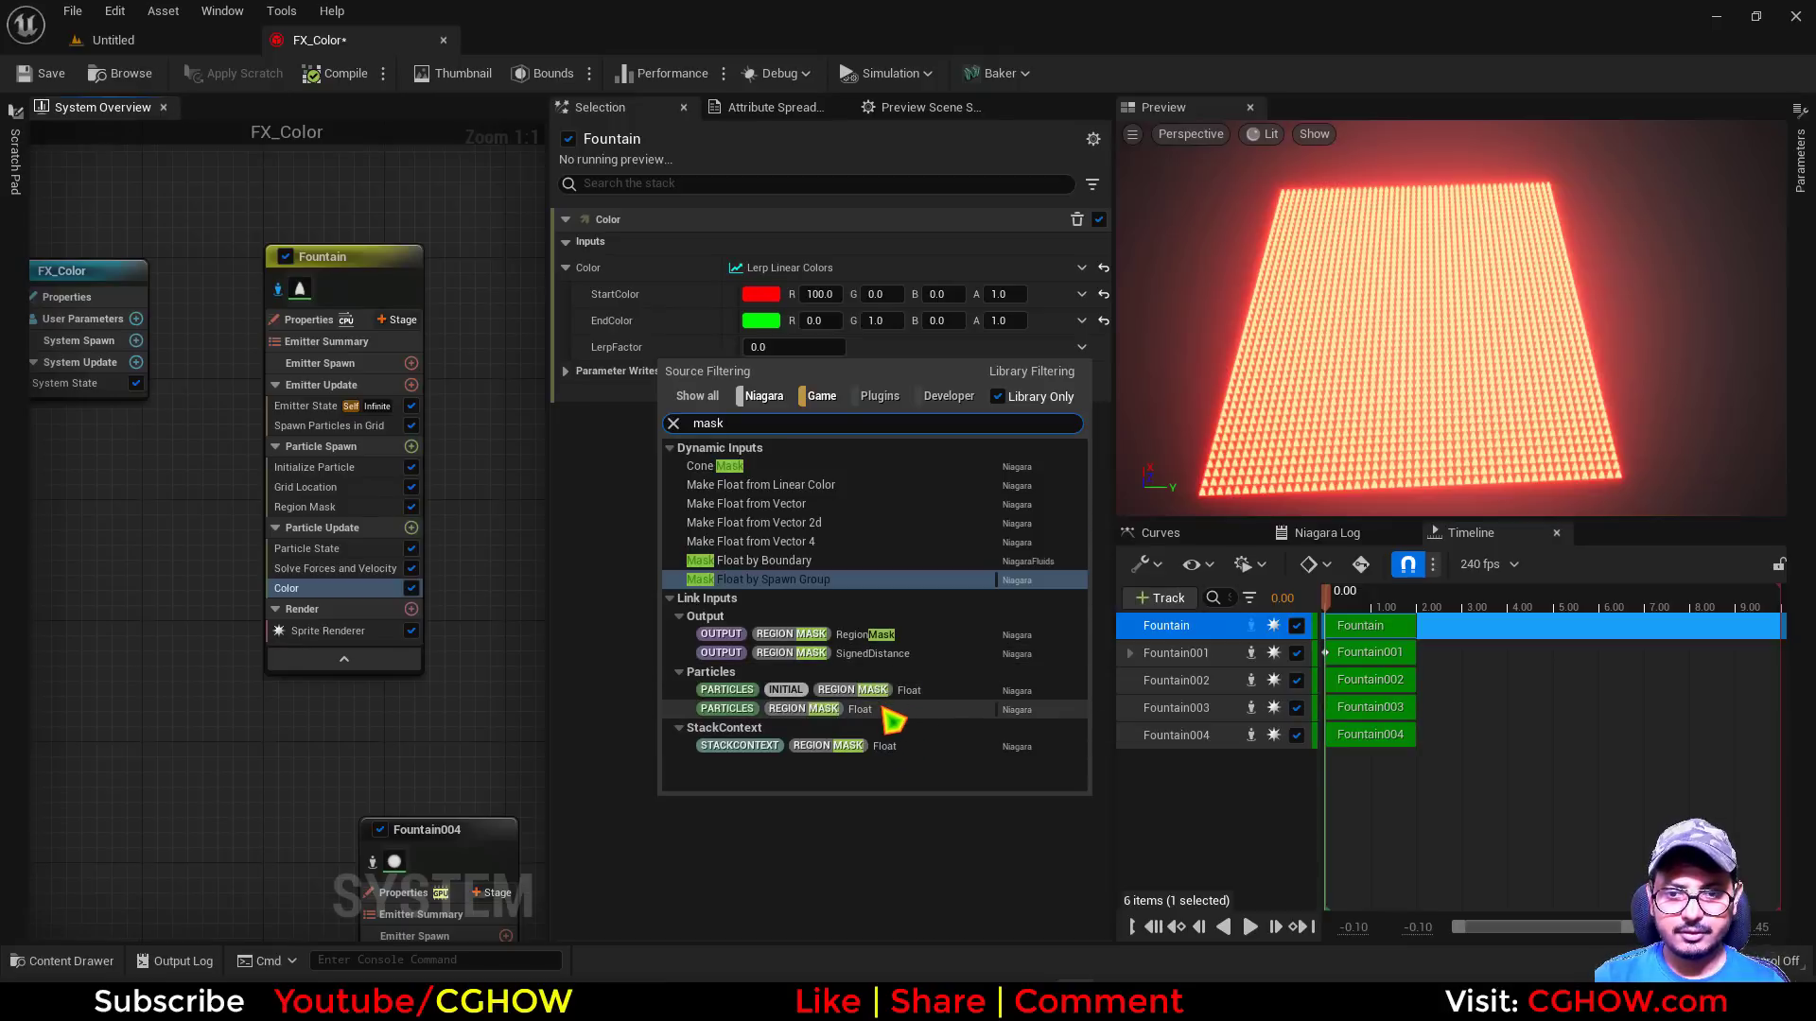
click(889, 711)
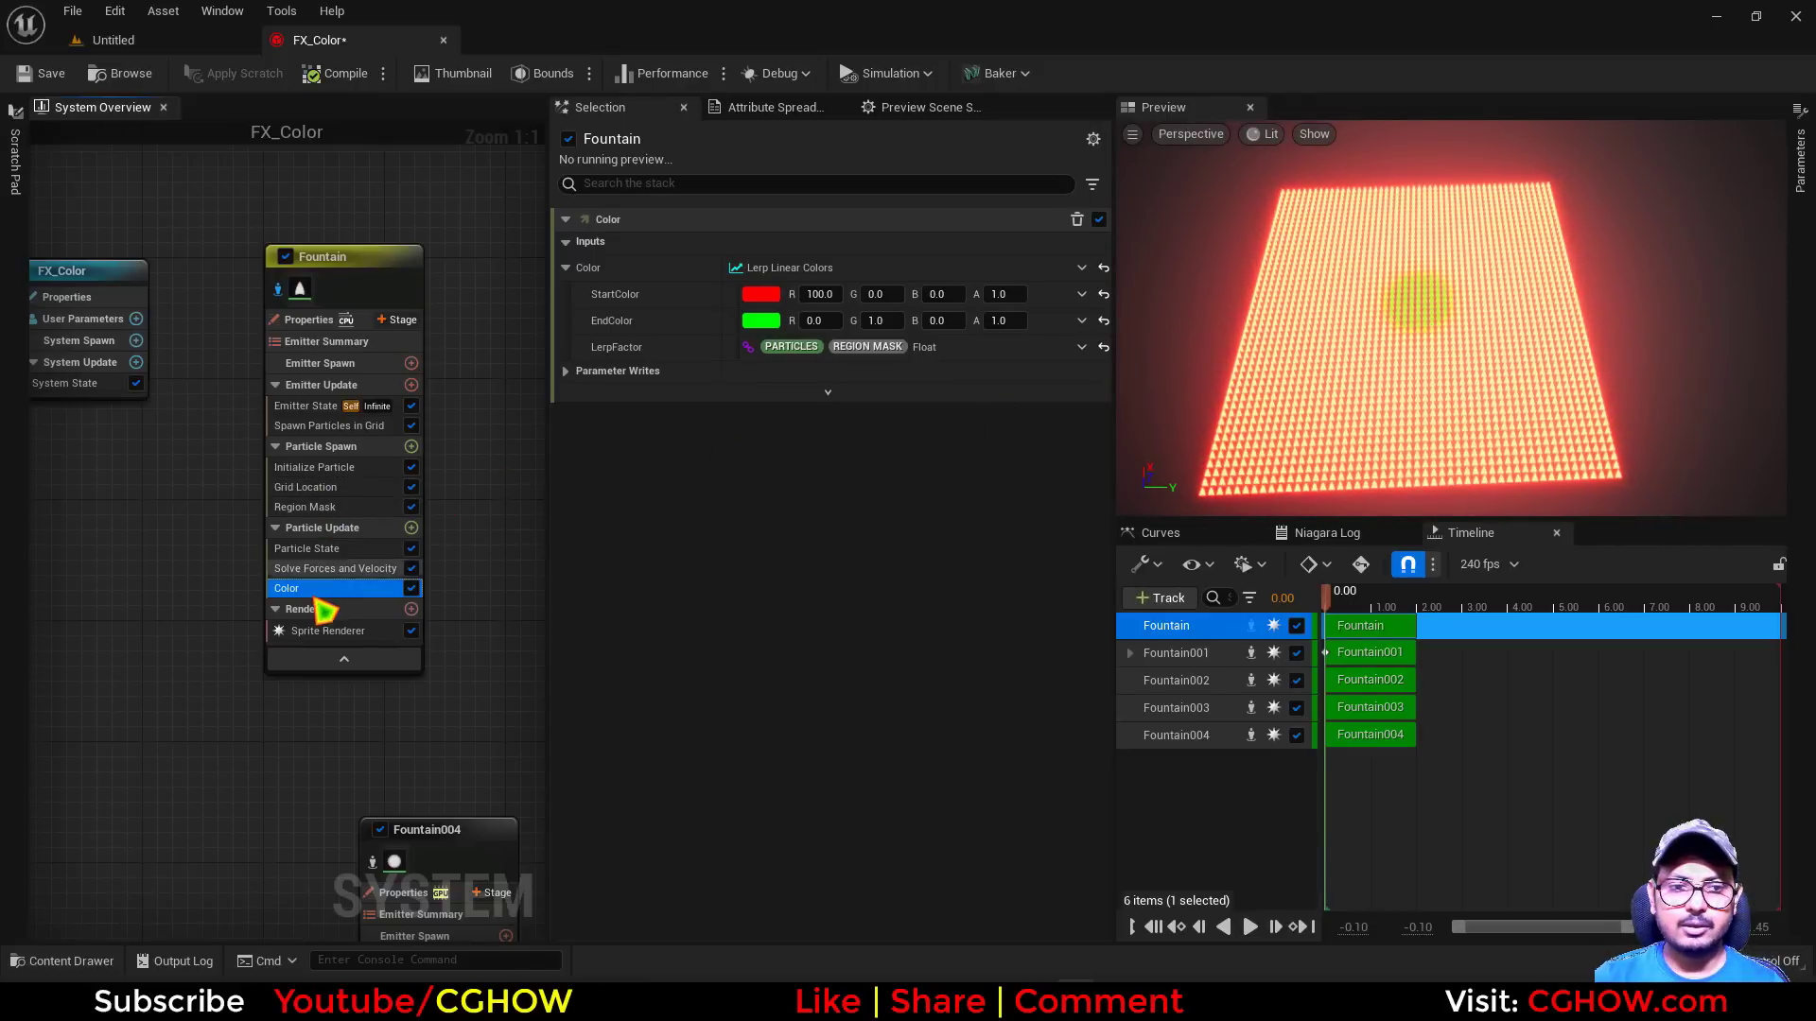
click(819, 295)
text(1)
key(Return)
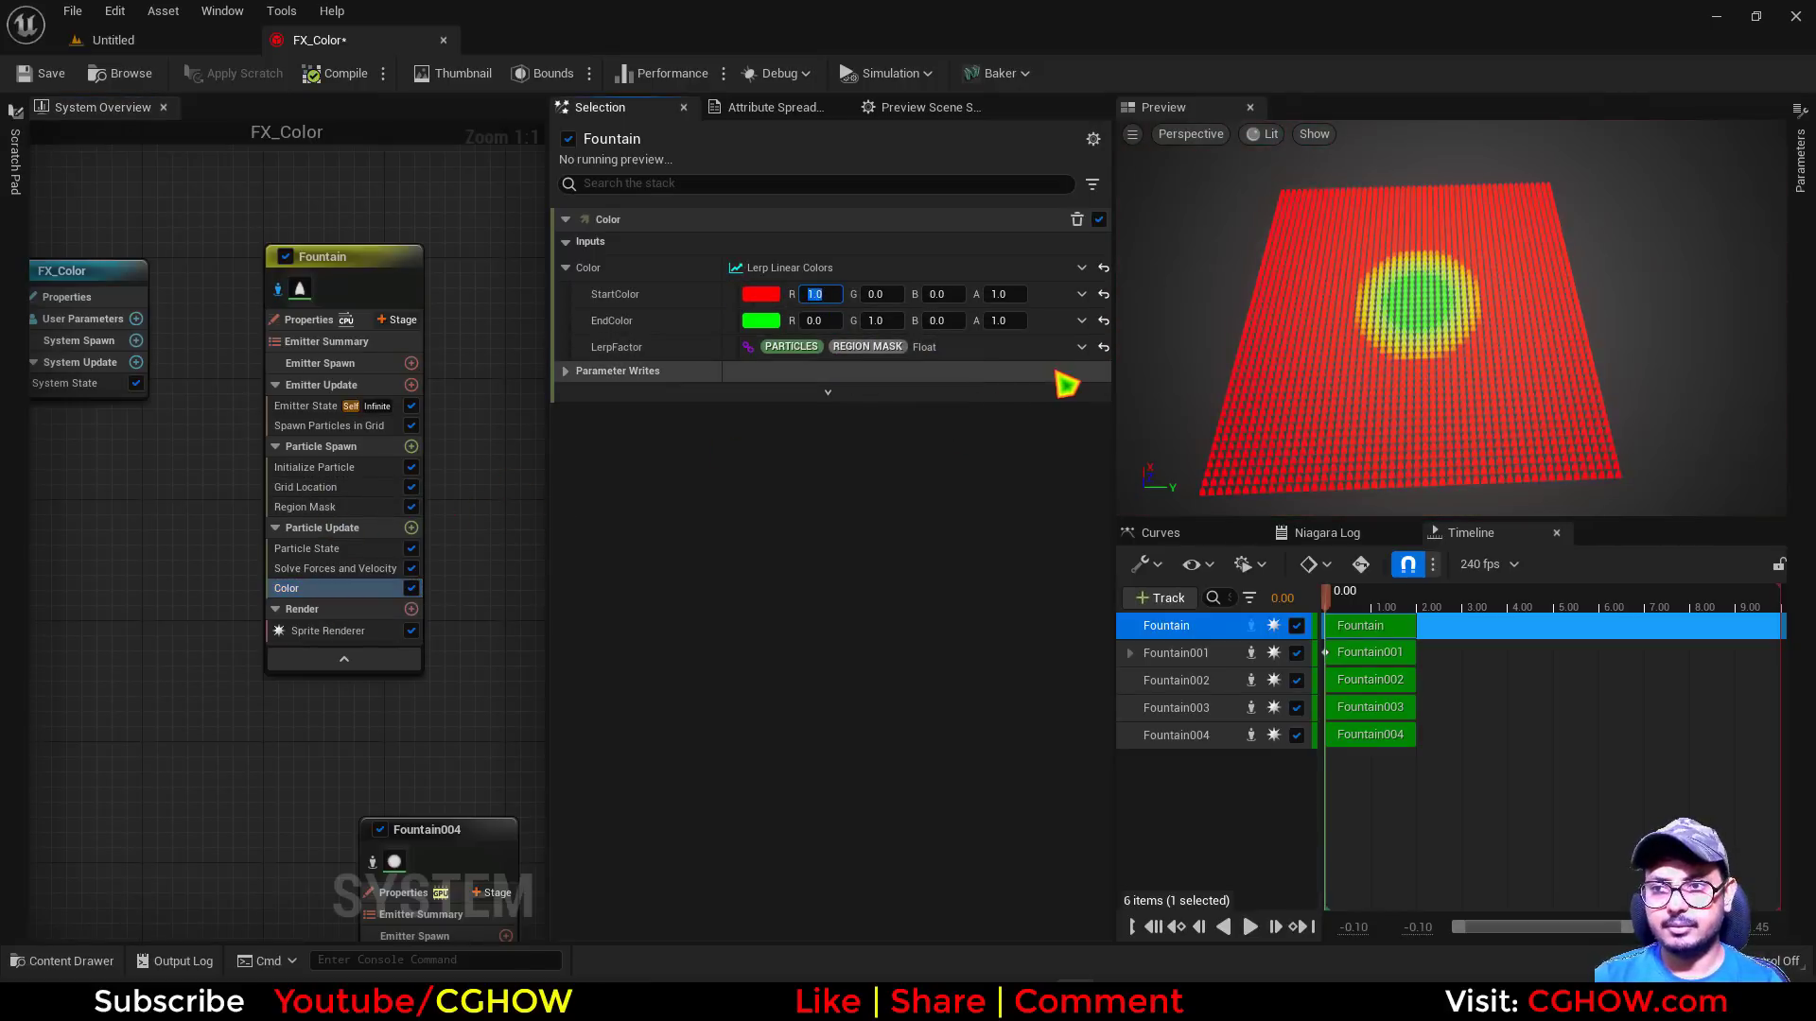
Set the Region Mask's Region Radius to about 122 and its Region Falloff to about 0.37
click(304, 506)
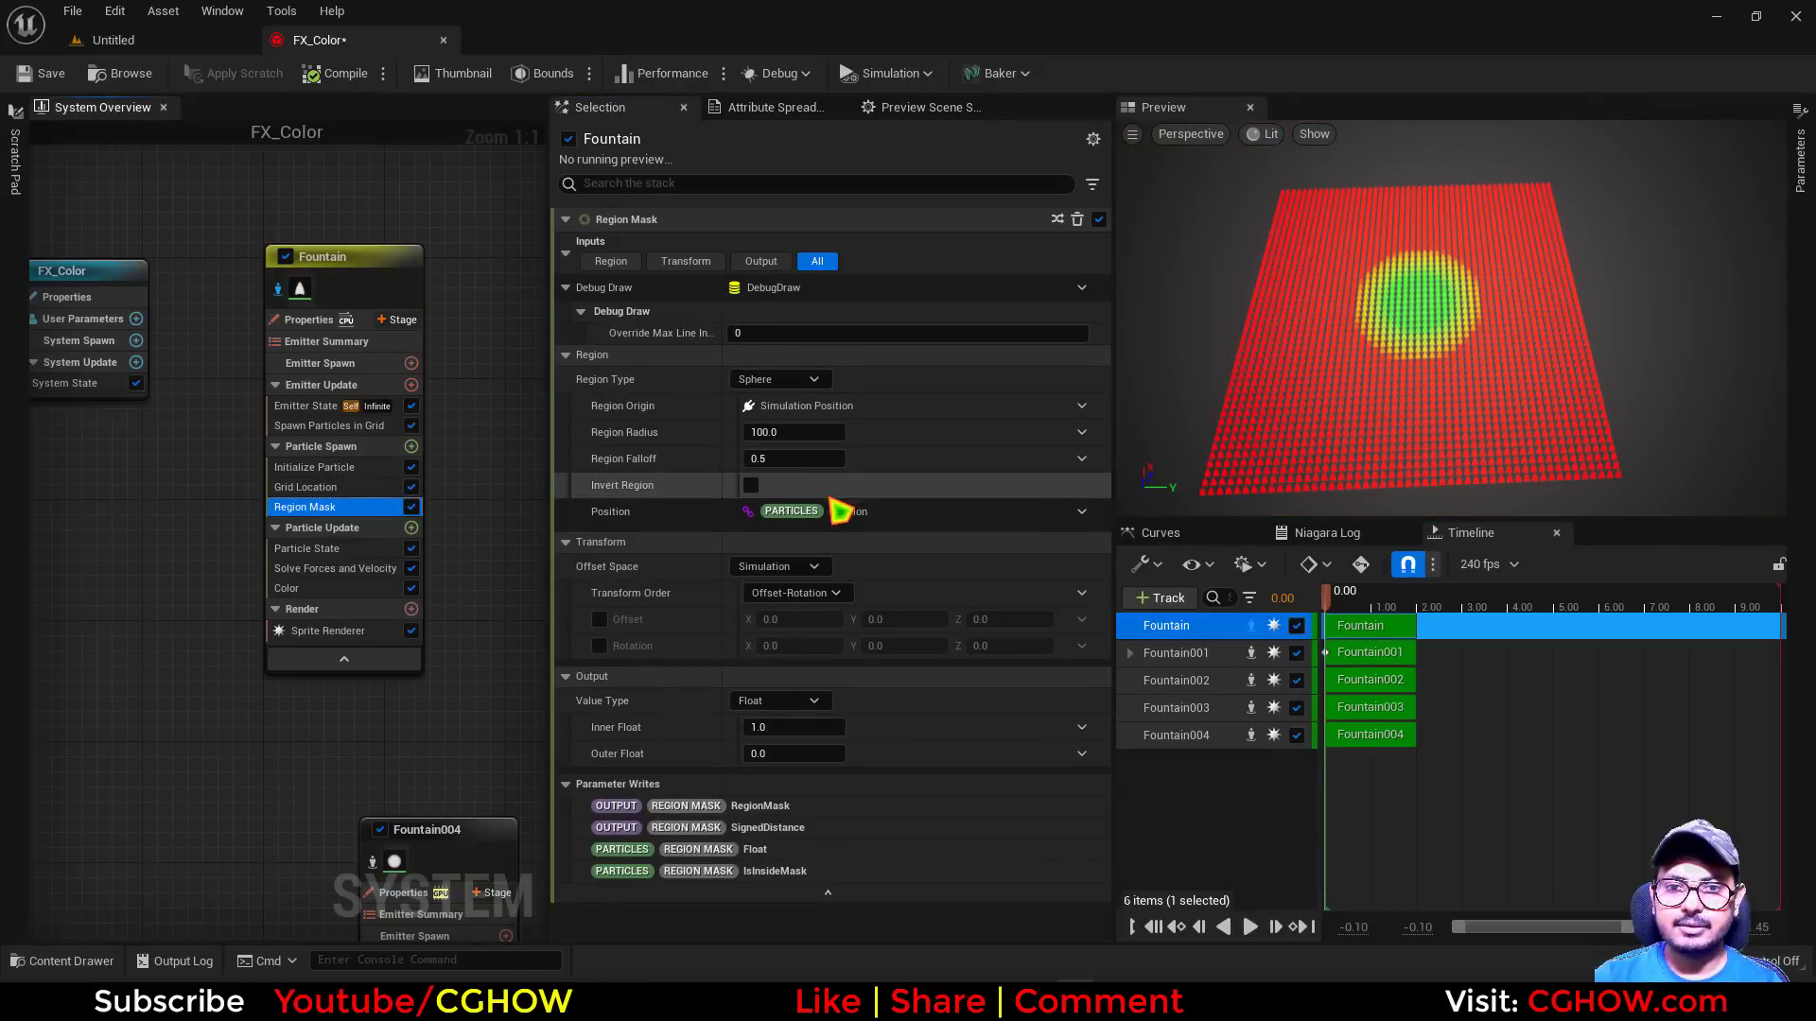
mouse_move(794, 432)
mouse_down()
mouse_move(851, 432)
mouse_move(804, 432)
mouse_up()
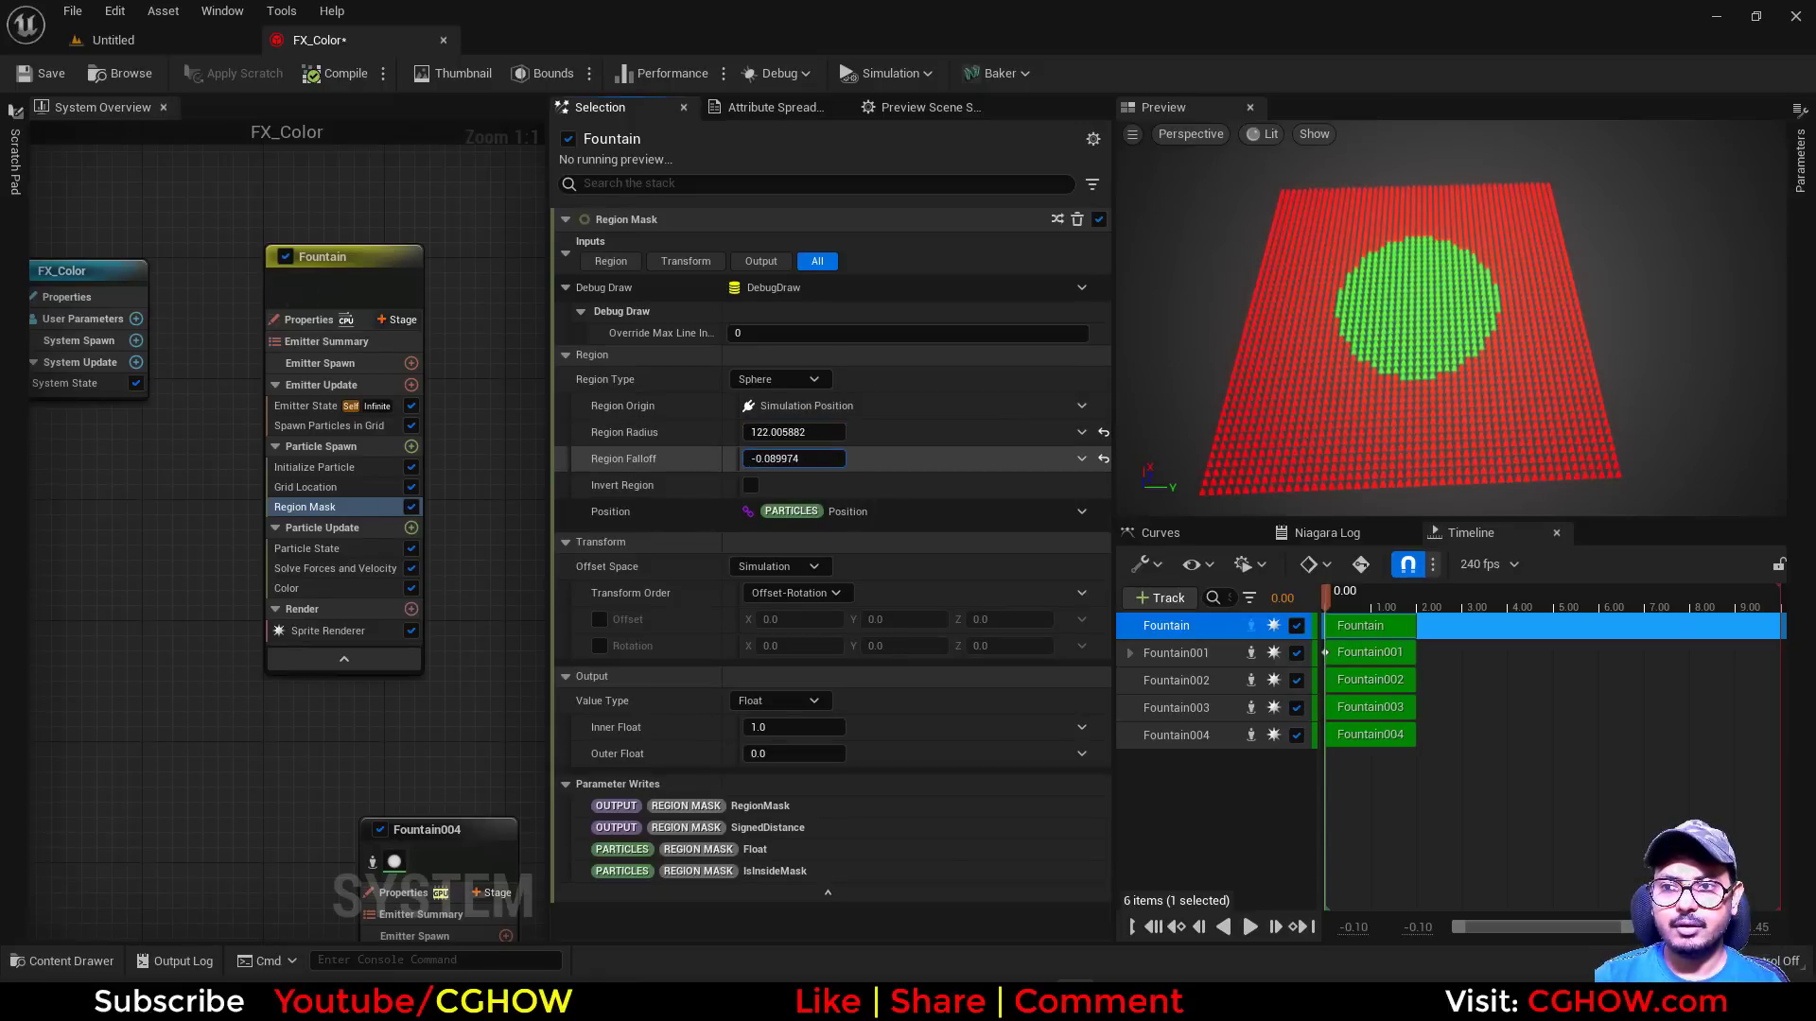
drag(795, 458, 832, 458)
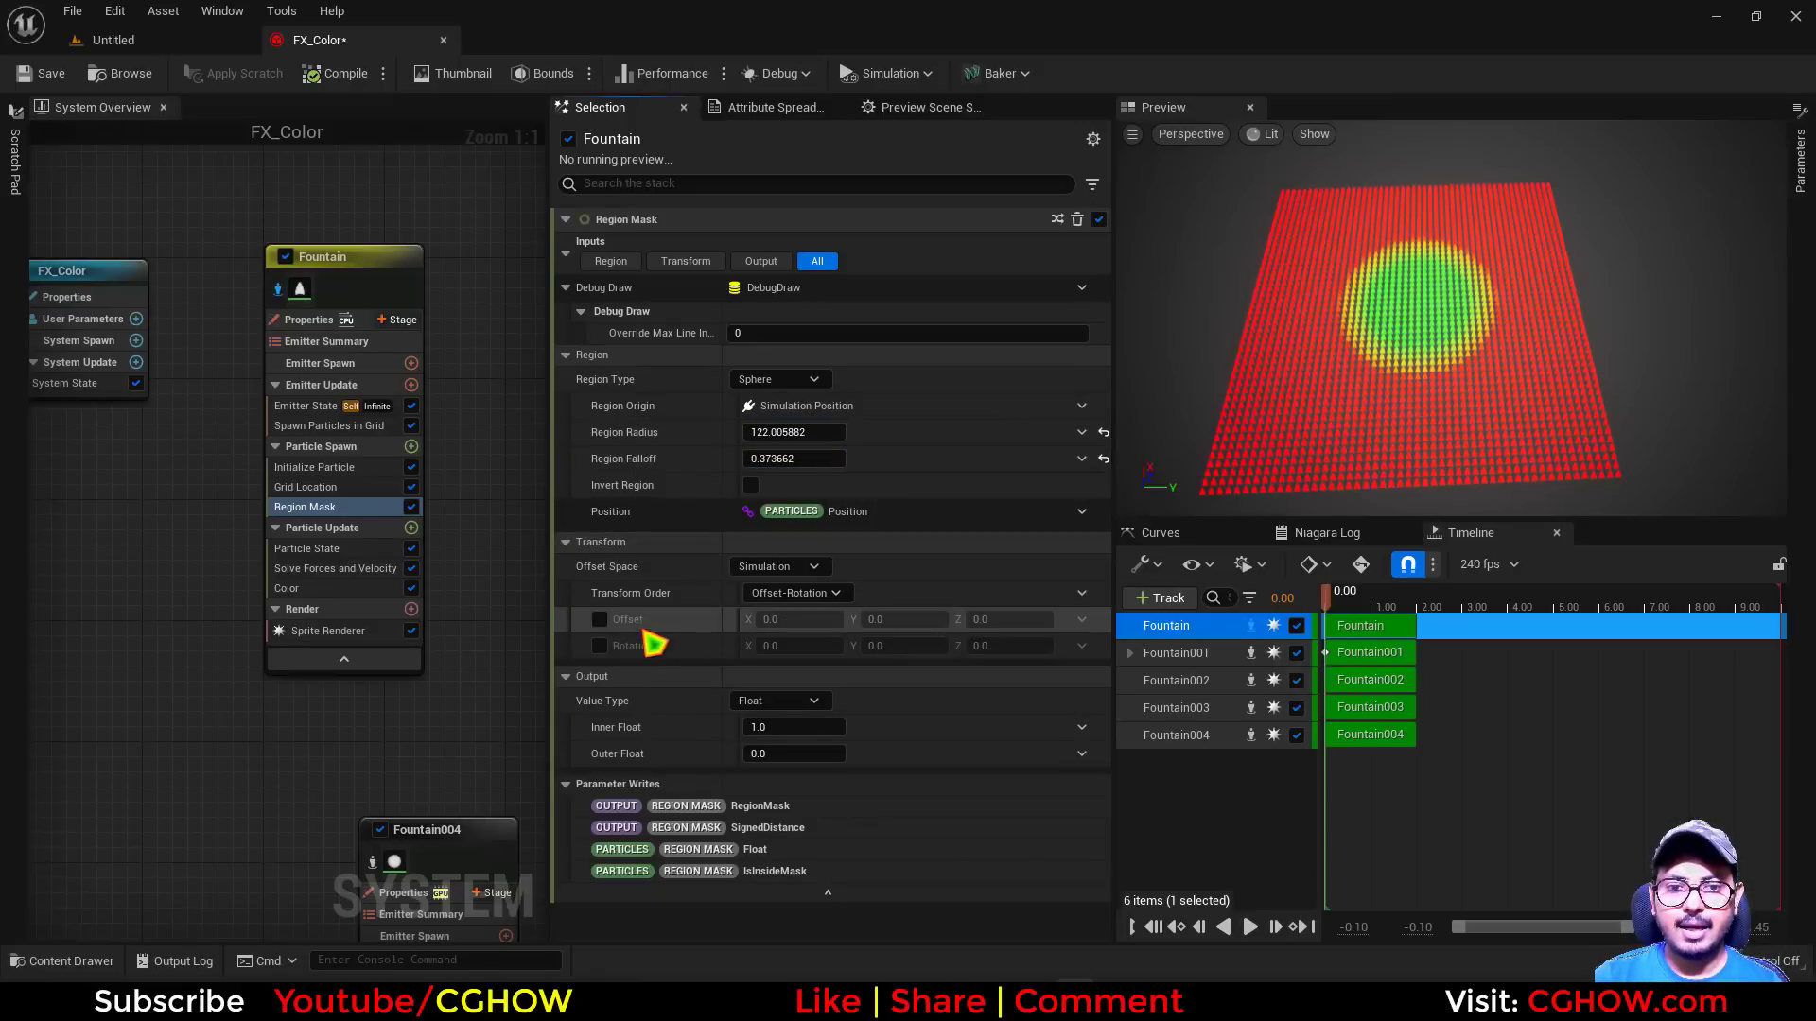
Enable the Region Mask's Offset, try about 33.67 on X, and return X to 0
click(599, 620)
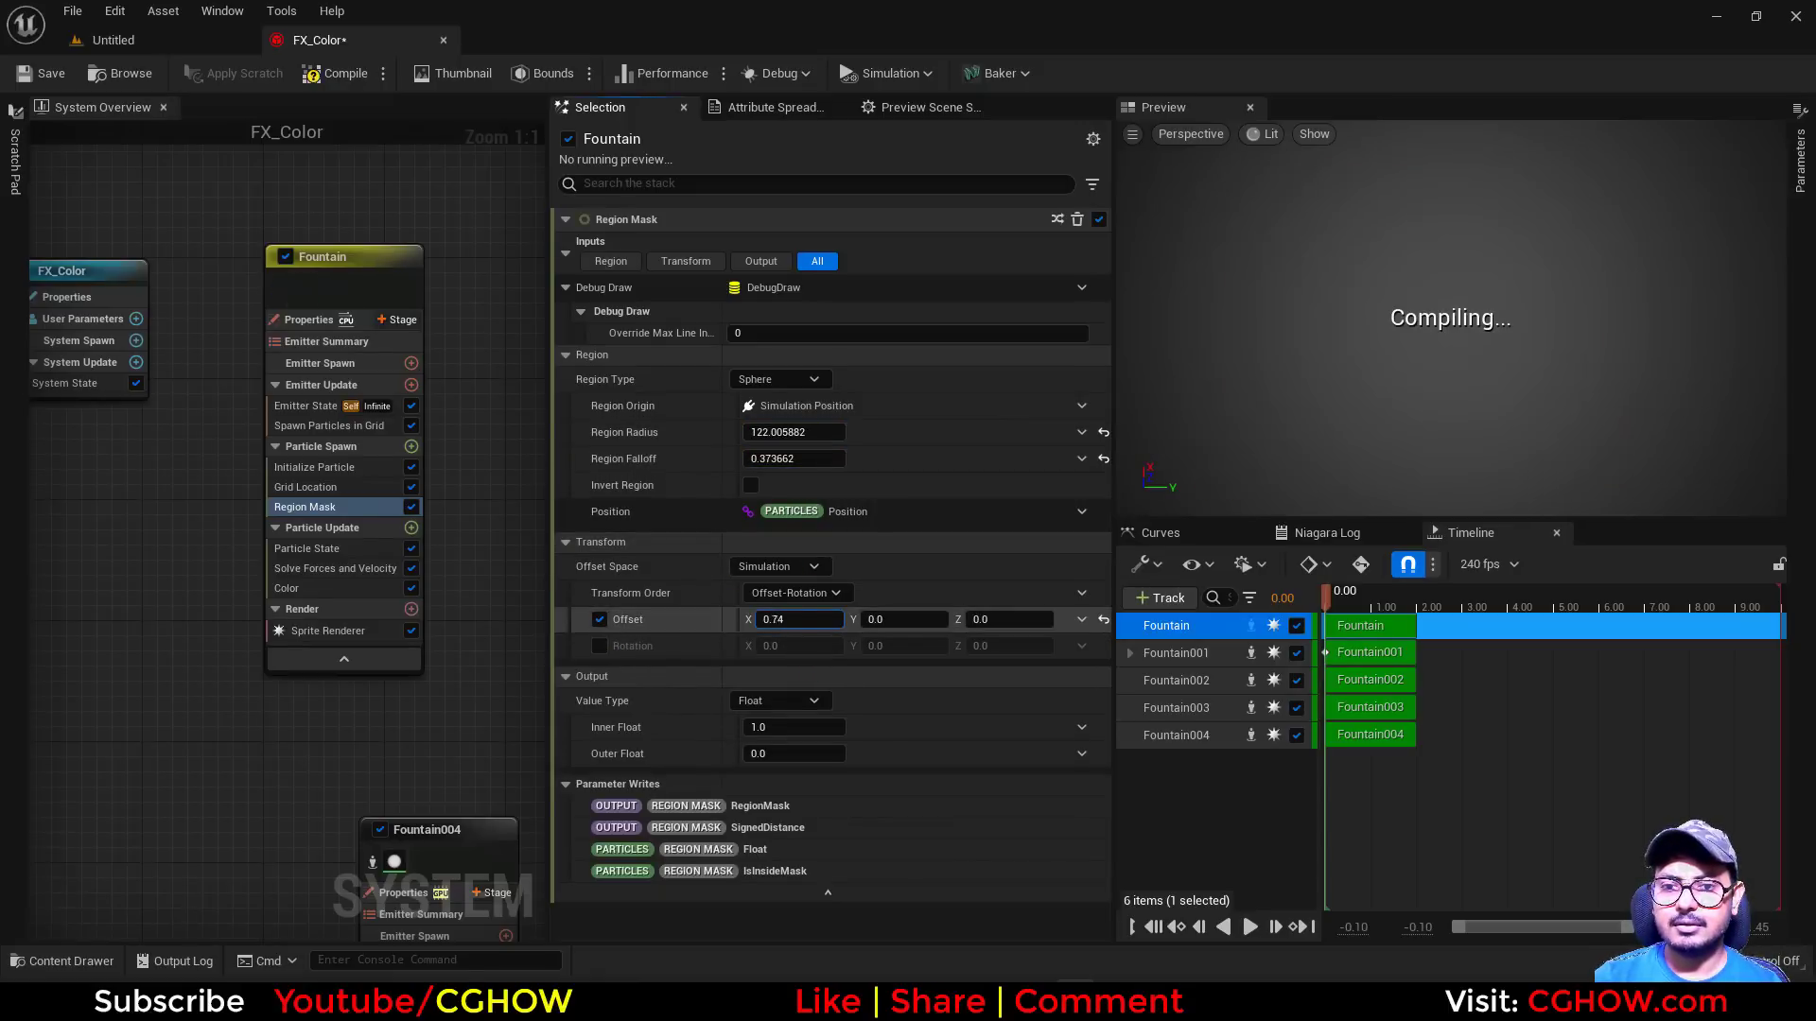
drag(799, 619, 851, 619)
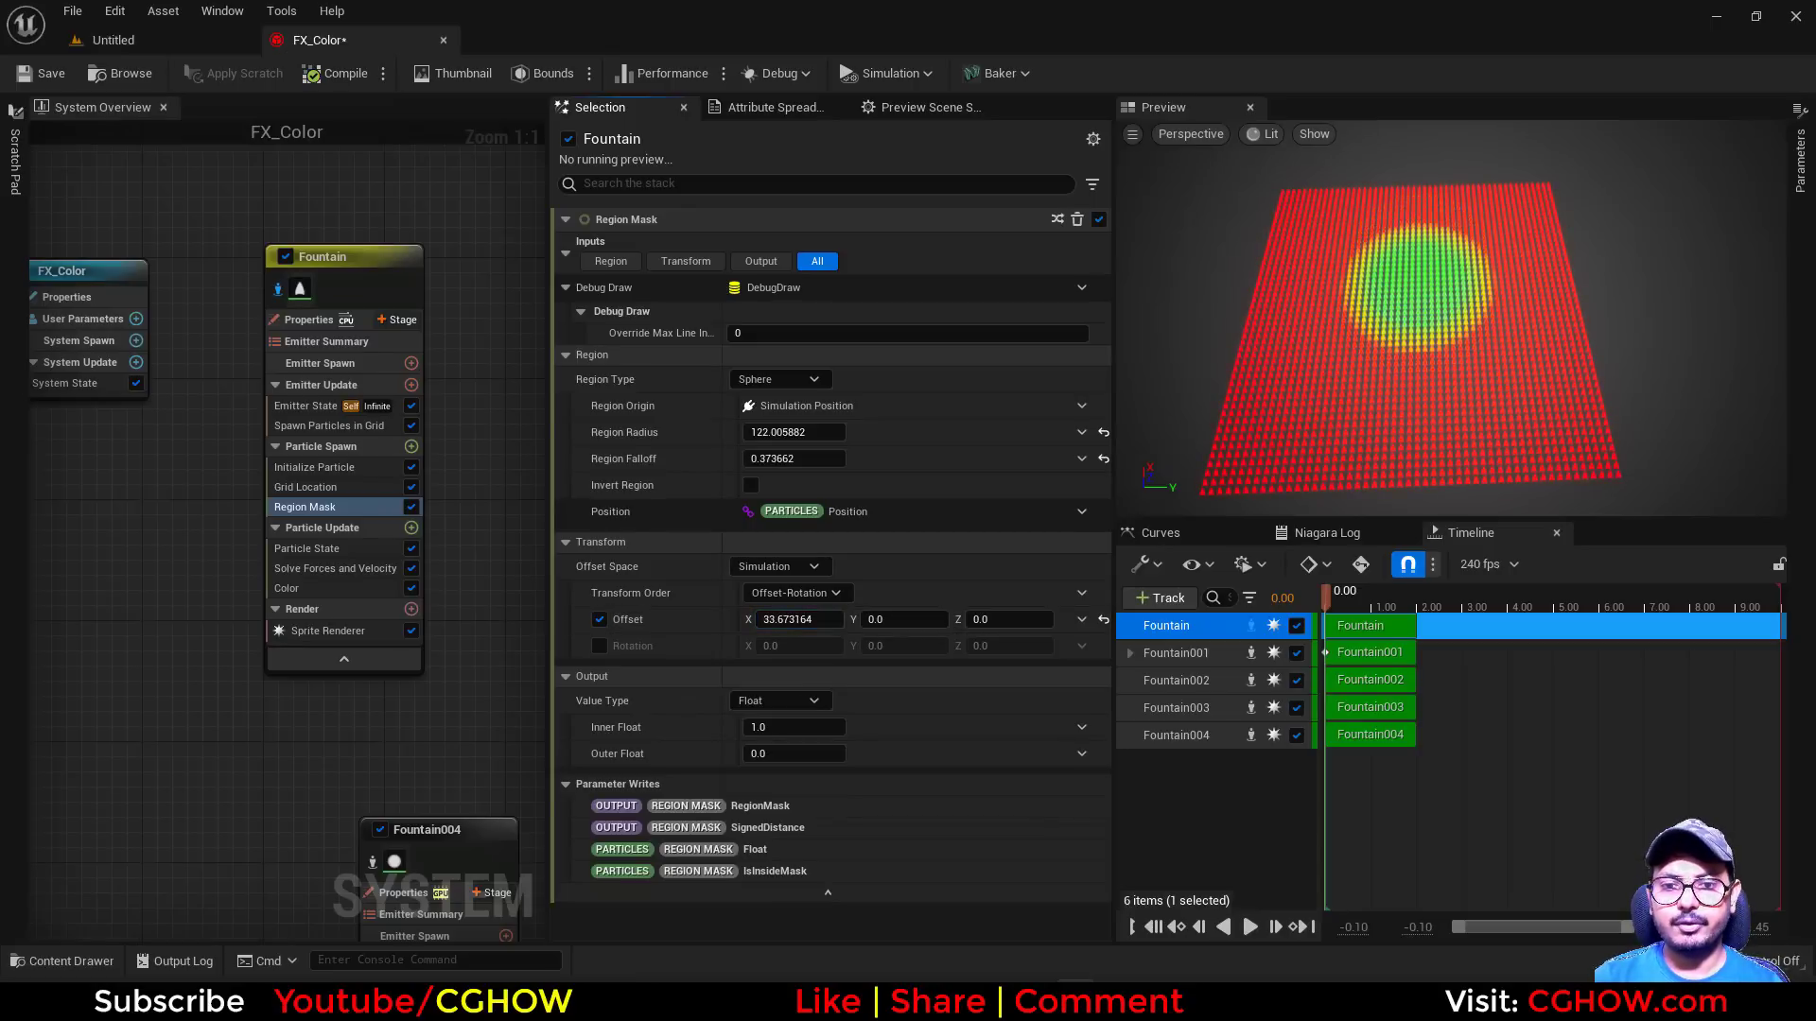
click(799, 620)
text(0)
key(Return)
Try a Box region enlarged to about 376 on Y, and switch the Region Type to Plane
click(804, 380)
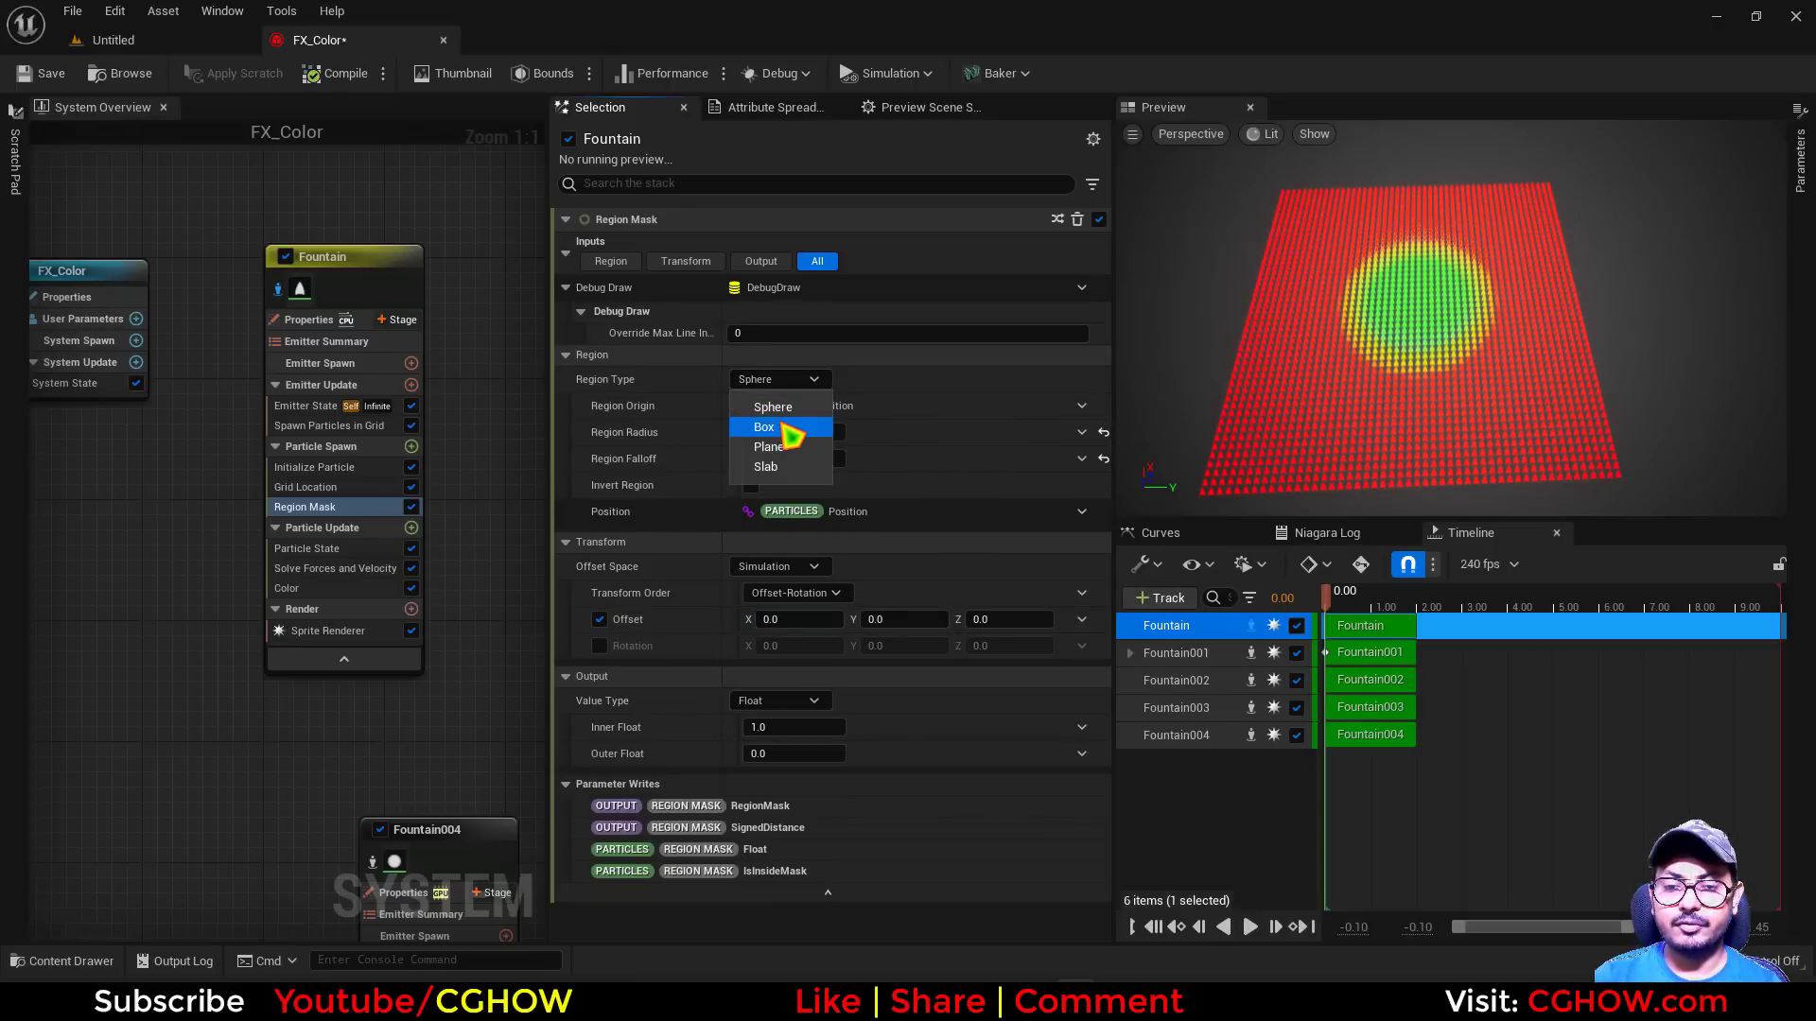
click(771, 427)
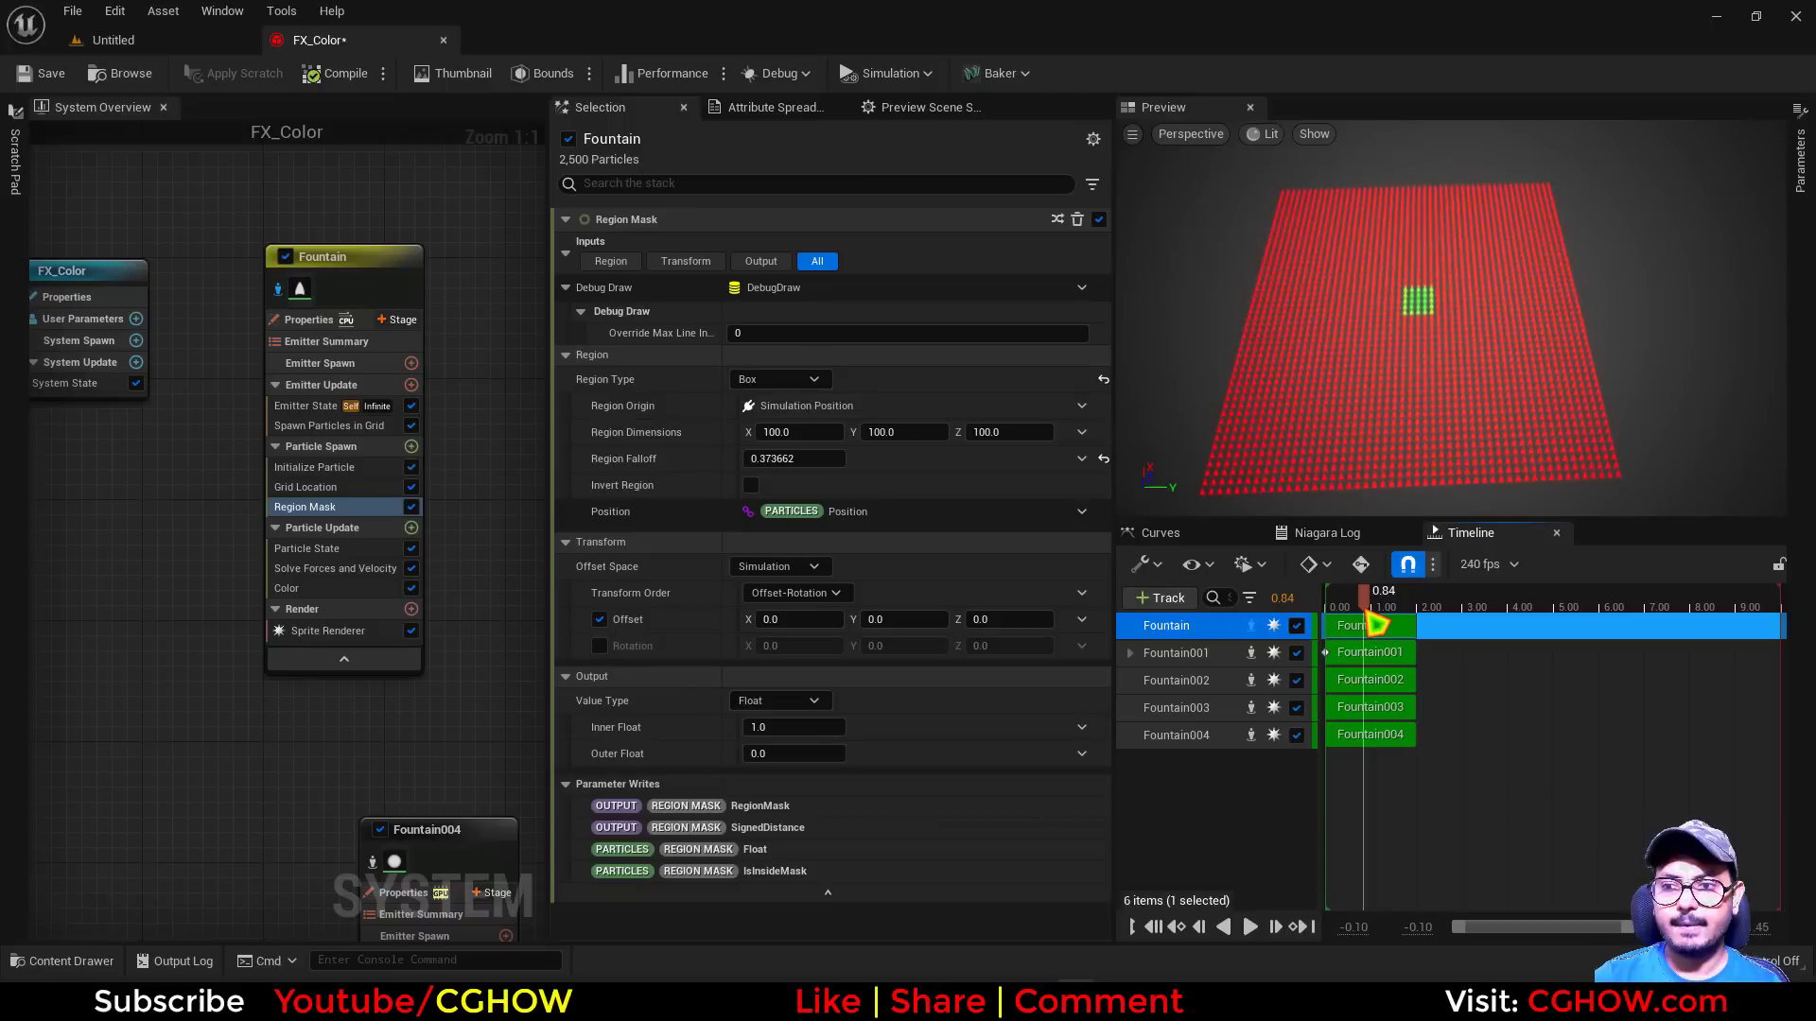
drag(799, 432, 946, 432)
click(782, 379)
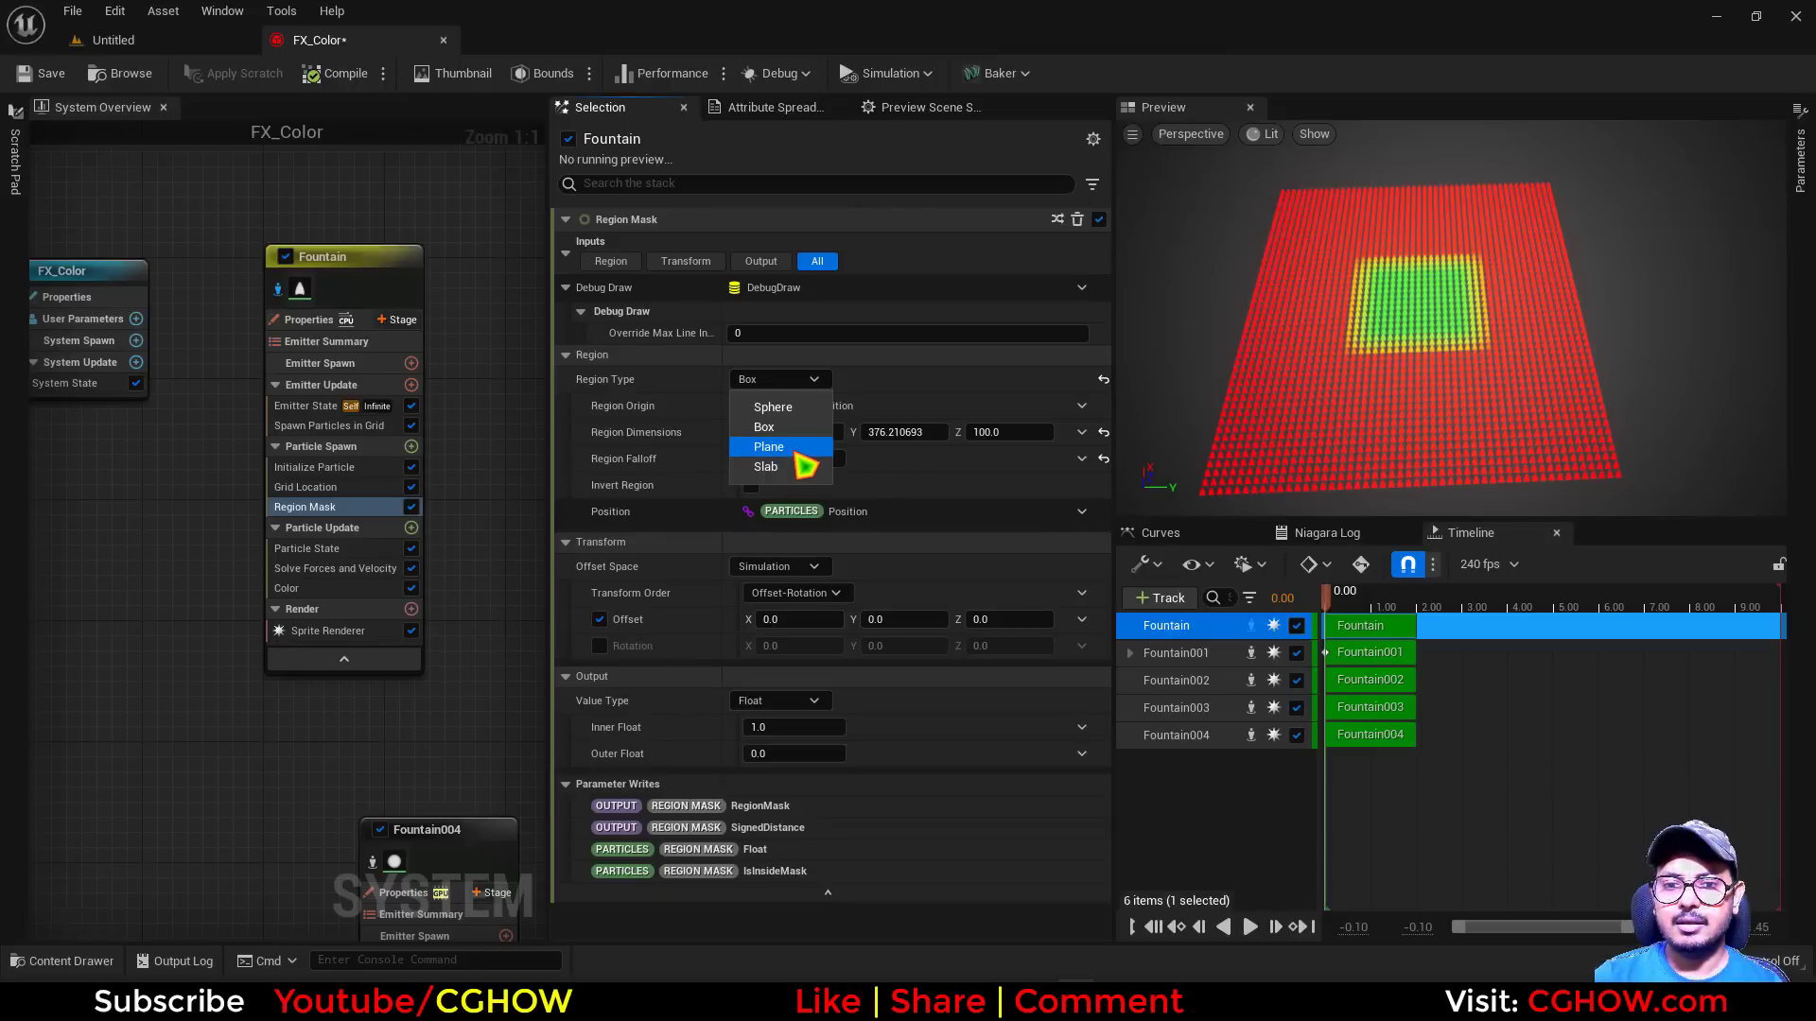
click(797, 448)
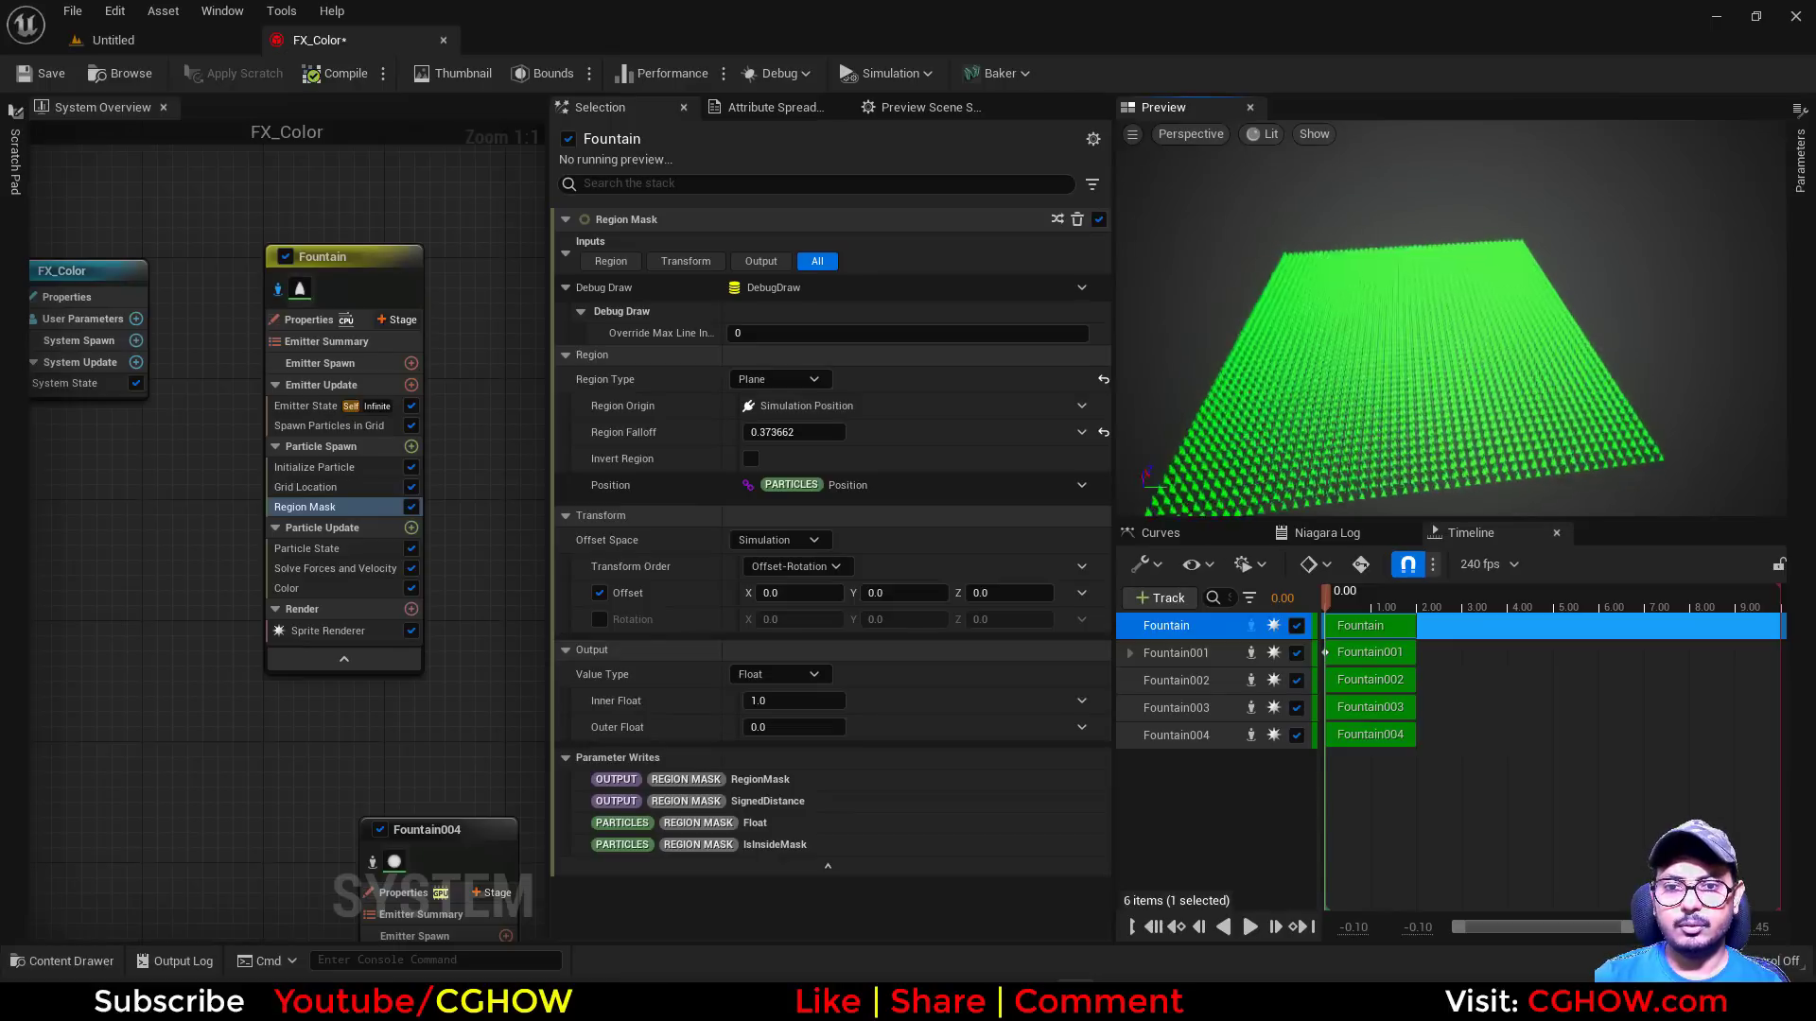
Set Spawn Particles in Grid's Z Count to 5 and examine the colored layers from the side, checking Grid Location
click(348, 429)
click(743, 326)
text(5)
key(Return)
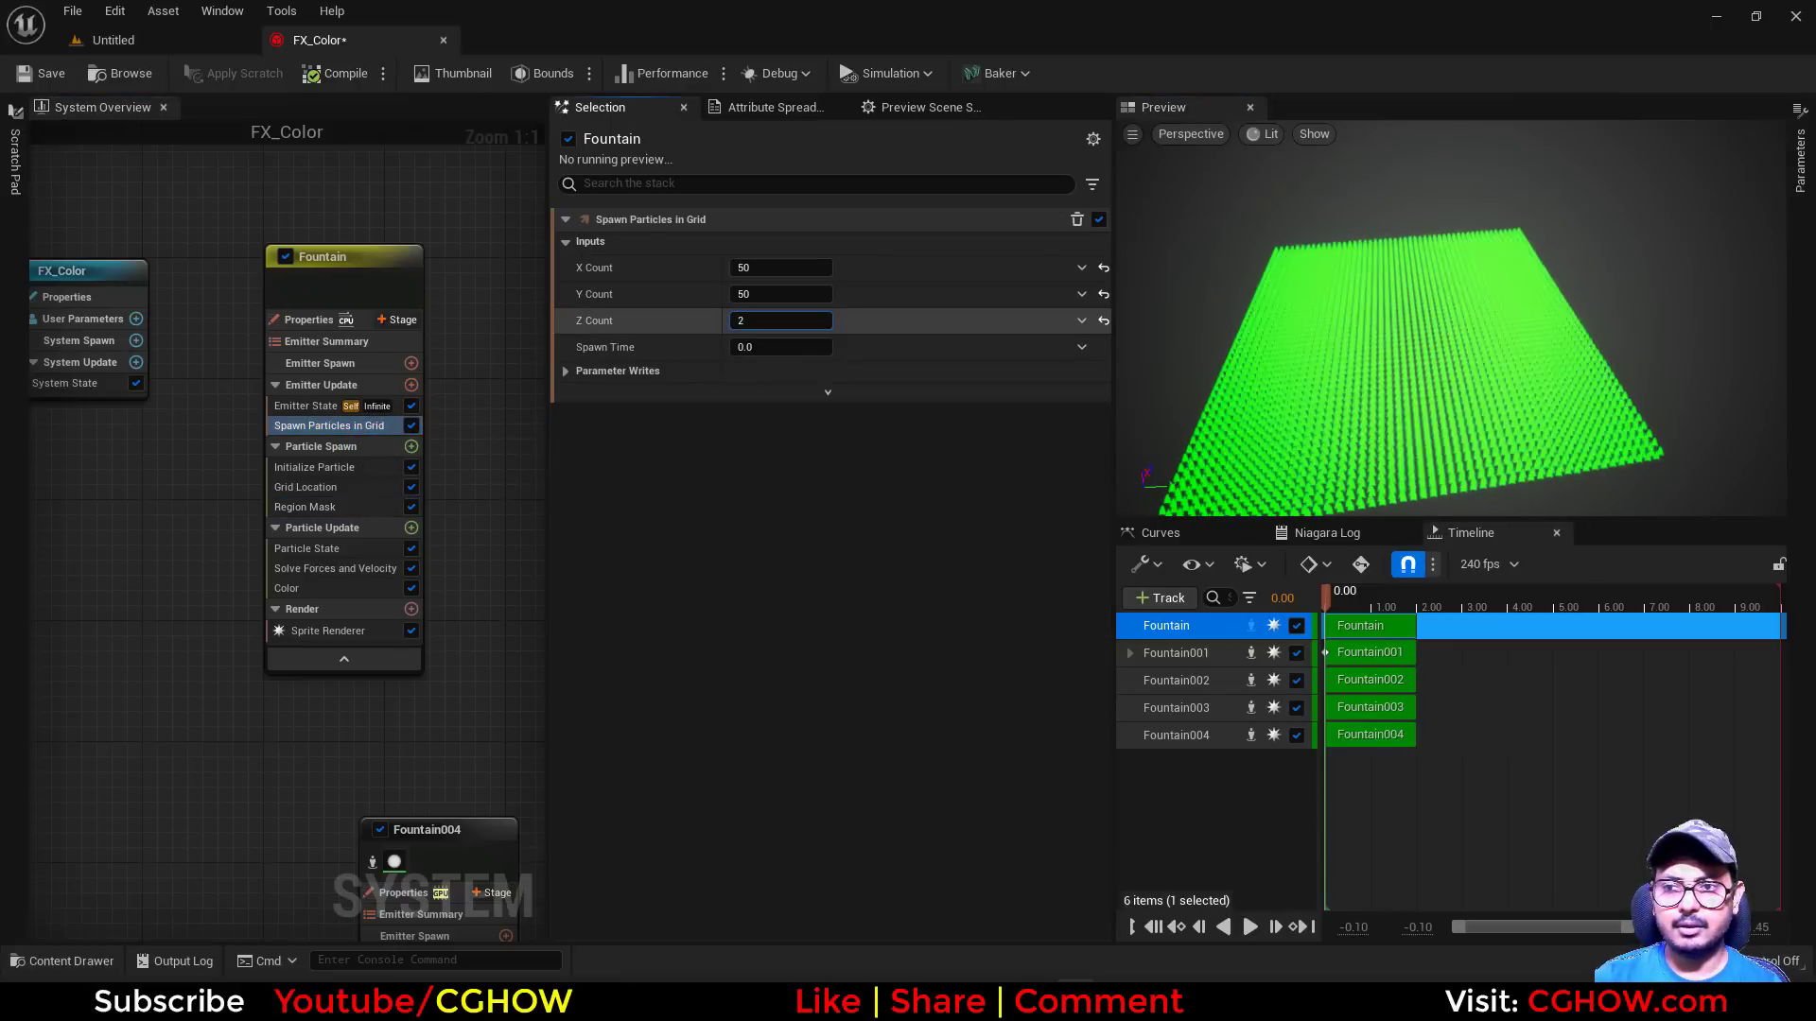
drag(1180, 387, 1180, 331)
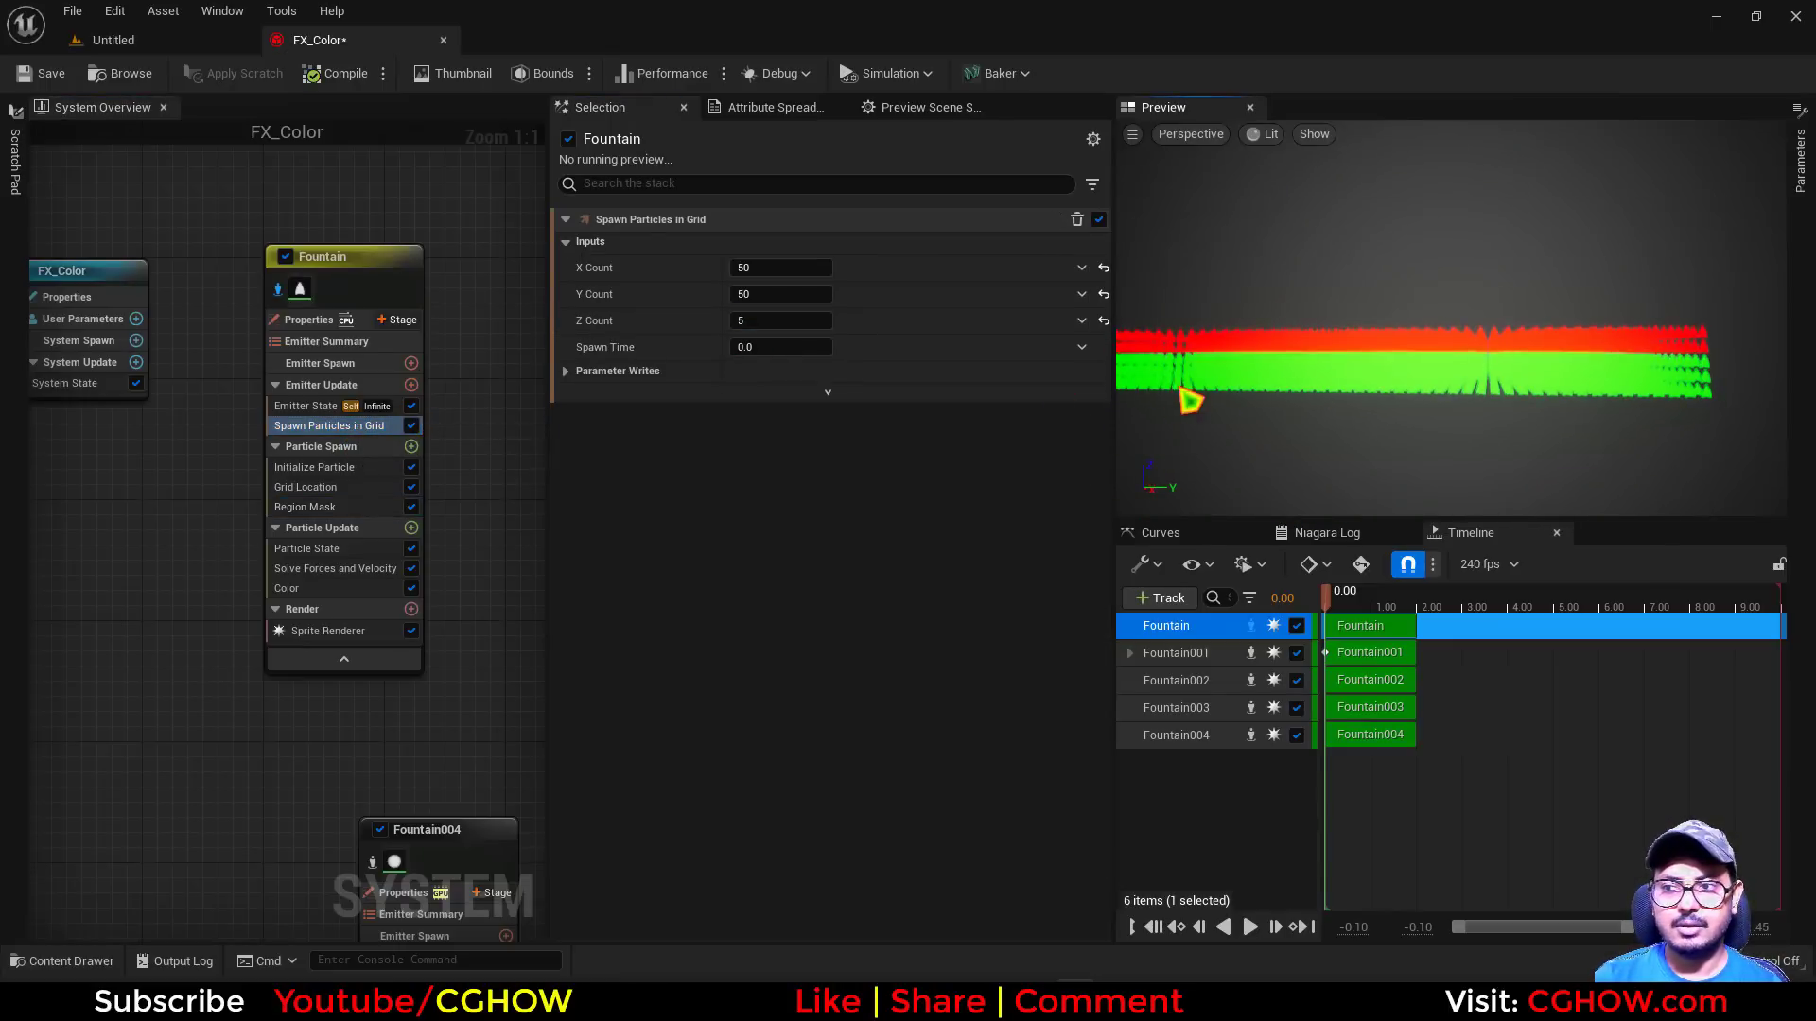
click(307, 487)
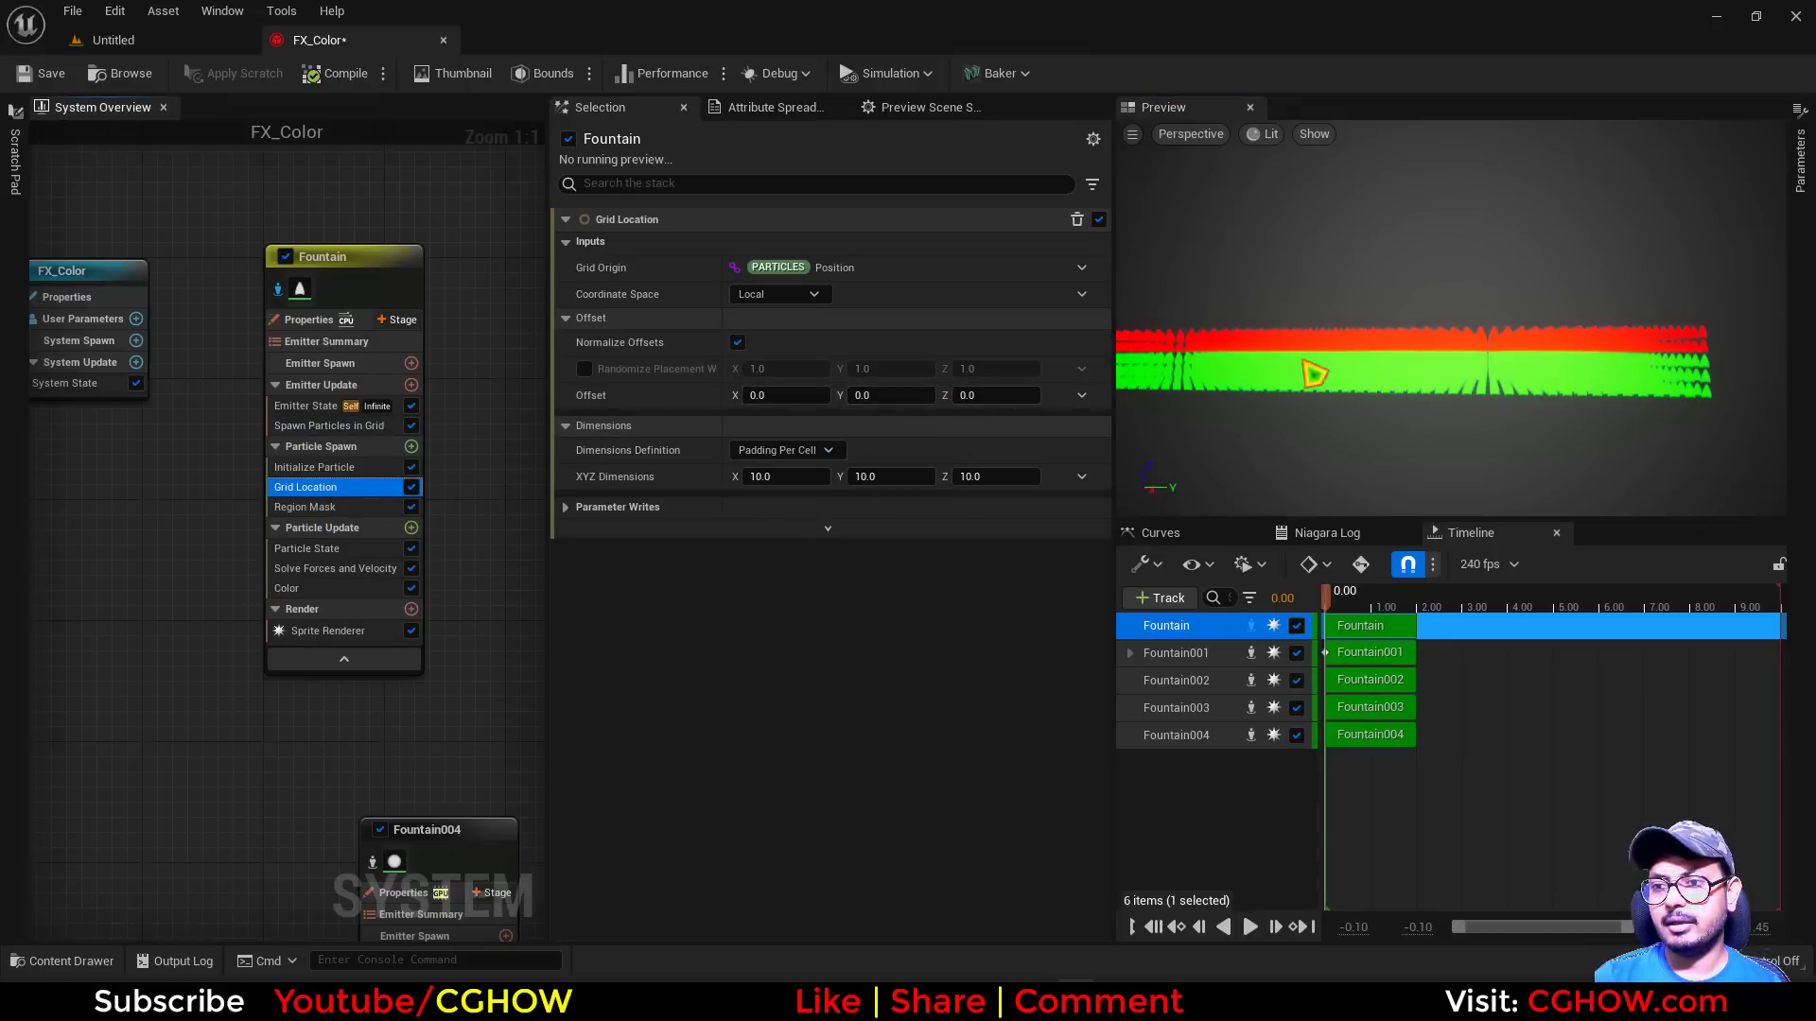
drag(1341, 342, 1201, 370)
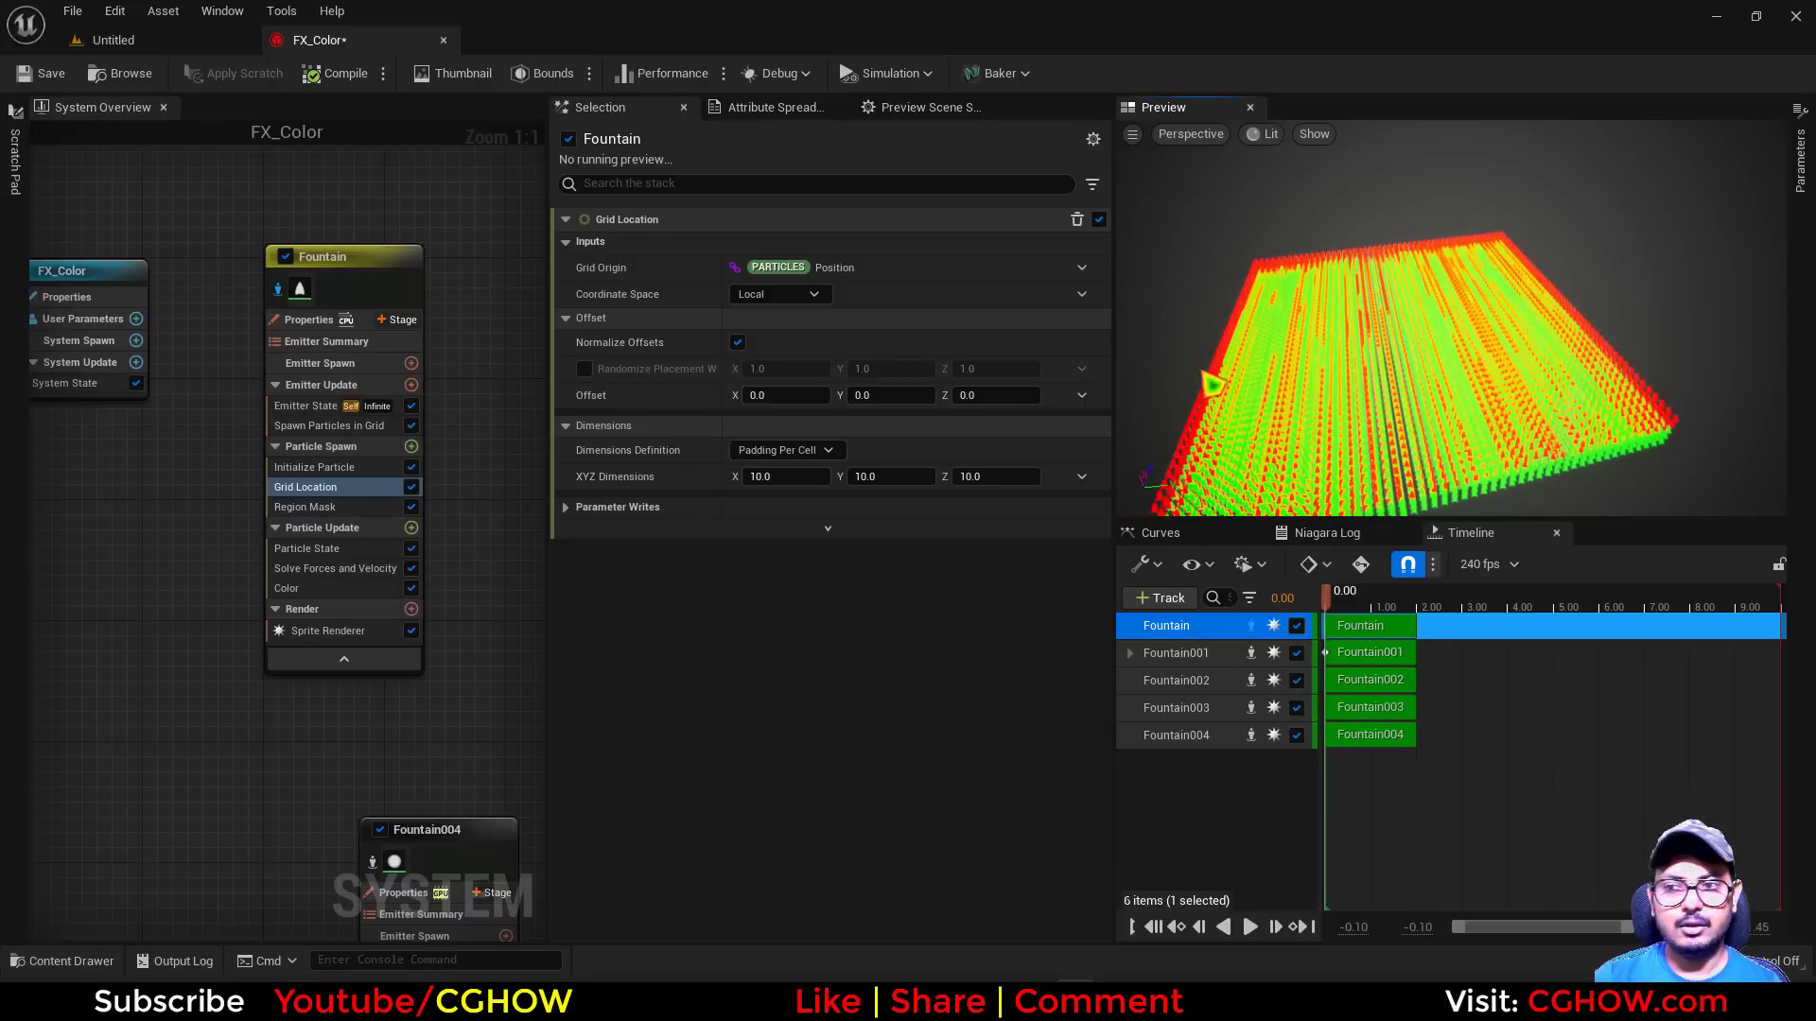
Set Spawn Particles in Grid's Z Count to 0 and view the flat grid from above
click(360, 425)
click(780, 321)
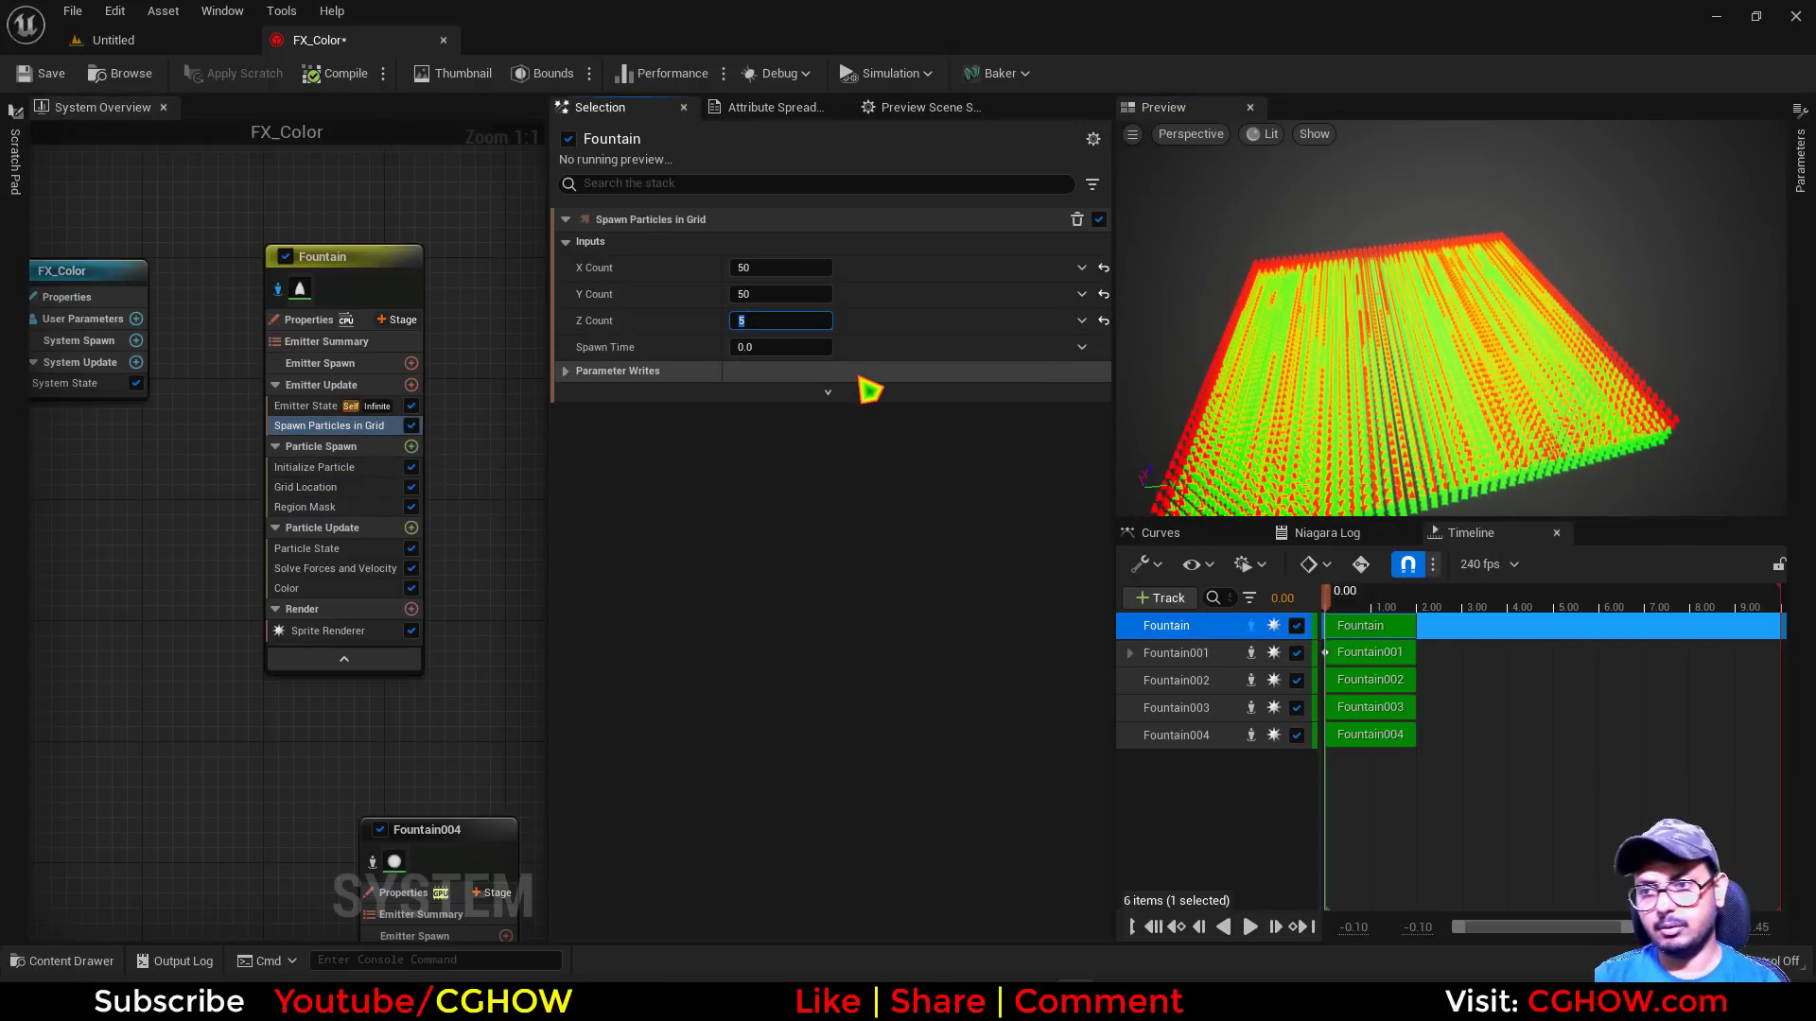
key(Return)
drag(1138, 271, 1119, 319)
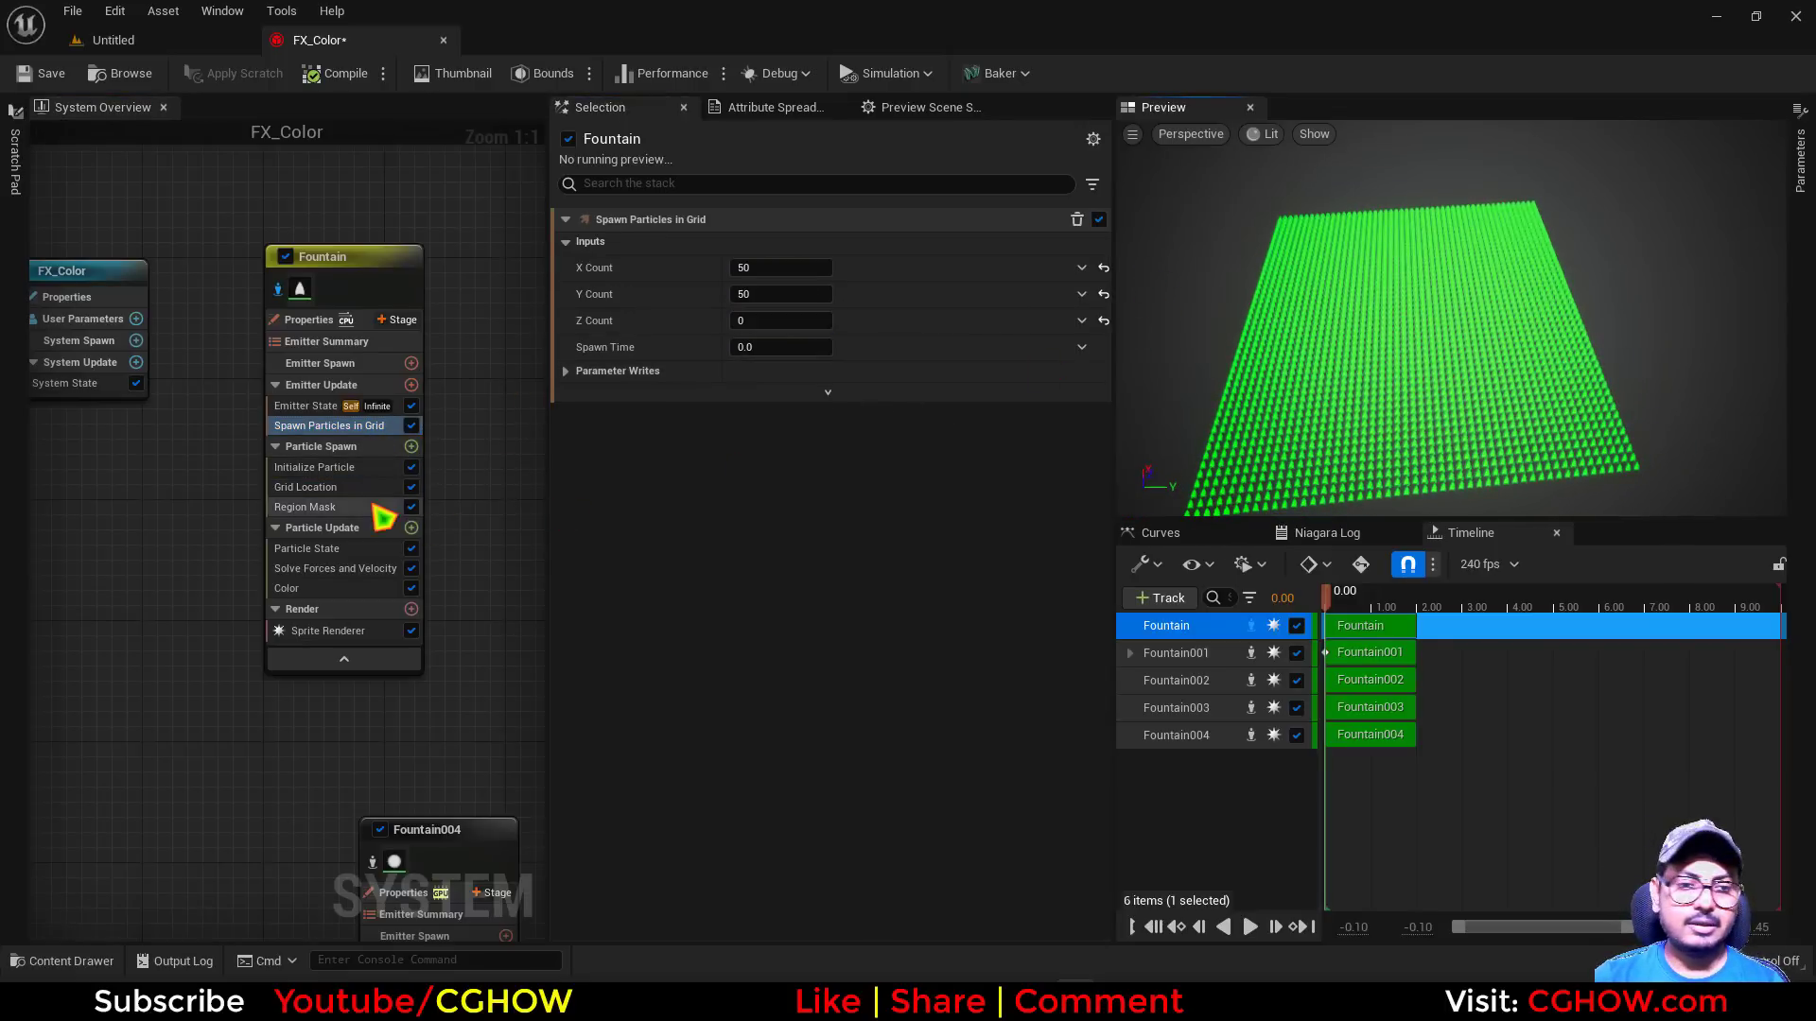
Check the topic list in Notepad, return to FX_Color, and add a Hanging Particulates emitter in empty graph space
key(alt+Tab)
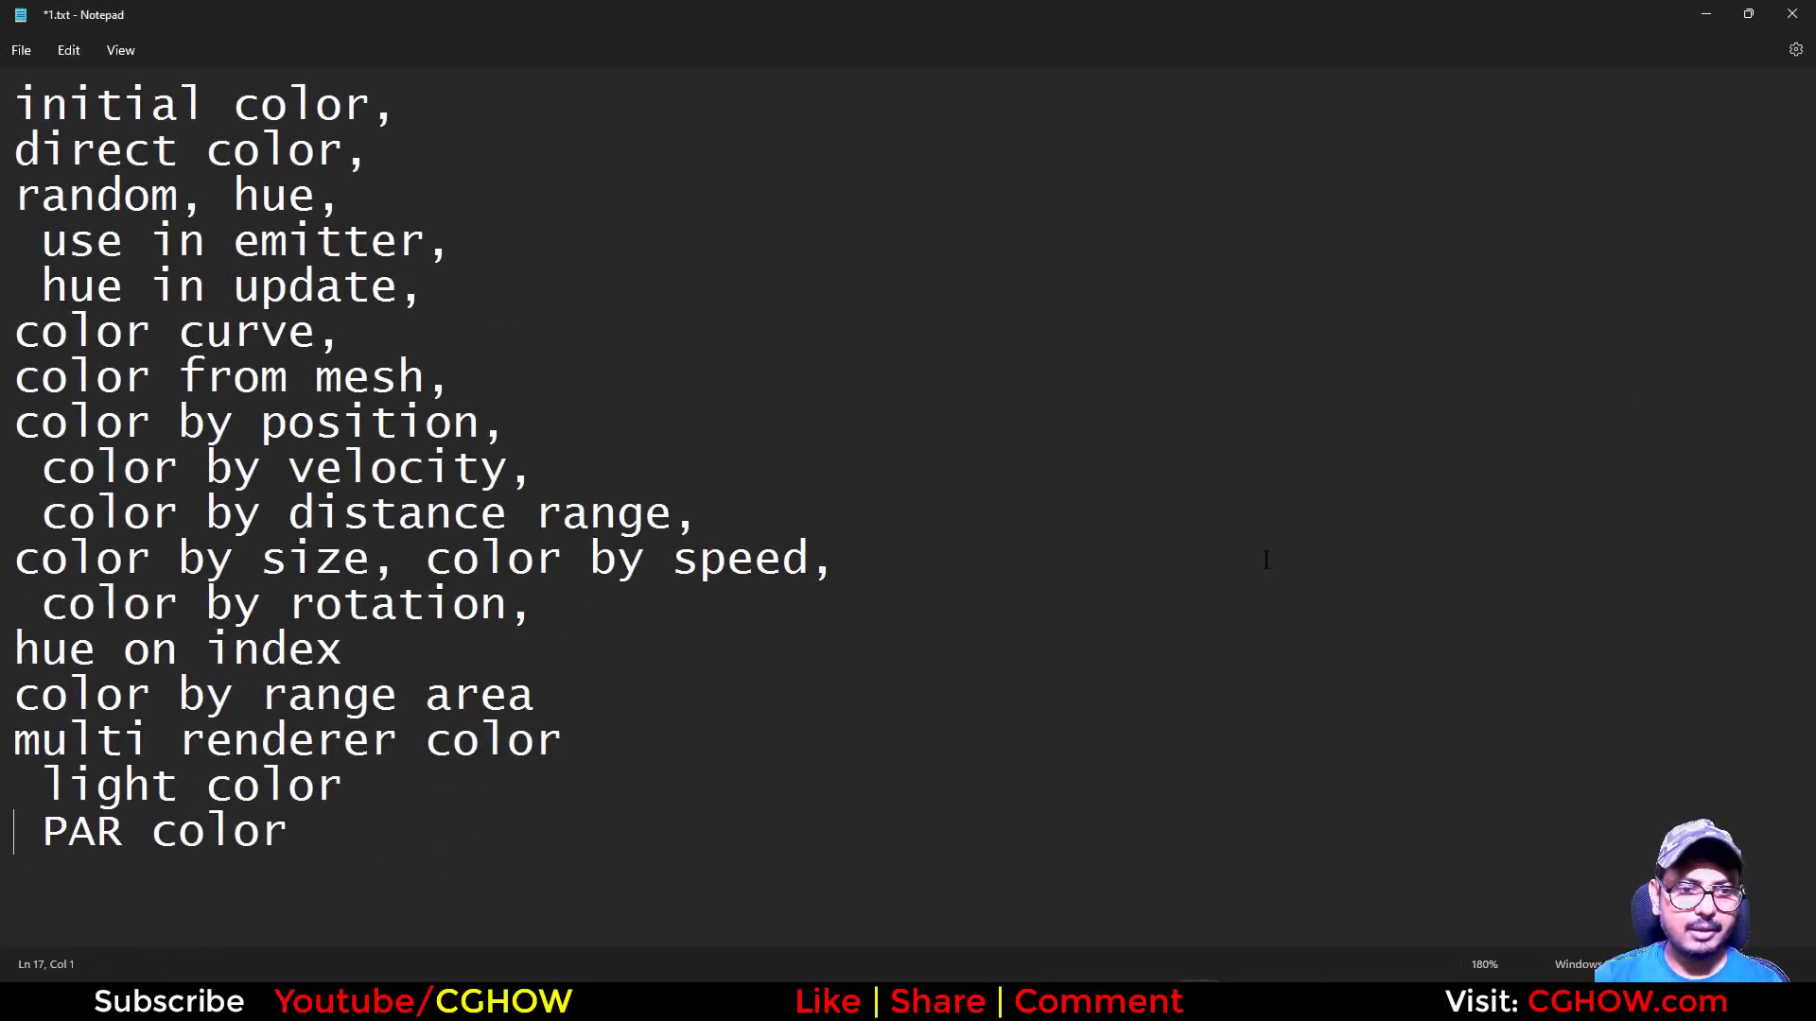
click(1705, 14)
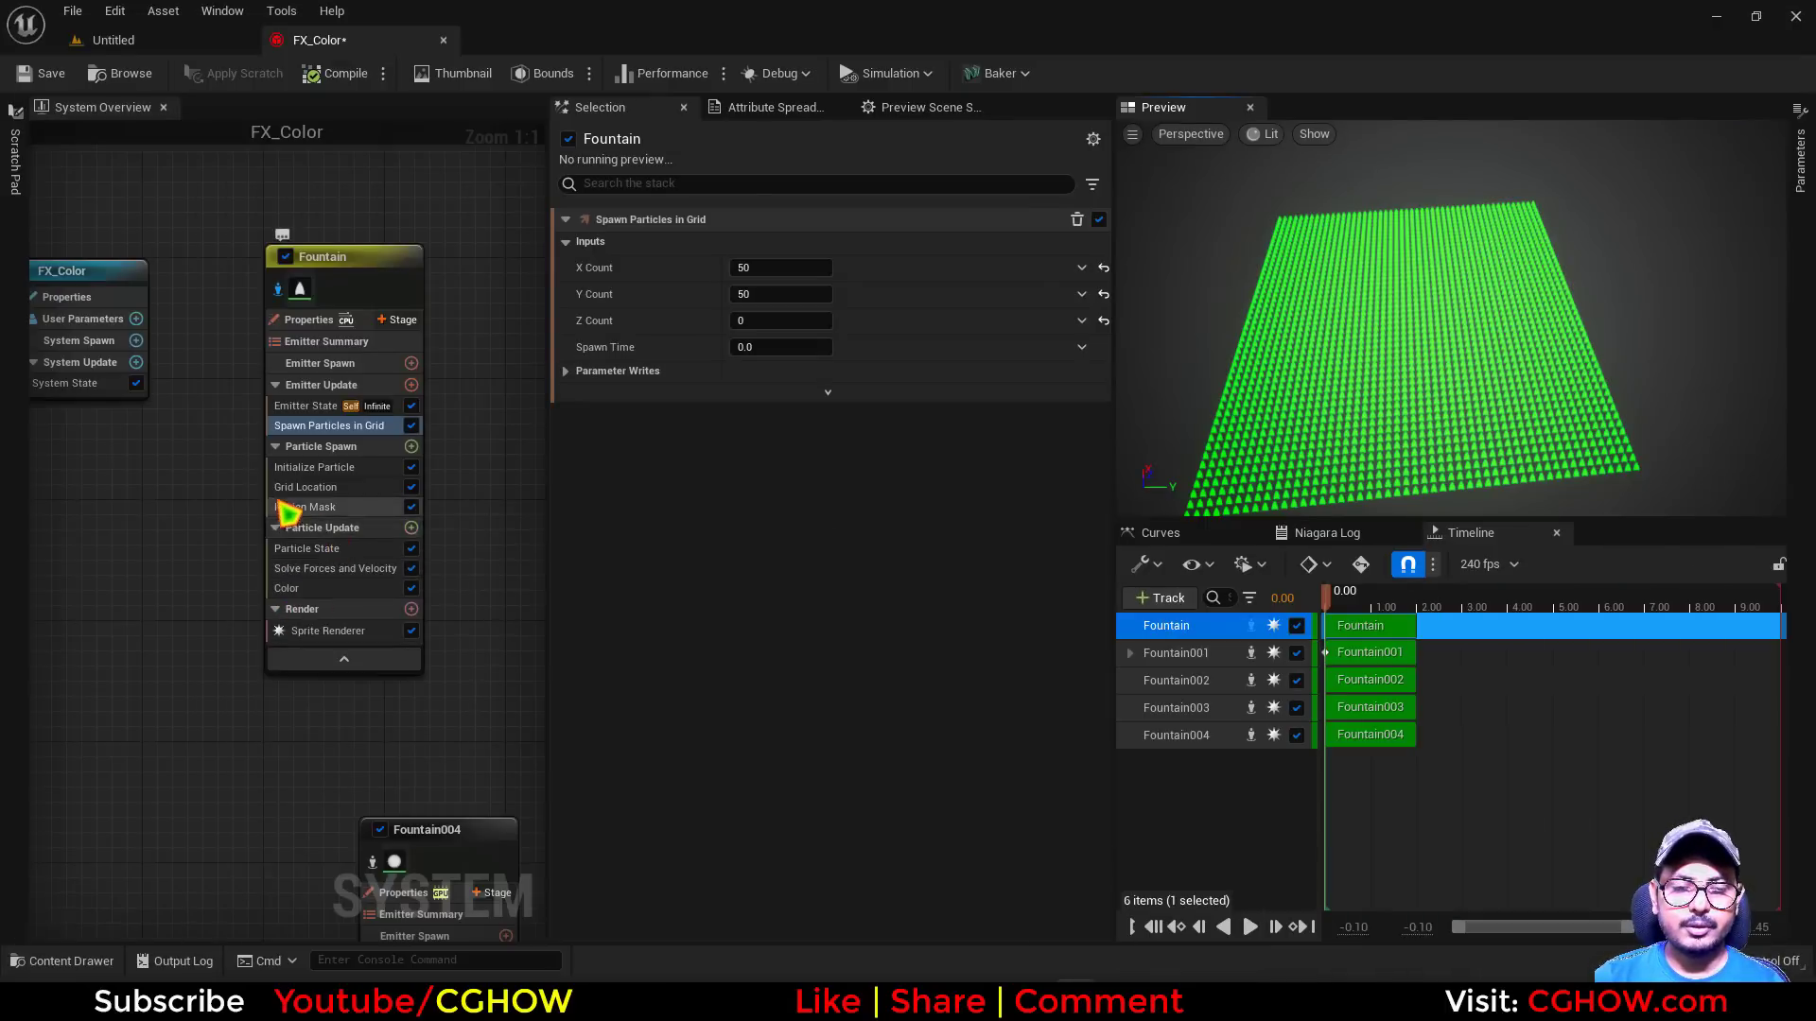
scroll(283, 509, down, 5)
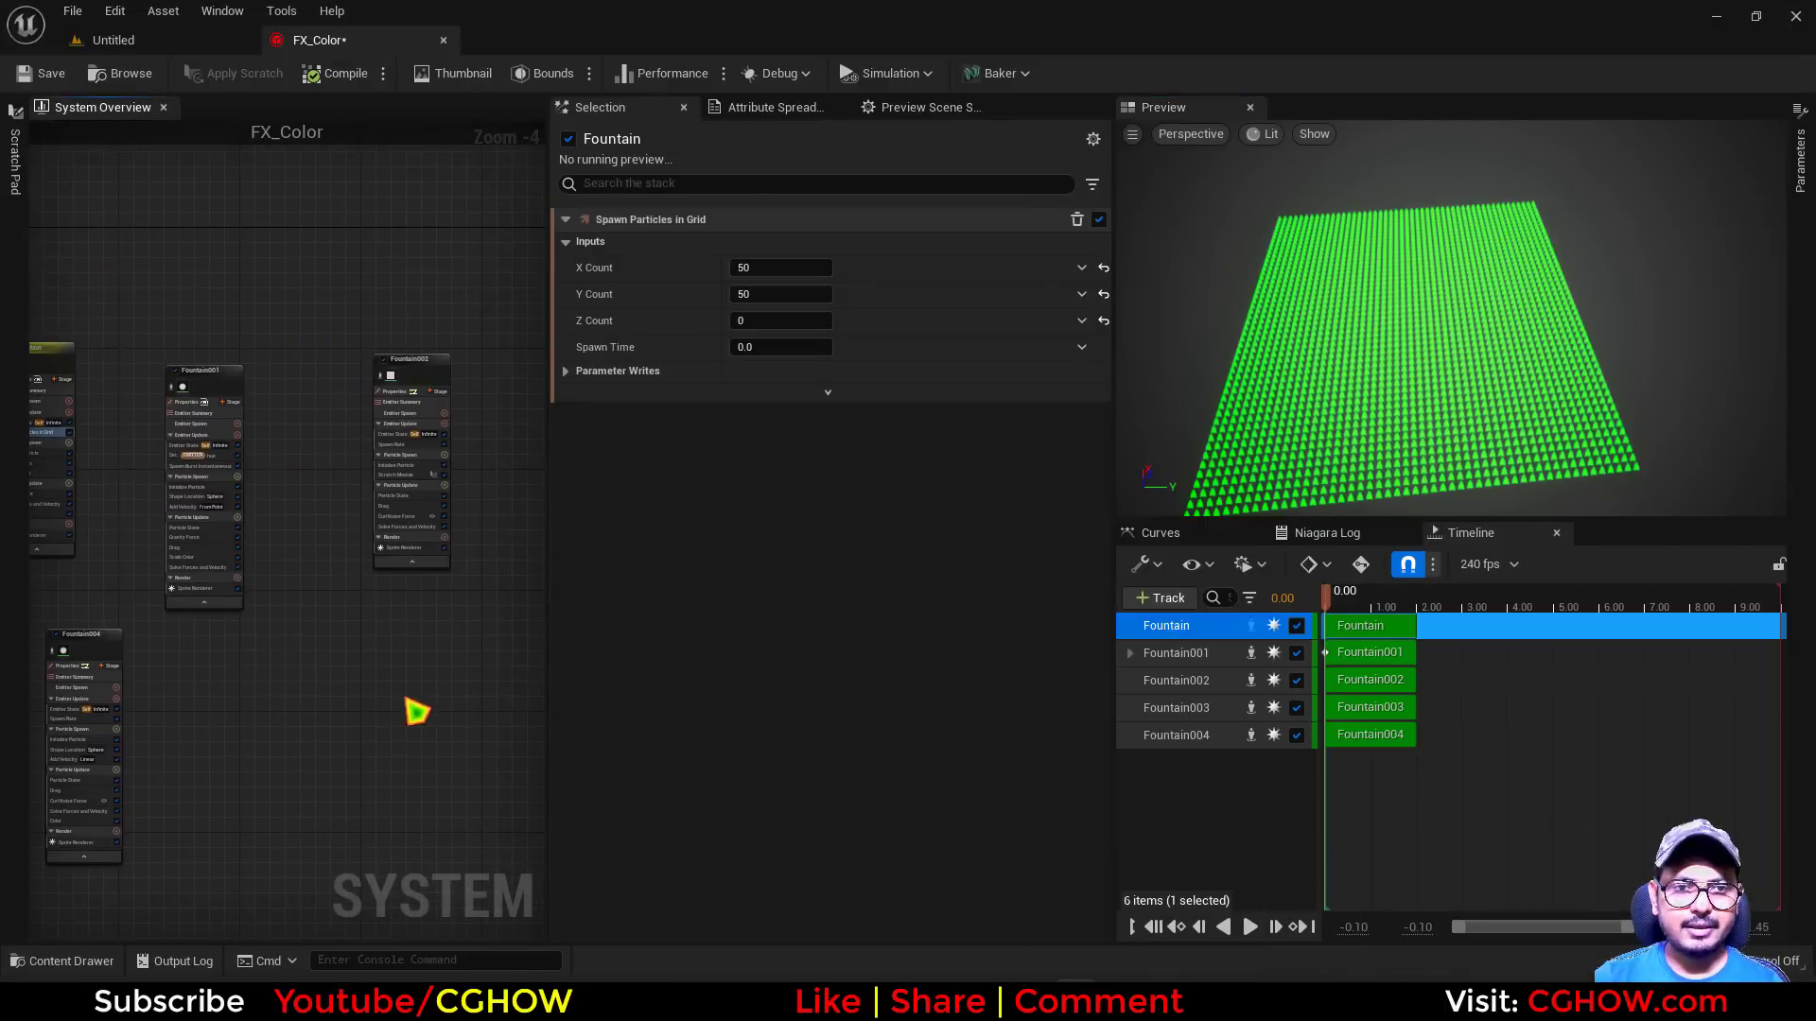
right_drag(416, 712, 308, 518)
right_click(308, 518)
click(392, 586)
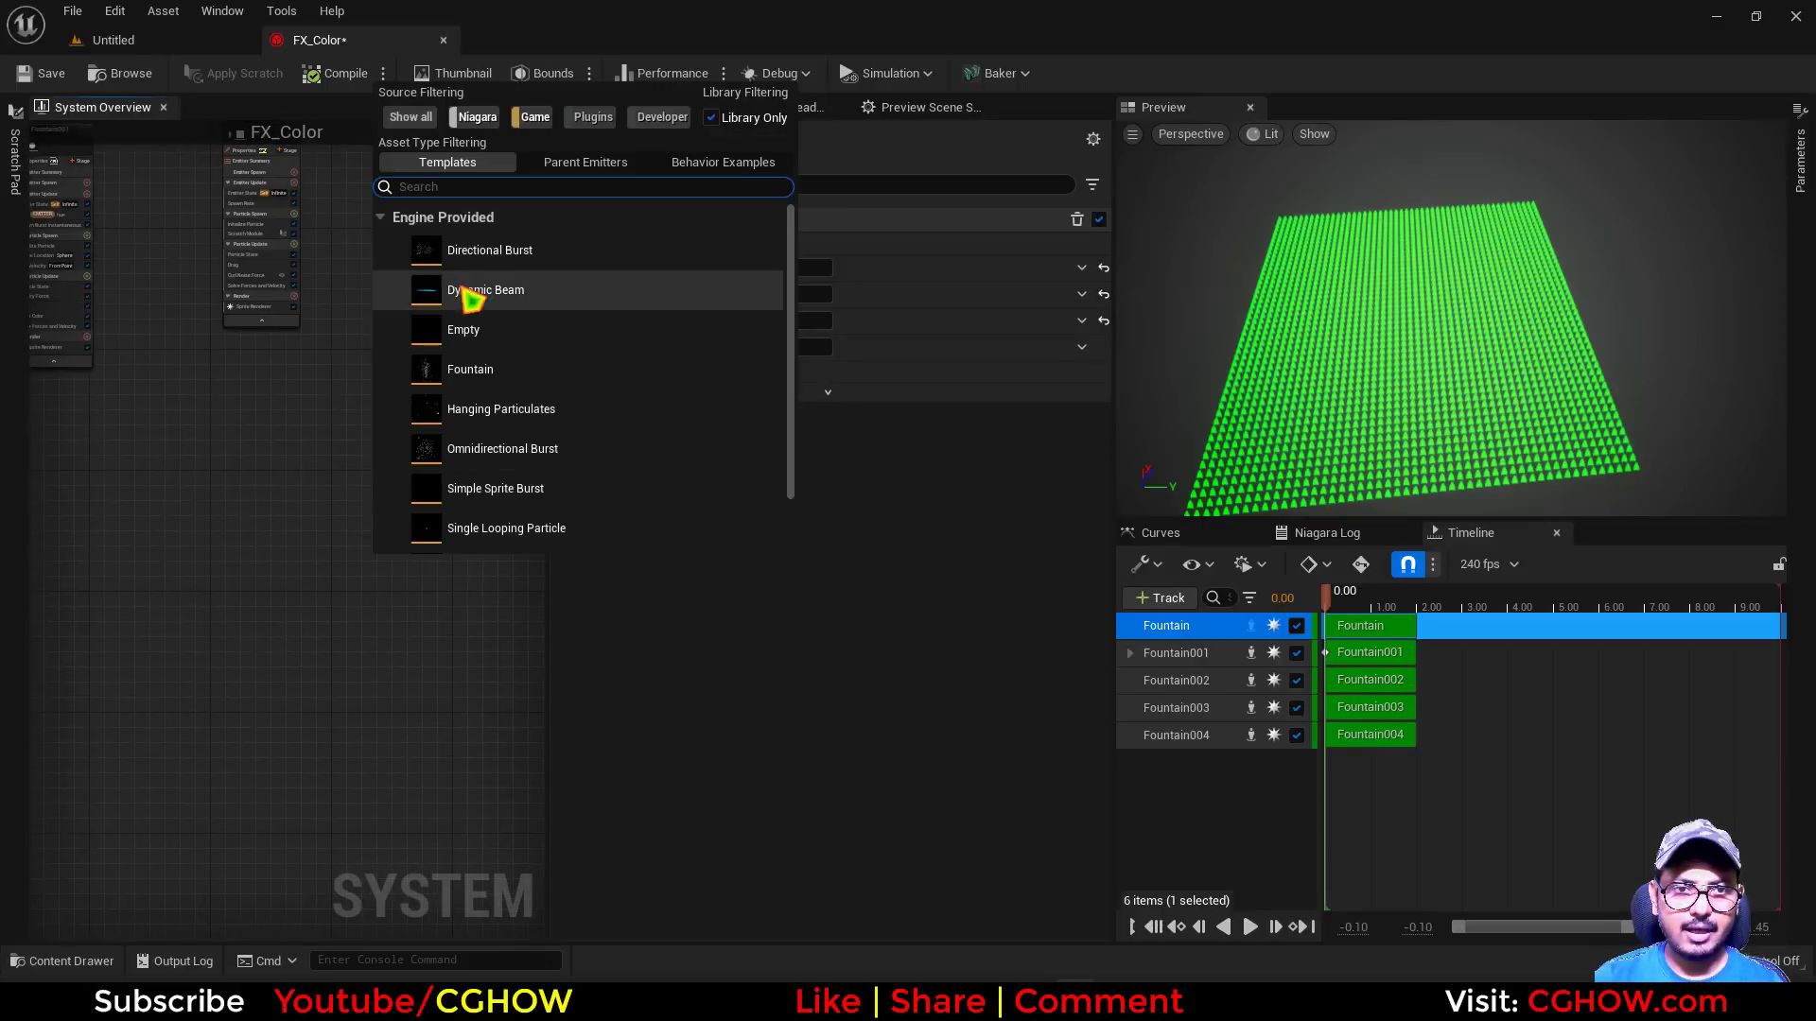
click(508, 395)
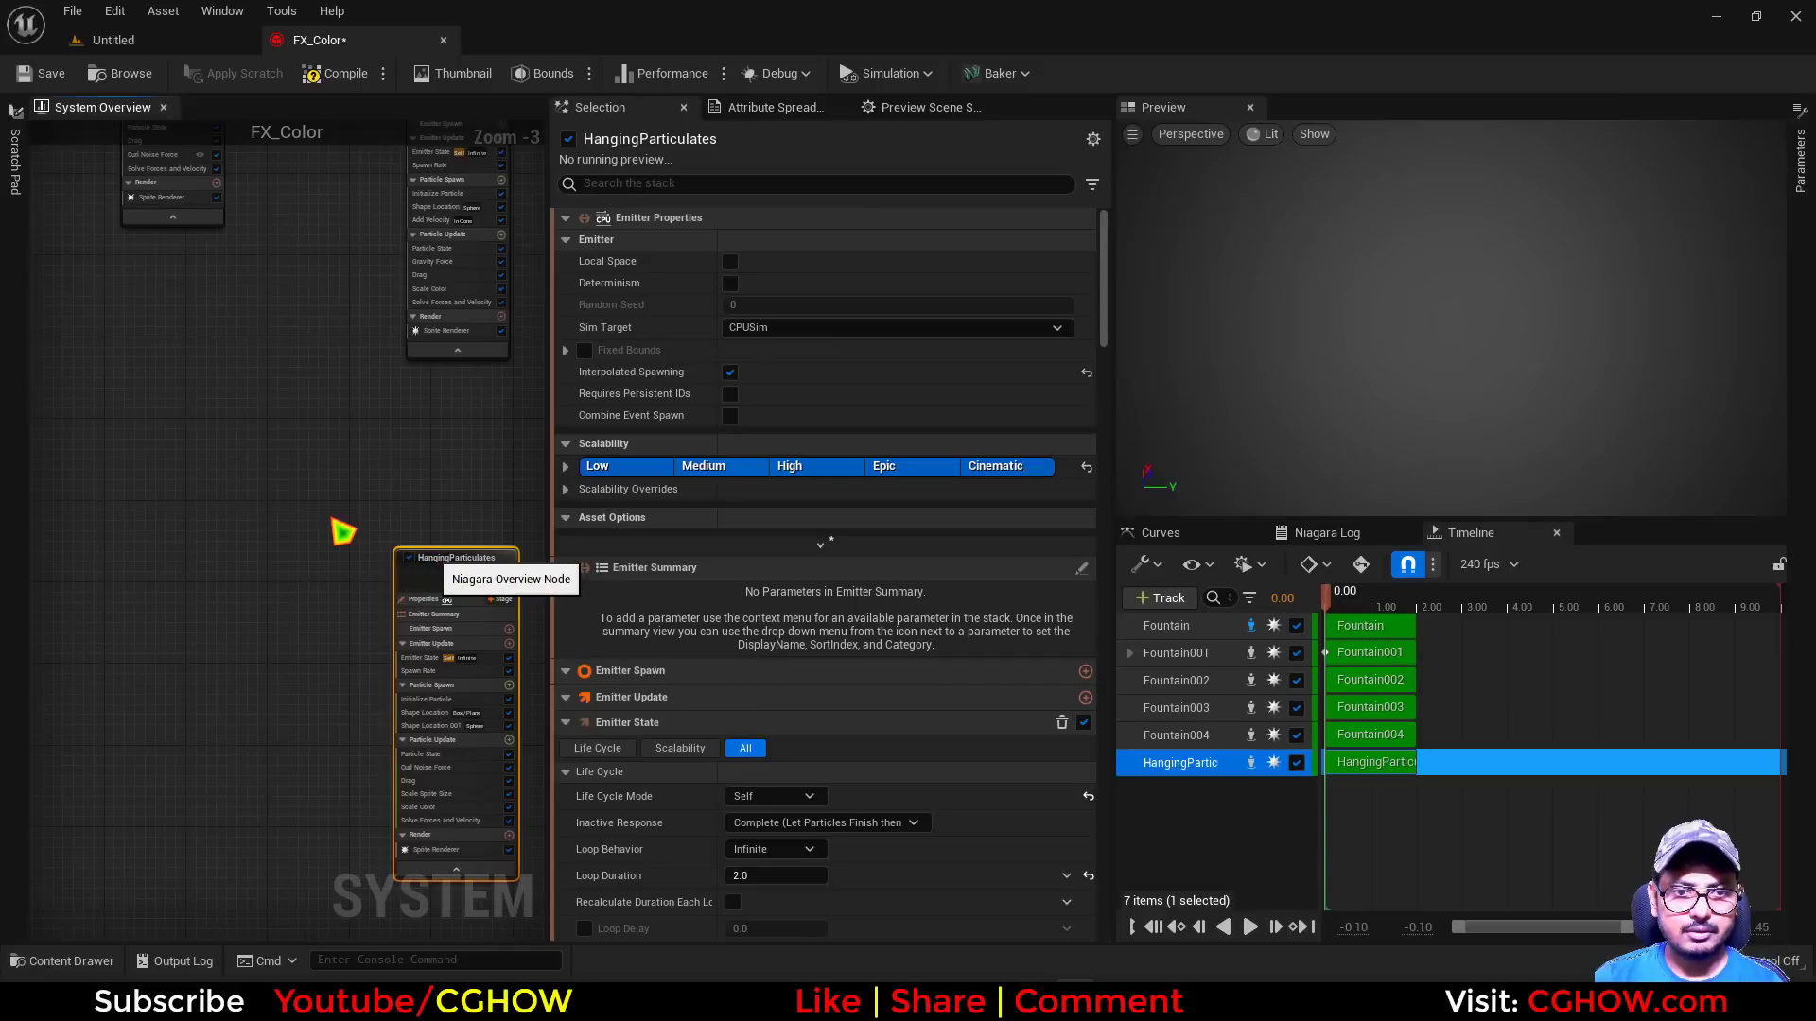
Replace the Hanging Particulates emitter with a Fountain emitter and play the simulation
key(Delete)
right_click(322, 488)
click(393, 517)
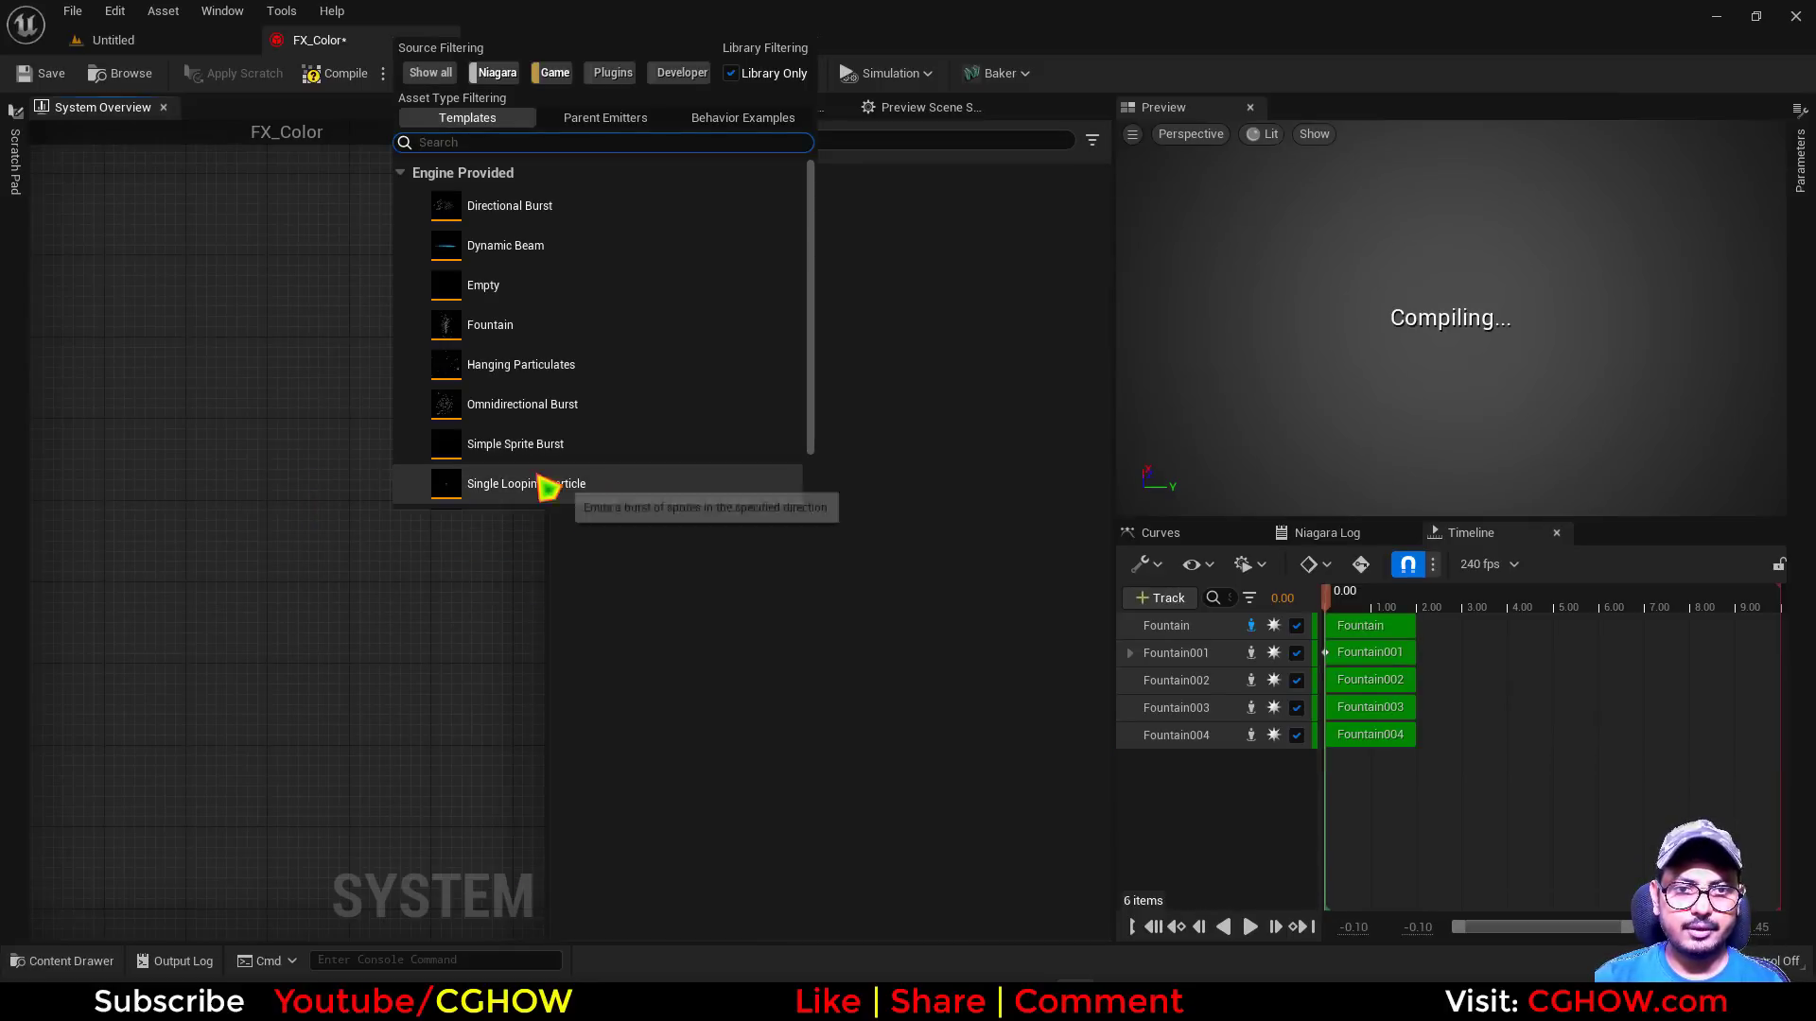
click(501, 327)
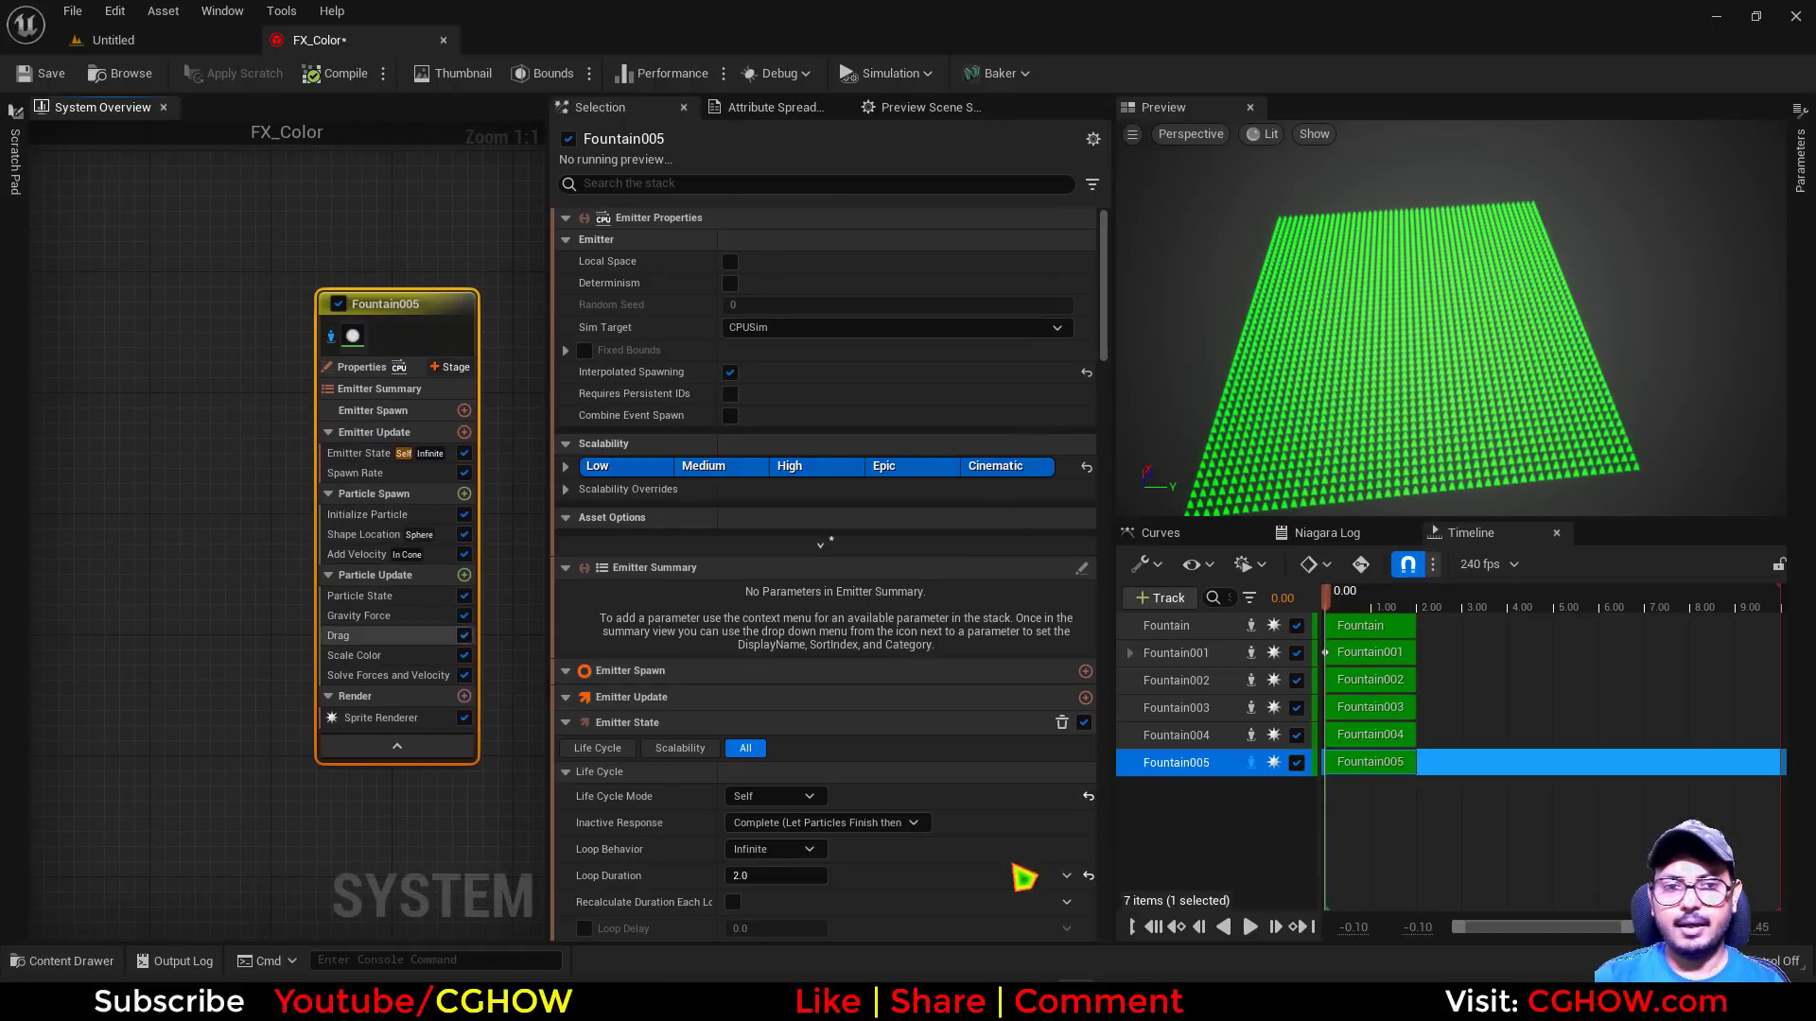
click(1250, 927)
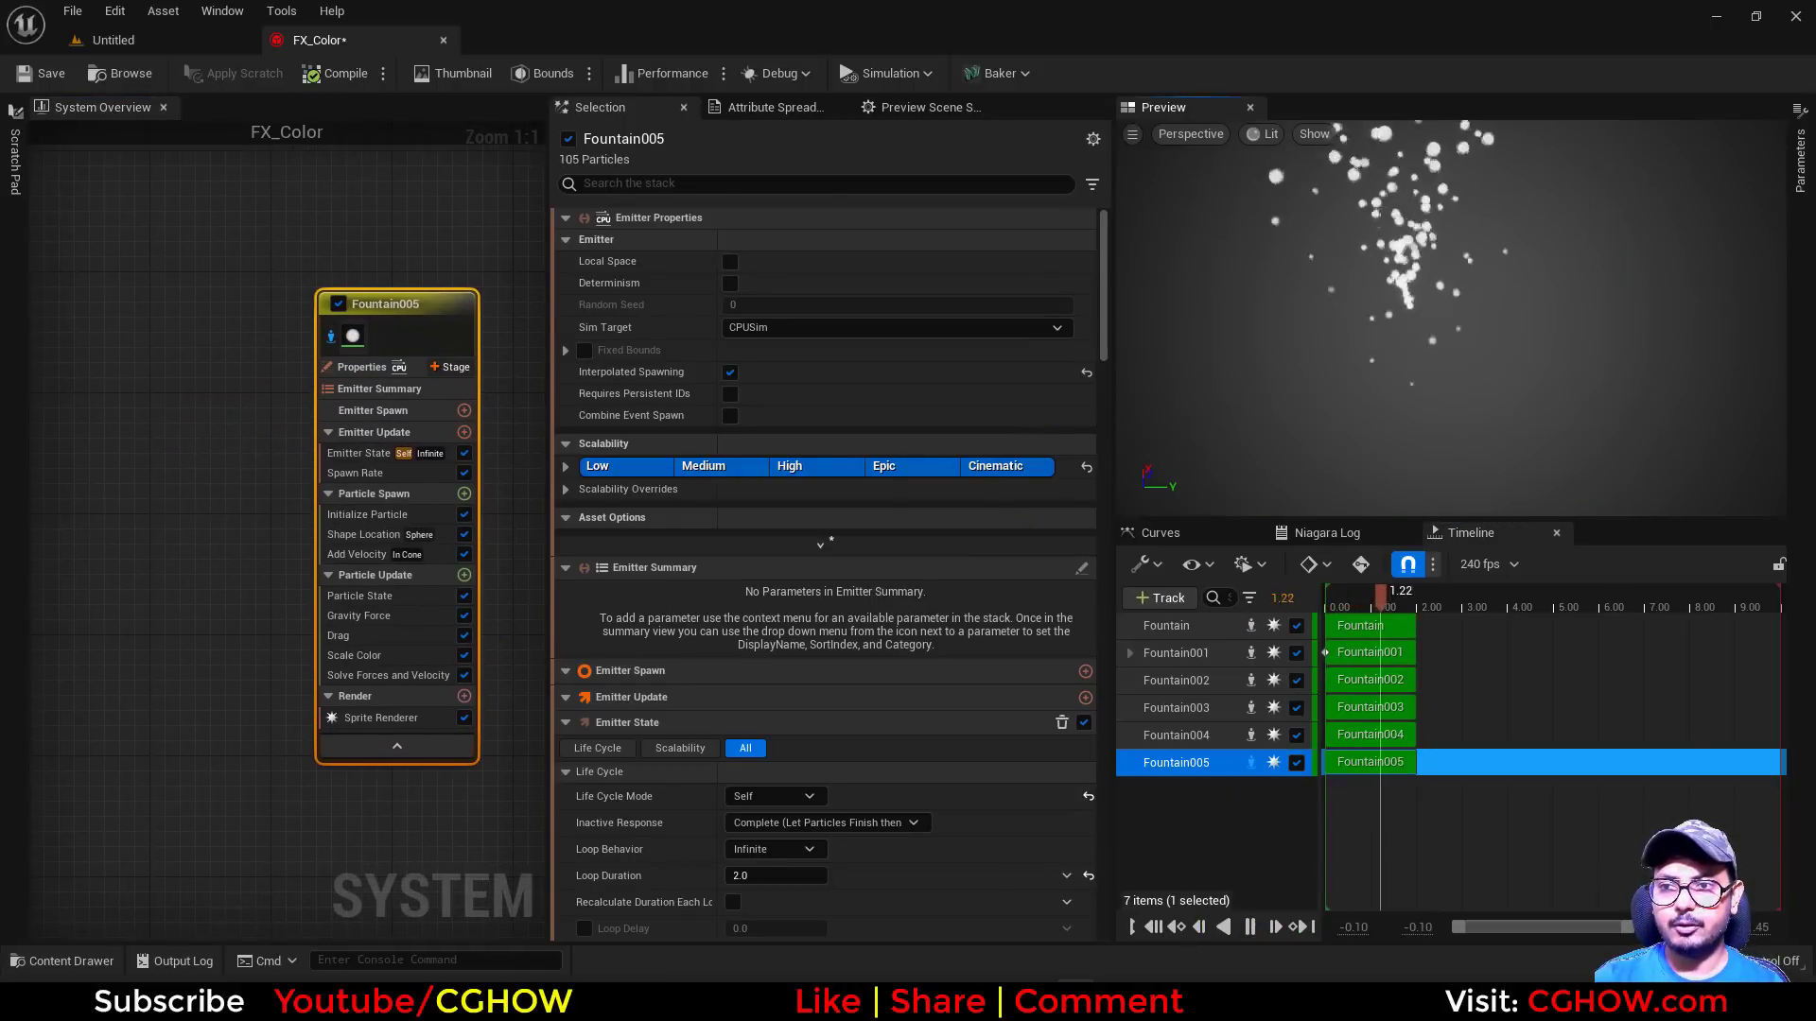
Set the new Fountain emitter's Uniform Sprite Size Min and Max to 10 in Initialize Particle
click(382, 517)
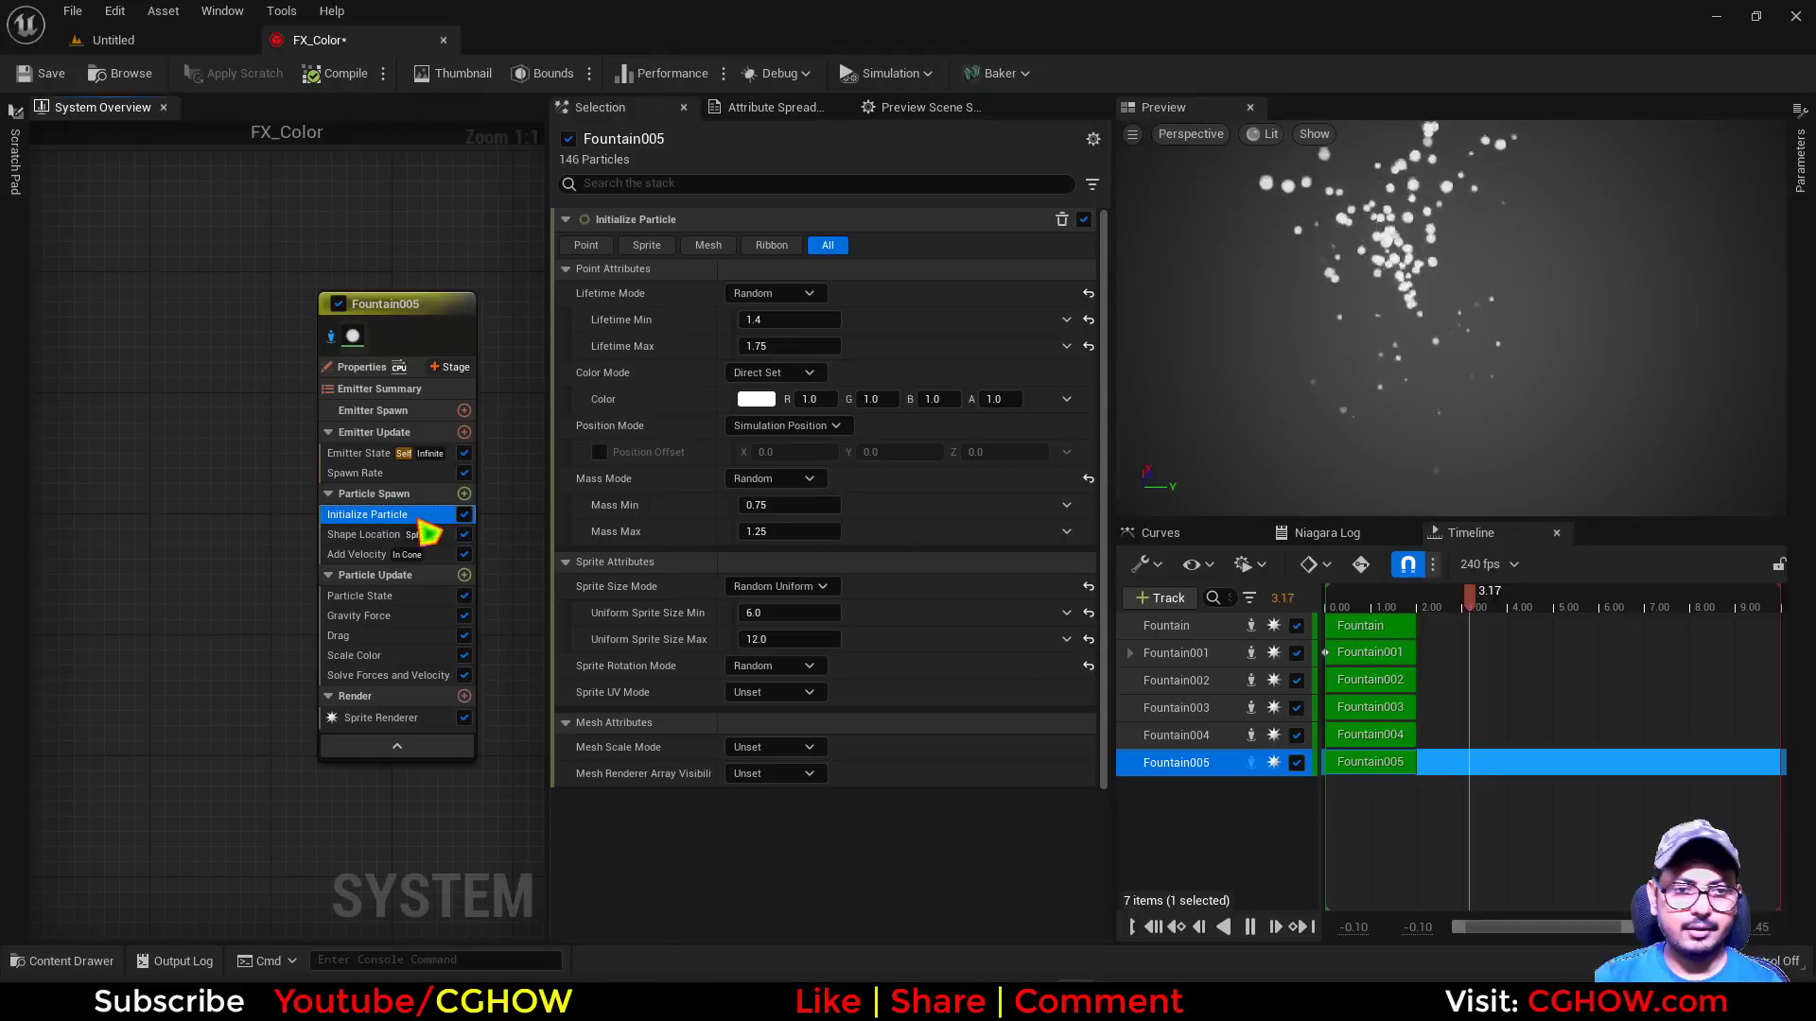
click(770, 611)
text(10)
click(785, 637)
text(10)
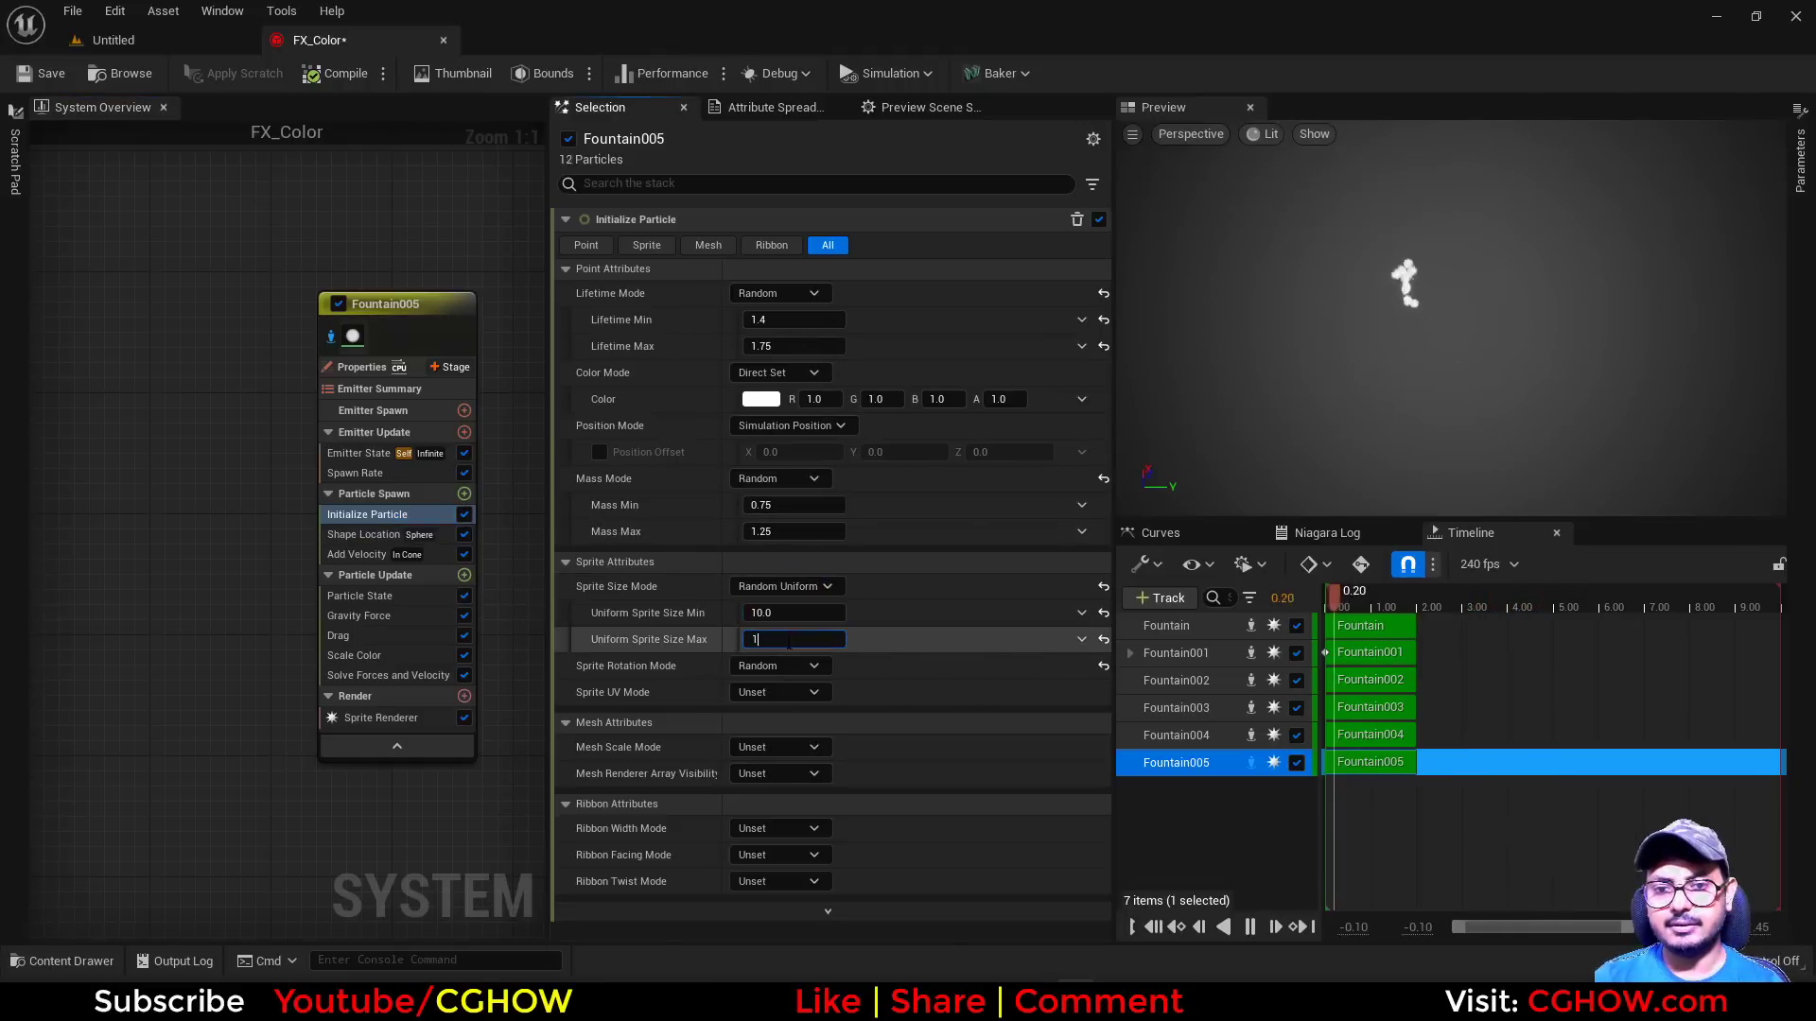
key(Return)
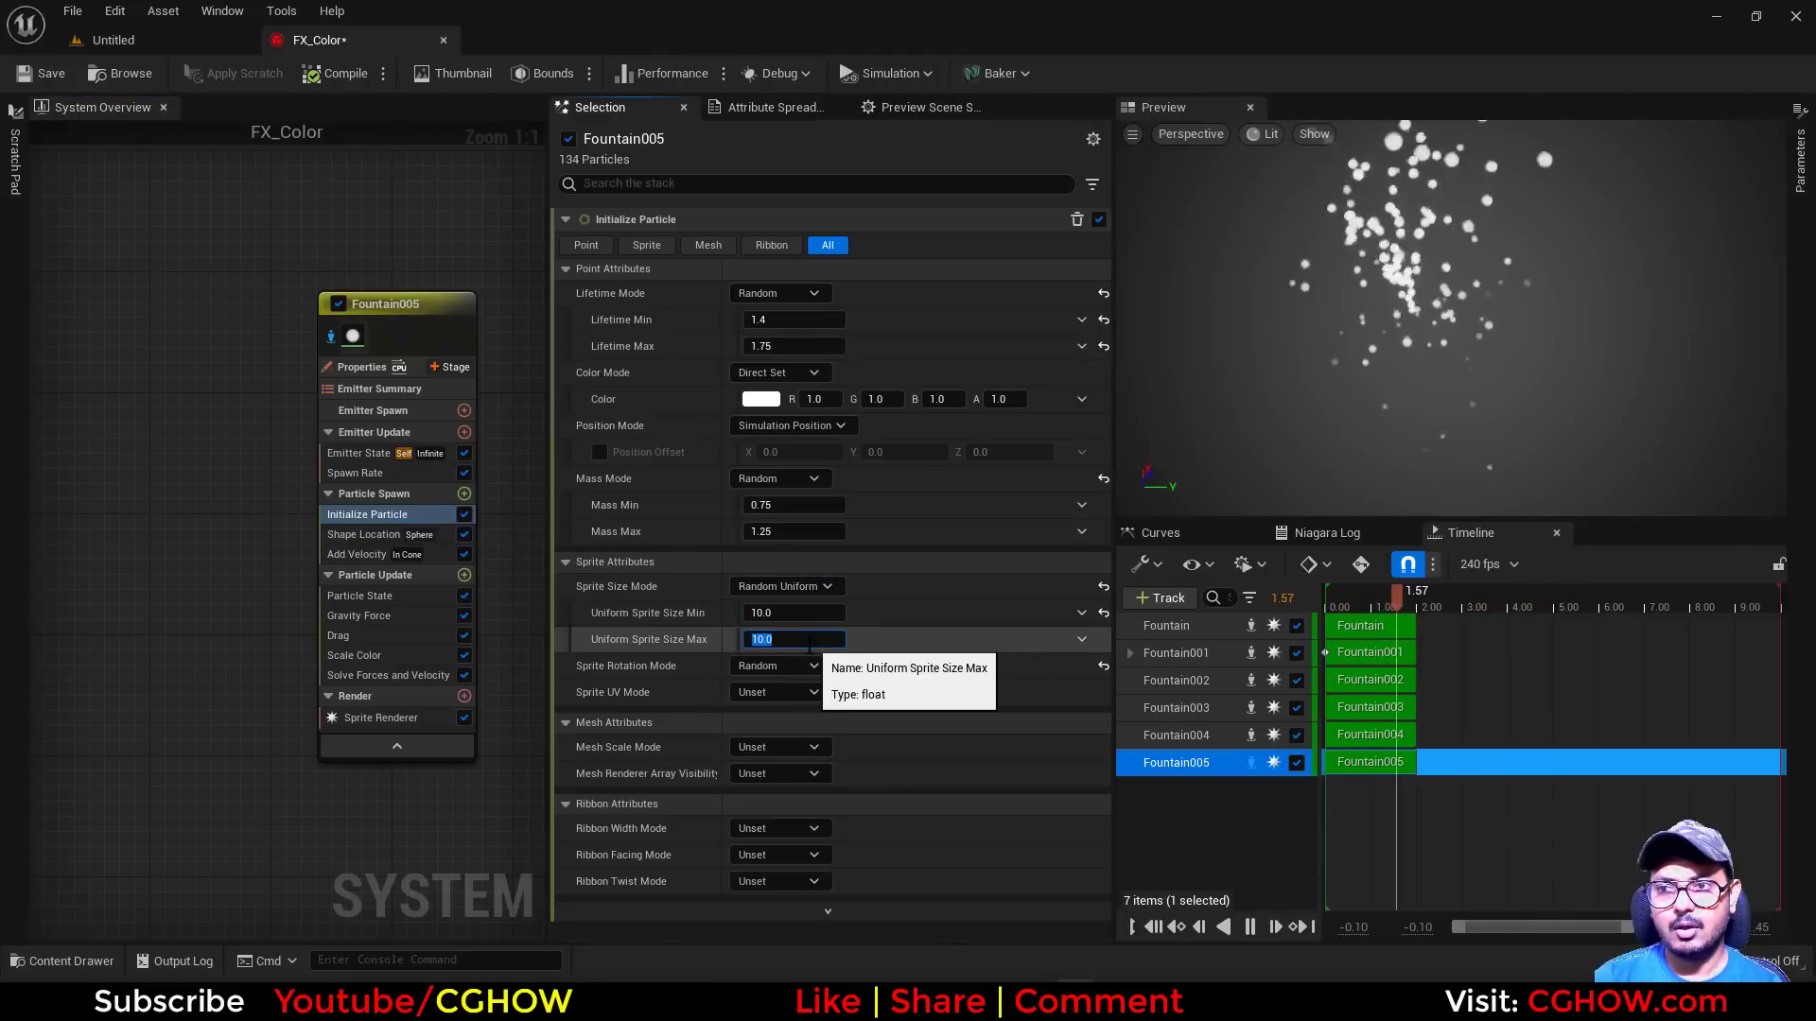
Make the new fountain's initial particle color red by setting G and B to 0
click(876, 401)
text(0)
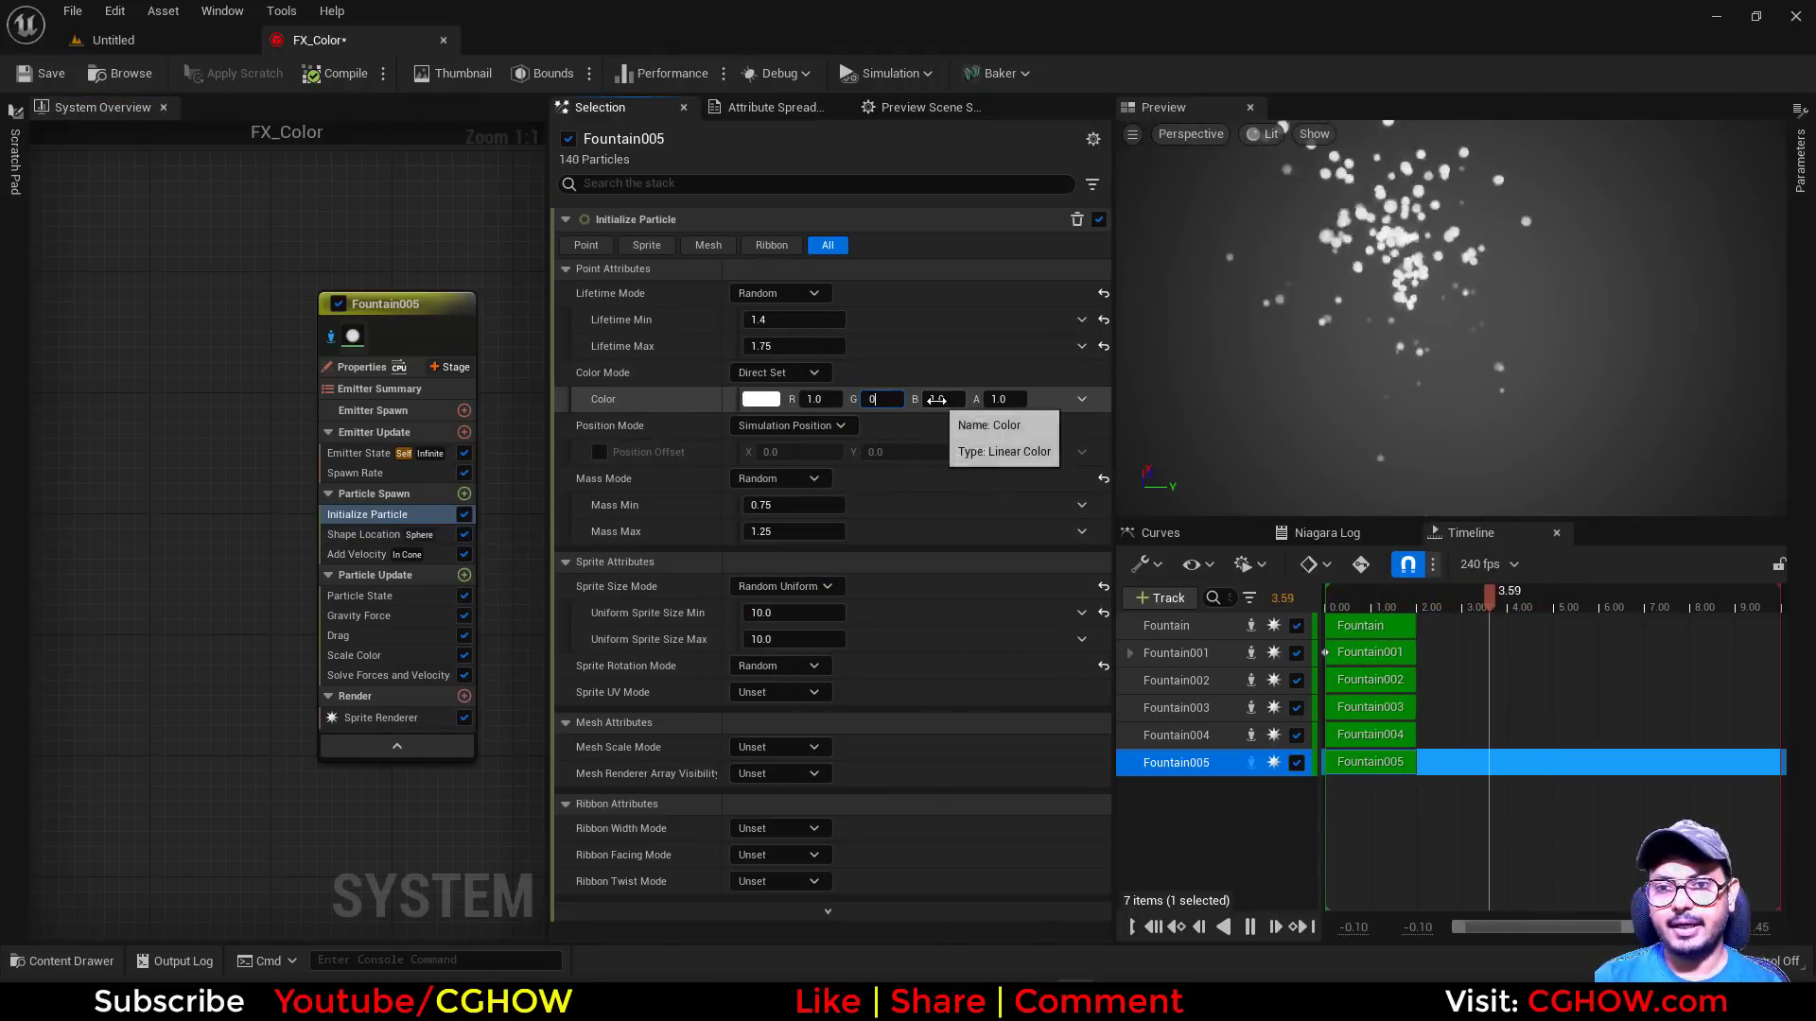
click(944, 403)
text(0)
key(Return)
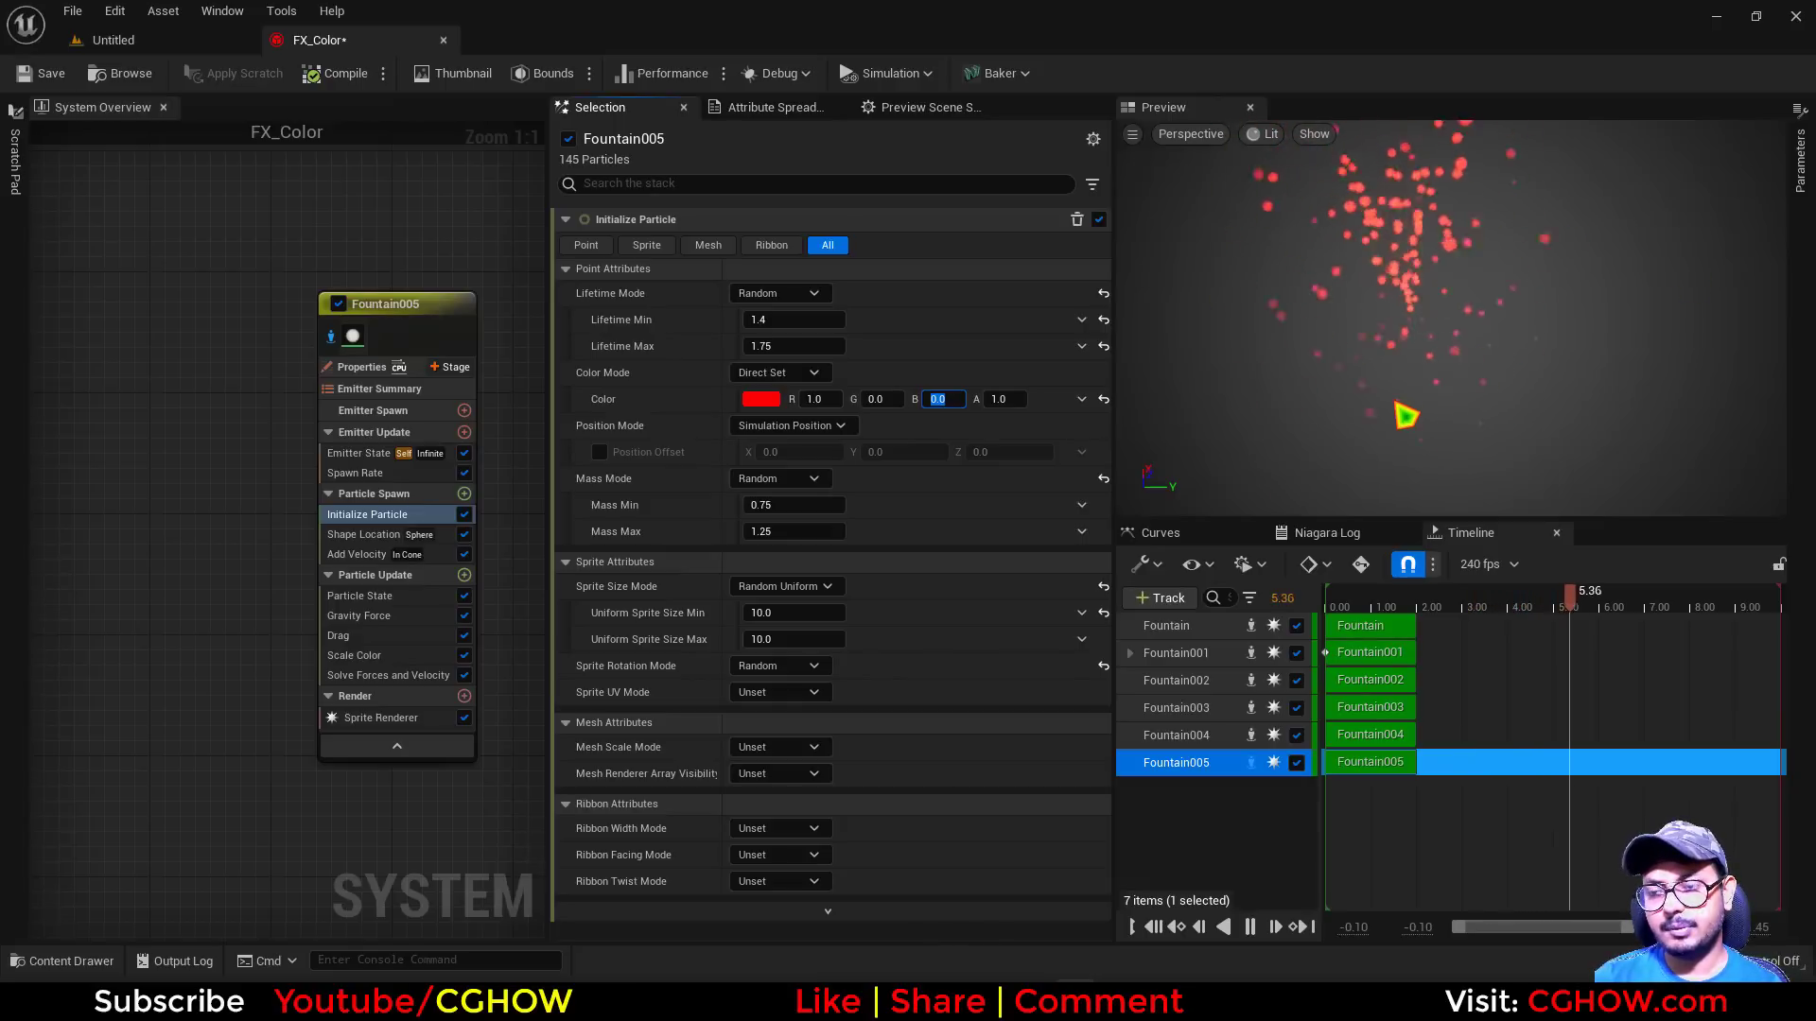
Add a second Sprite Renderer to the Fountain005 emitter and inspect the overlapping sprites up close in the preview
right_drag(236, 611, 213, 580)
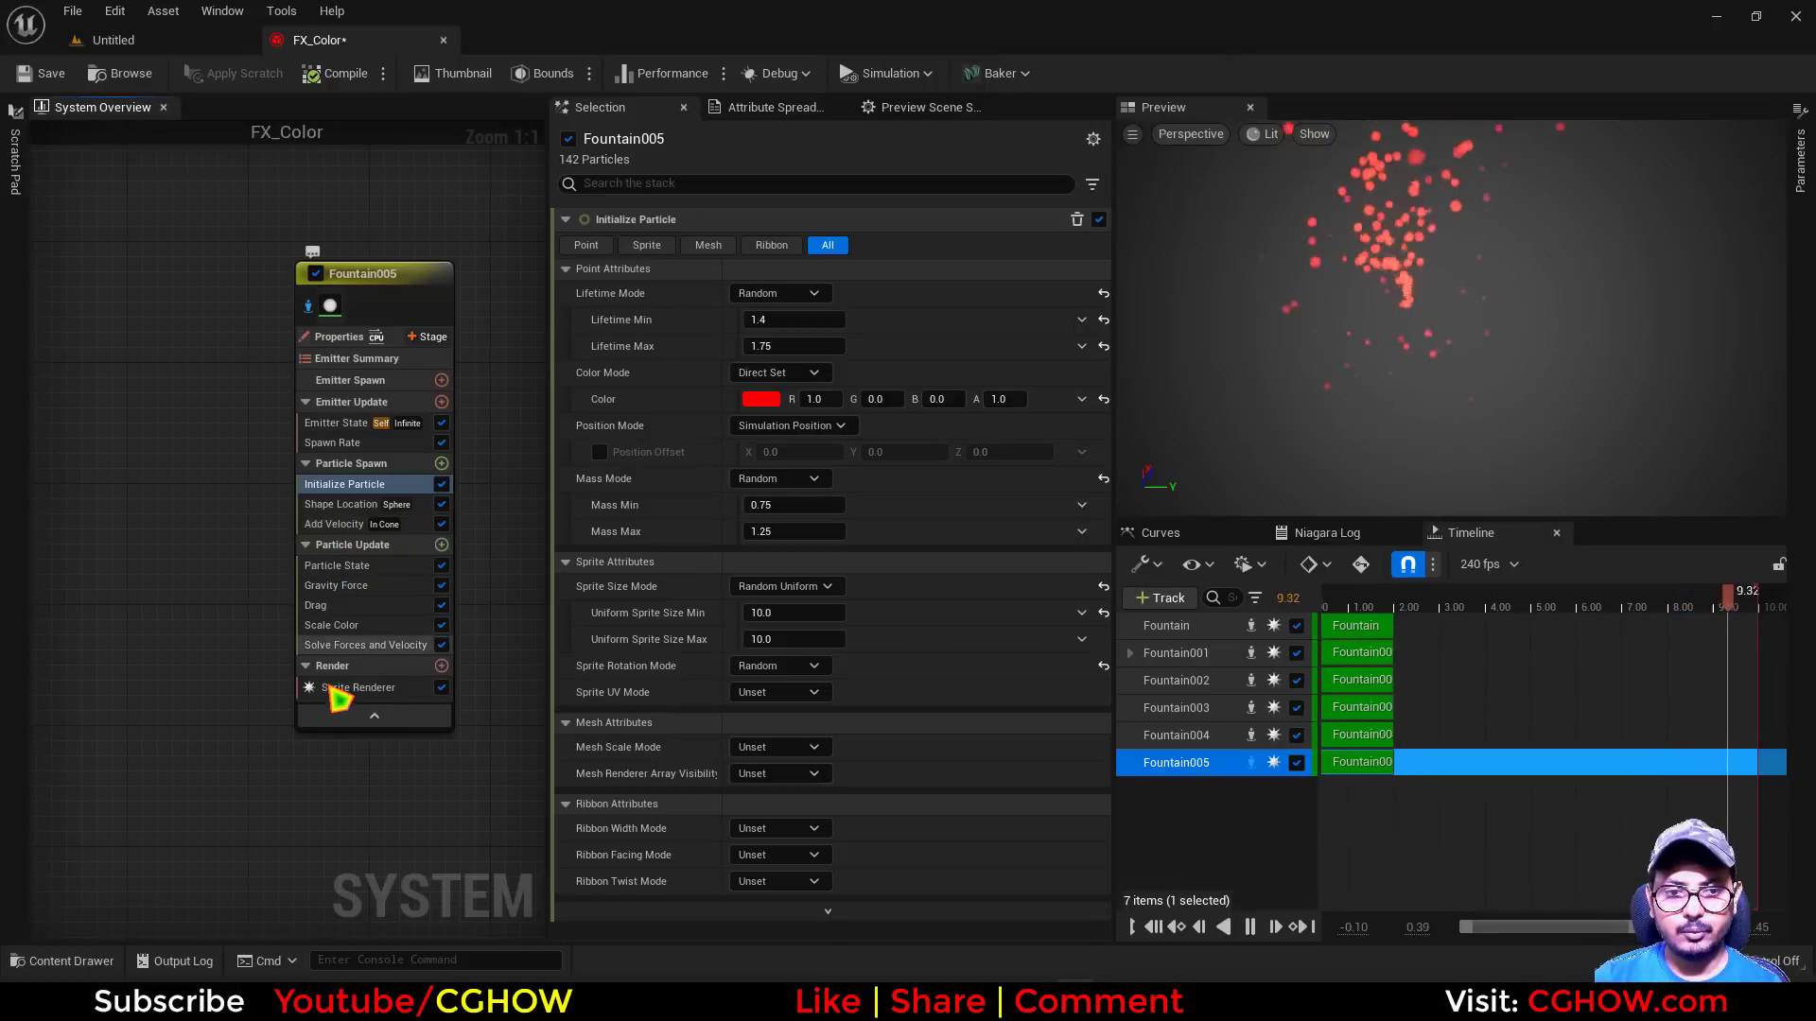
click(441, 666)
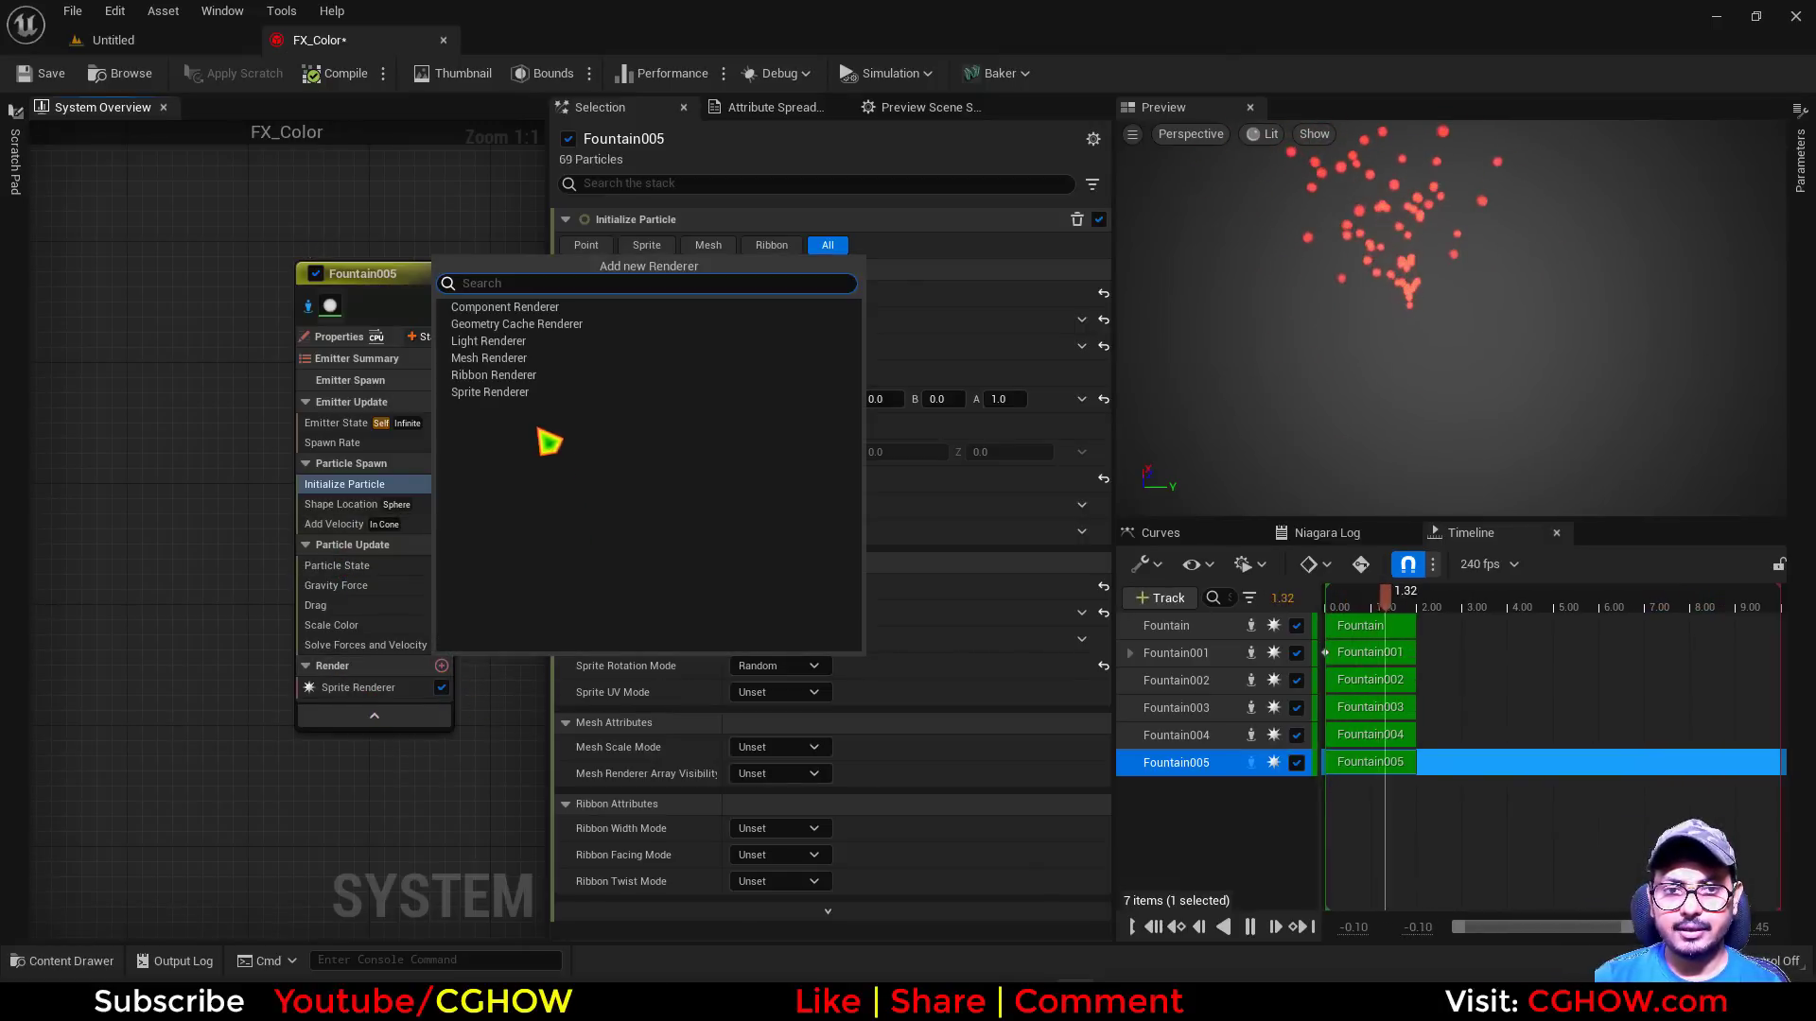
click(493, 391)
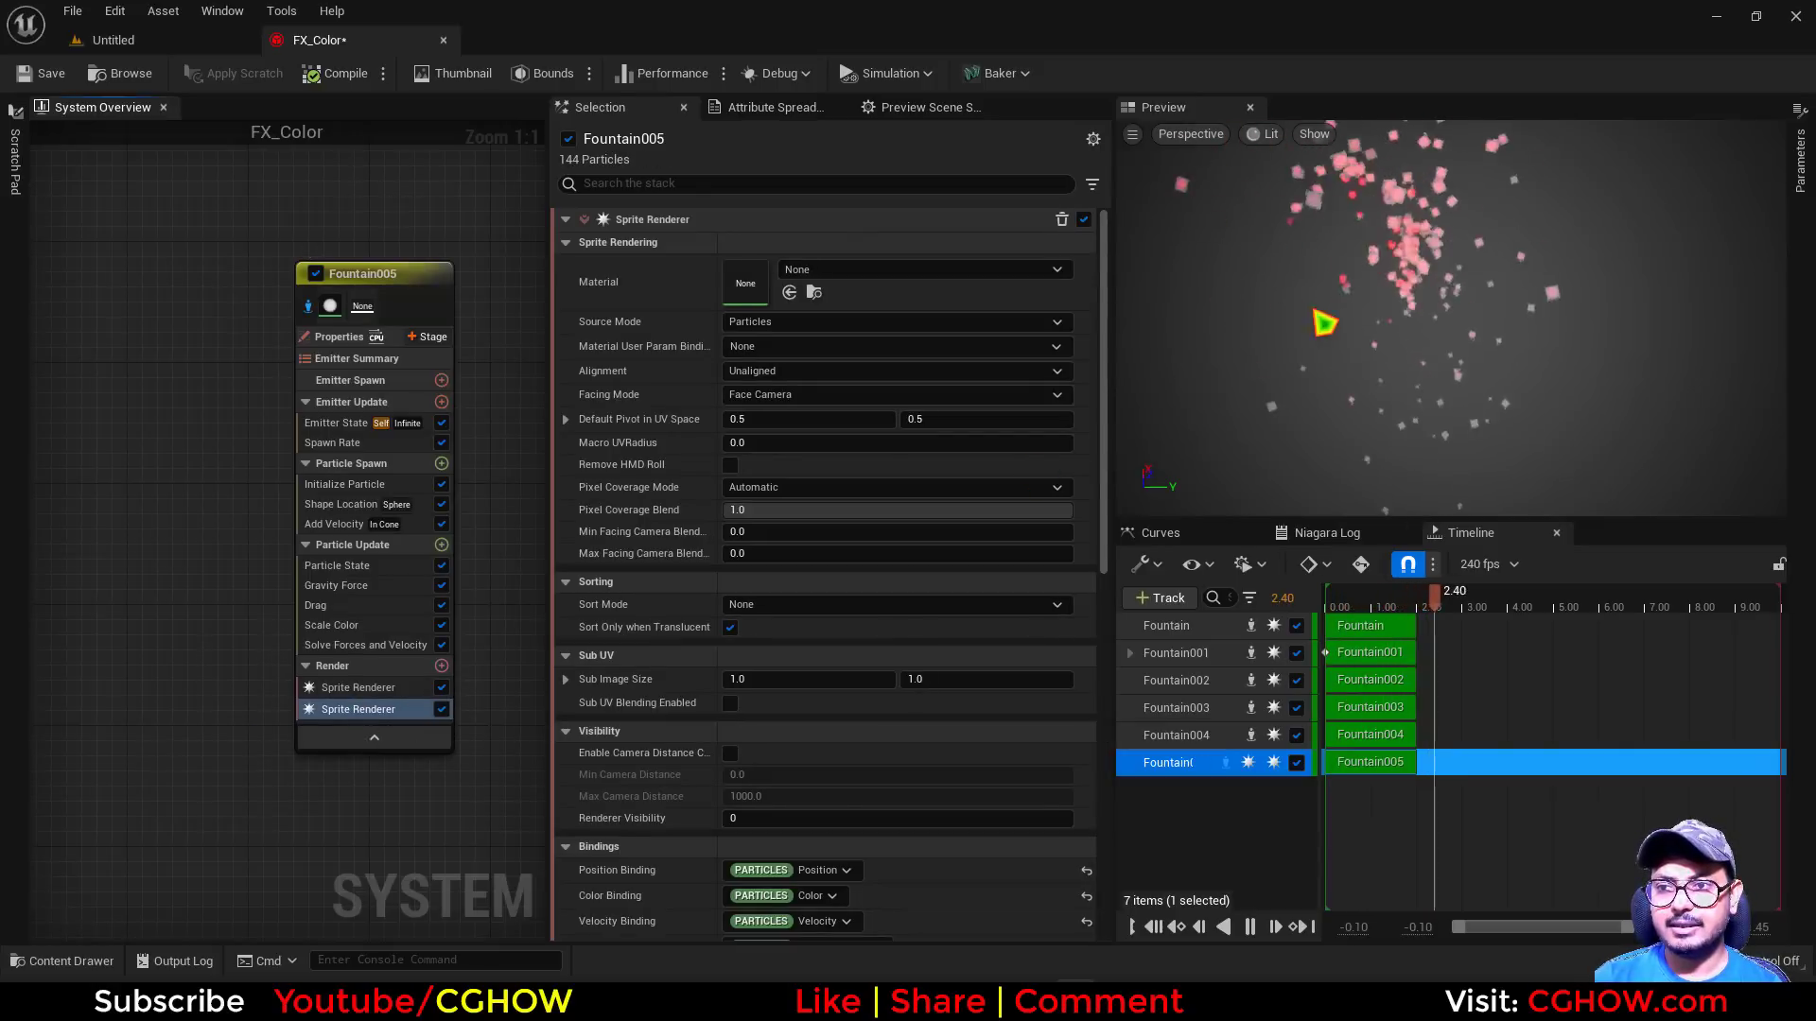
right_drag(1323, 319, 1398, 292)
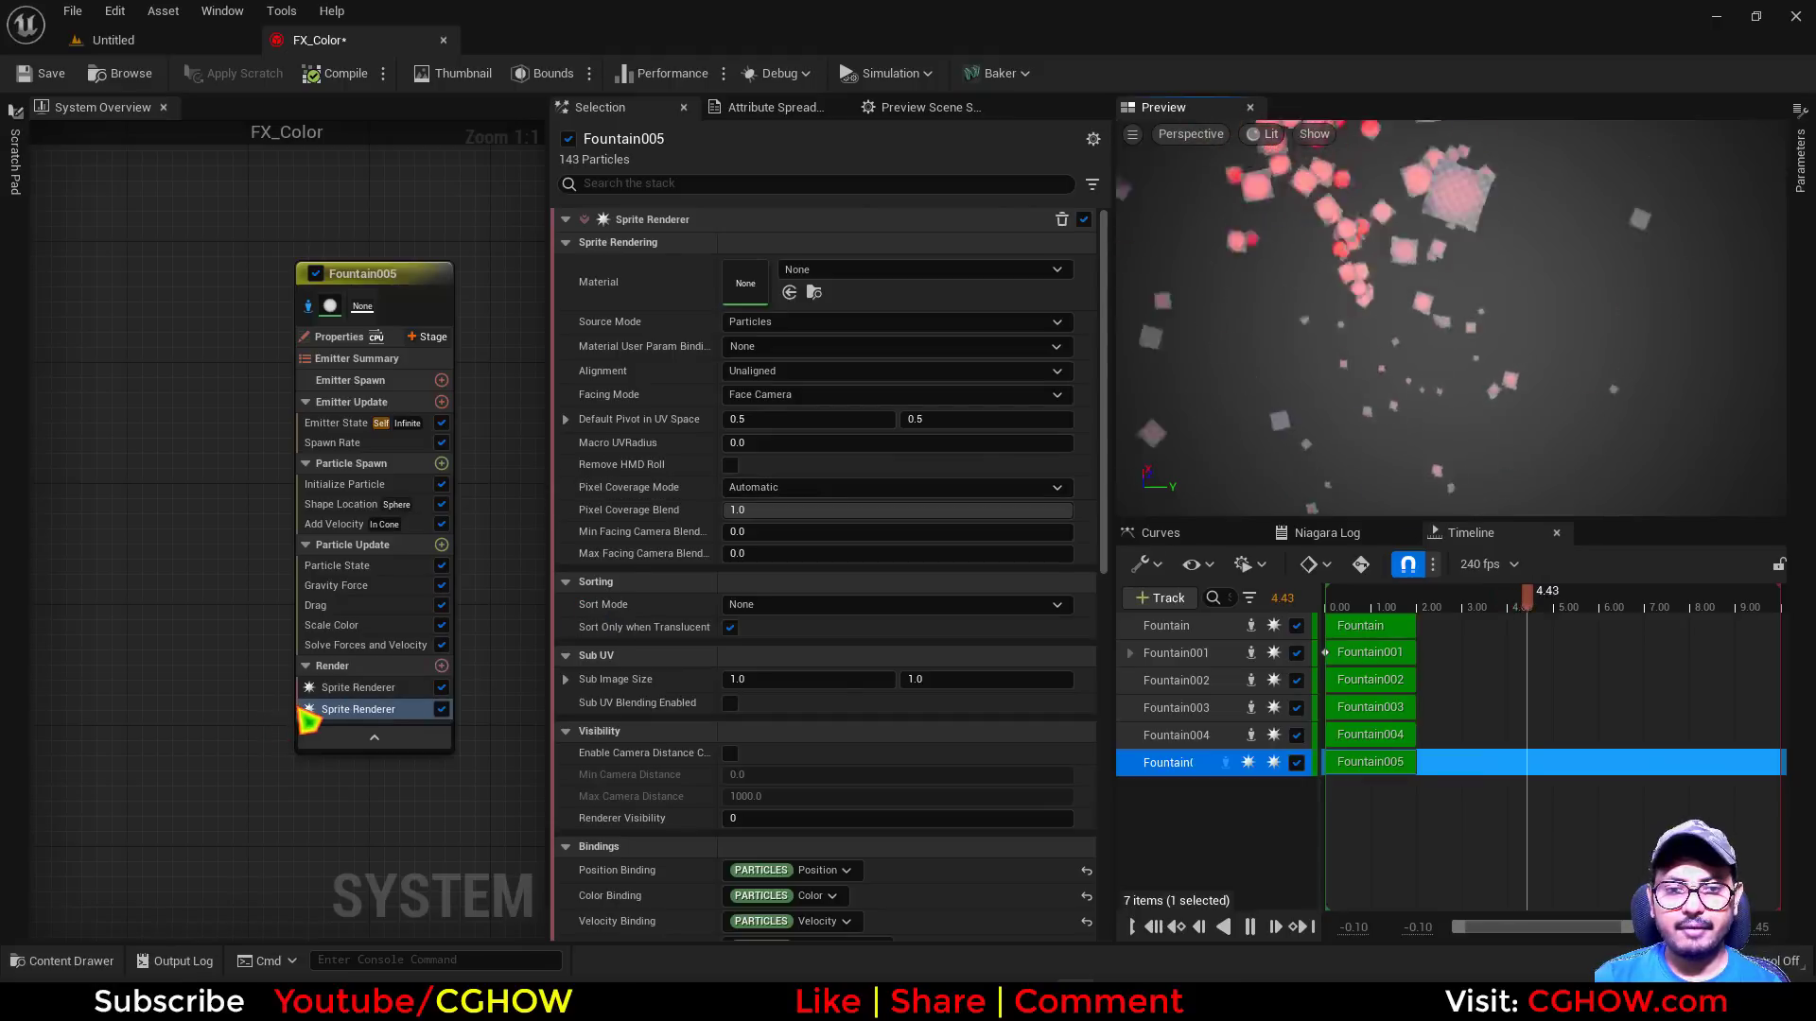
Open the material choices for Fountain005's second Sprite Renderer
click(834, 272)
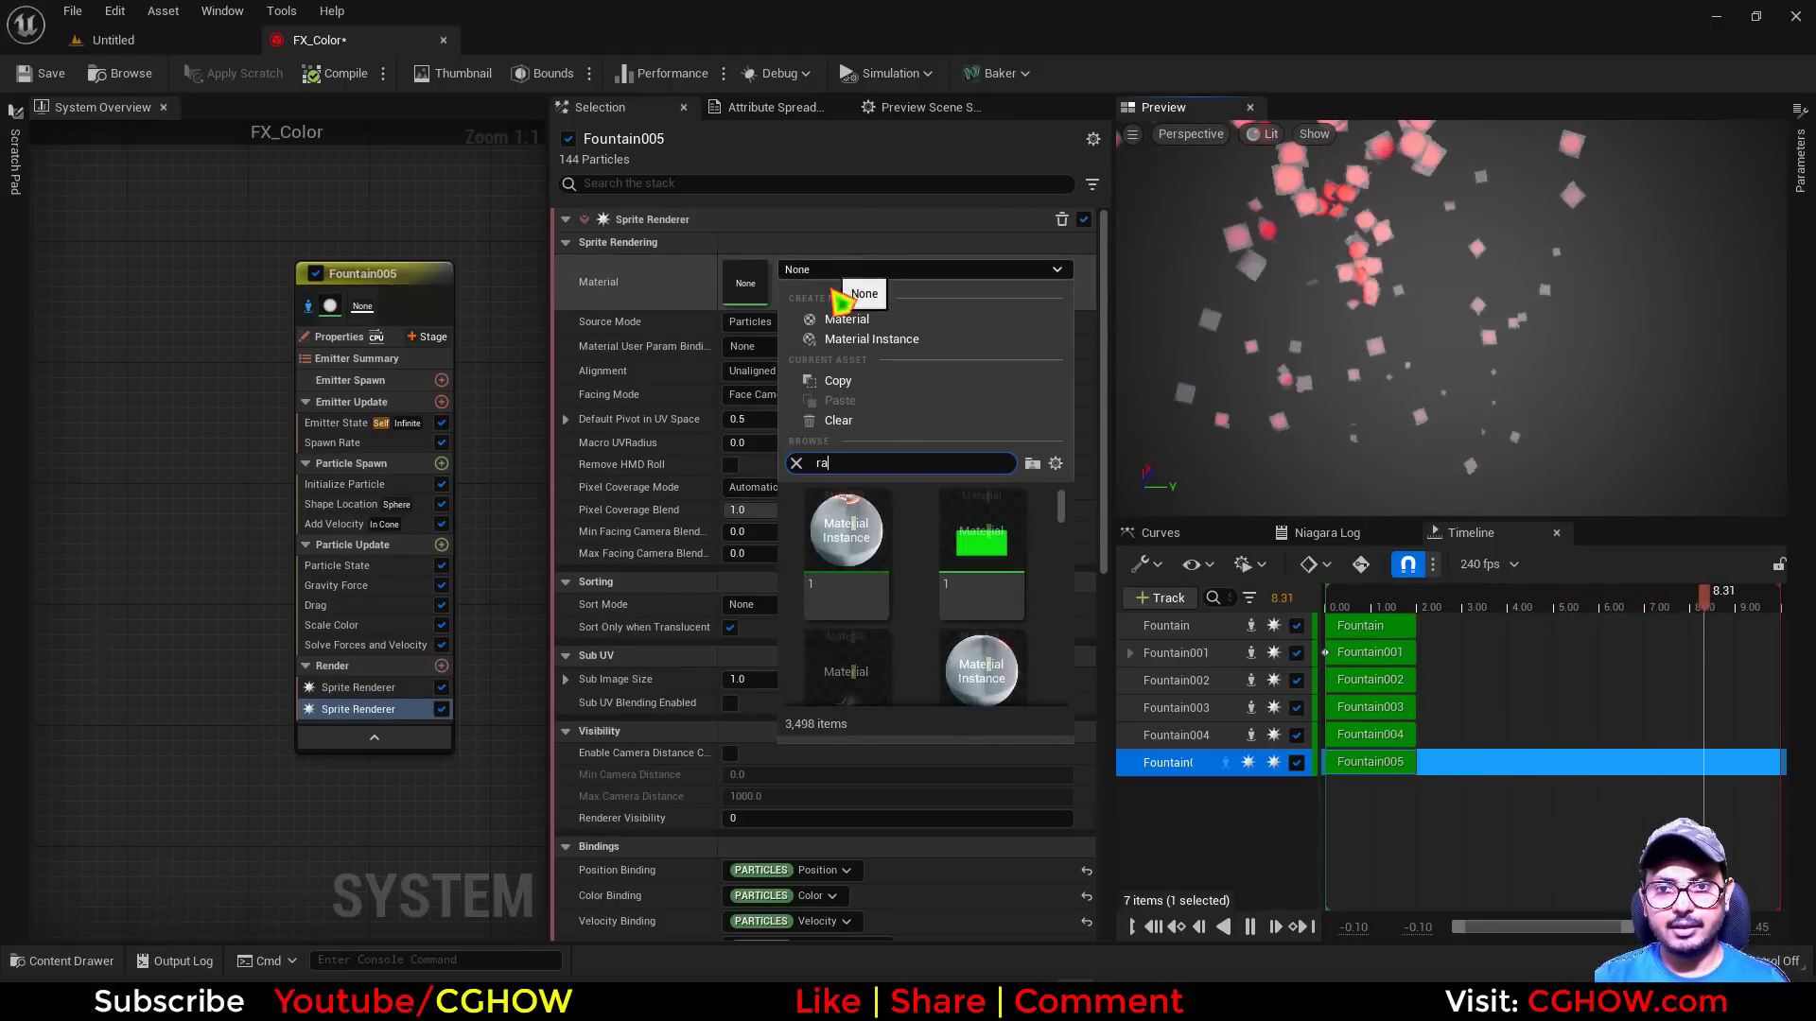
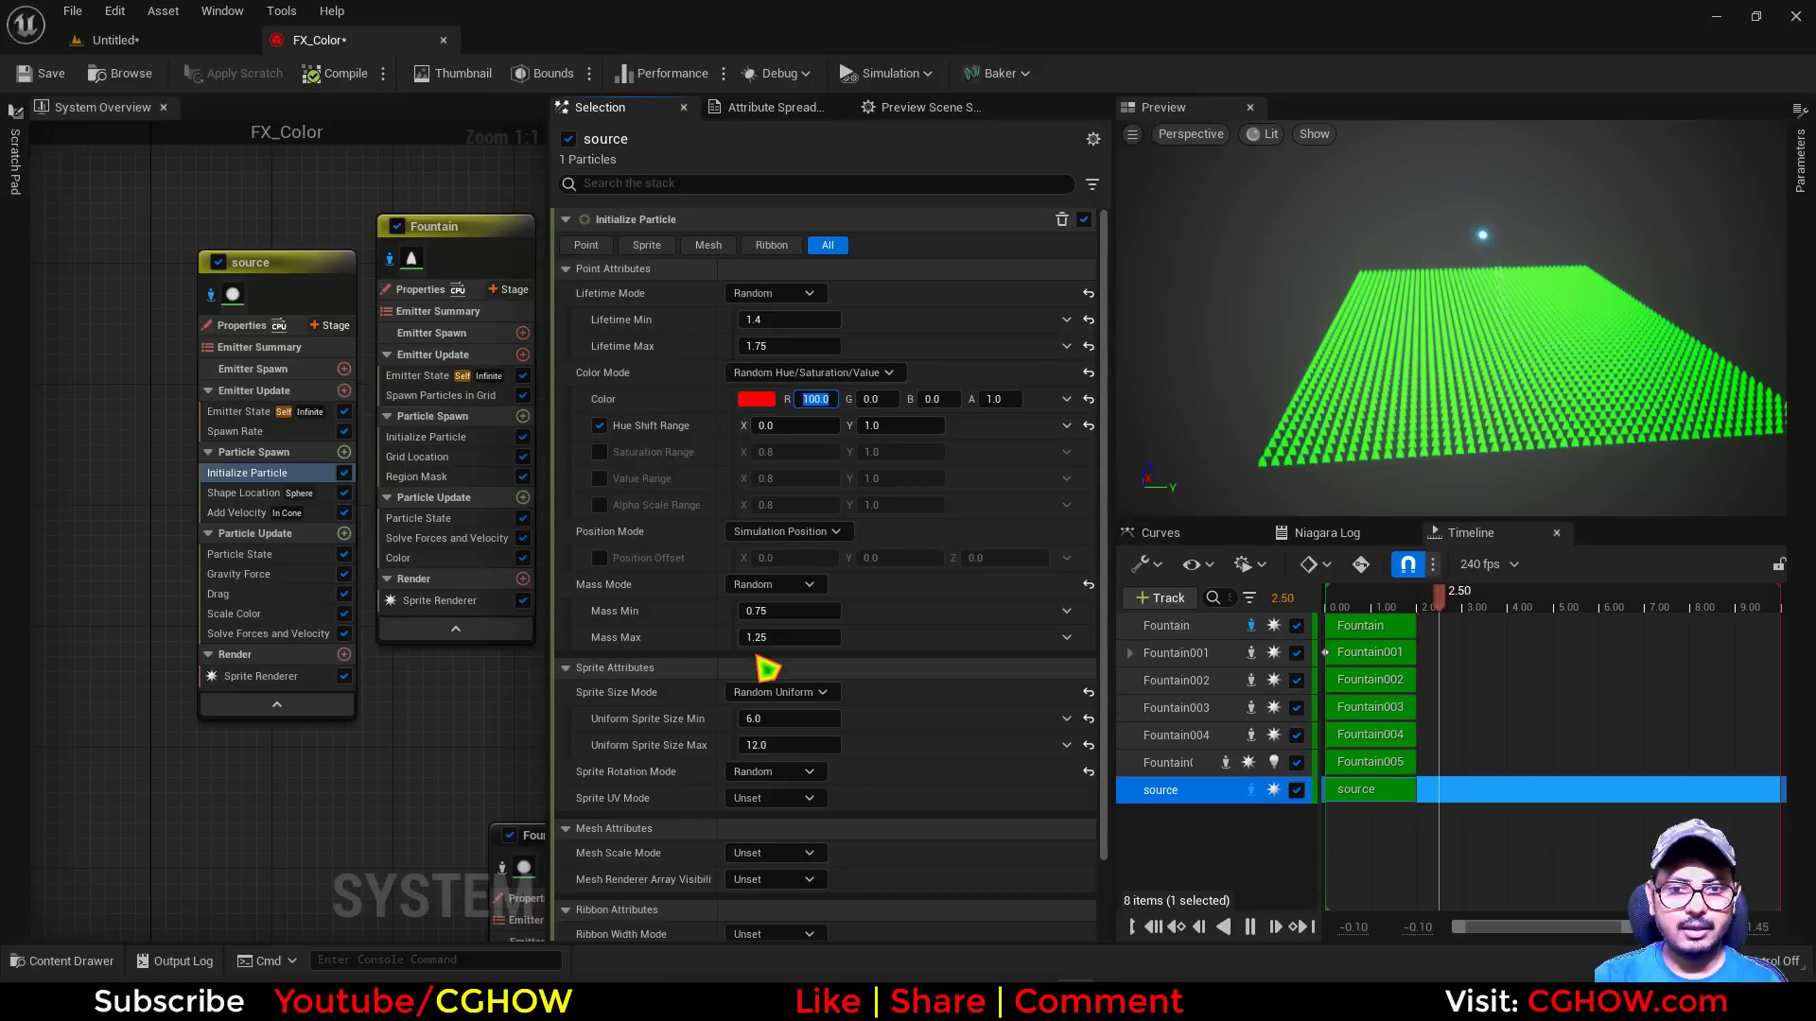
Set the source emitter's Mass Mode to Unset / (Mass of 1) and its Uniform Sprite Size Min and Max to 20
click(792, 584)
click(800, 612)
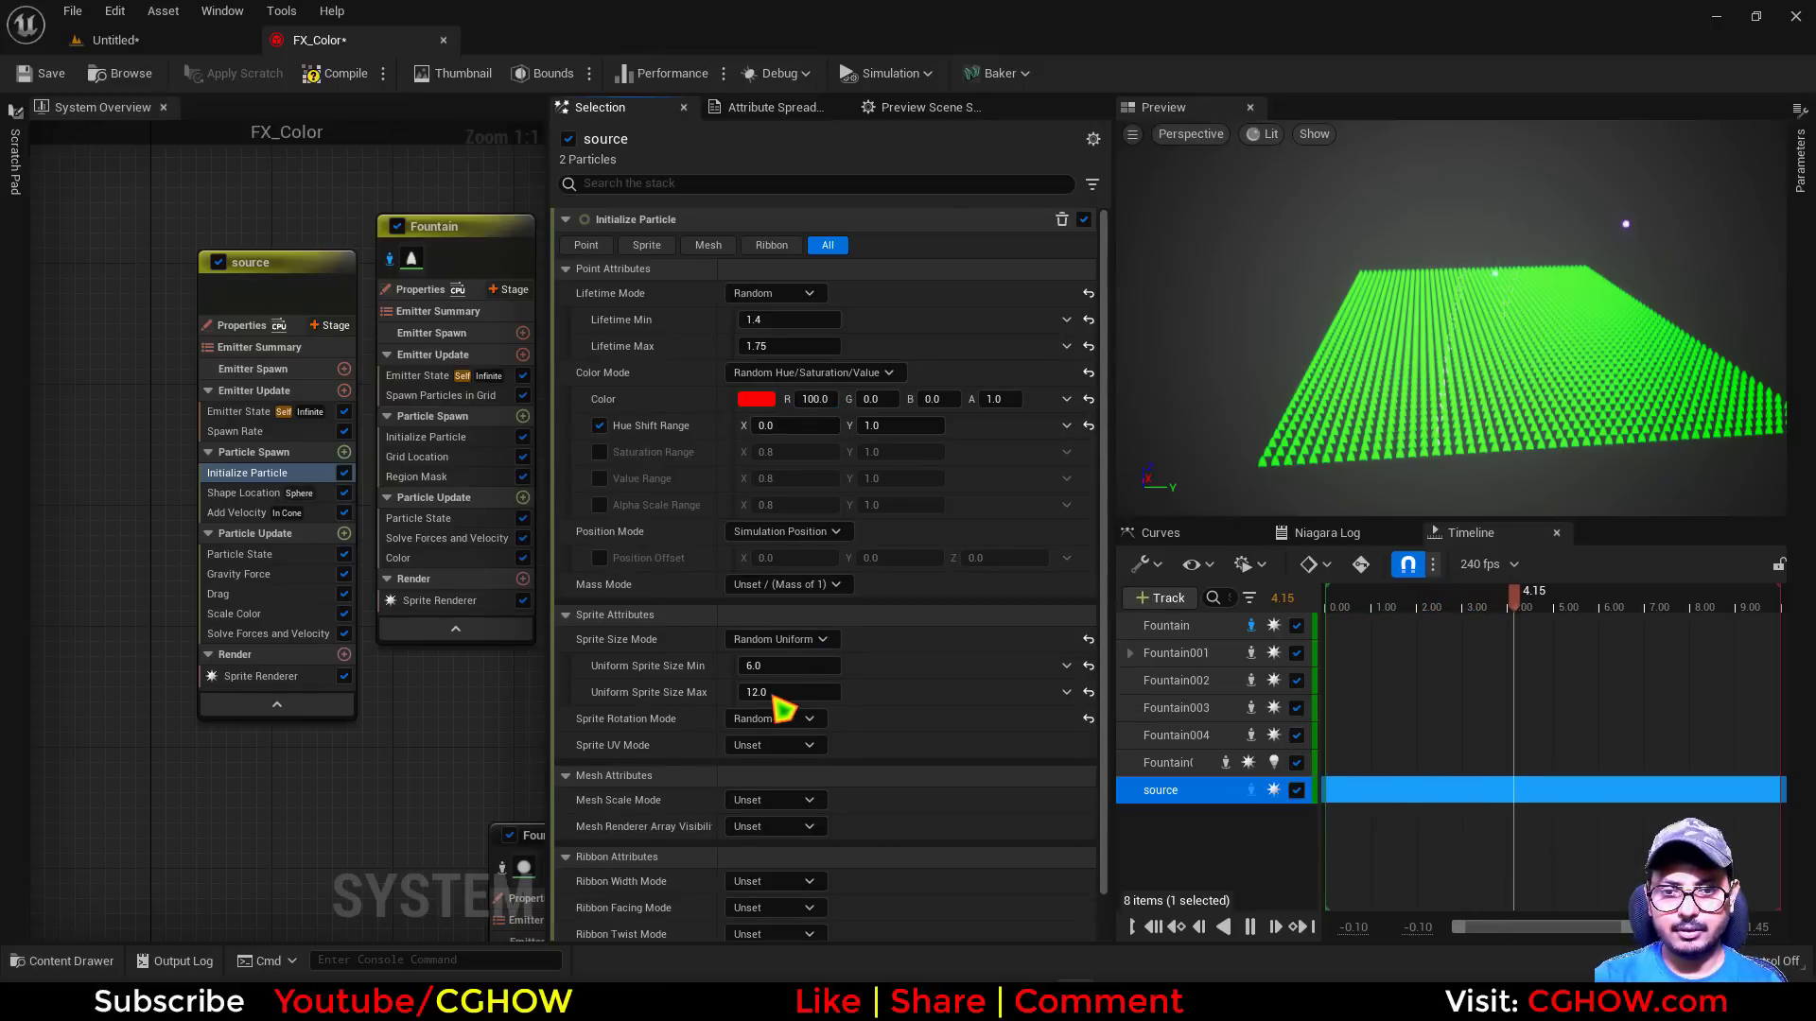
double_click(784, 692)
text(20)
key(Return)
double_click(788, 666)
text(20)
key(Return)
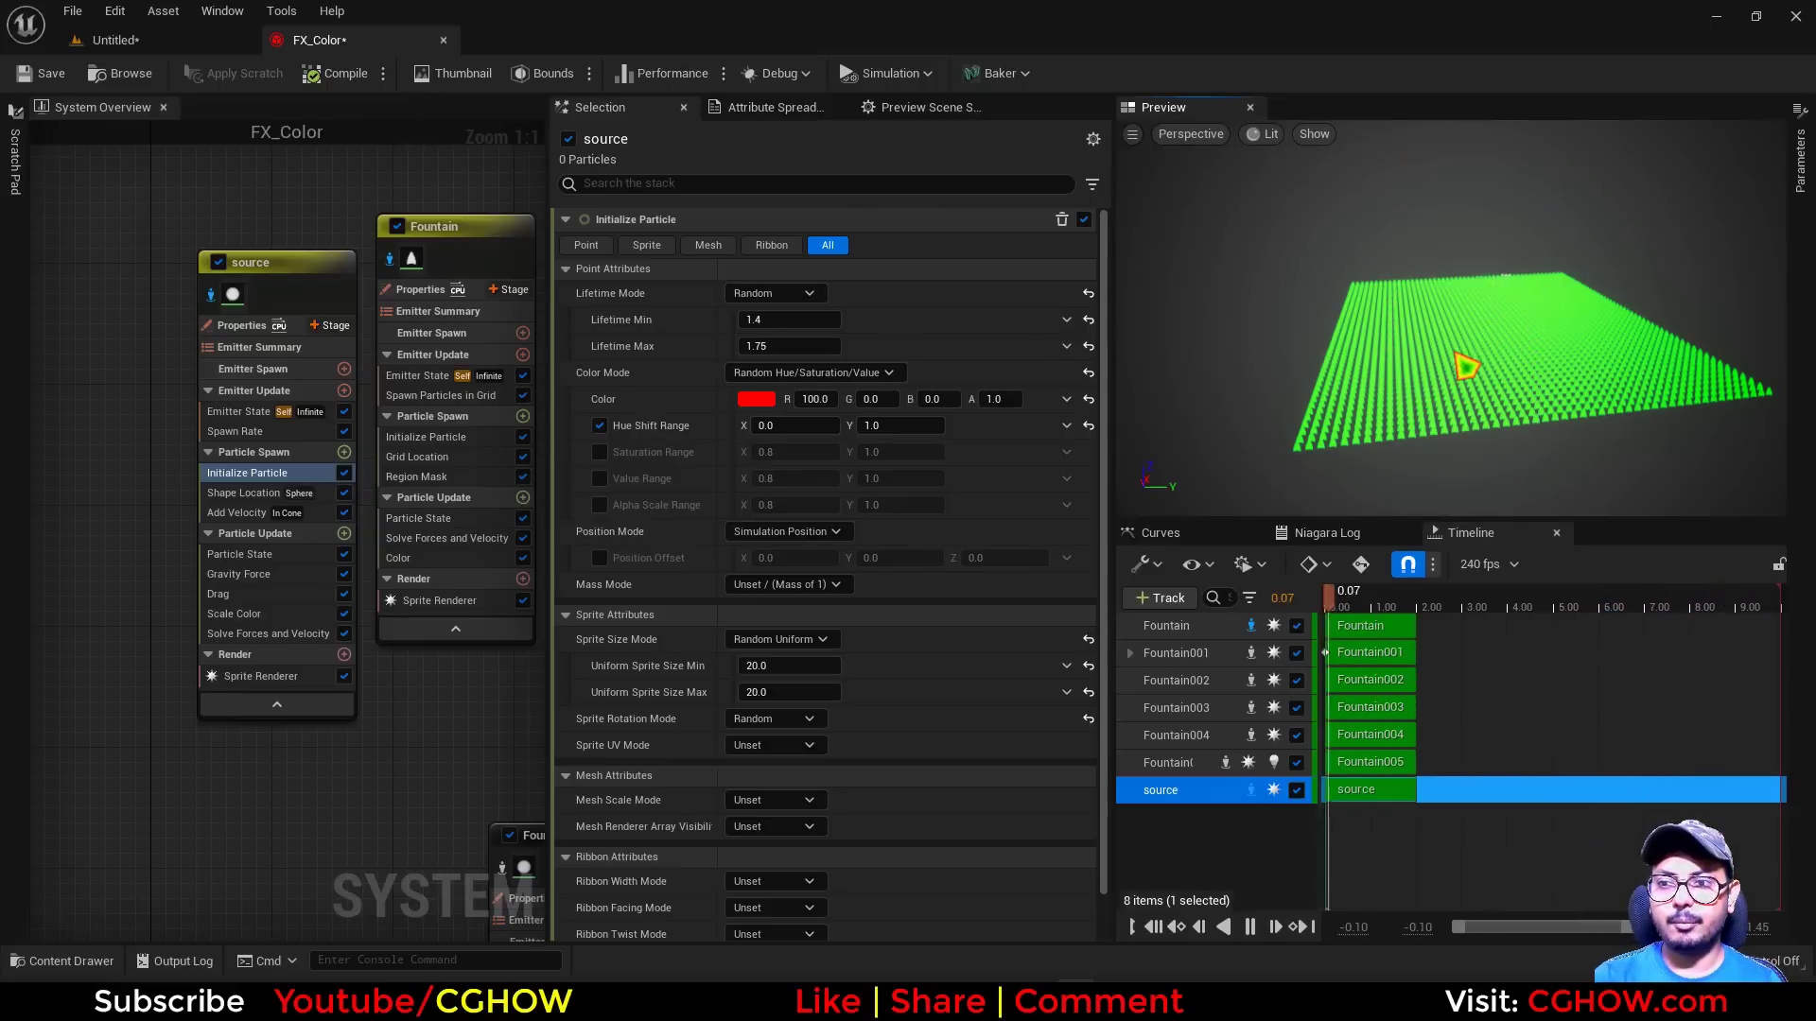
Add a new scratch pad module to the Fountain emitter's Particle Update stage
right_drag(282, 225, 223, 215)
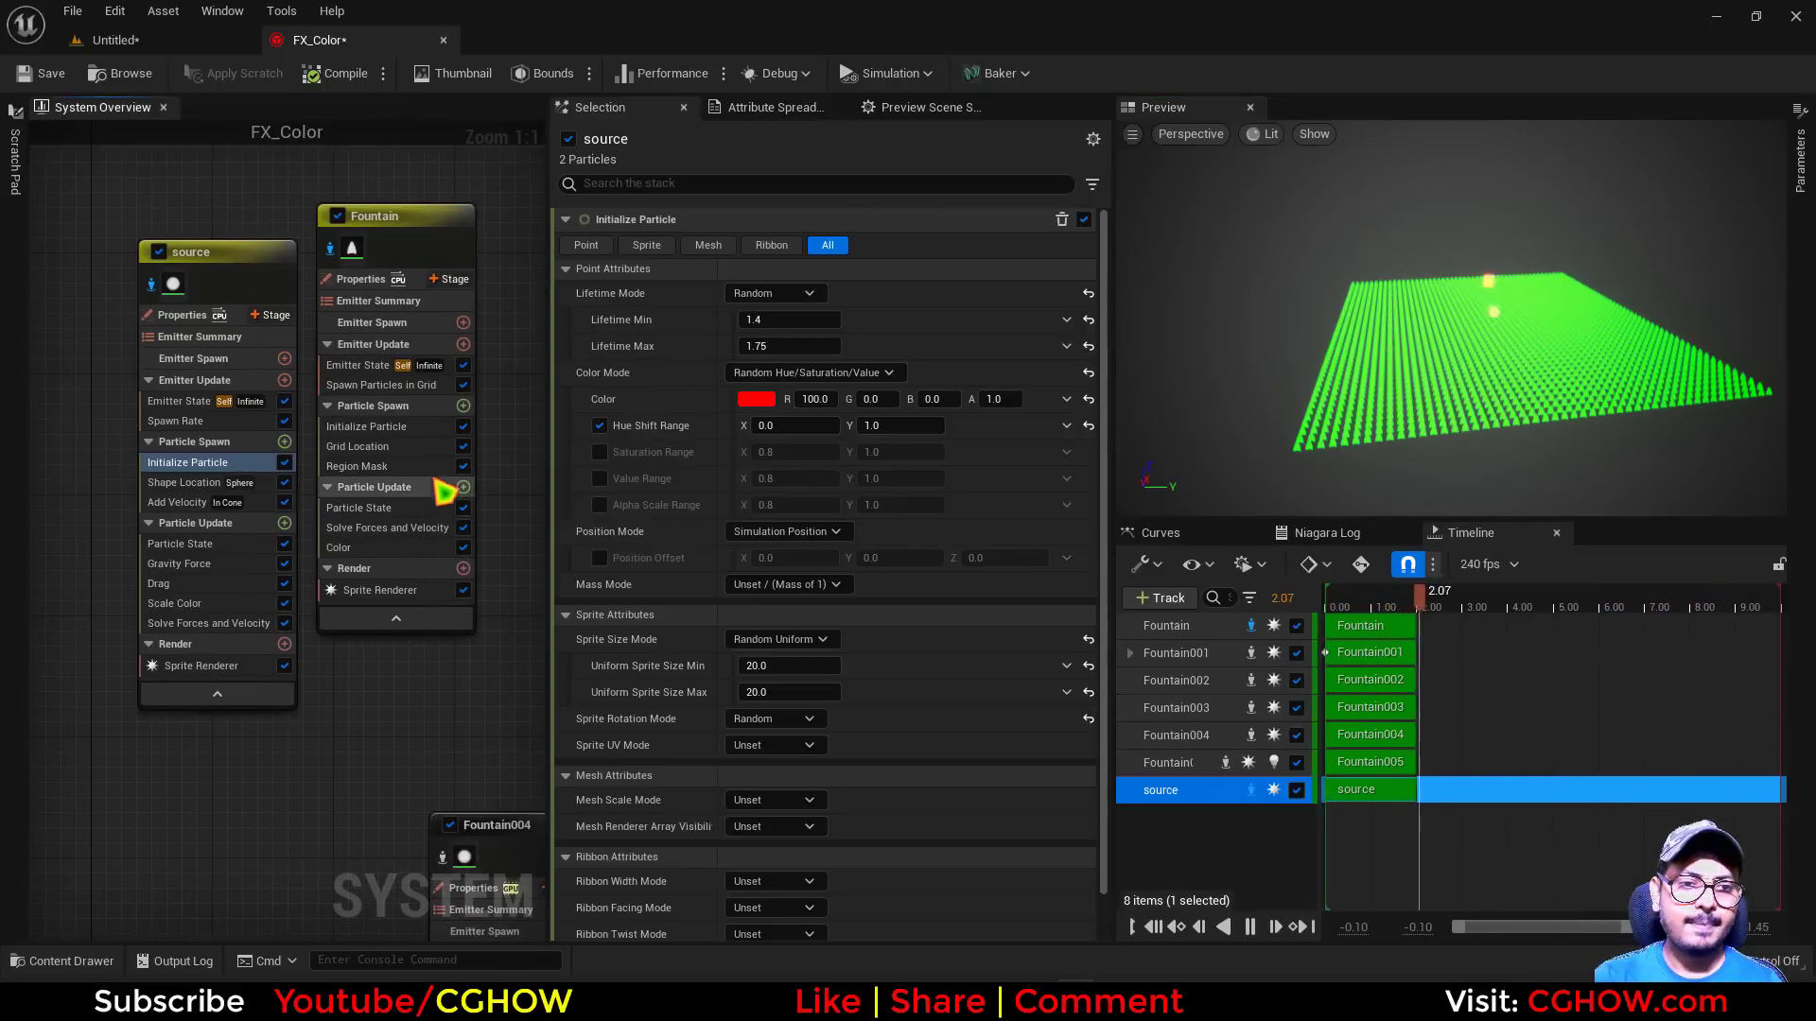
click(463, 405)
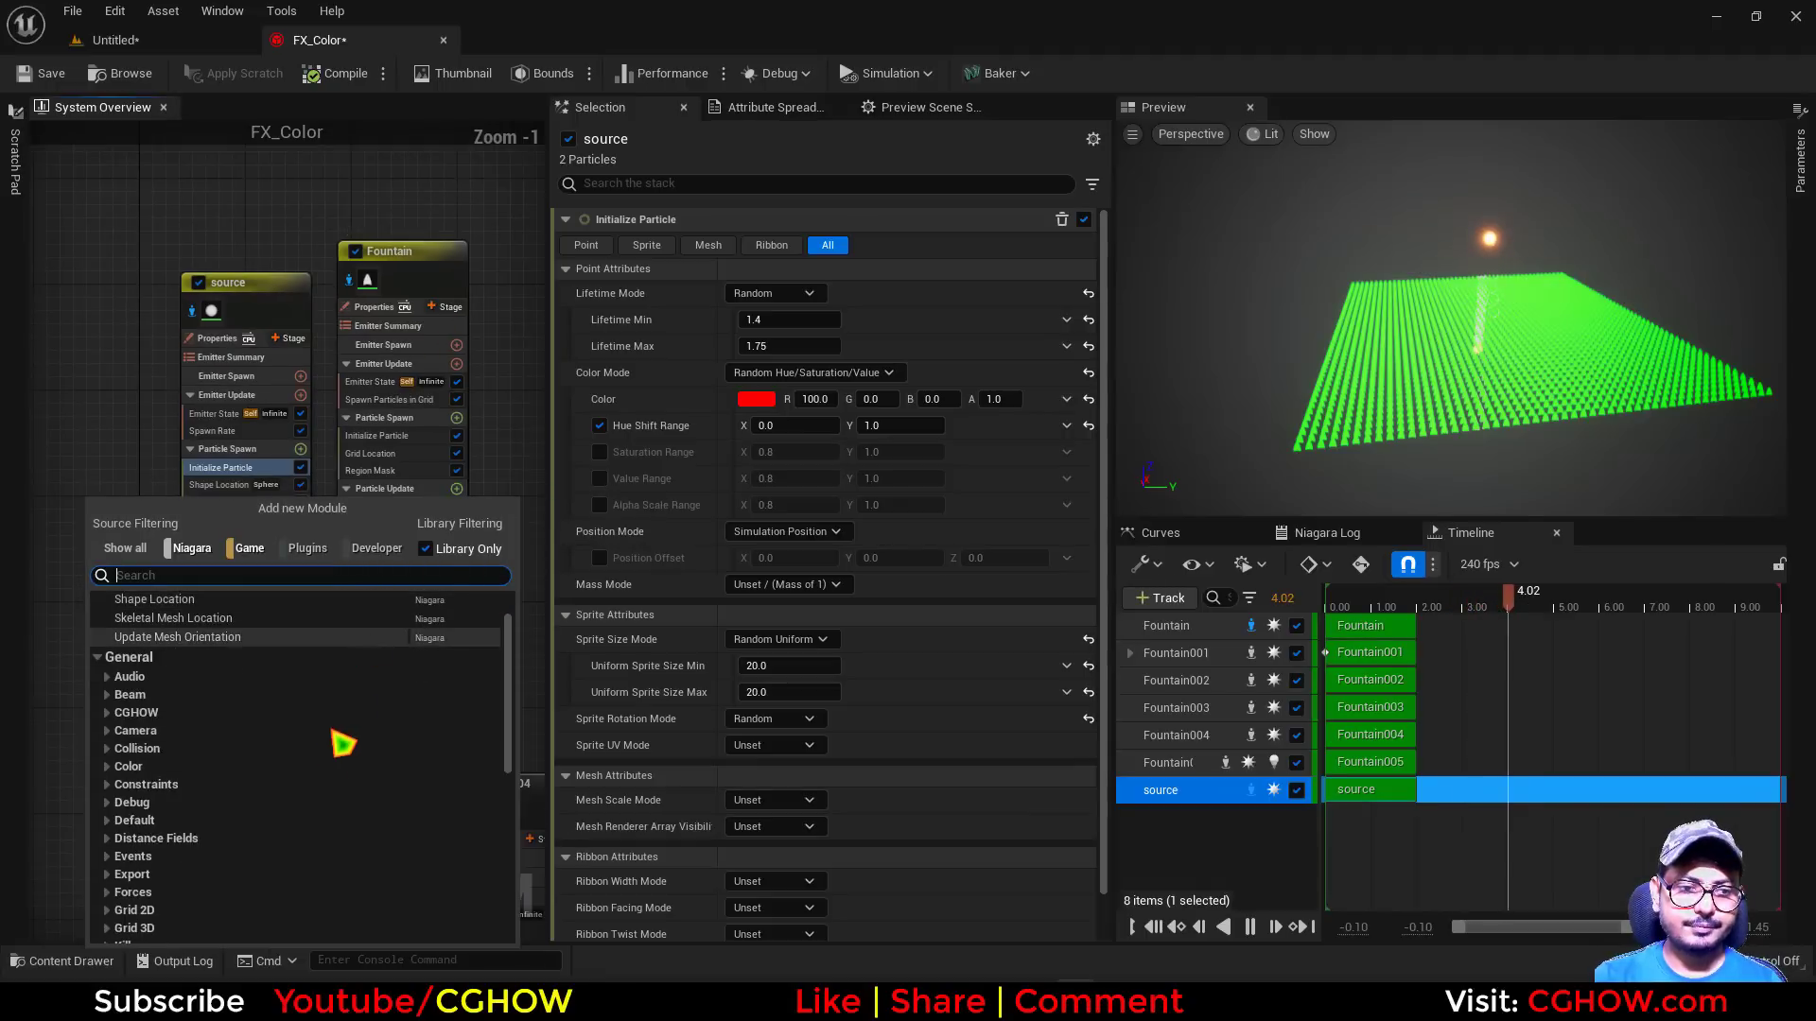
scroll(284, 833, down, 15)
click(204, 936)
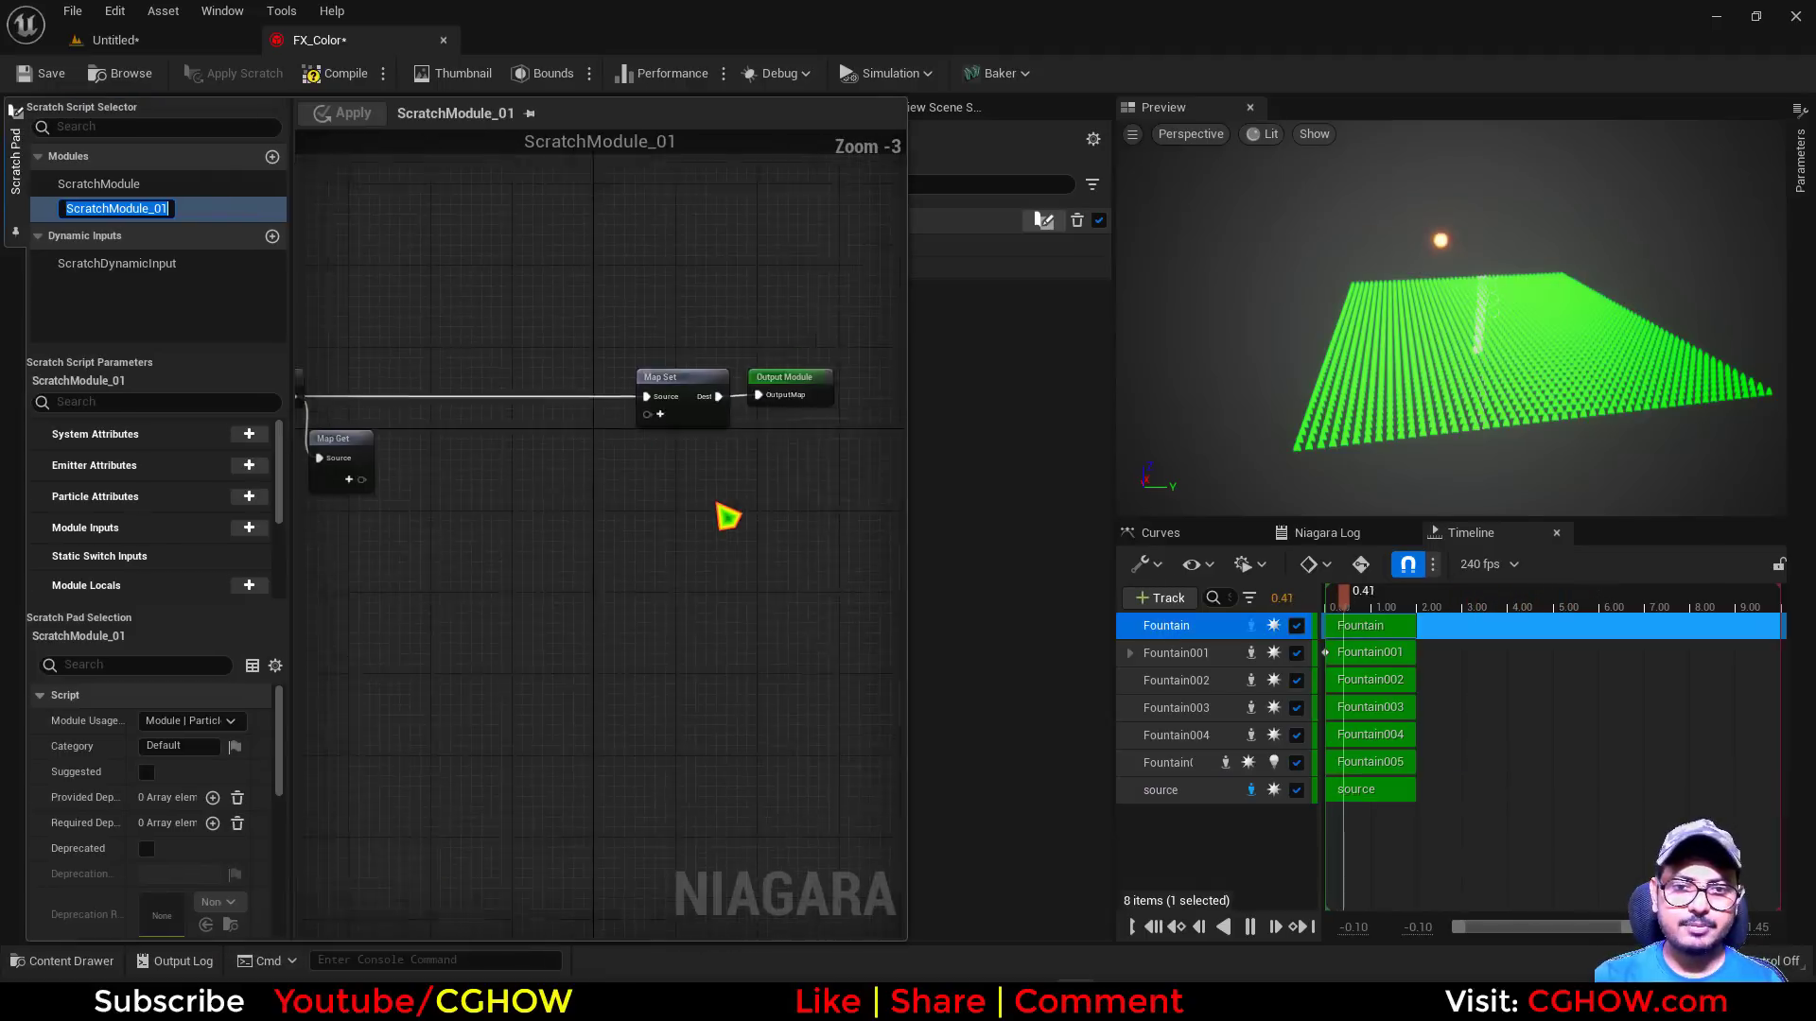
Add a Particle Attribute Reader input to the Map Get node of ScratchModule_01
scroll(452, 644, up, 2)
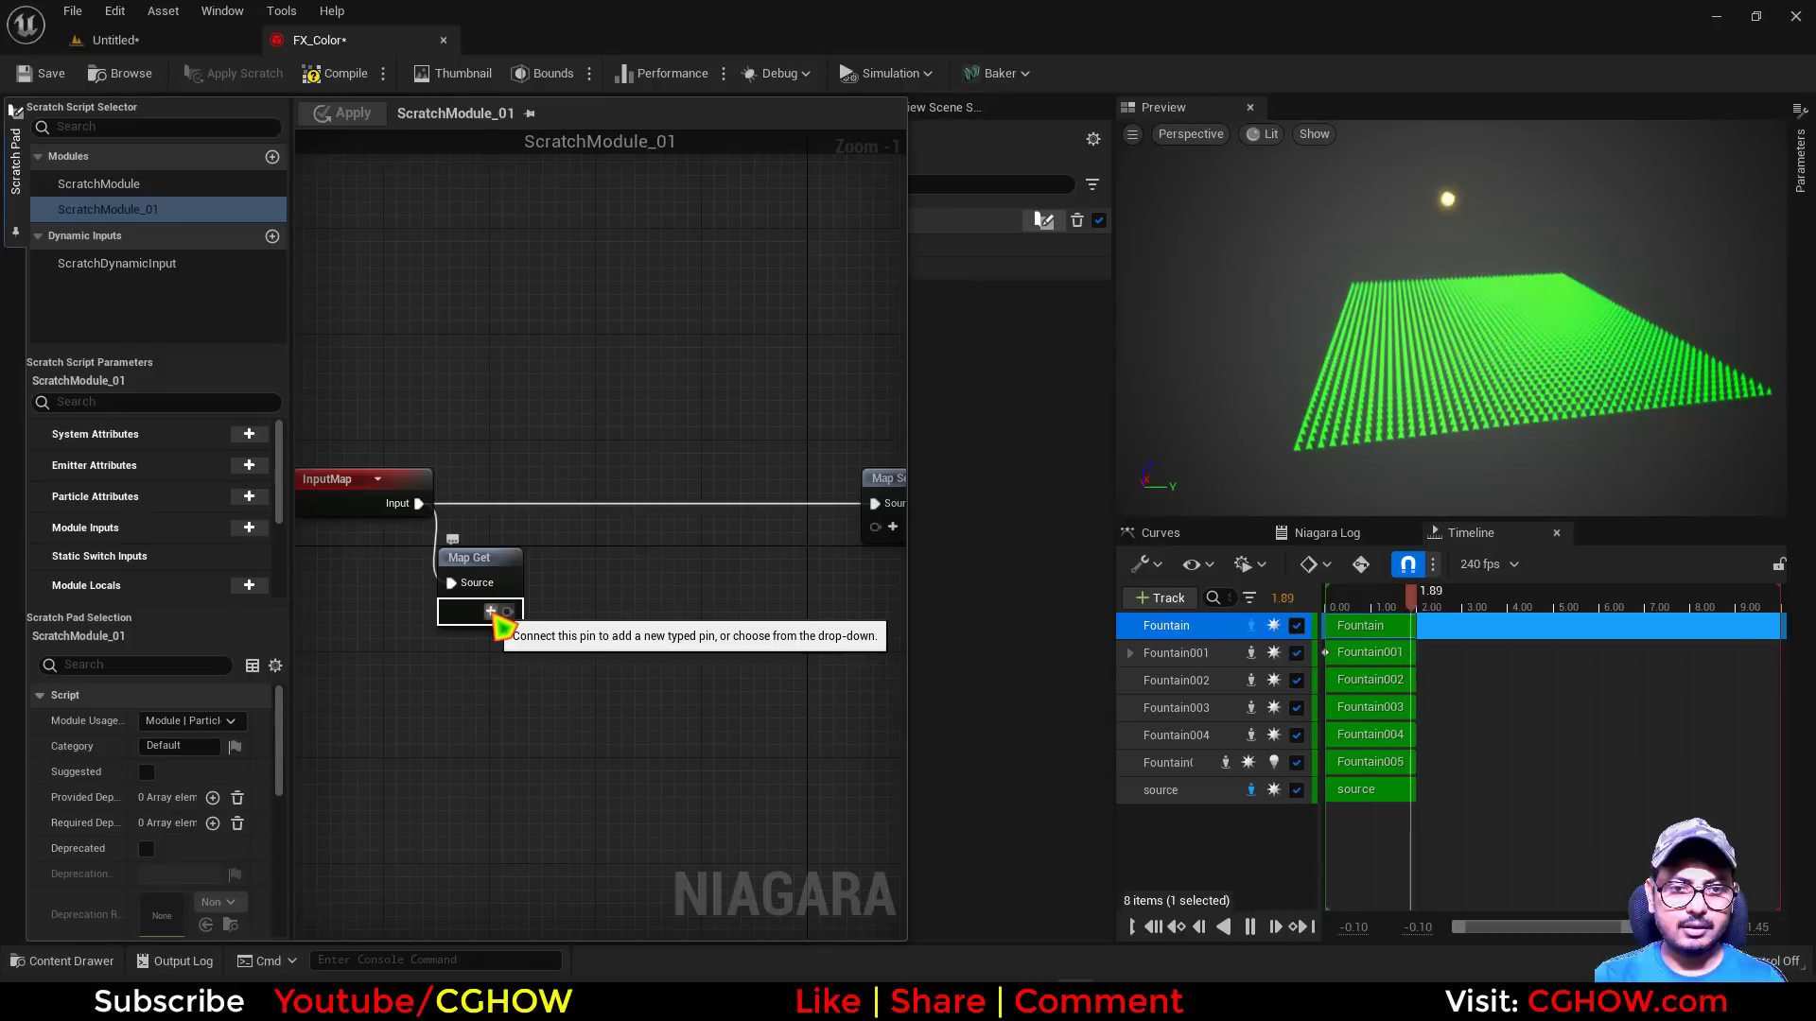
click(448, 583)
text(read)
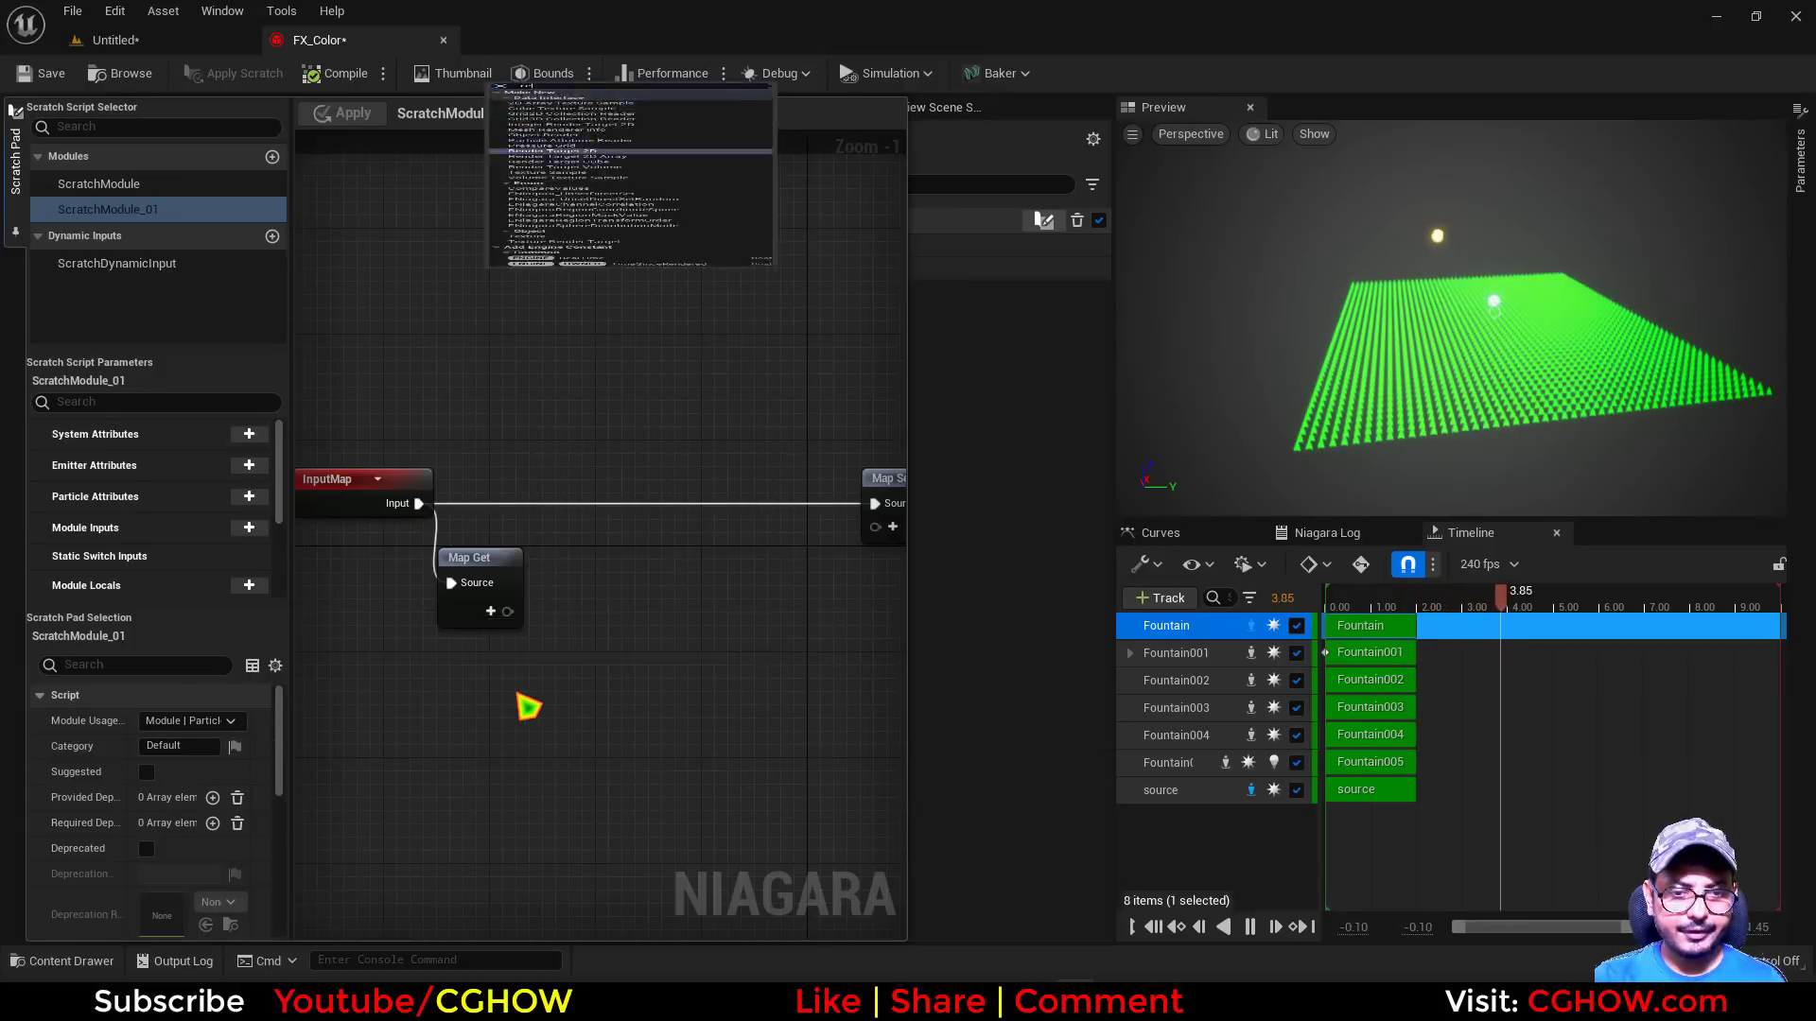
click(586, 739)
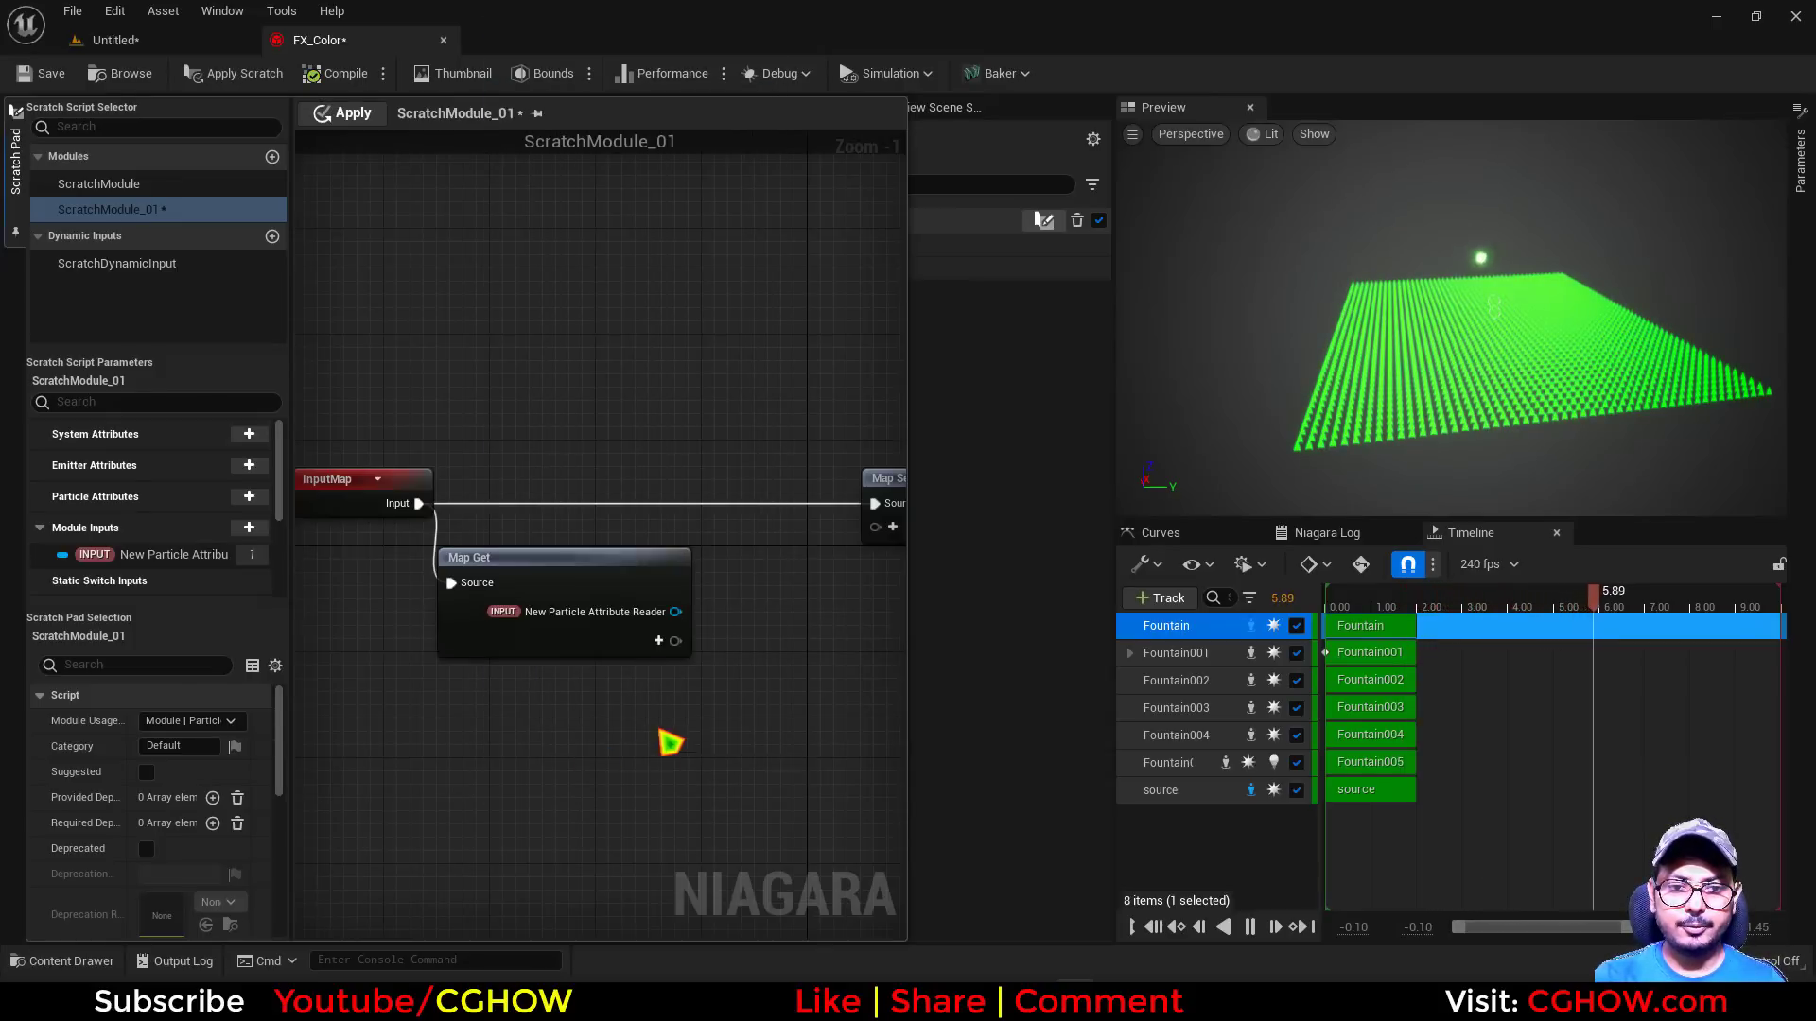
Create a Get Color by Index node from the Particle Attribute Reader input
right_drag(669, 741, 463, 615)
drag(462, 603, 533, 617)
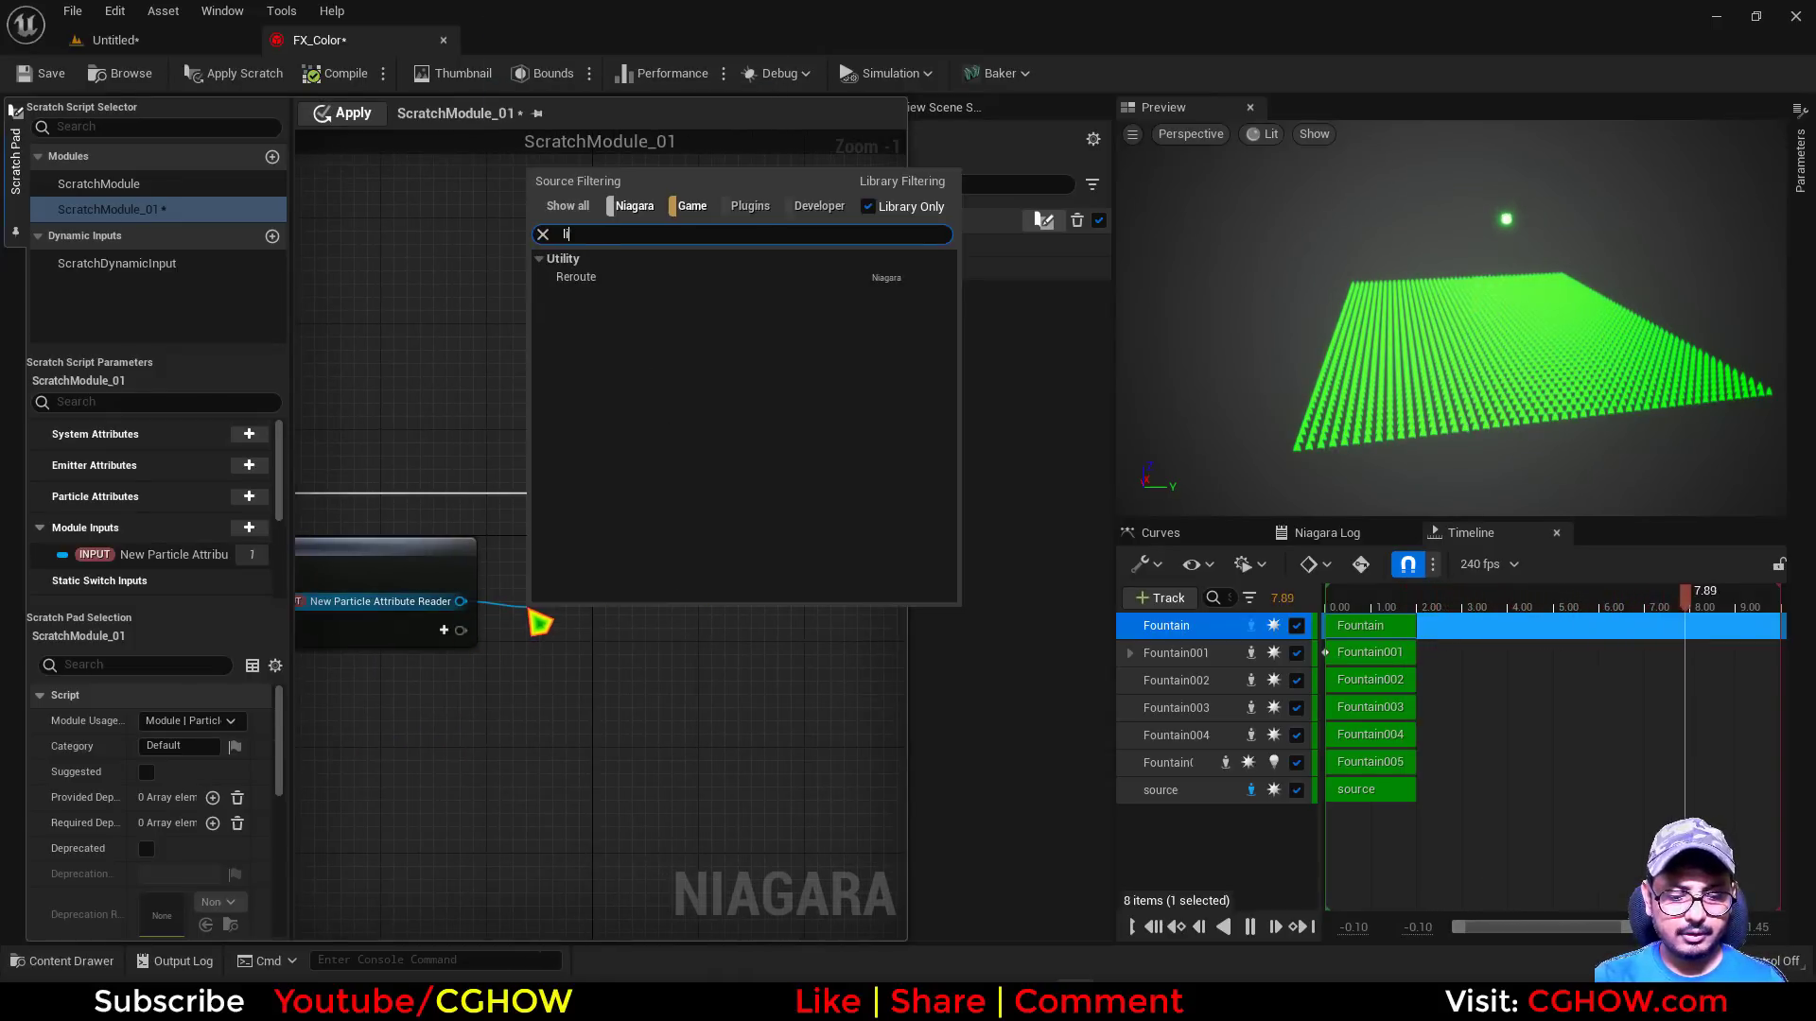
key(BackSpace)
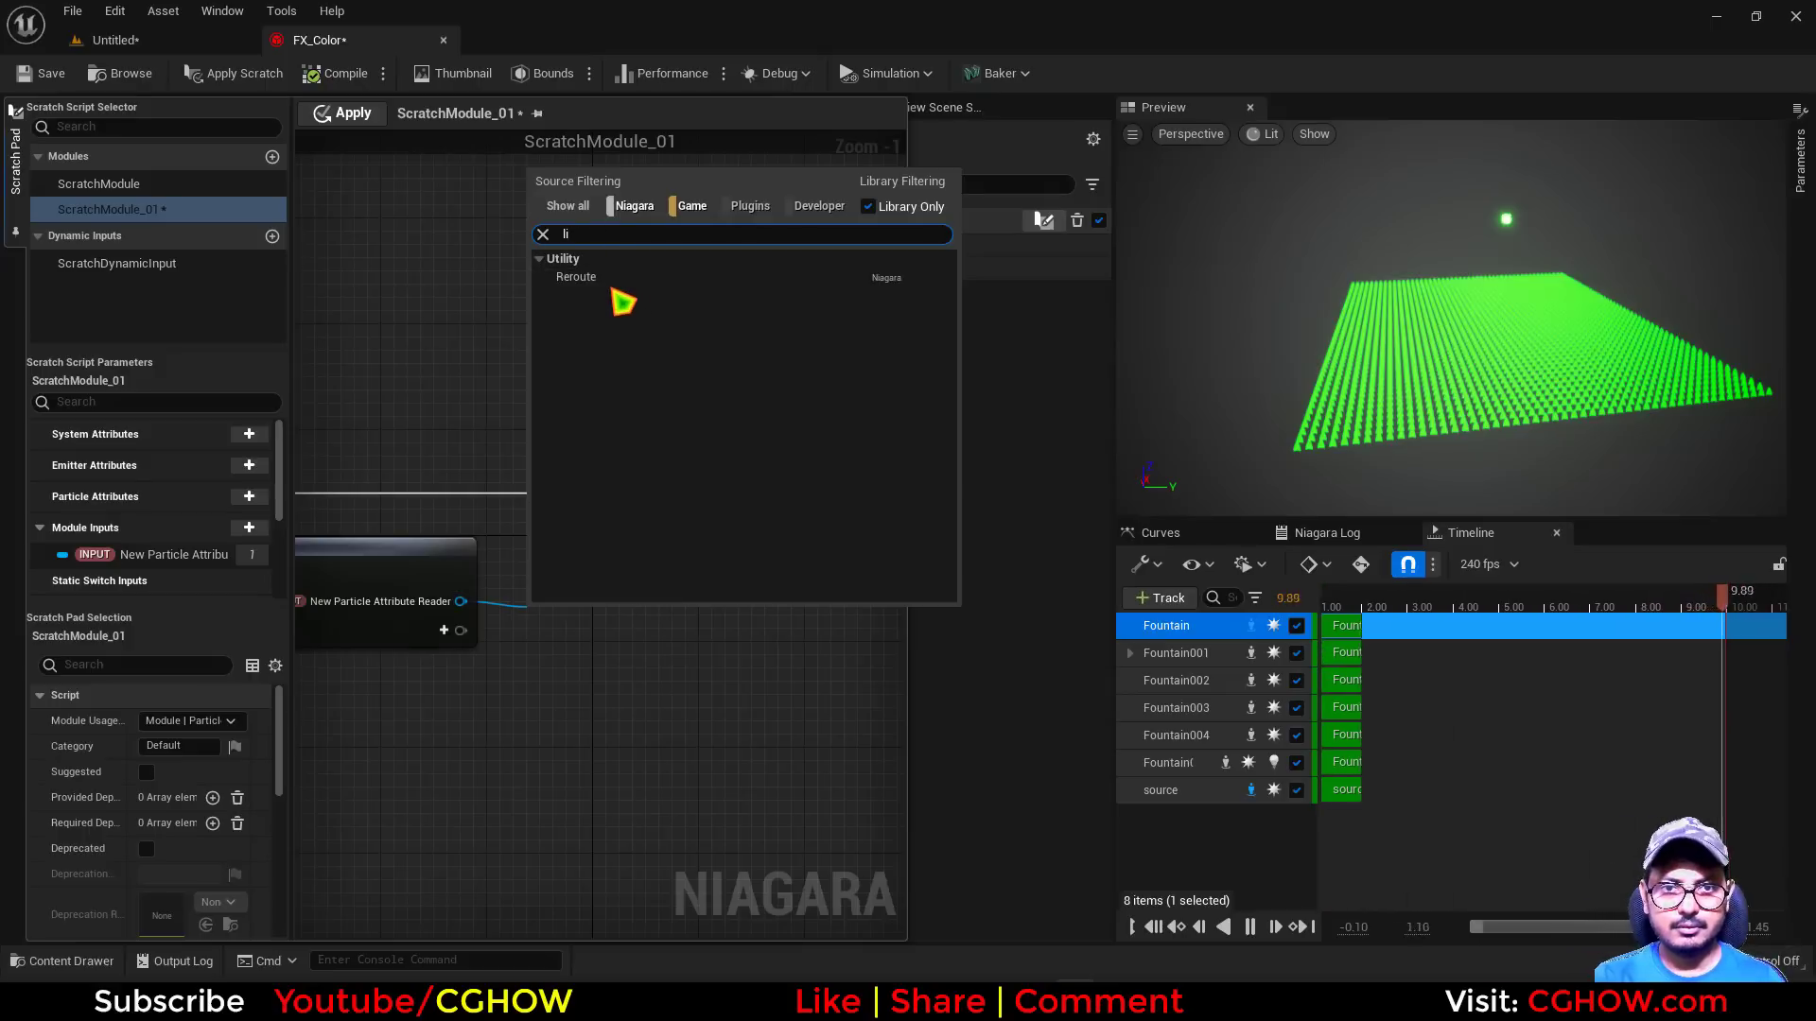
text(colo)
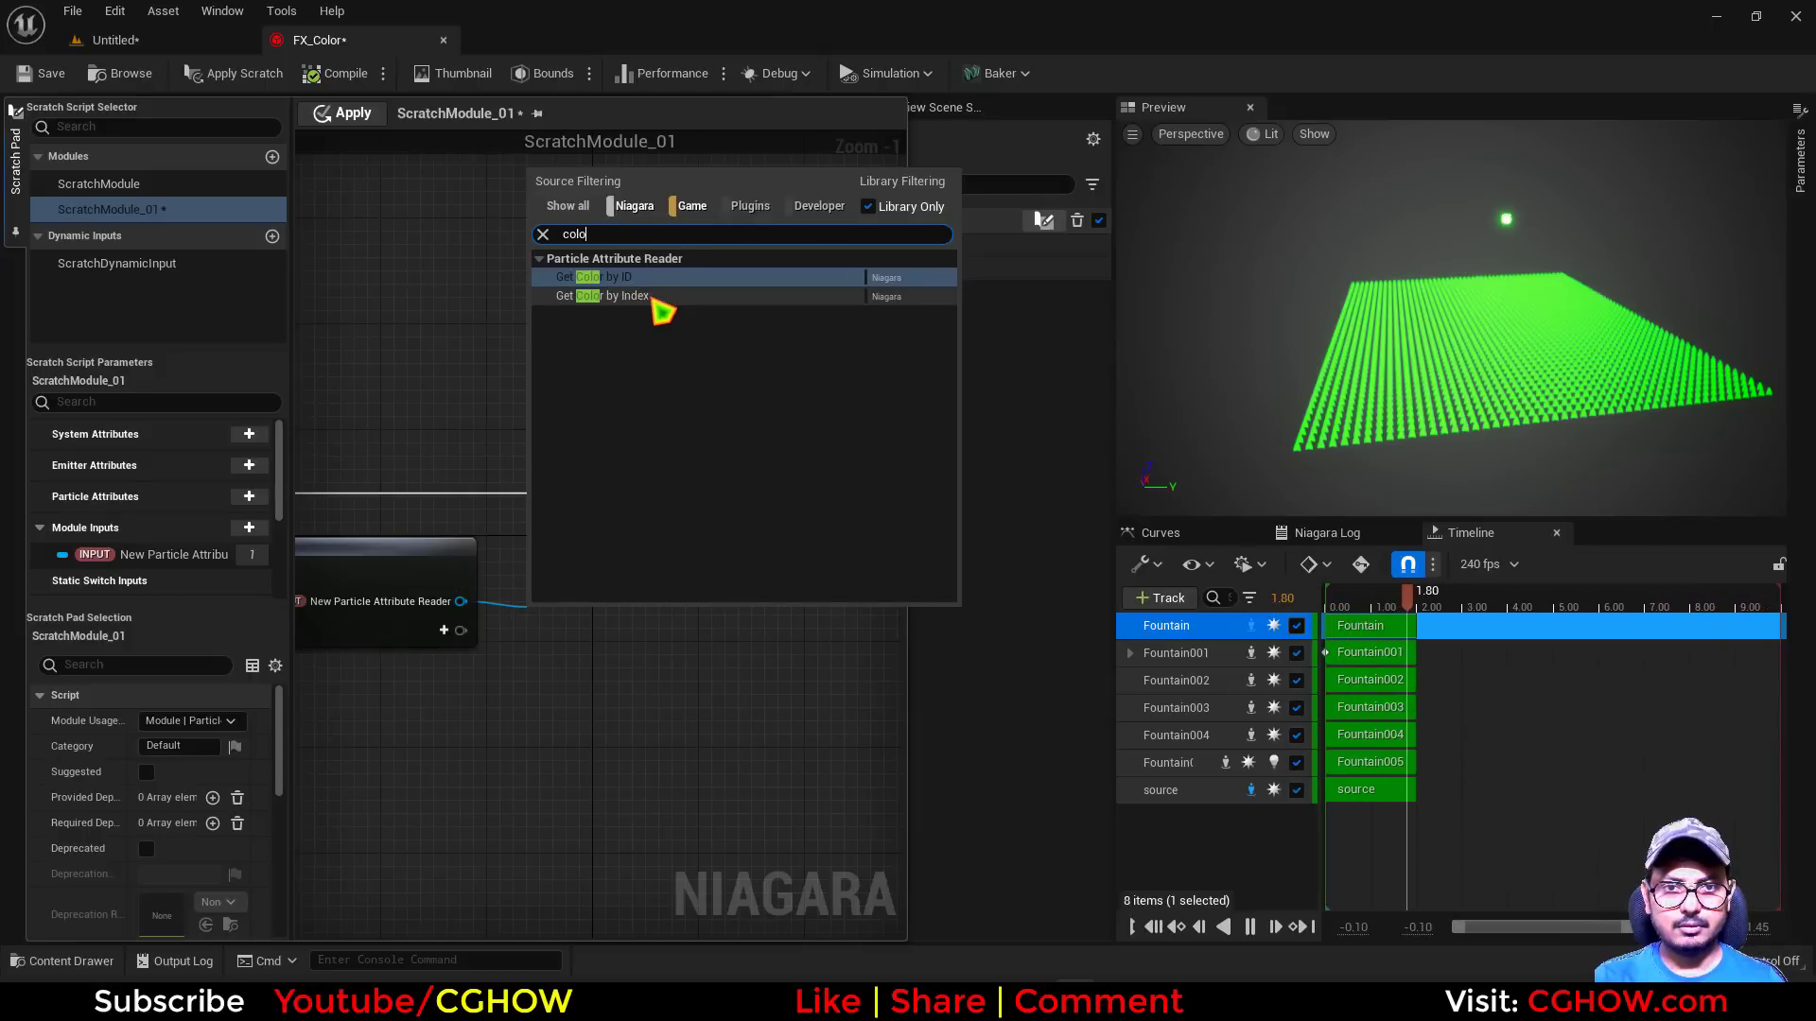
click(654, 302)
right_drag(491, 785, 493, 743)
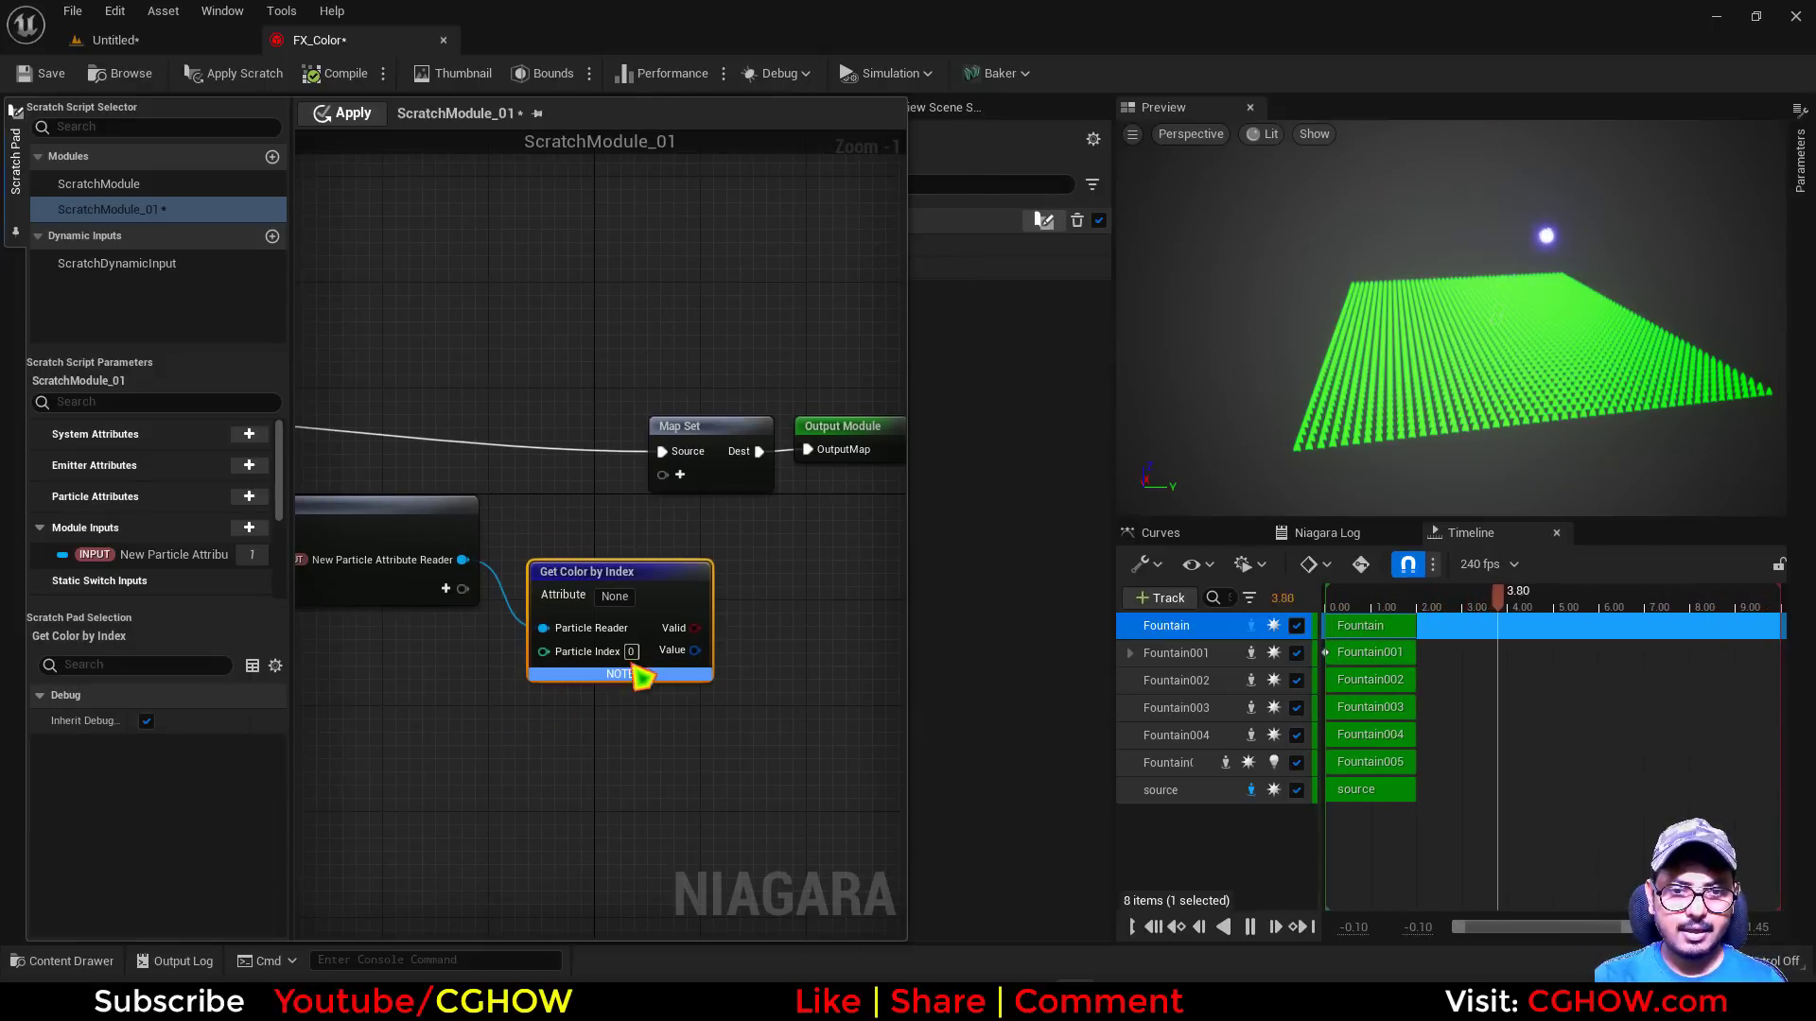
Feed an Execution Index node into Get Color by Index's Particle Index and set its attribute to Color
mouse_move(541, 651)
mouse_down()
mouse_move(460, 706)
mouse_move(543, 651)
mouse_up()
text(exe)
click(511, 459)
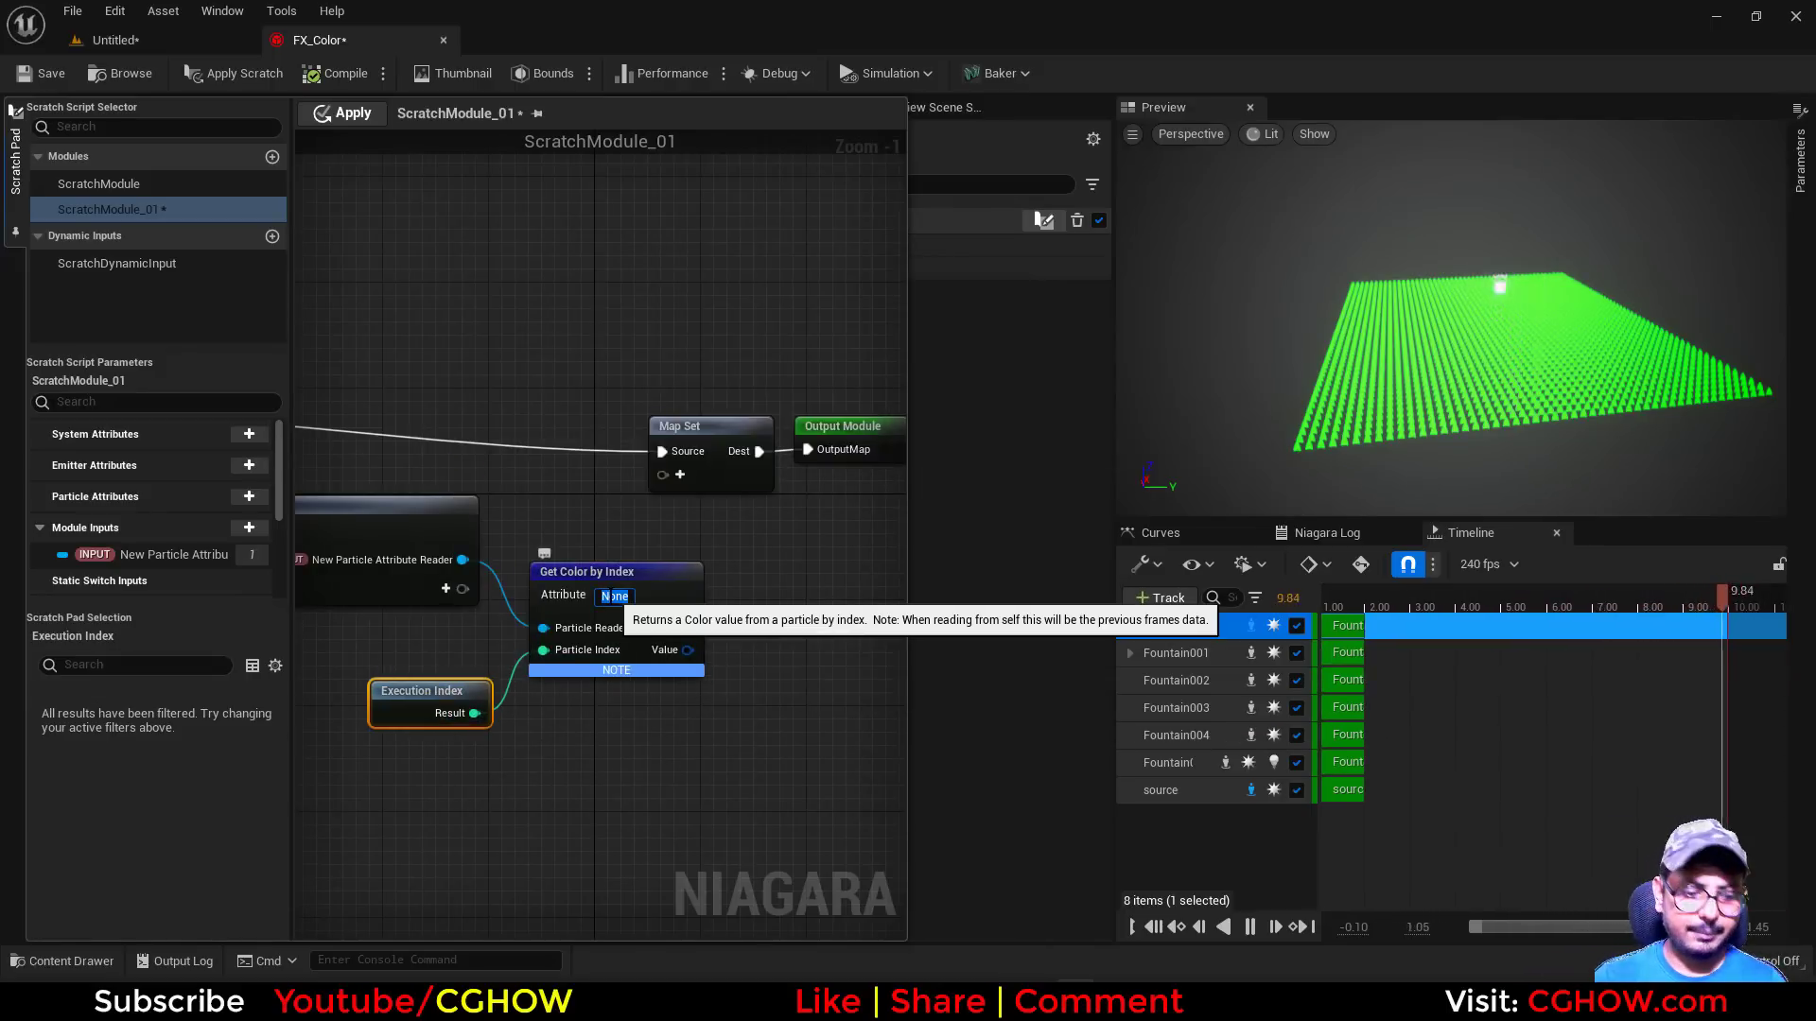
click(615, 596)
text(Color)
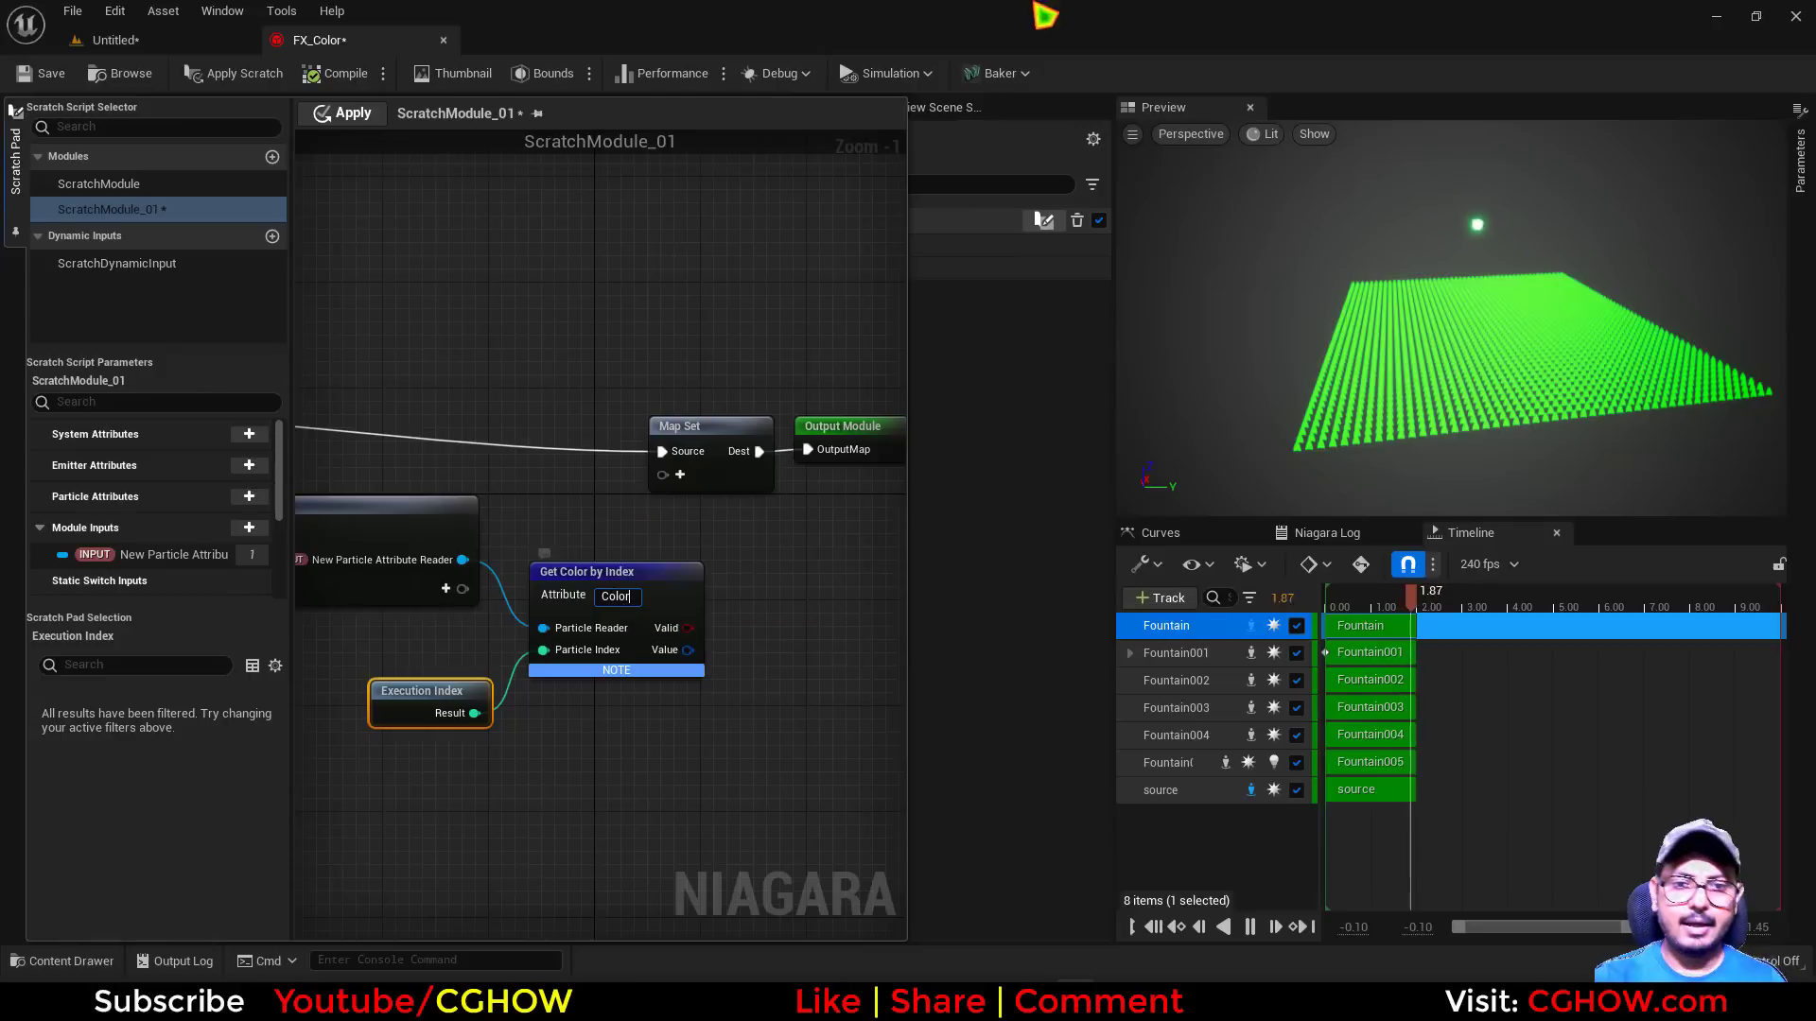
Add Particles Color to the Map Set node, feed it the Get Color by Index value, and apply the script
click(680, 475)
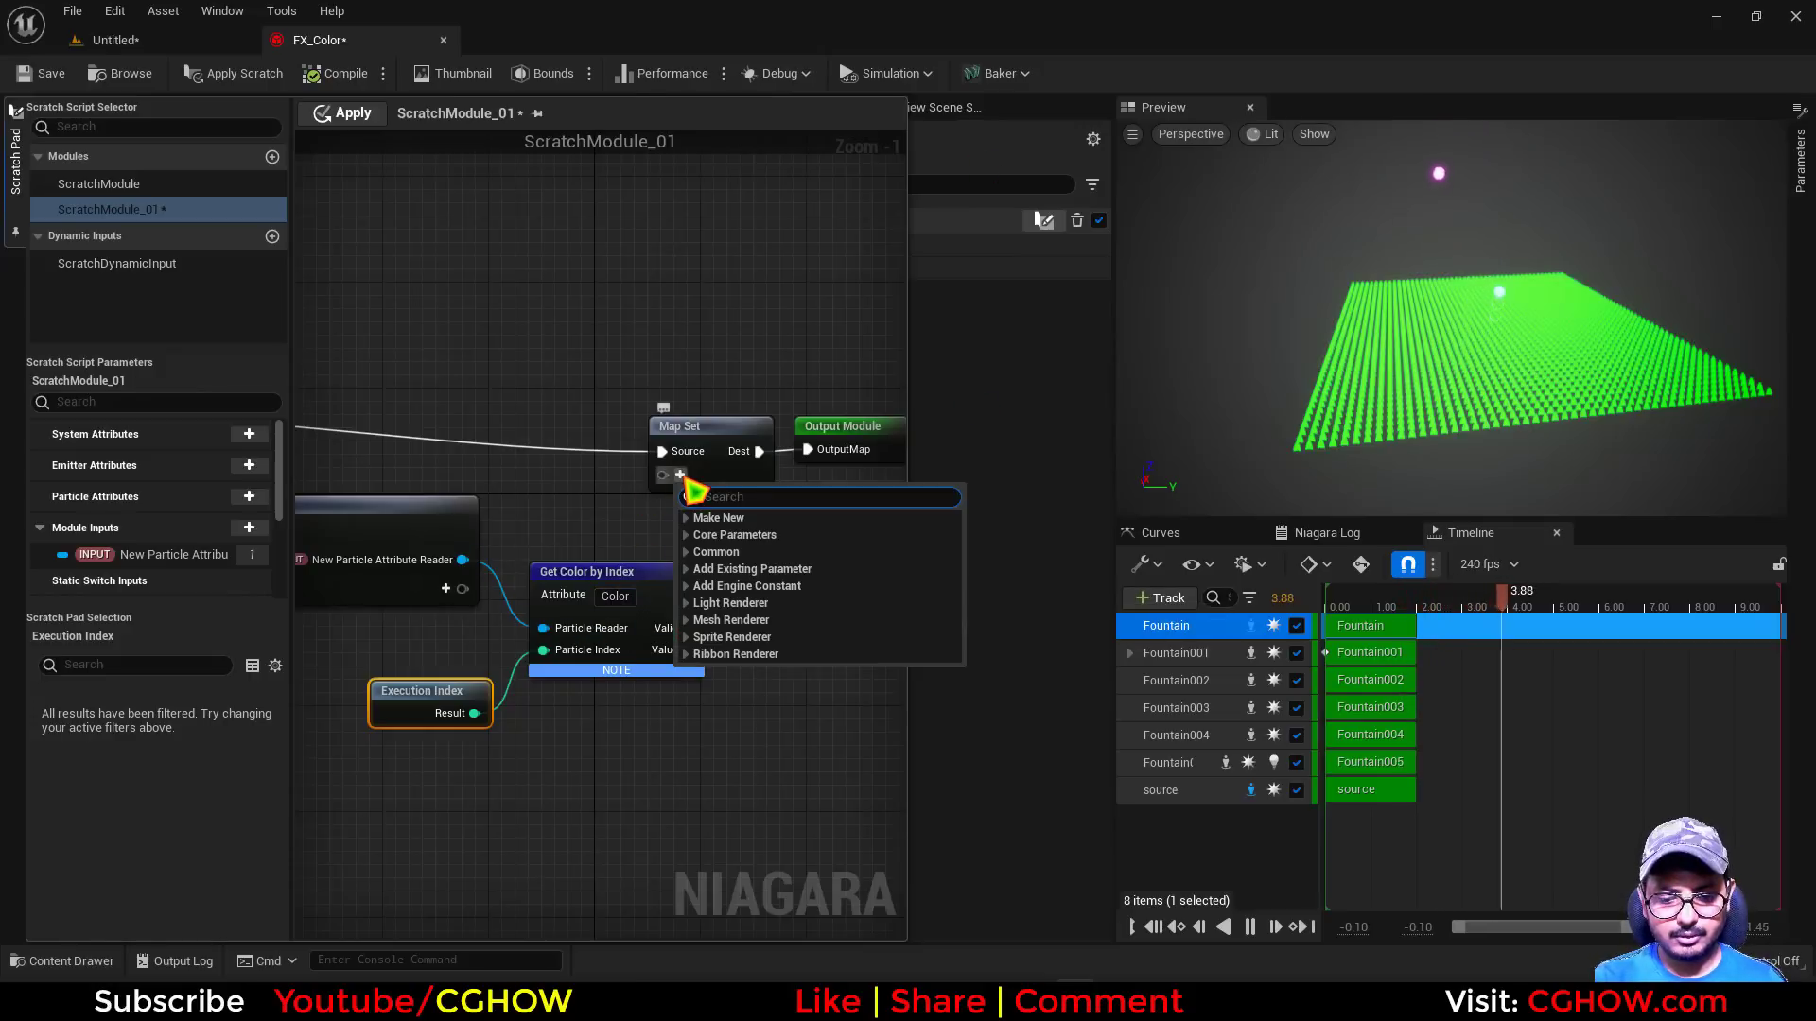
text(pos)
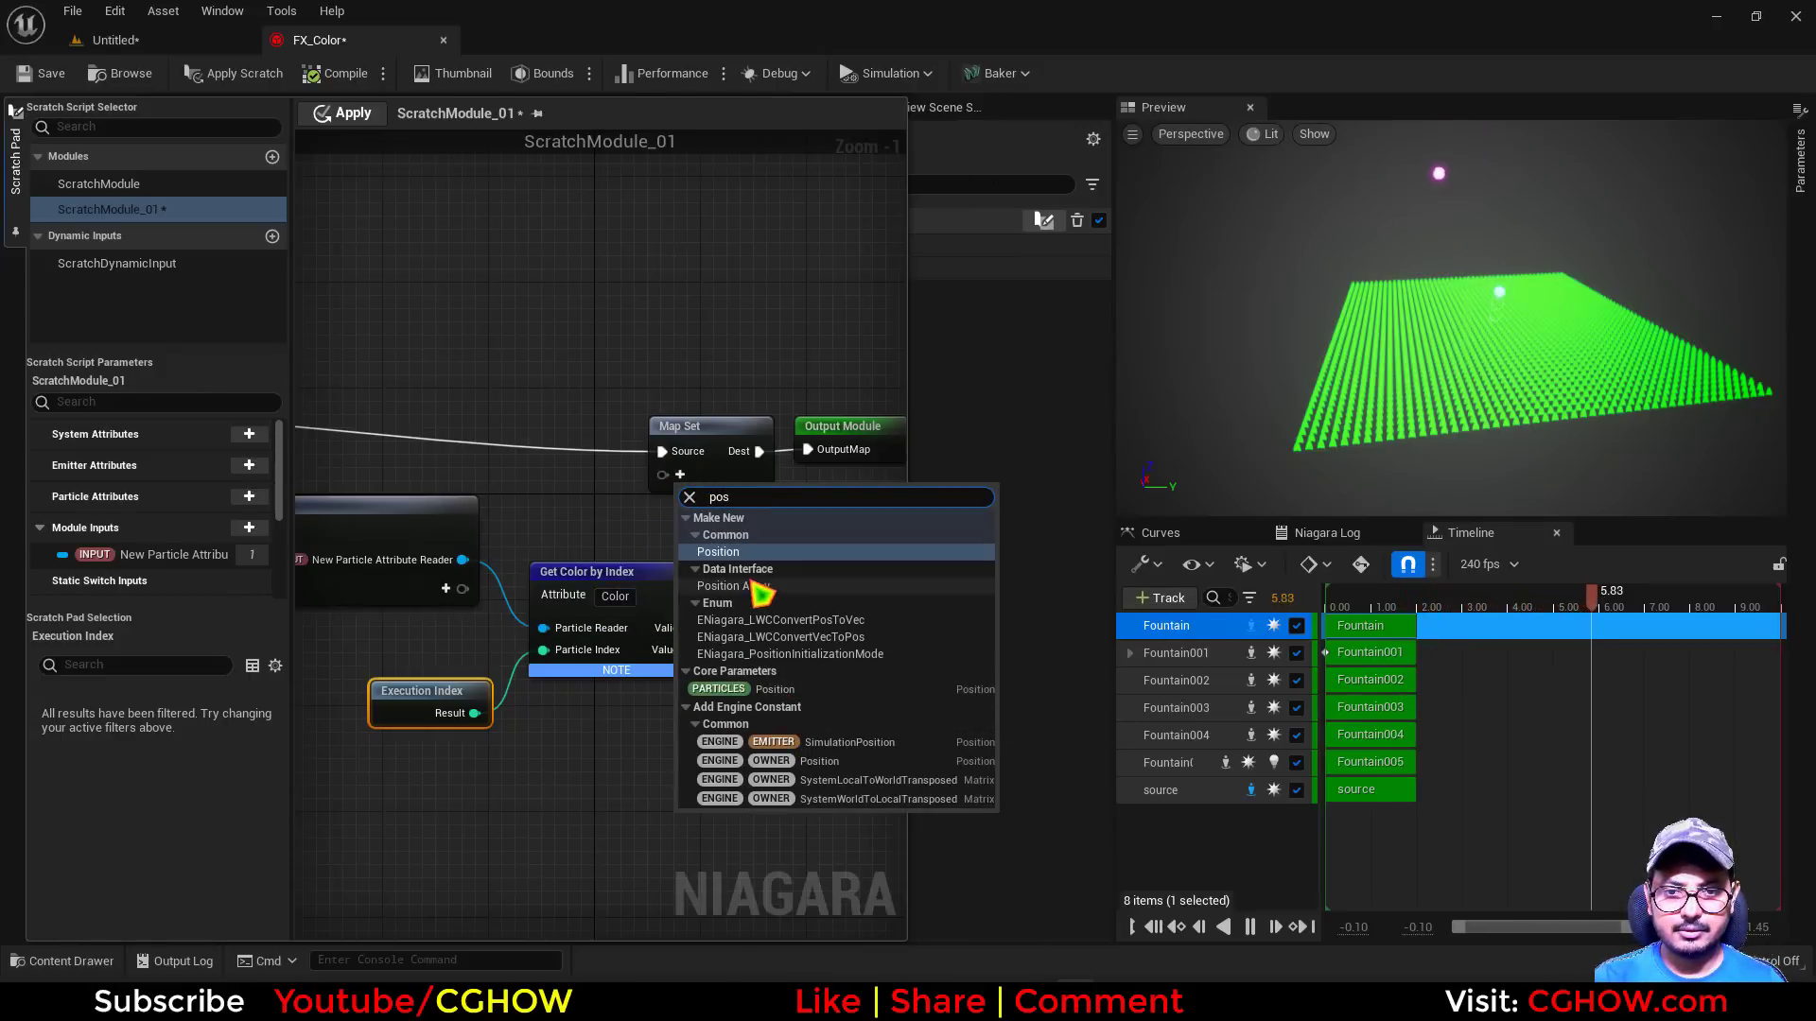
text(colo)
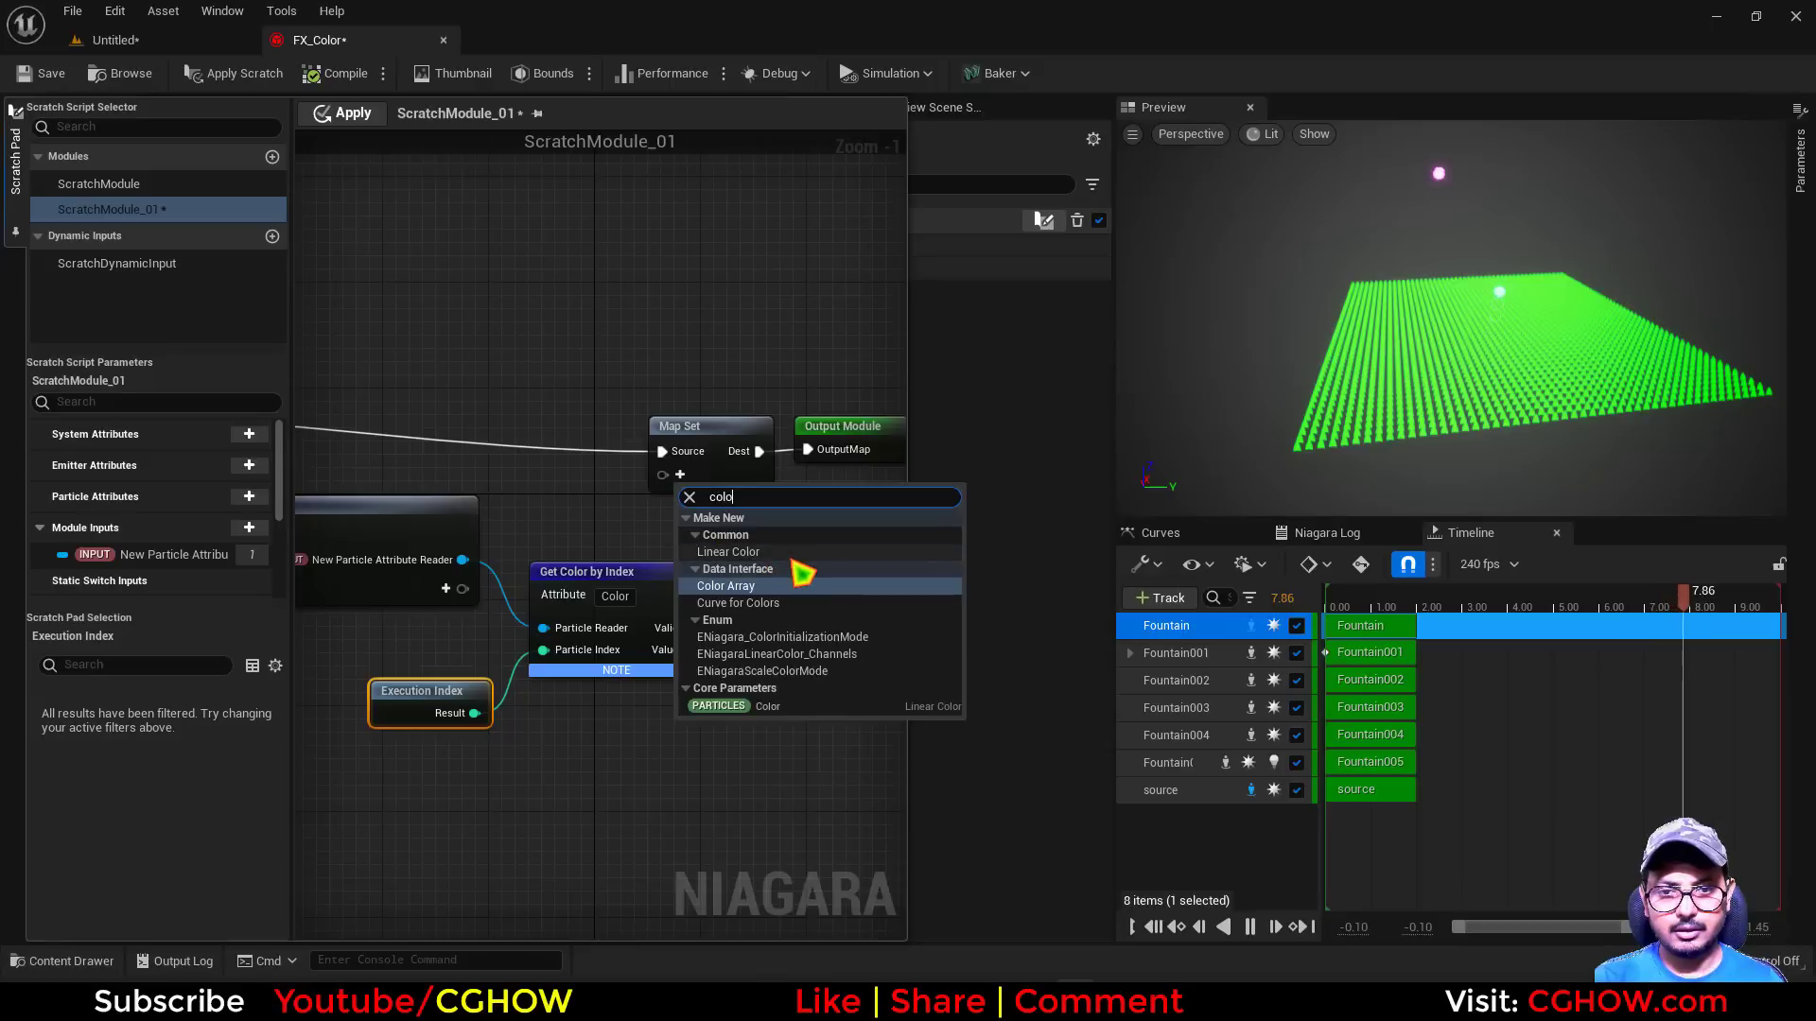
click(745, 708)
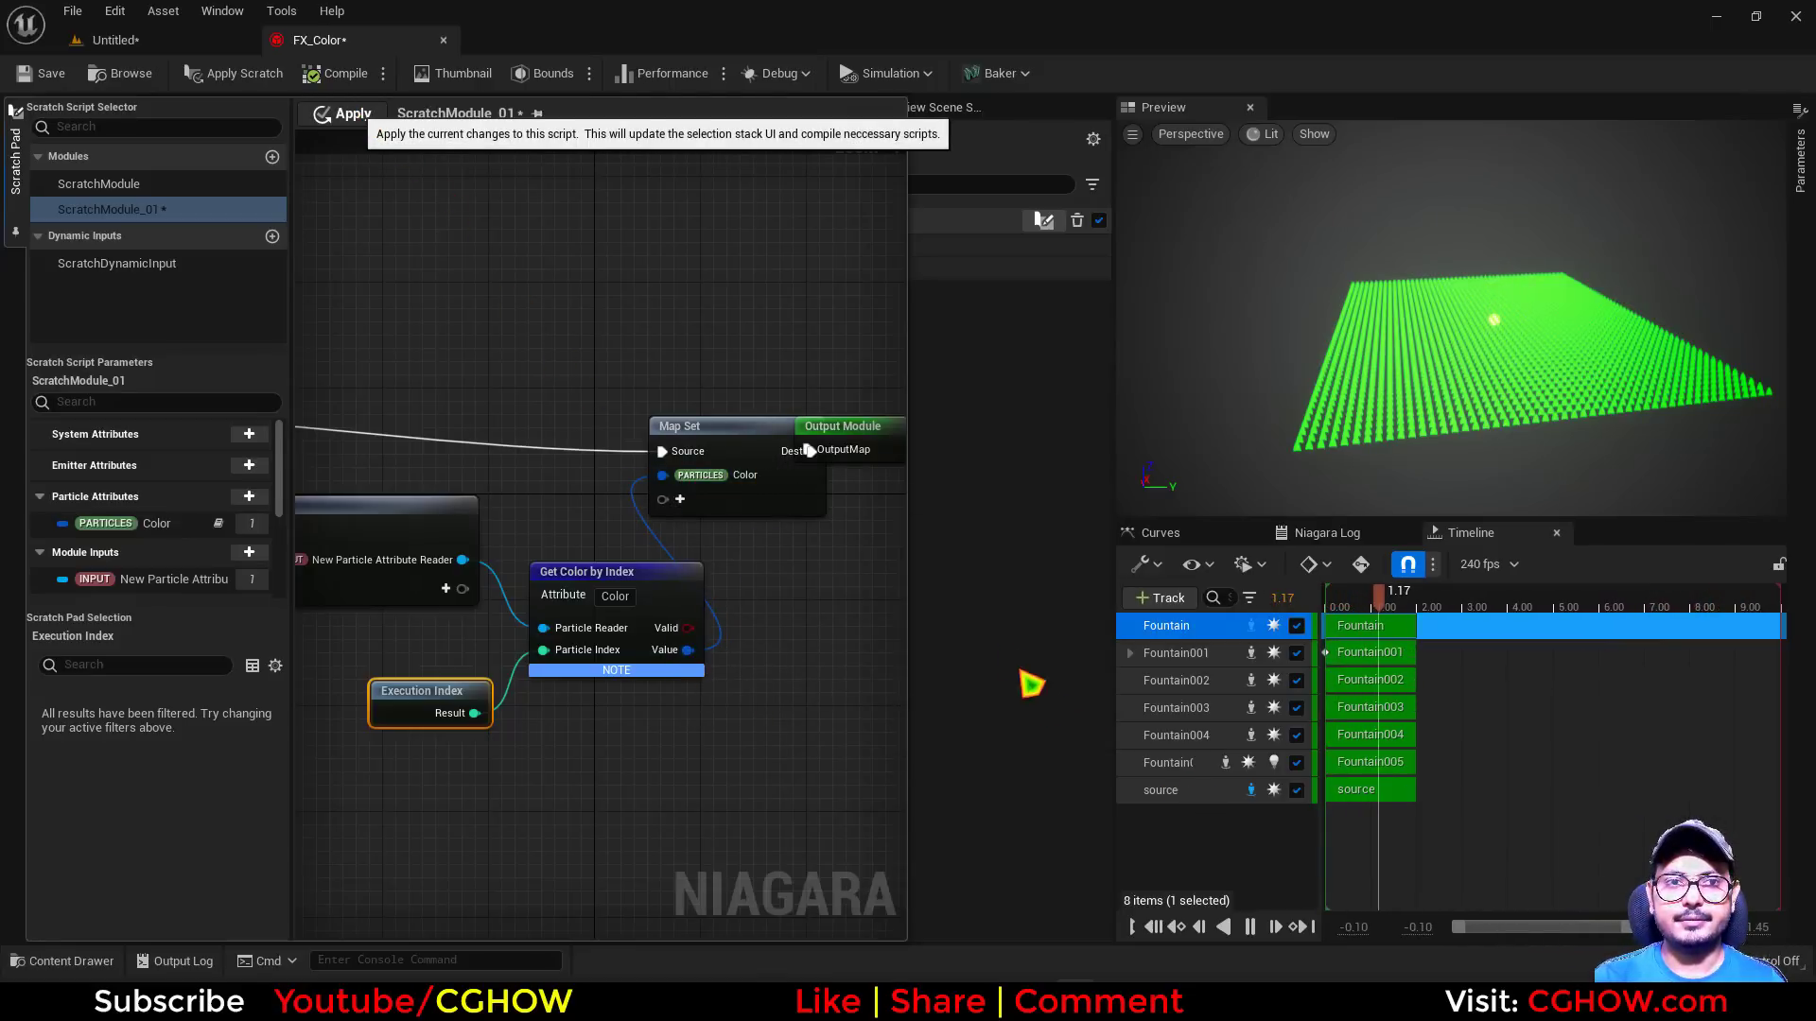
click(987, 584)
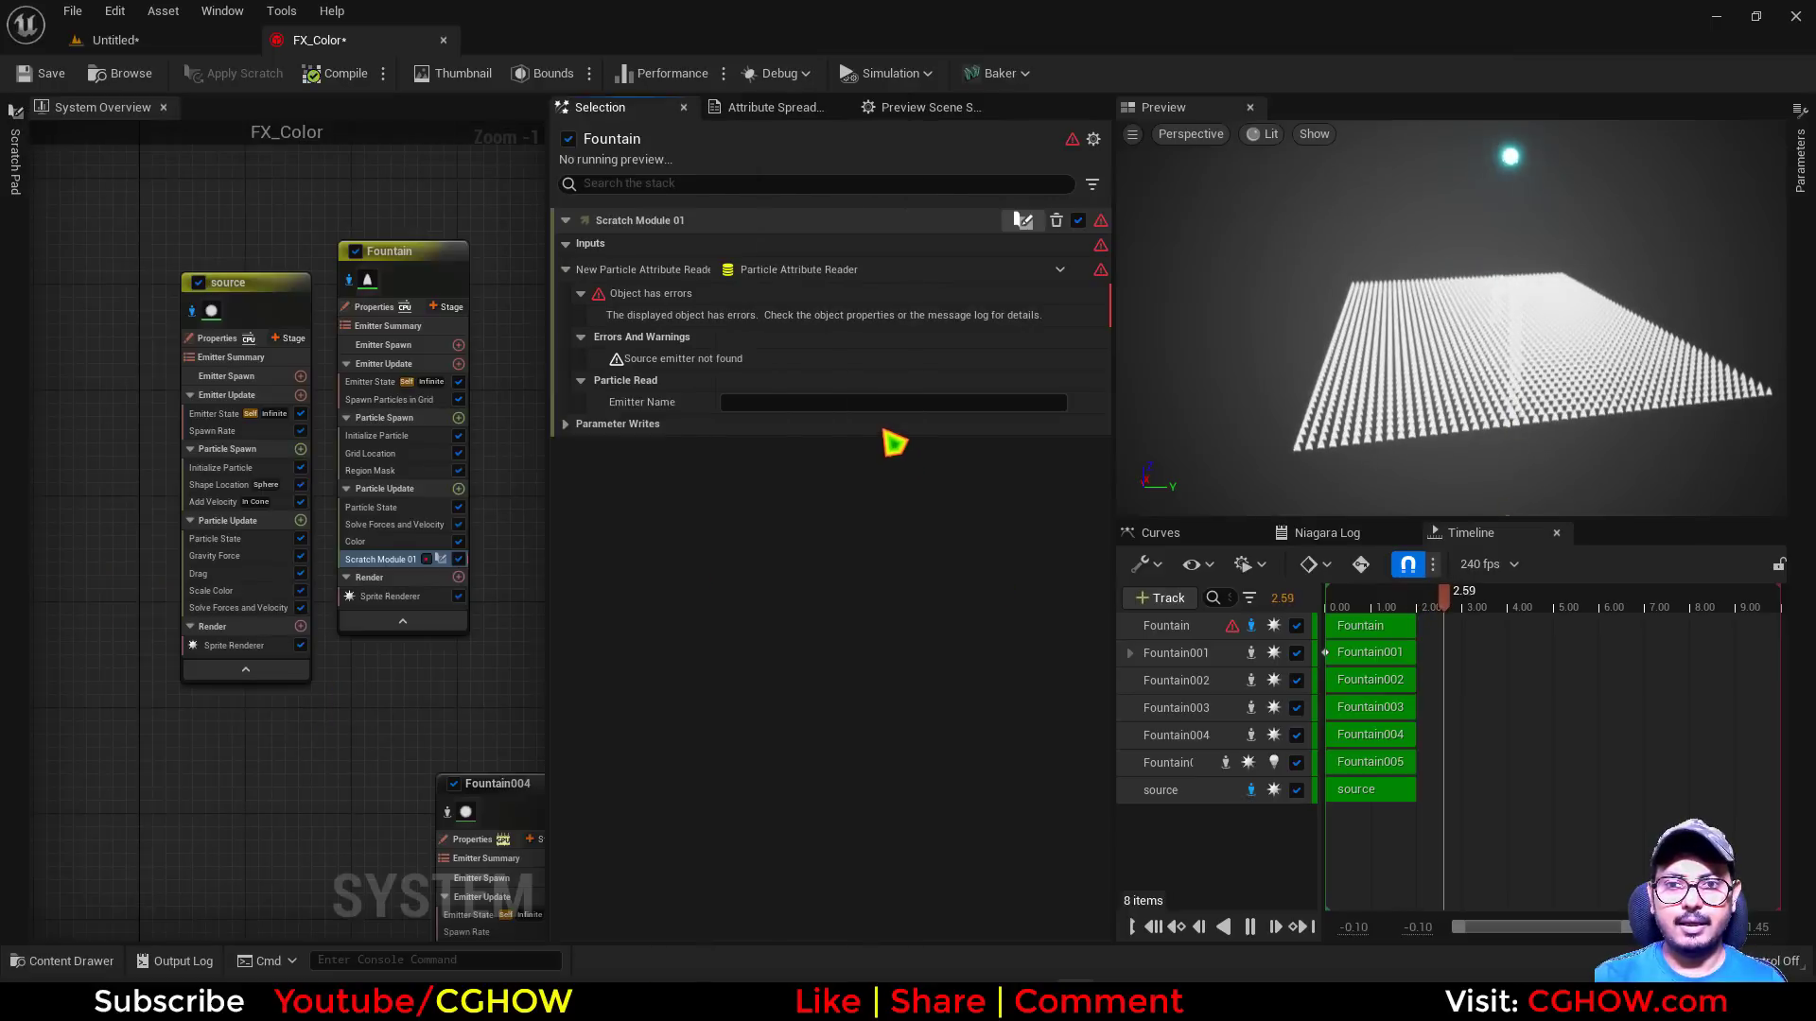
Set the Particle Attribute Reader's Emitter Name to source in Scratch Module 01 and view the grid from another angle
click(865, 406)
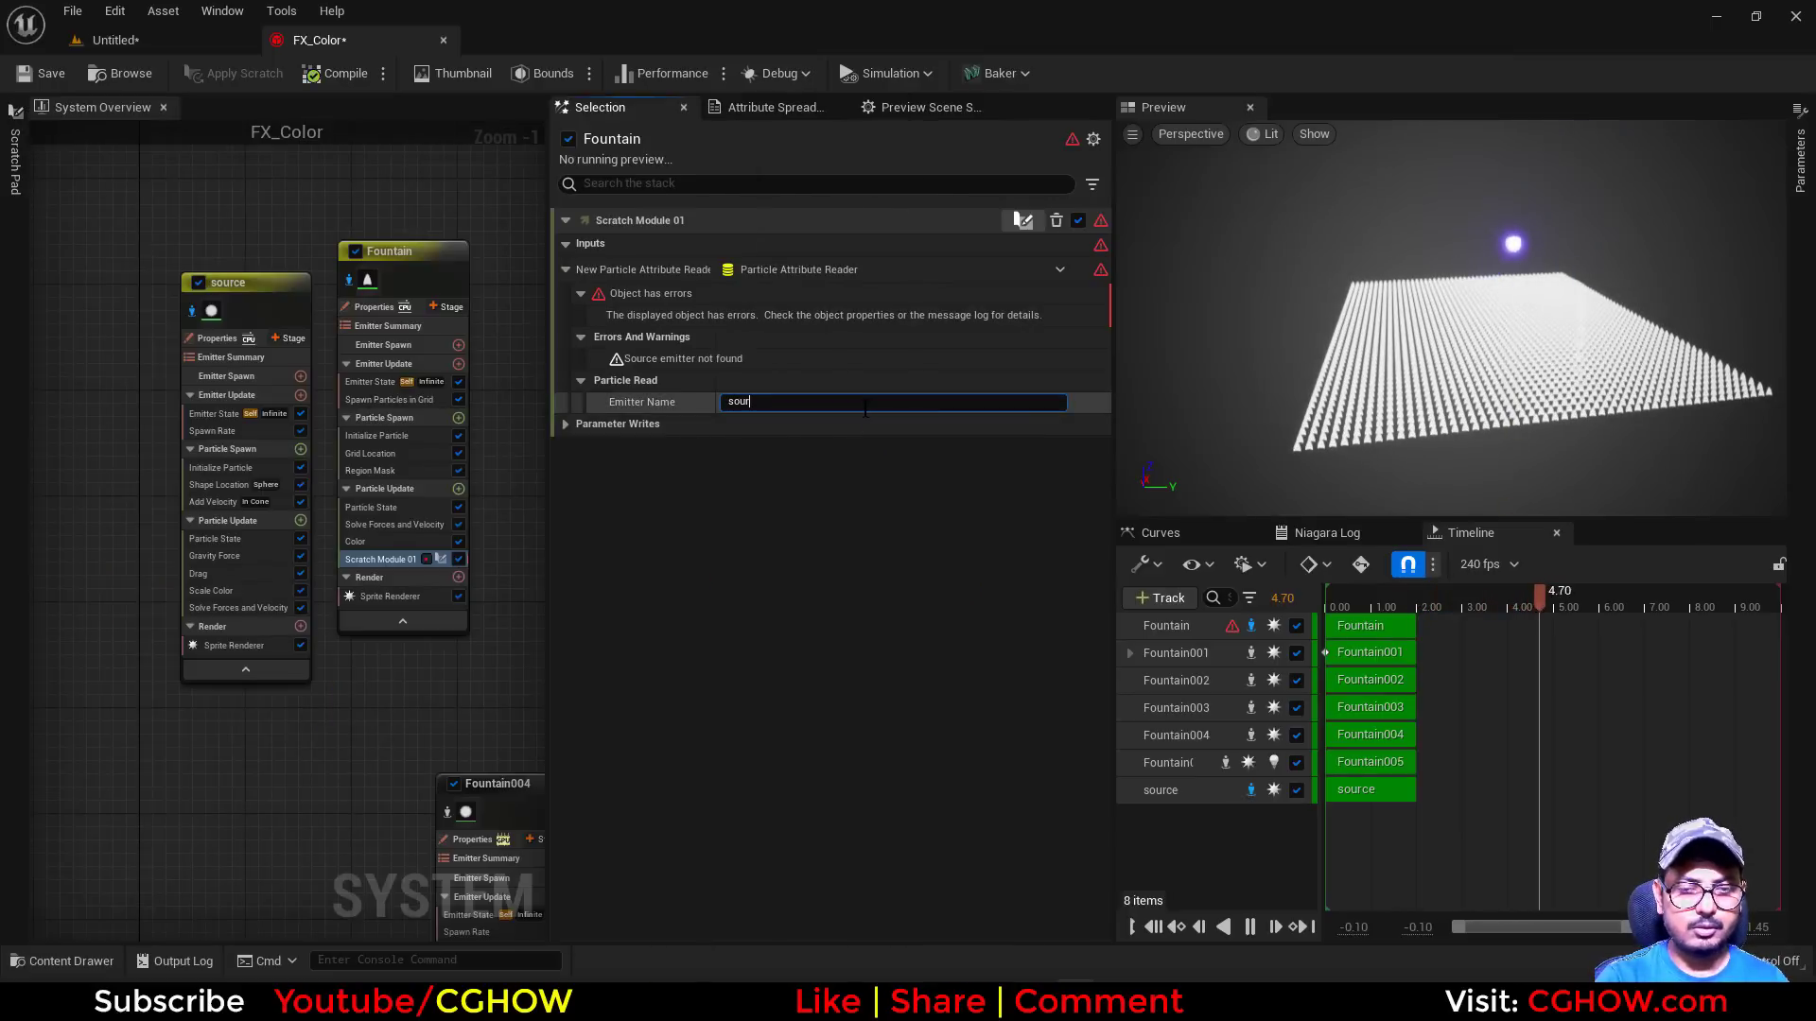
key(Return)
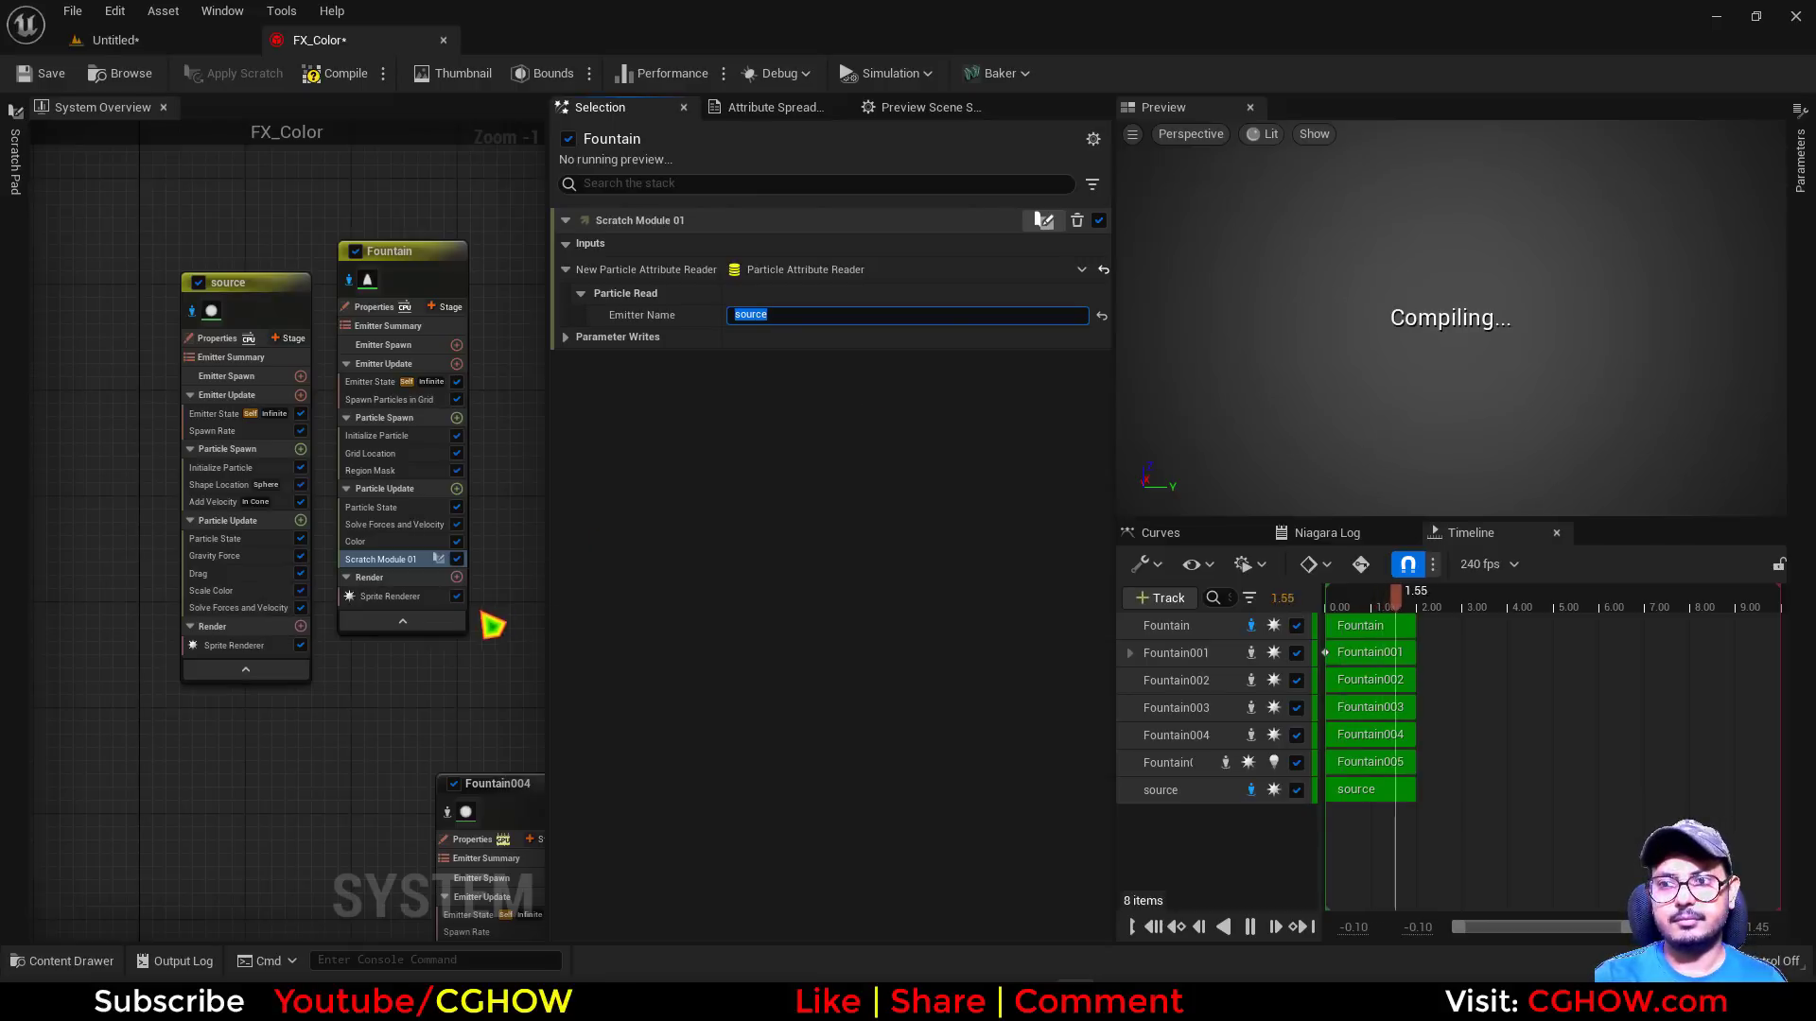
click(386, 720)
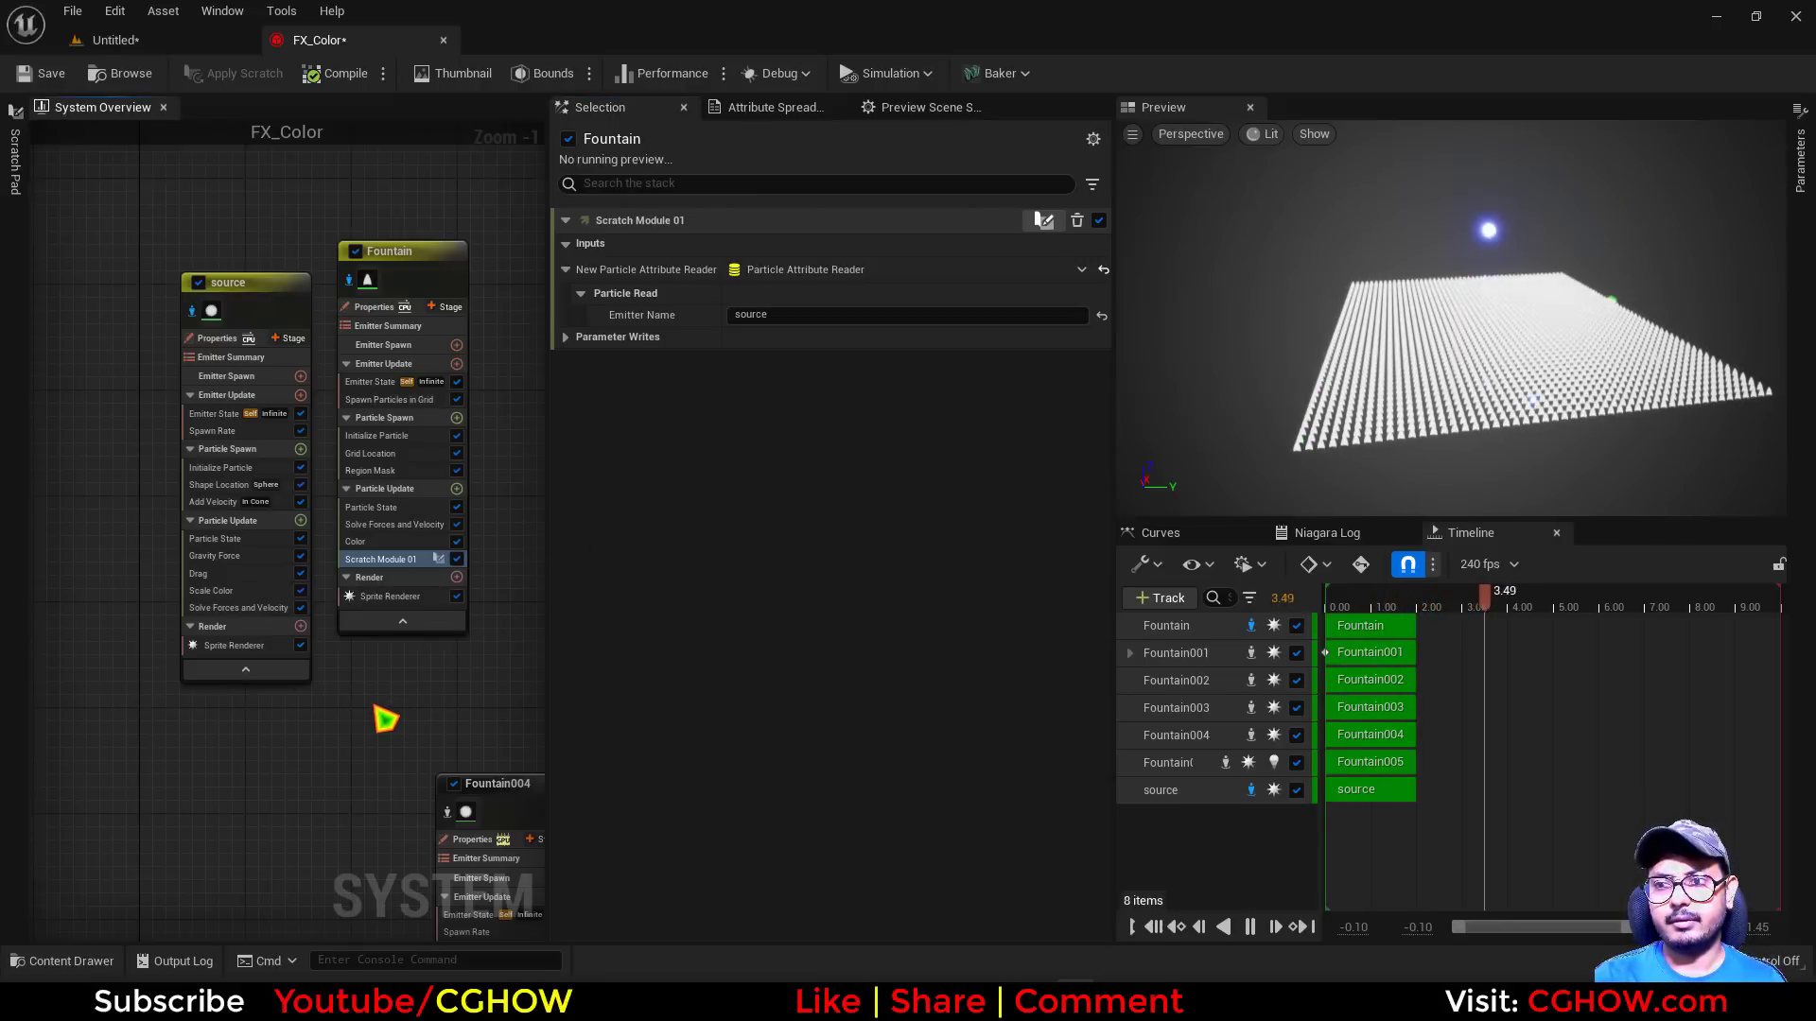
drag(1407, 300, 1335, 362)
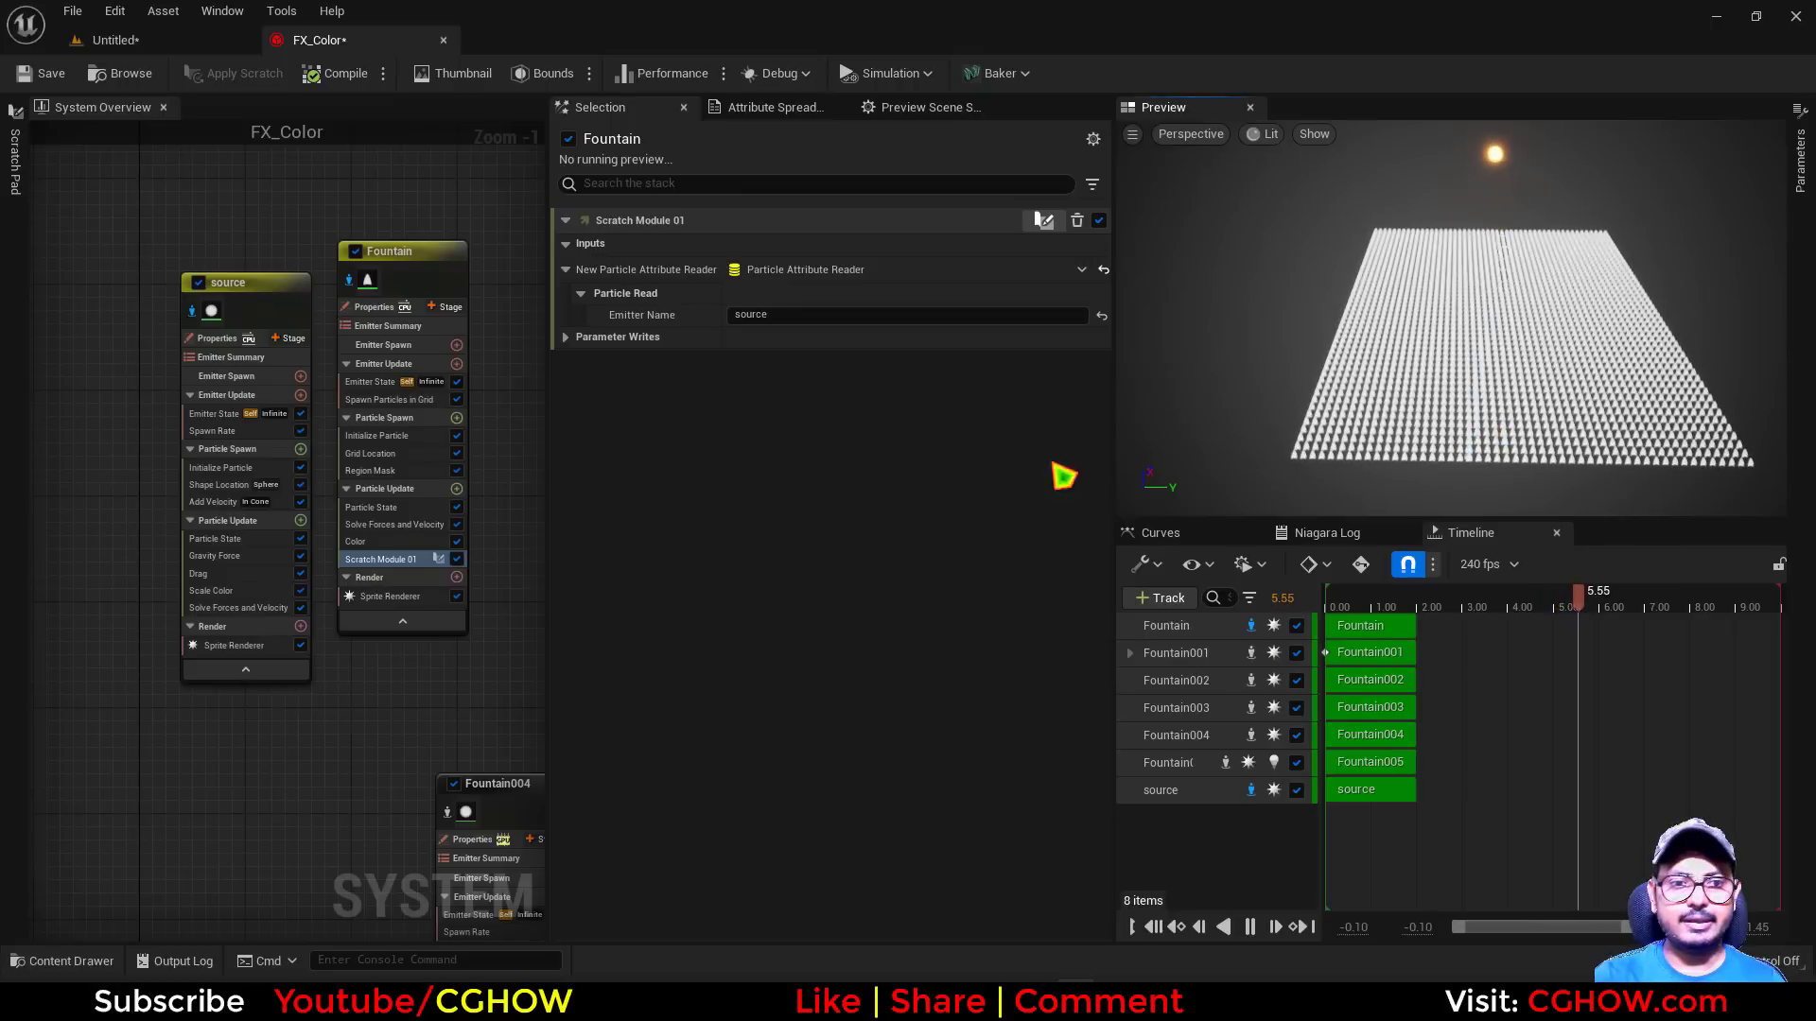
Delete the Color and Region Mask modules from the Fountain emitter
click(367, 541)
key(Delete)
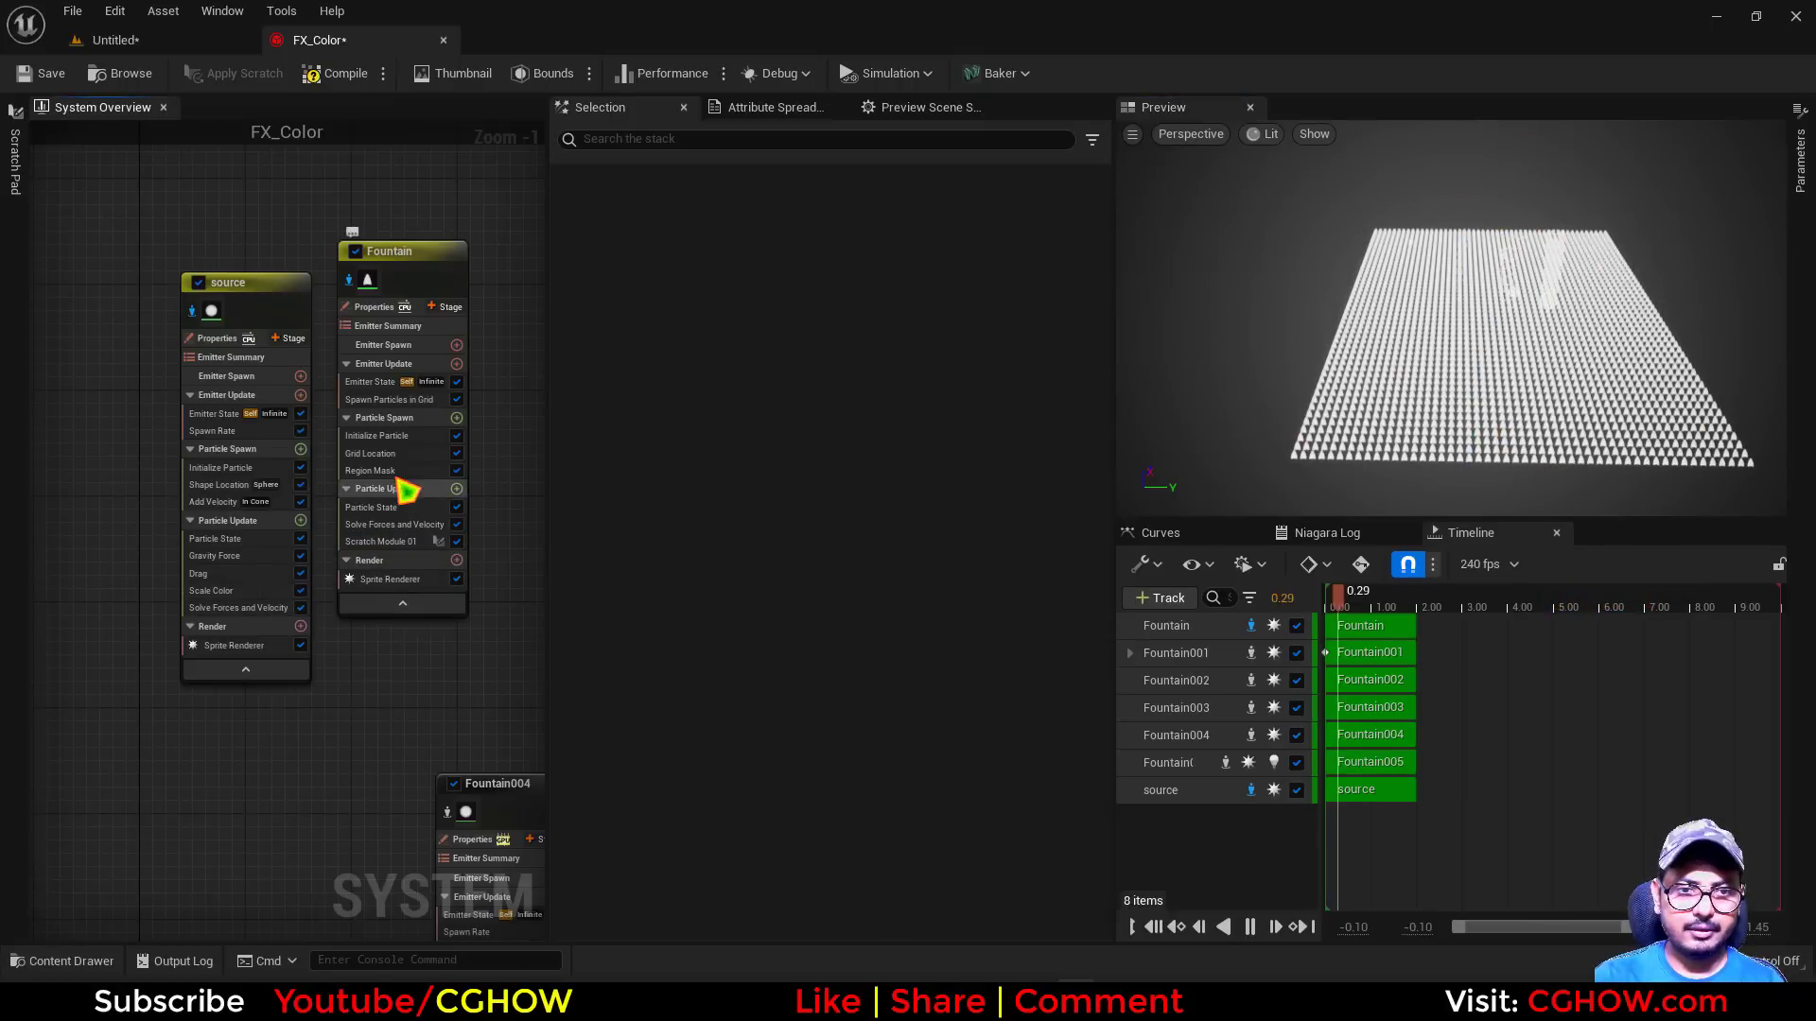
click(405, 470)
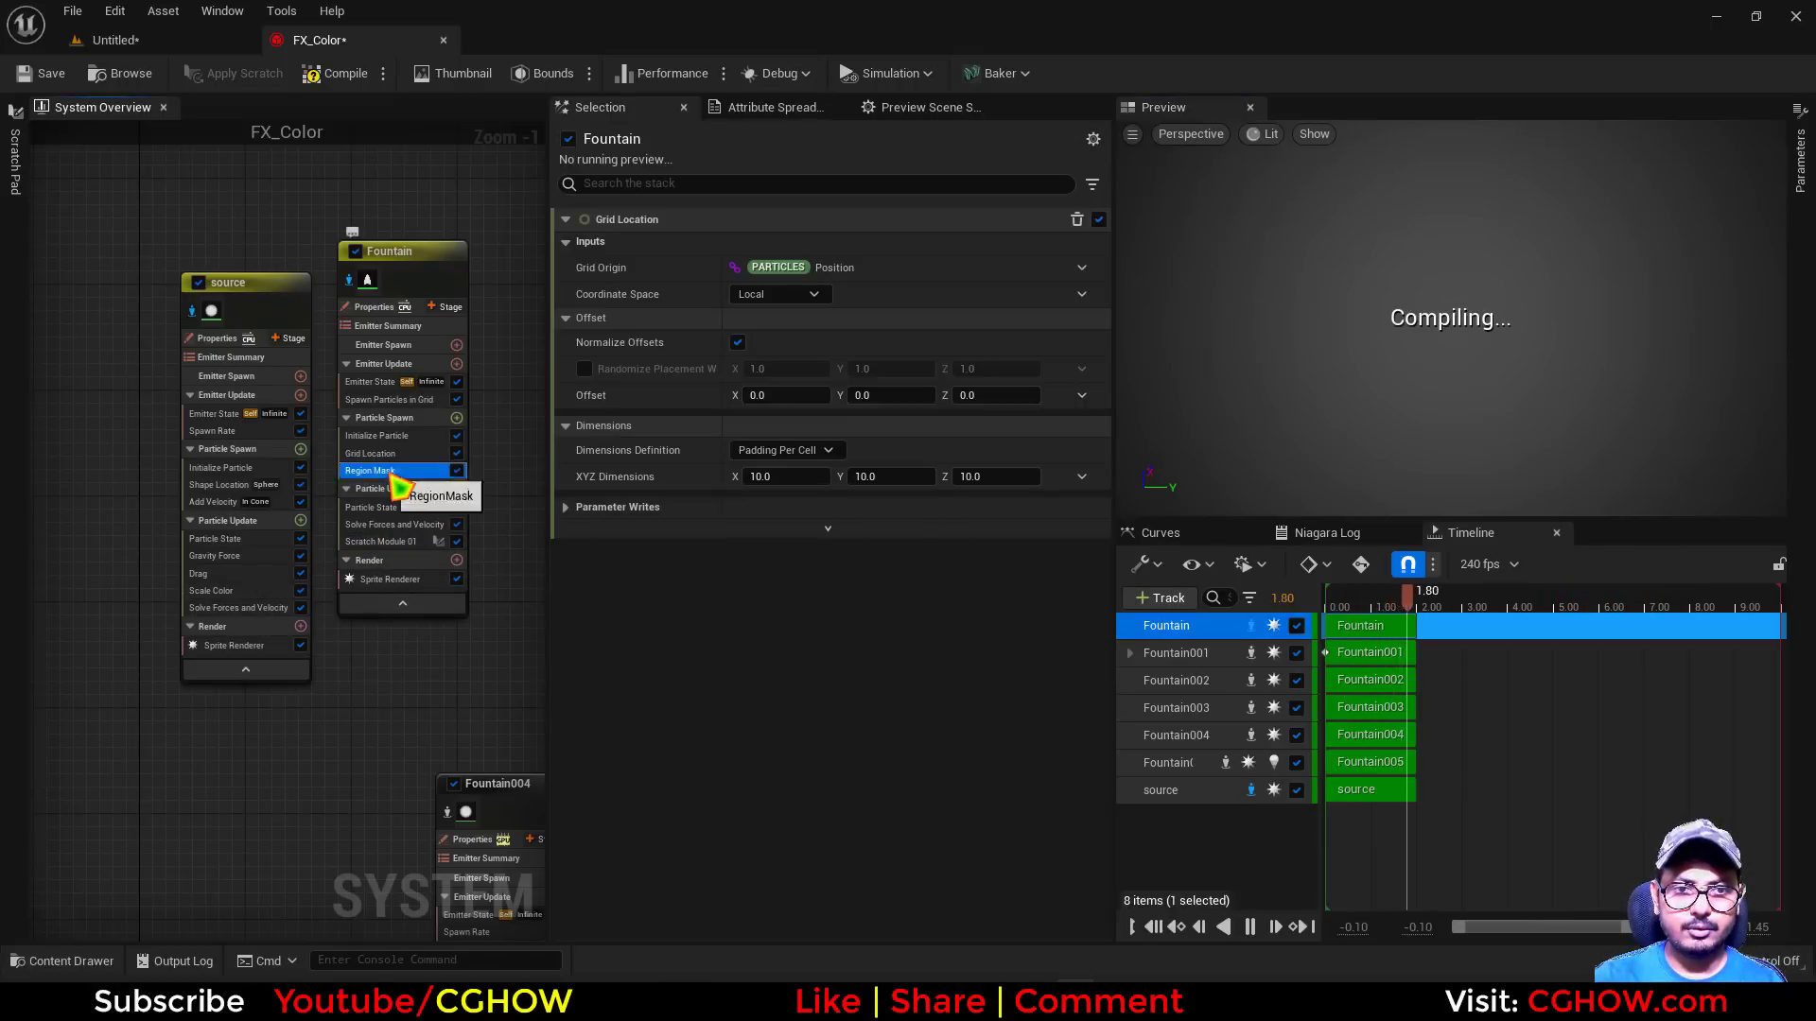
key(Delete)
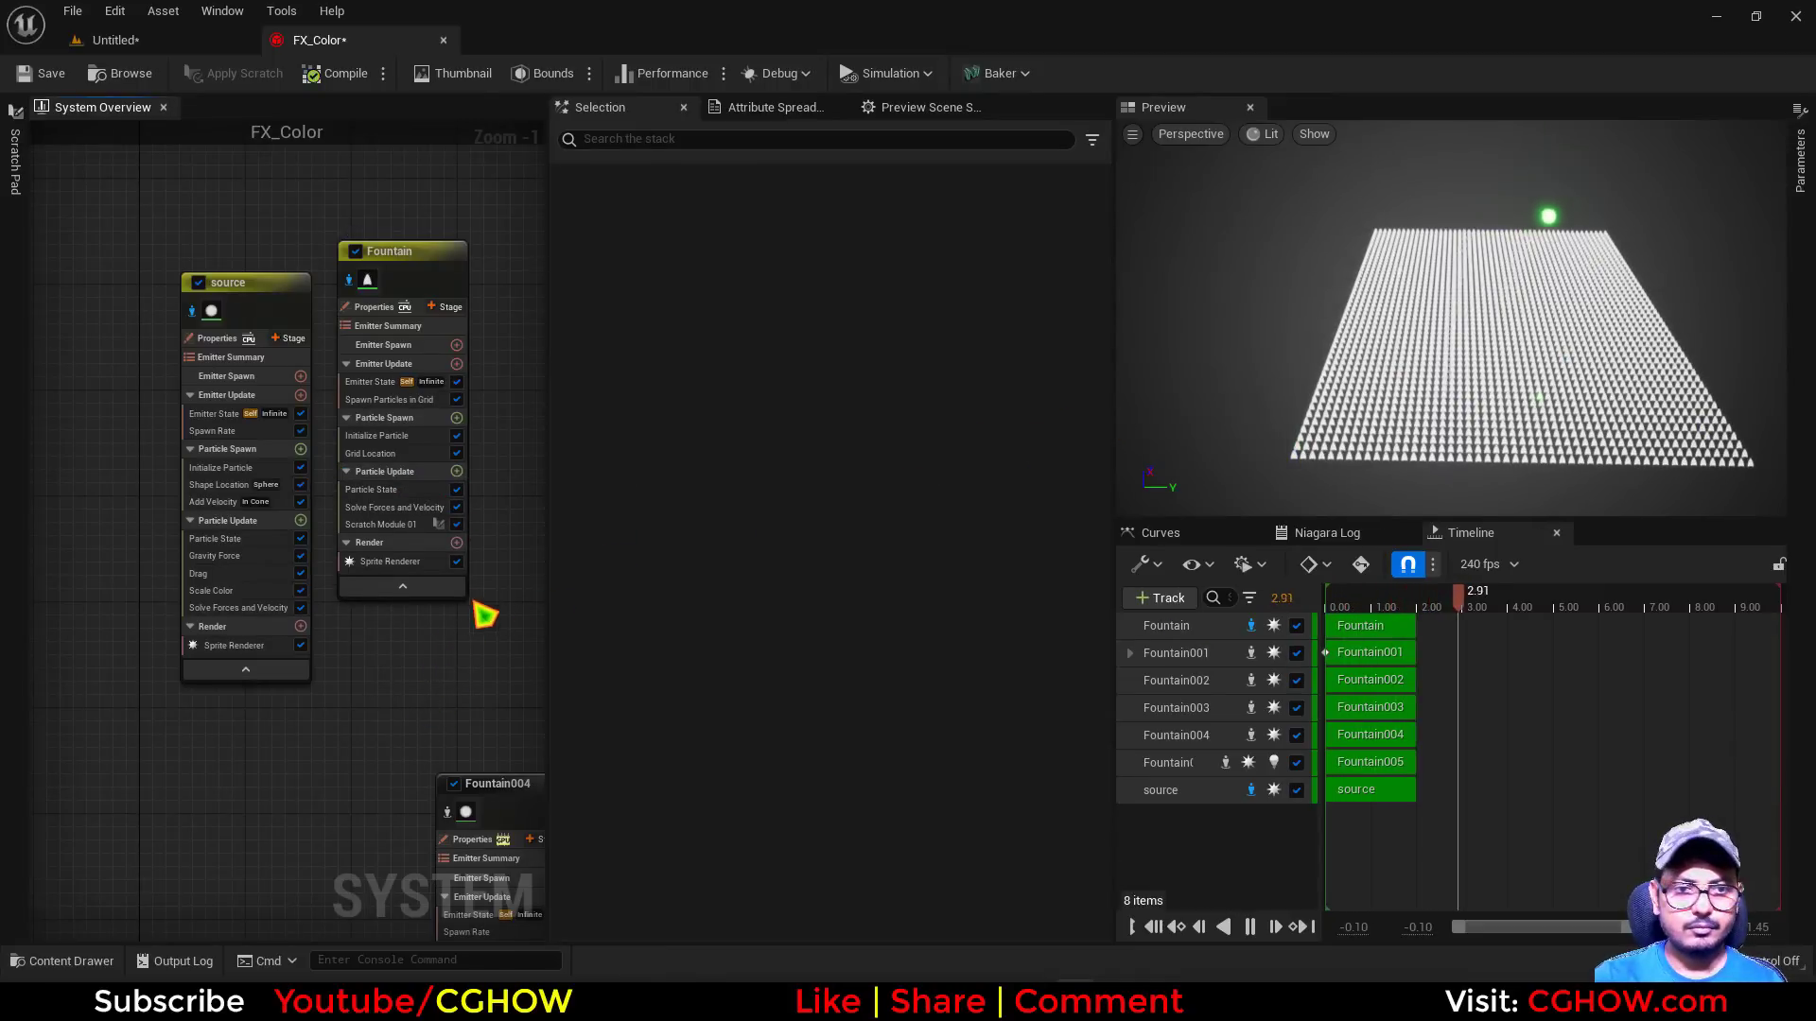
Move Scratch Module 01 above Solve Forces and Velocity and re-enter the attribute name in its Get Color by Index node
drag(398, 523, 407, 508)
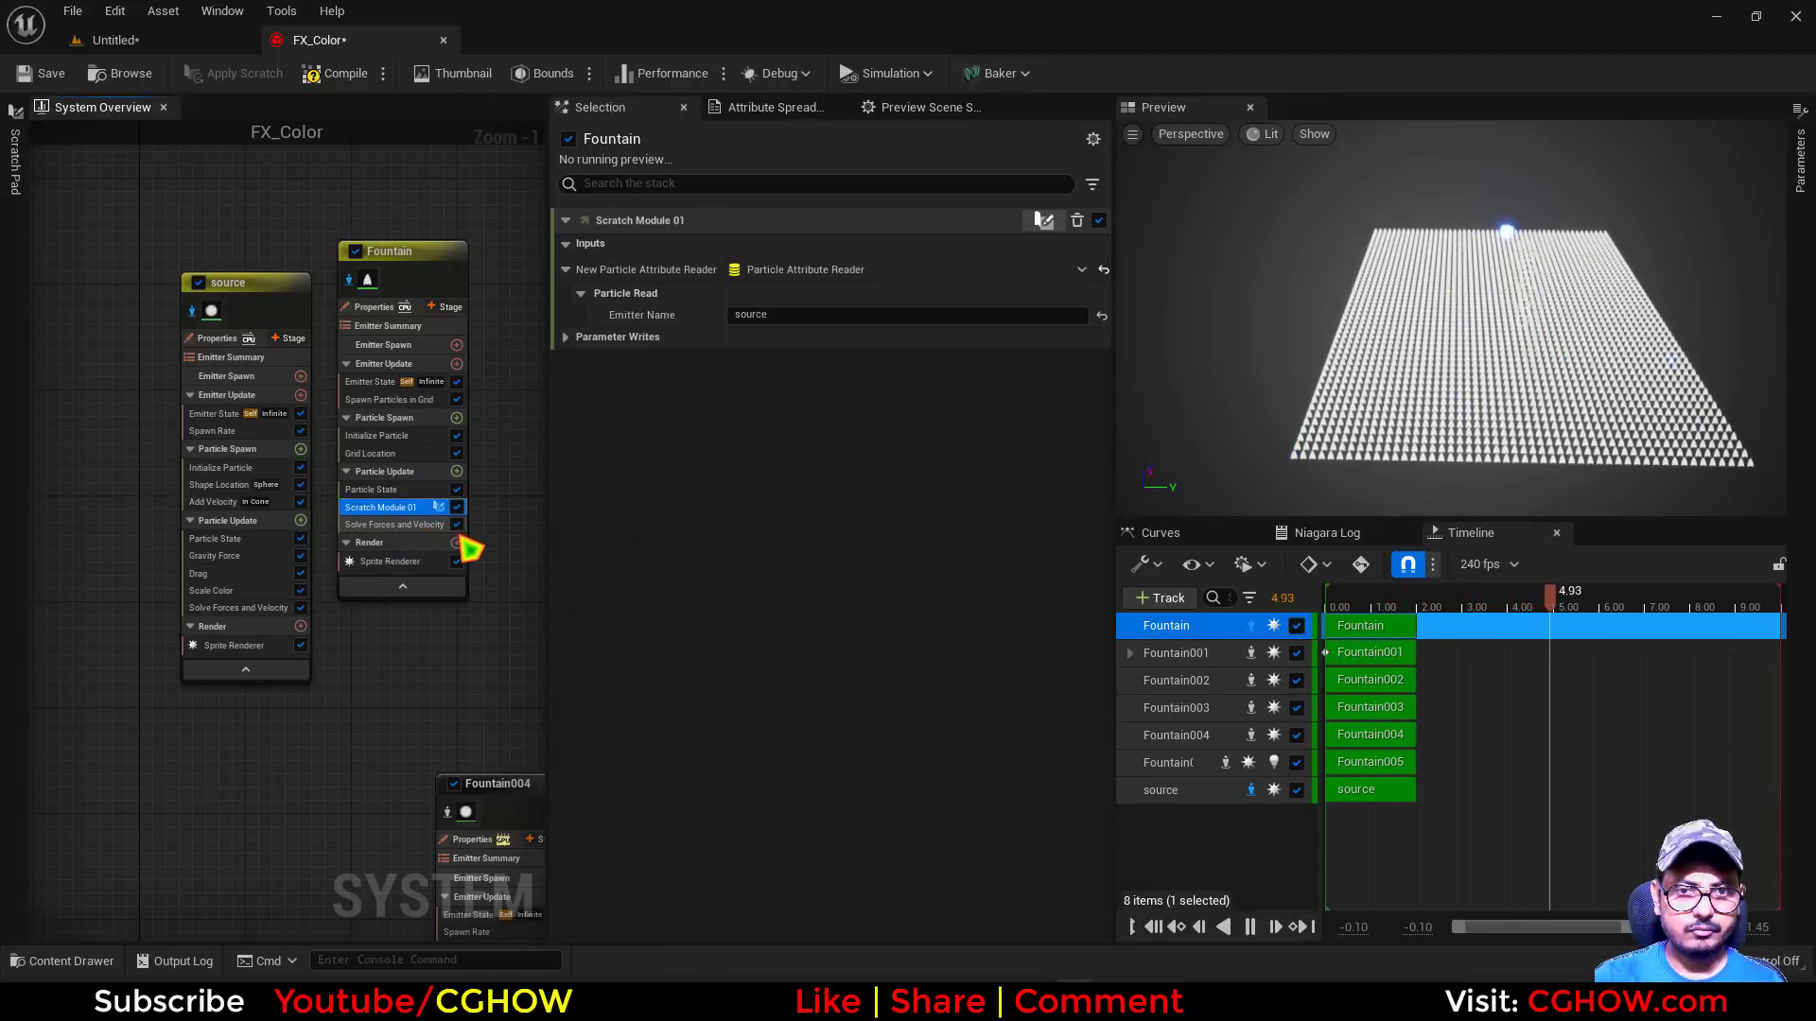
click(439, 507)
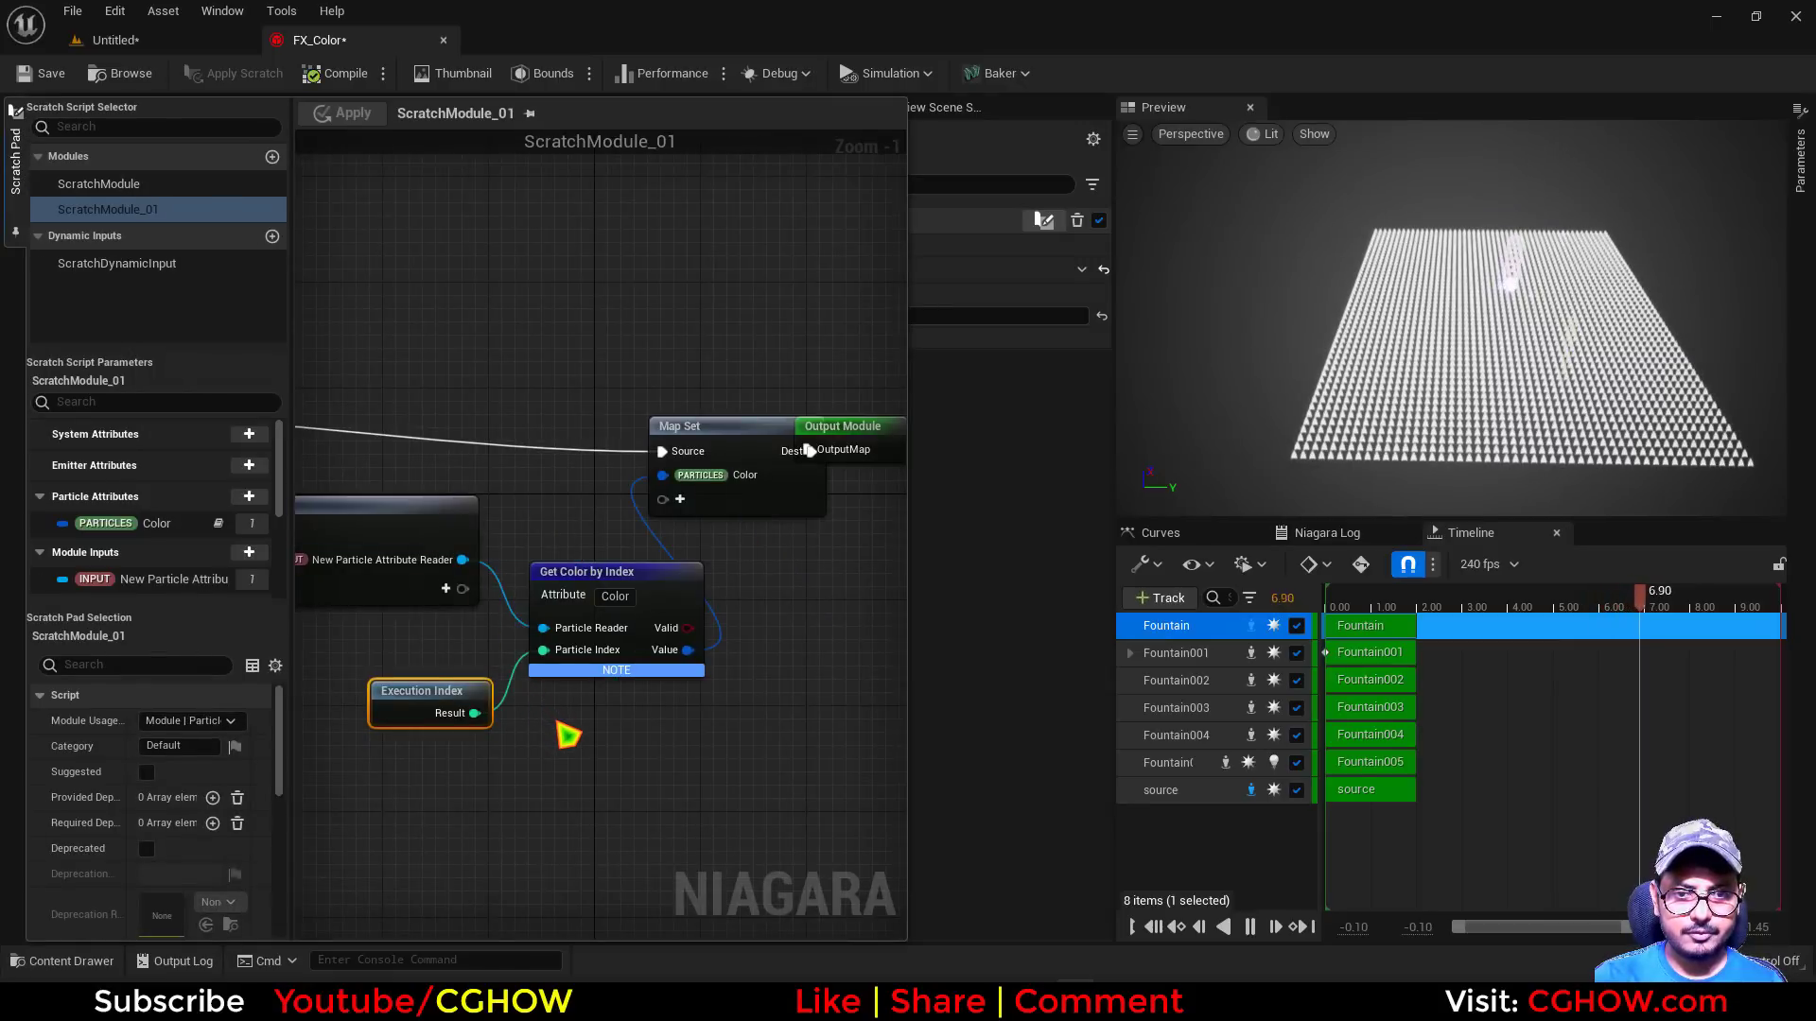
click(616, 596)
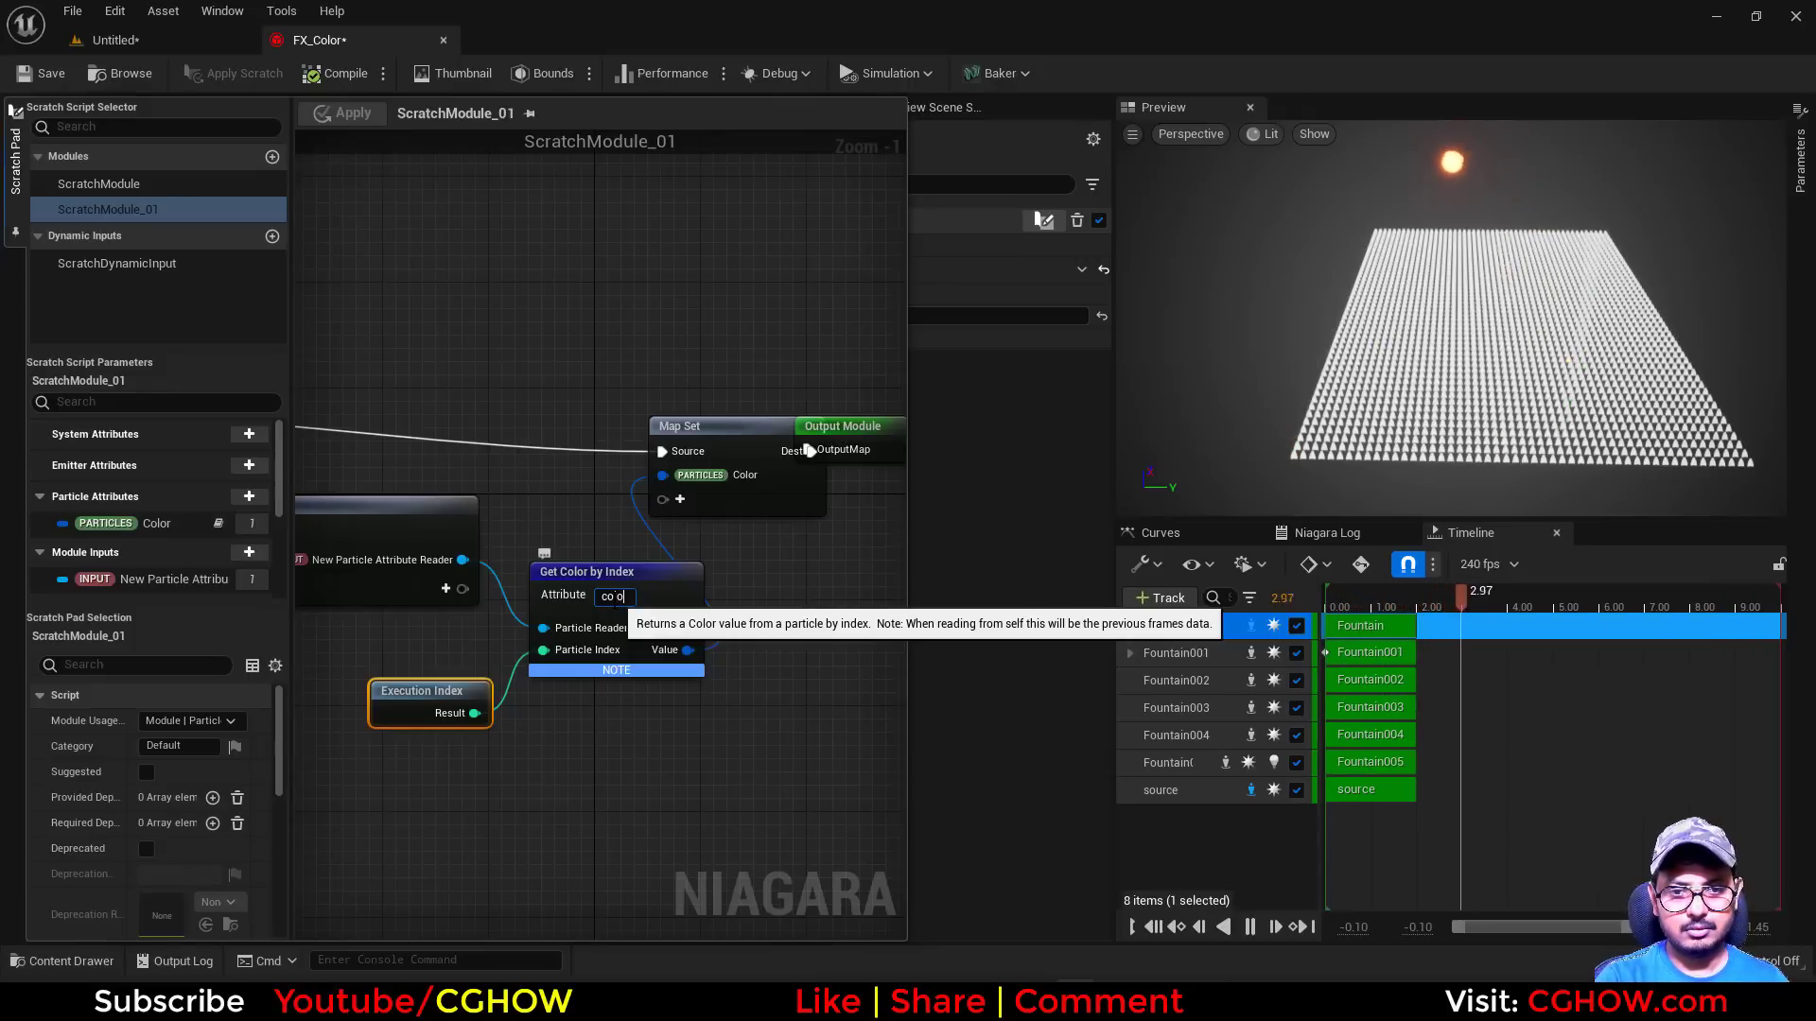
key(Return)
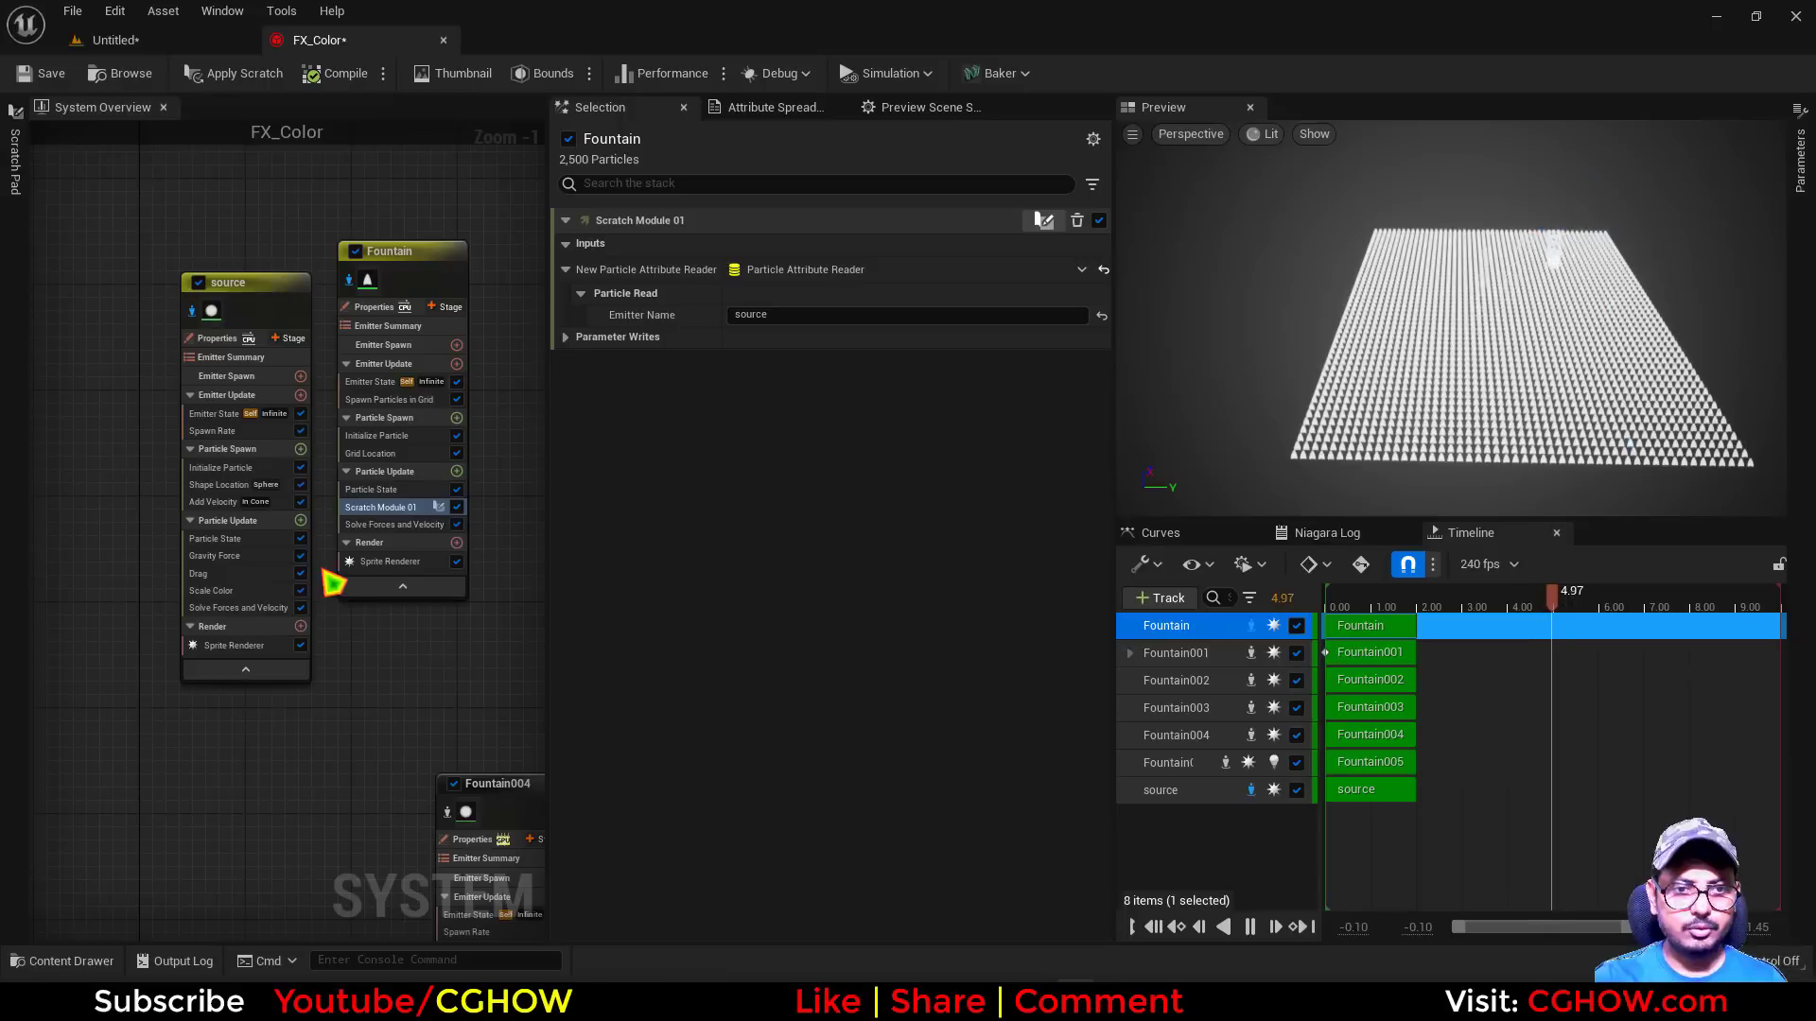
Delete the Scale Color module from the source emitter's Particle Update stage
scroll(333, 583, up, 1)
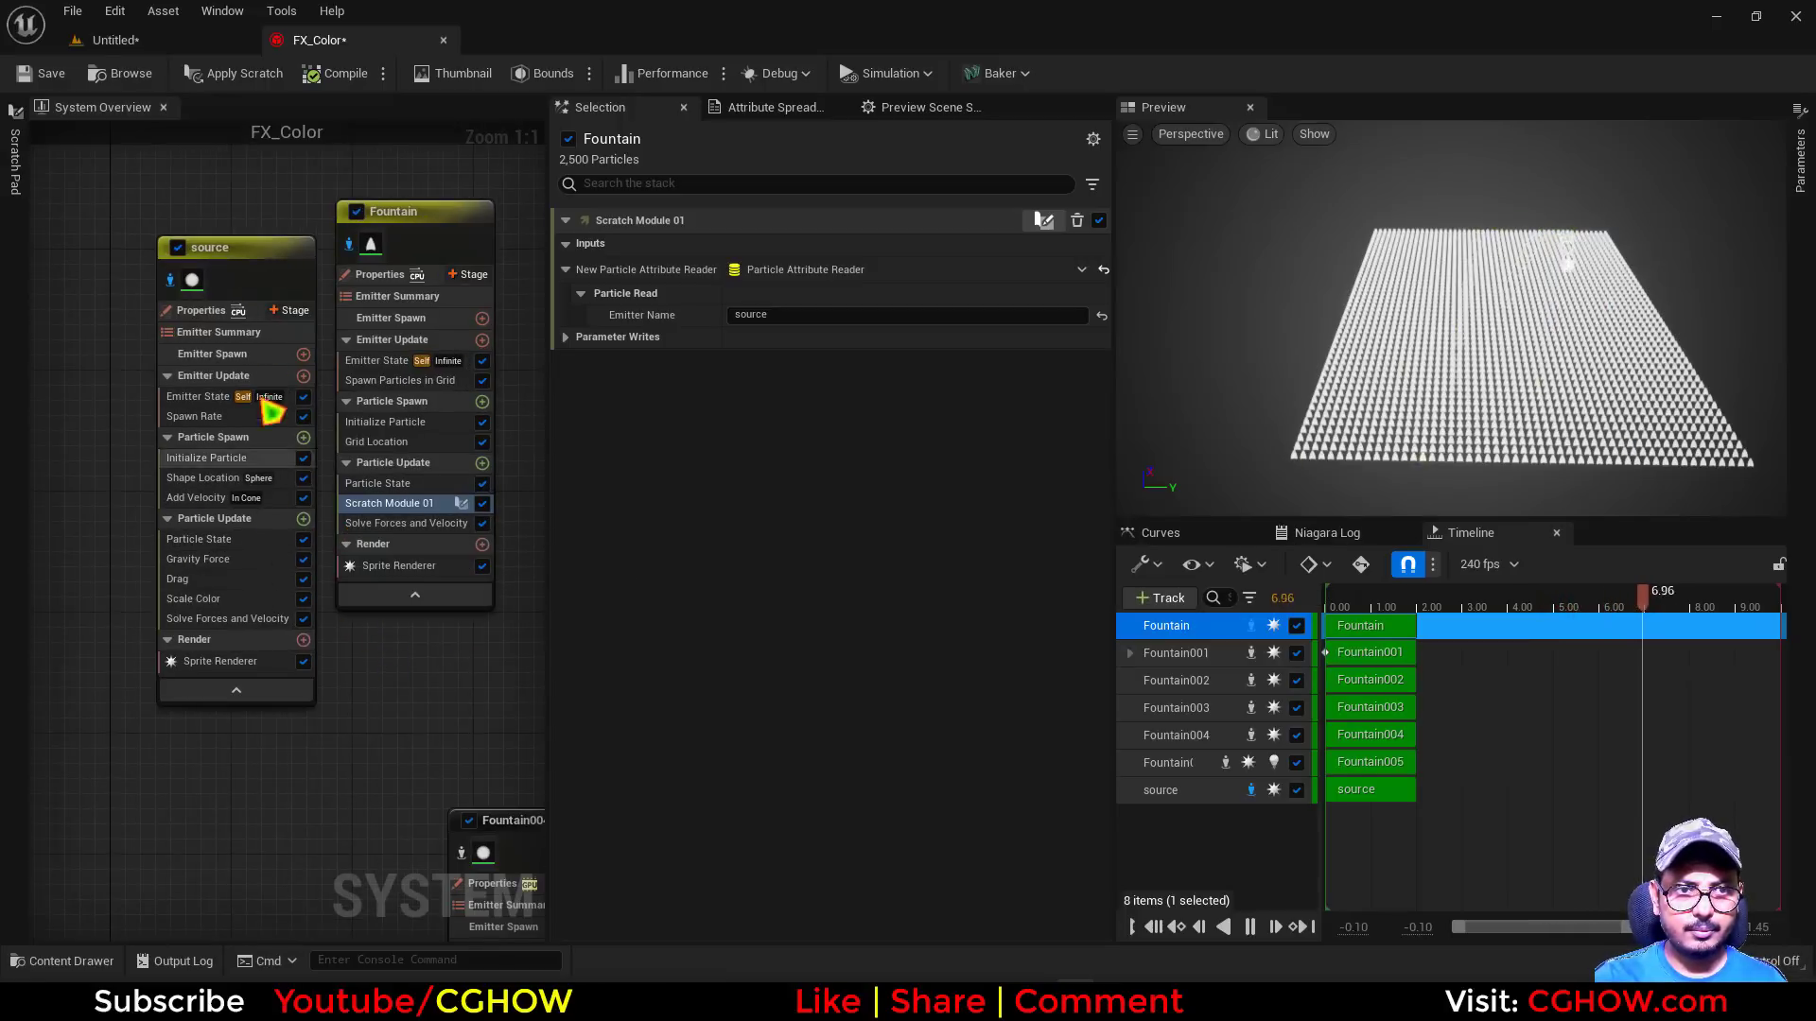
click(207, 599)
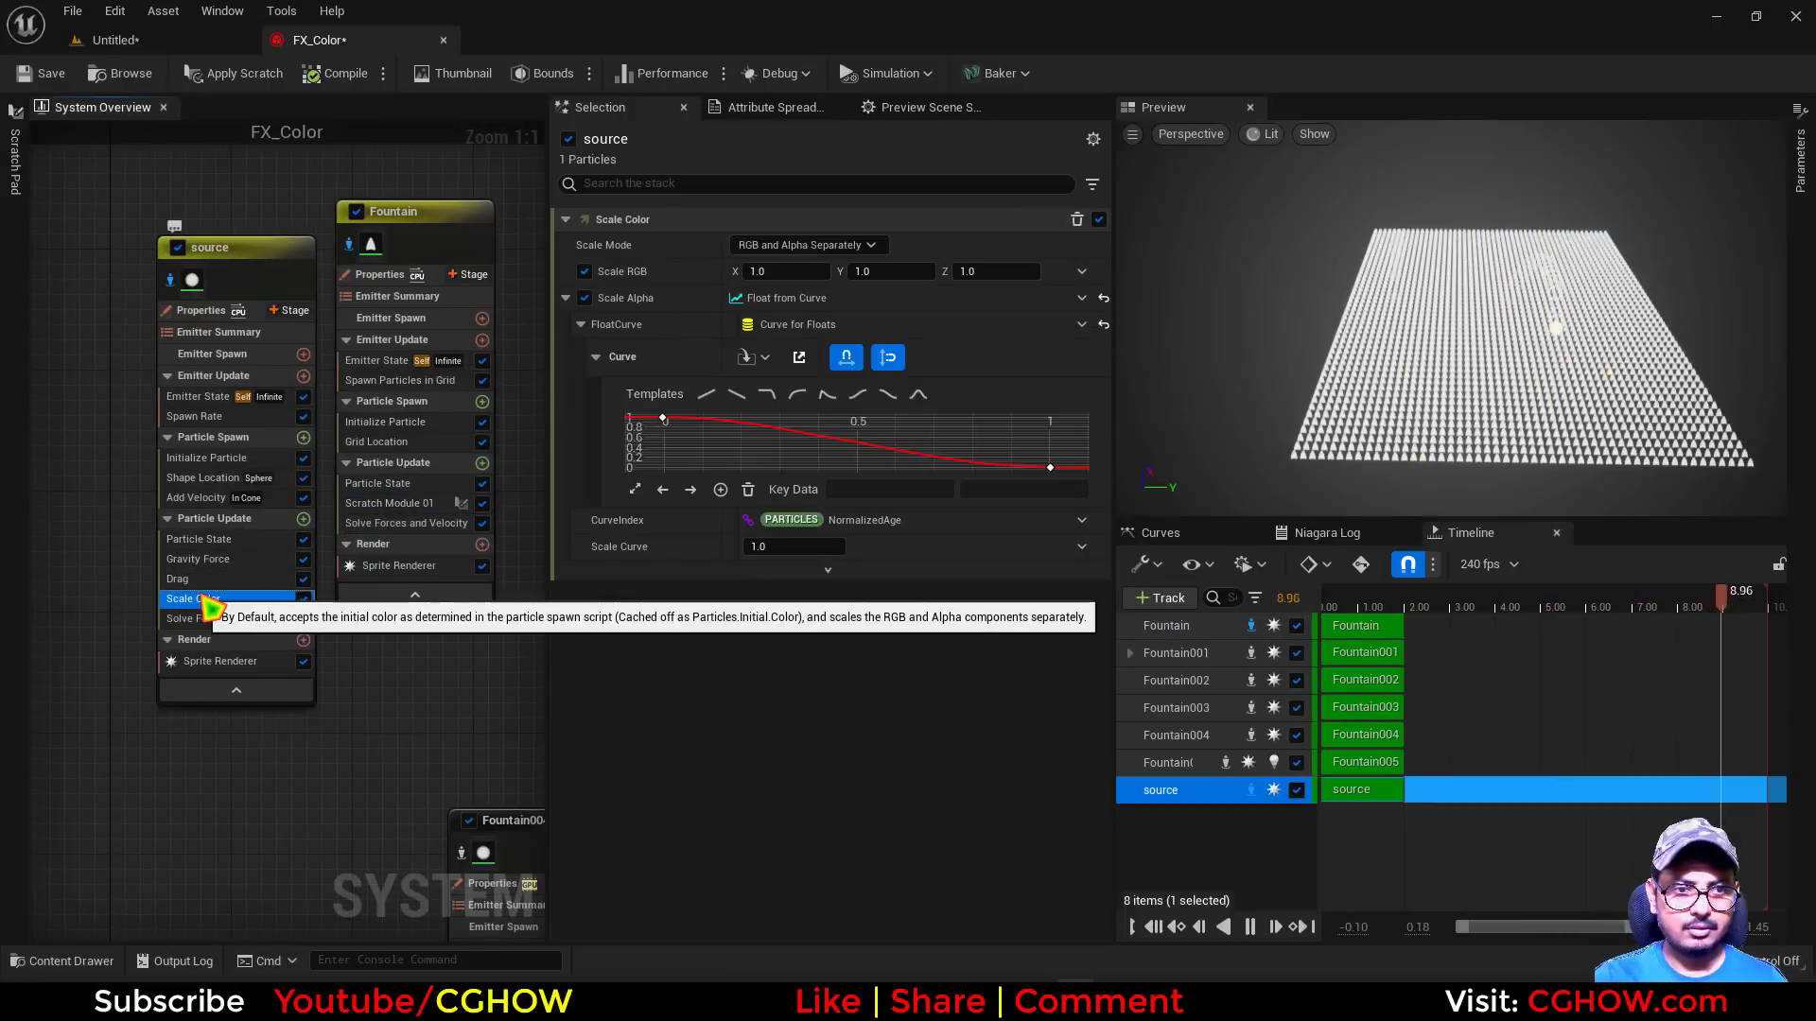
key(Delete)
Move Scratch Module 01 into the Fountain emitter's Particle Spawn stage, below Grid Location, and inspect the grid in the preview
click(389, 507)
drag(395, 519, 400, 461)
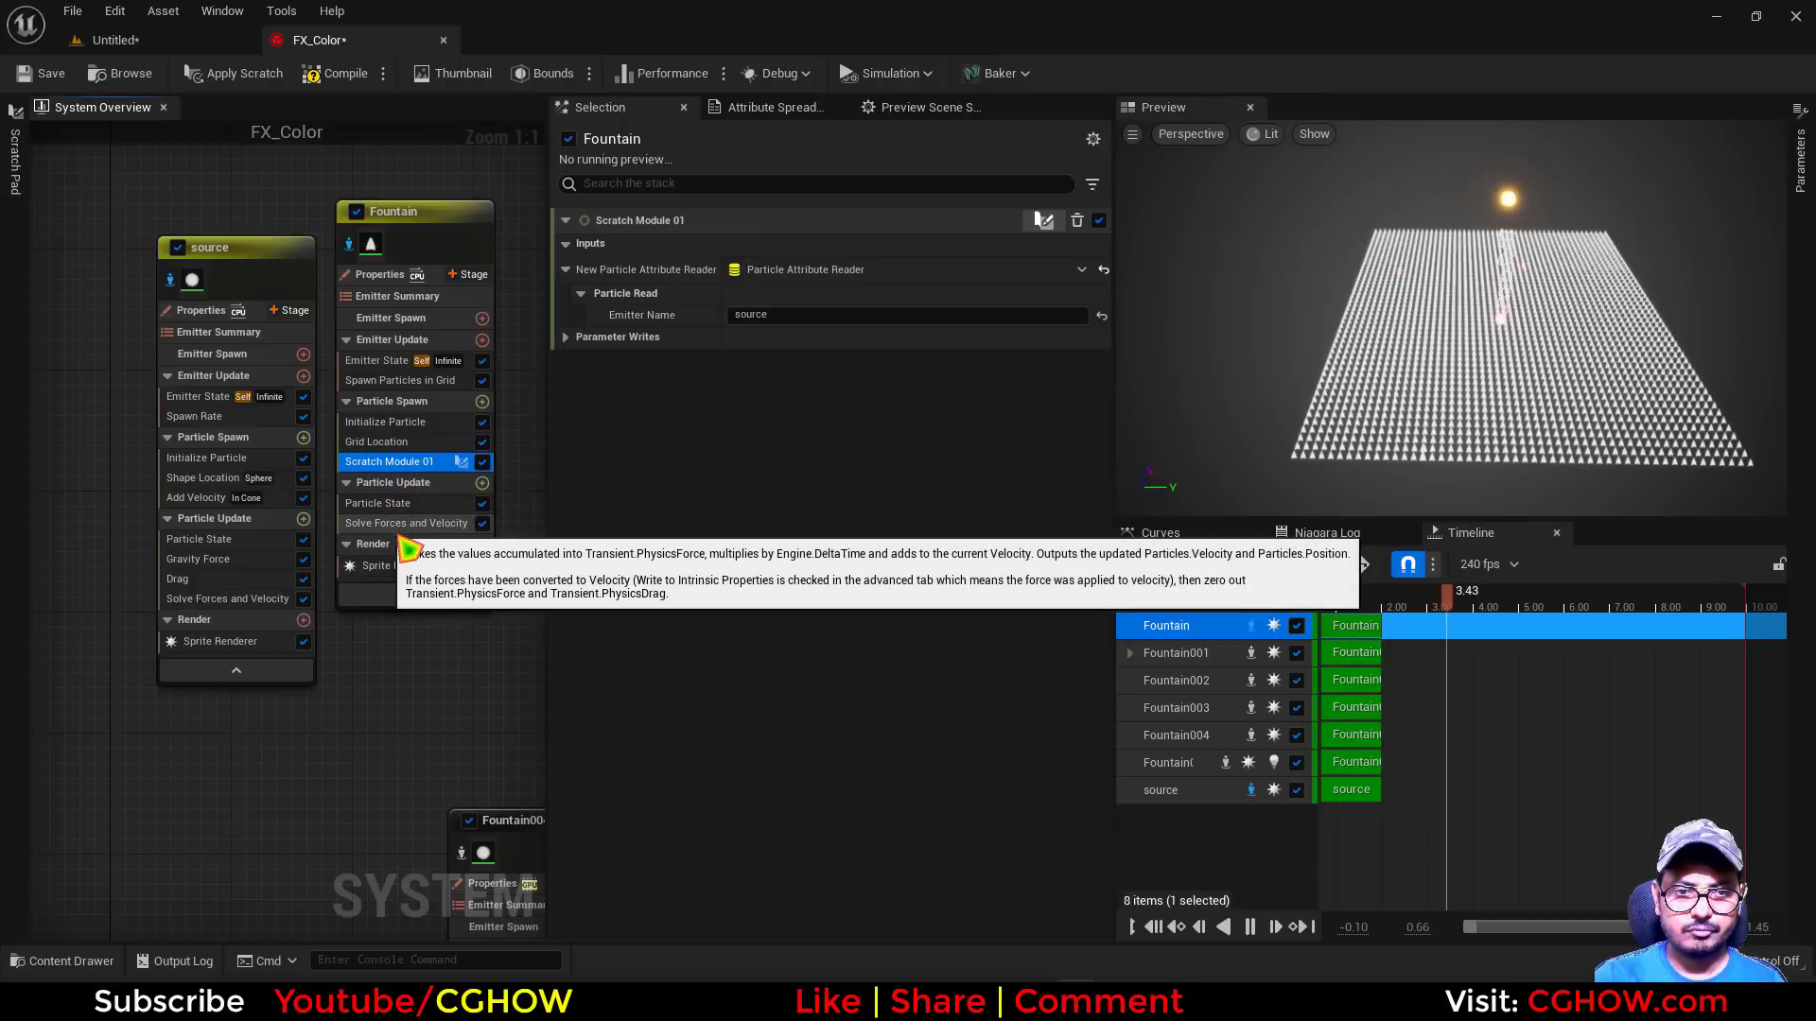
drag(1430, 350, 1513, 298)
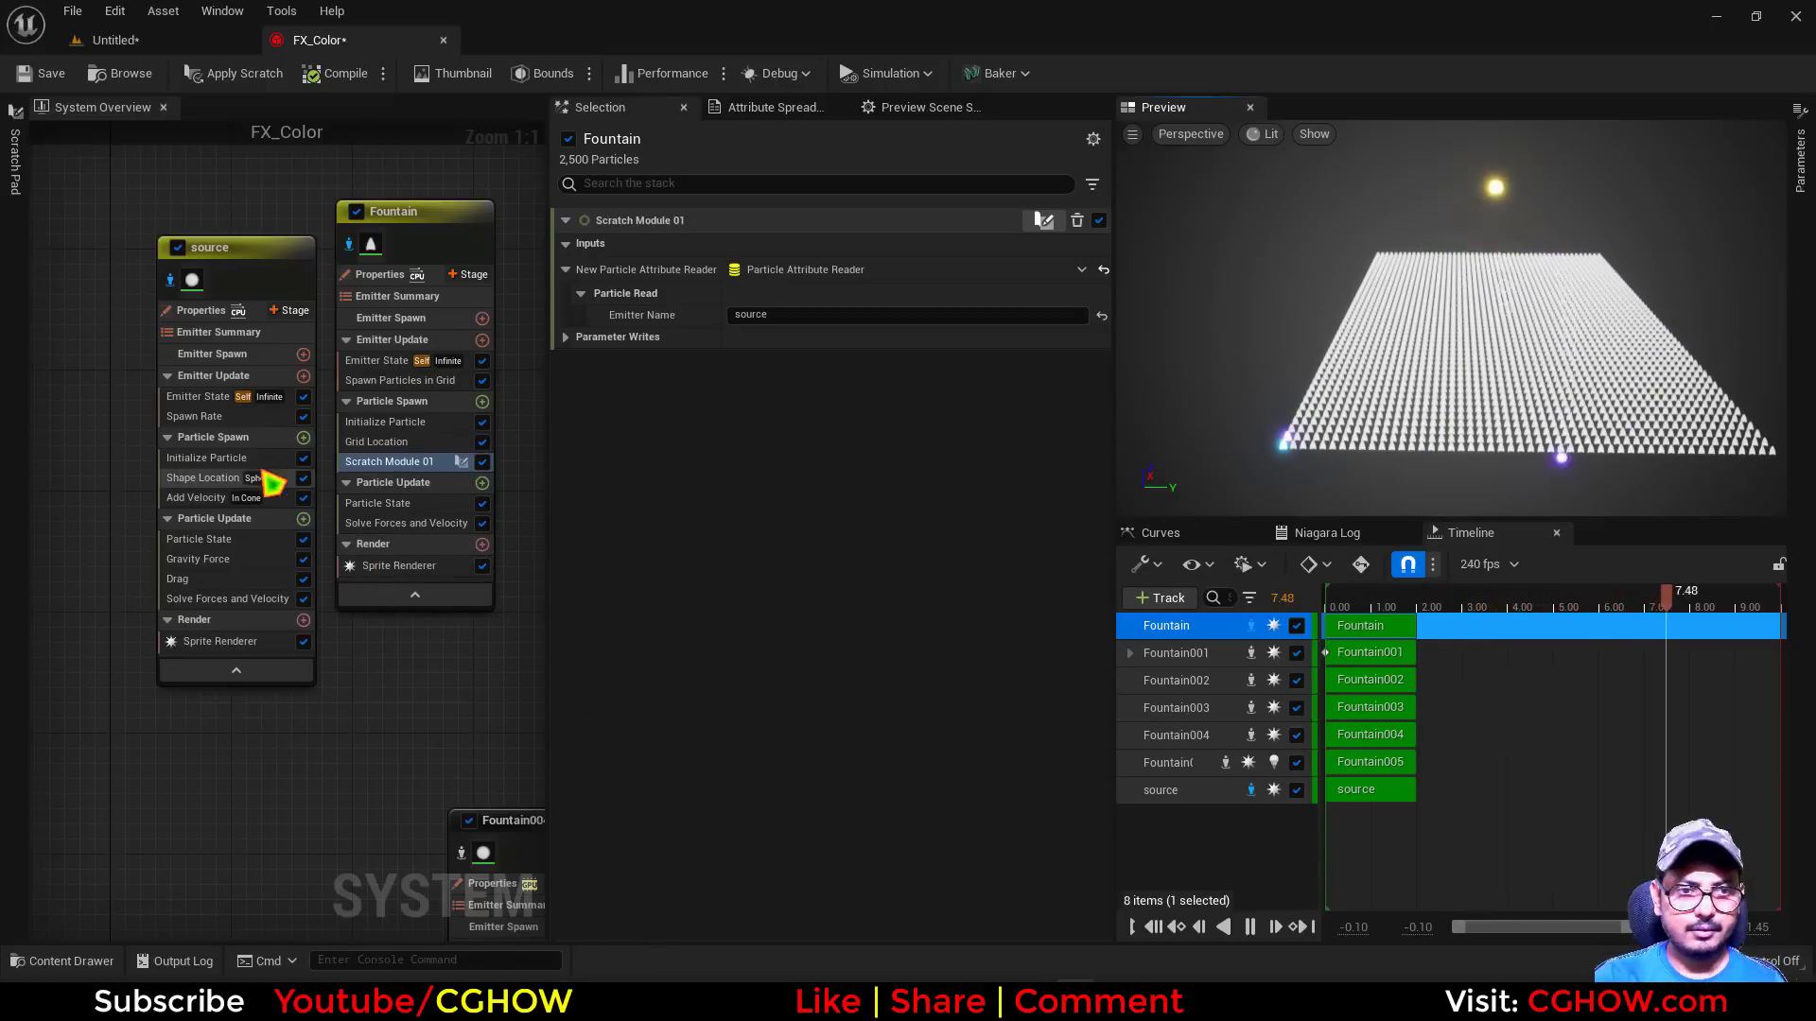
Delete the Spawn Rate module from the source emitter
click(279, 416)
key(Delete)
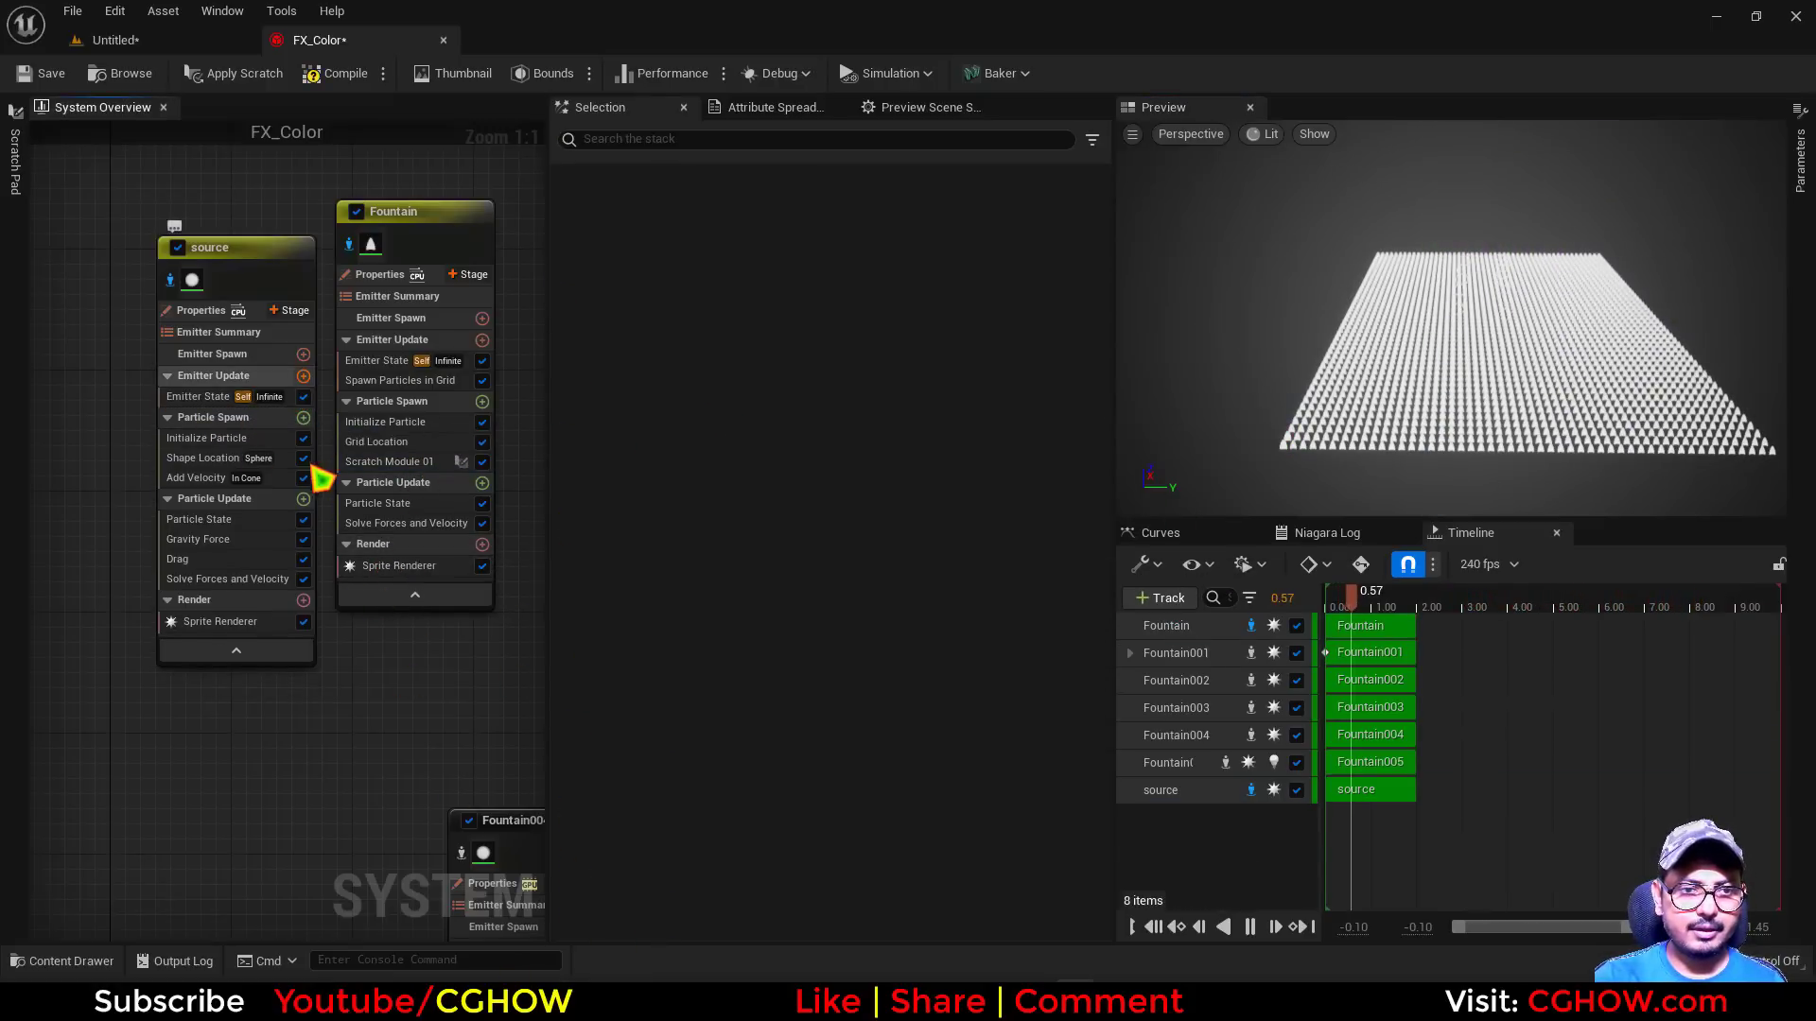
Add a Spawn Burst Instantaneous module to the source emitter's Emitter Update and make its Initialize Particle lifetime Direct Set at 1.8
click(303, 375)
click(384, 529)
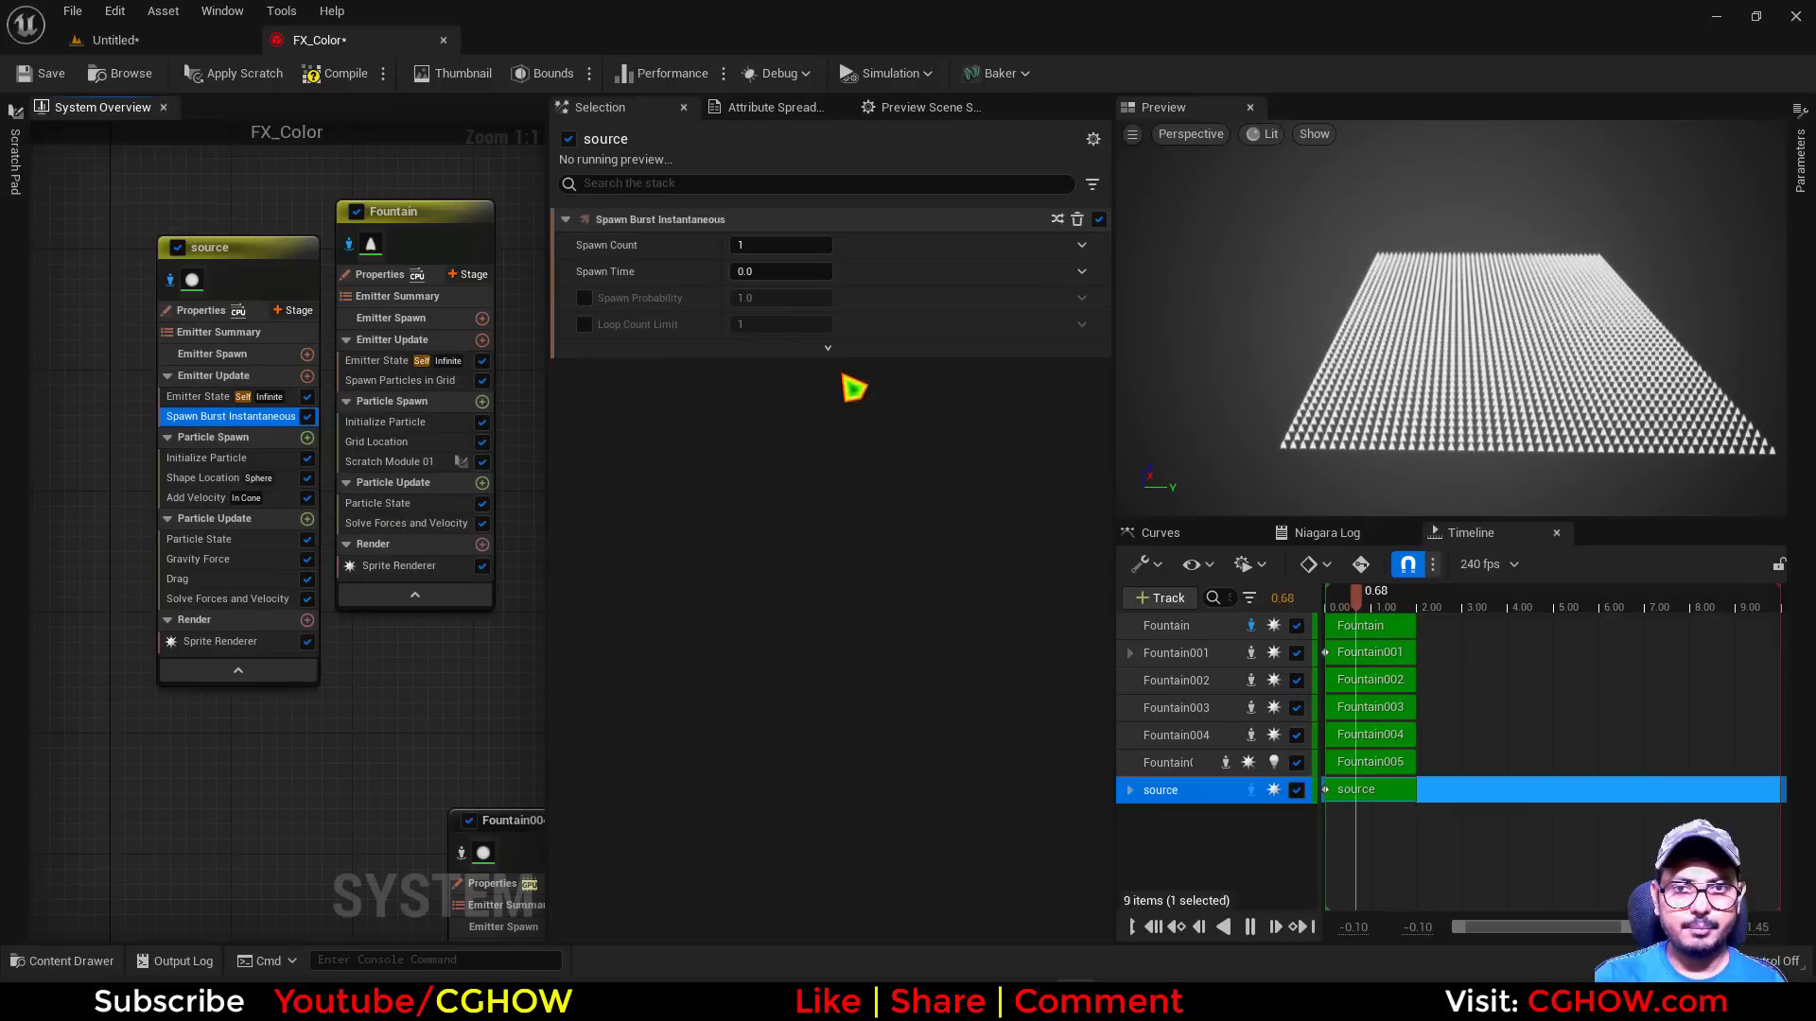
click(232, 458)
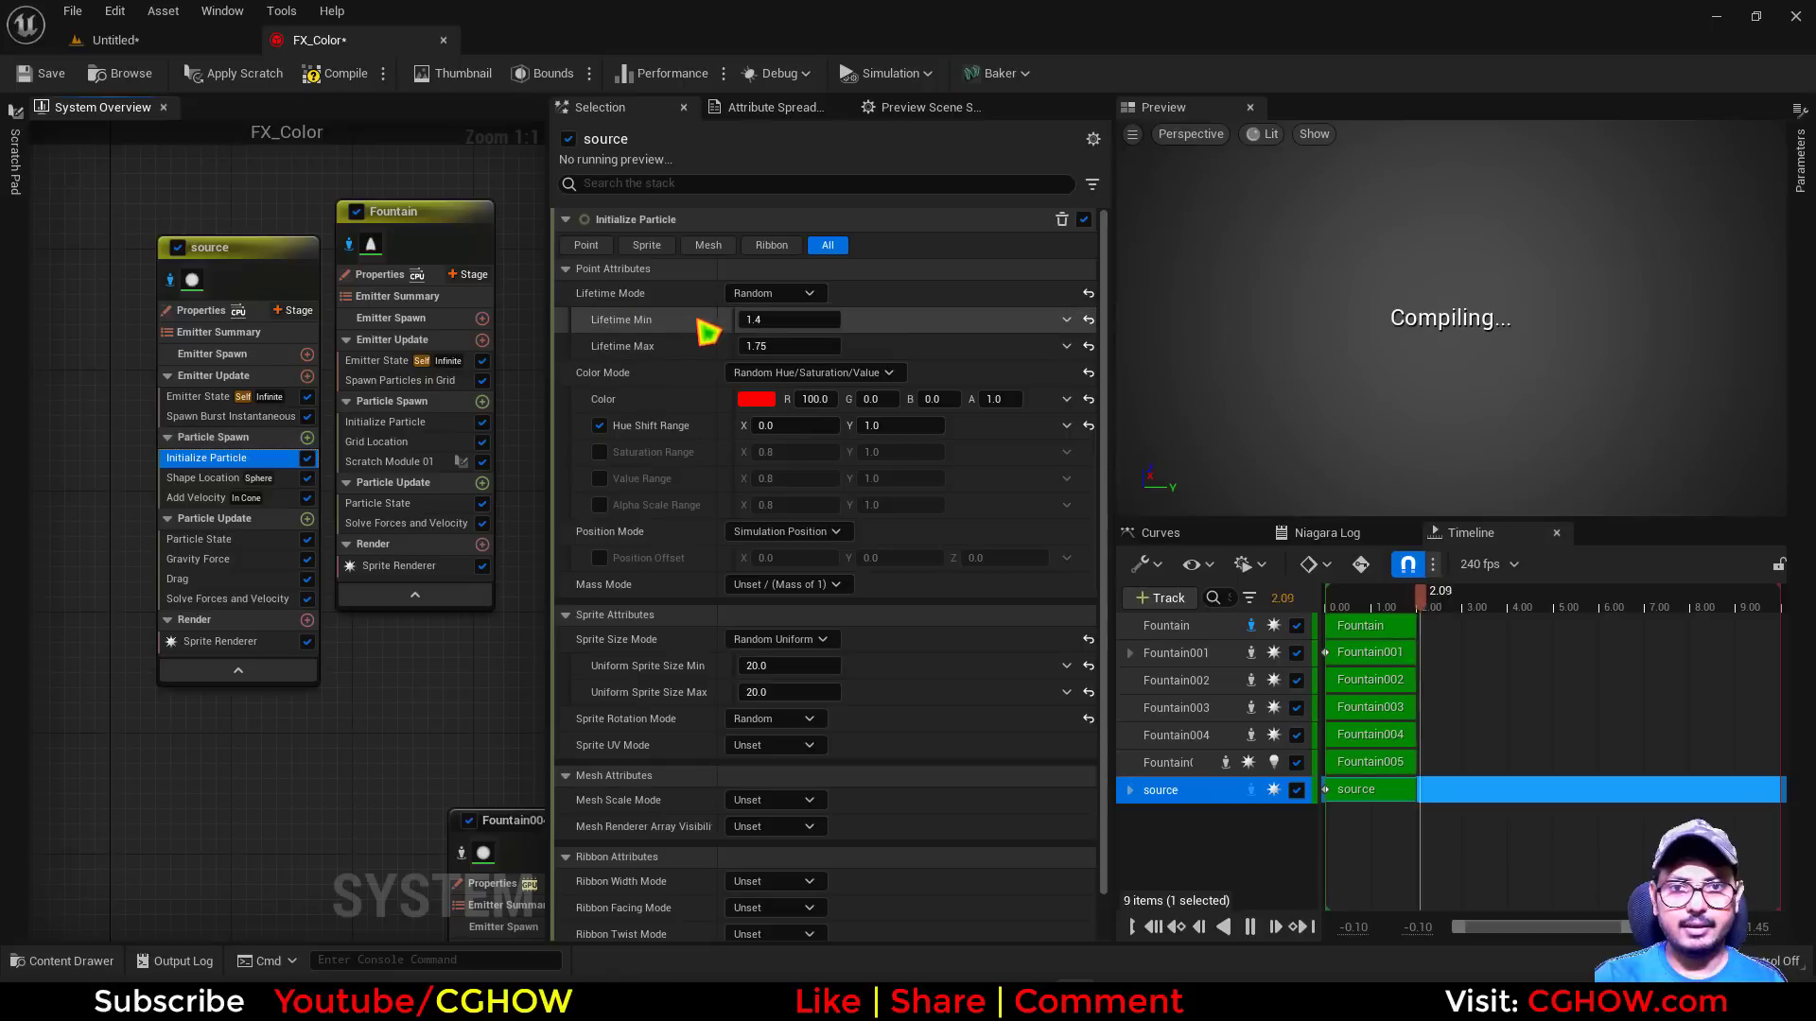
click(808, 293)
click(803, 321)
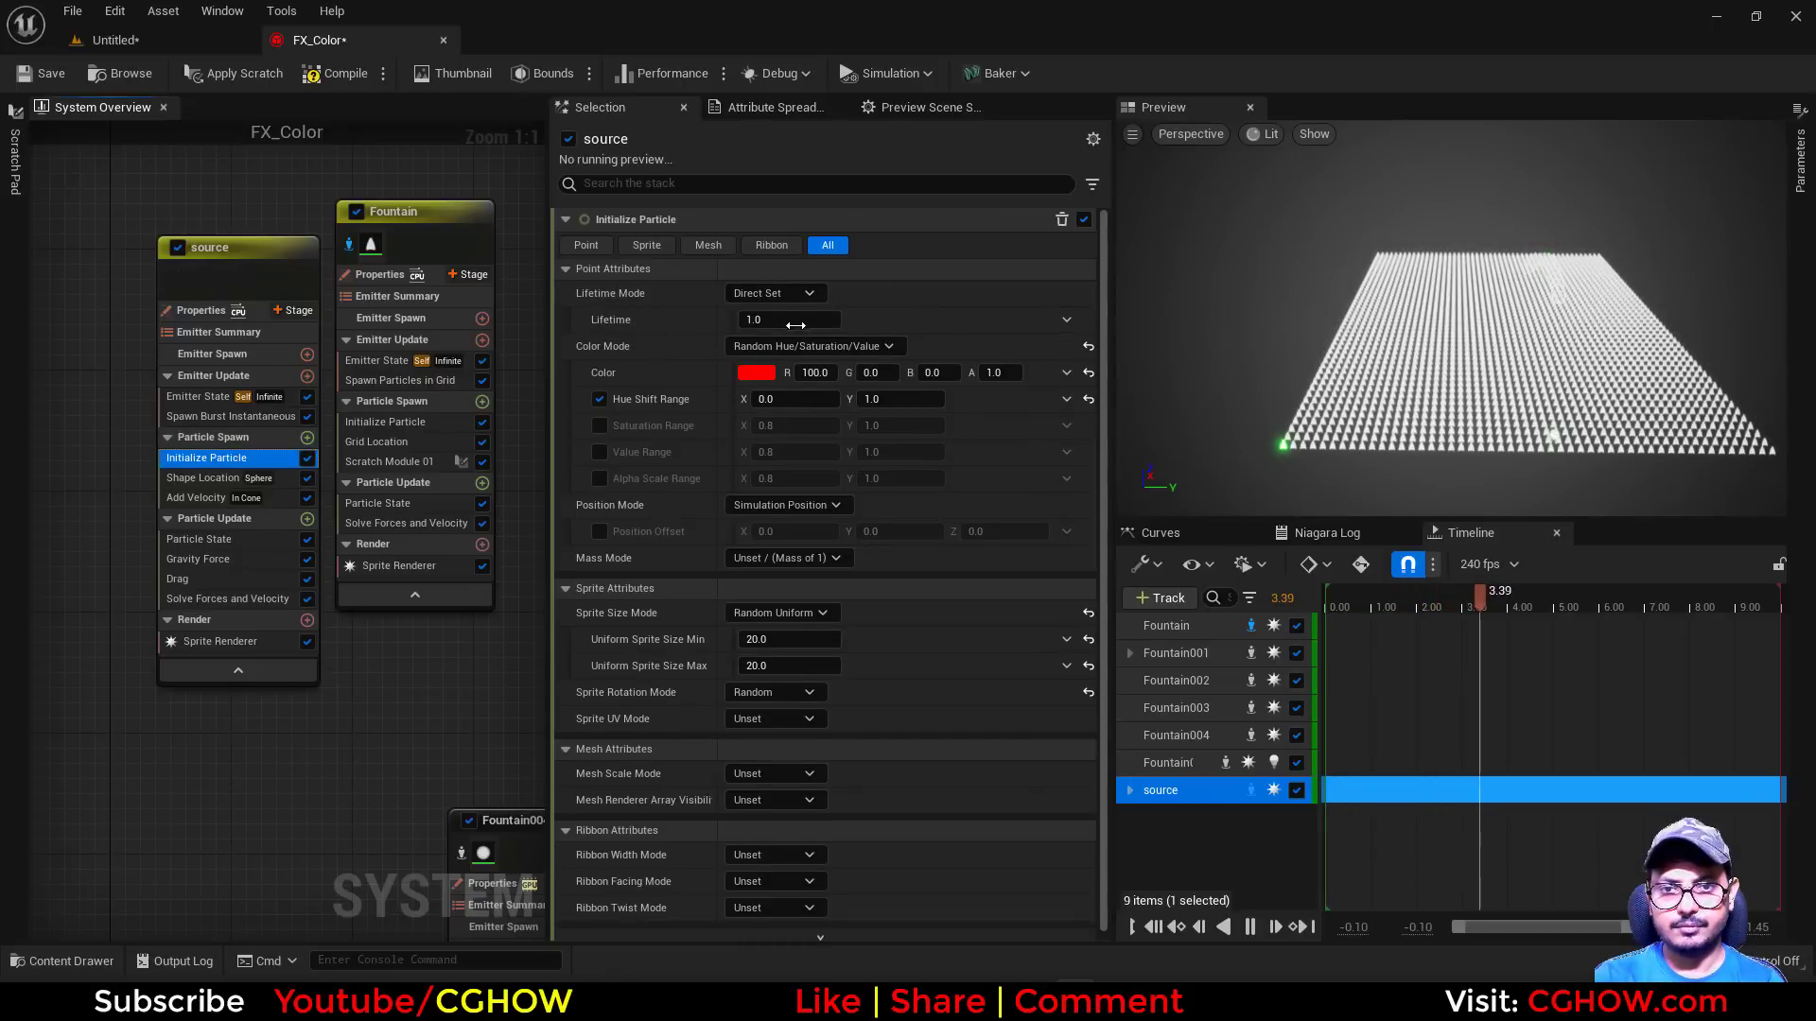
click(795, 320)
text(1.8)
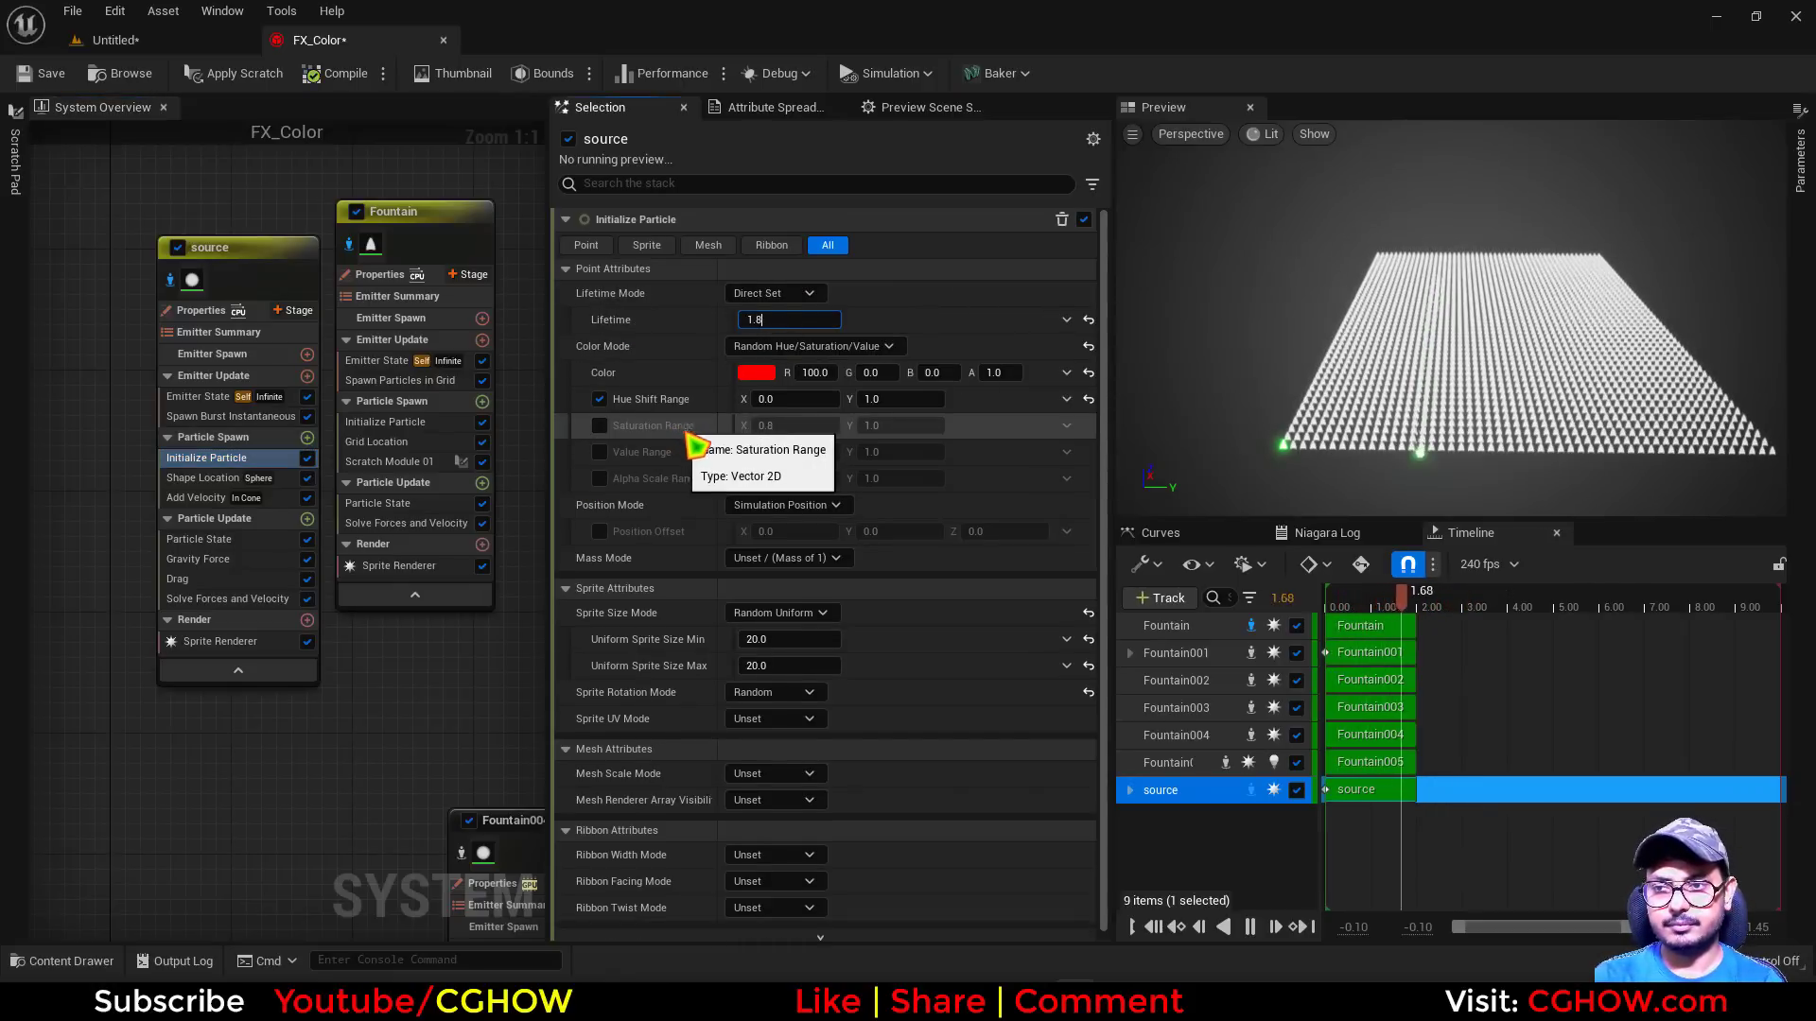
key(Return)
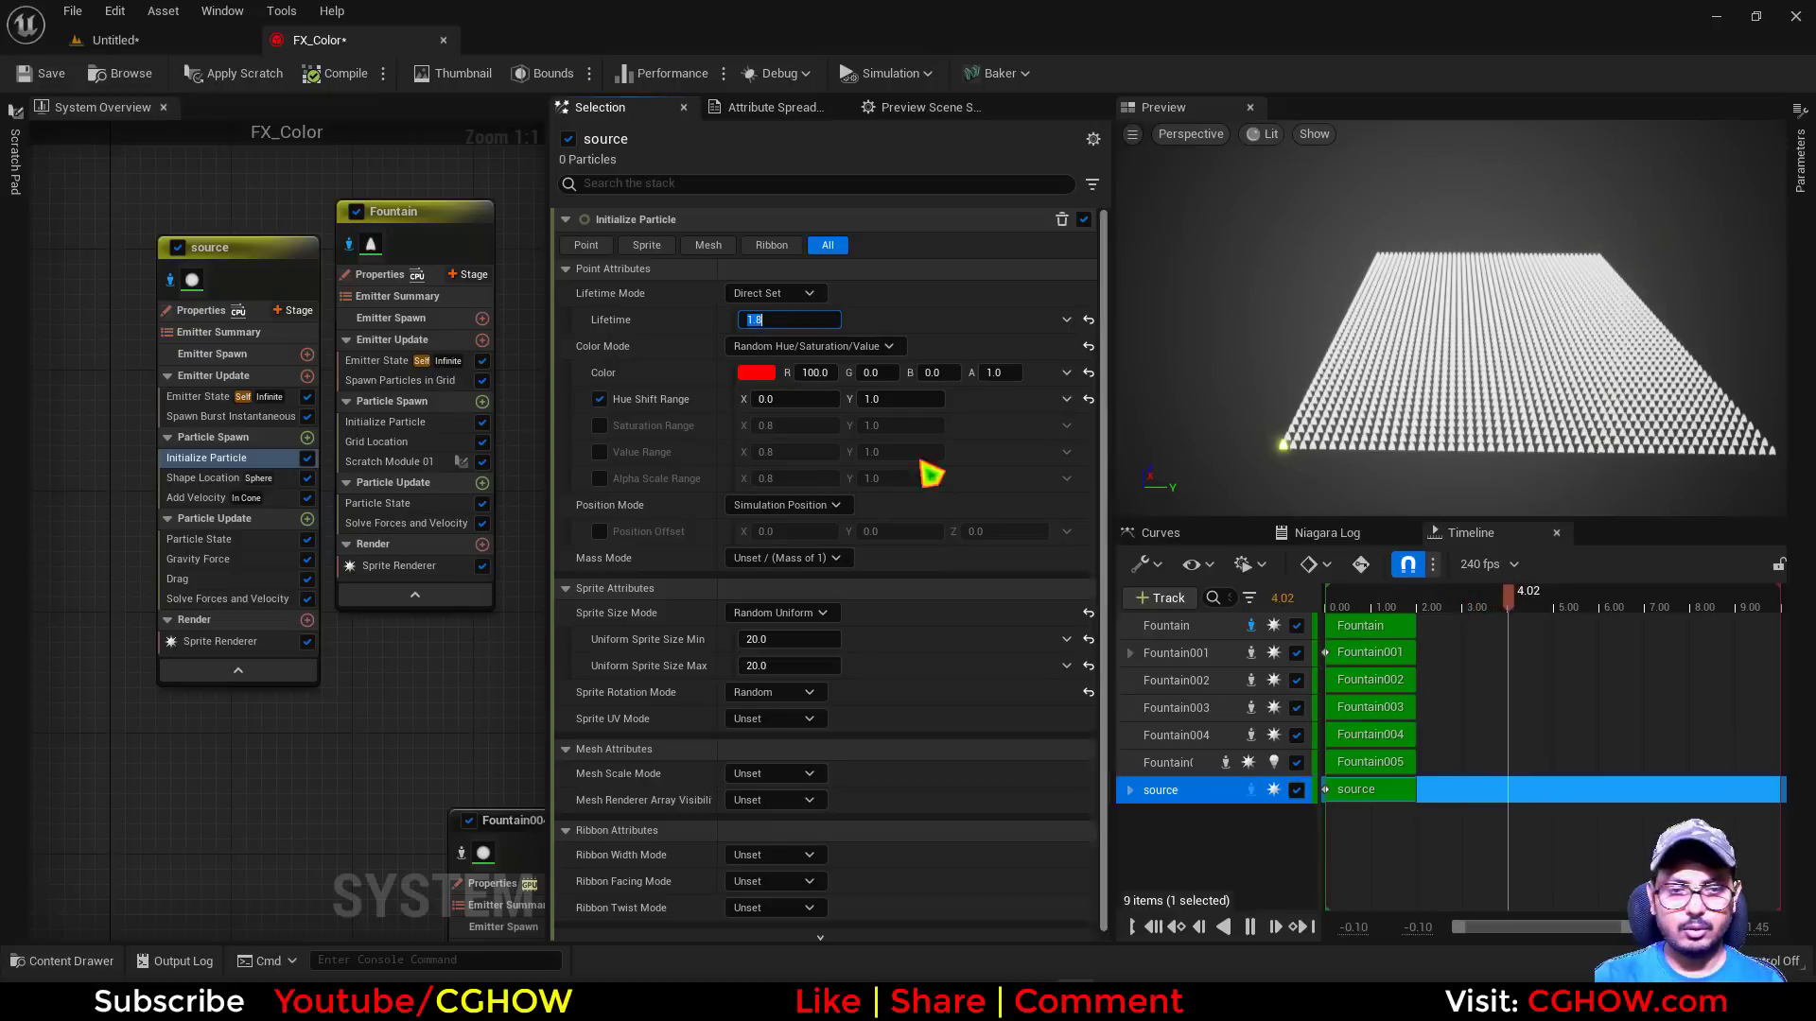
Try feeding Execution Index into the Particle Index of Get Color by Index in Scratch Module 01 and apply the script
click(421, 462)
double_click(426, 465)
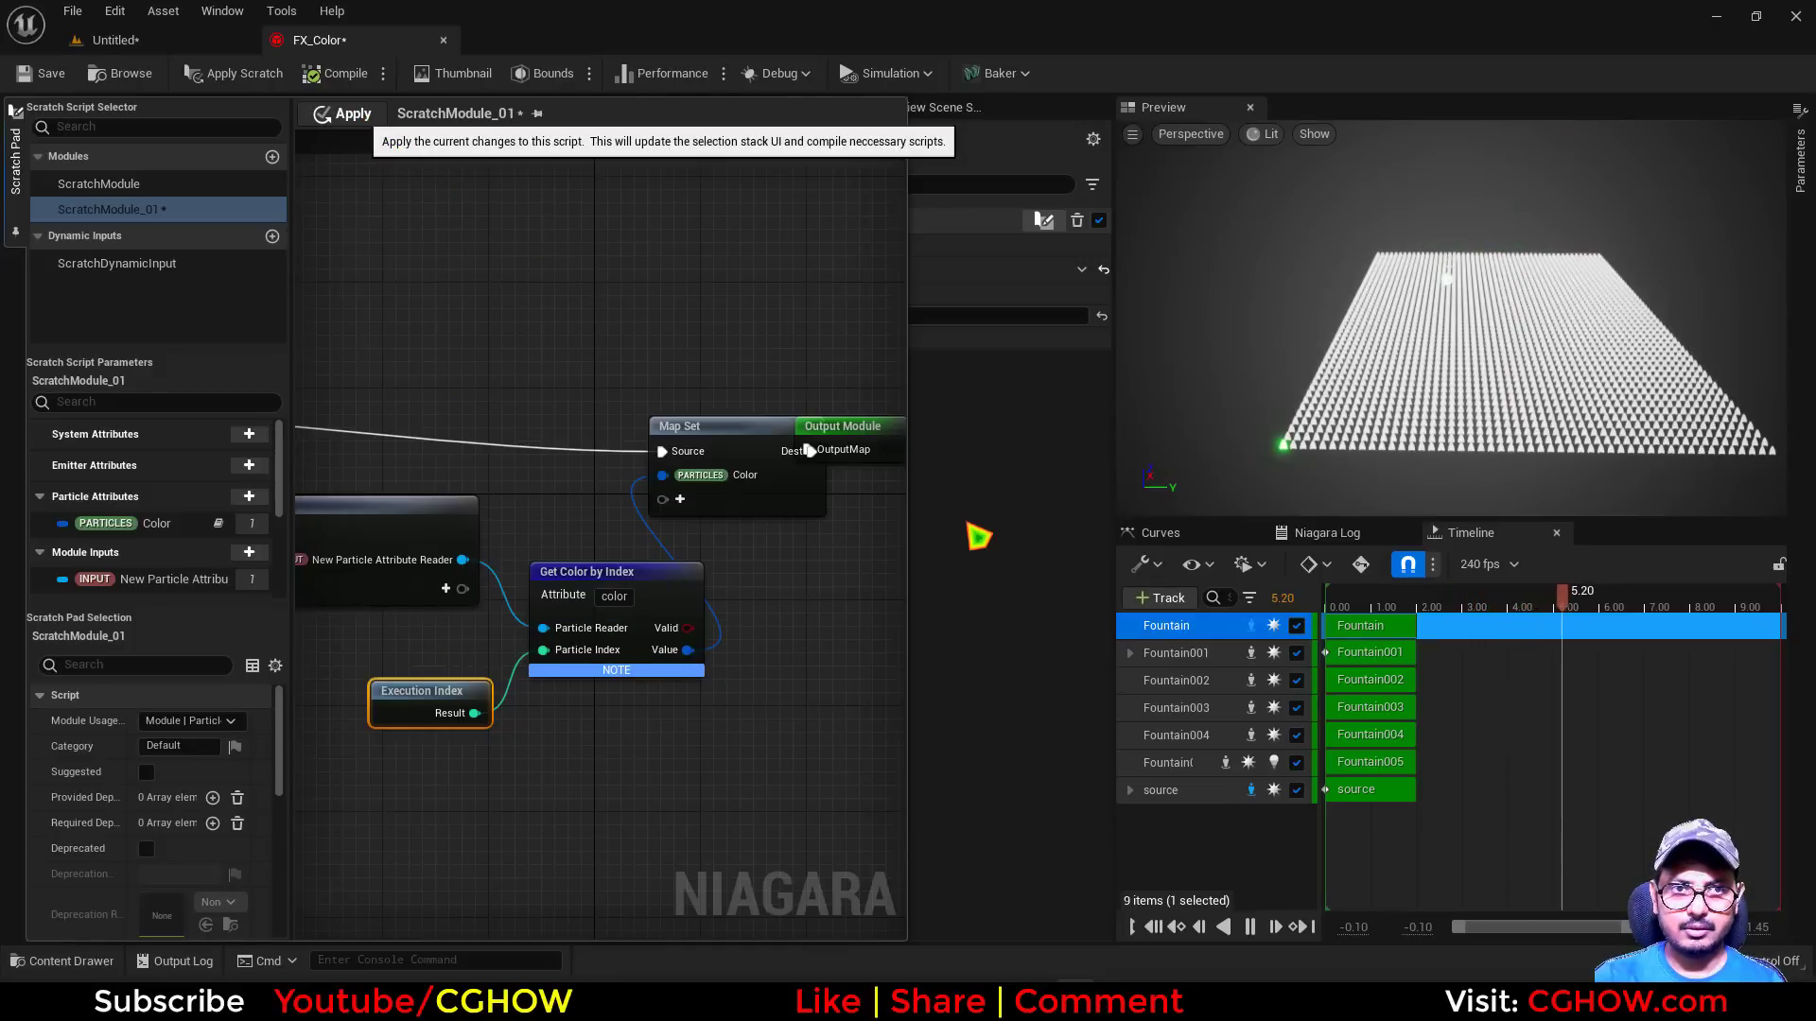
click(343, 114)
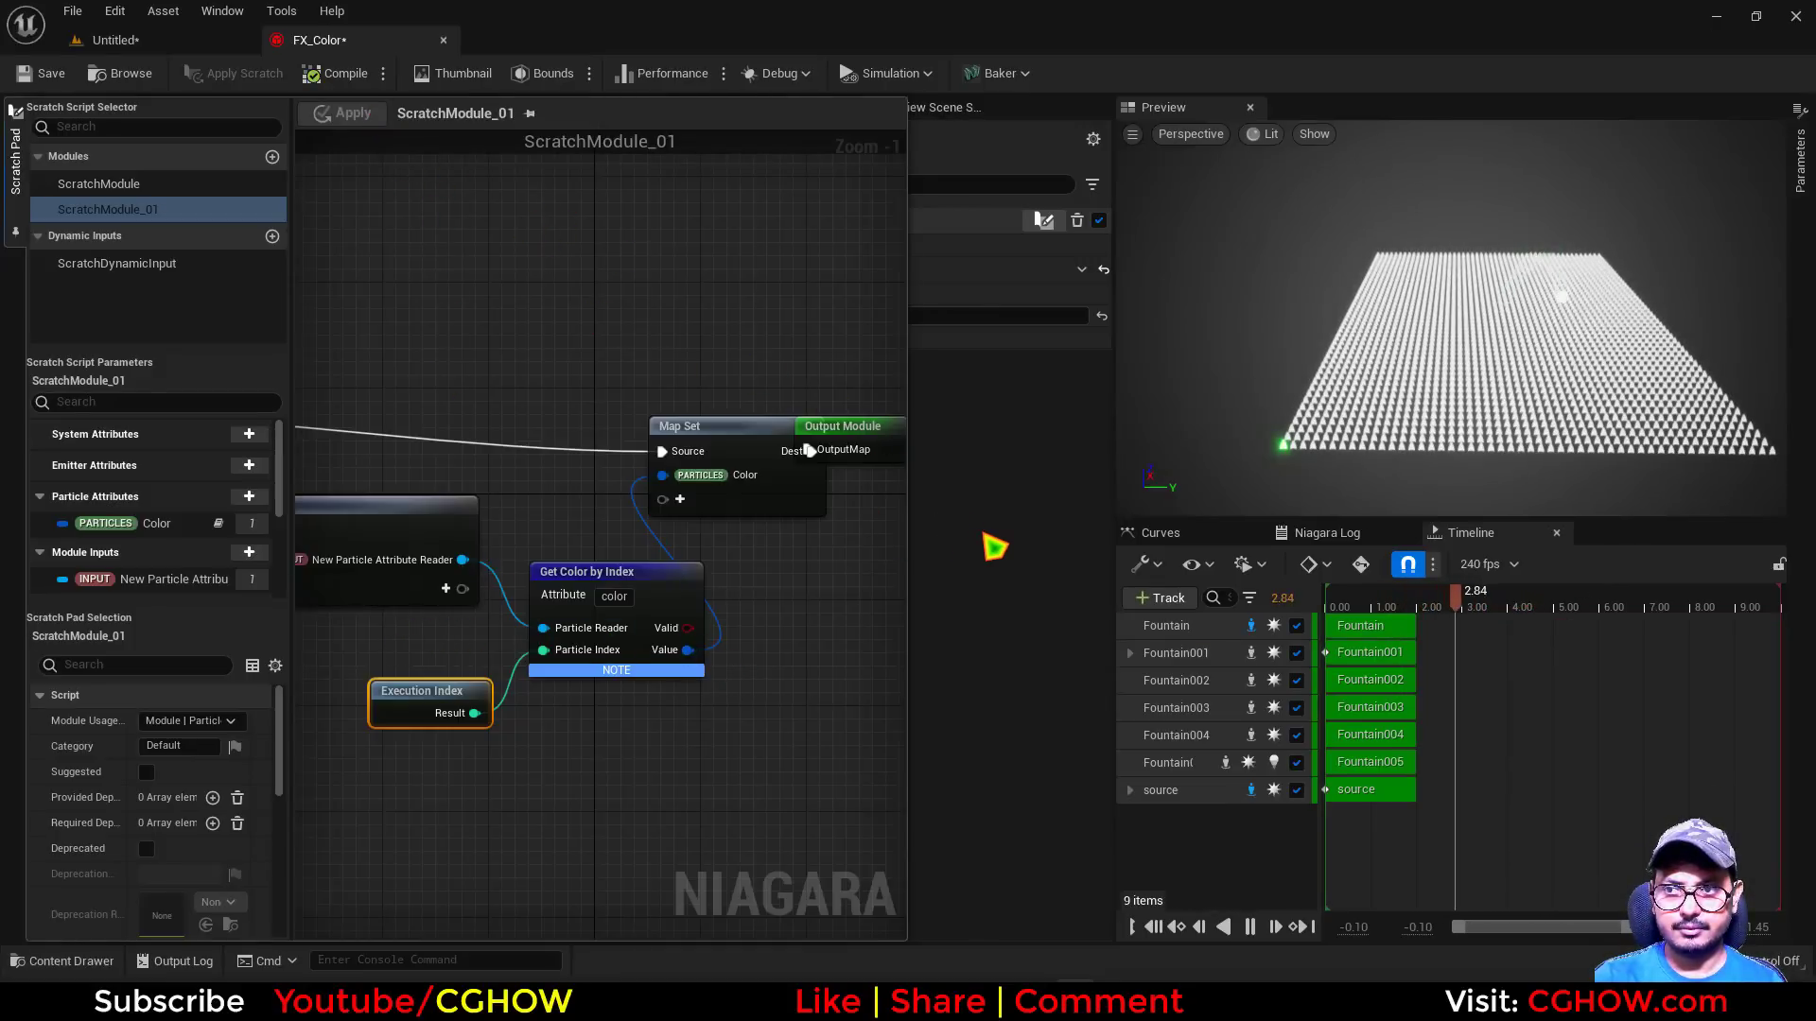
click(995, 547)
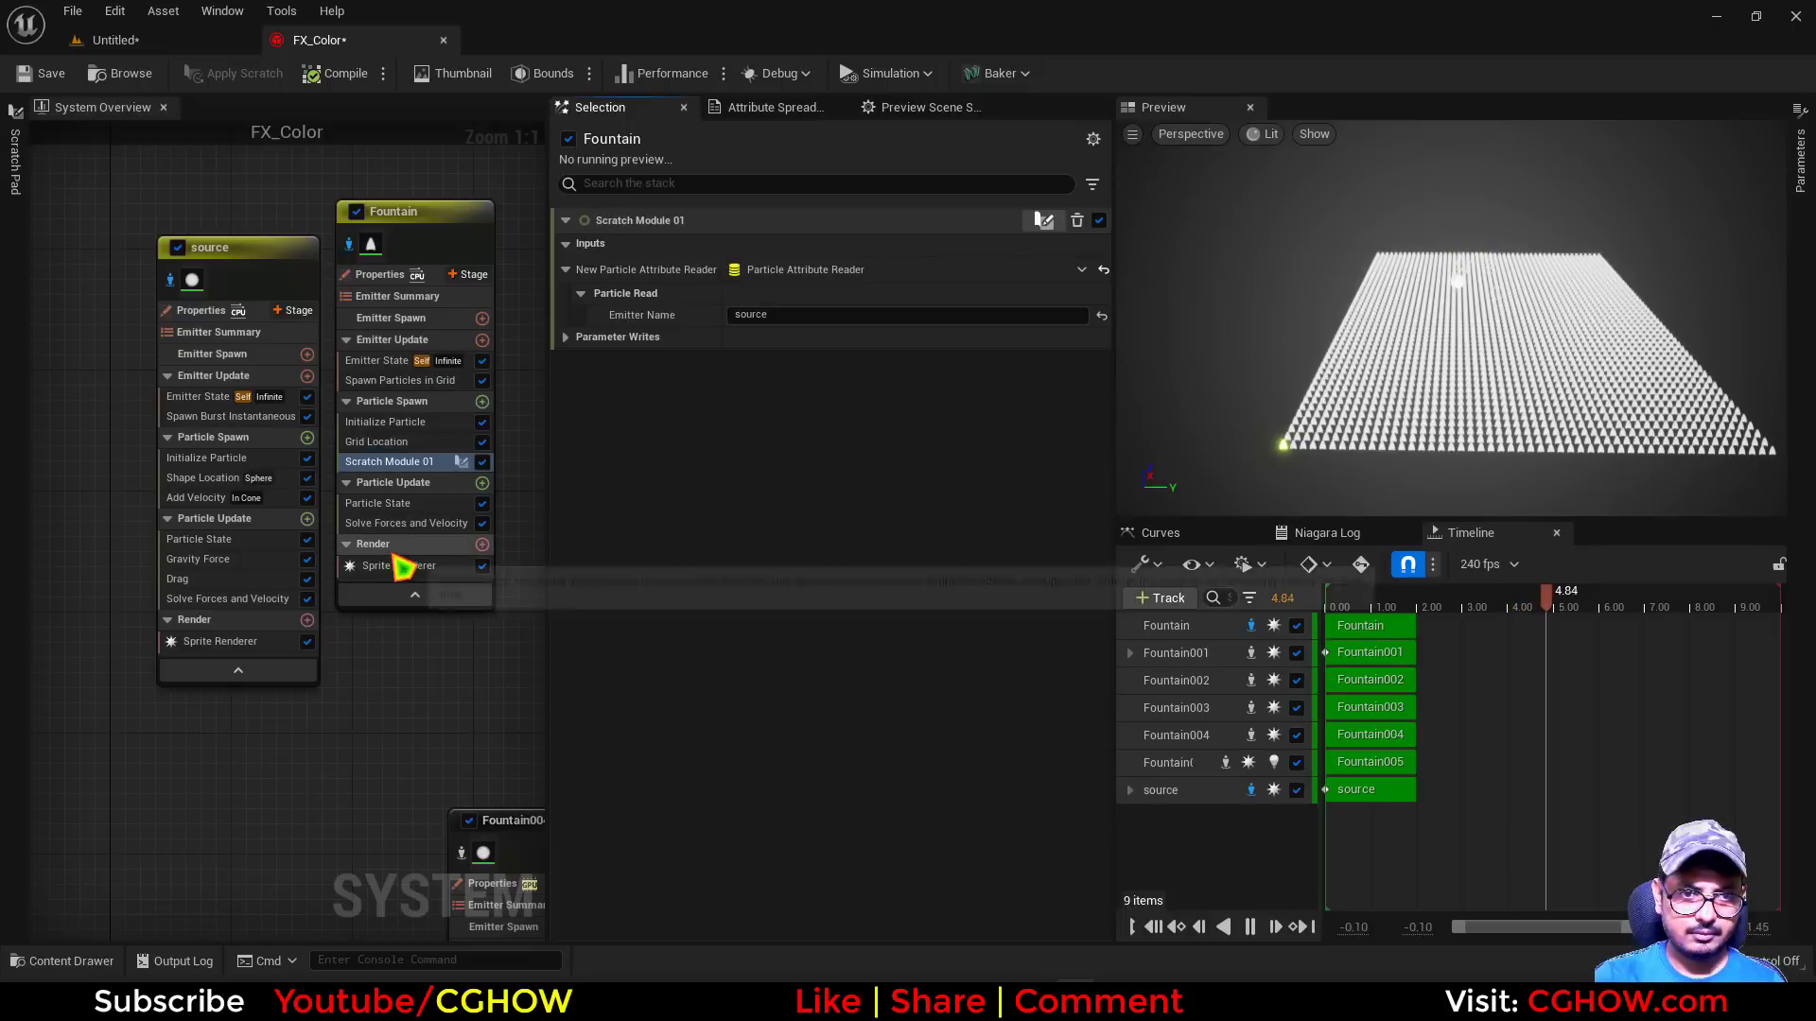
click(383, 442)
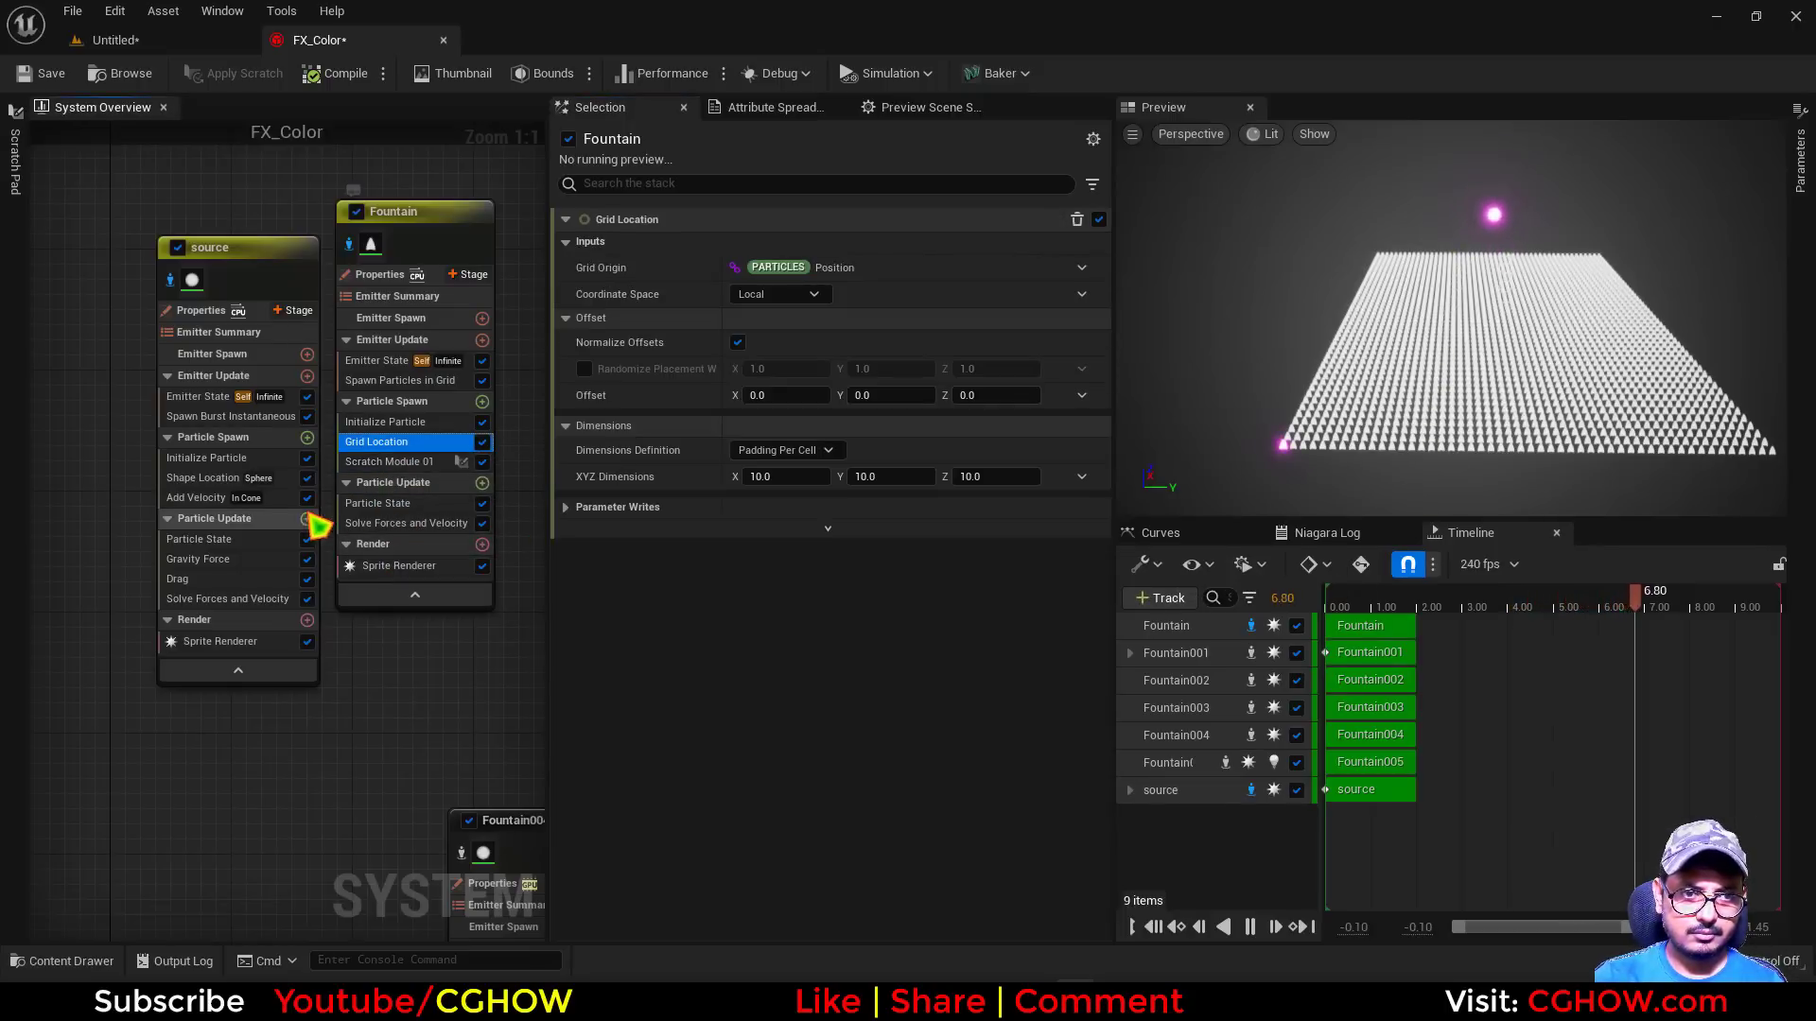
click(206, 458)
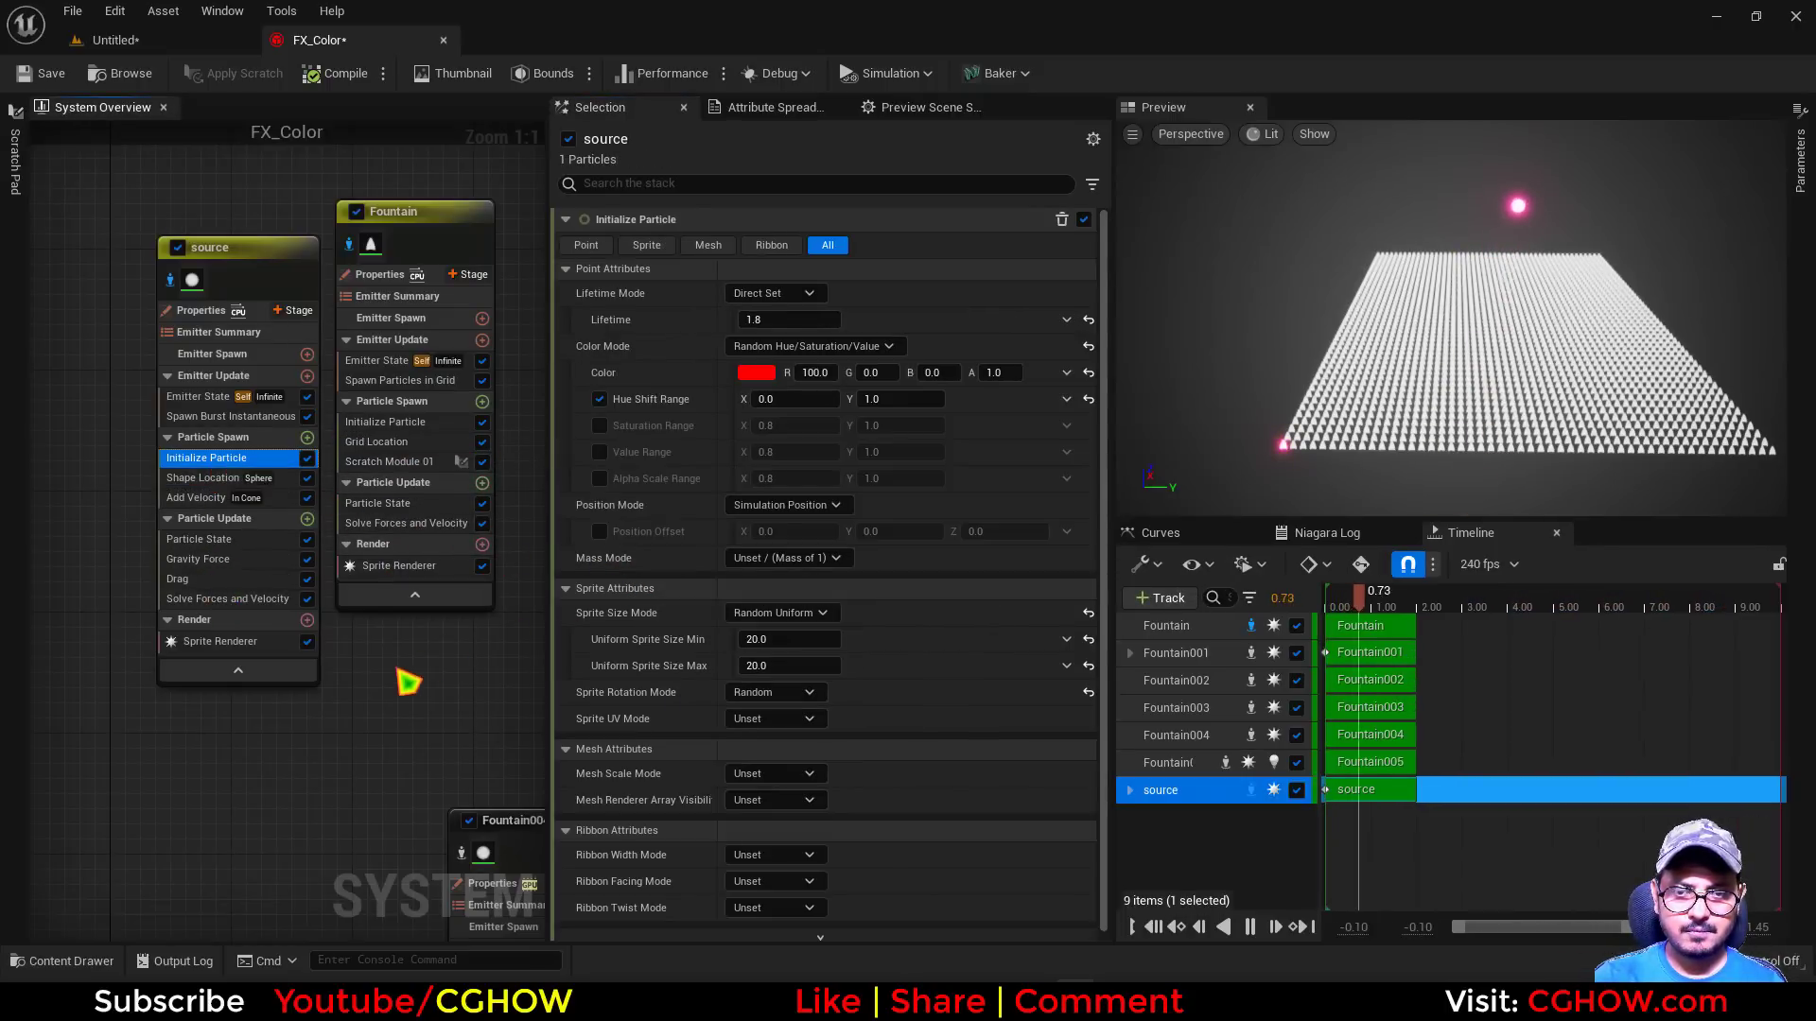
right_drag(345, 714, 293, 721)
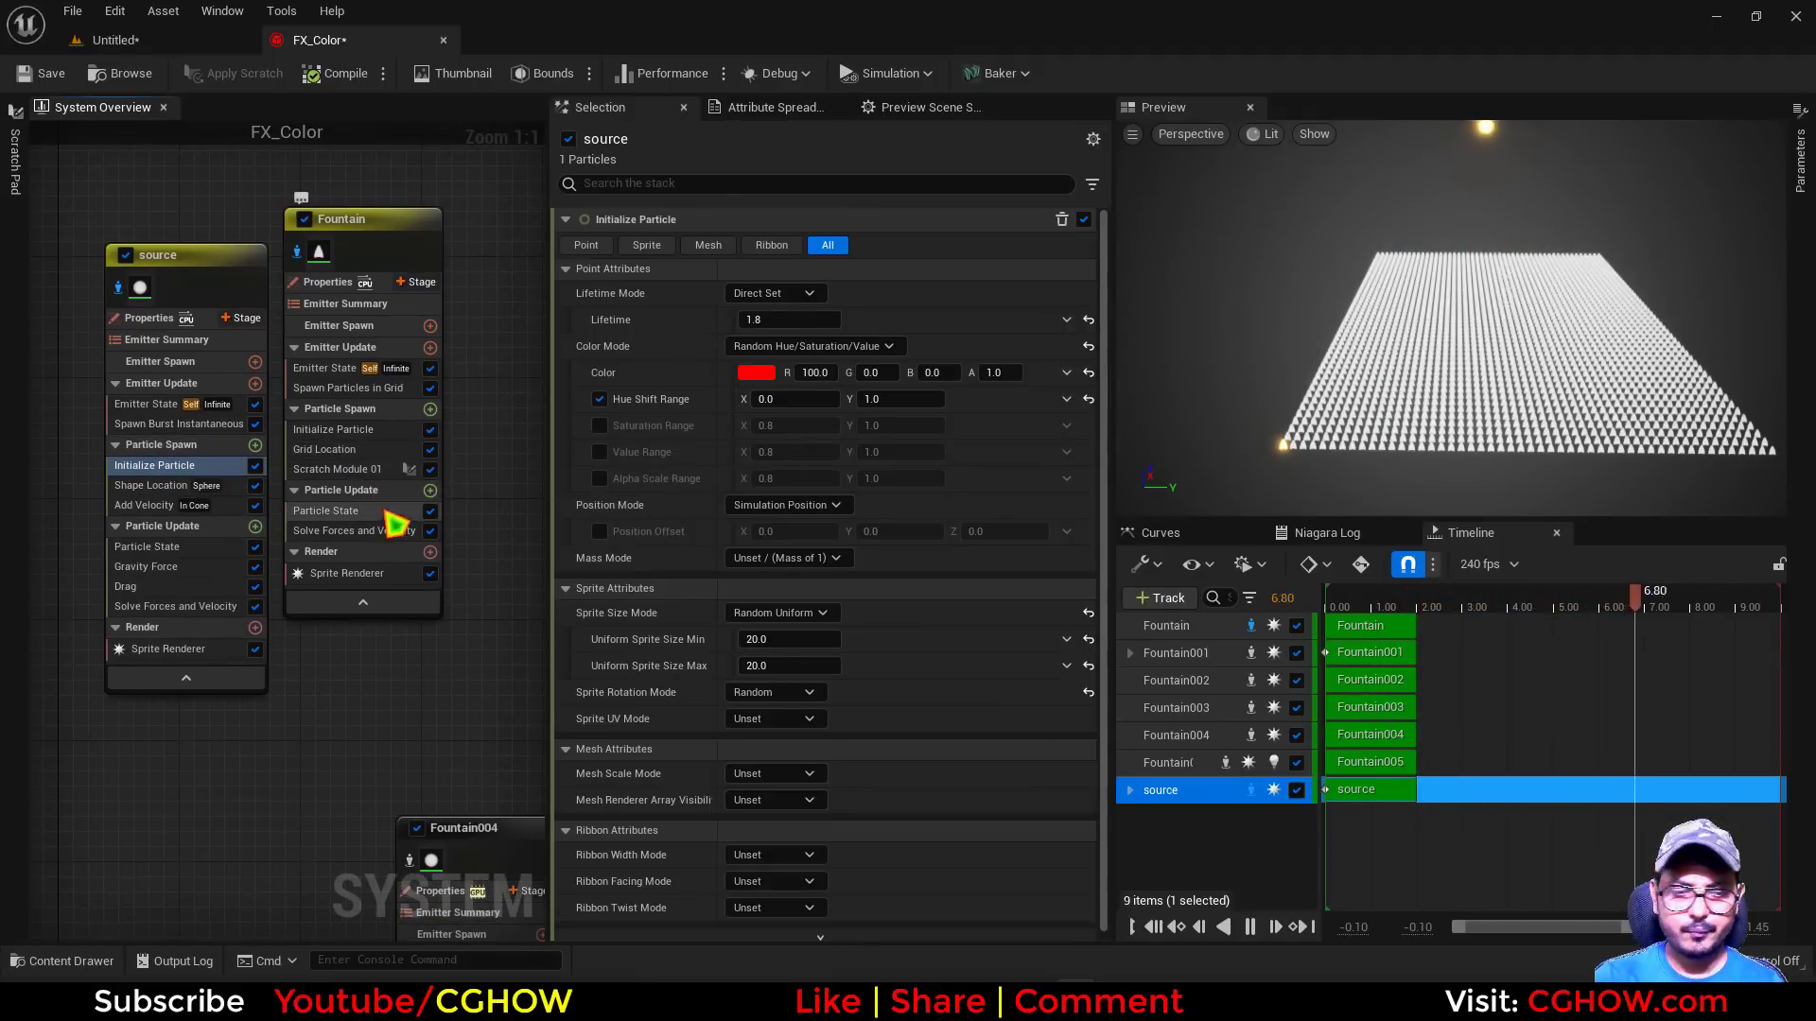
In the Fountain emitter's Scratch Module 01, disconnect Execution Index from Get Color by Index so Particle Index uses 0
click(359, 574)
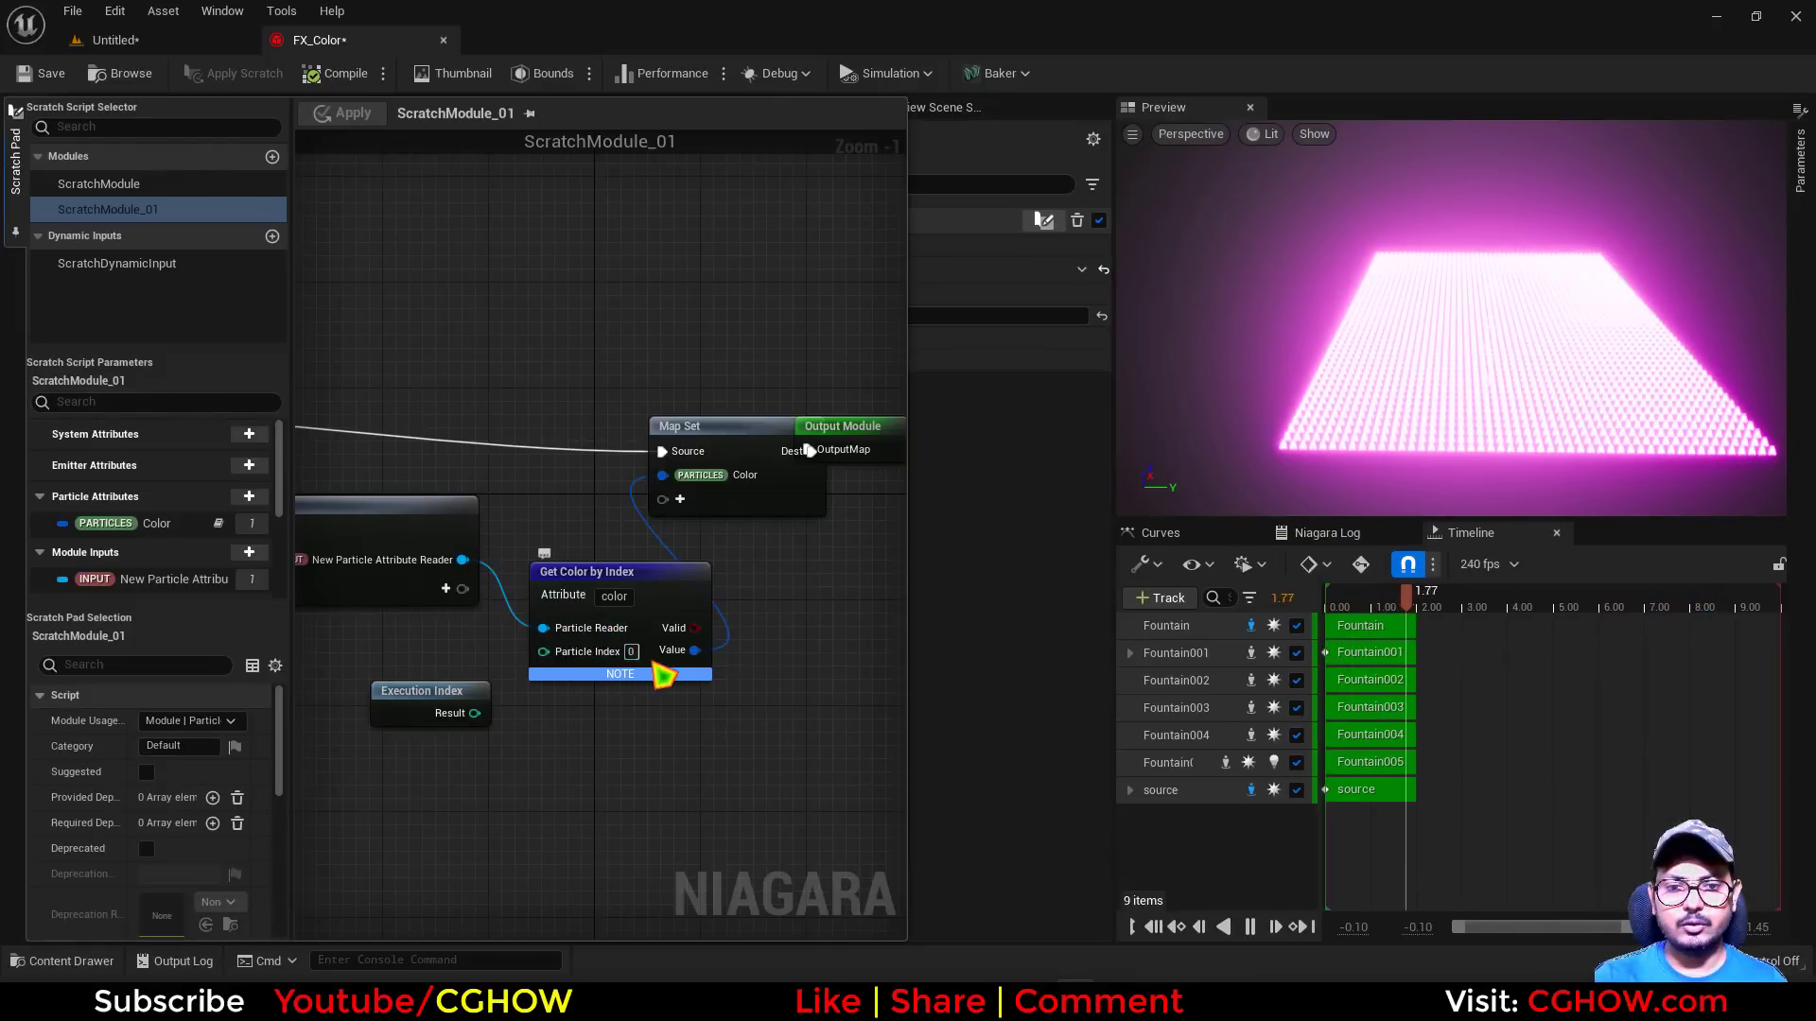
drag(475, 713, 511, 709)
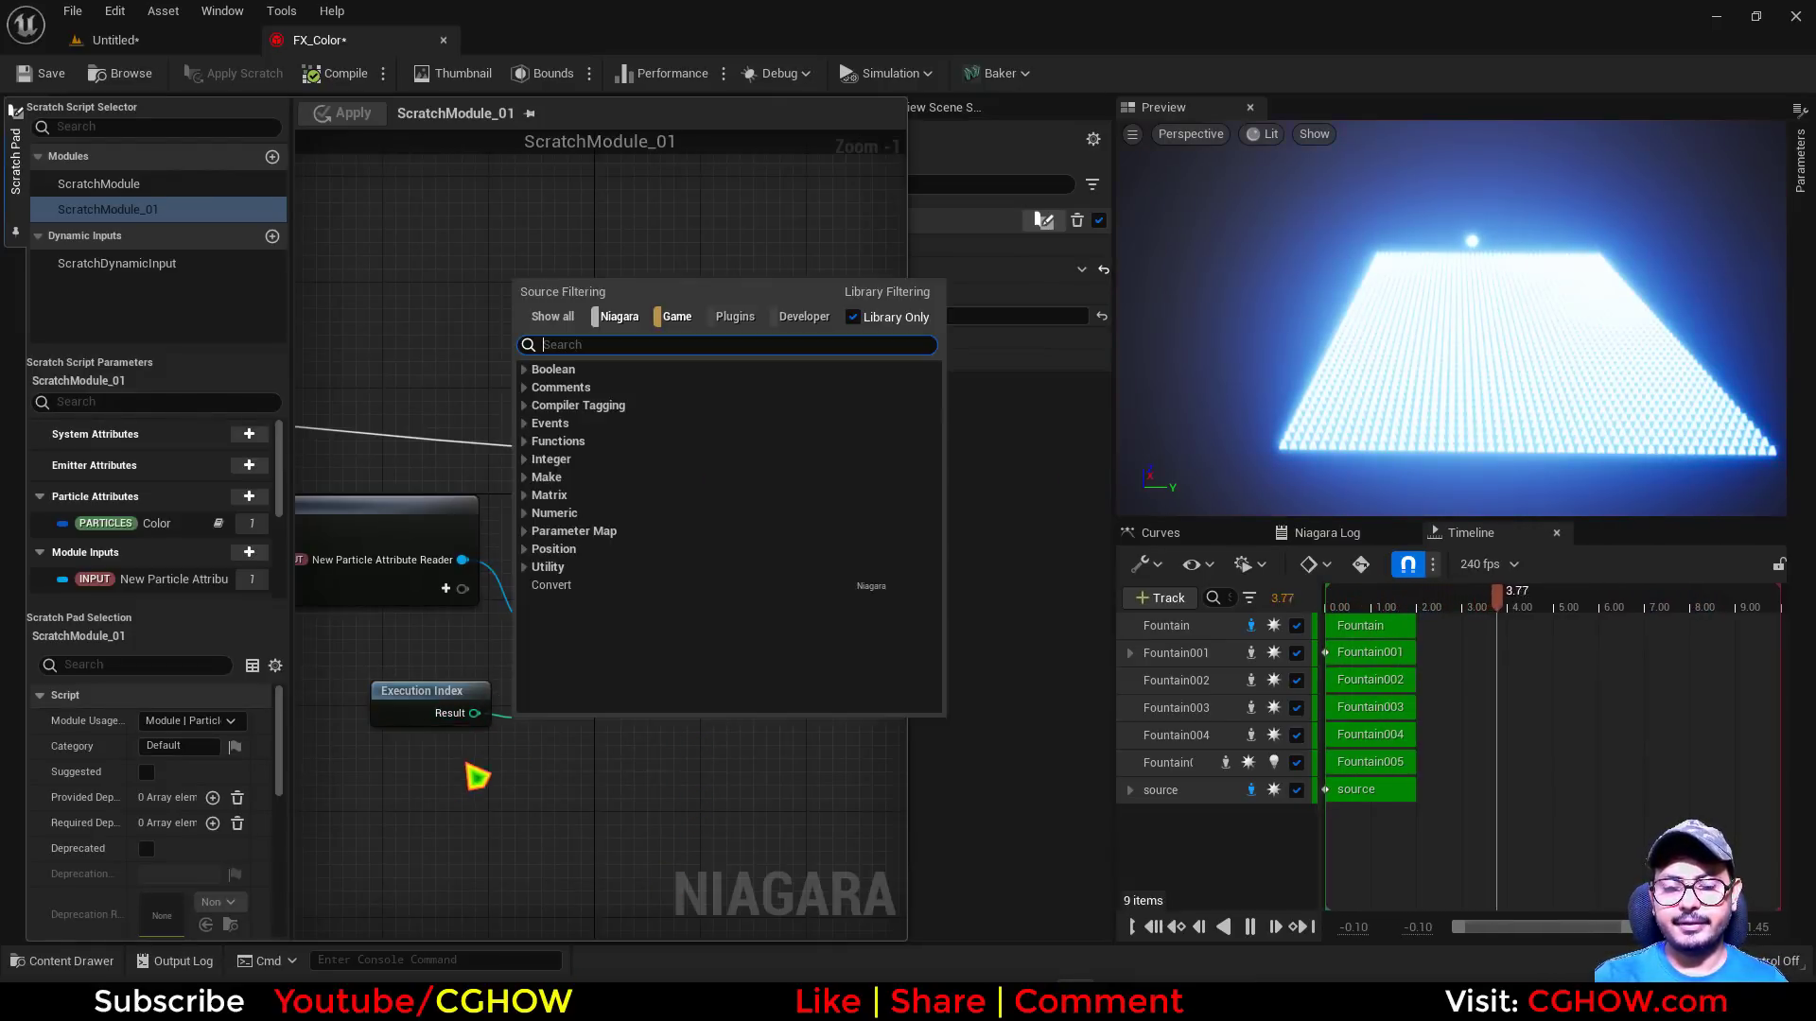
click(469, 759)
click(948, 541)
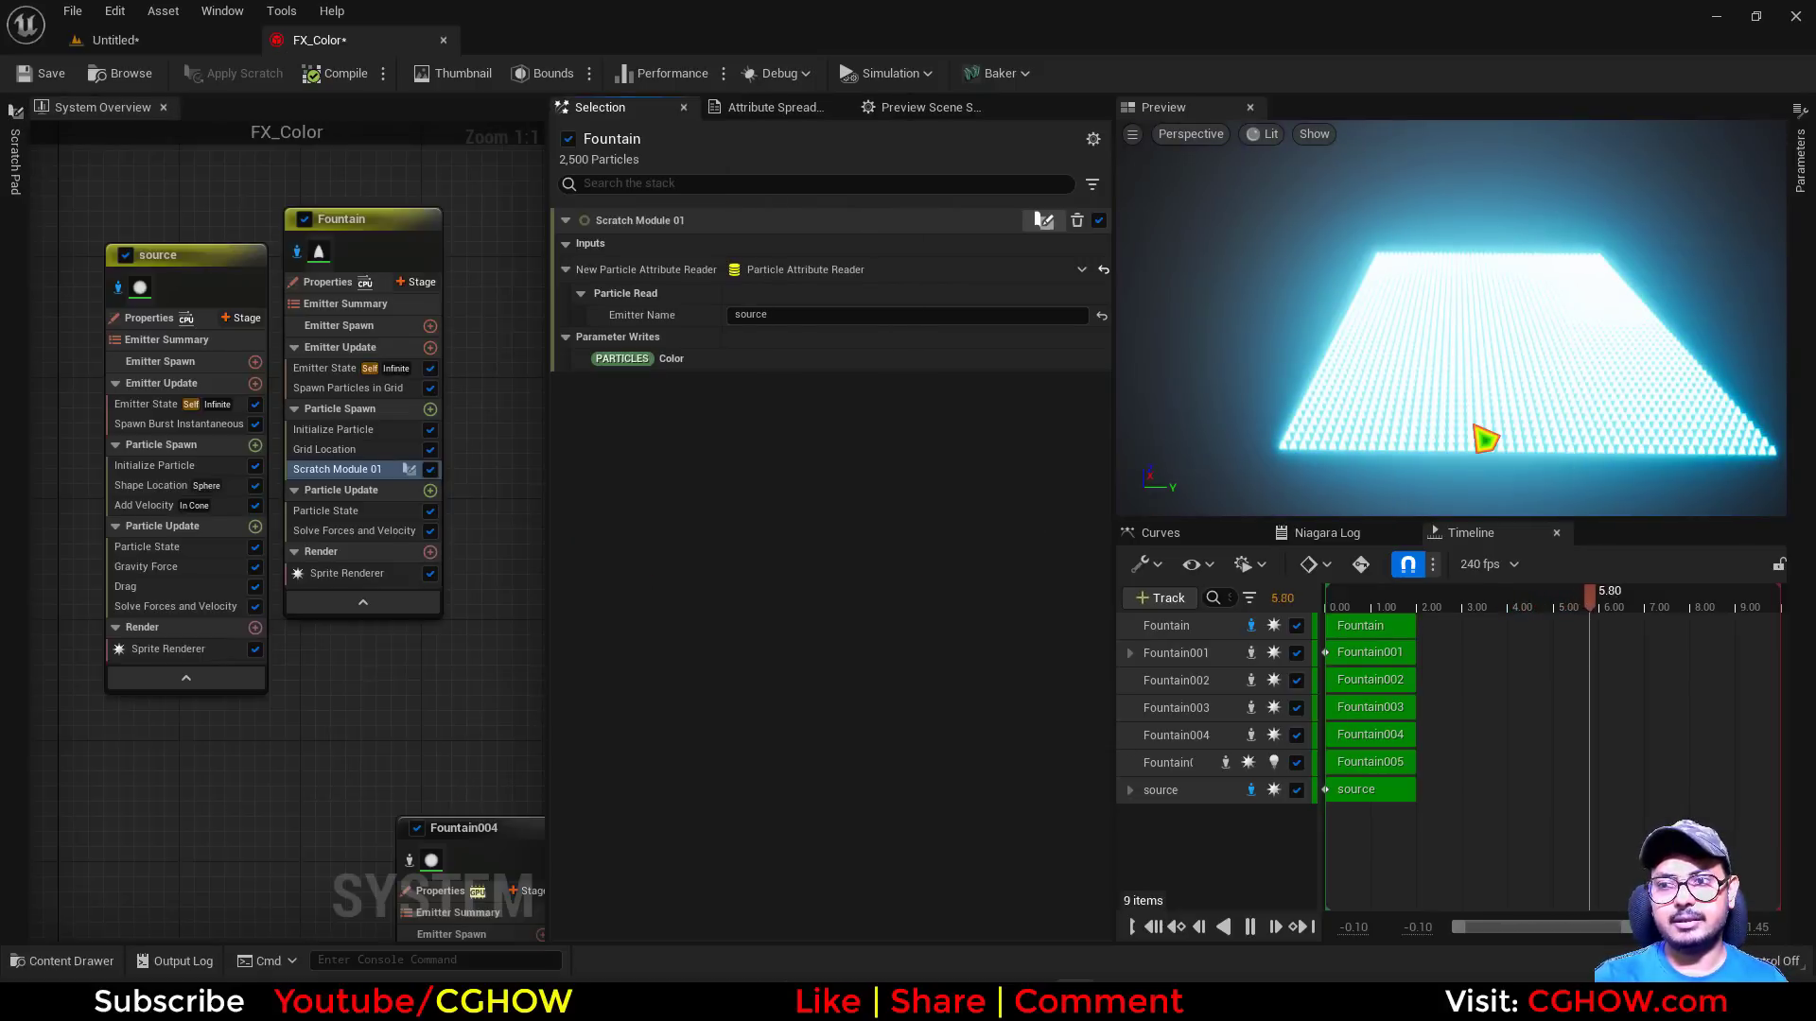
Inspect the Fountain grid's color from several angles in the preview and check the list of coloring methods in Notepad
drag(1476, 425, 1546, 388)
drag(1454, 437, 1552, 348)
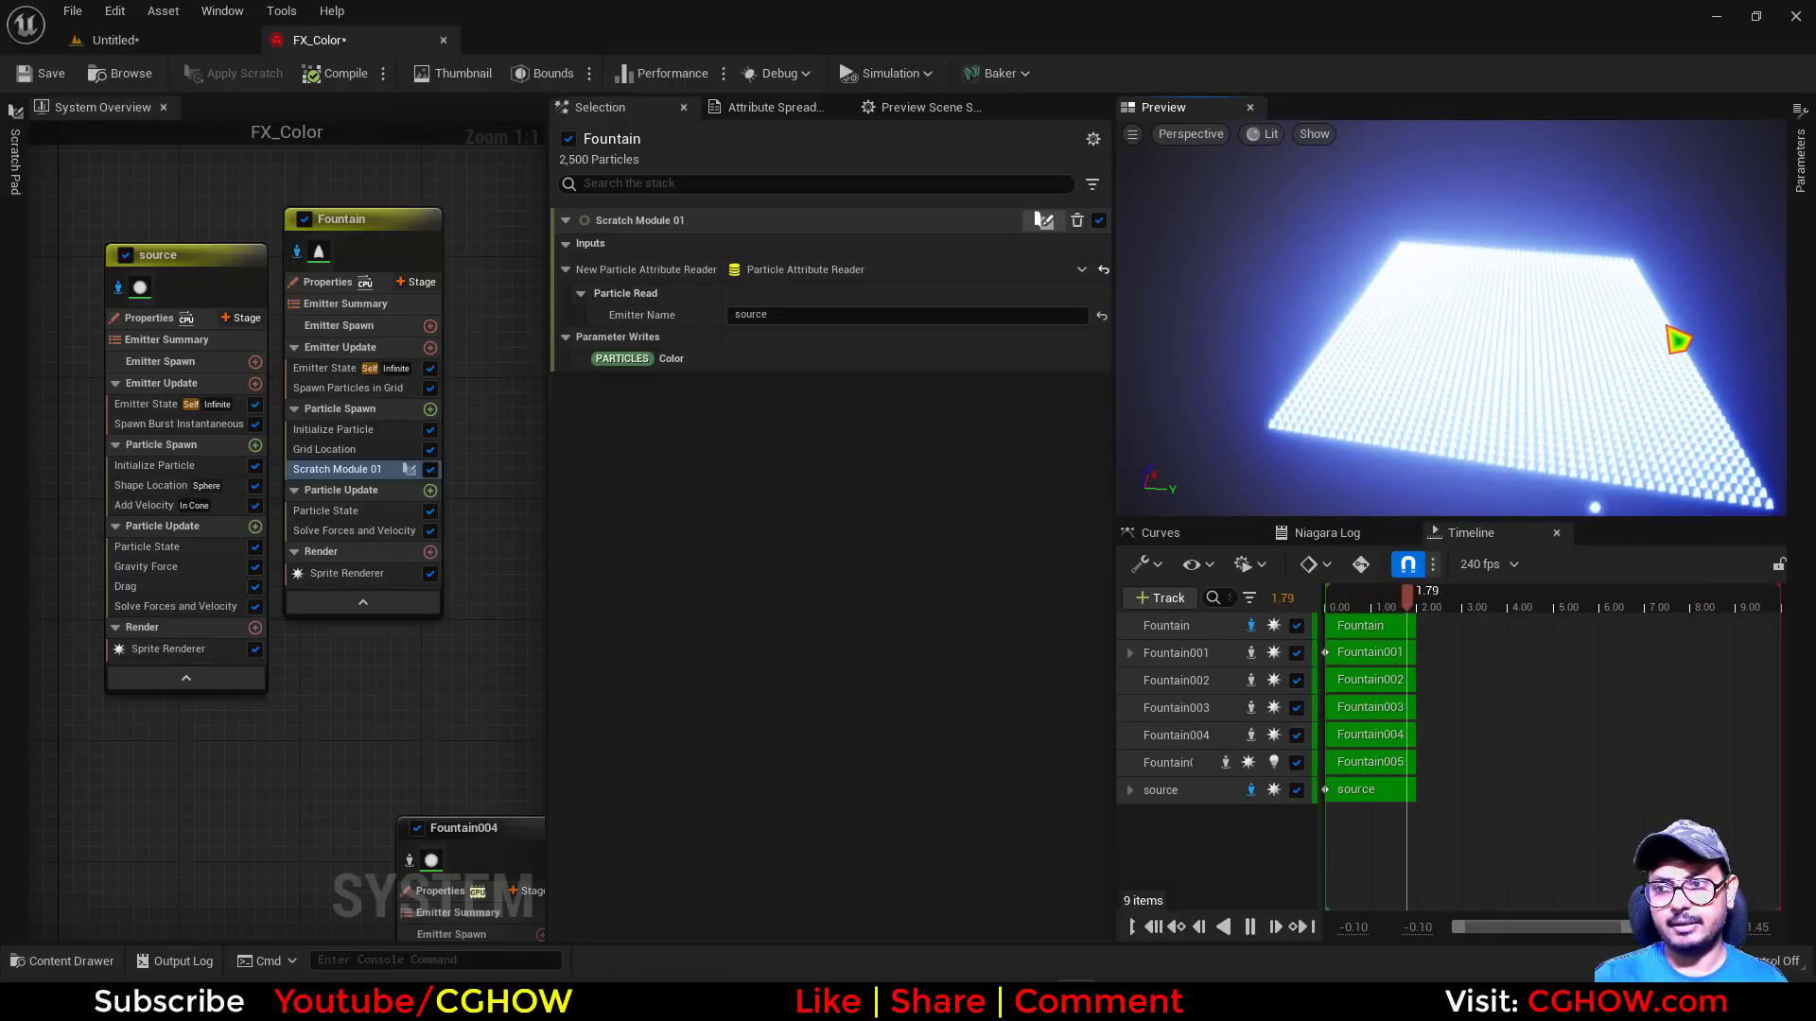
mouse_move(1647, 327)
mouse_down()
mouse_move(1723, 350)
mouse_move(1644, 327)
mouse_up()
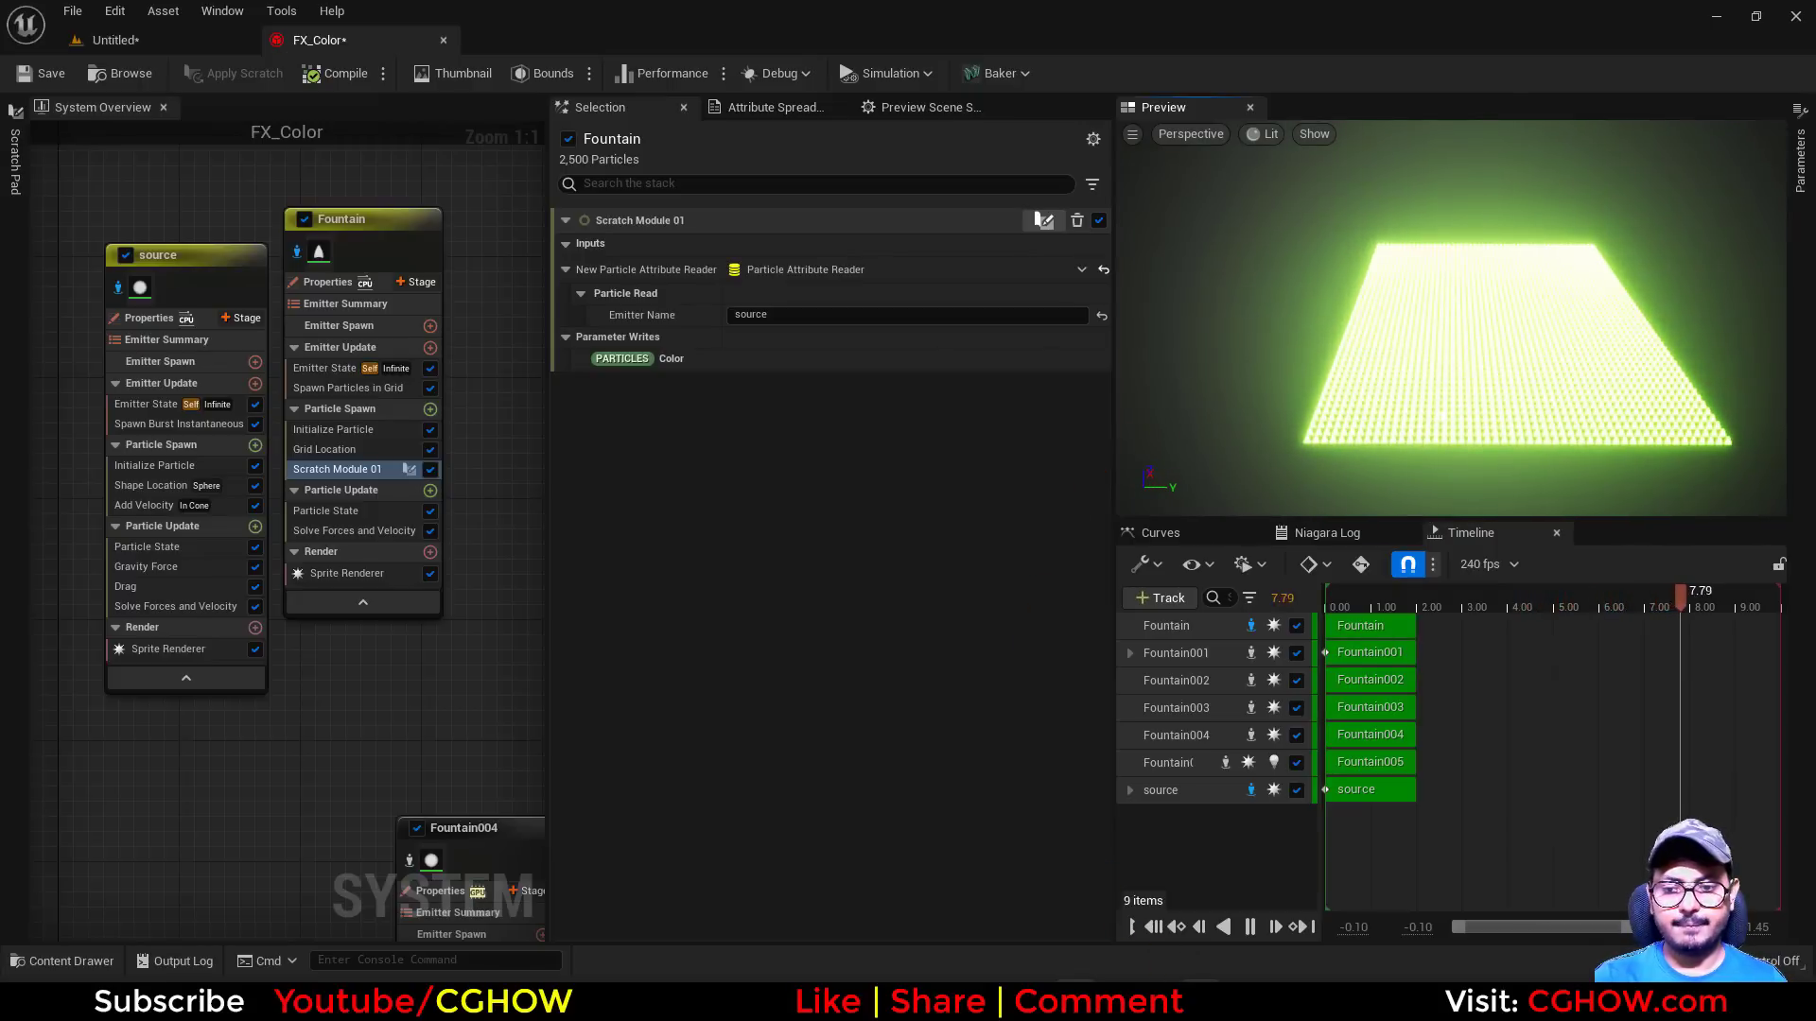
click(1199, 1000)
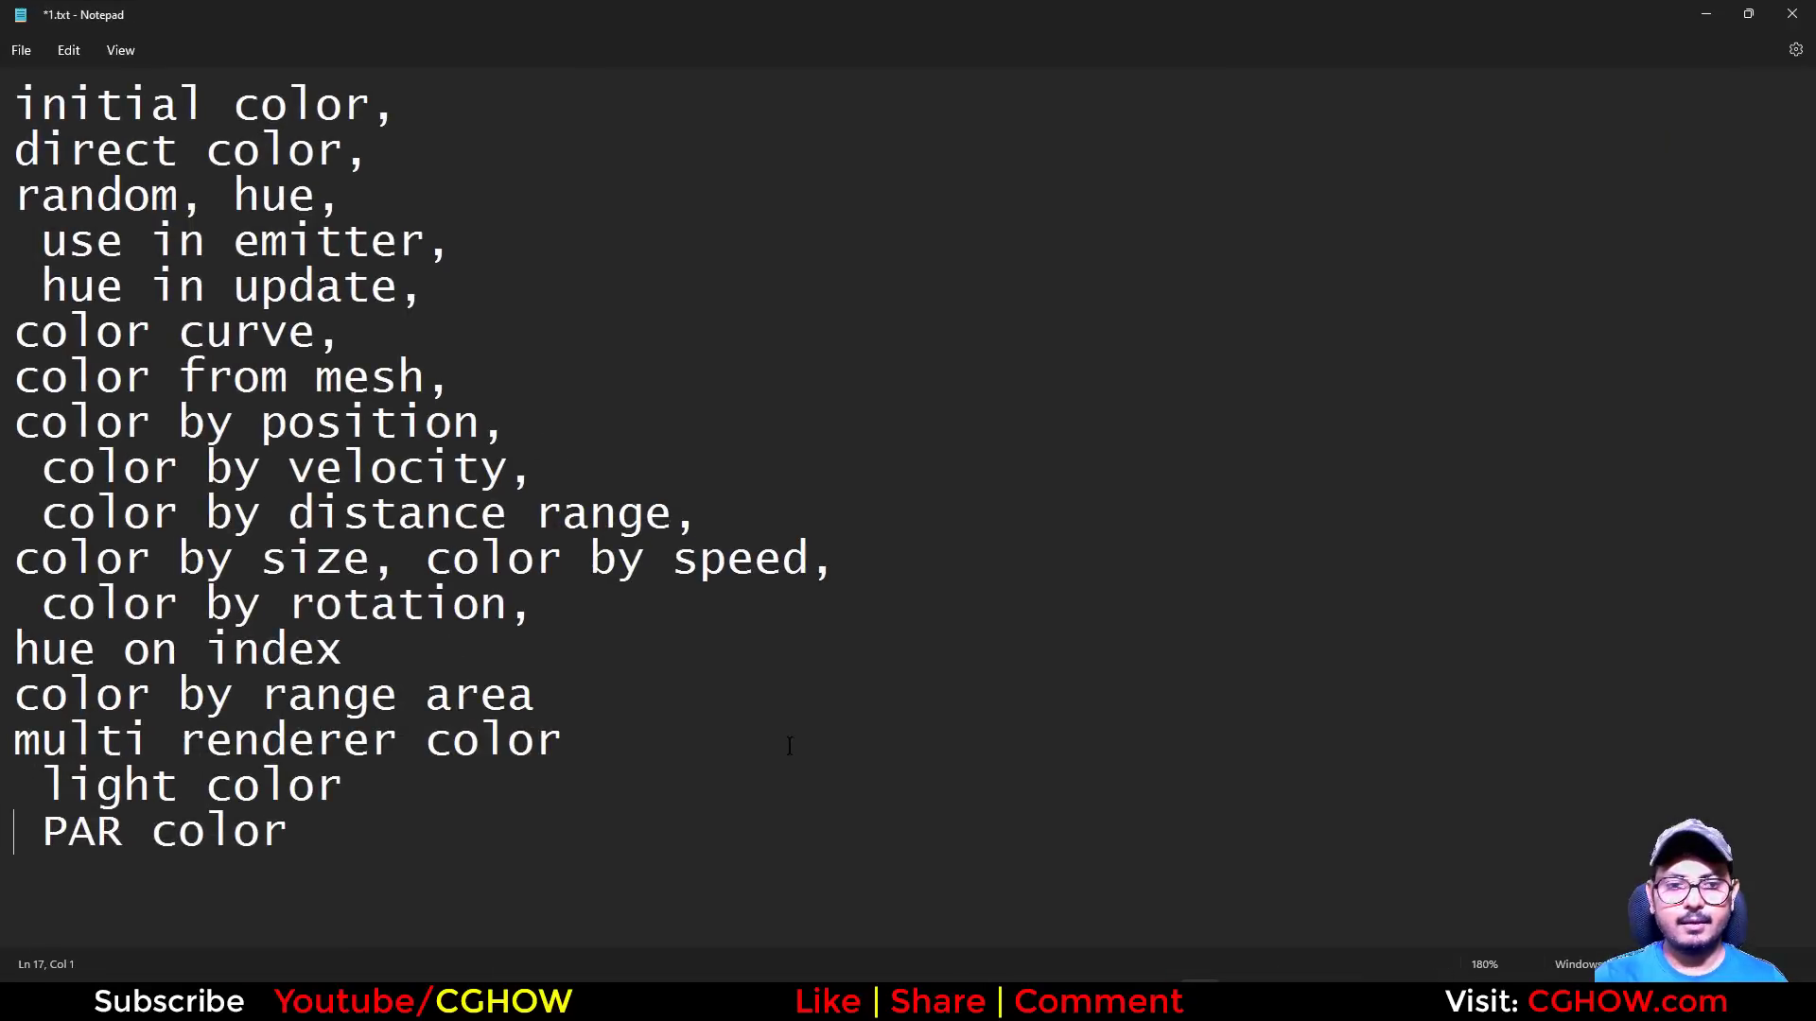
click(1708, 16)
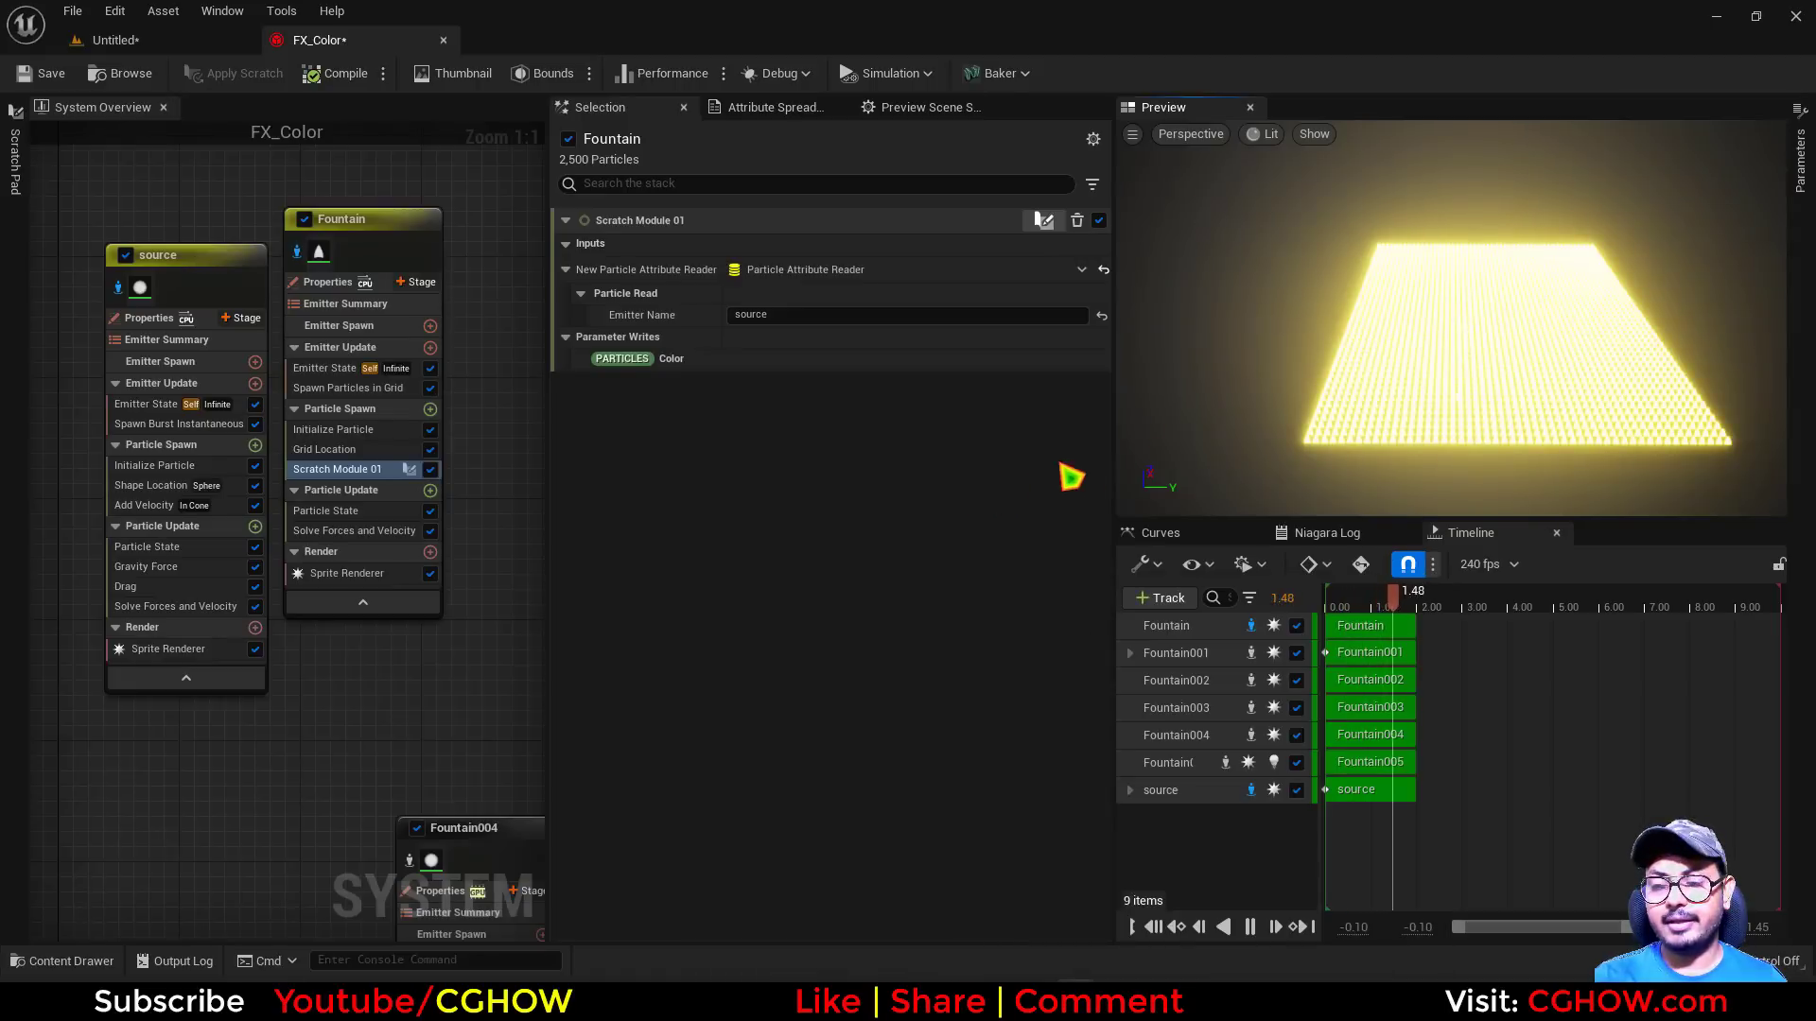